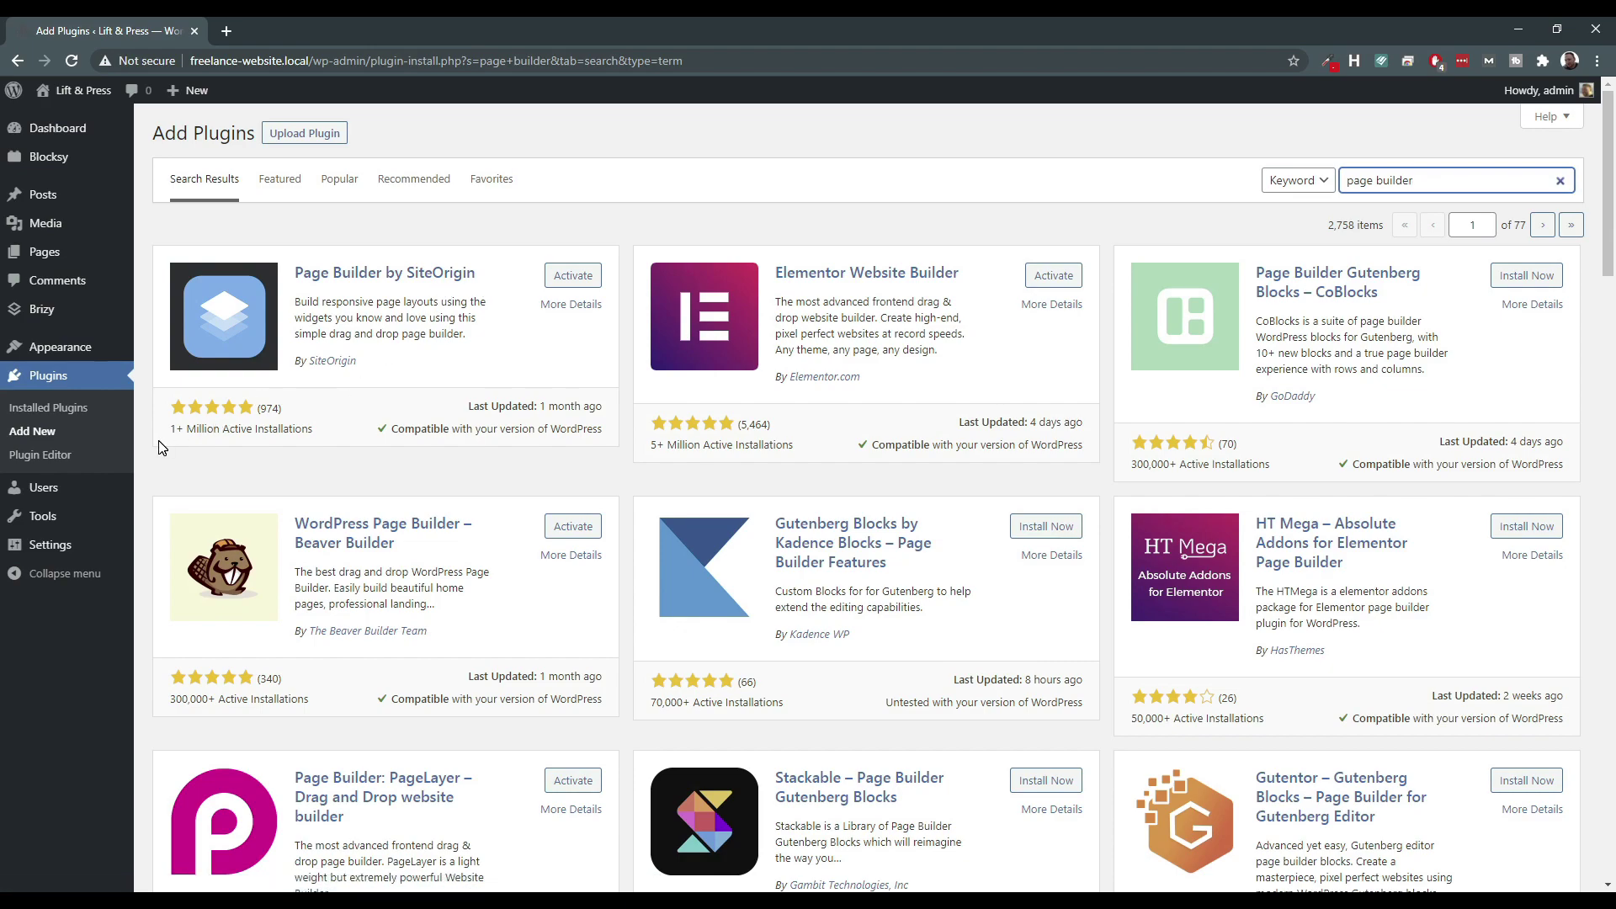
# Examine the page builder plugins on the first results page, comparing their descriptions, ratings and active installation counts.
pyautogui.moveTo(196, 430); pyautogui.dragTo(323, 429)
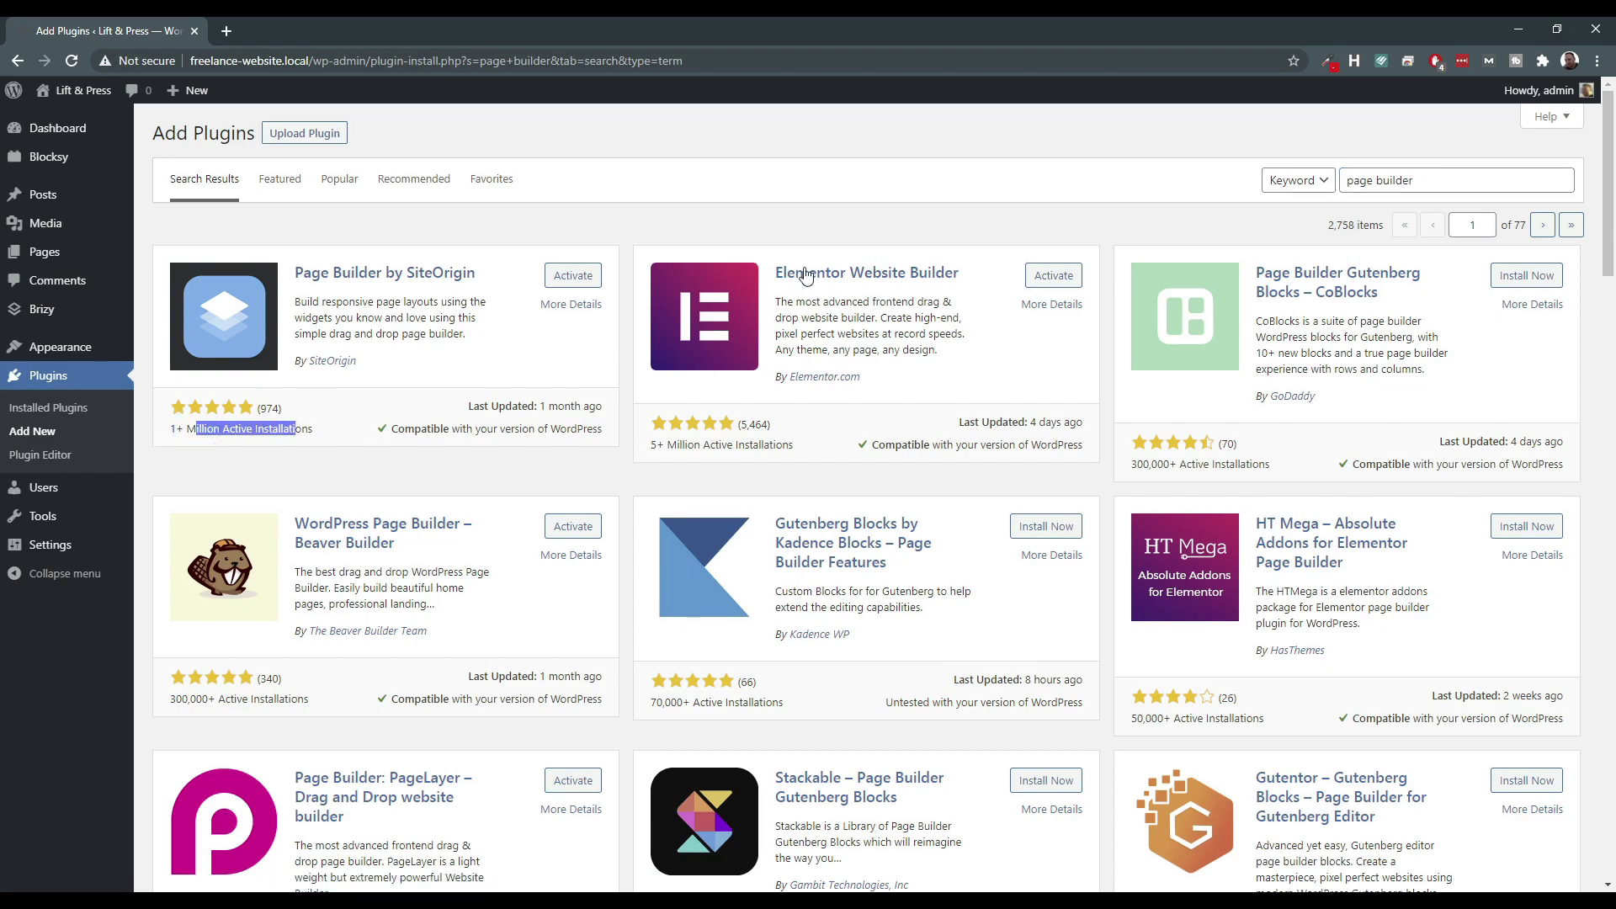
pyautogui.moveTo(737, 423); pyautogui.dragTo(790, 445)
pyautogui.click(872, 329)
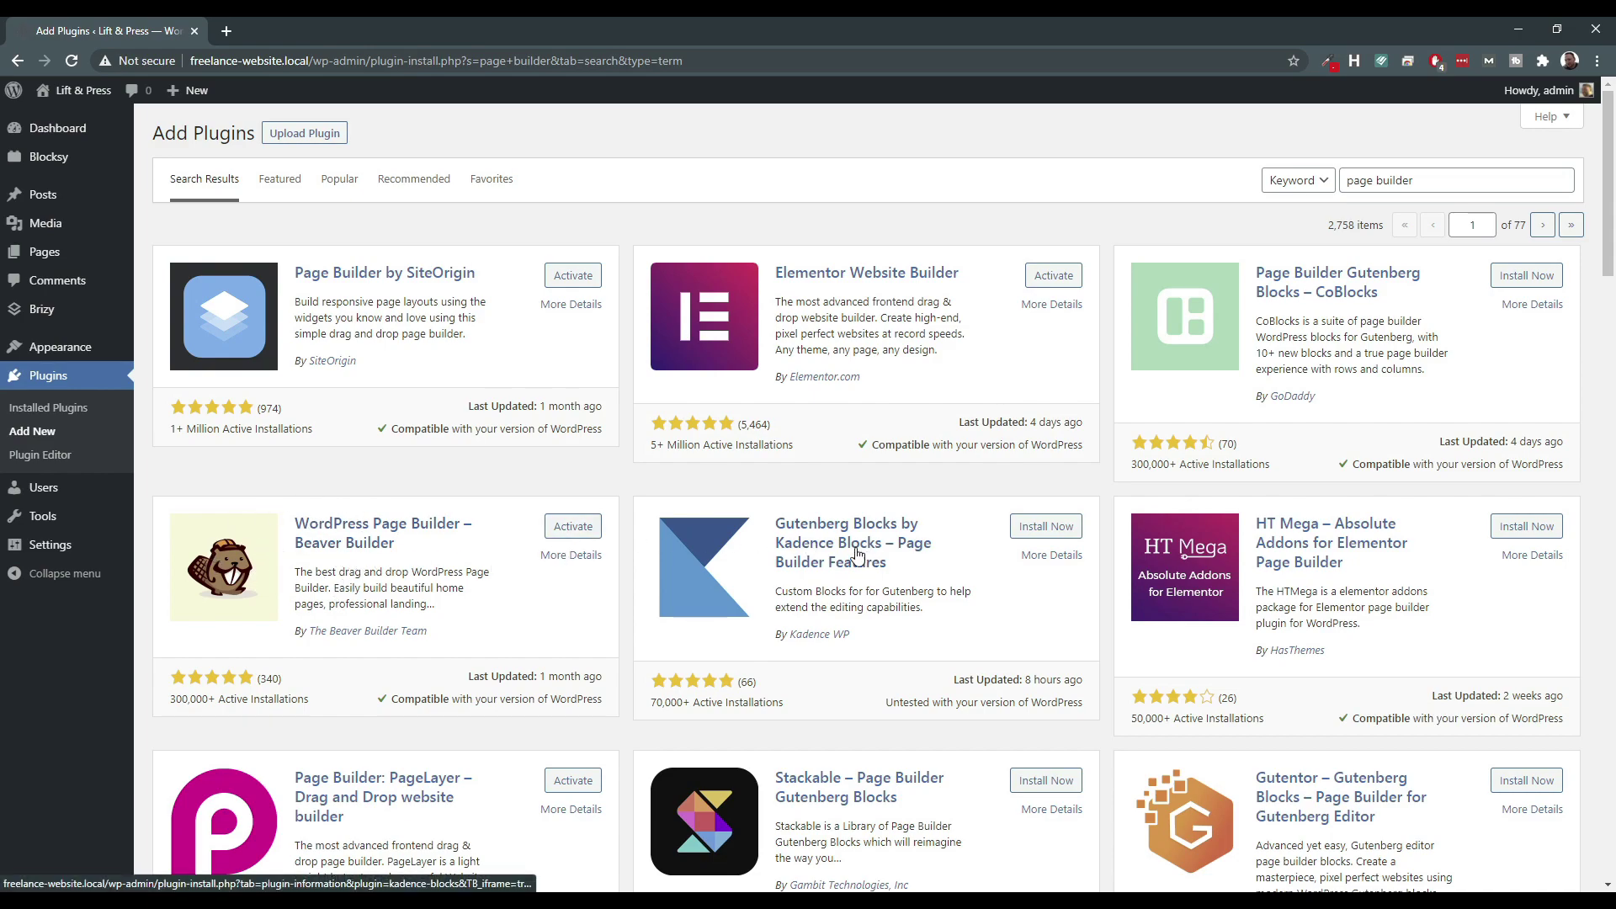
pyautogui.scroll(-1, 375, 567)
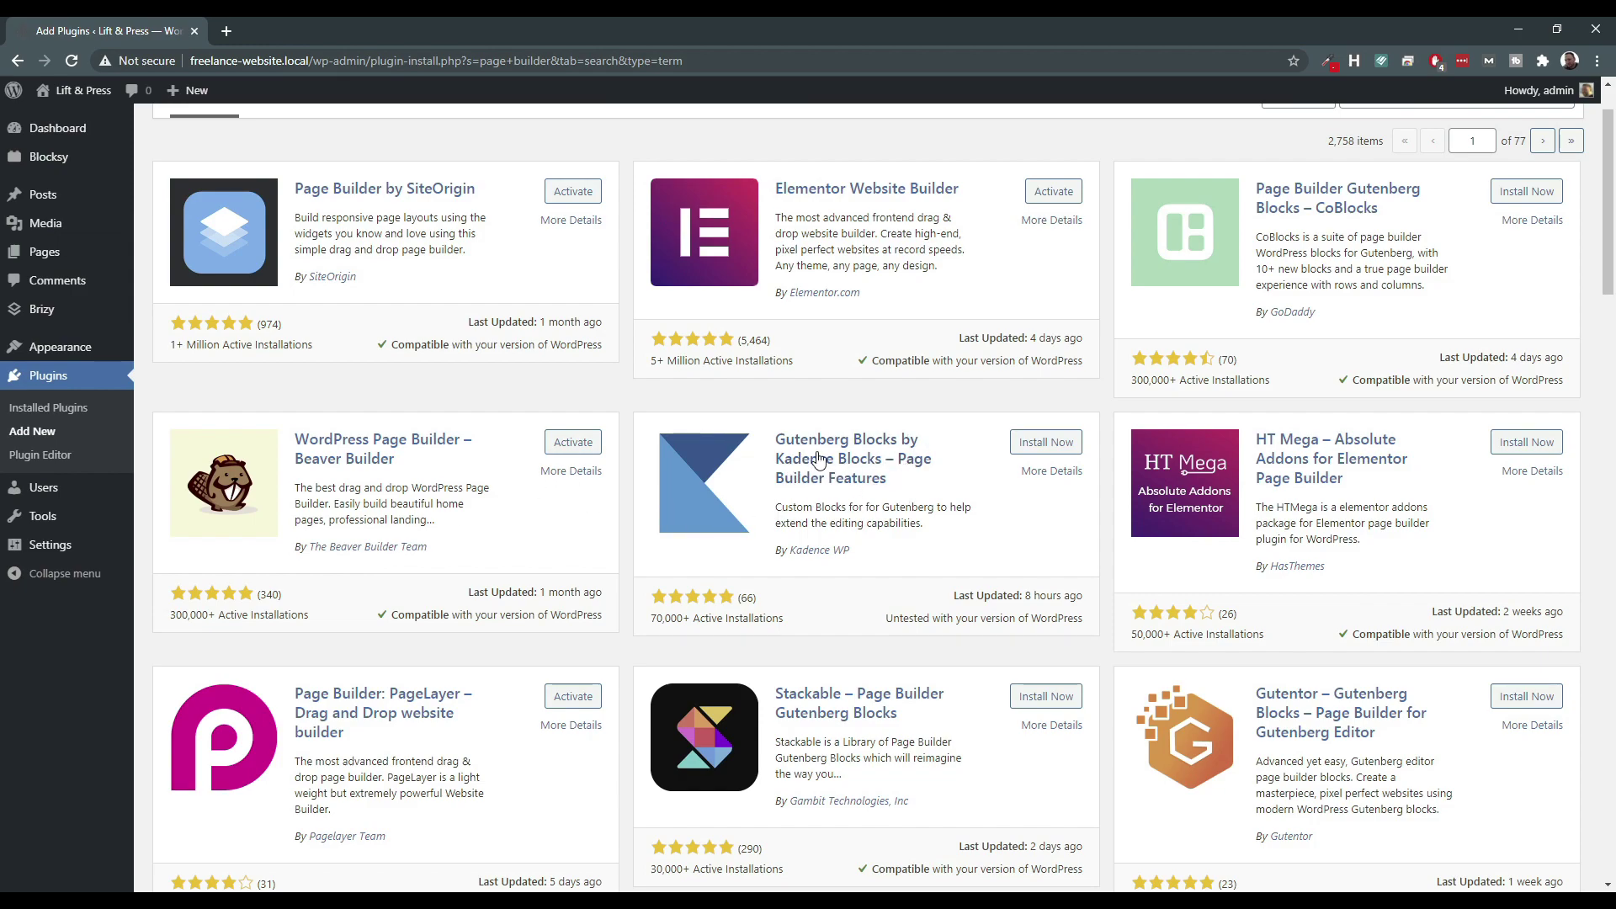
pyautogui.scroll(-3, 388, 576)
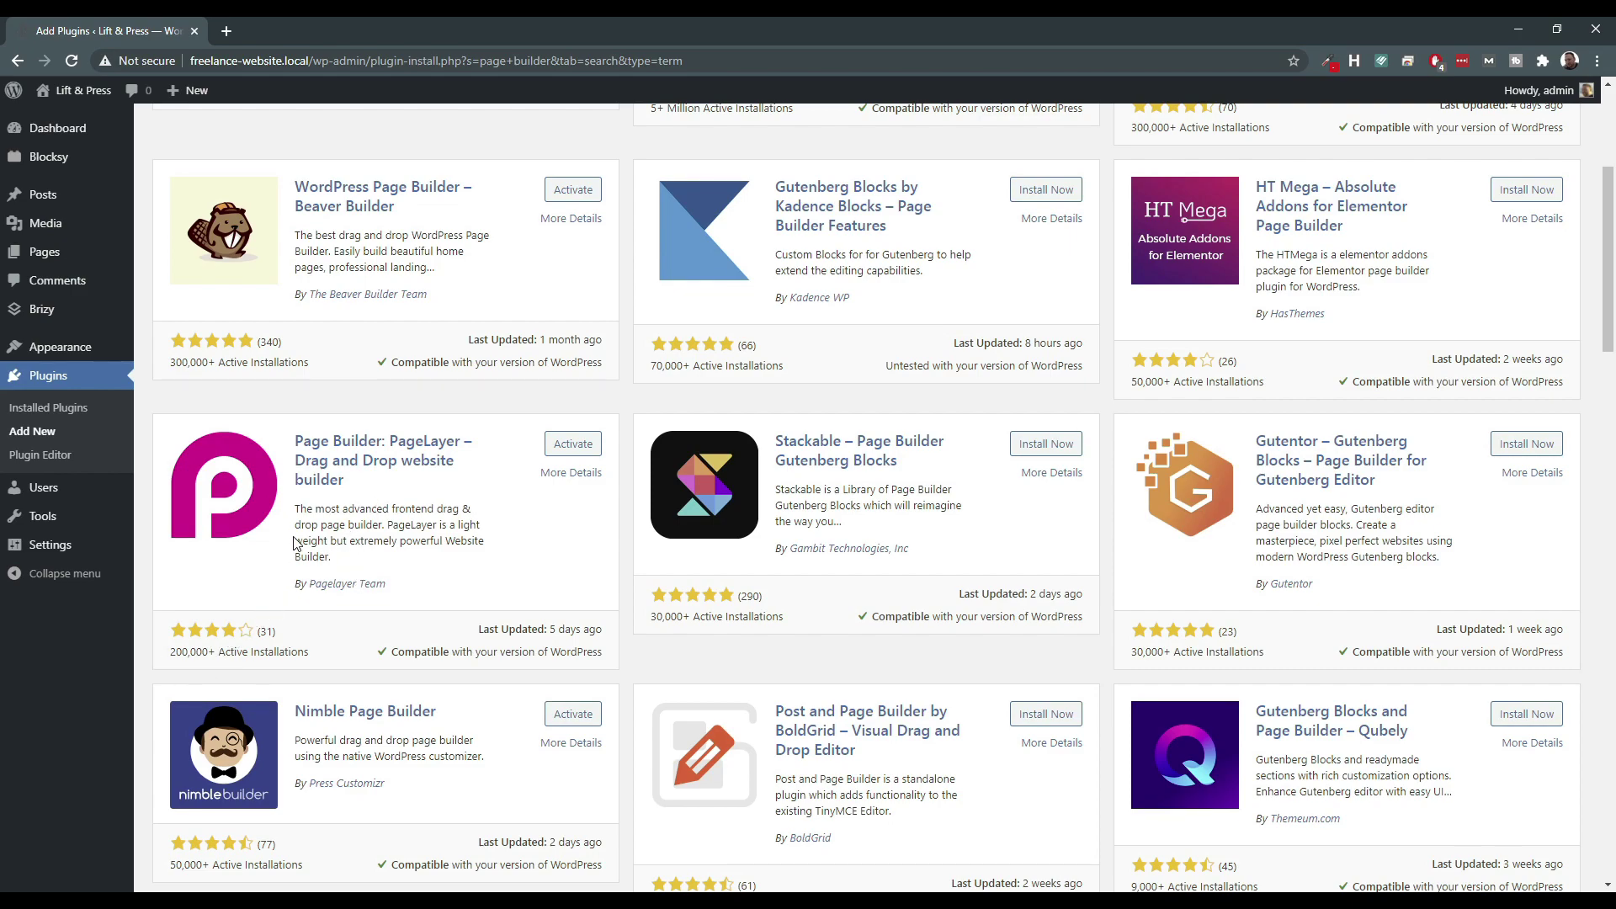
pyautogui.scroll(1, 294, 545)
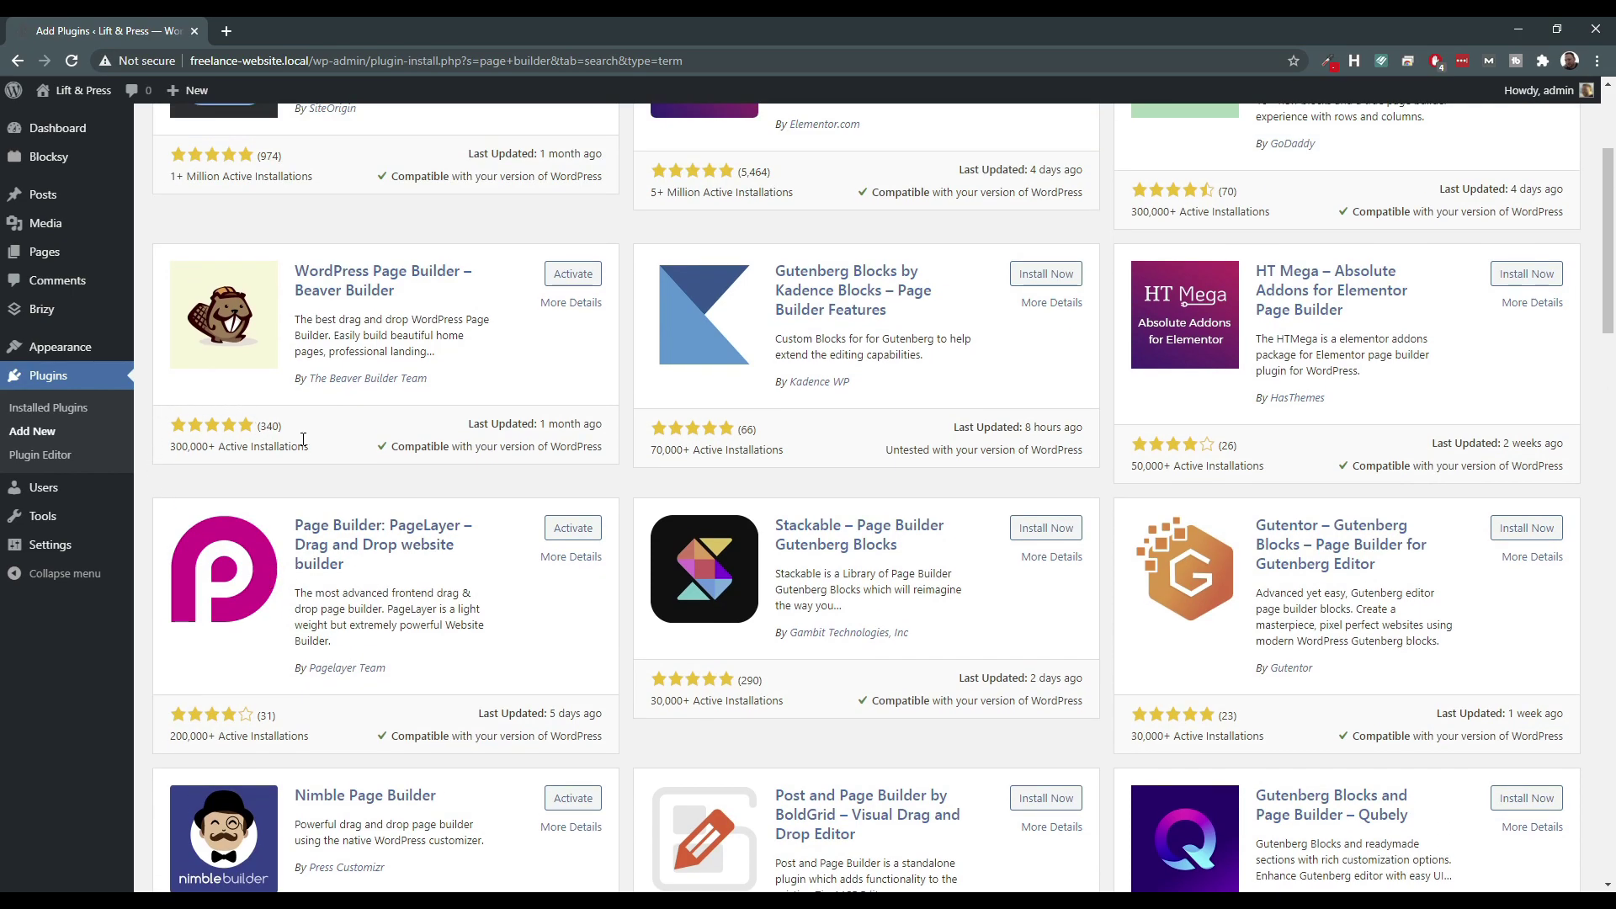
pyautogui.scroll(-3, 365, 434)
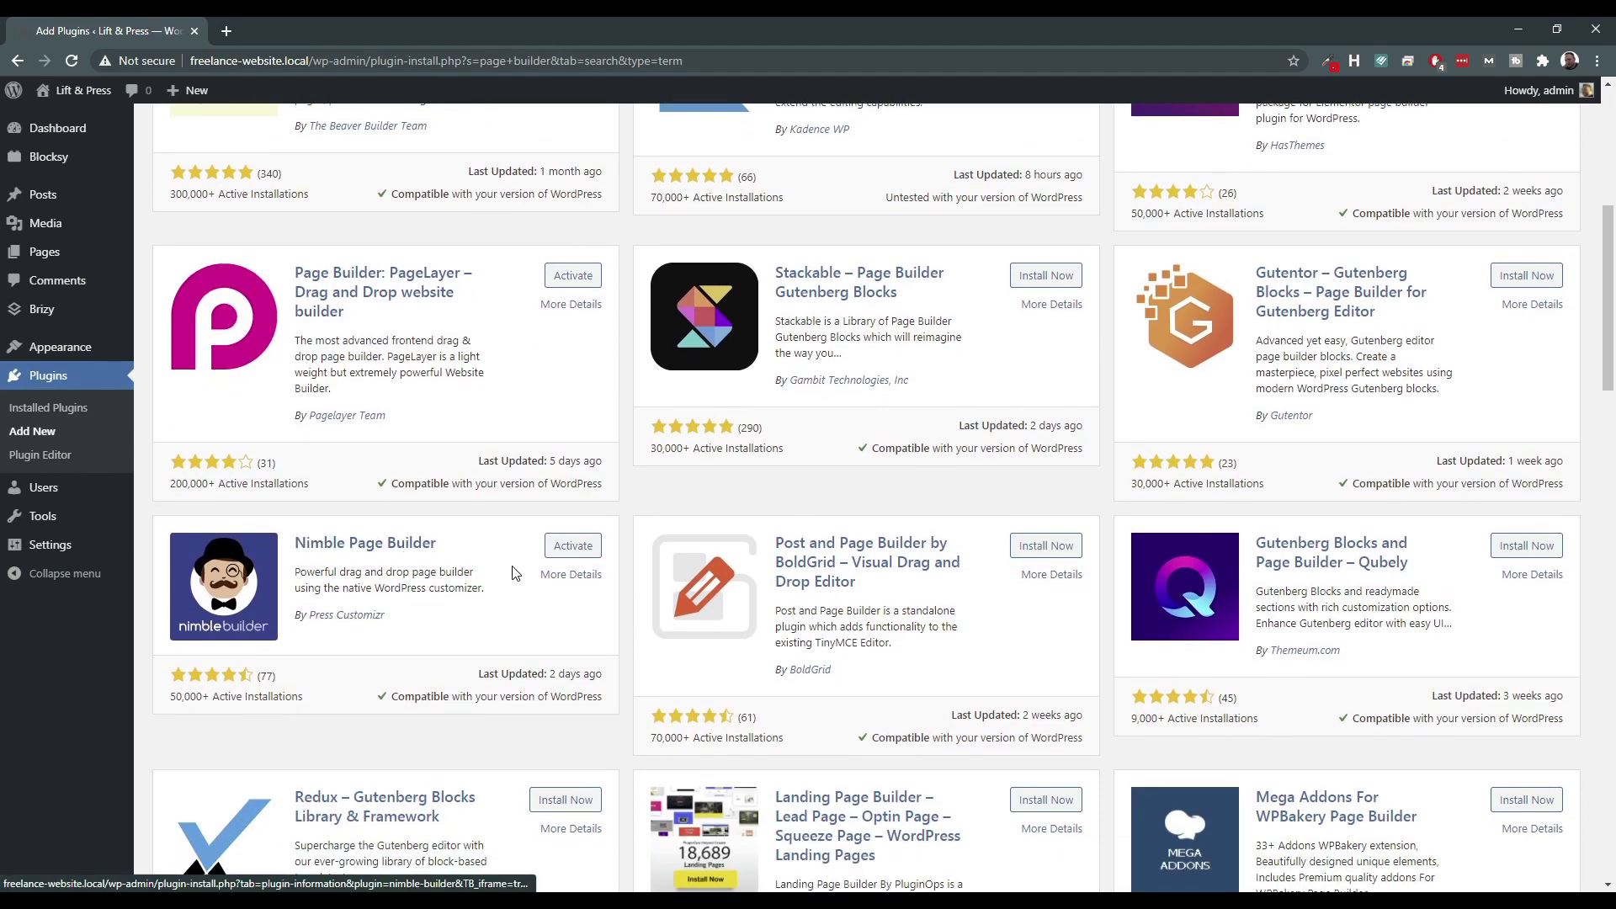
pyautogui.scroll(-5, 935, 522)
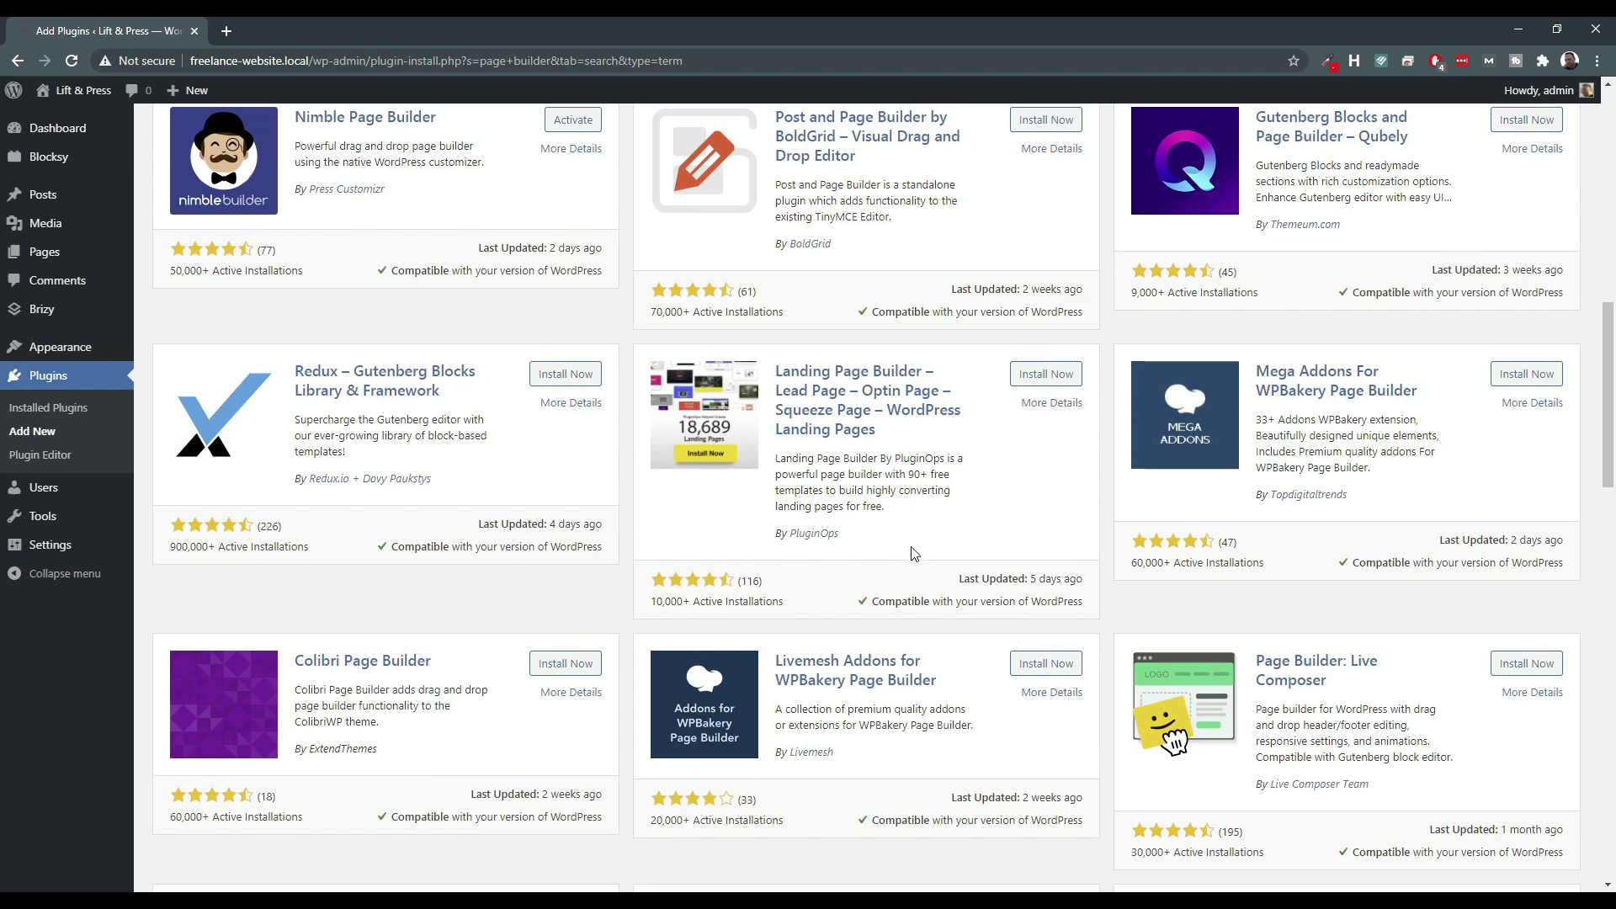
pyautogui.scroll(-4, 909, 553)
pyautogui.scroll(-1, 909, 612)
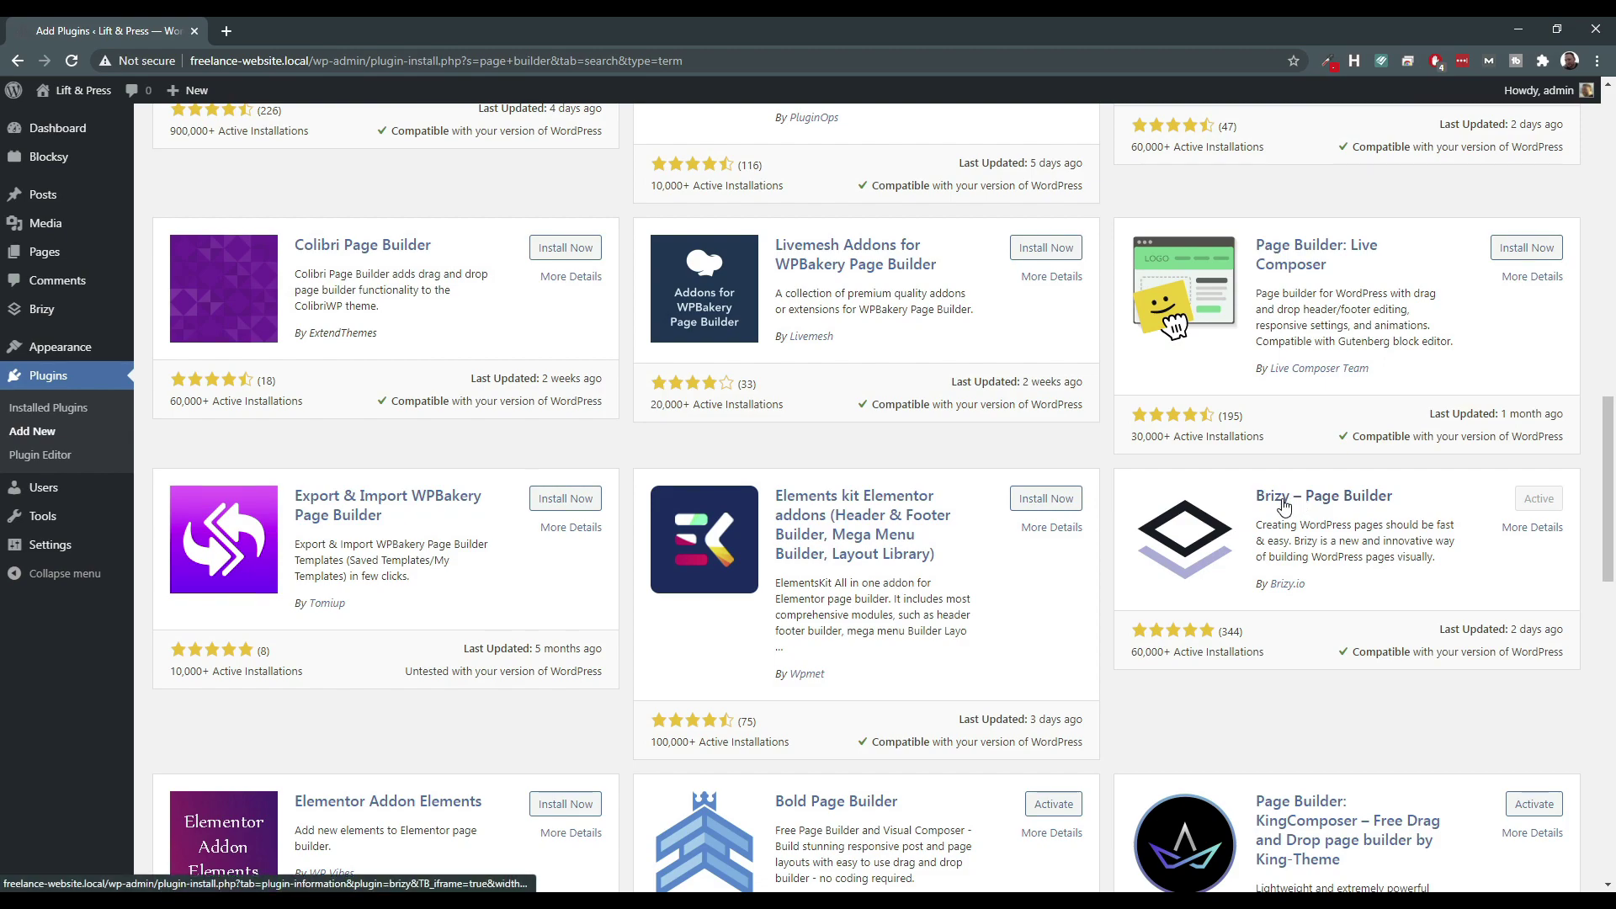
pyautogui.scroll(-2, 1278, 501)
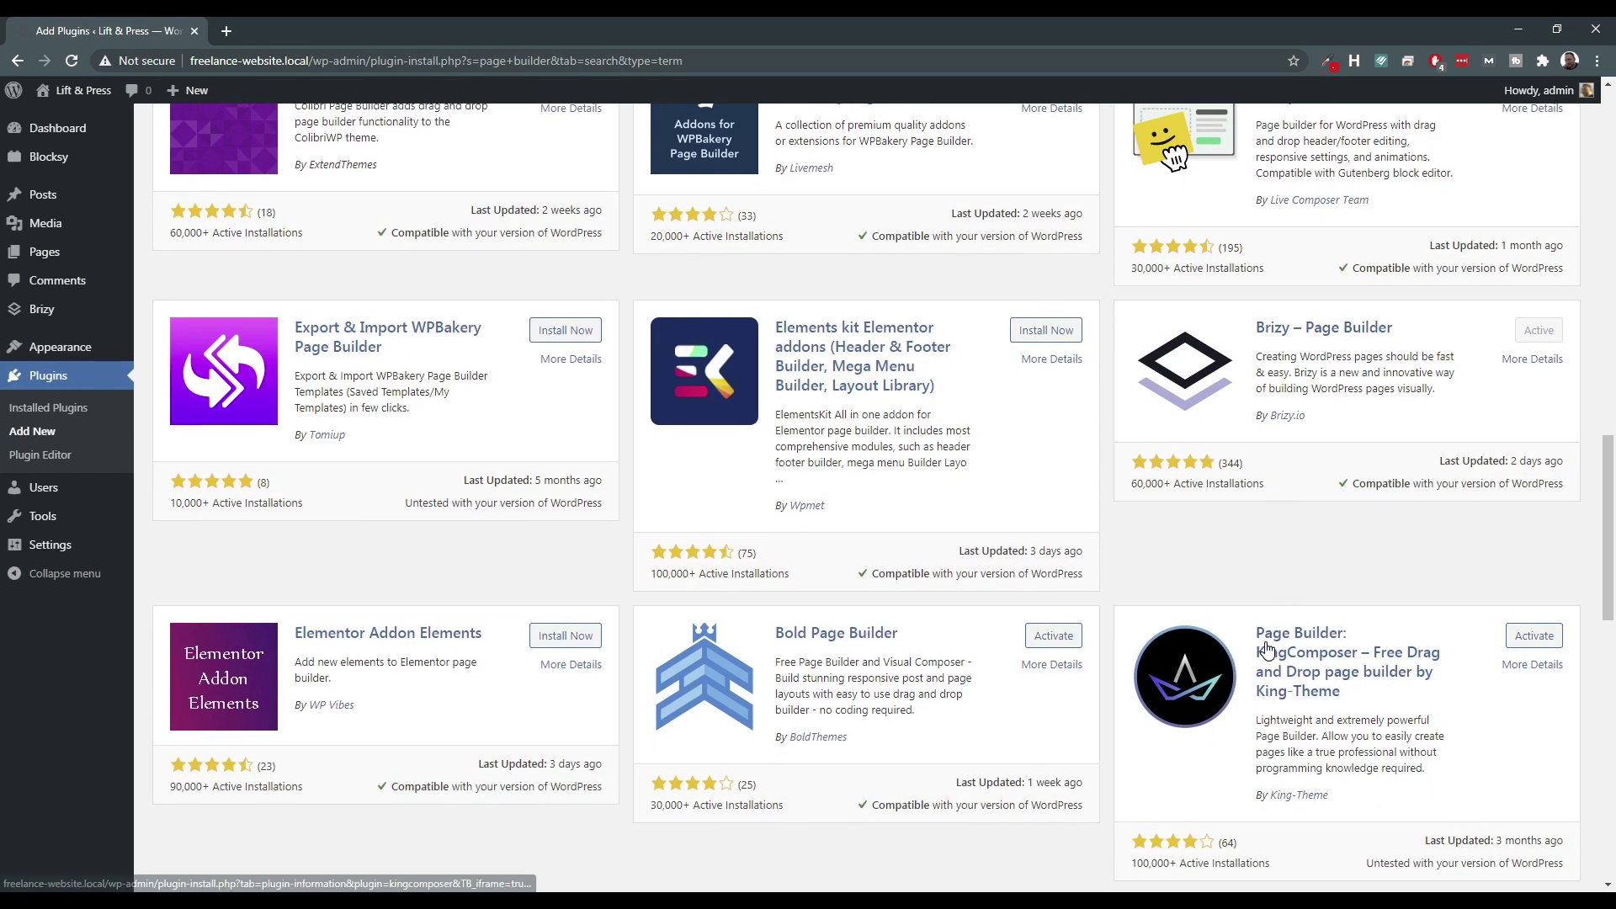
pyautogui.scroll(-4, 862, 636)
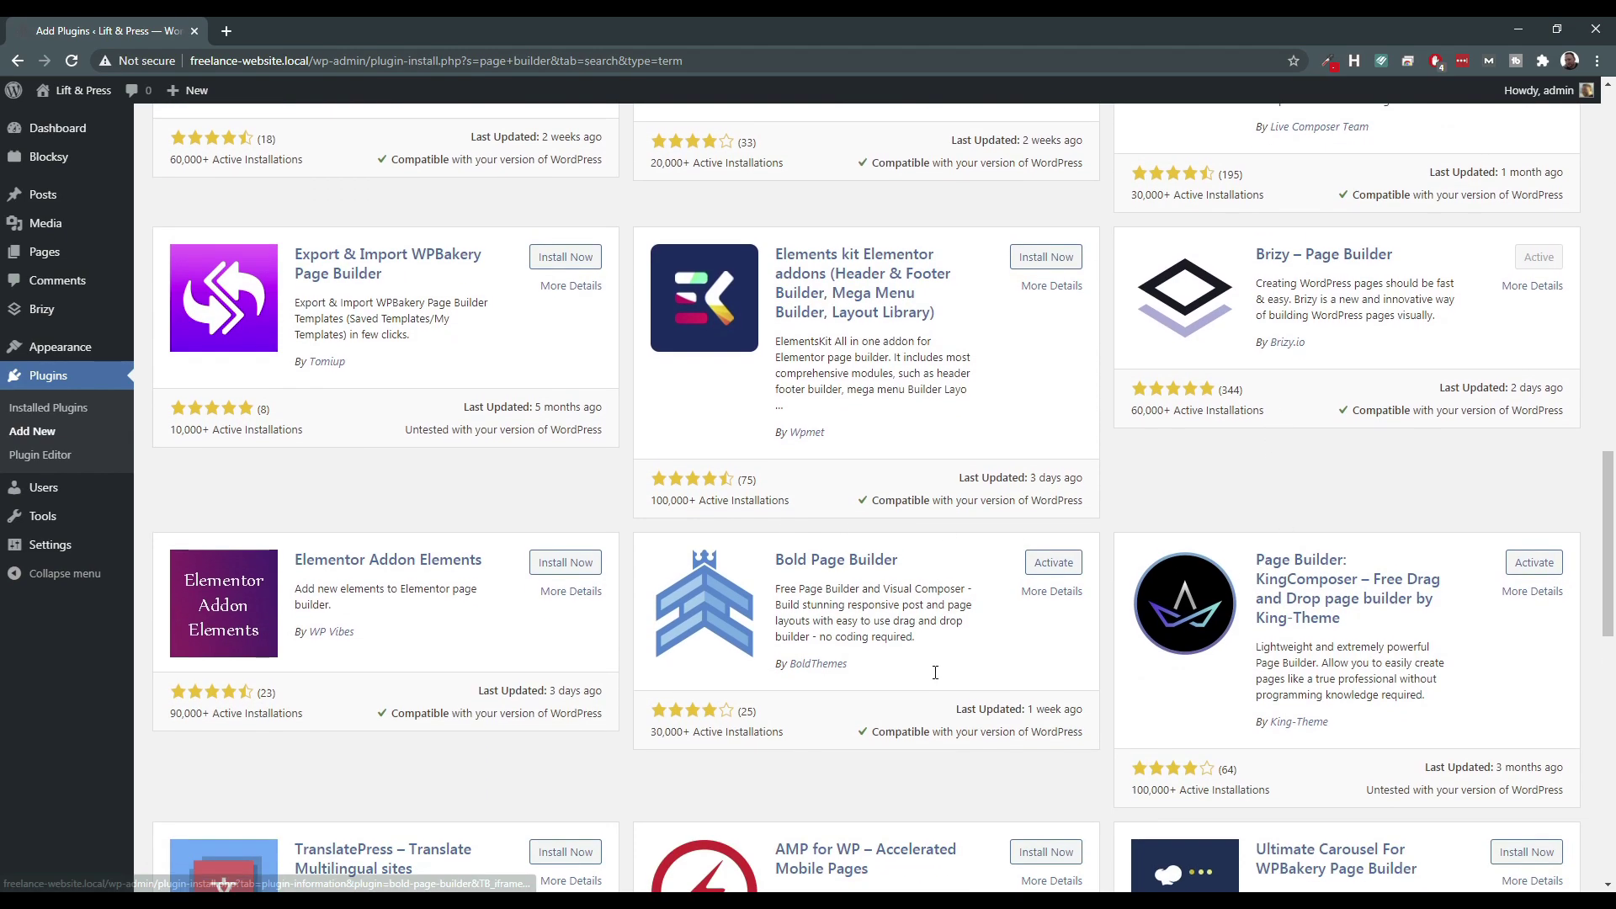
pyautogui.scroll(-8, 926, 629)
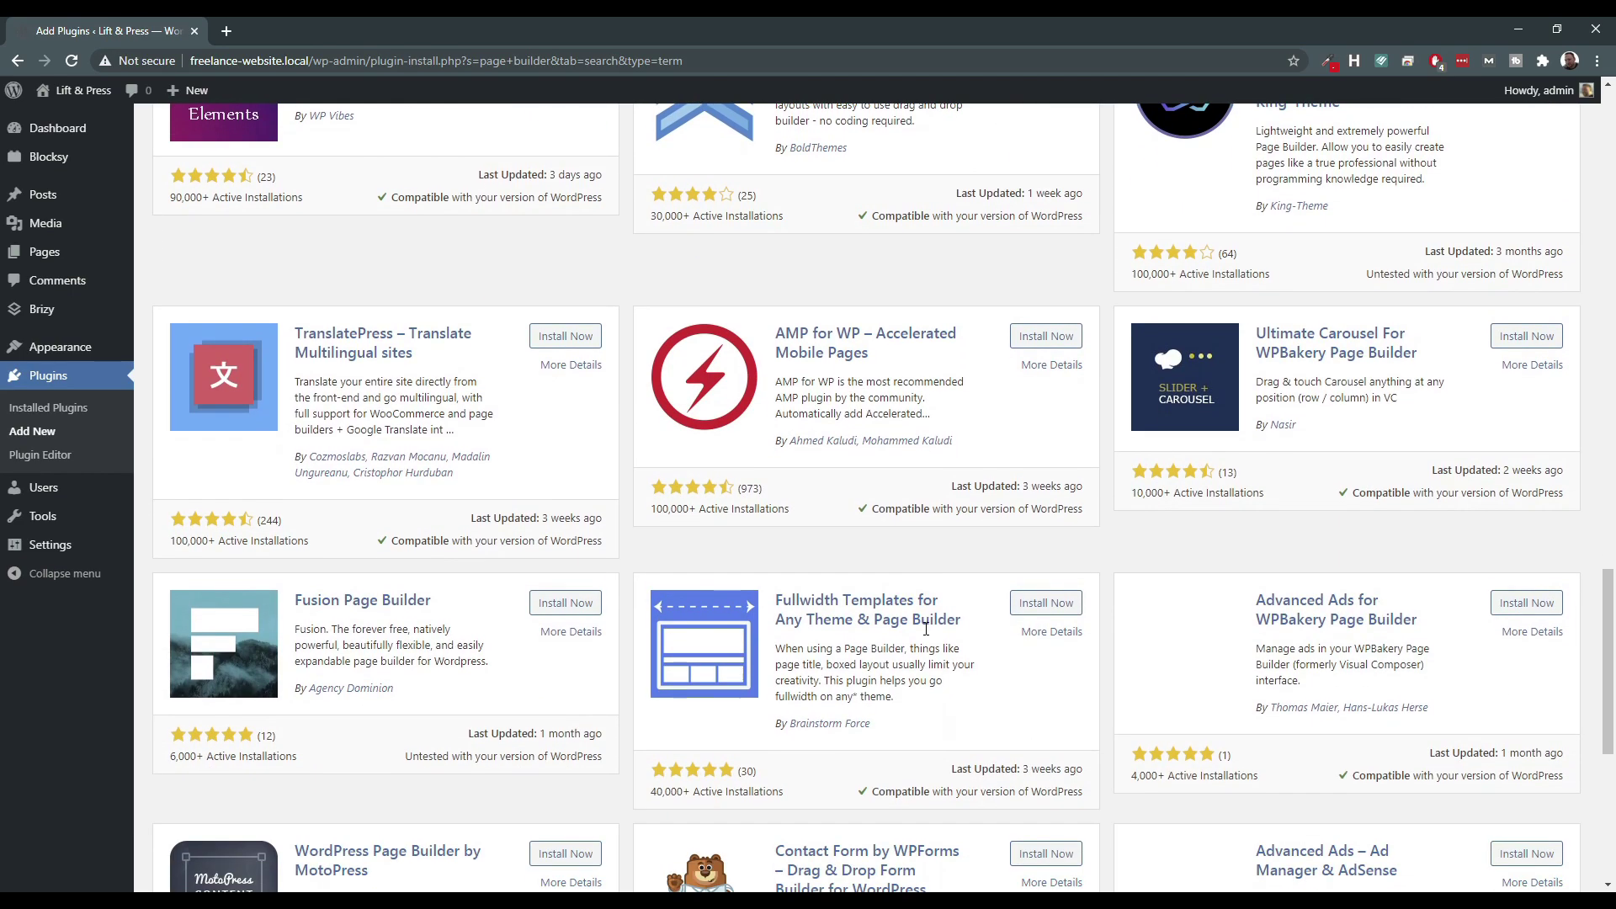
pyautogui.scroll(-2, 926, 629)
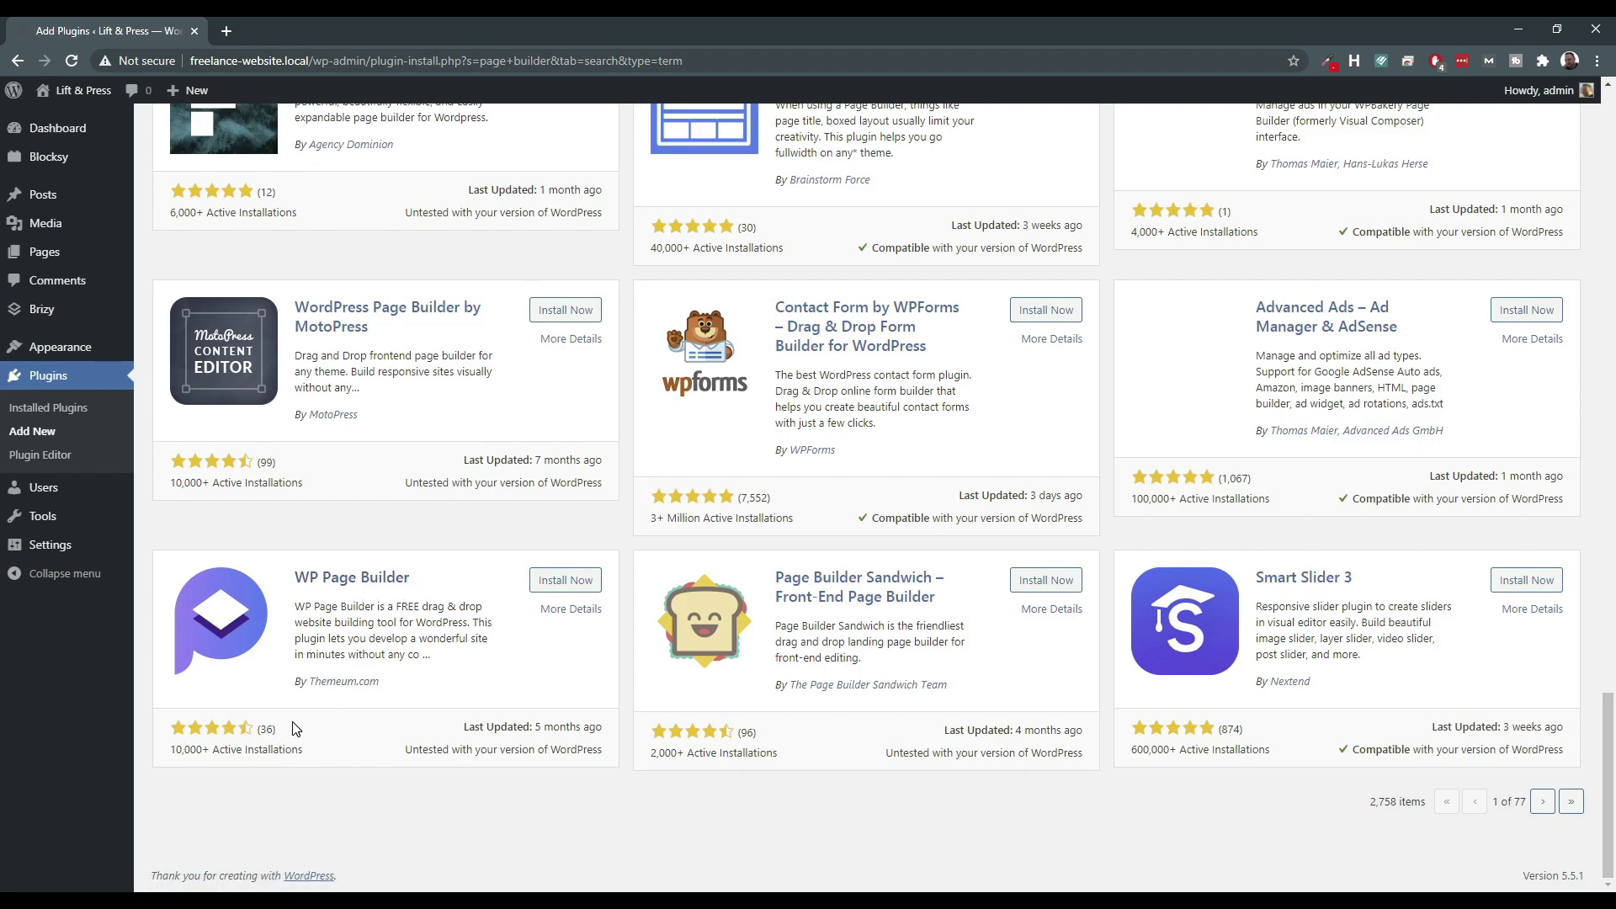
# Check the review counts and last-updated dates of WP Page Builder, Page Builder Sandwich and neighbouring plugins near the end of the first results page.
pyautogui.moveTo(261, 722); pyautogui.dragTo(277, 725)
pyautogui.moveTo(536, 729); pyautogui.dragTo(616, 730)
pyautogui.moveTo(1016, 730); pyautogui.dragTo(1086, 731)
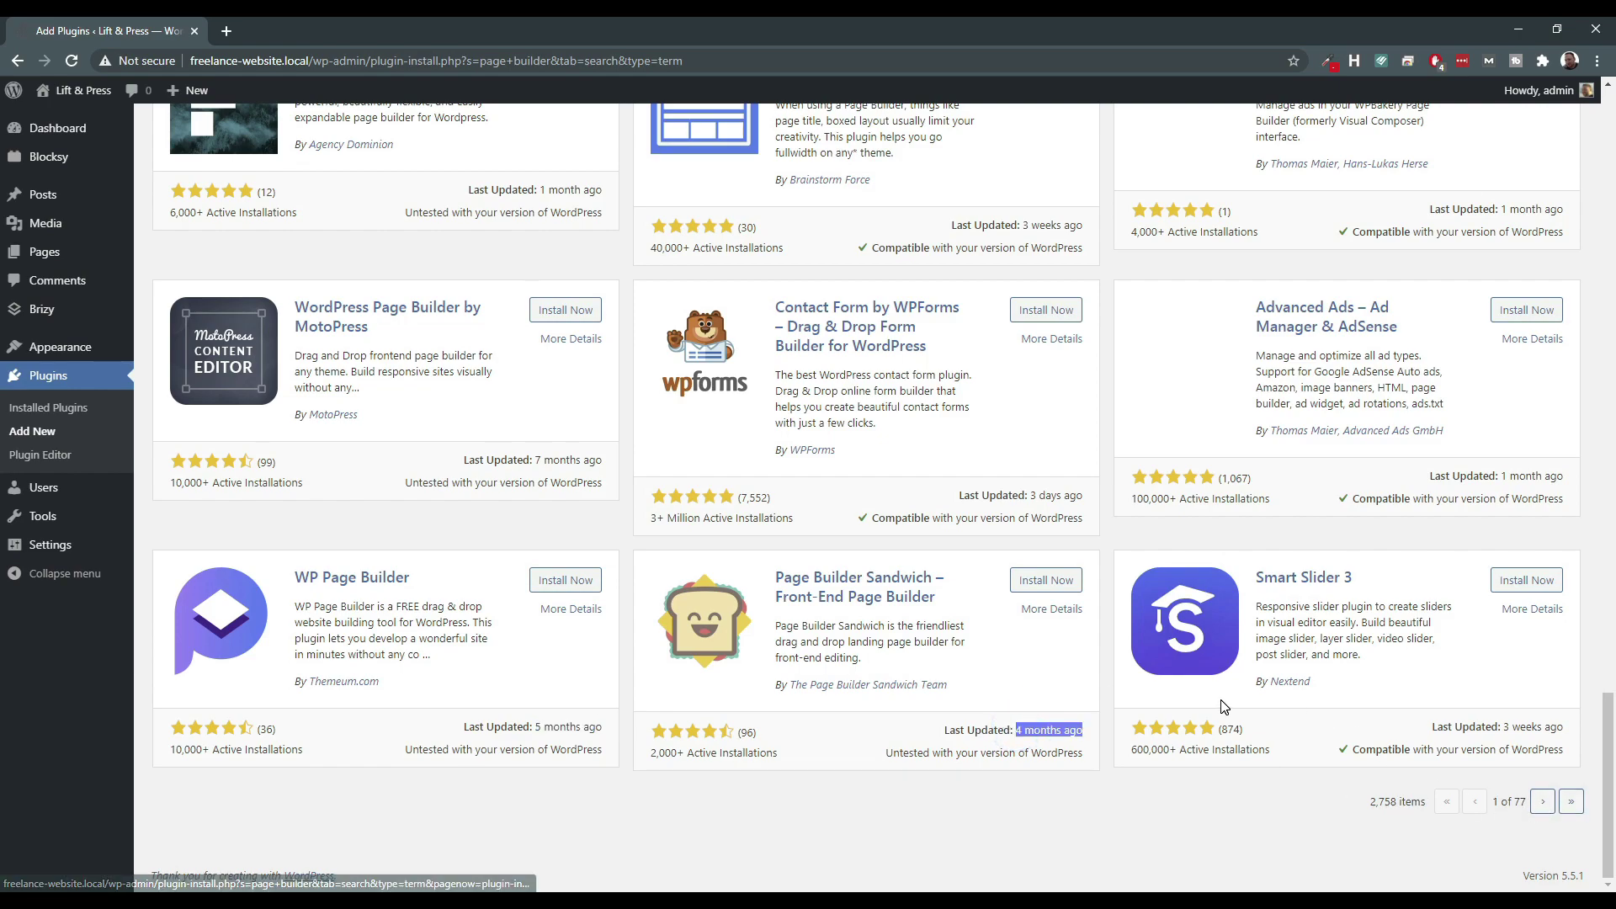
pyautogui.scroll(1, 1135, 714)
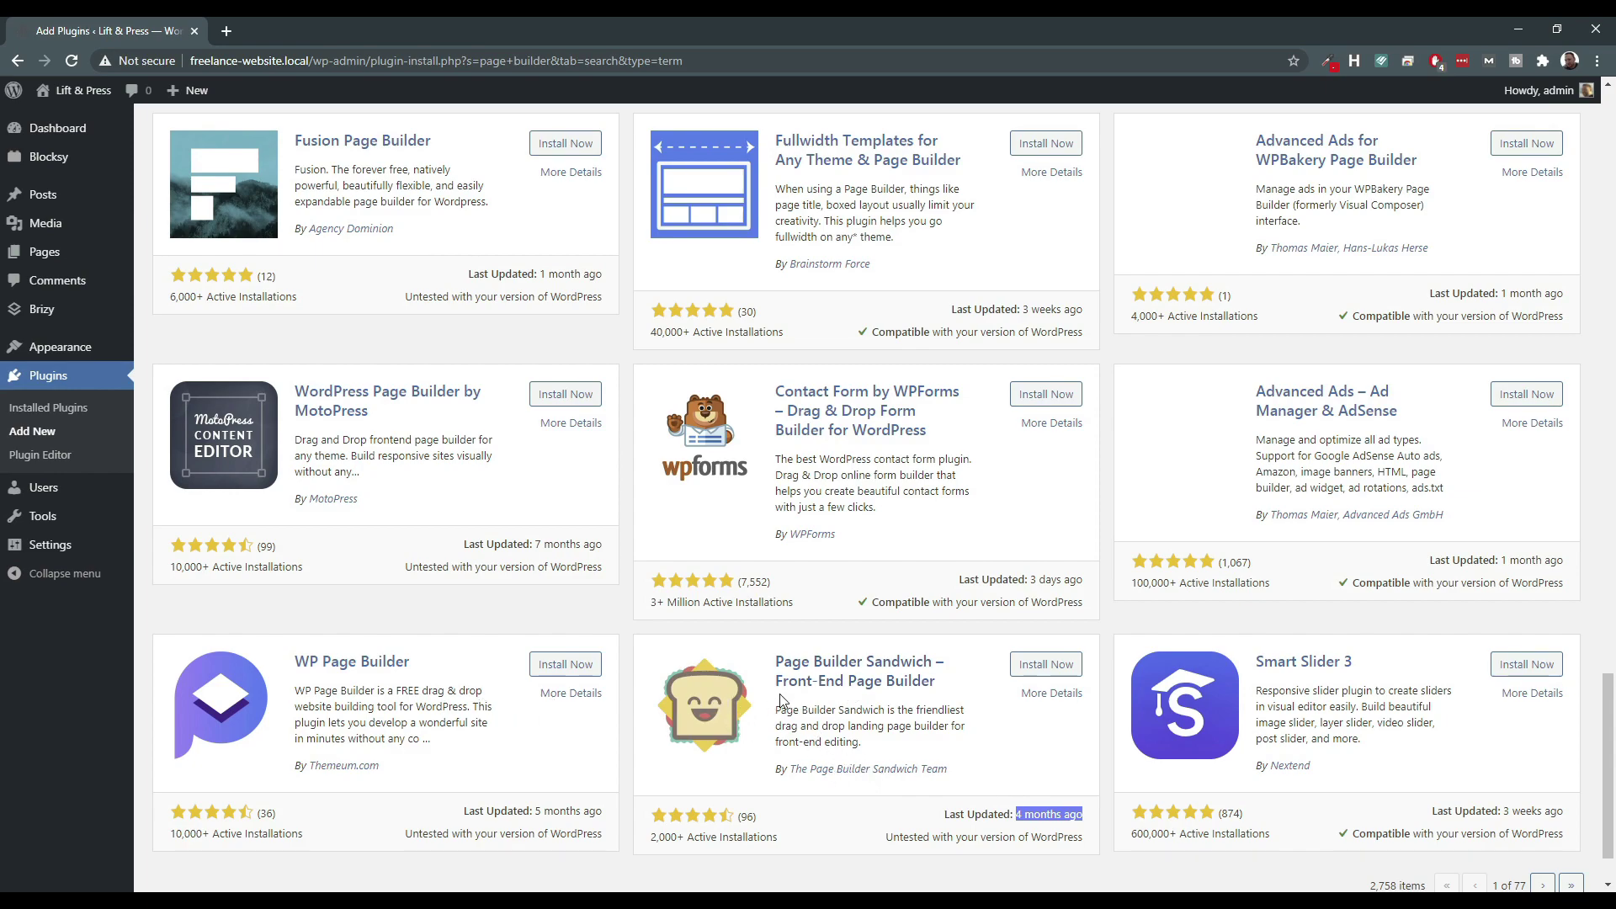
pyautogui.scroll(4, 882, 700)
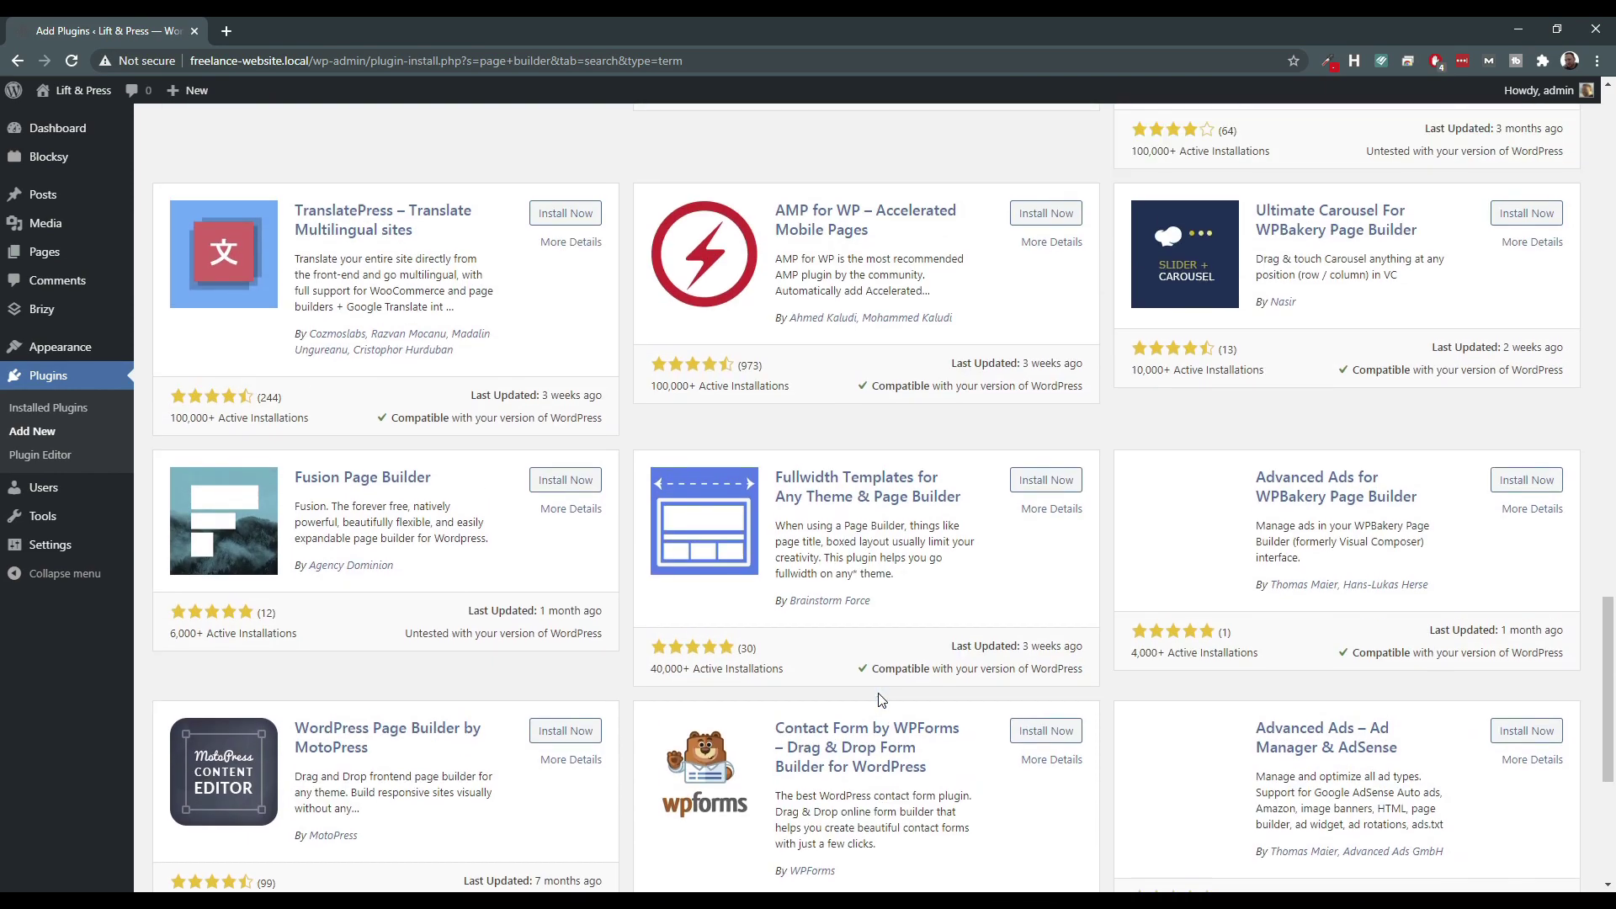
pyautogui.scroll(1, 1097, 389)
pyautogui.scroll(3, 1097, 390)
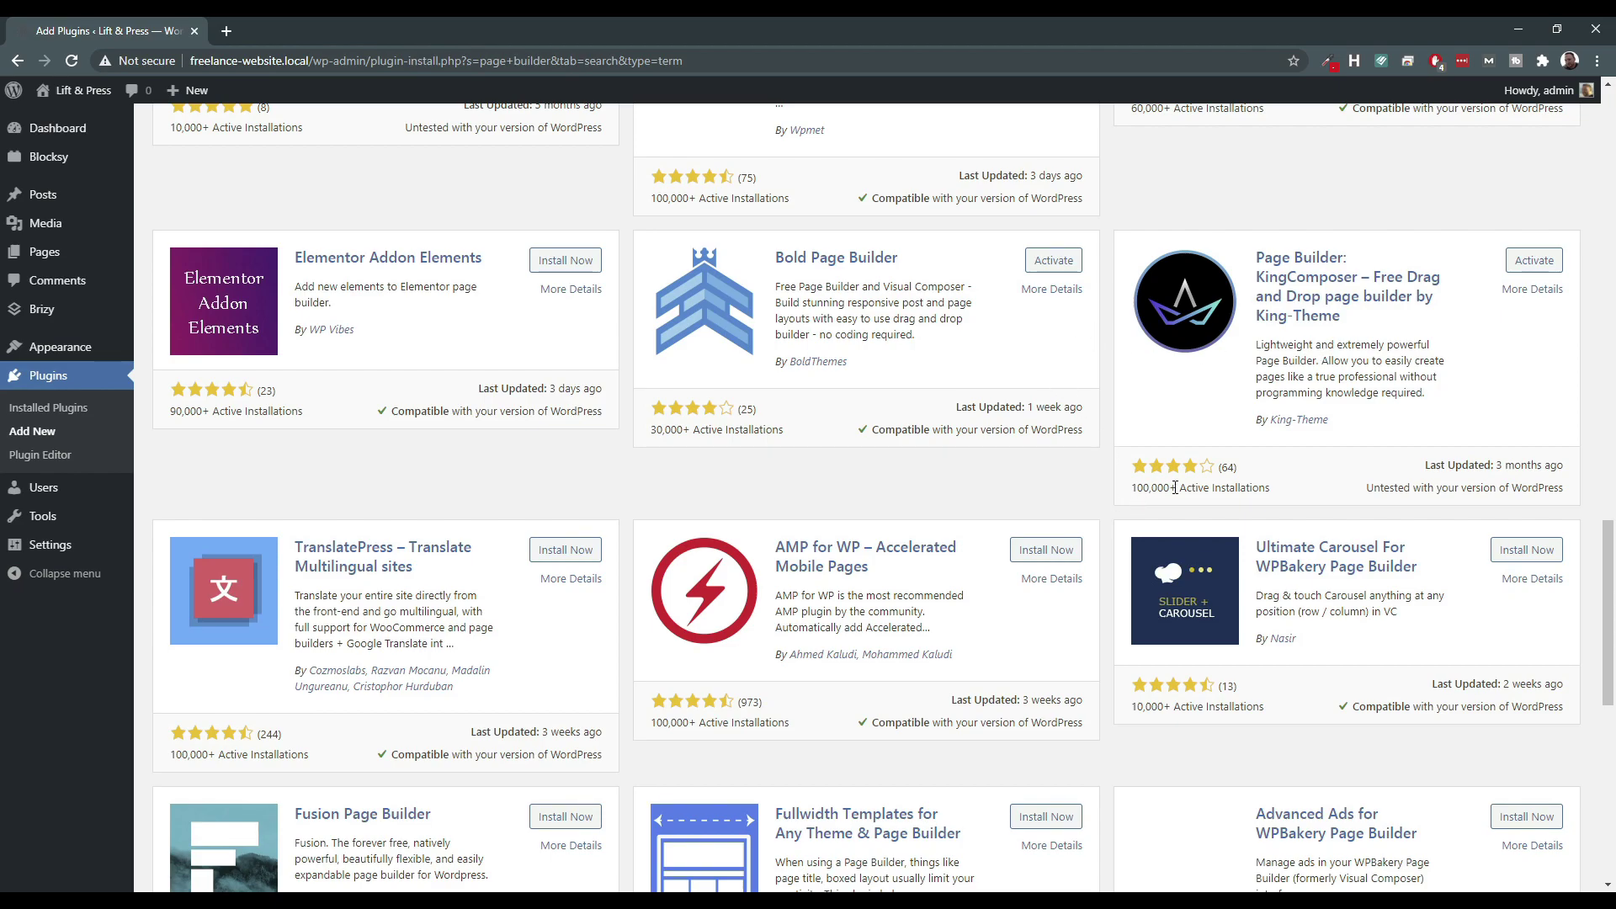
pyautogui.scroll(-8, 1093, 490)
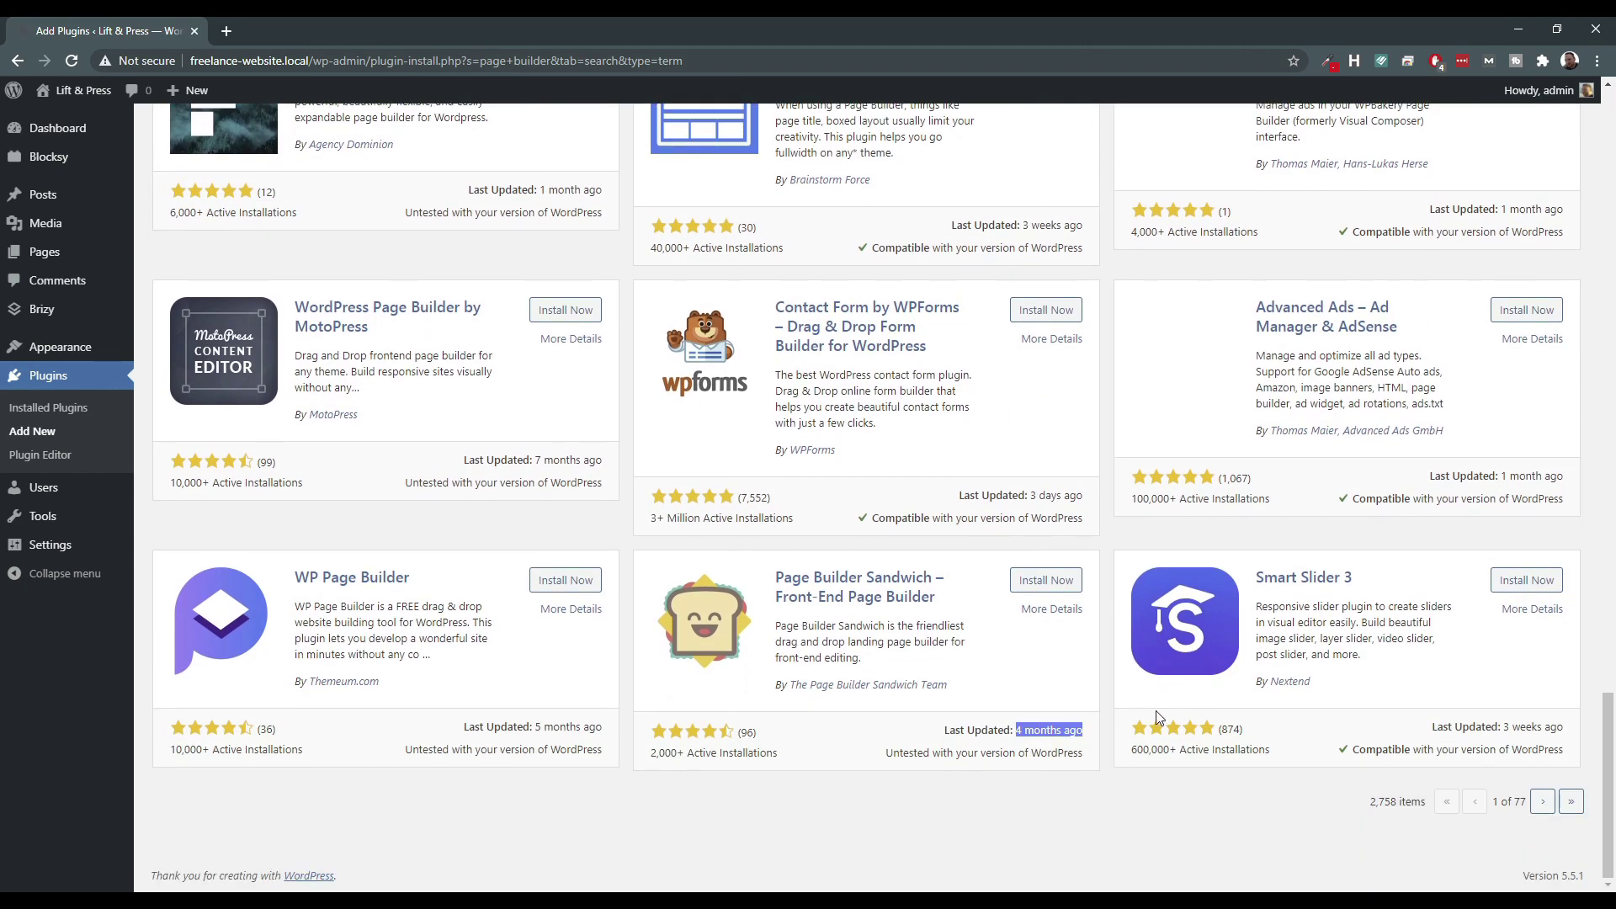
# Go to the second page of page builder results and review the plugins' ratings, installation counts and compatibility.
pyautogui.click(1543, 802)
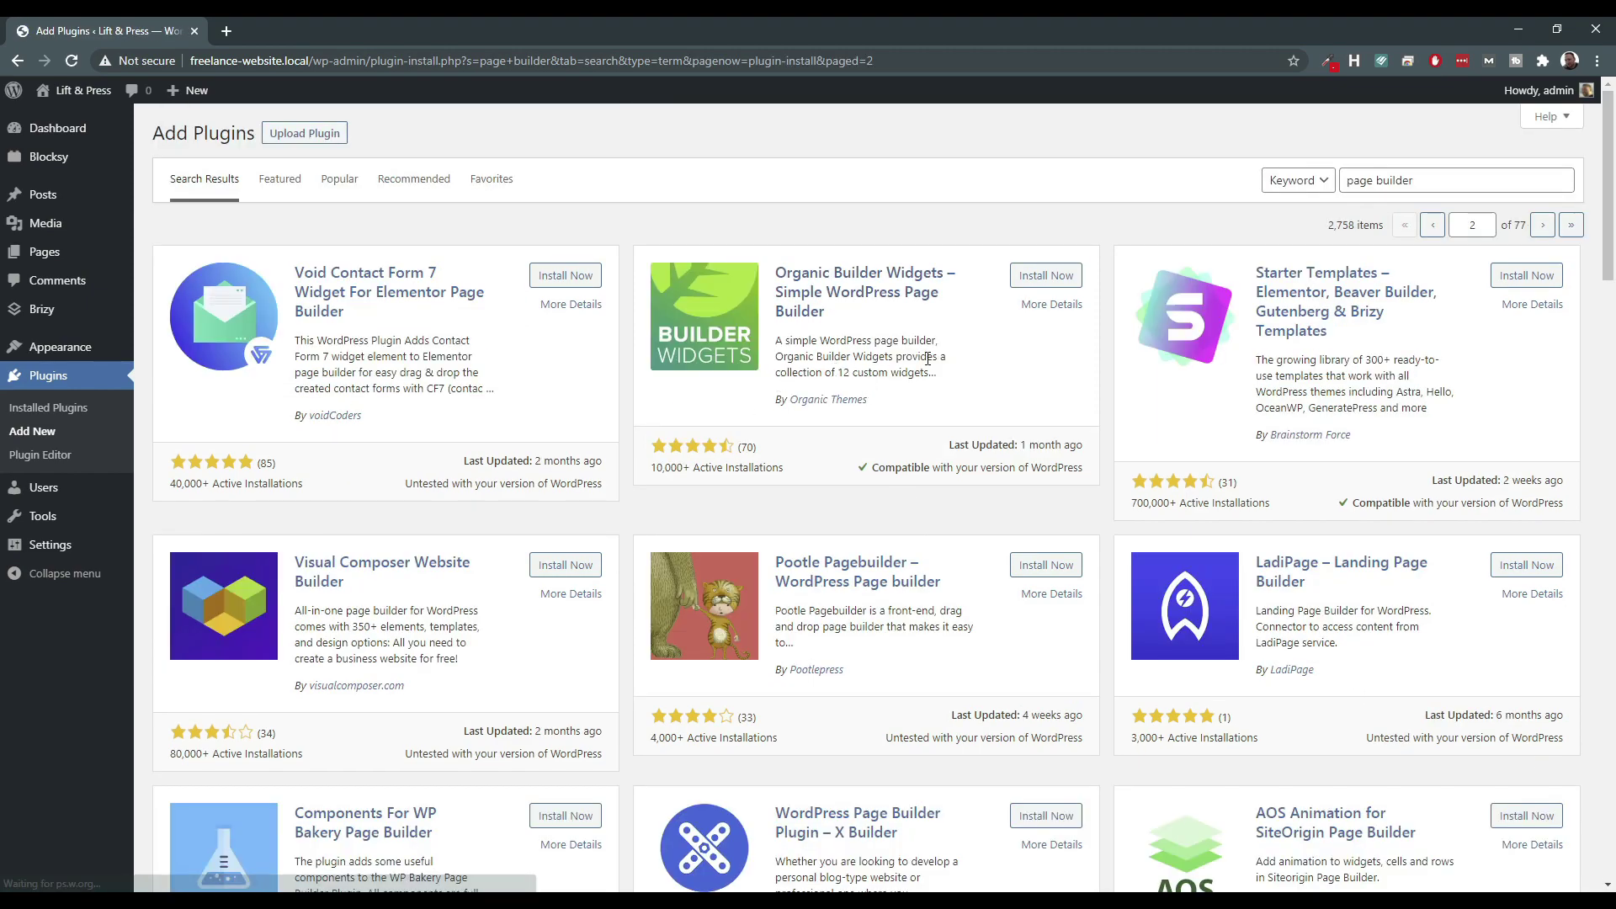
pyautogui.scroll(-2, 1359, 396)
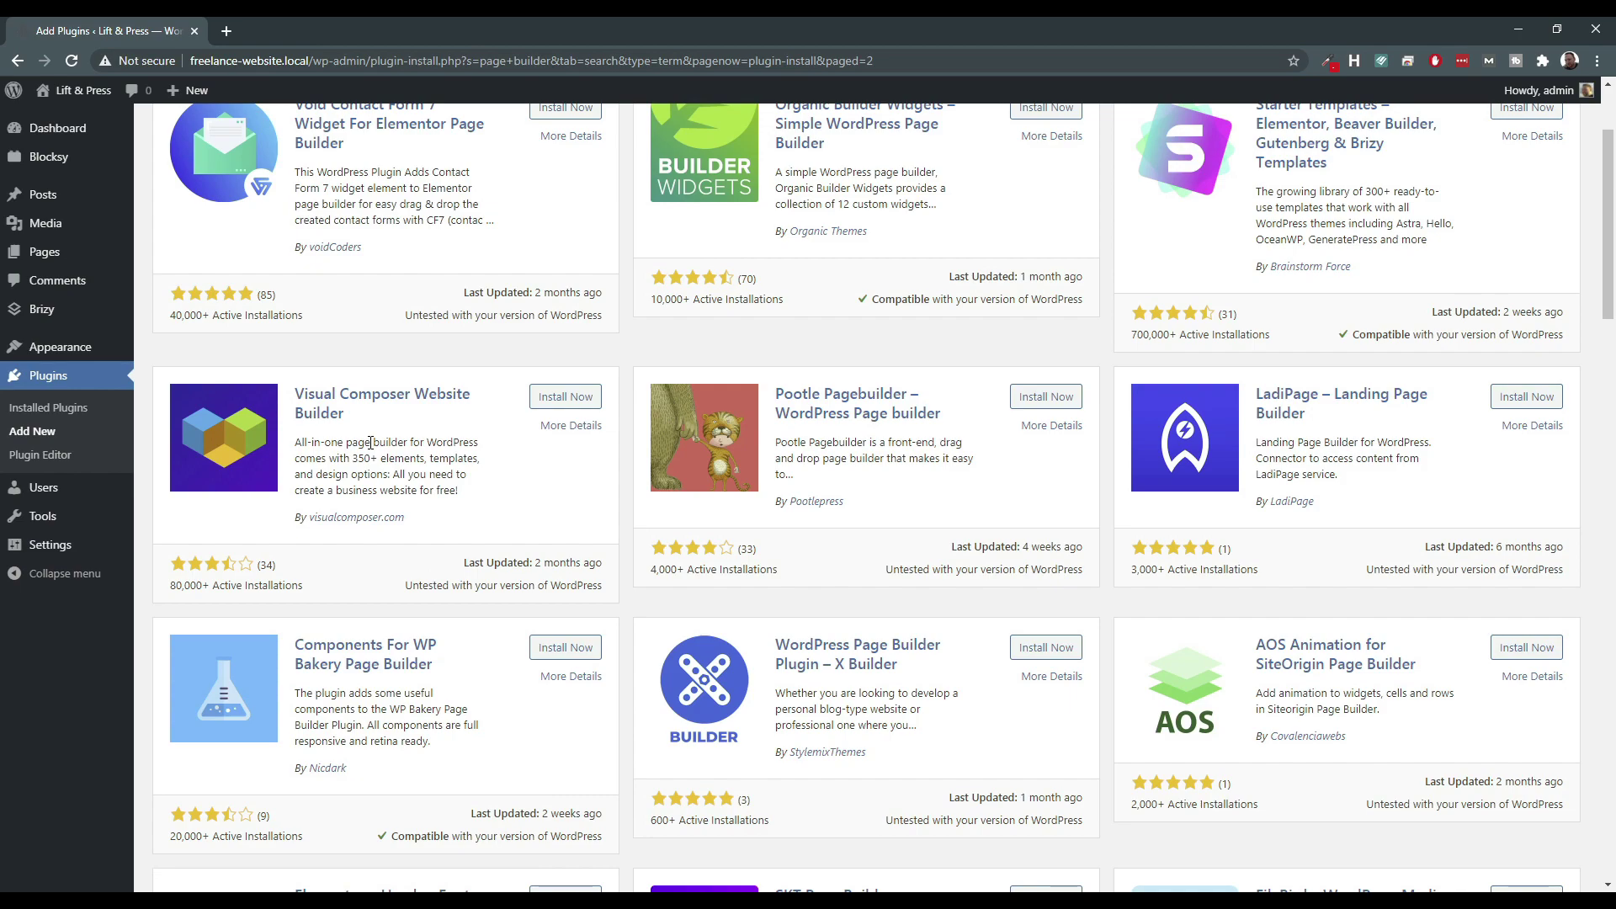
pyautogui.scroll(-1, 409, 435)
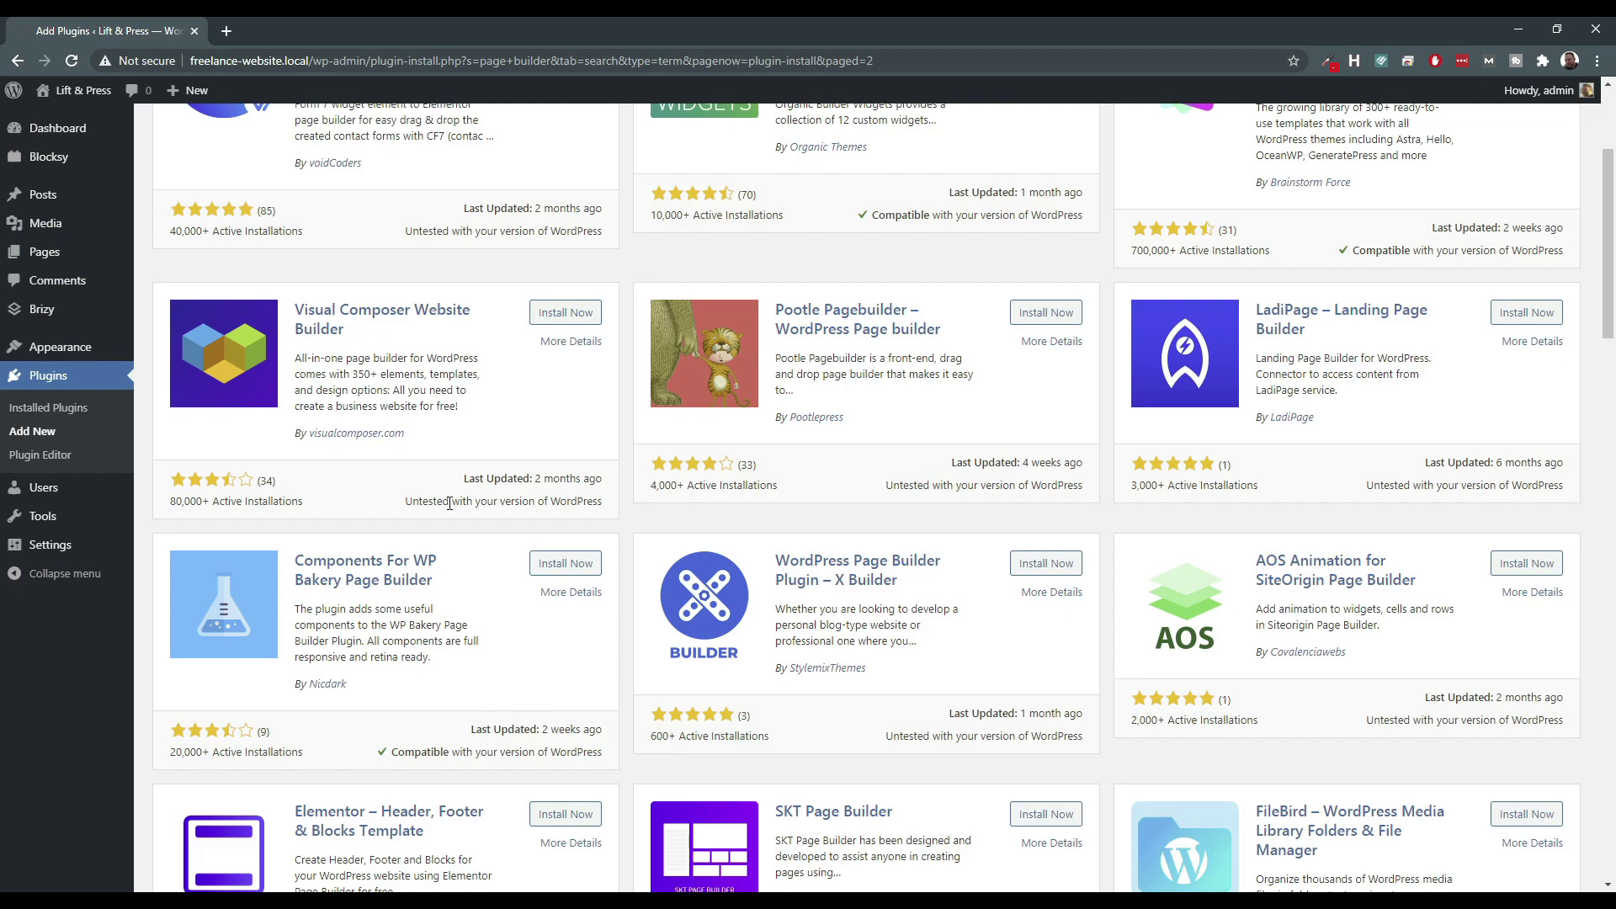
pyautogui.scroll(-3, 454, 513)
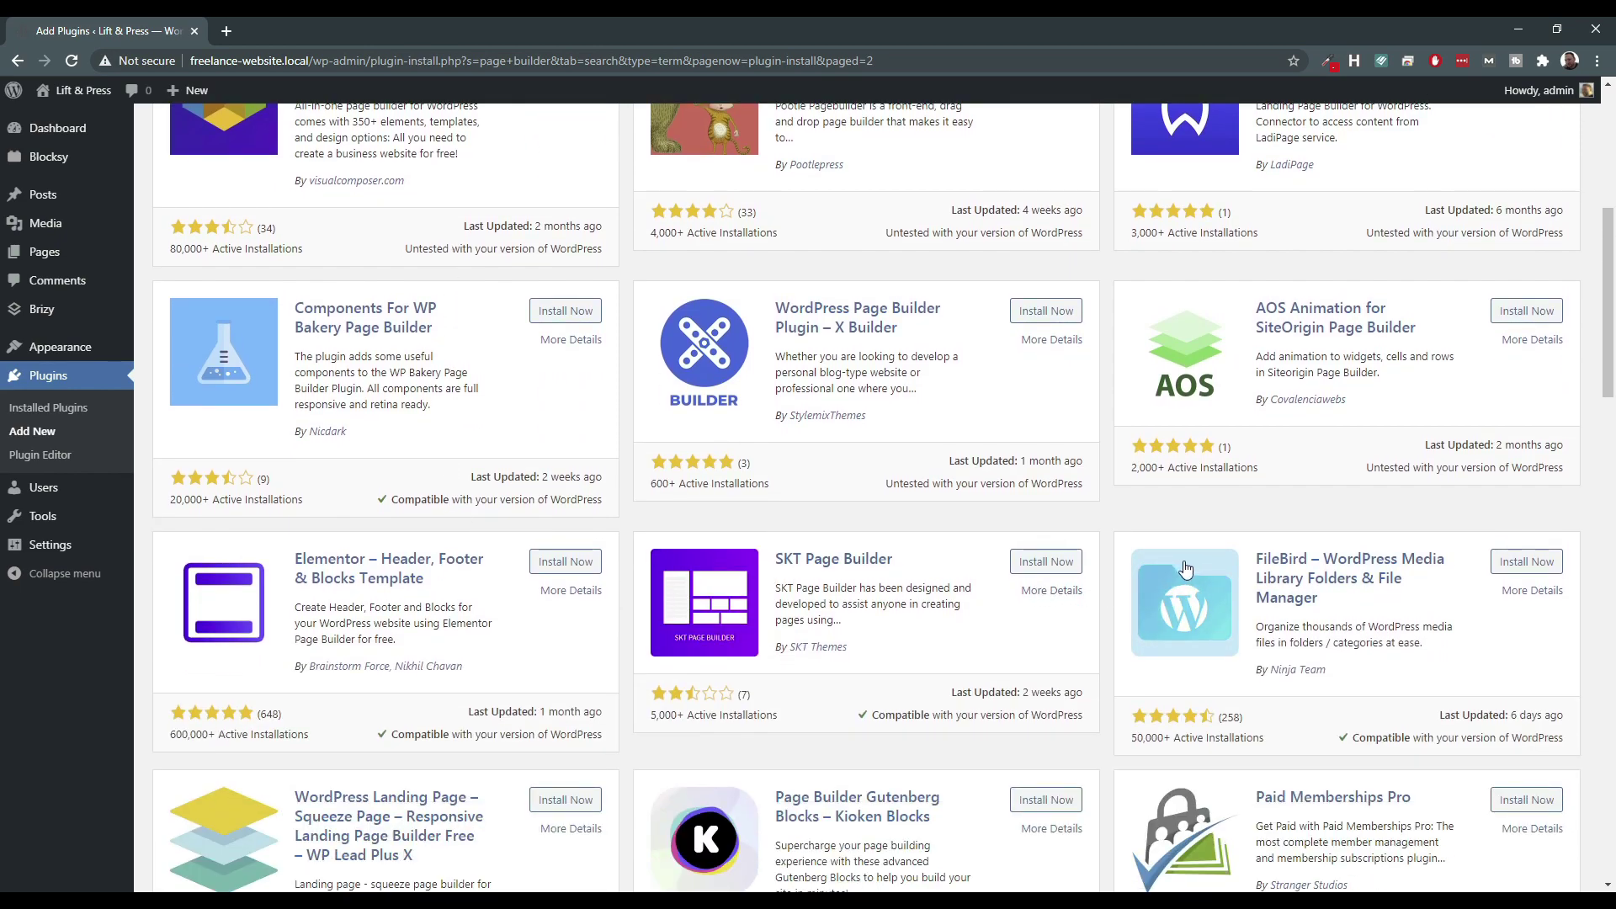
pyautogui.scroll(-2, 952, 545)
pyautogui.scroll(-1, 952, 546)
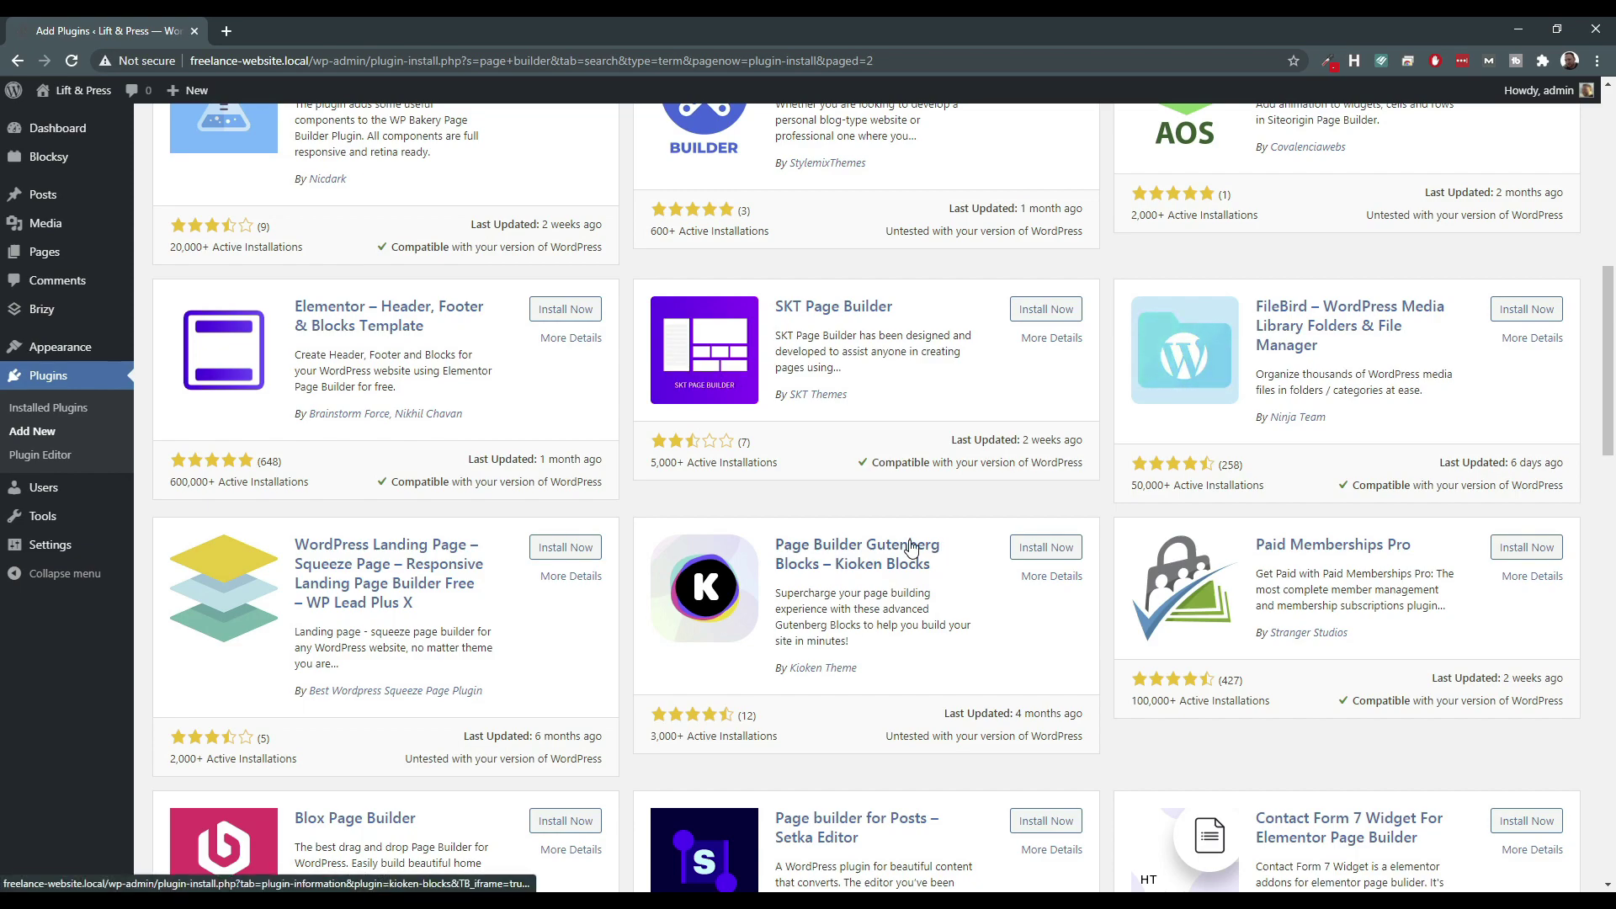
pyautogui.scroll(-3, 837, 458)
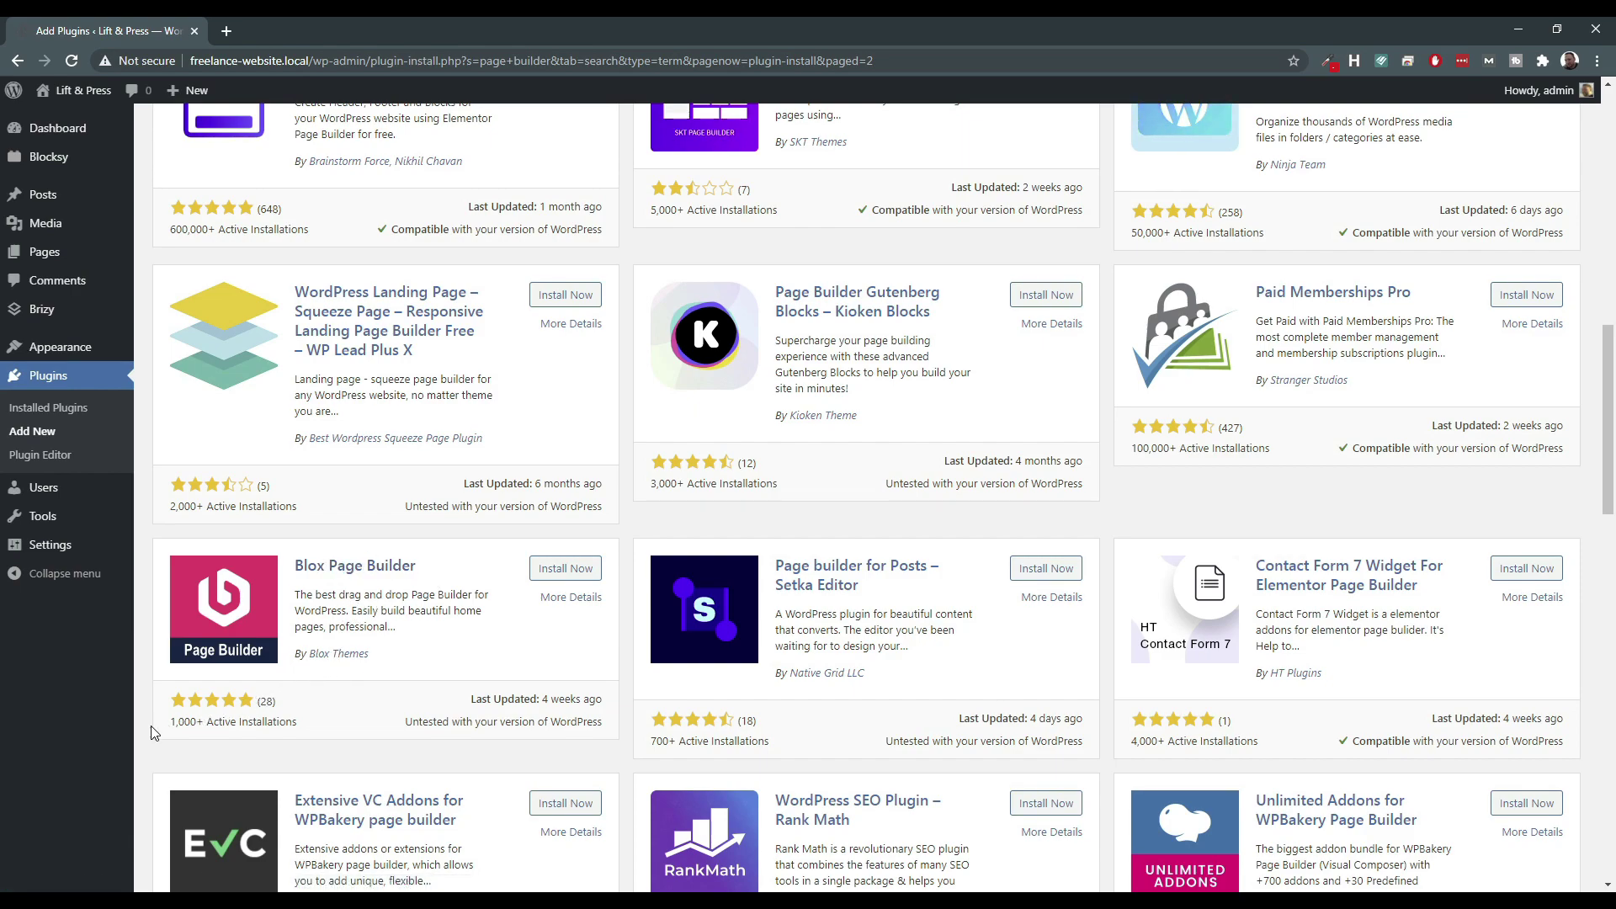
pyautogui.scroll(-1, 411, 587)
pyautogui.scroll(-4, 412, 587)
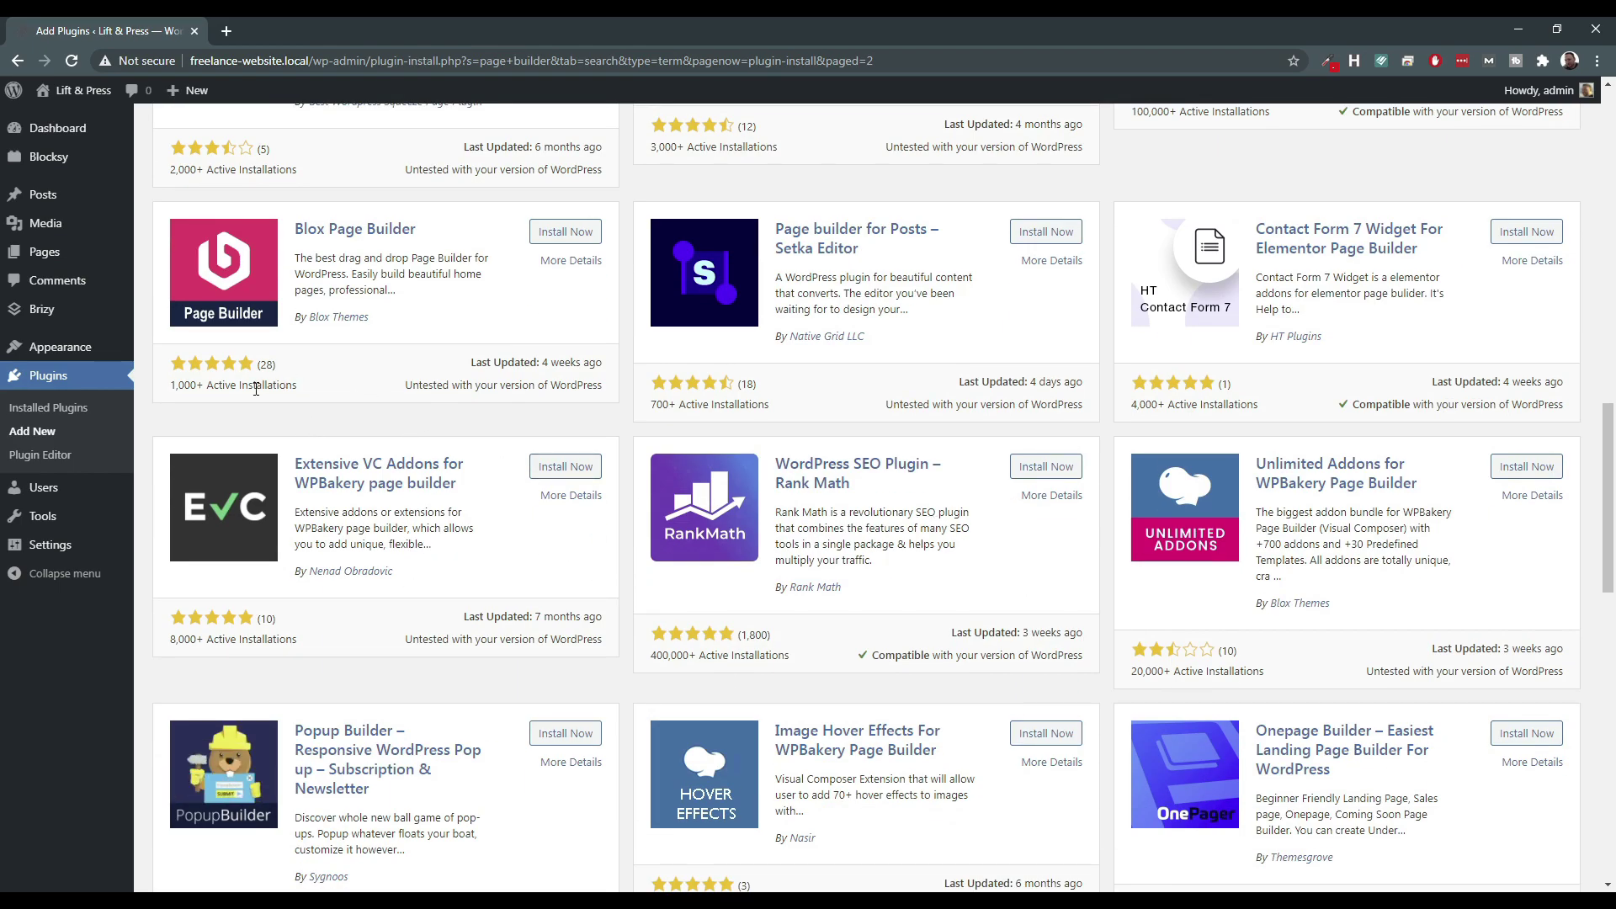
pyautogui.scroll(-1, 424, 497)
pyautogui.scroll(-1, 424, 497)
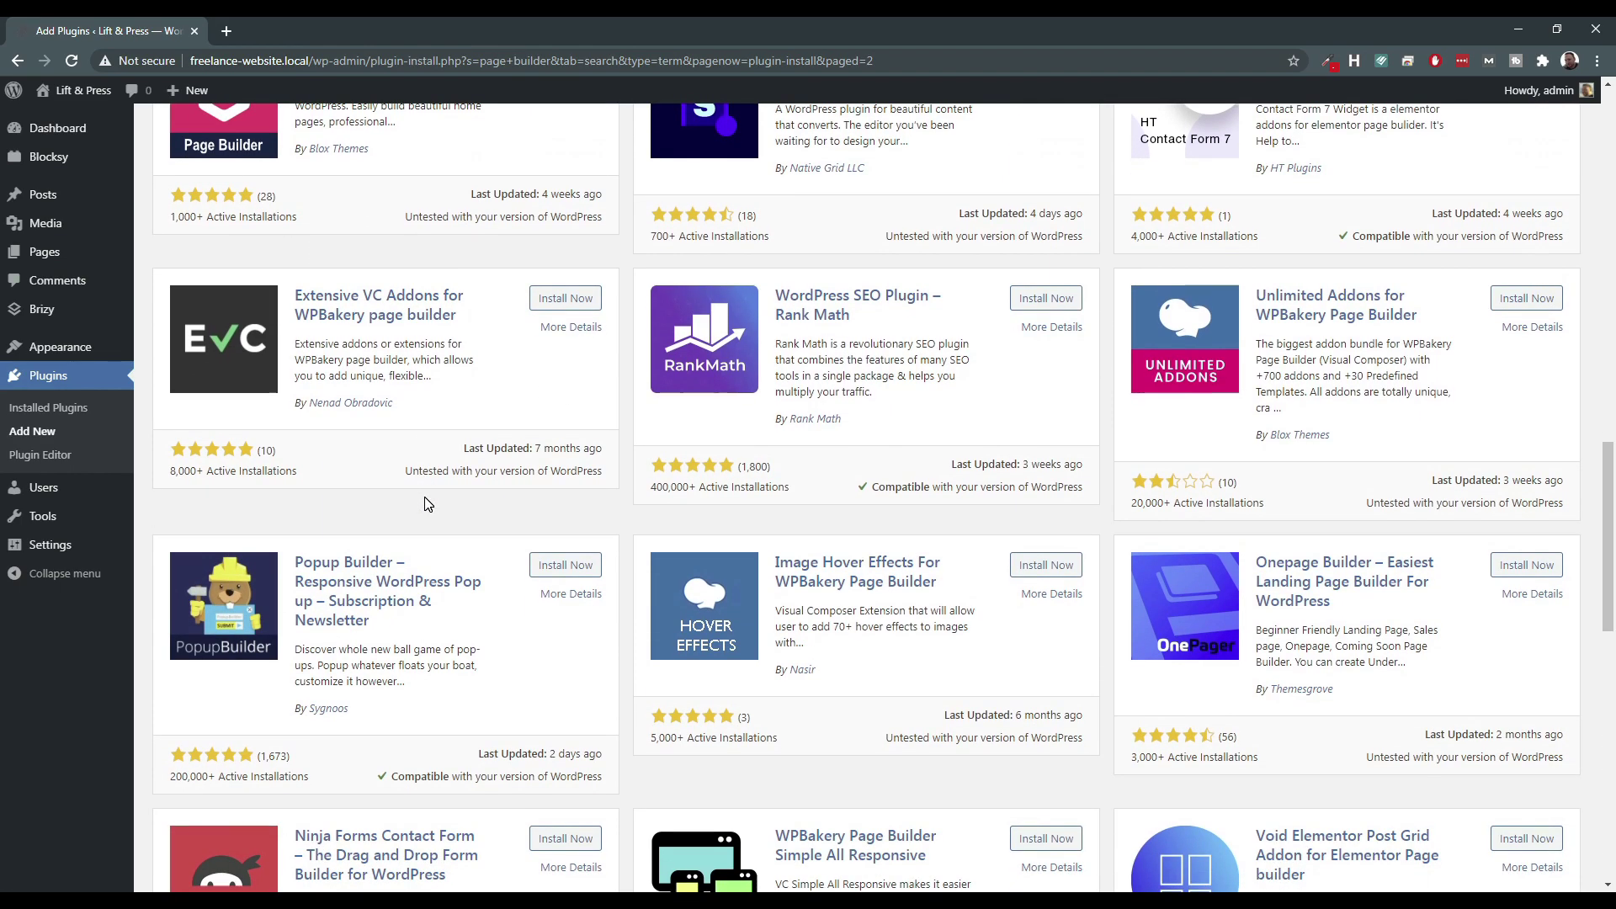
pyautogui.scroll(-2, 476, 539)
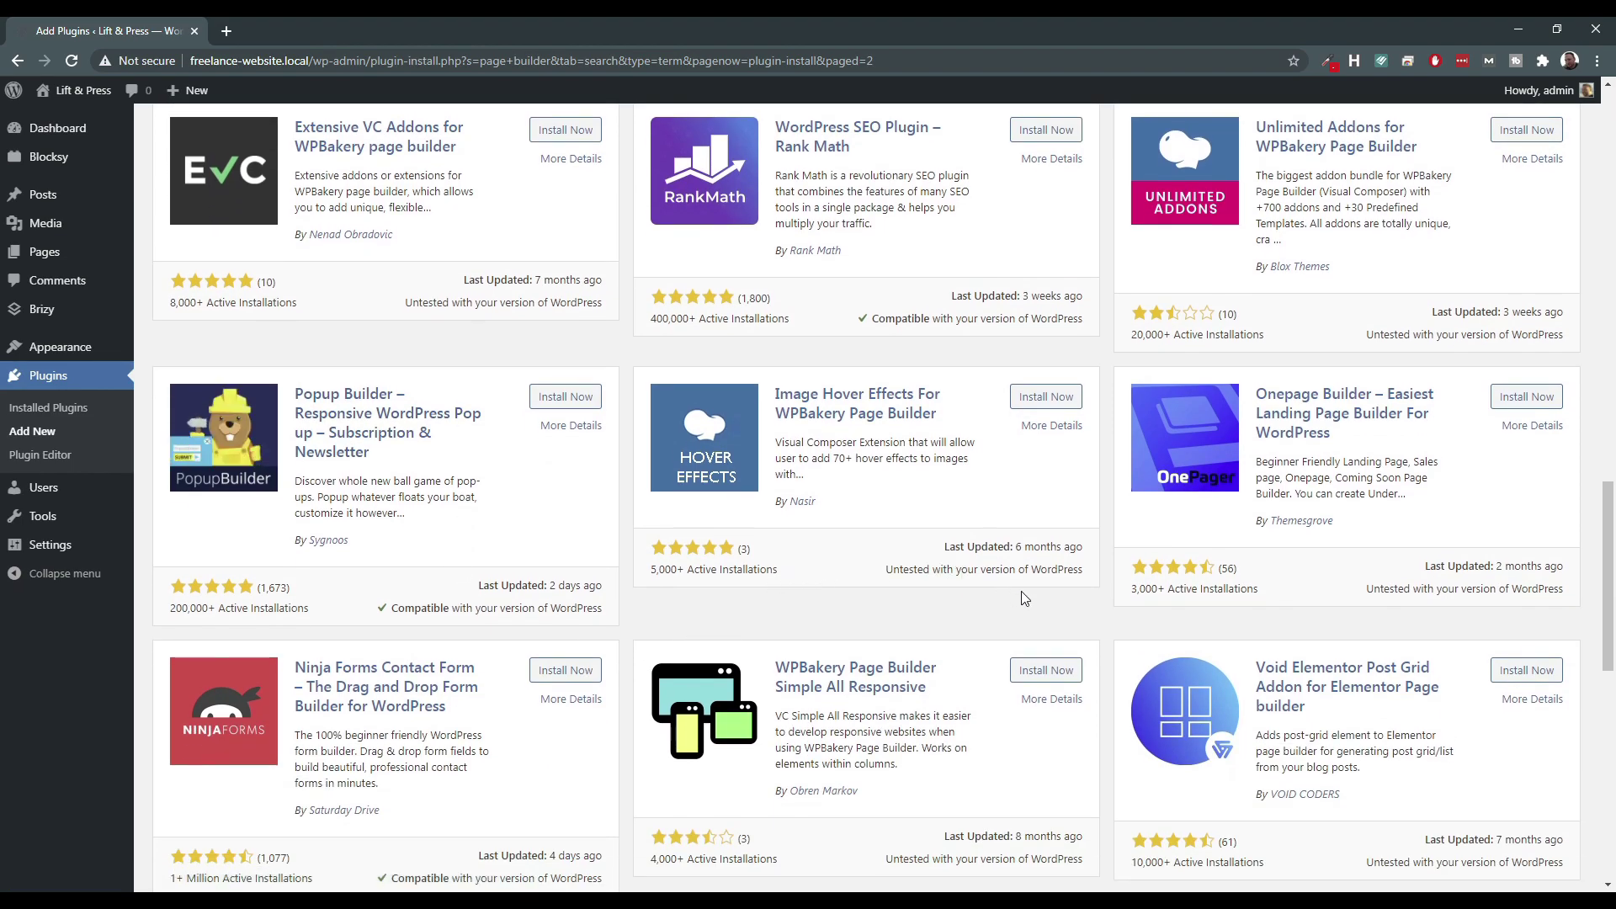
pyautogui.scroll(10, 1012, 596)
pyautogui.scroll(10, 782, 522)
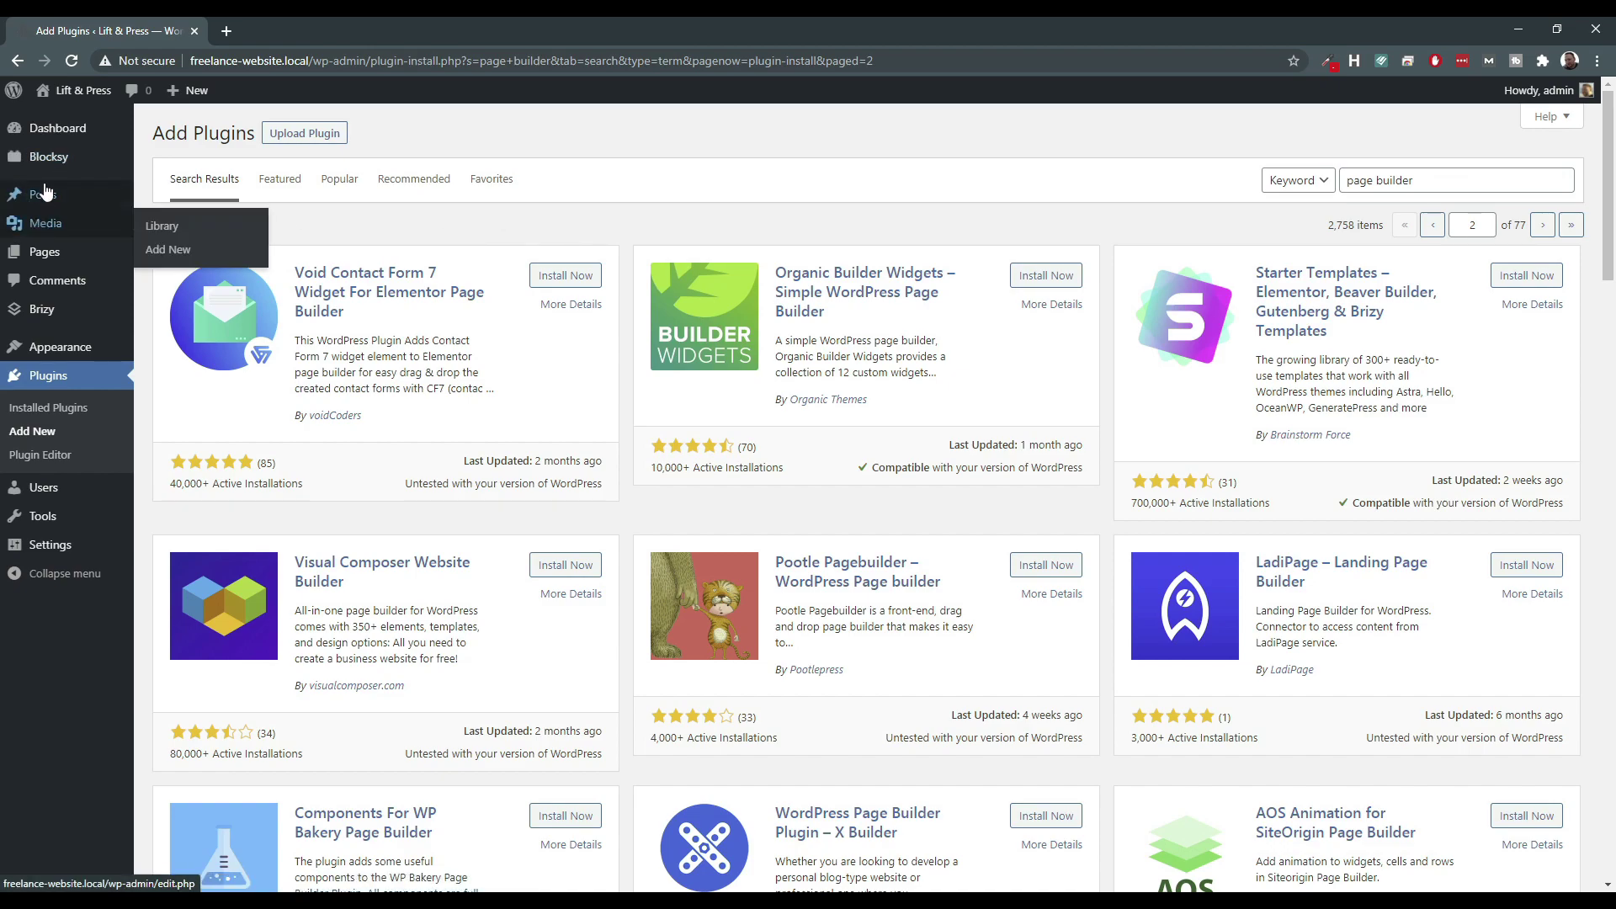
# Open the list of all the site's pages and look over its entries.
pyautogui.moveTo(55, 139)
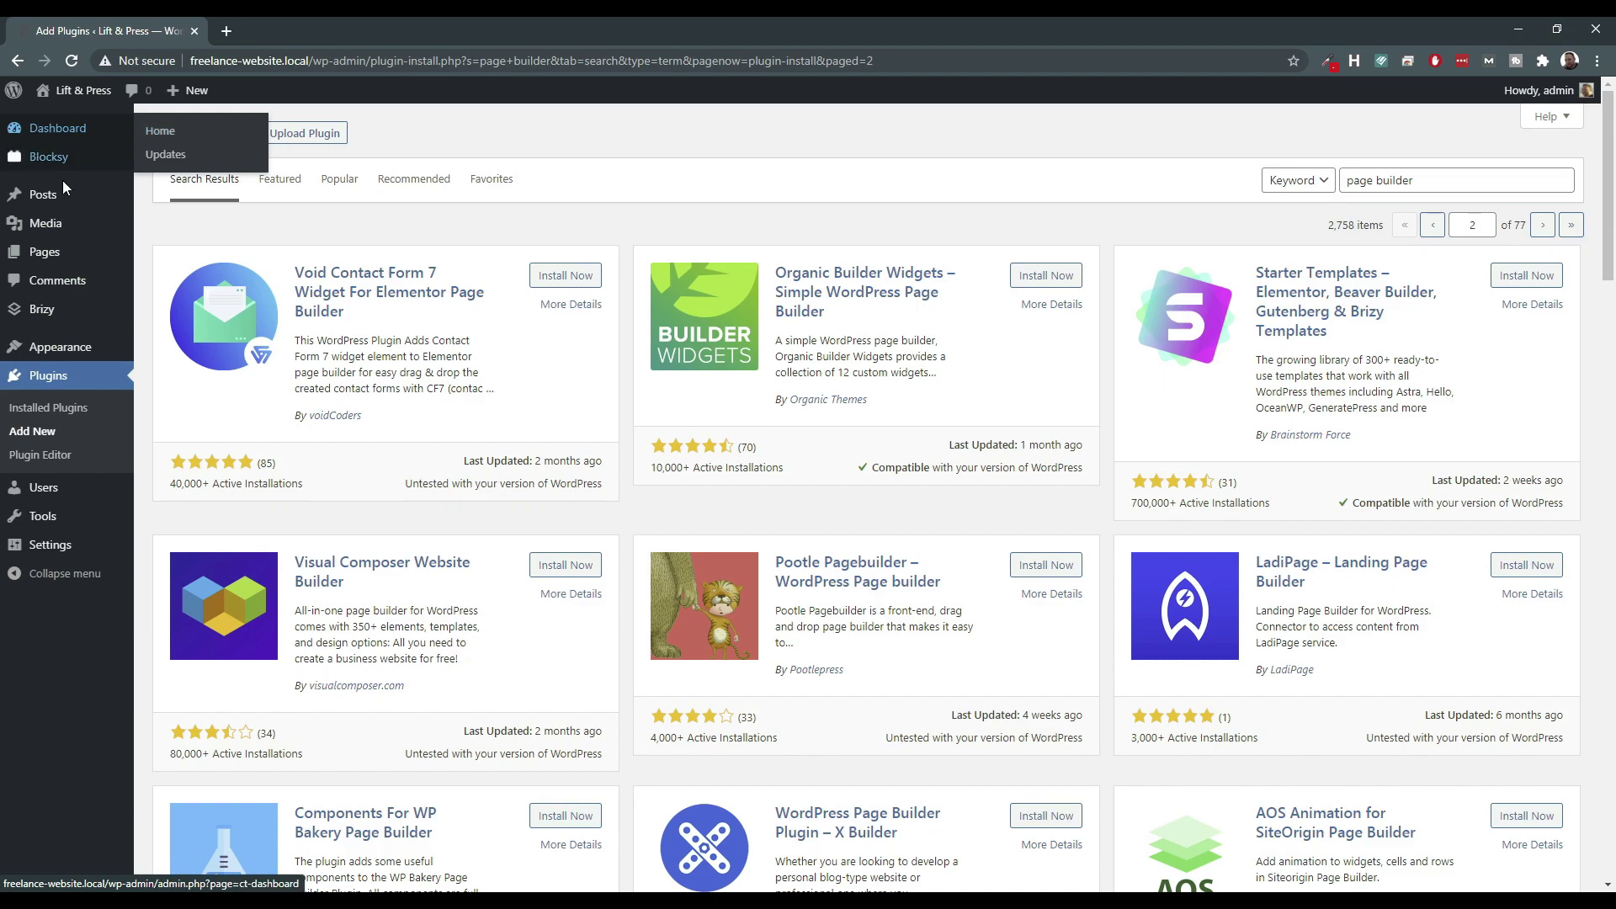
pyautogui.click(154, 259)
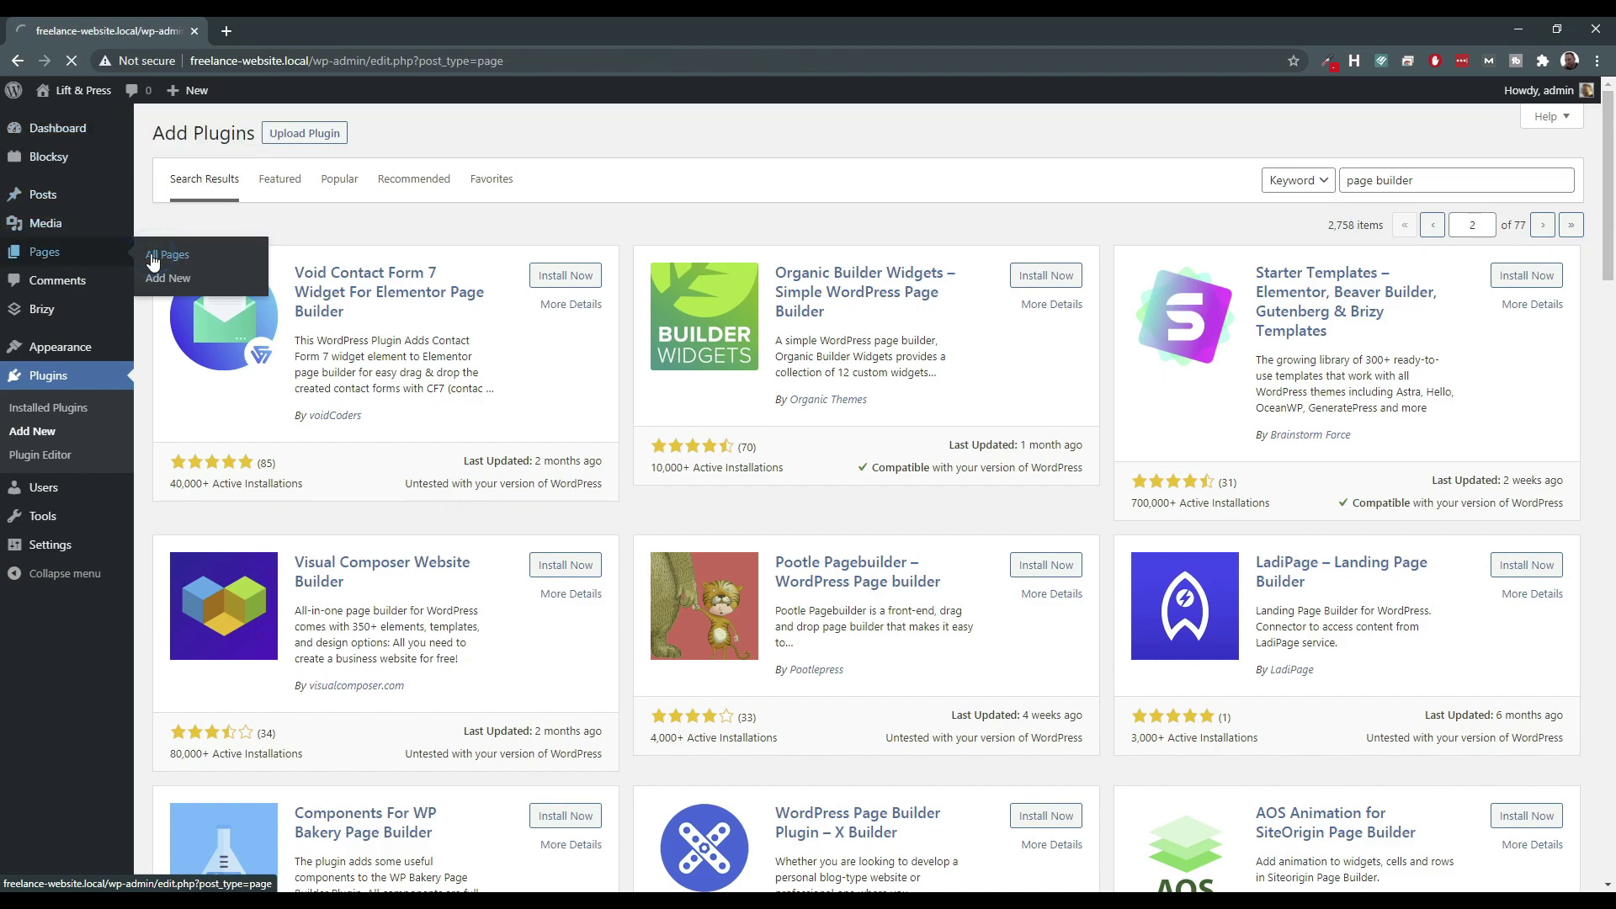
pyautogui.moveTo(235, 528)
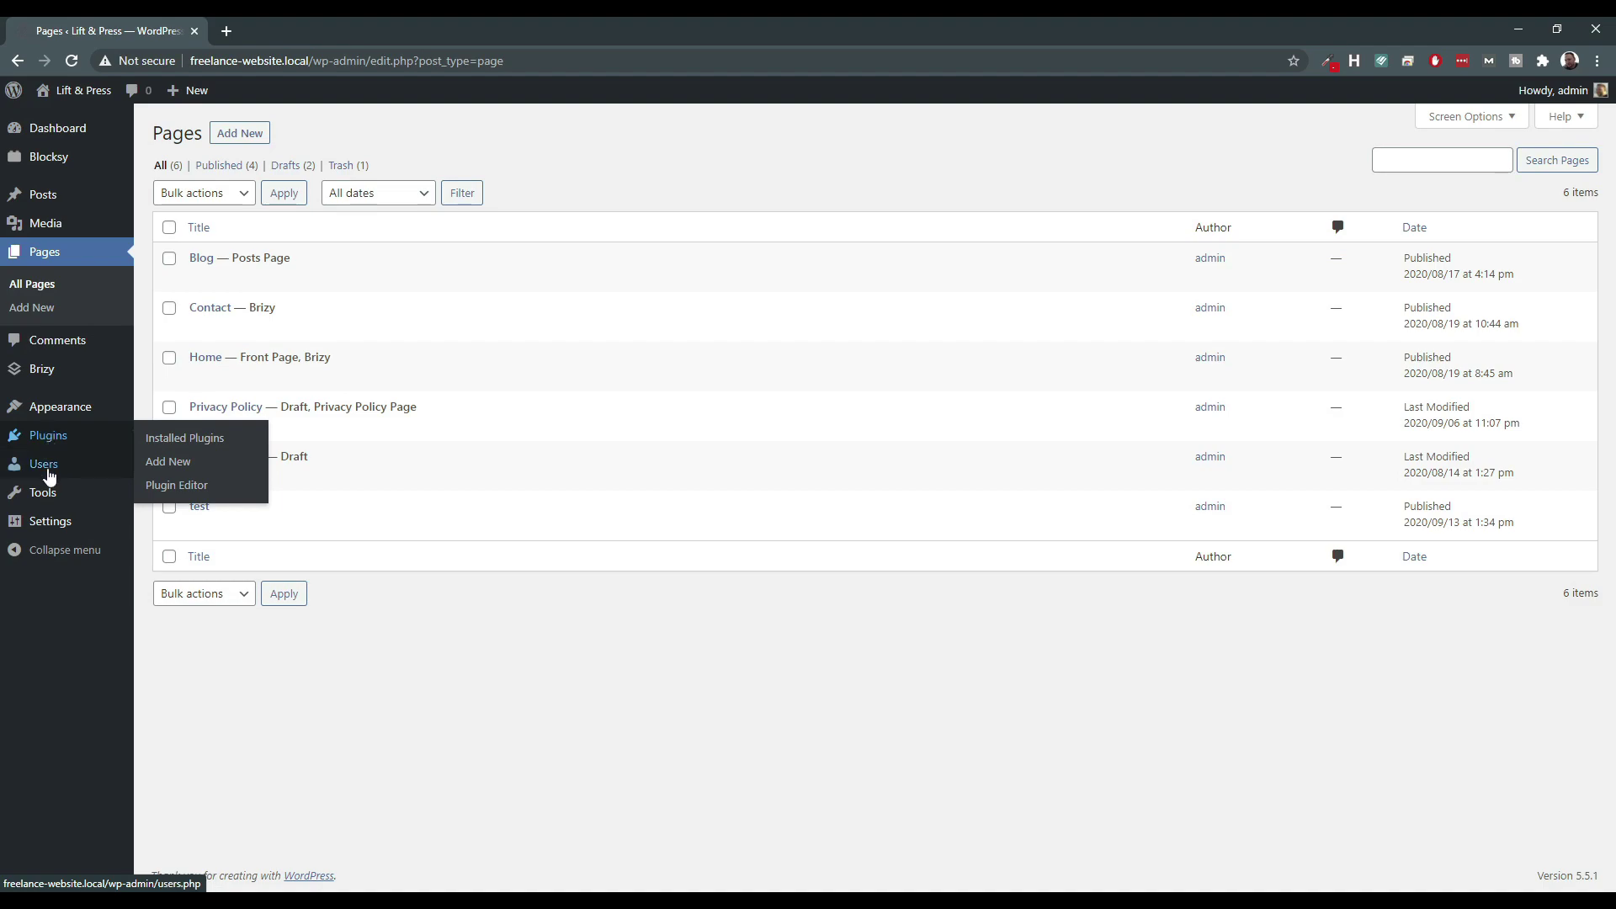
# Deactivate the Brizy plugin in the list of installed plugins, skipping the feedback survey.
pyautogui.moveTo(59, 444)
pyautogui.click(169, 438)
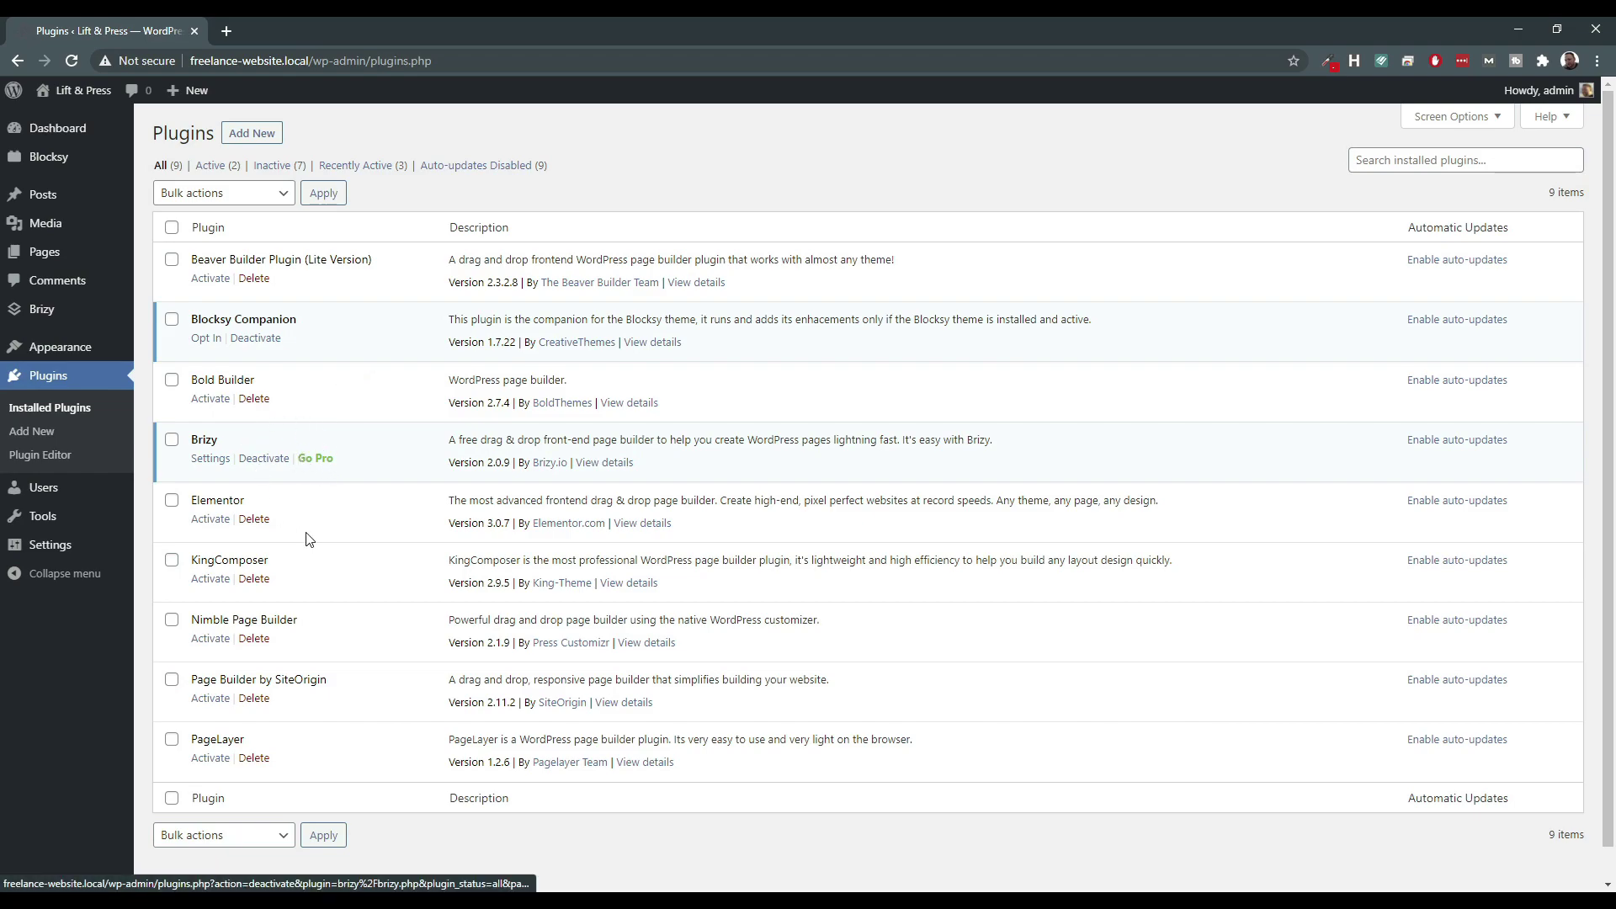
pyautogui.click(256, 459)
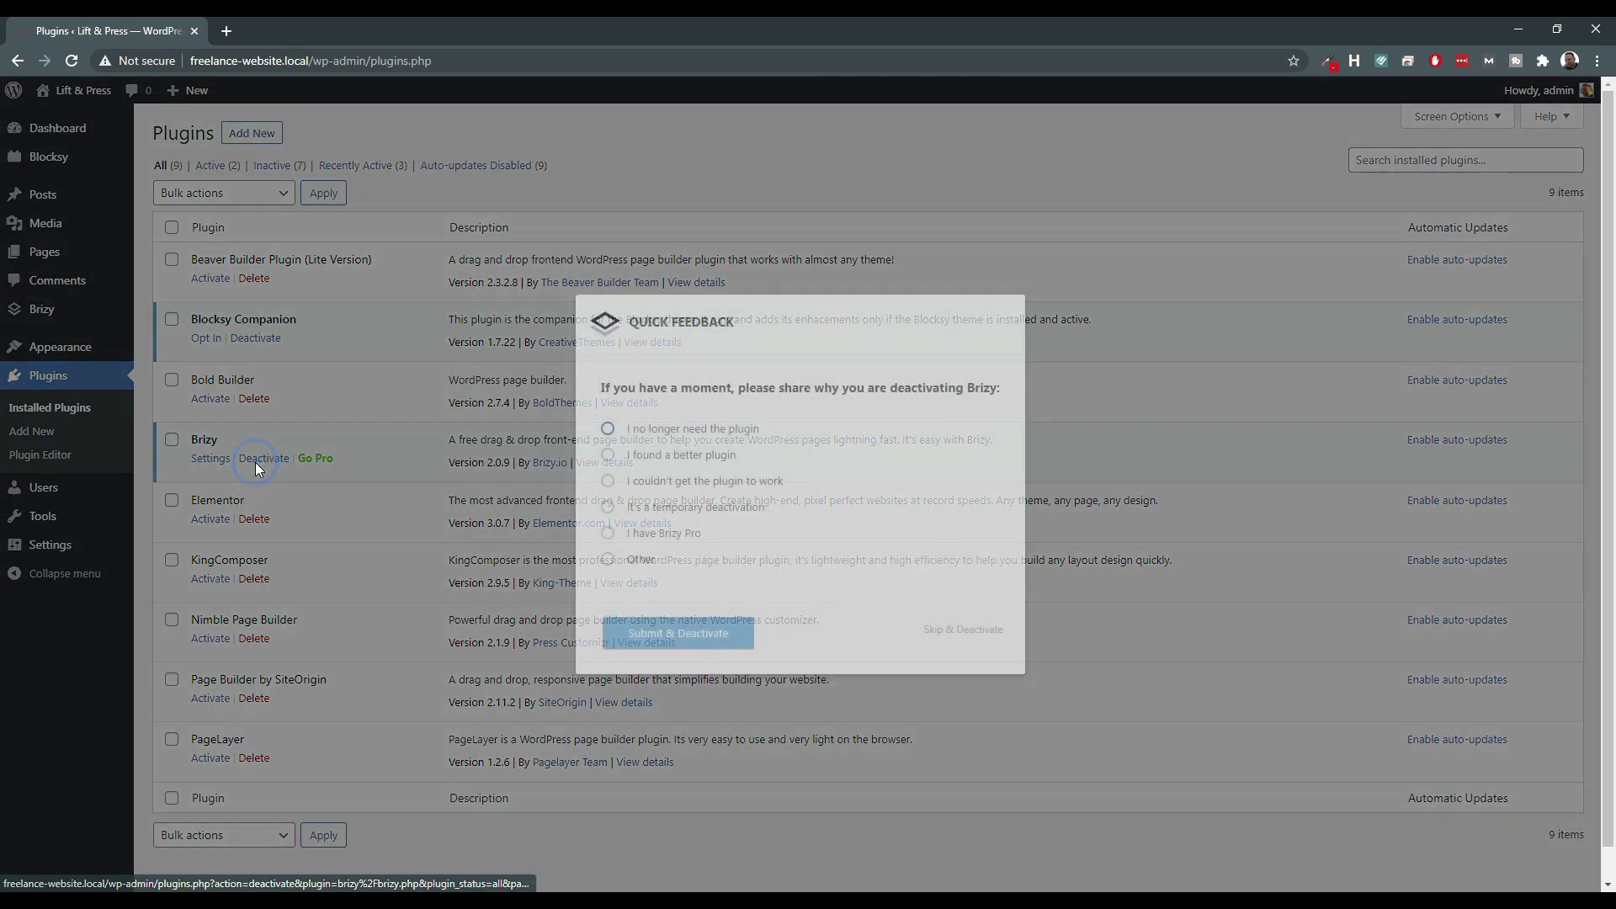
pyautogui.click(977, 630)
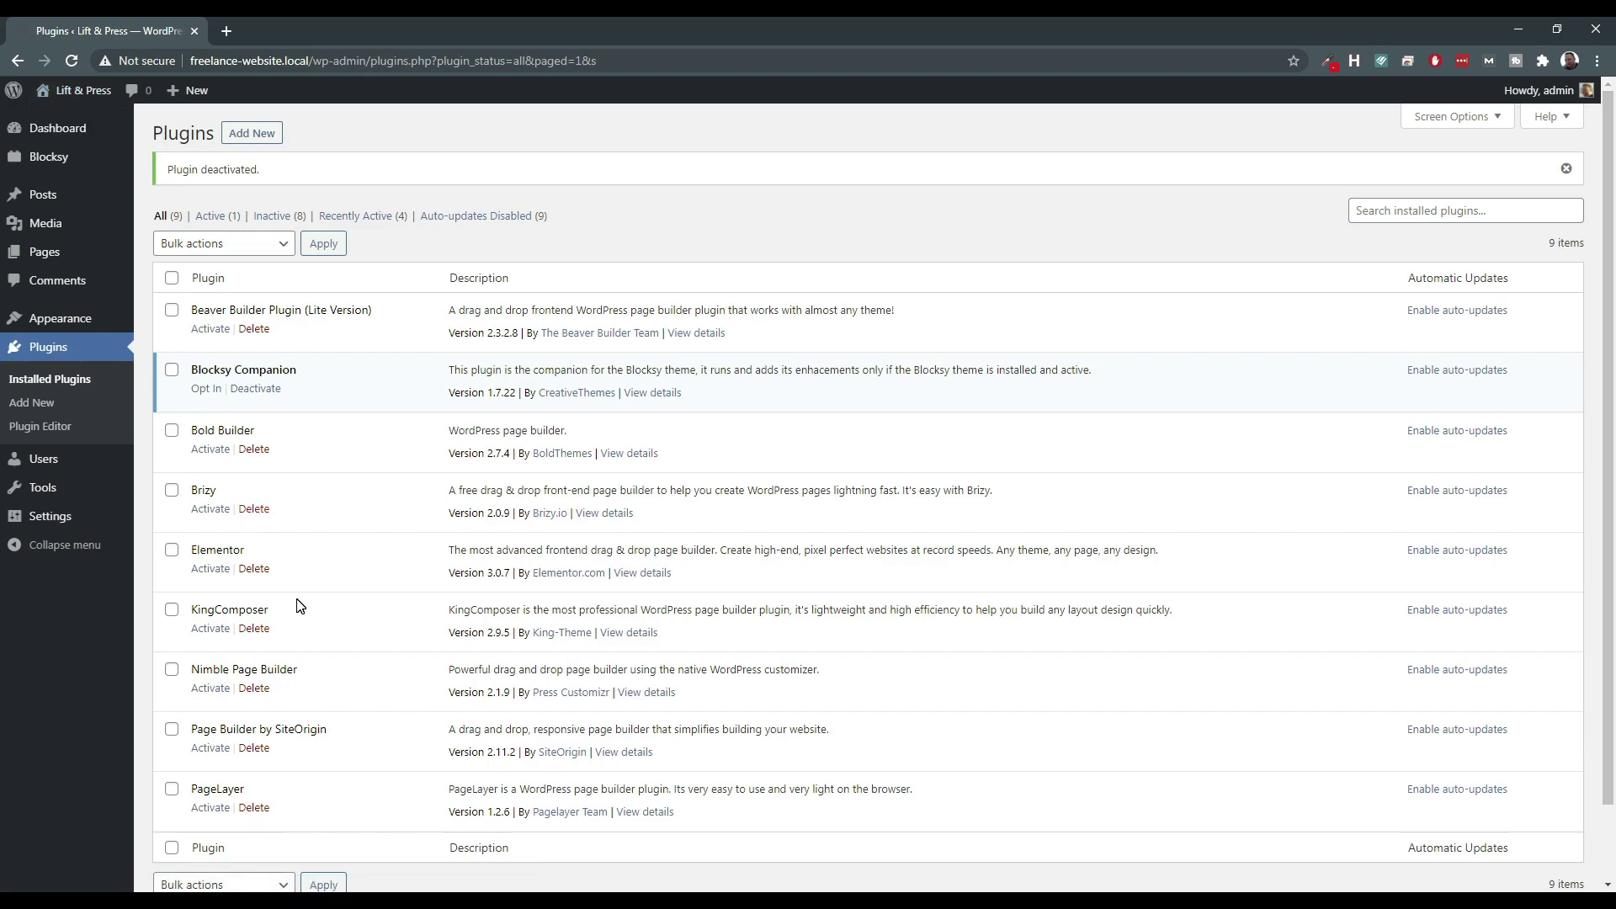
pyautogui.scroll(-1, 321, 585)
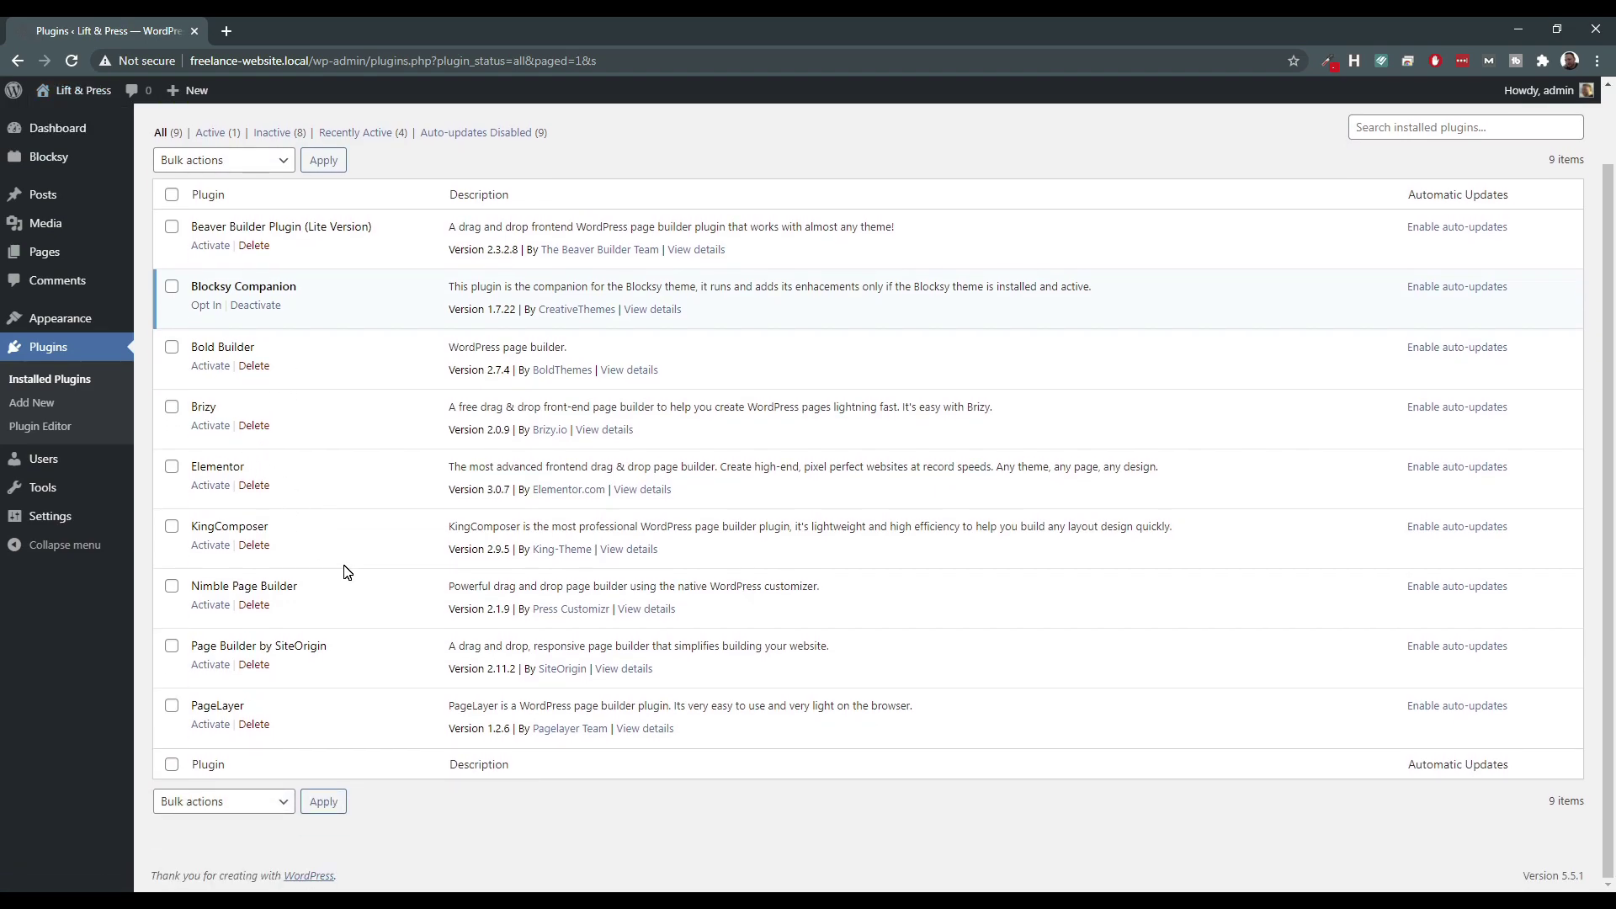
pyautogui.scroll(1, 344, 573)
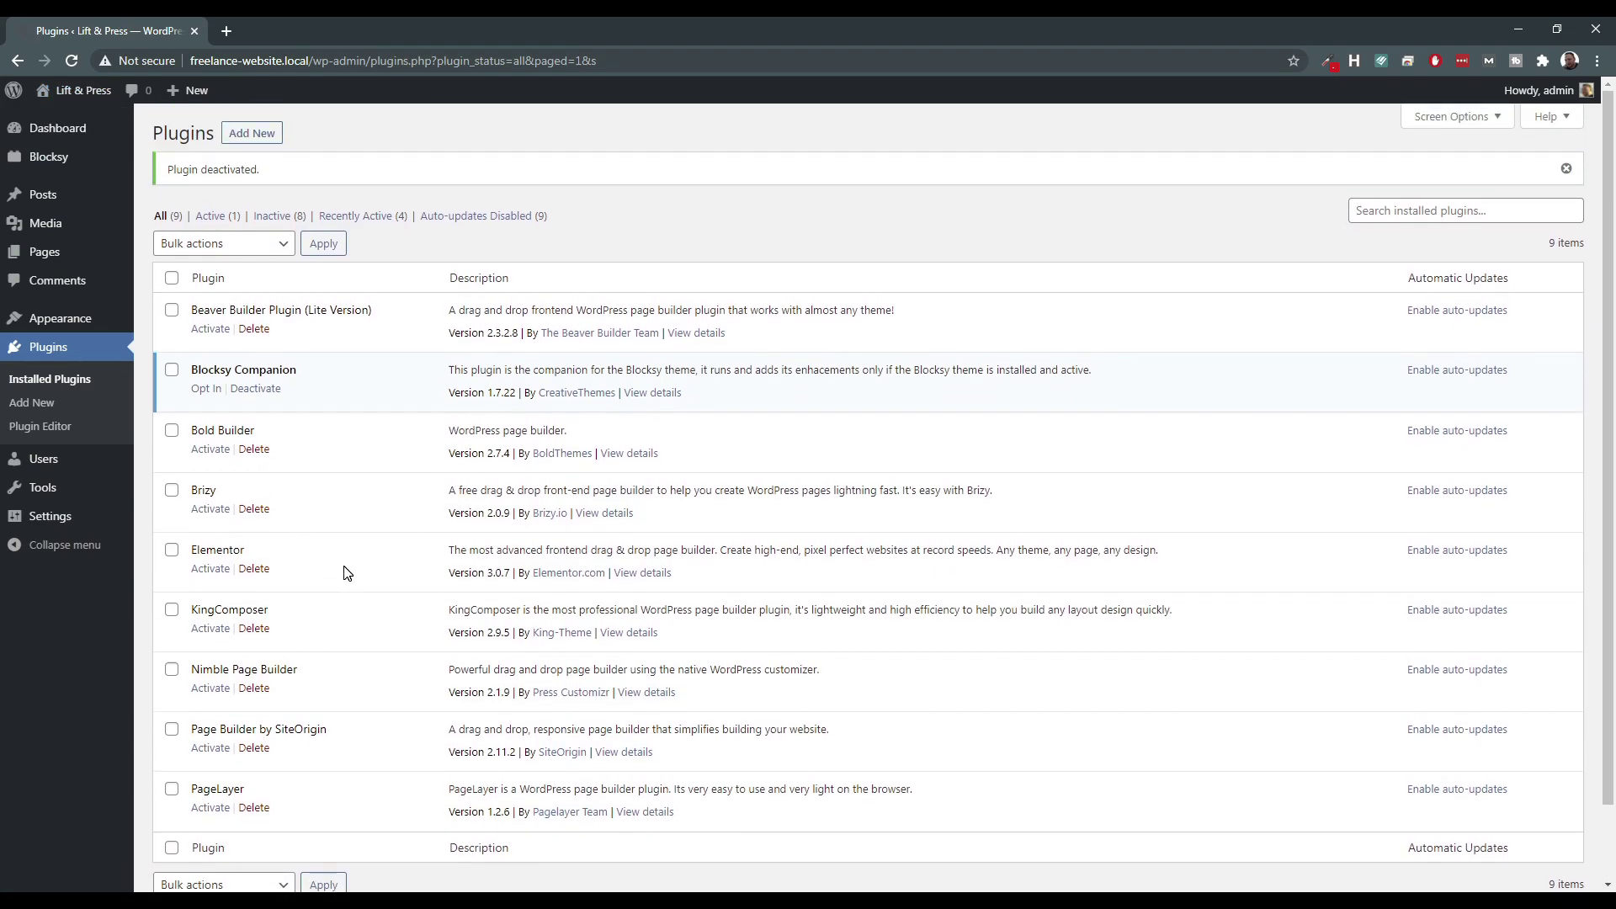
# Activate the Elementor plugin and create a first page from its welcome screen.
pyautogui.click(209, 570)
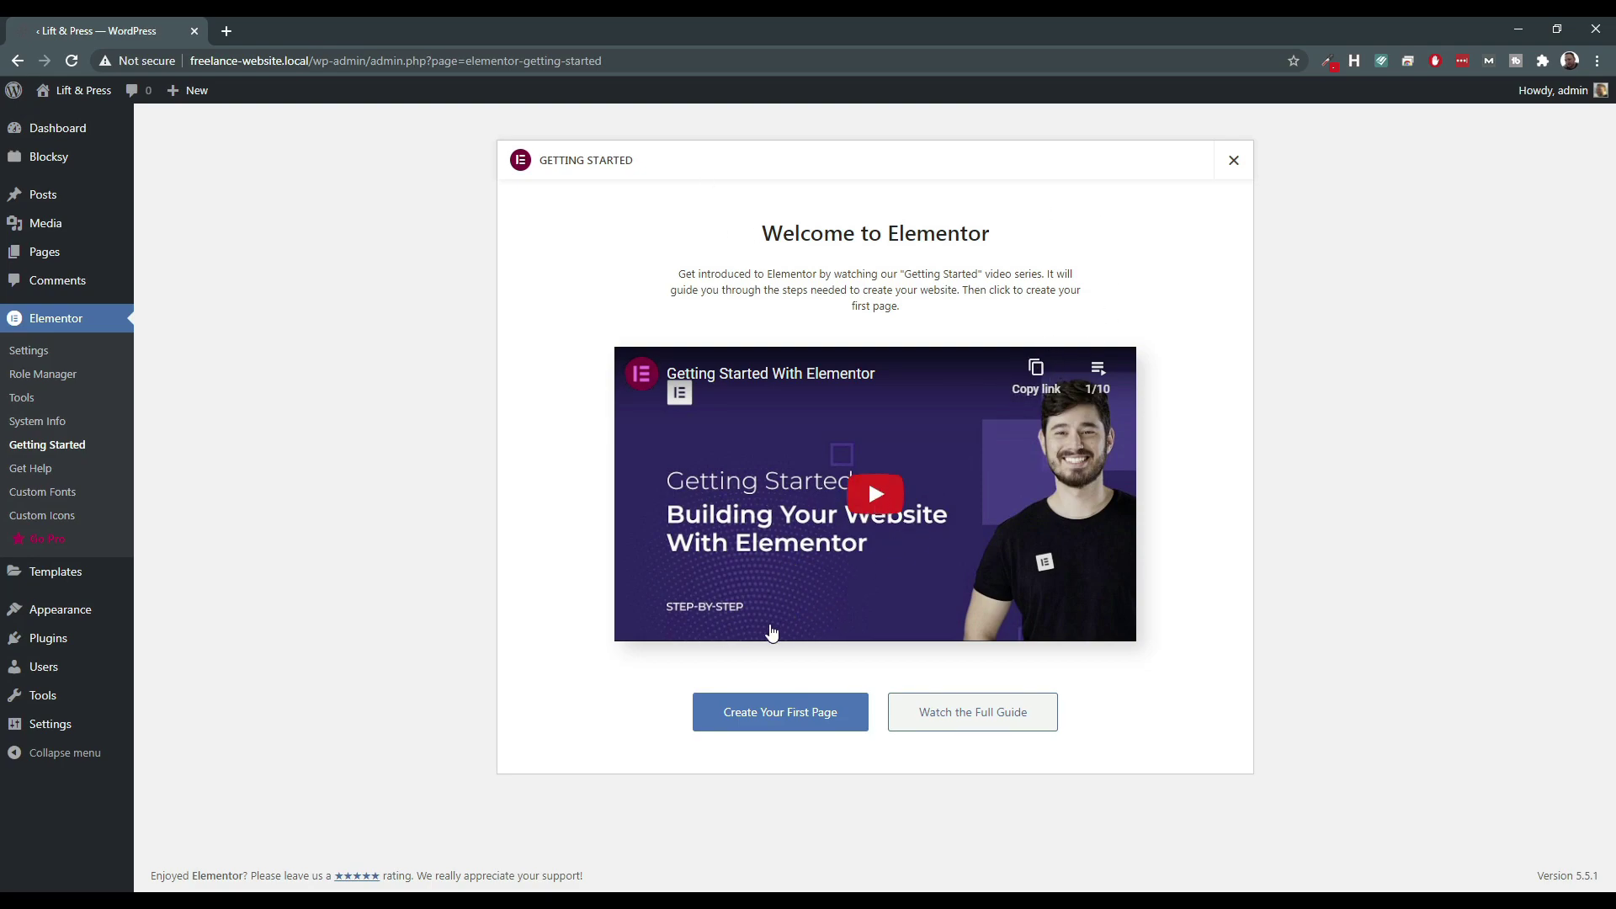
pyautogui.click(811, 721)
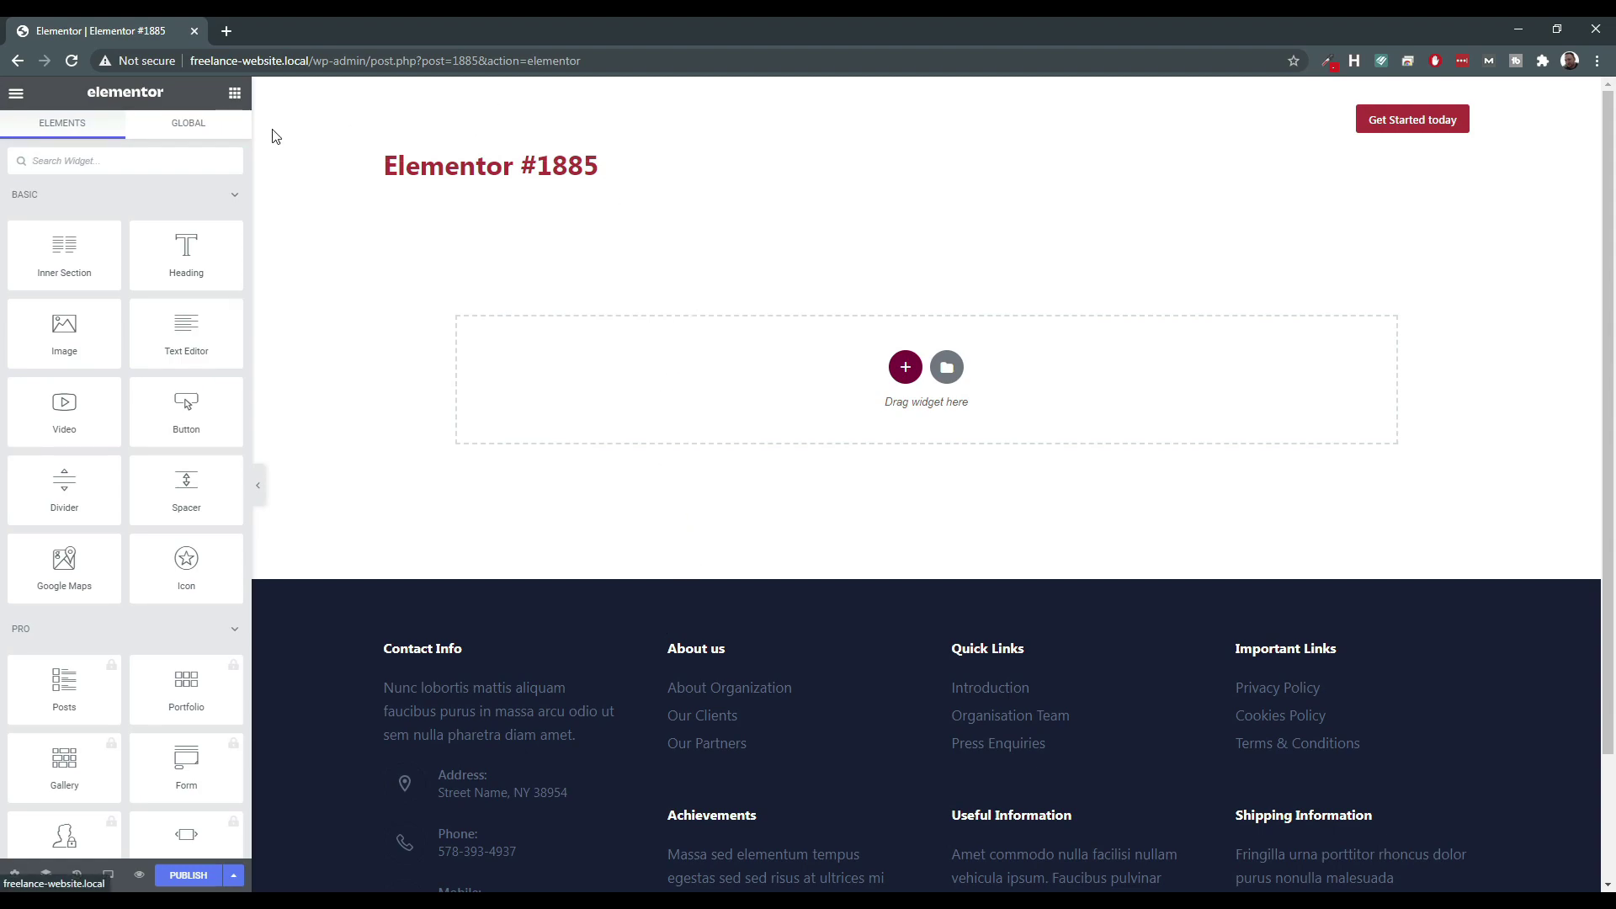
# Review Elementor's site settings, including the global colors, global fonts and site identity options.
pyautogui.click(16, 92)
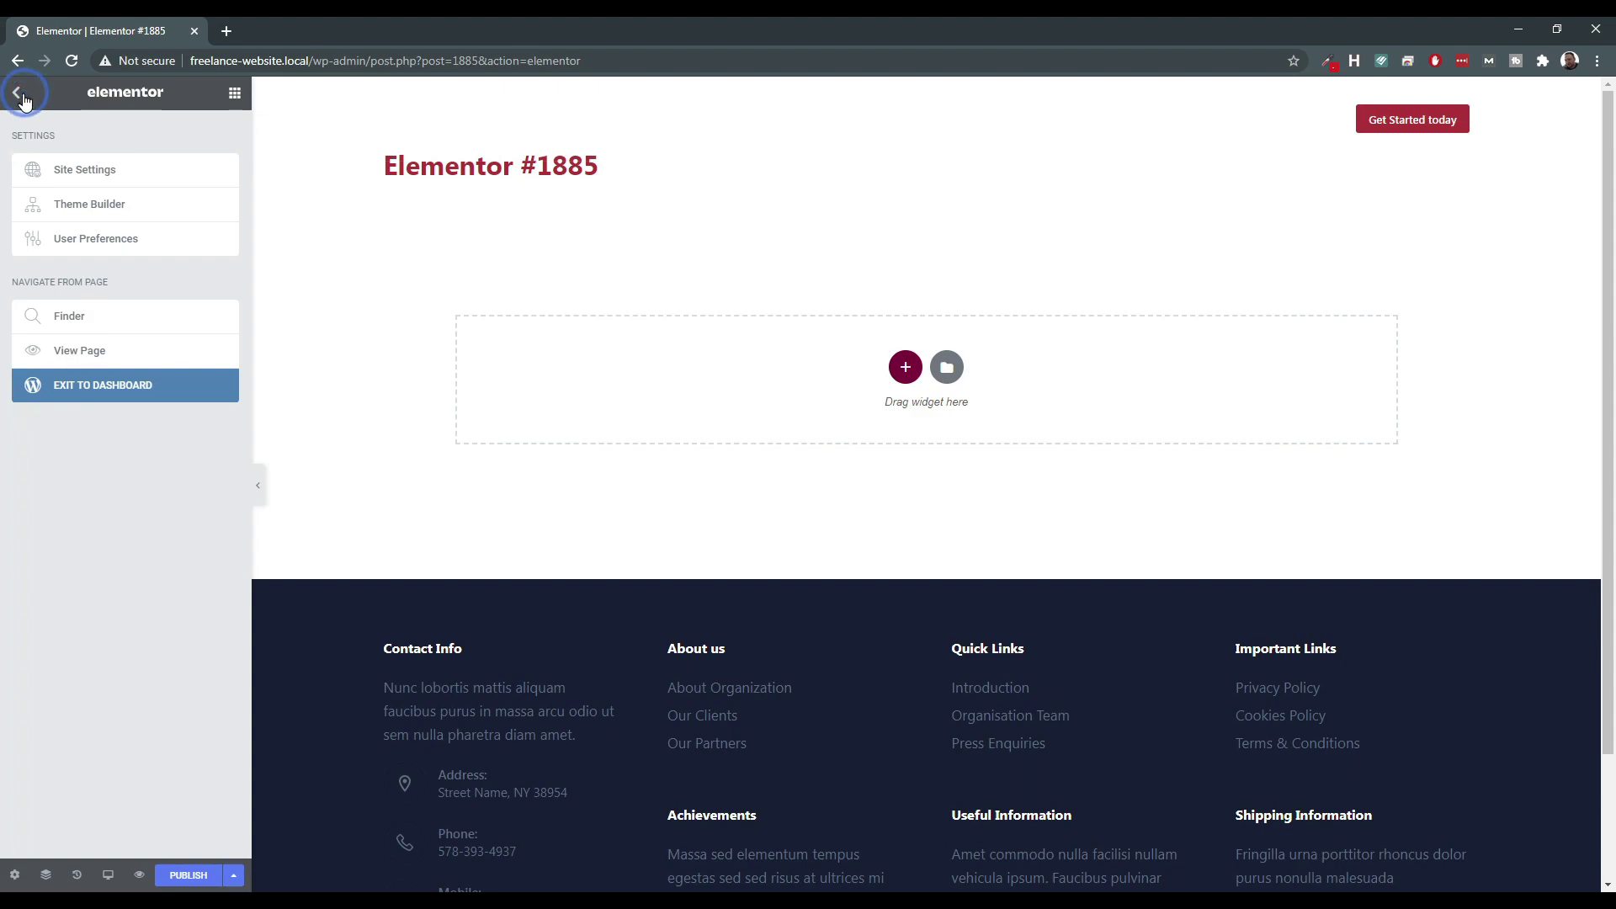
pyautogui.click(78, 172)
pyautogui.click(95, 181)
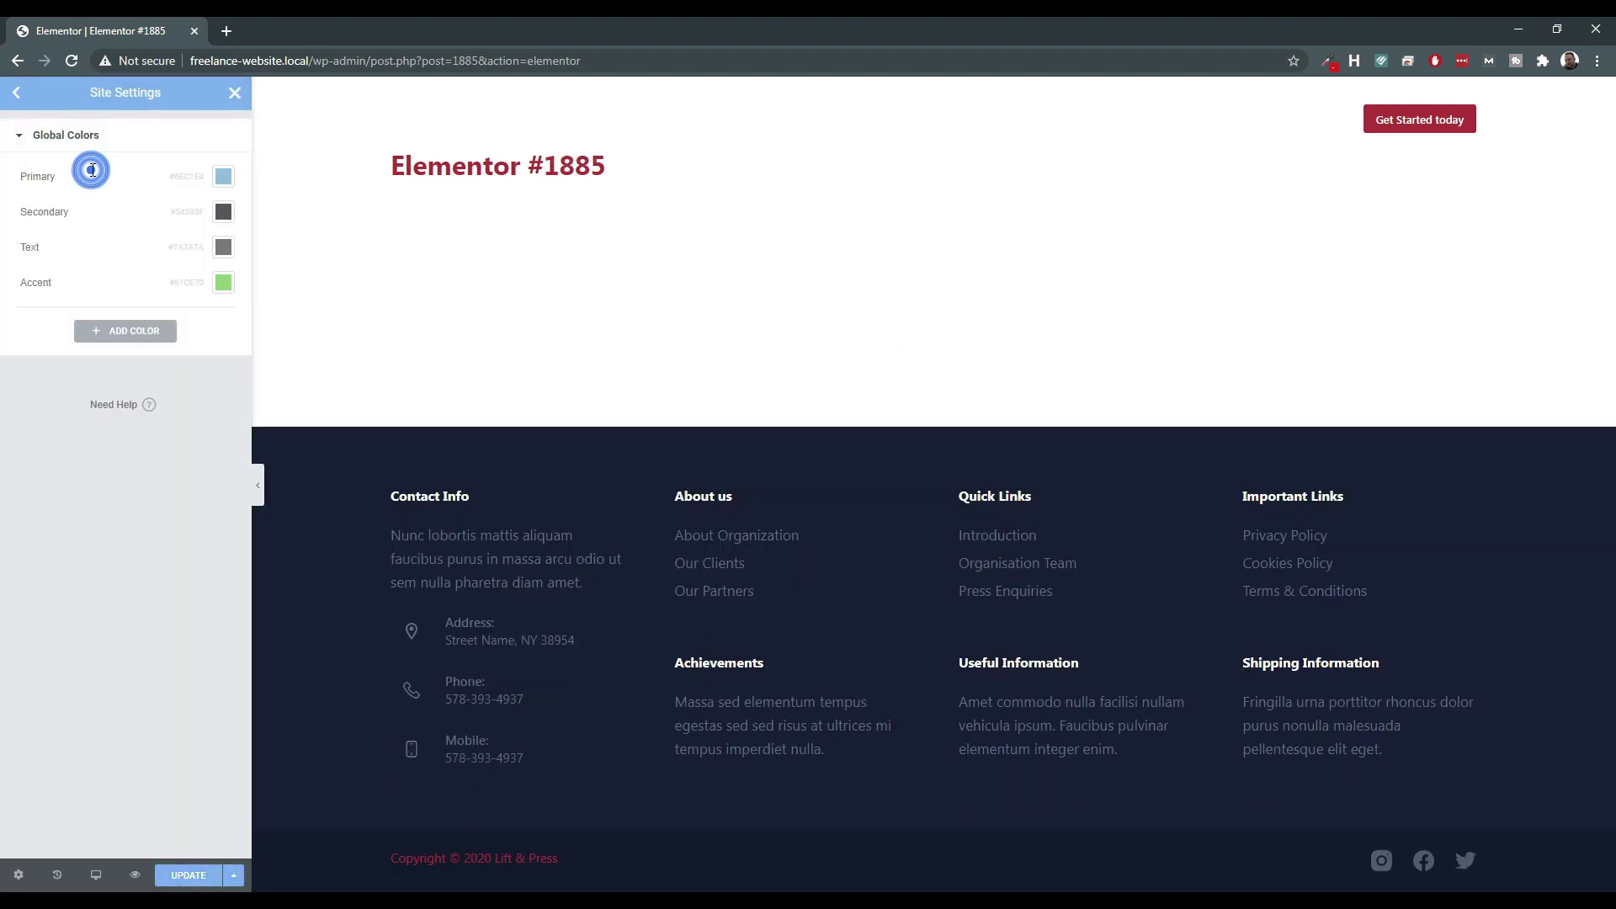
pyautogui.click(16, 97)
pyautogui.click(95, 207)
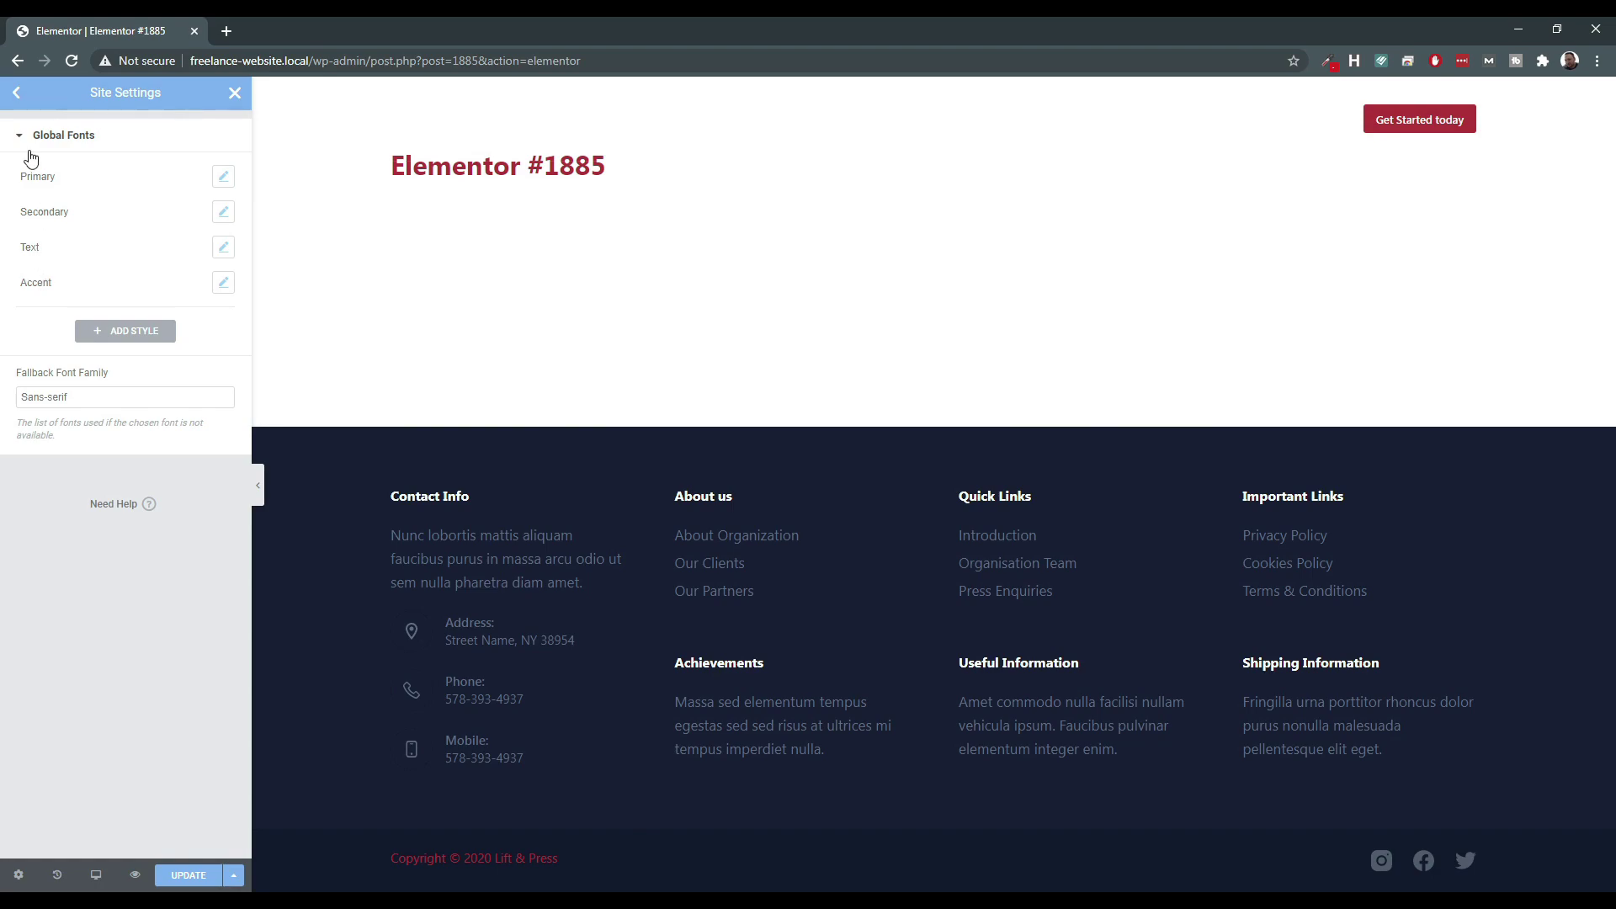
pyautogui.click(16, 94)
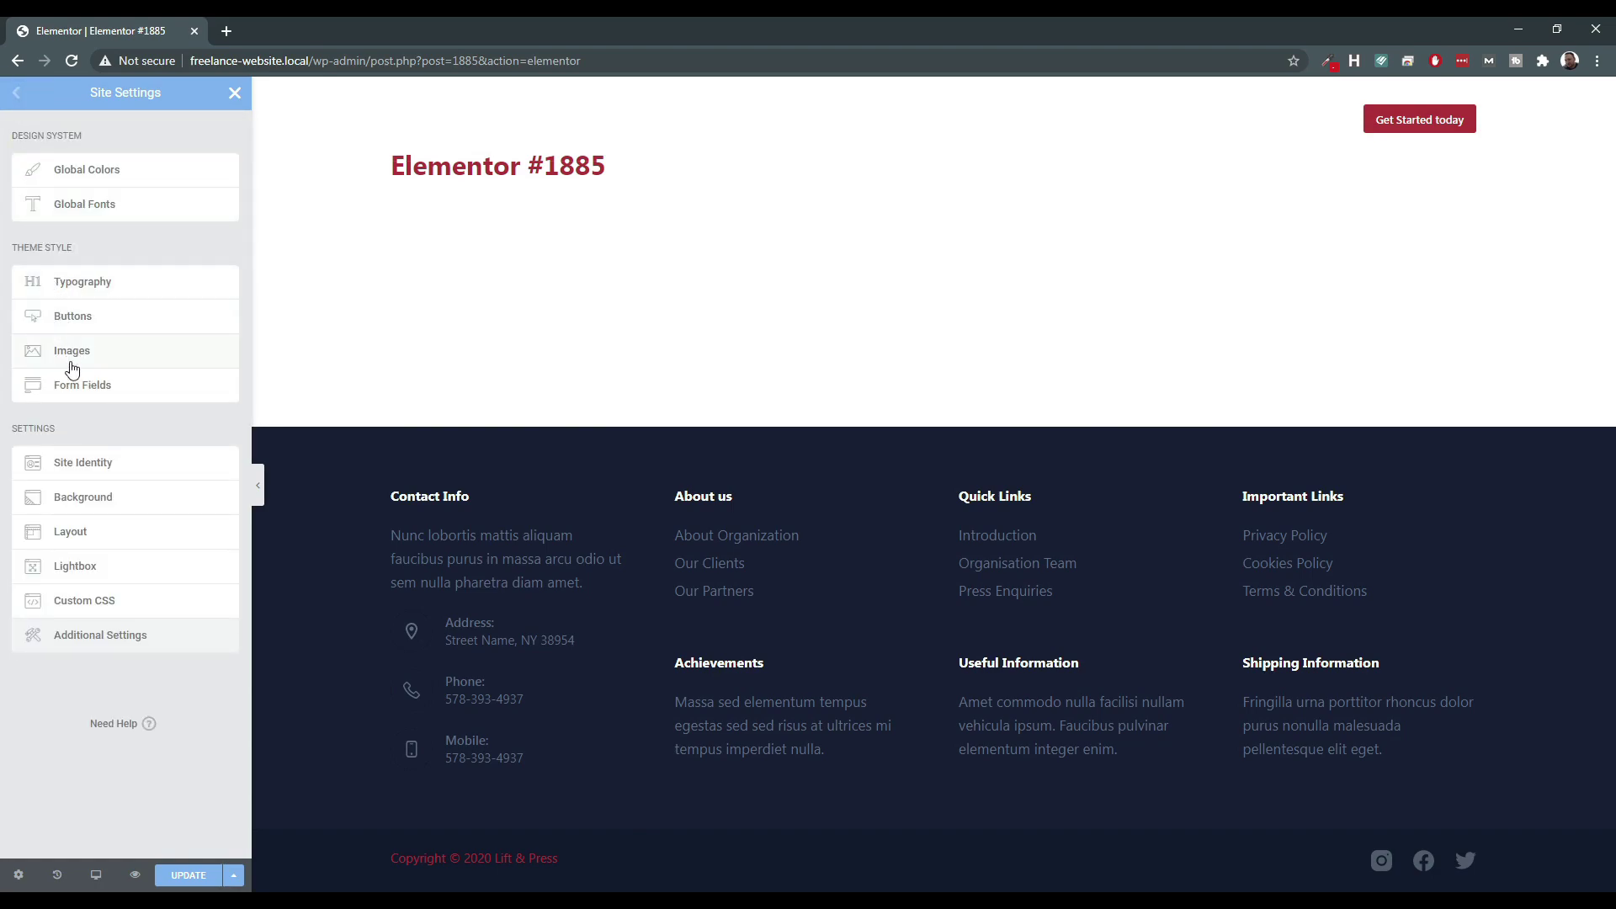
pyautogui.click(82, 463)
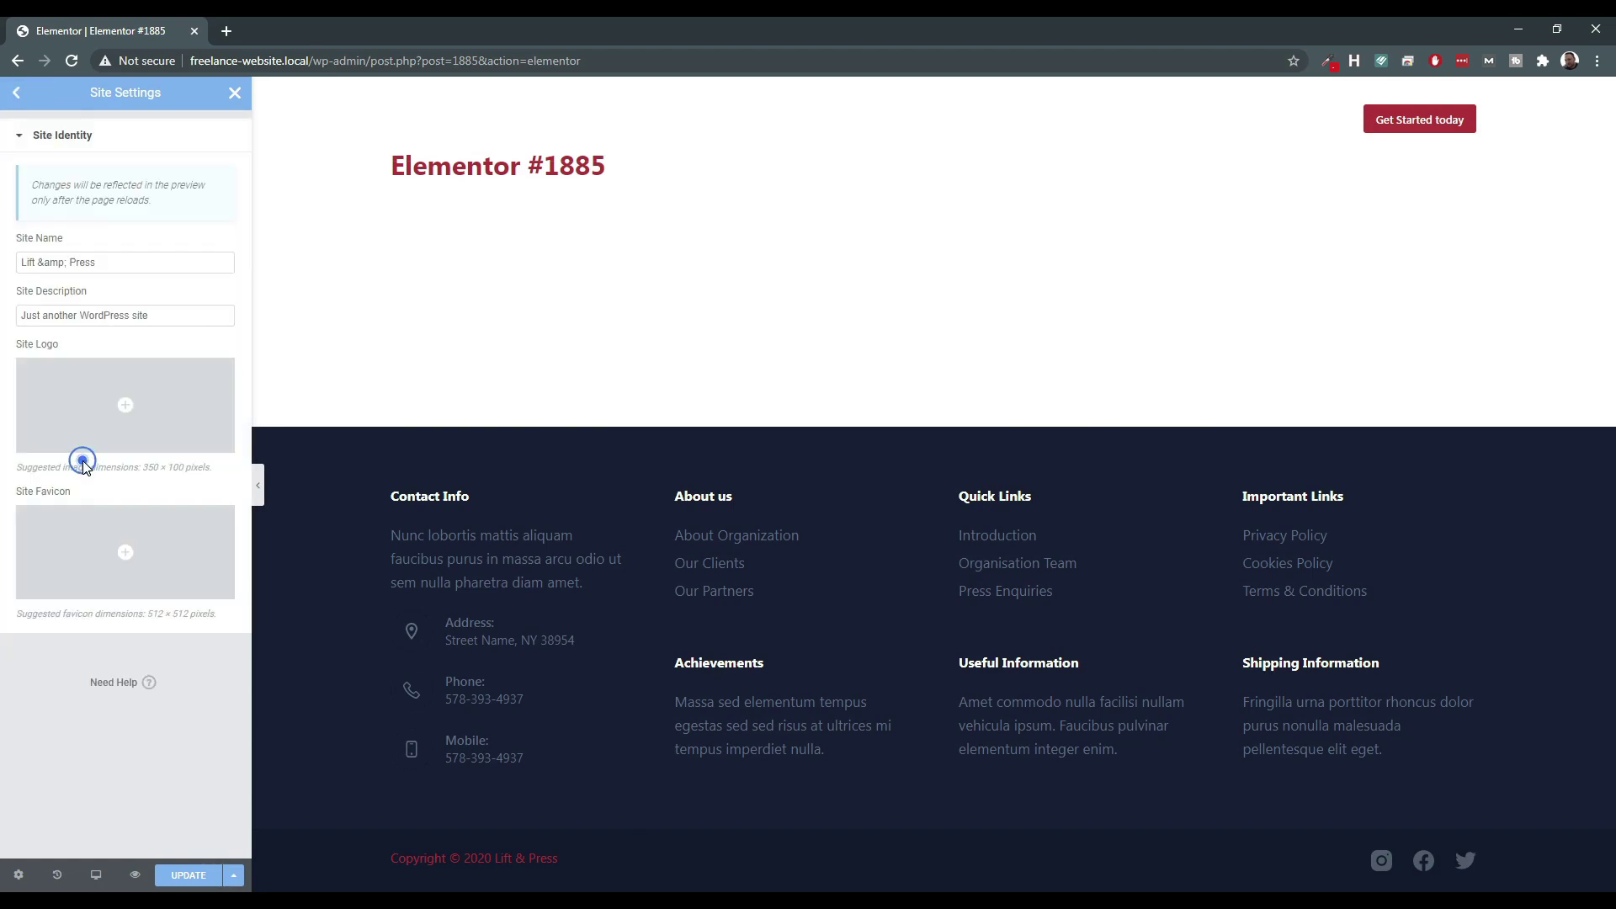
pyautogui.click(18, 94)
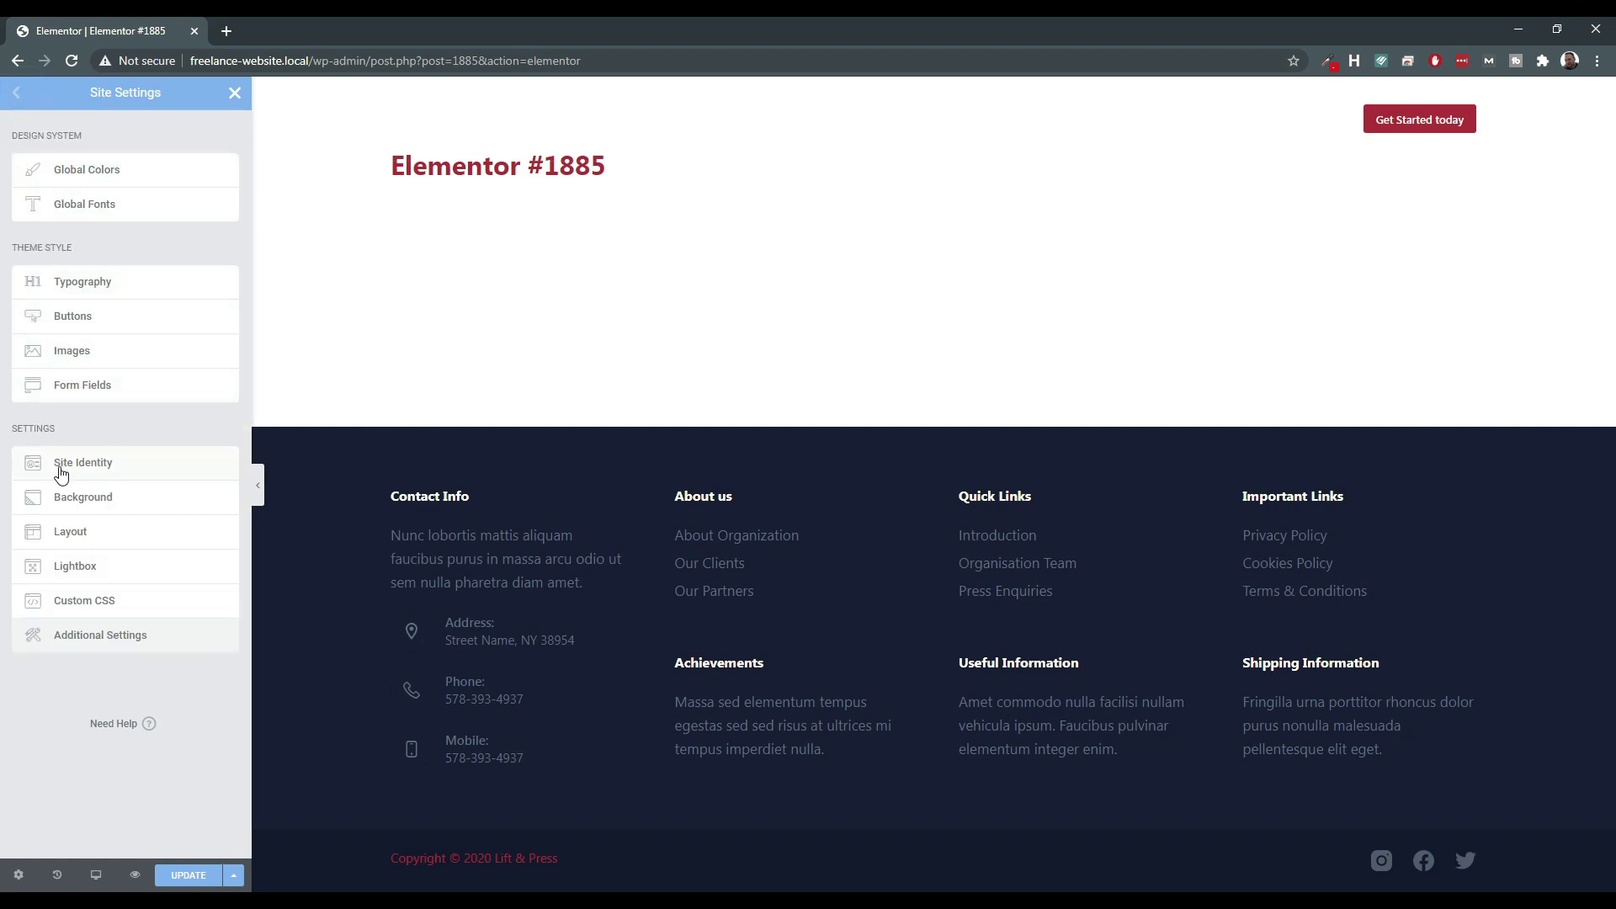
# Try a gradient site background, changing its first color from bright red to a semi-transparent light grey.
pyautogui.click(71, 498)
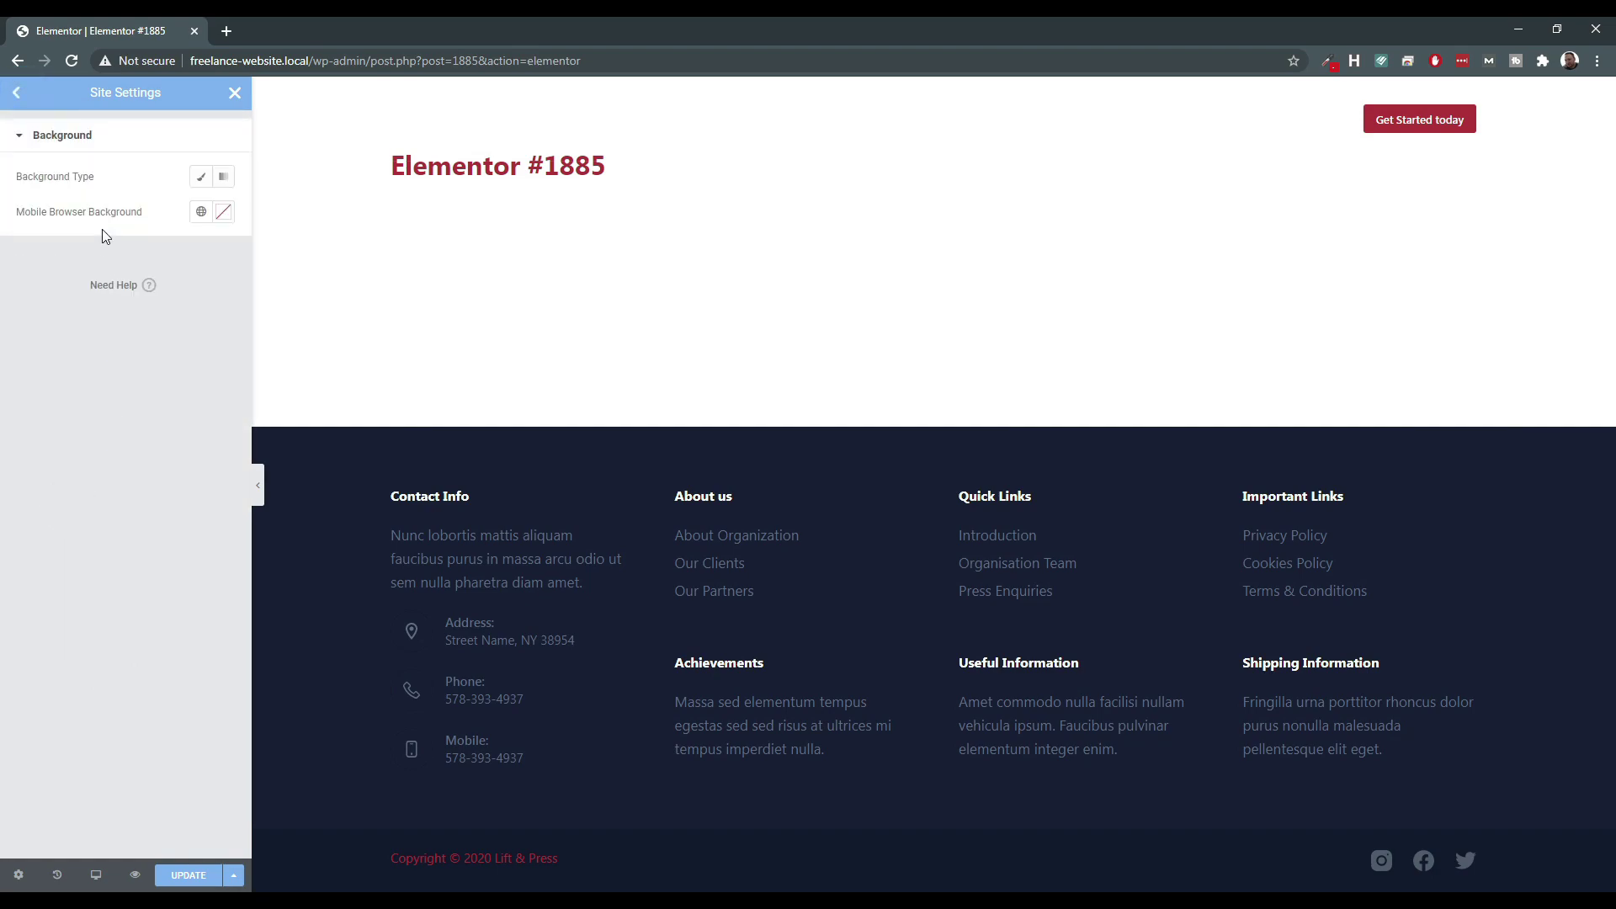
pyautogui.click(223, 176)
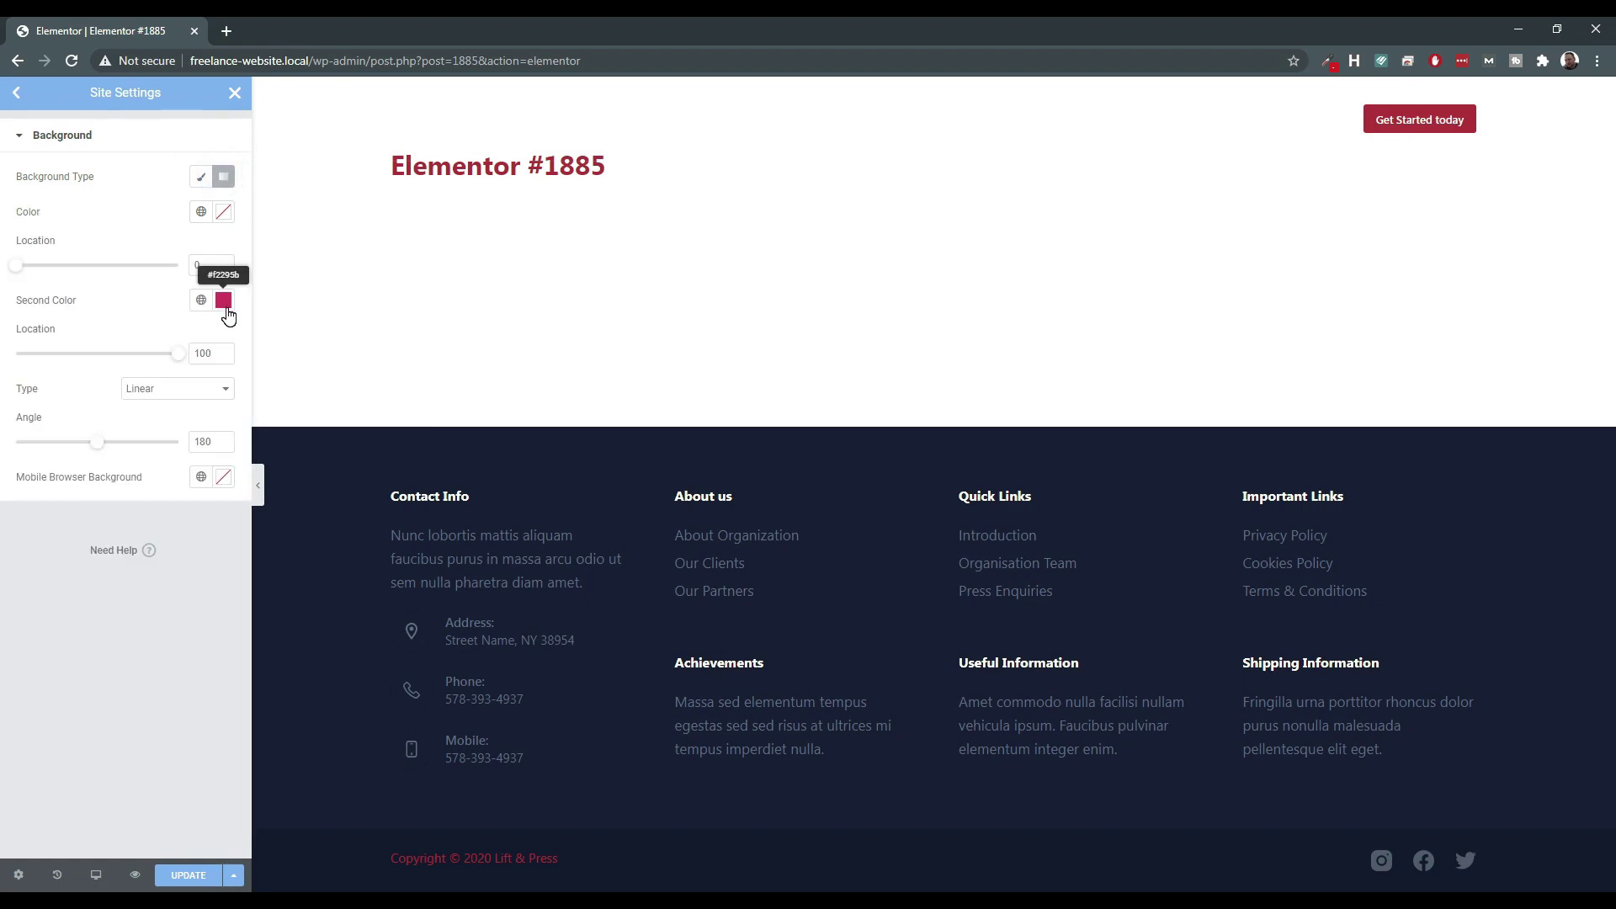
pyautogui.click(224, 212)
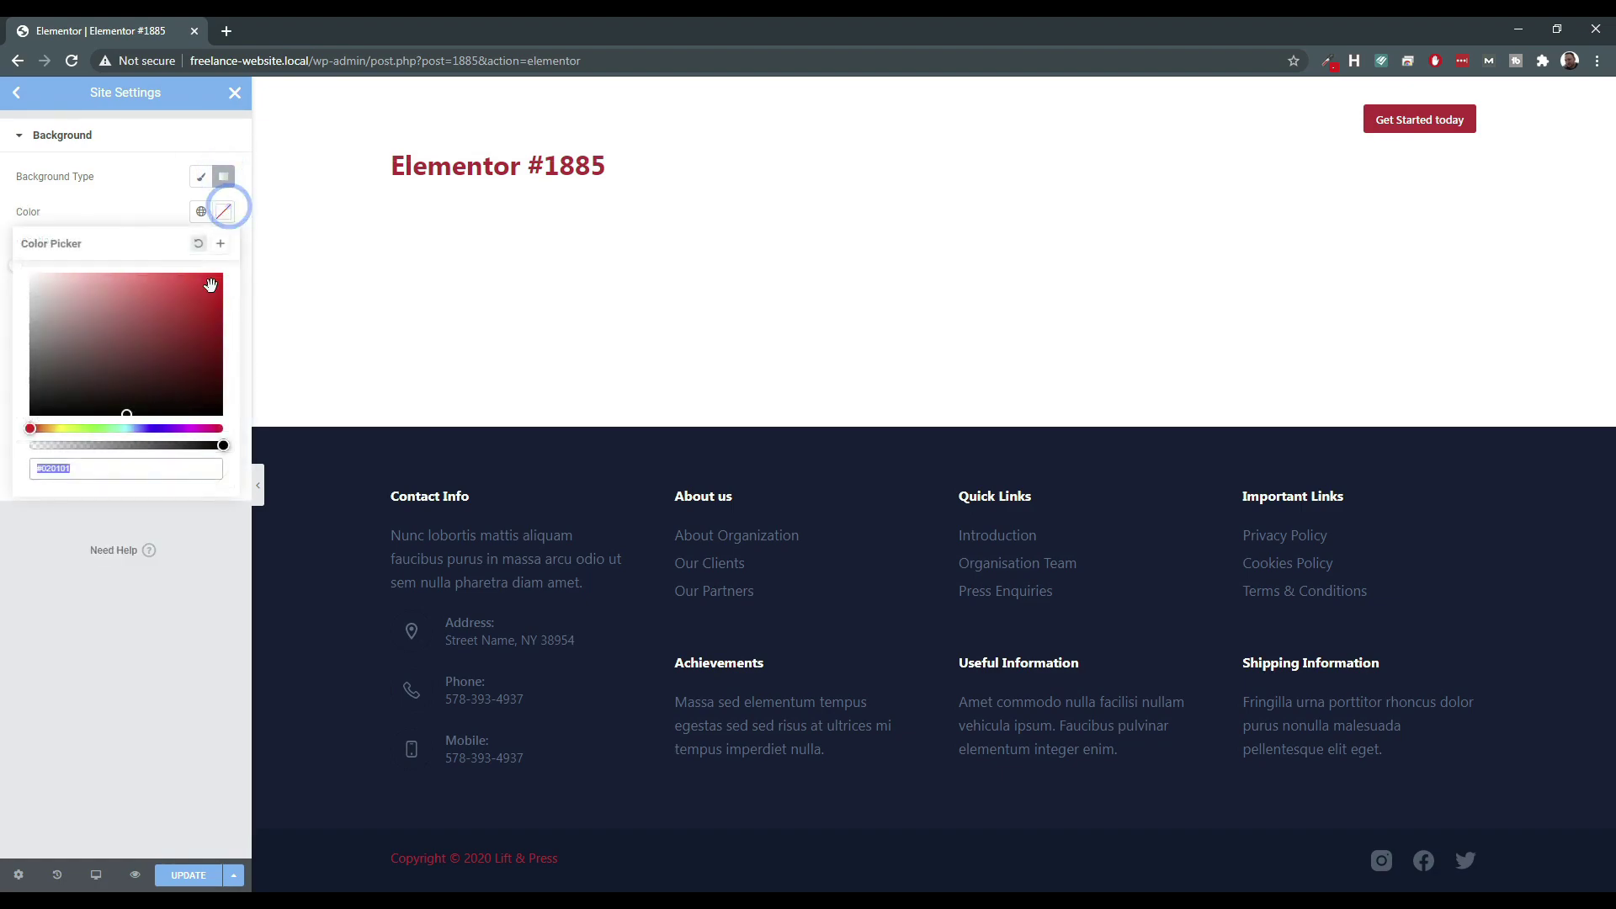
pyautogui.click(52, 299)
pyautogui.click(156, 315)
pyautogui.moveTo(156, 316); pyautogui.dragTo(246, 296)
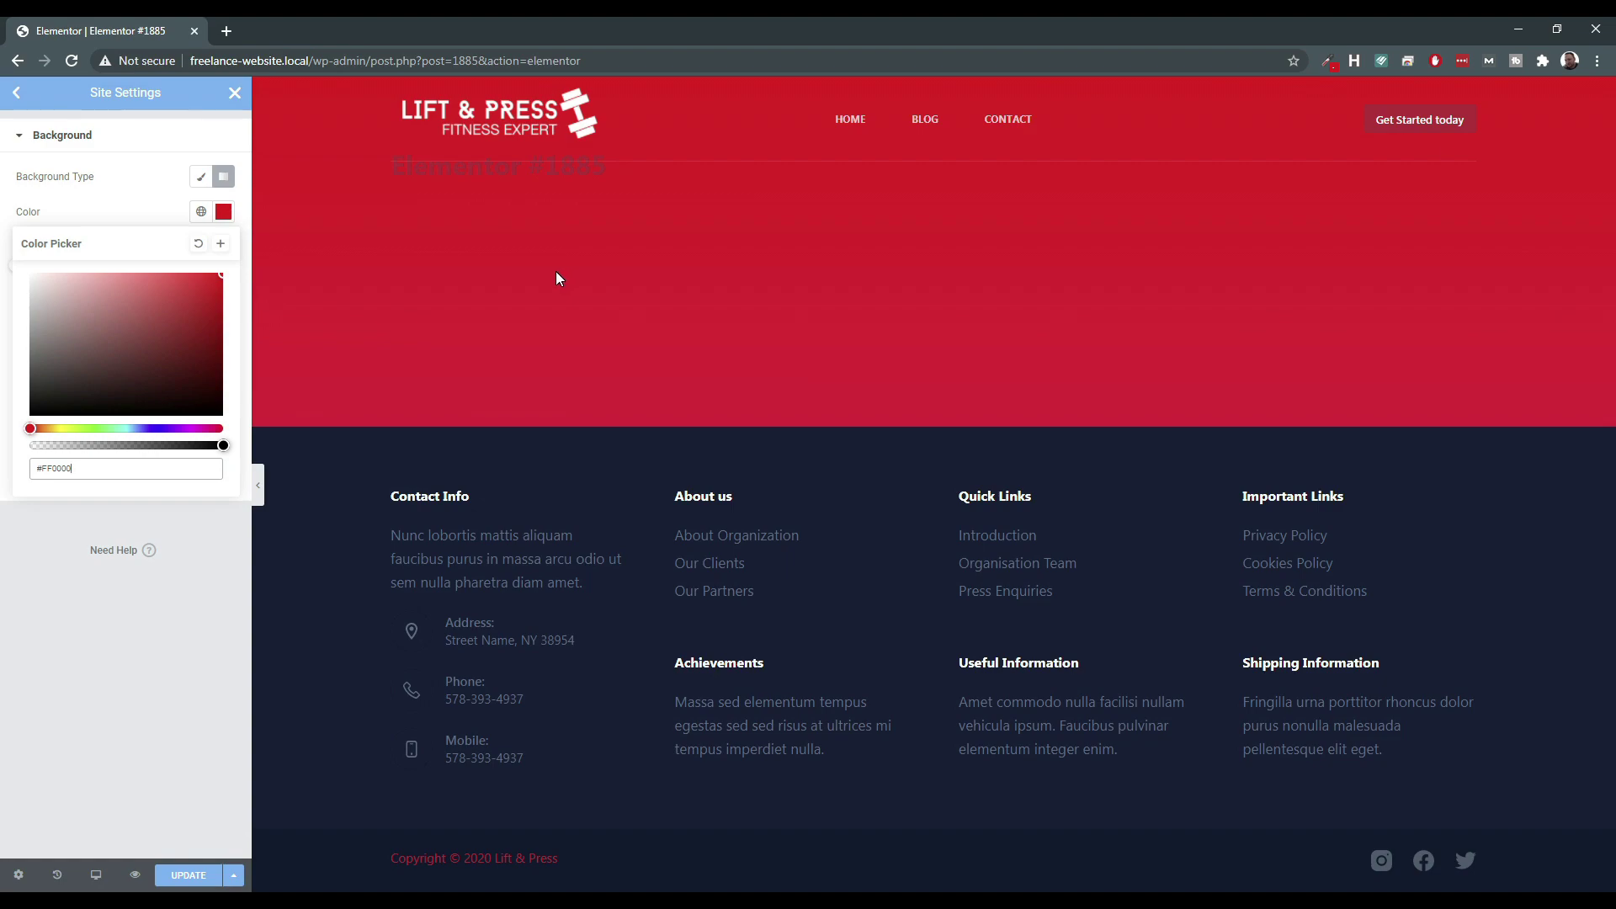
pyautogui.moveTo(169, 328); pyautogui.dragTo(42, 318)
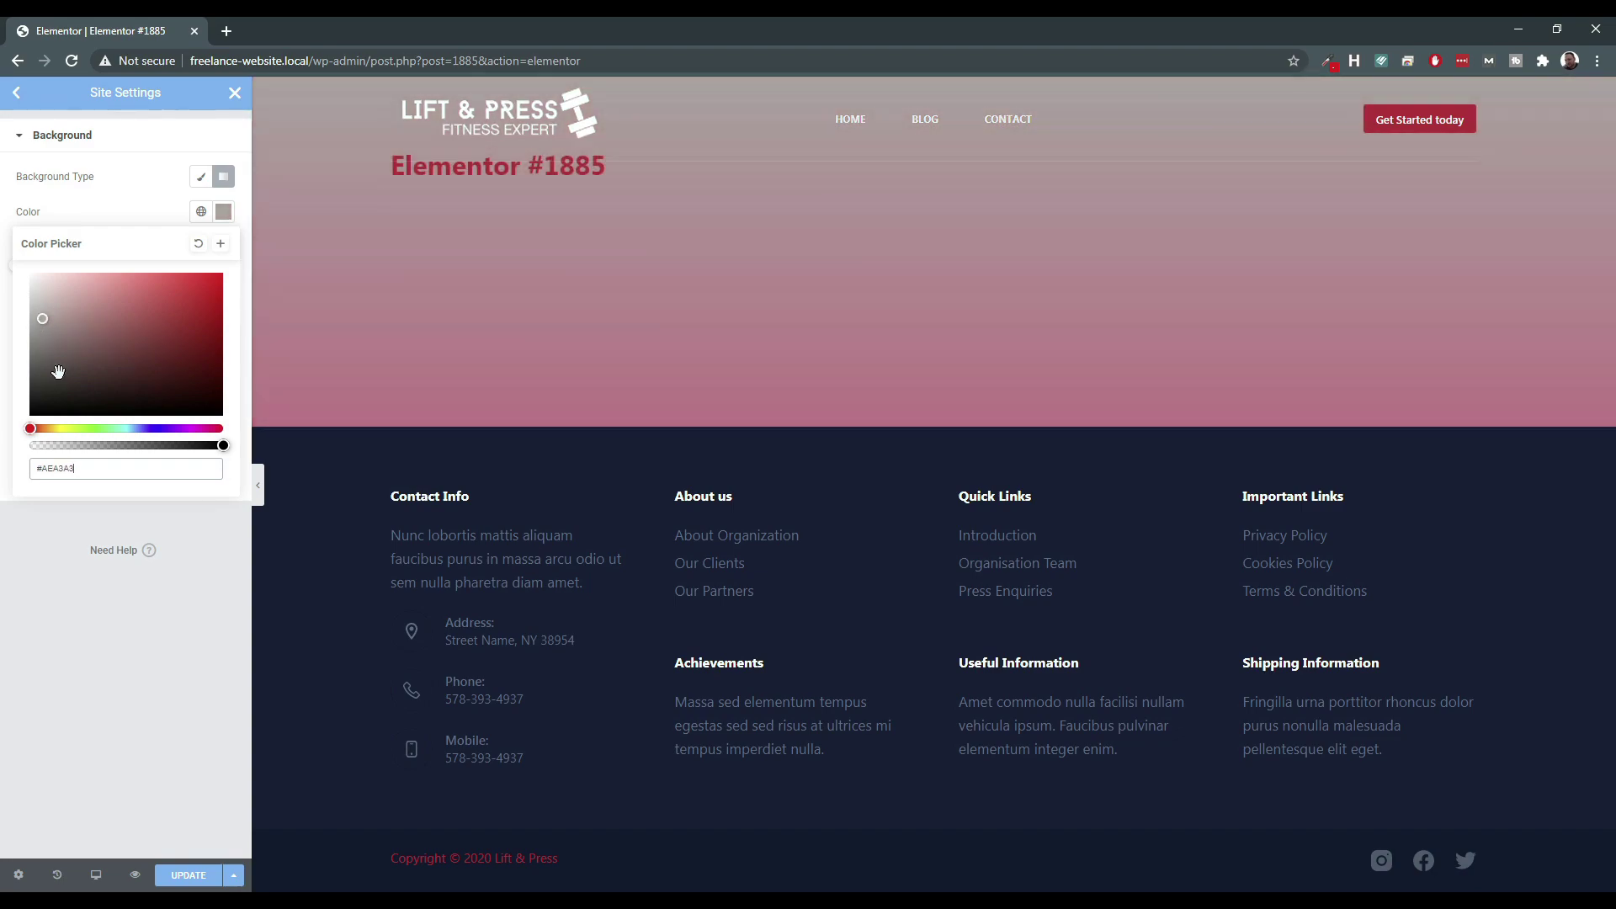
pyautogui.moveTo(69, 444); pyautogui.dragTo(103, 445)
pyautogui.click(133, 179)
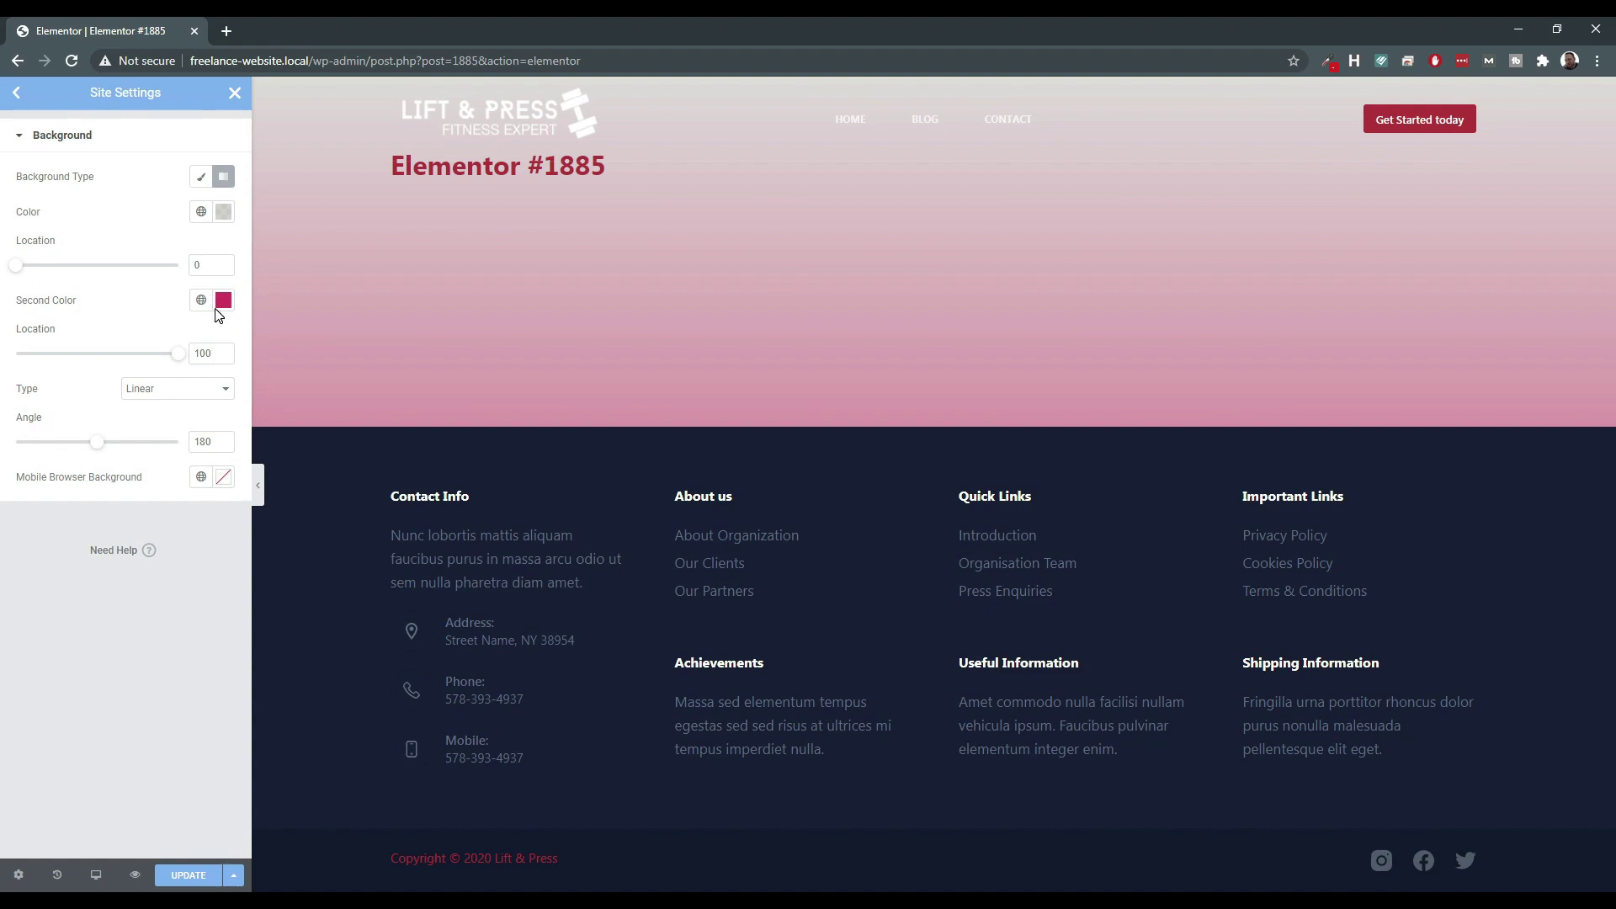
# Switch the site background type to classic and darken its color to a semi-transparent neutral grey.
pyautogui.click(200, 176)
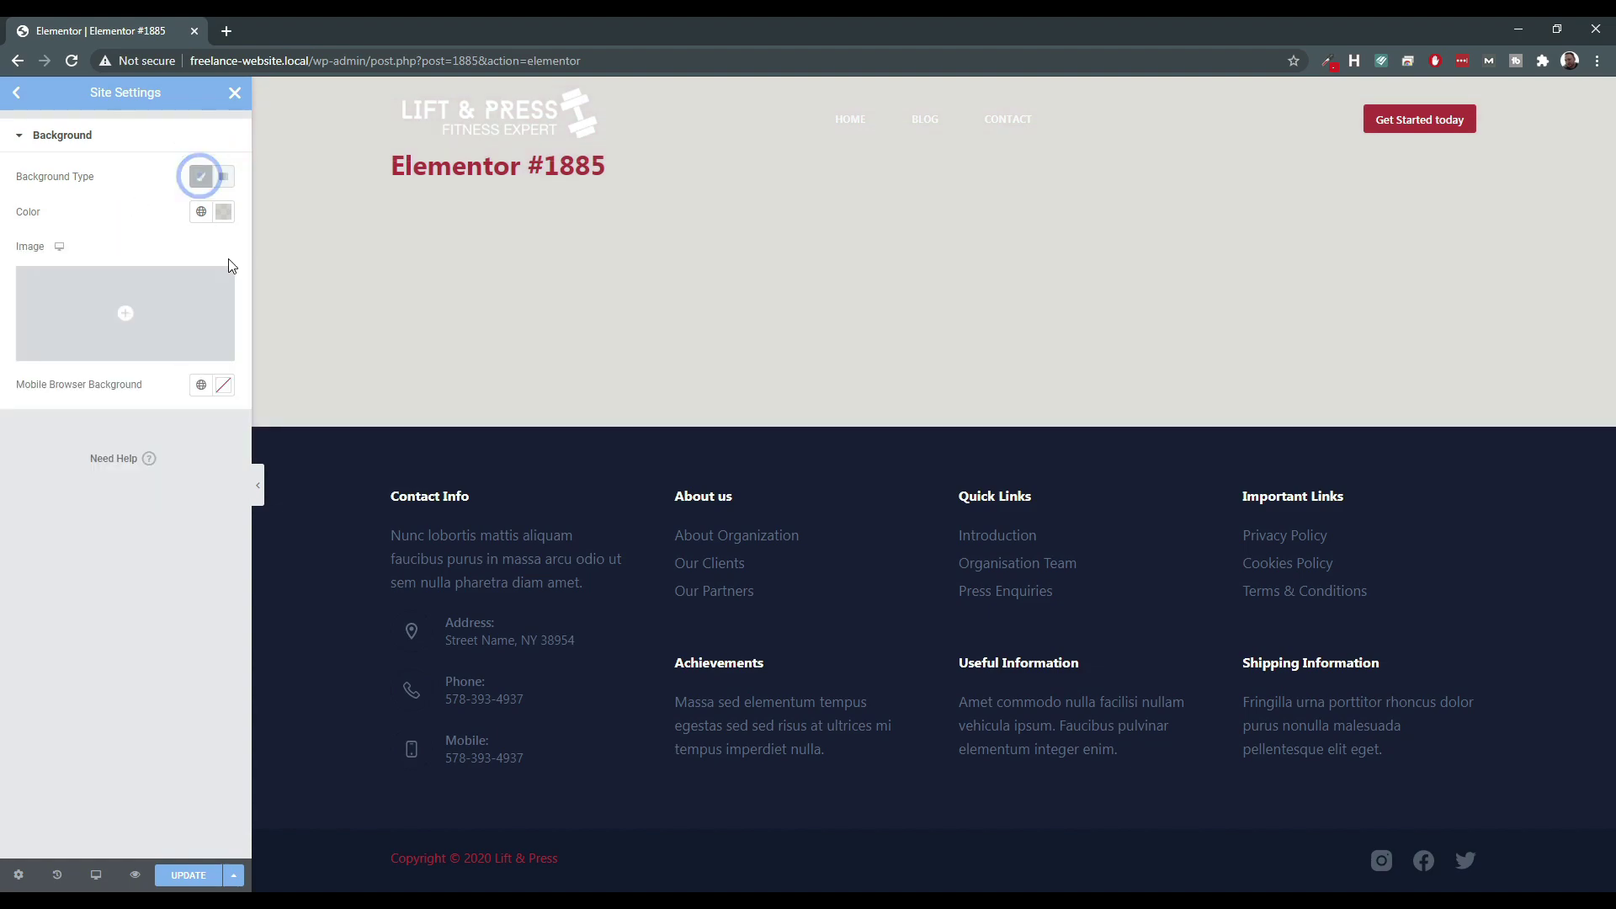
pyautogui.click(223, 212)
pyautogui.moveTo(54, 305); pyautogui.dragTo(20, 363)
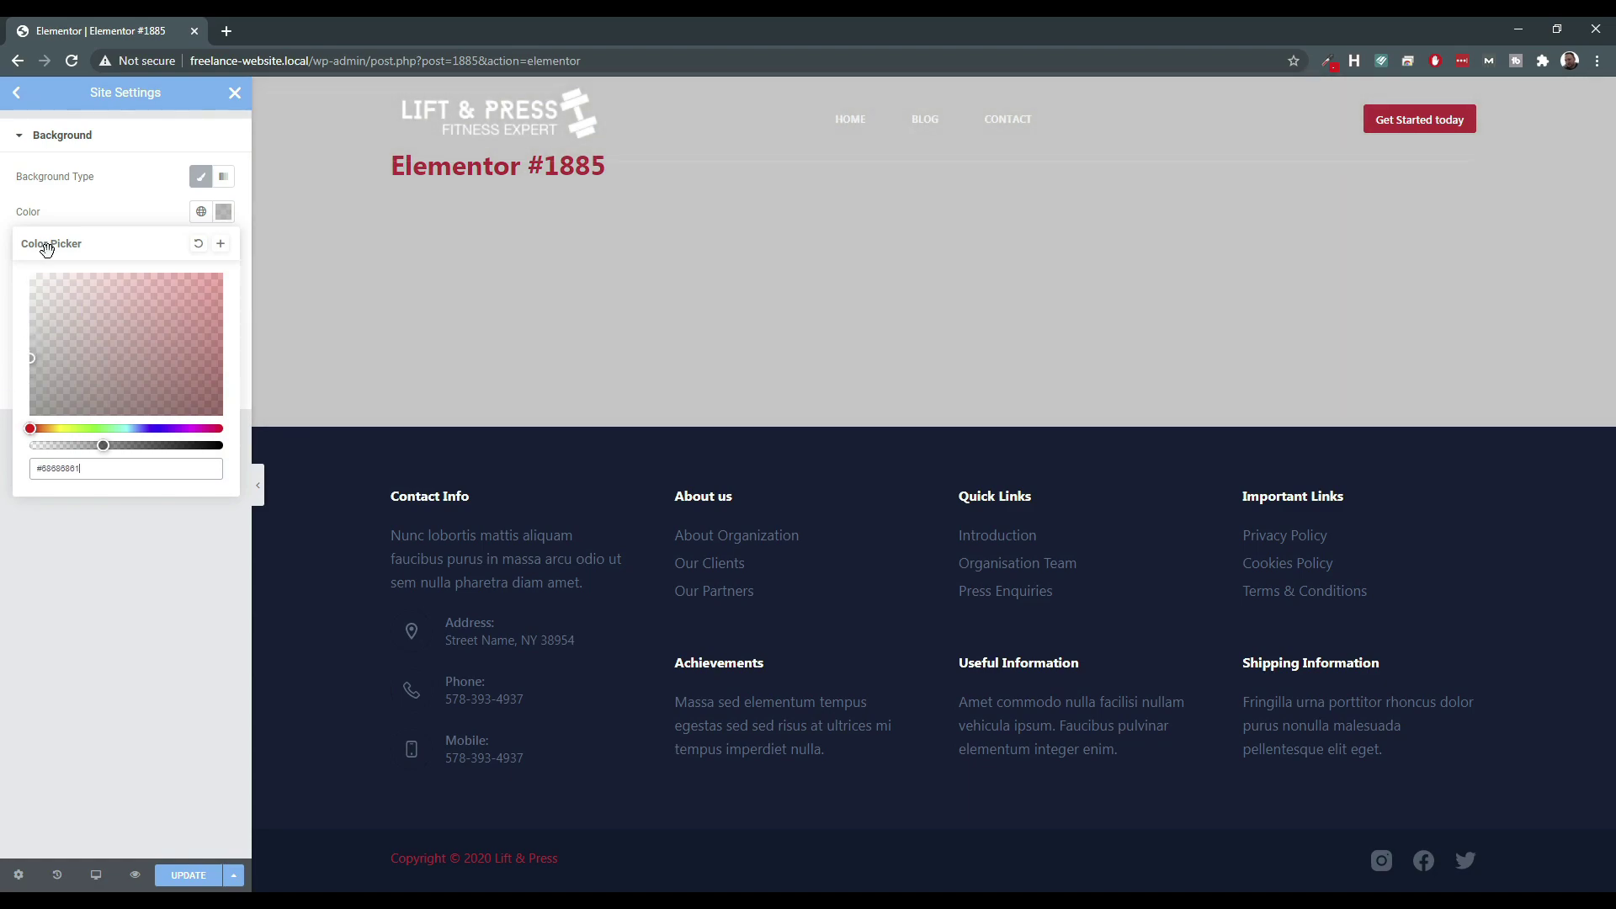
pyautogui.click(135, 178)
# Close the site settings and discard the background changes.
pyautogui.click(16, 92)
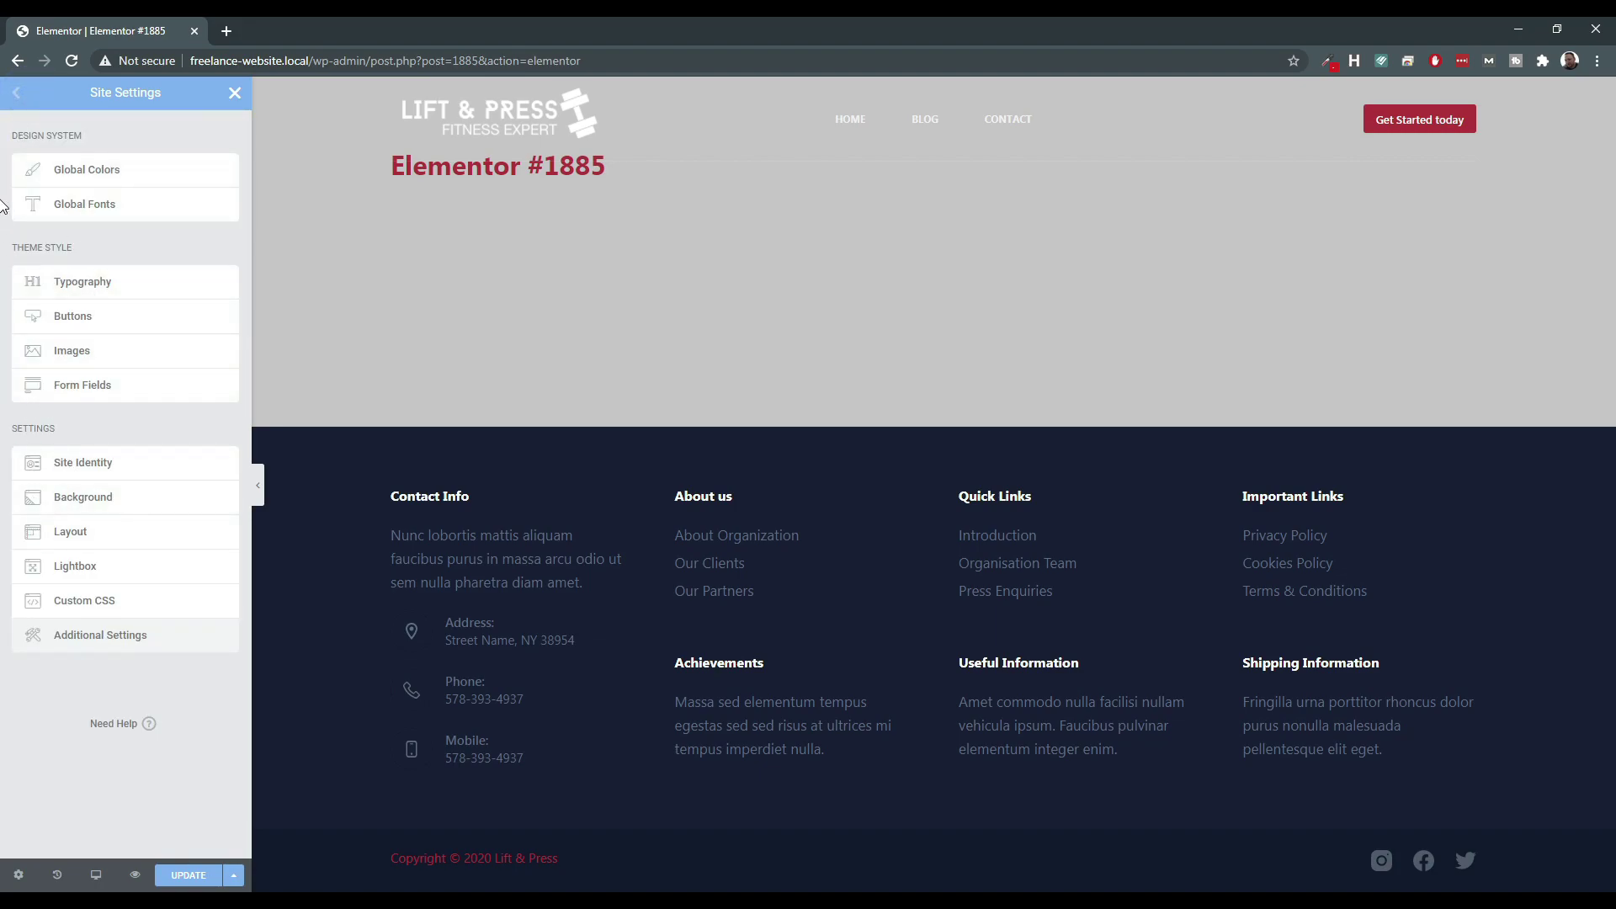
pyautogui.click(16, 93)
pyautogui.click(234, 94)
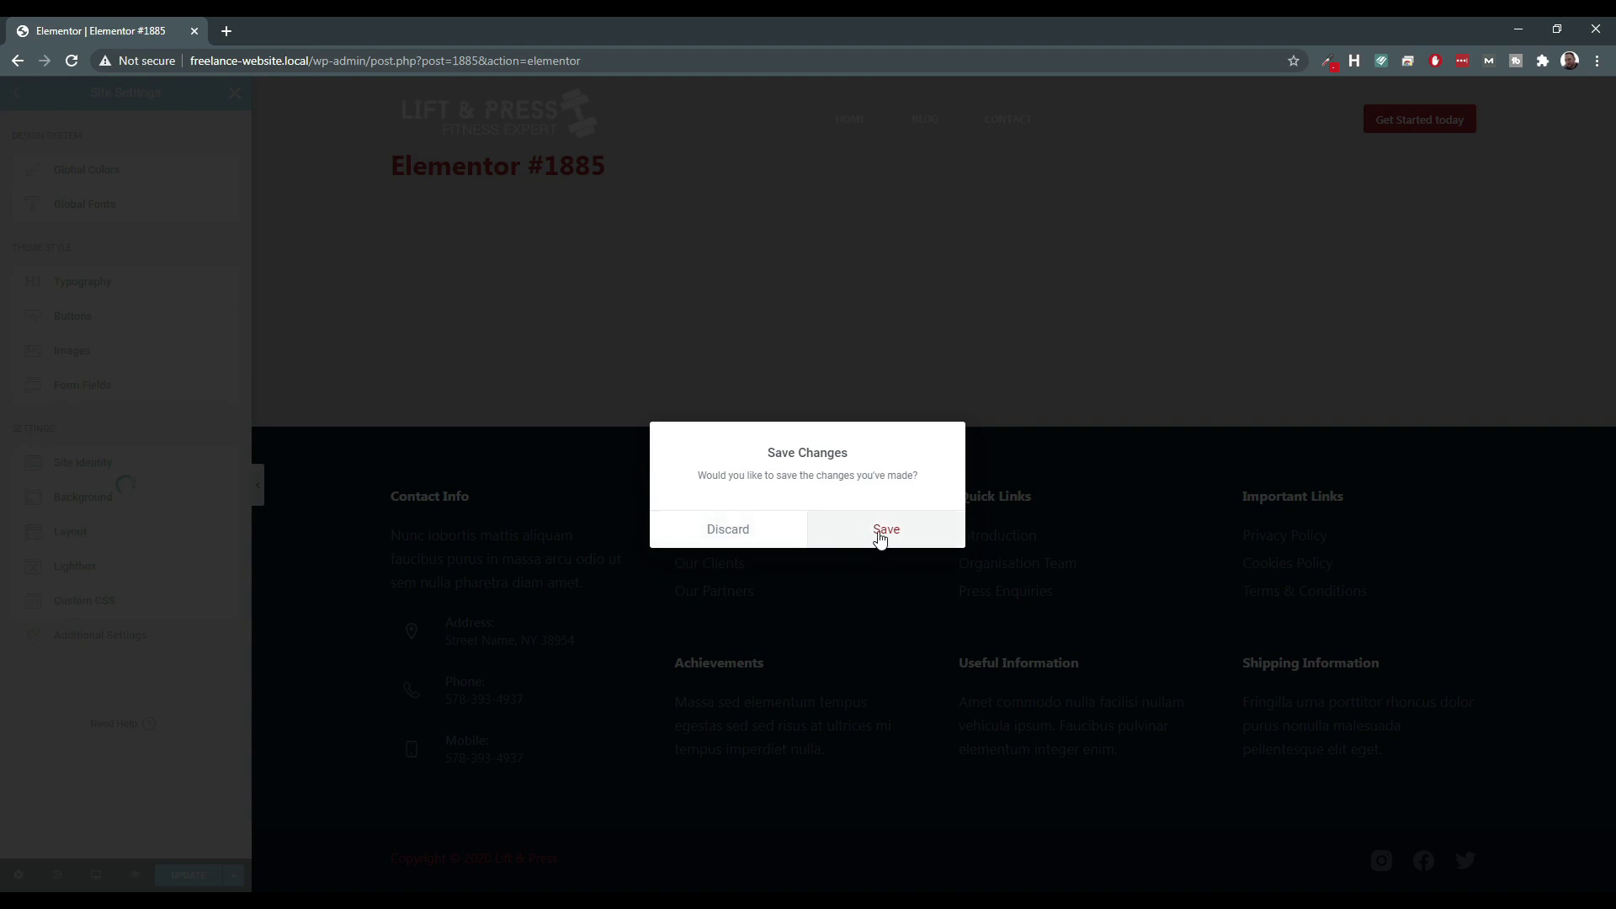
pyautogui.click(758, 538)
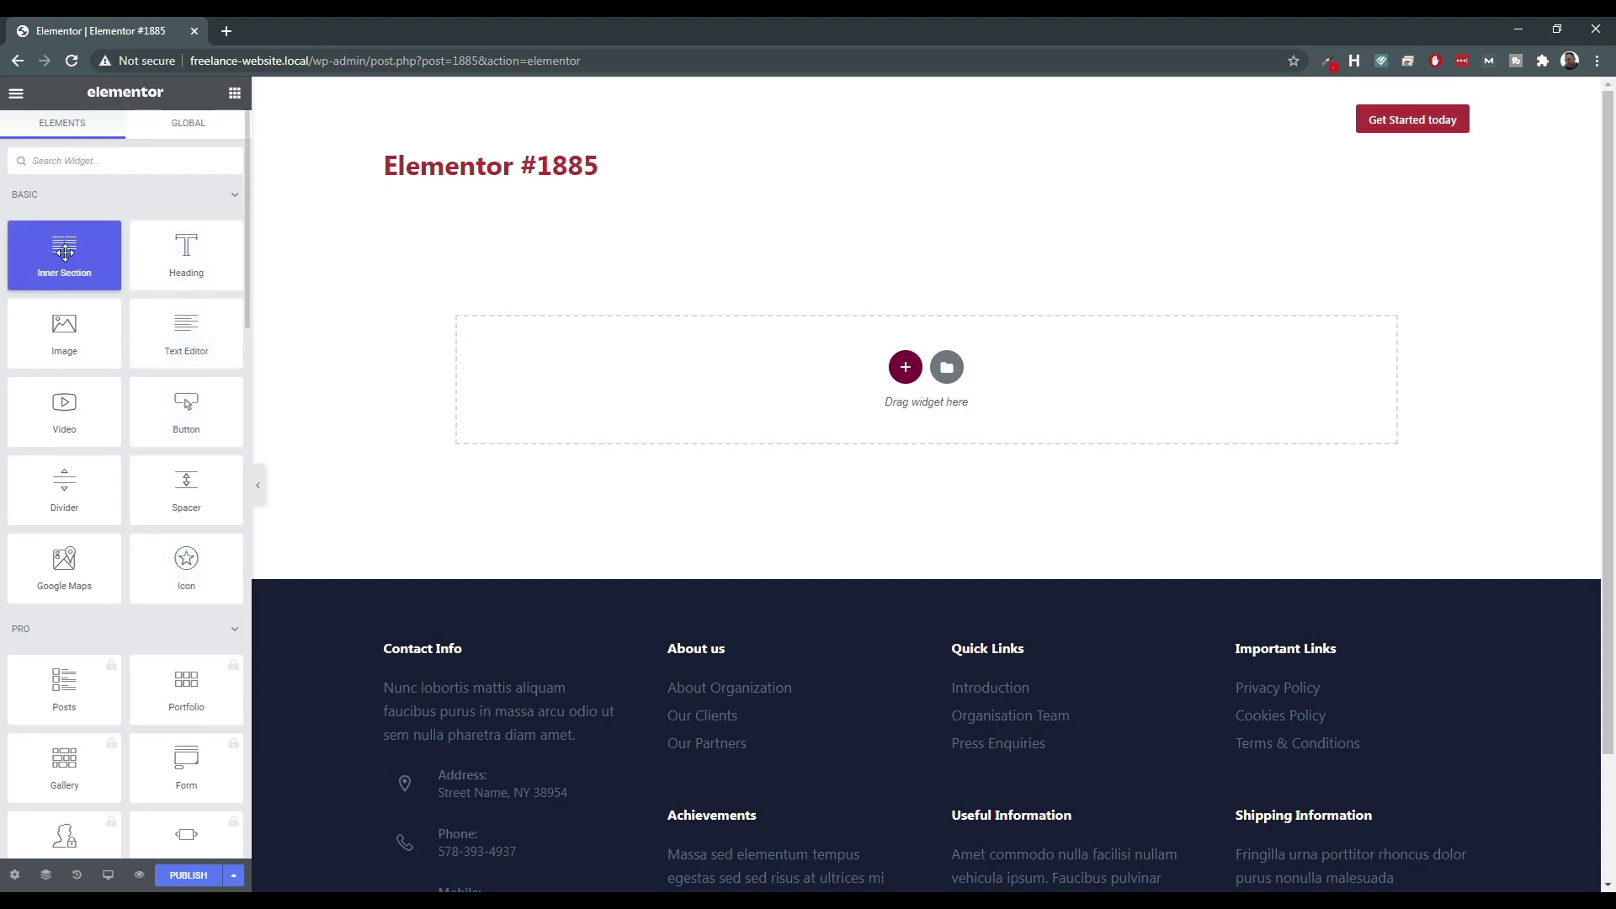
# Add a two-column Inner Section to the empty page and return to the widget list.
pyautogui.moveTo(91, 250); pyautogui.dragTo(599, 374)
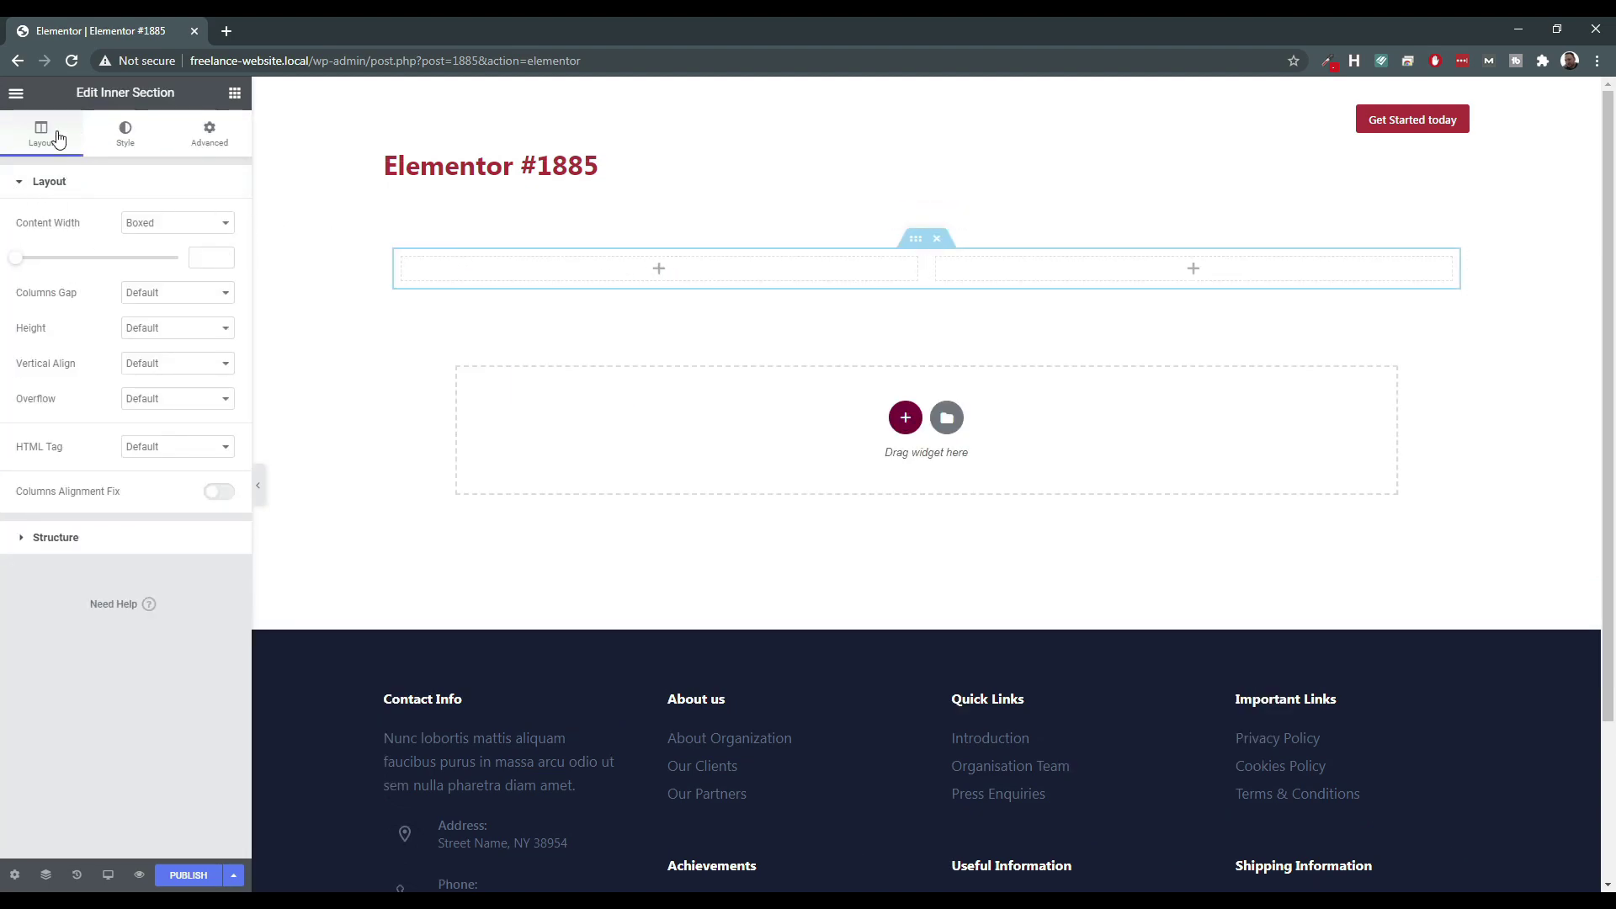
pyautogui.click(16, 94)
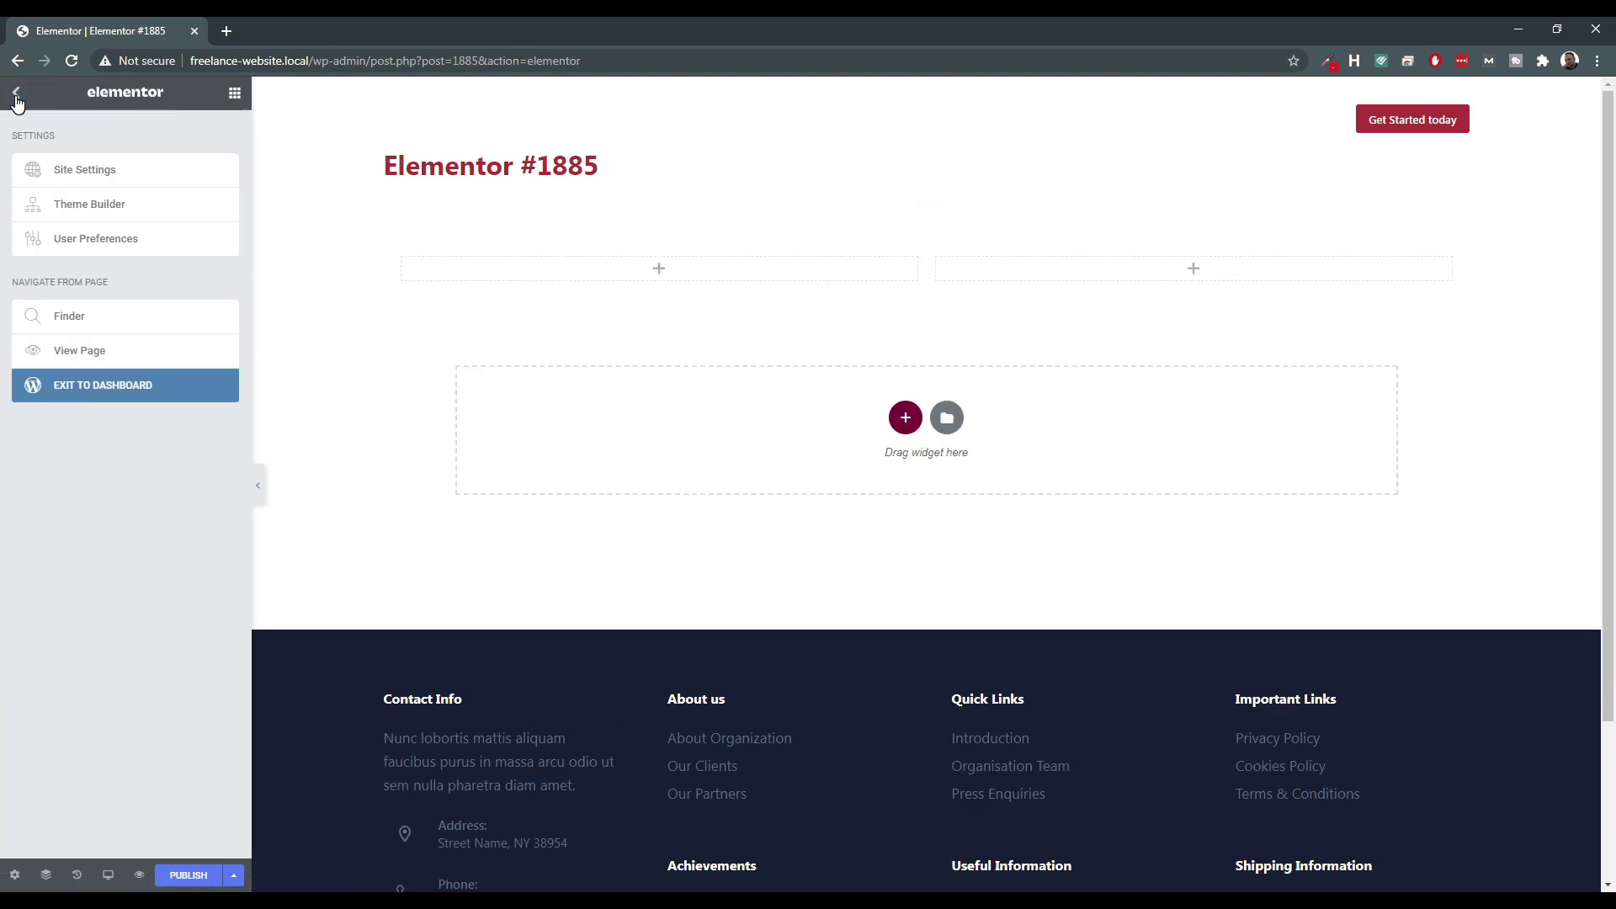
pyautogui.click(16, 94)
pyautogui.click(235, 93)
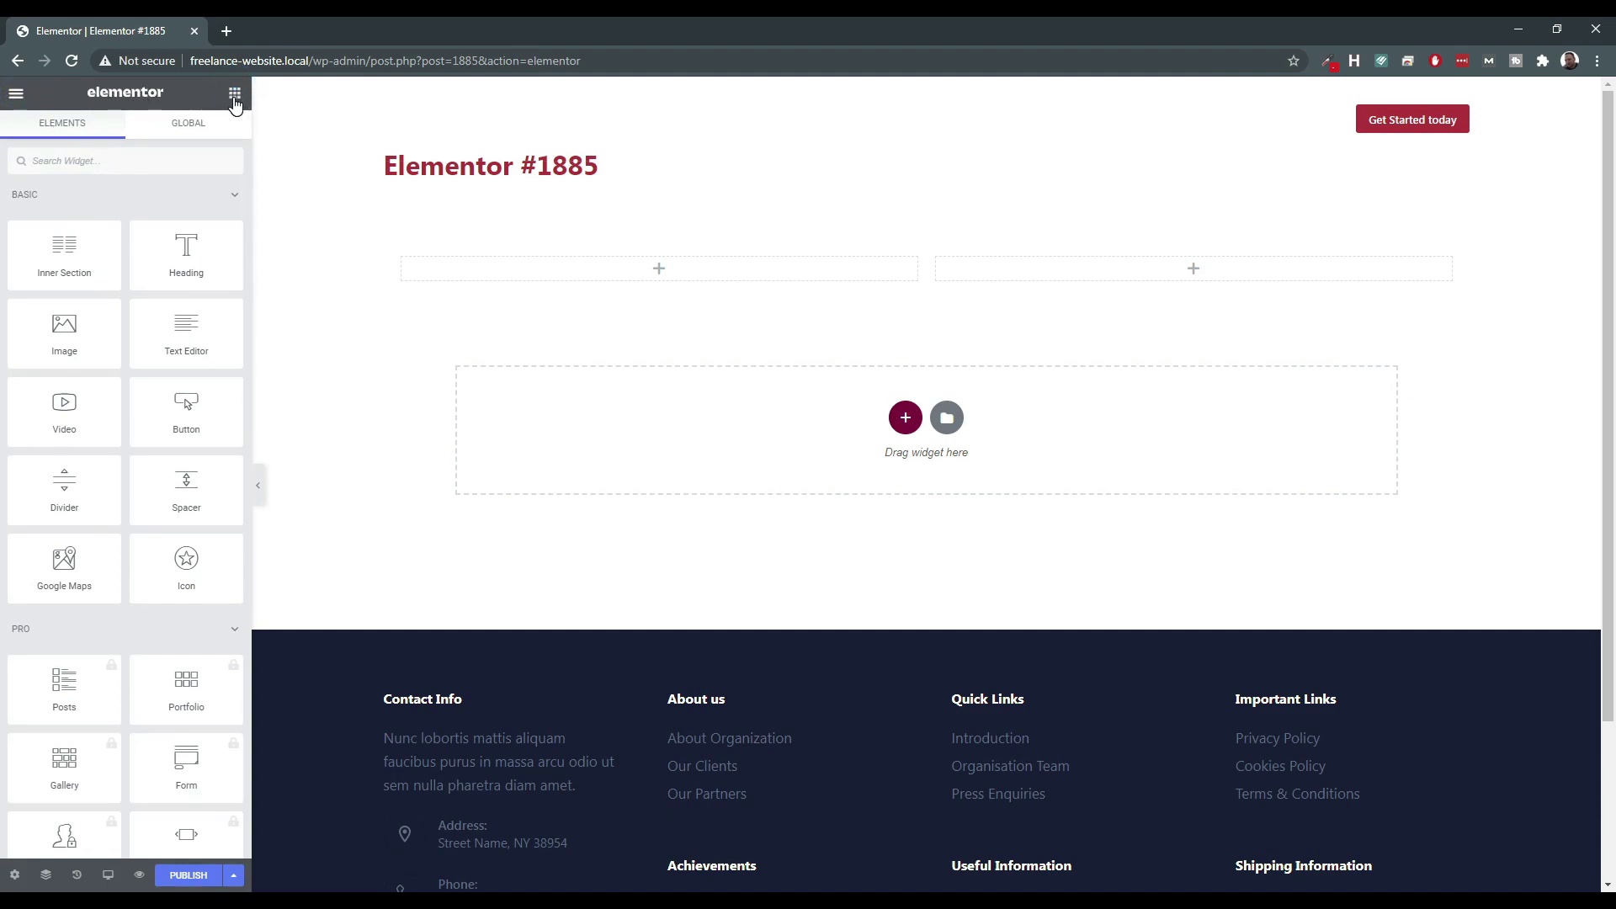
# Place a Heading widget in the inner section's left column.
pyautogui.click(659, 268)
pyautogui.click(657, 269)
pyautogui.moveTo(164, 251); pyautogui.dragTo(474, 311)
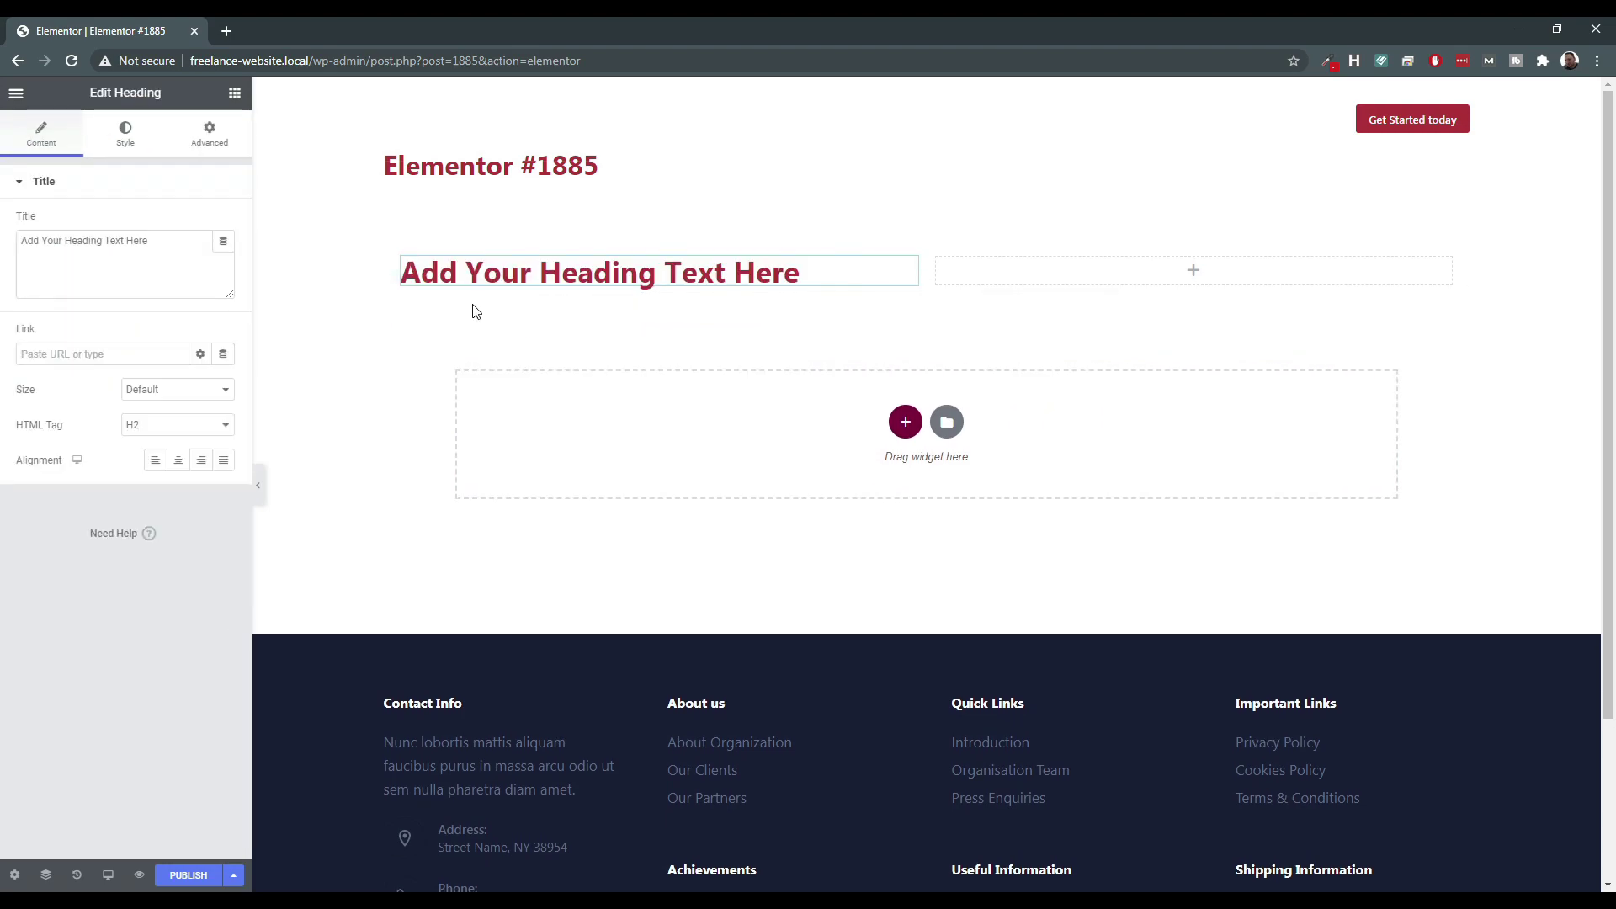
# Add an Image widget to the right column and insert the photo of the woman lifting a dumbbell from the media library.
pyautogui.click(234, 93)
pyautogui.moveTo(64, 333); pyautogui.dragTo(1071, 268)
pyautogui.click(129, 318)
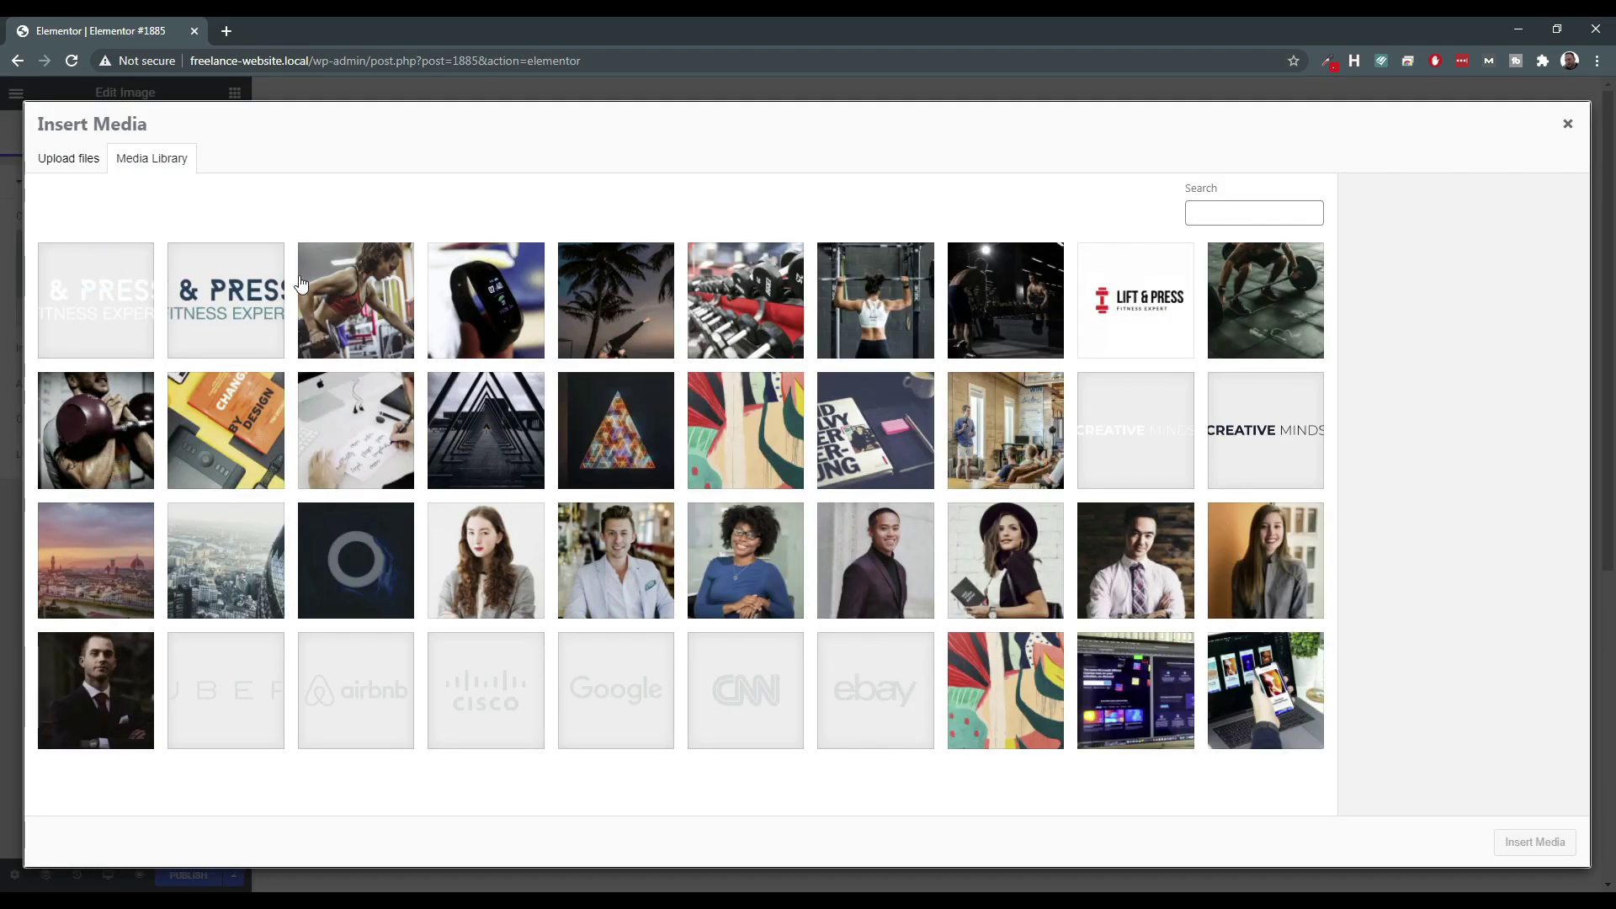
pyautogui.click(337, 302)
pyautogui.click(1534, 842)
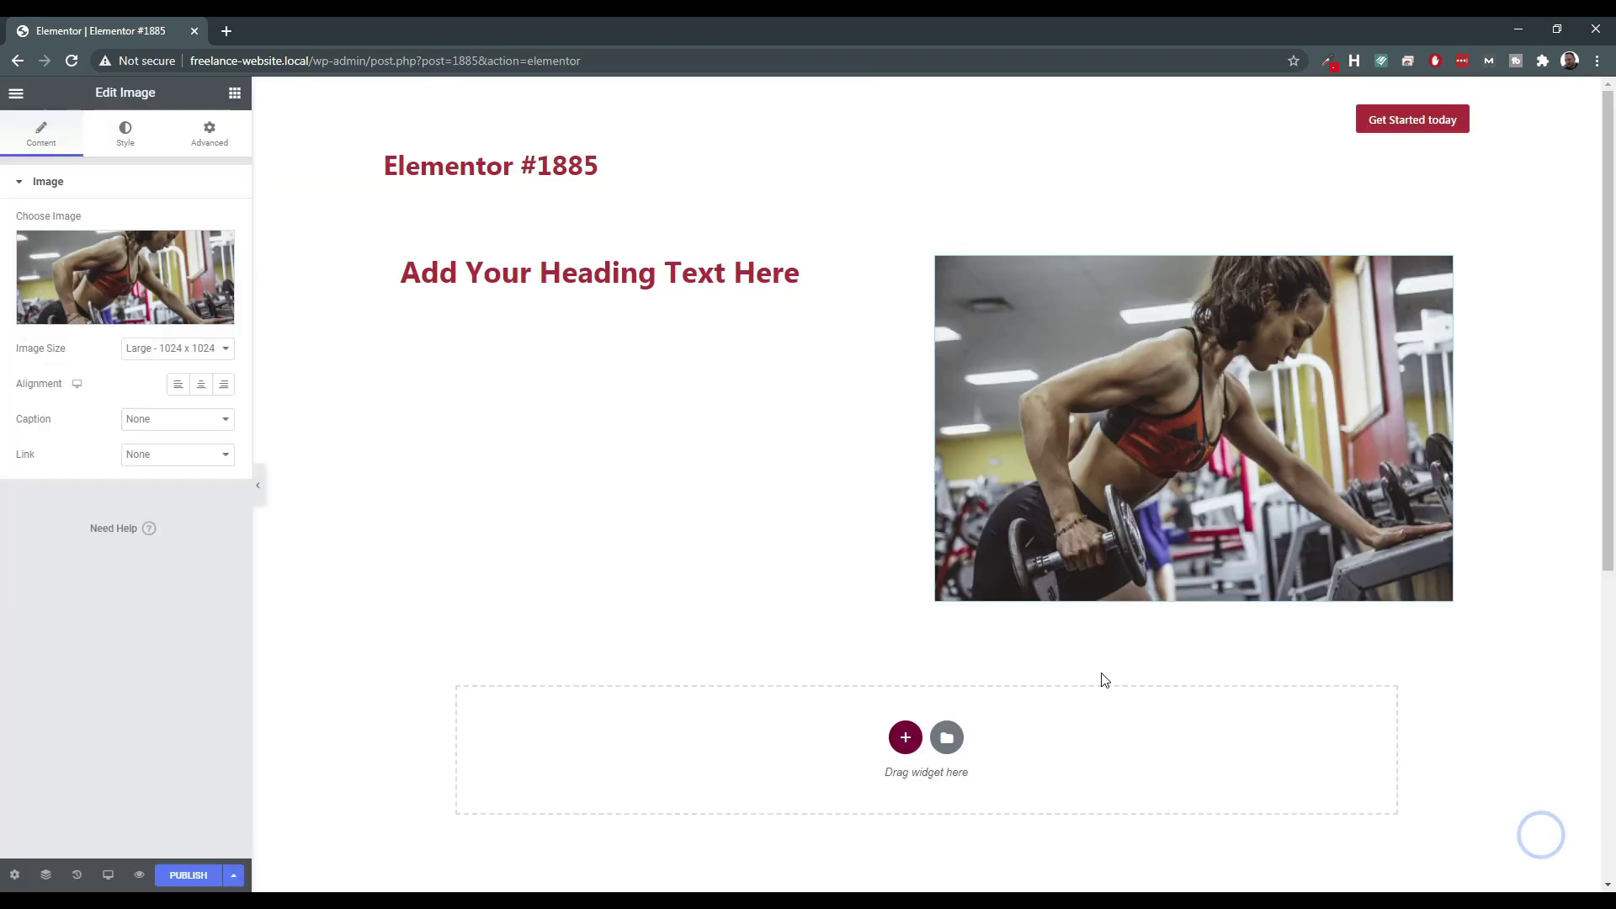
# Center the left column's heading and look over its style and advanced settings.
pyautogui.click(553, 282)
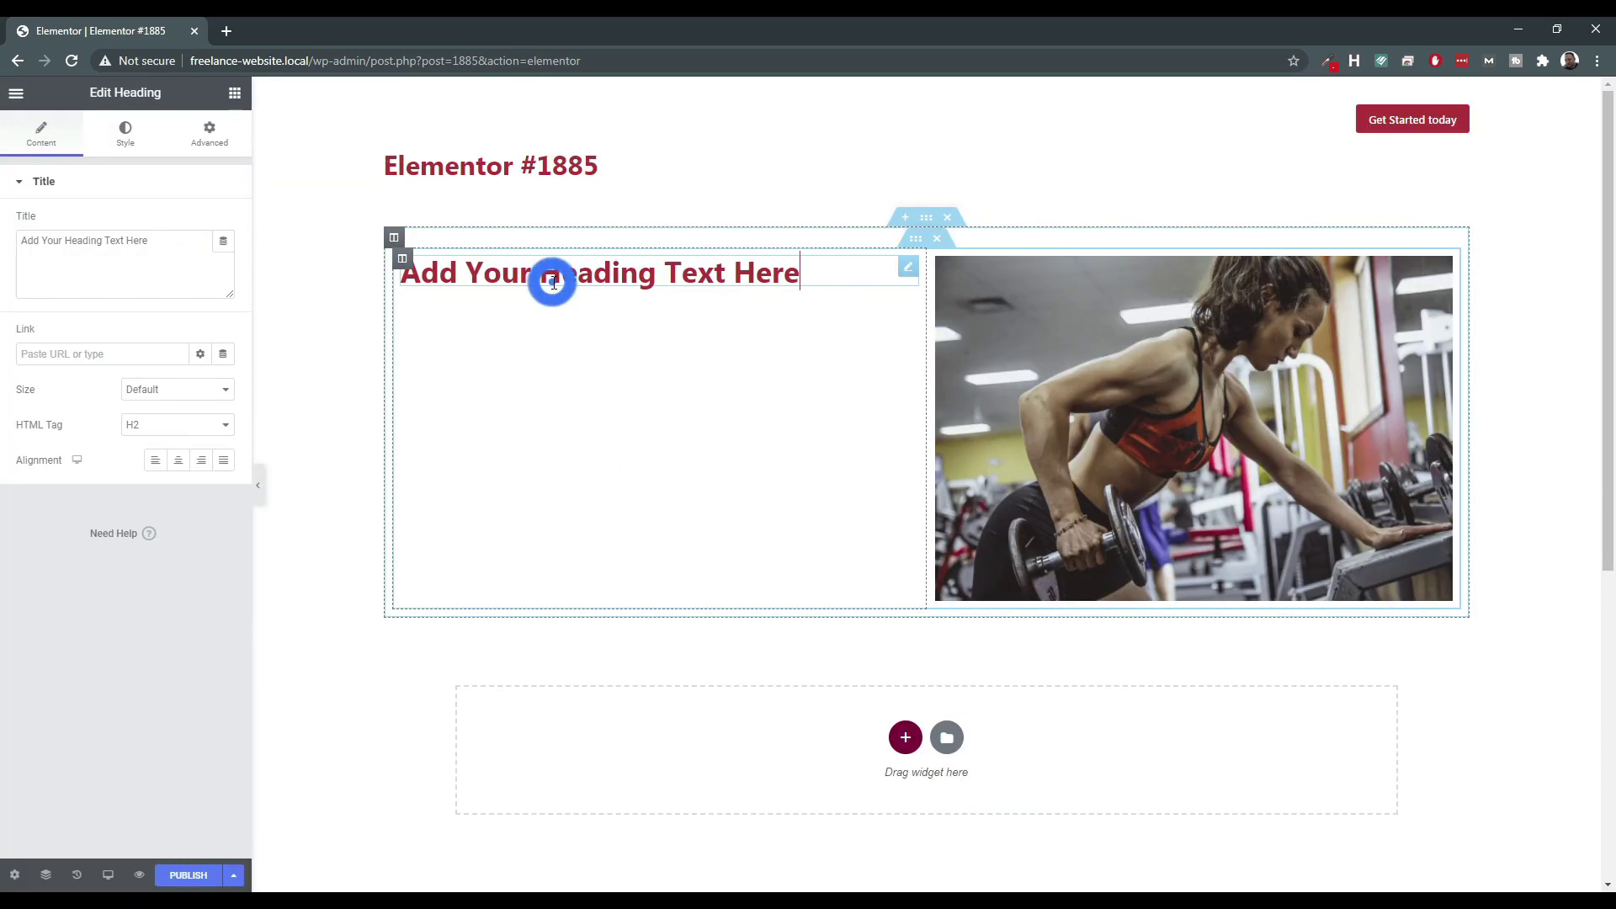
pyautogui.click(177, 460)
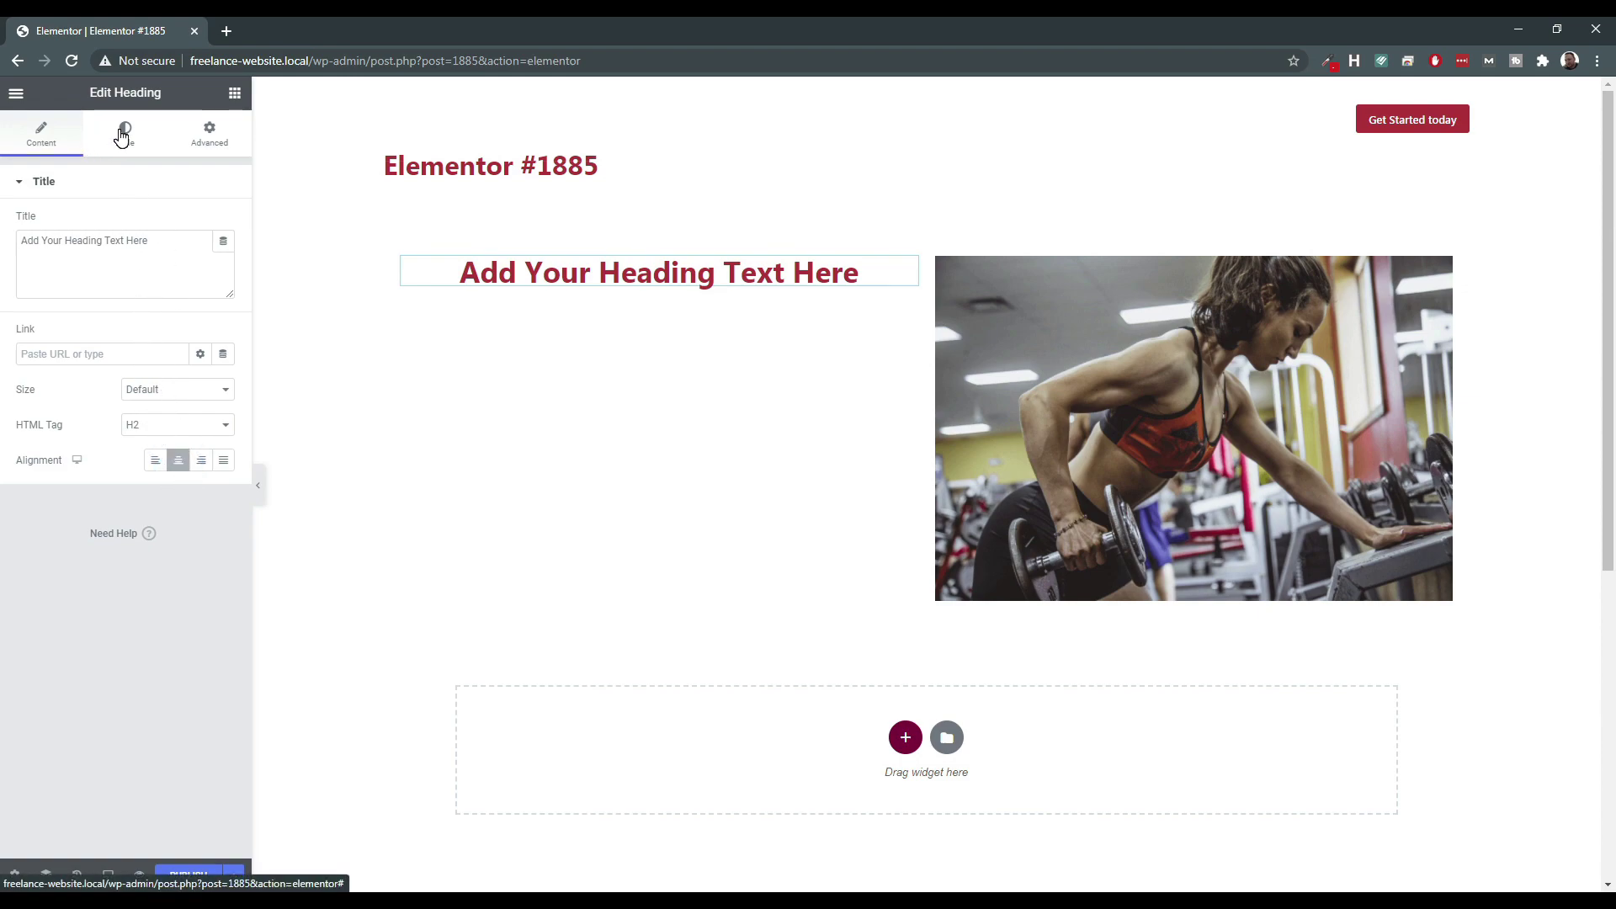
pyautogui.click(122, 137)
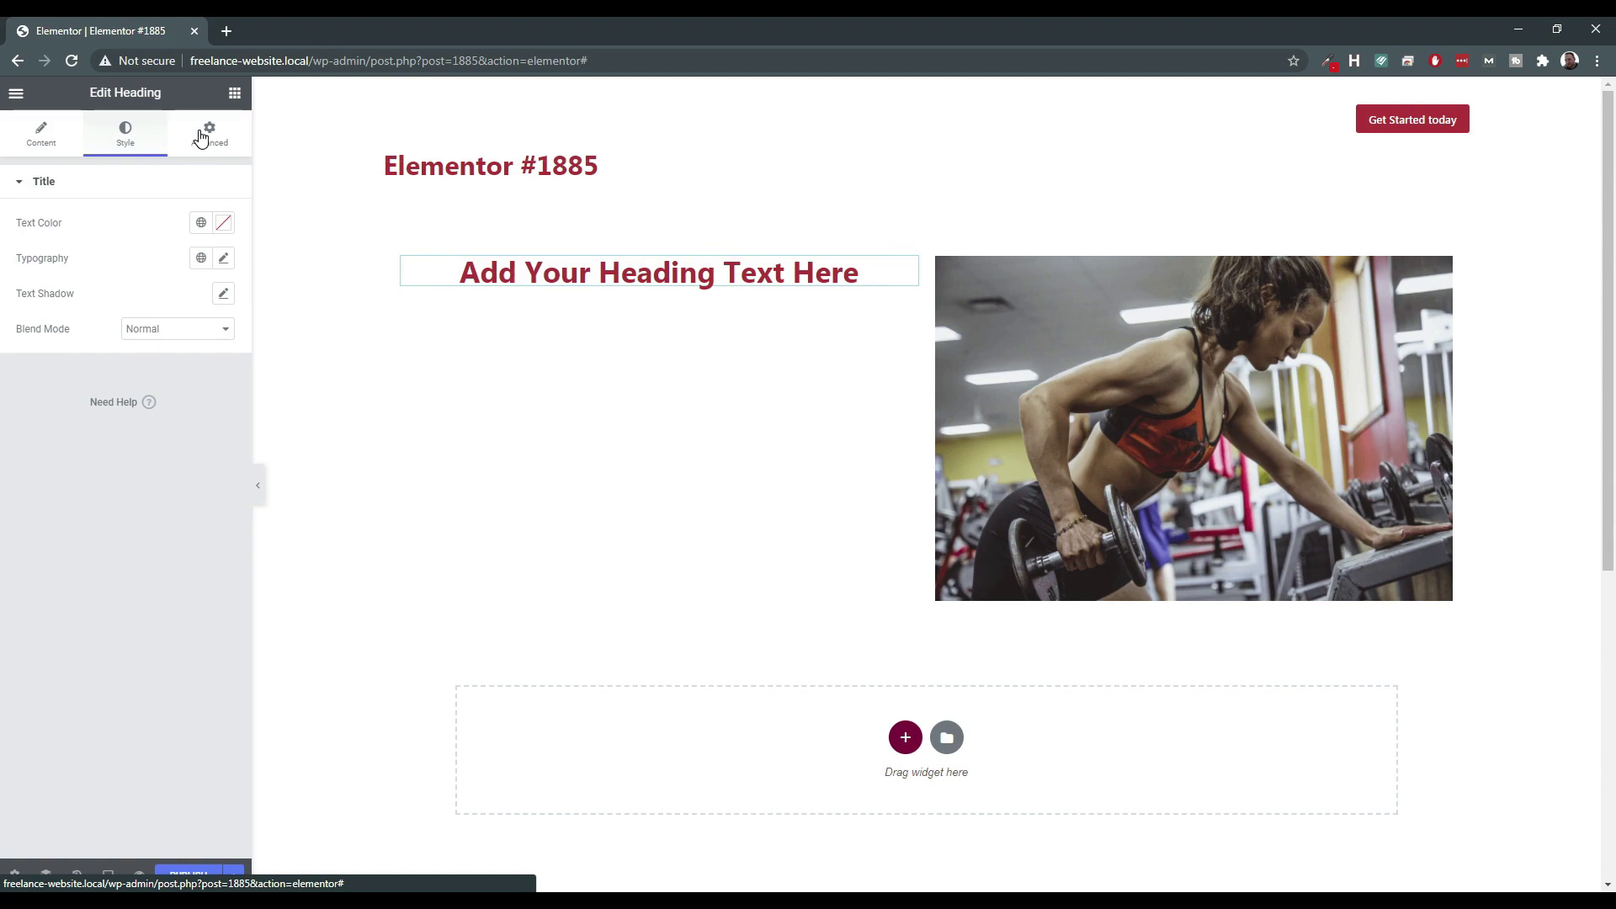
pyautogui.click(207, 134)
pyautogui.click(38, 139)
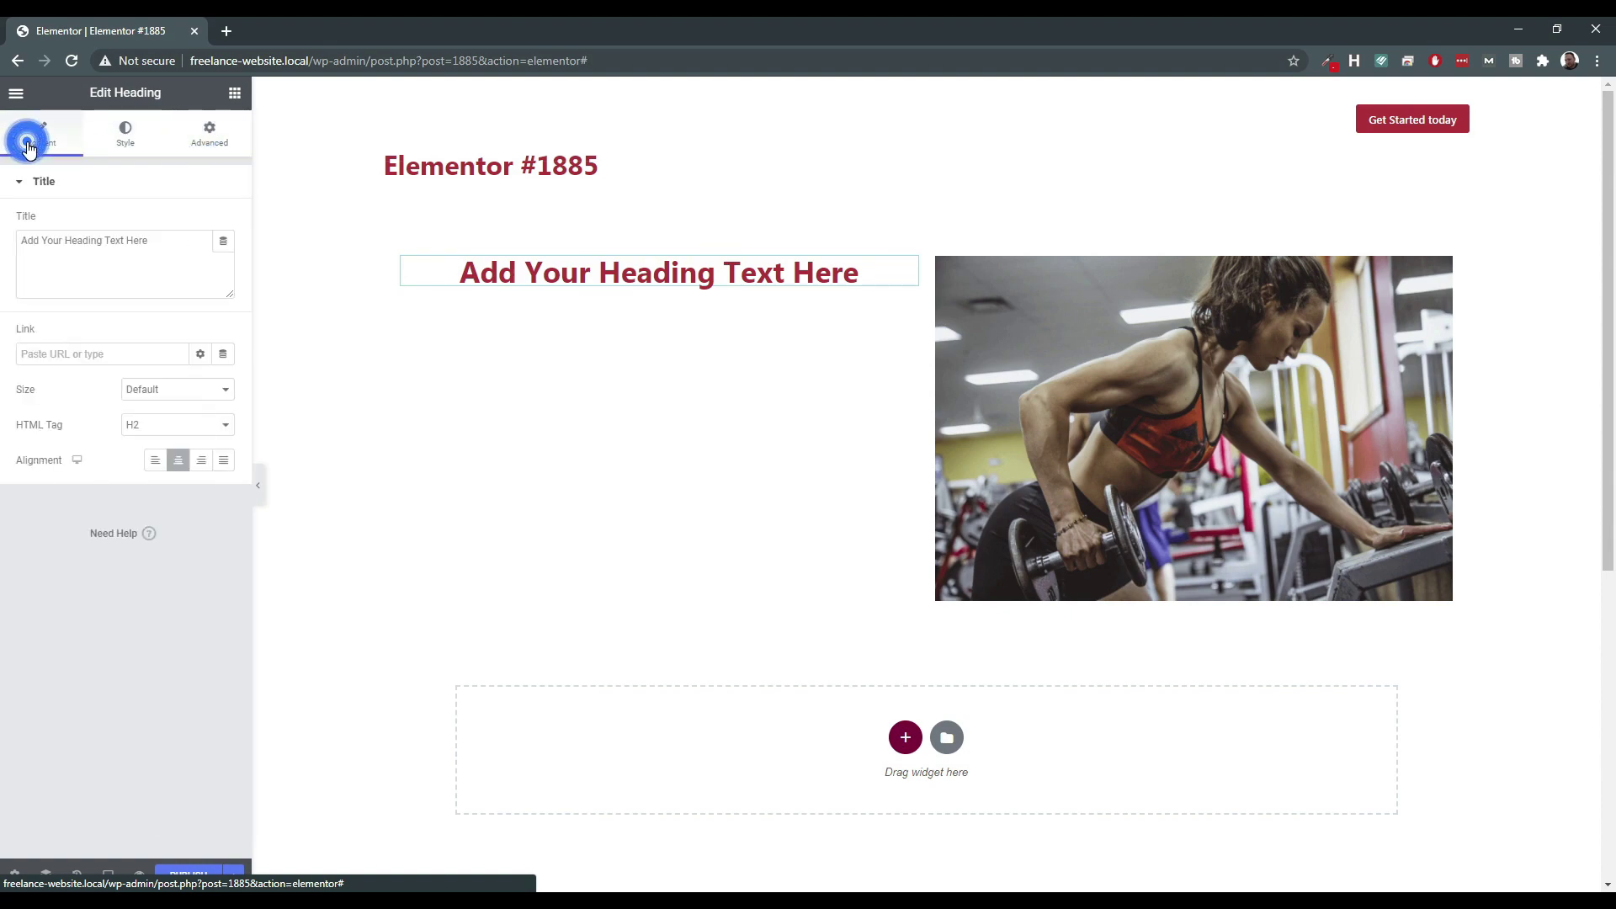
# Try the Fade In entrance animation on the heading and reset the animation to None.
pyautogui.click(199, 144)
pyautogui.click(91, 509)
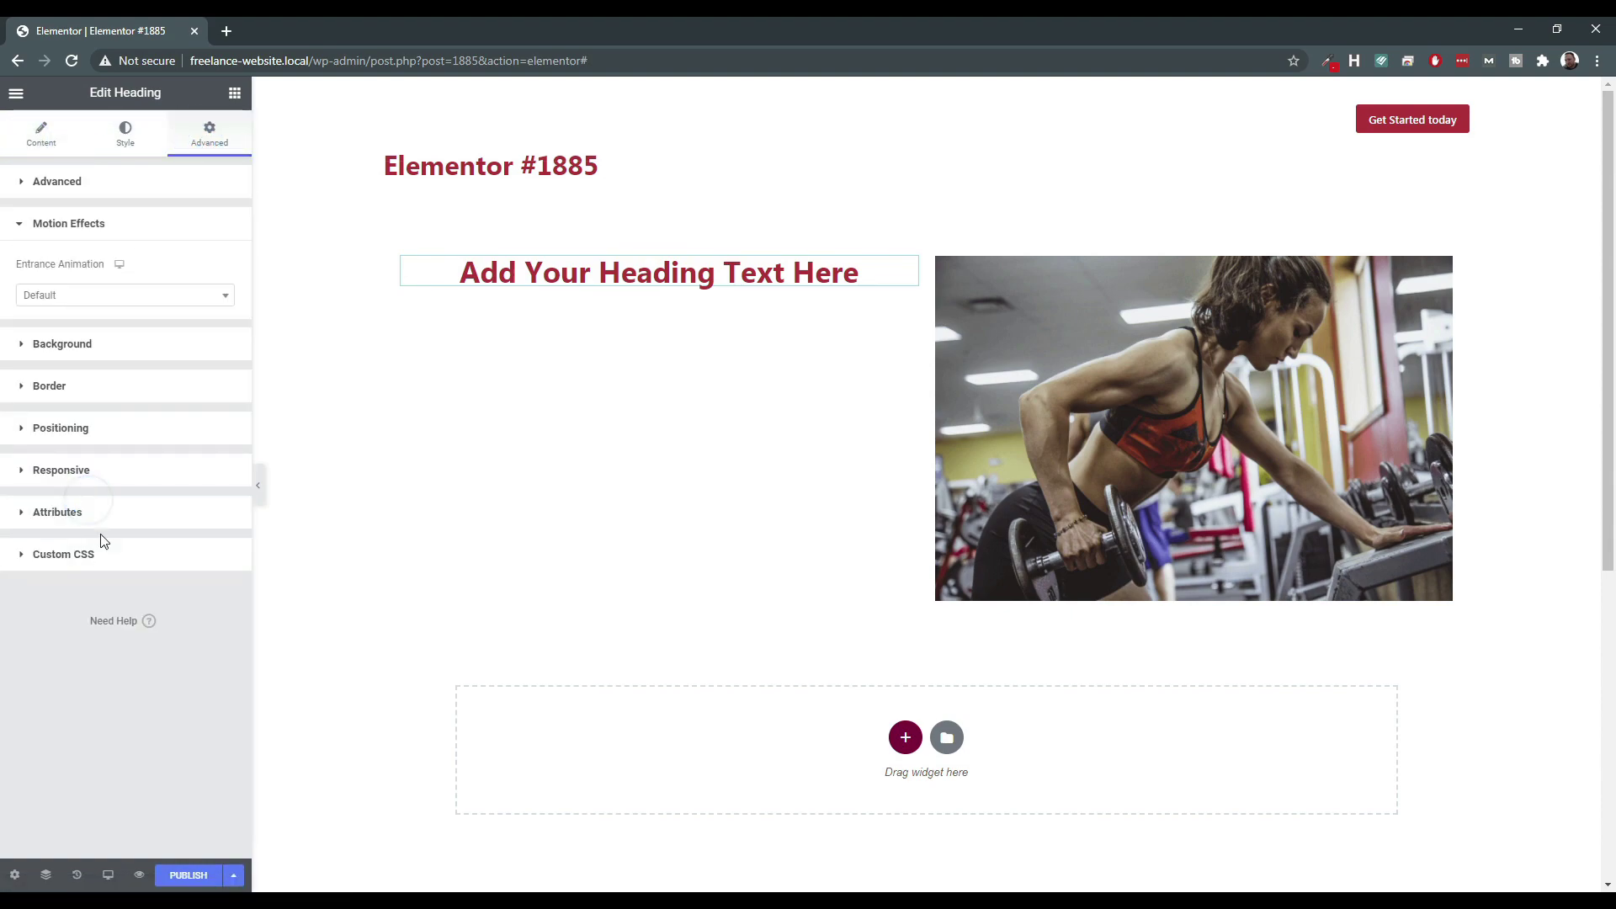
pyautogui.click(66, 298)
pyautogui.click(69, 385)
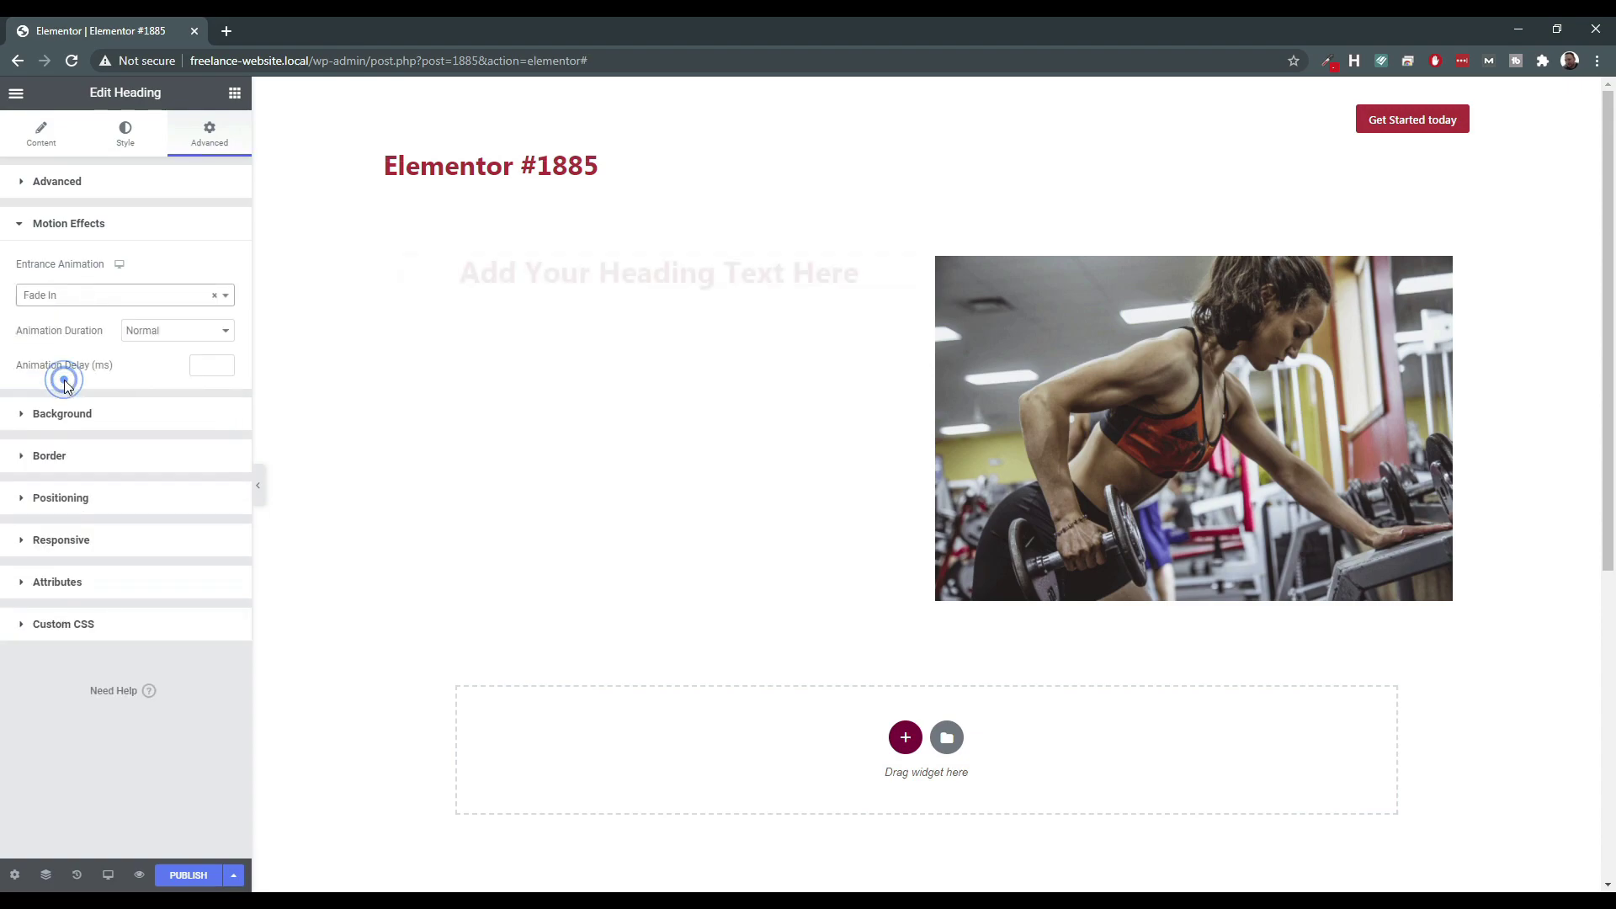
pyautogui.click(63, 296)
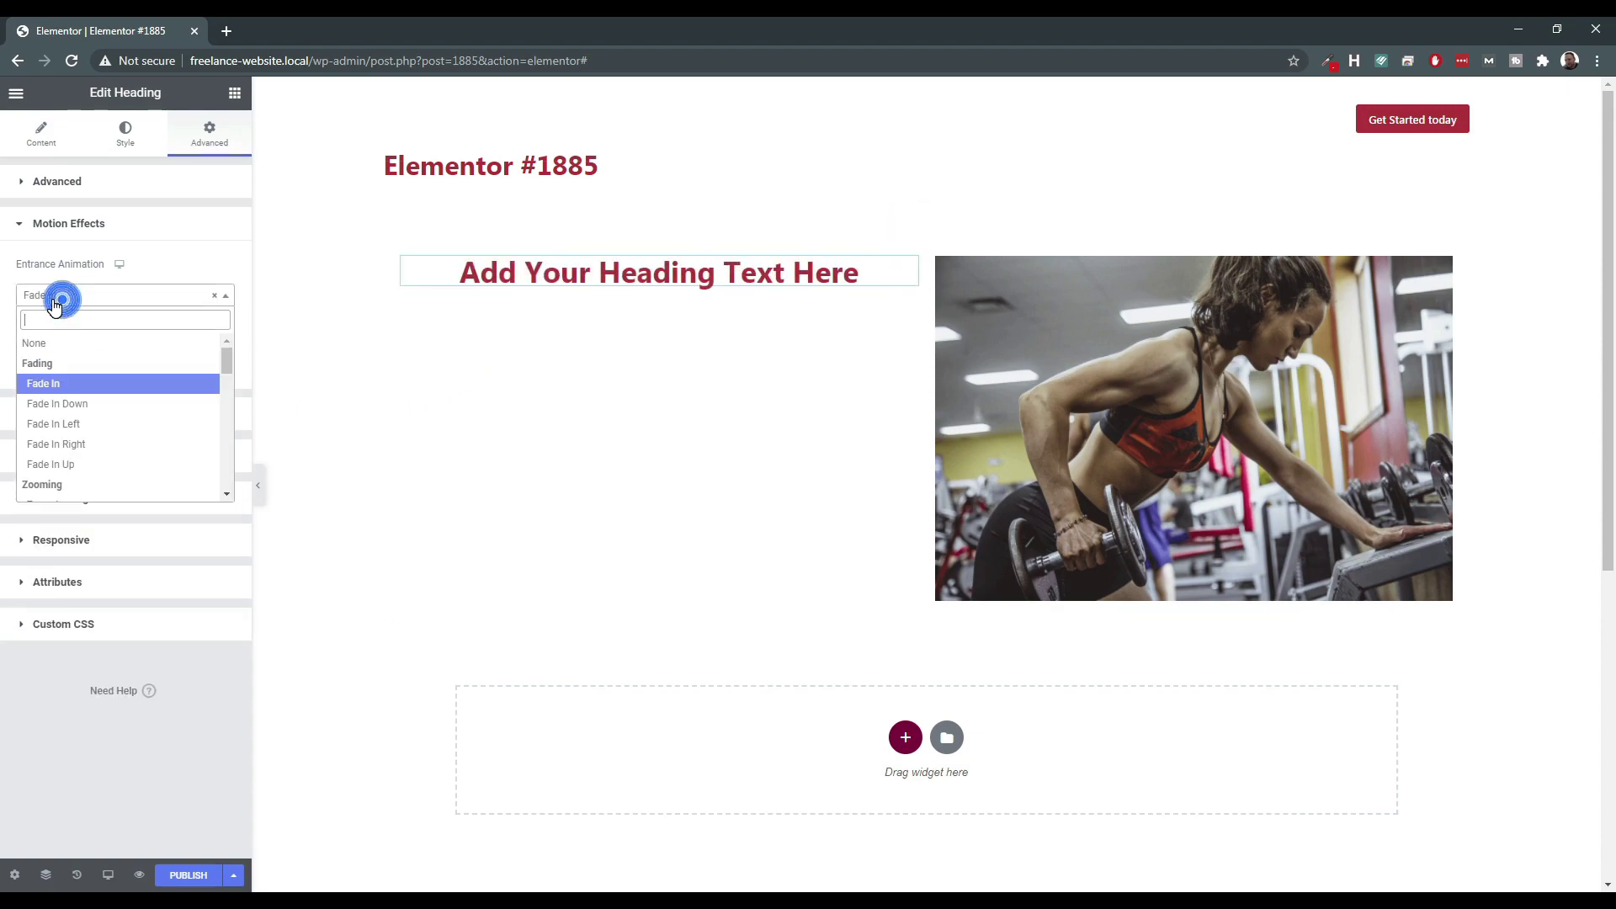
pyautogui.click(46, 350)
# Add a Video widget below the heading in the left column.
pyautogui.click(39, 135)
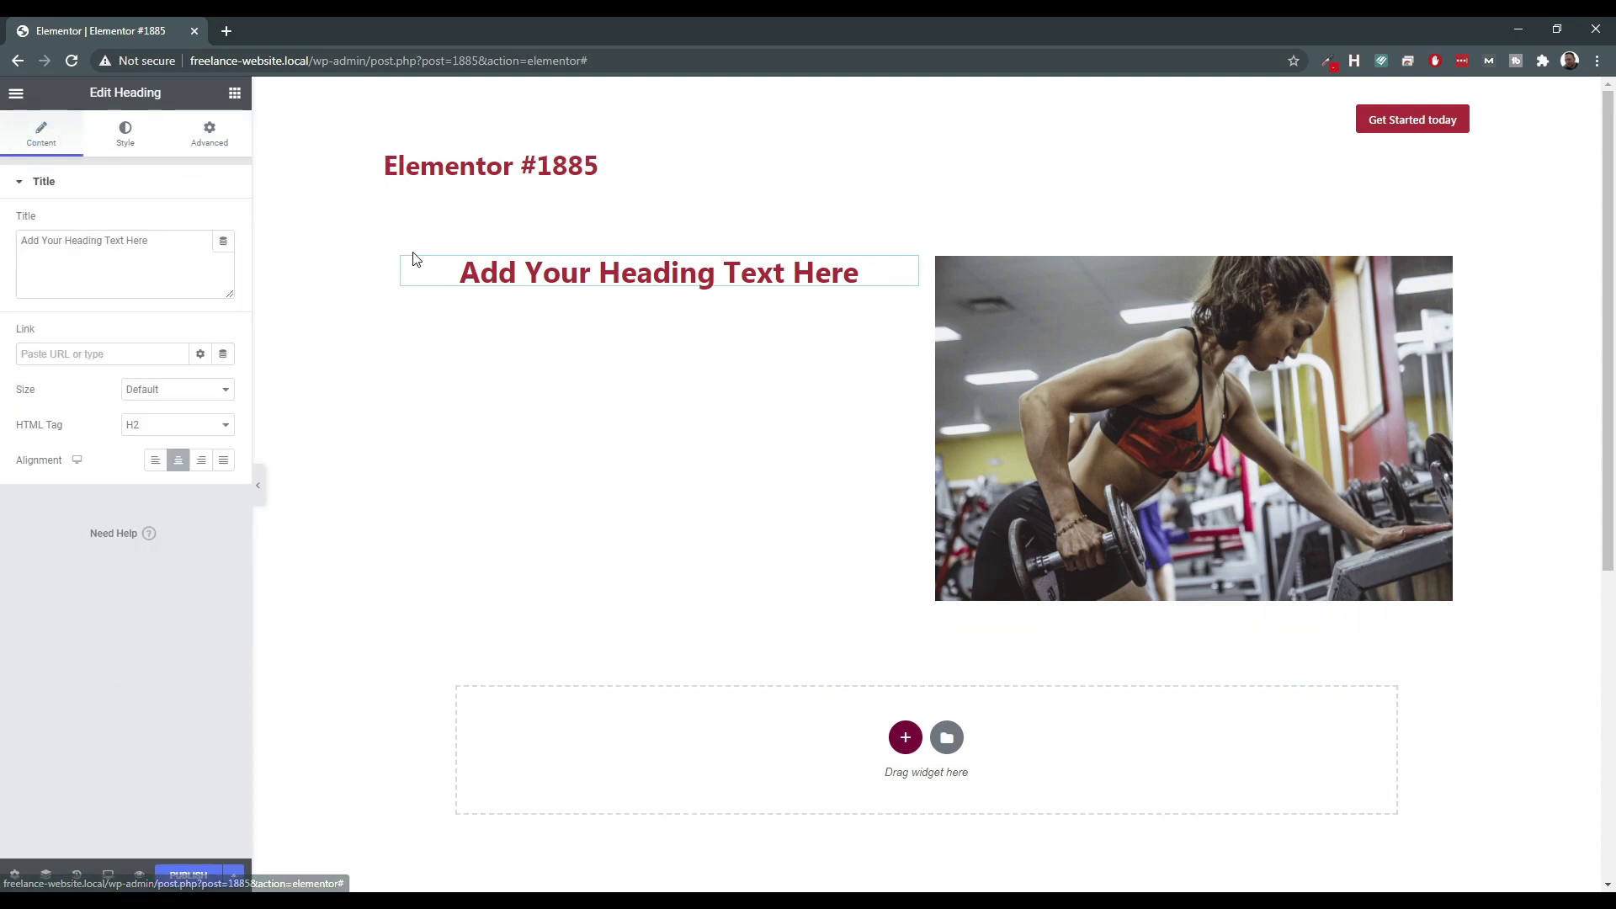
pyautogui.click(233, 93)
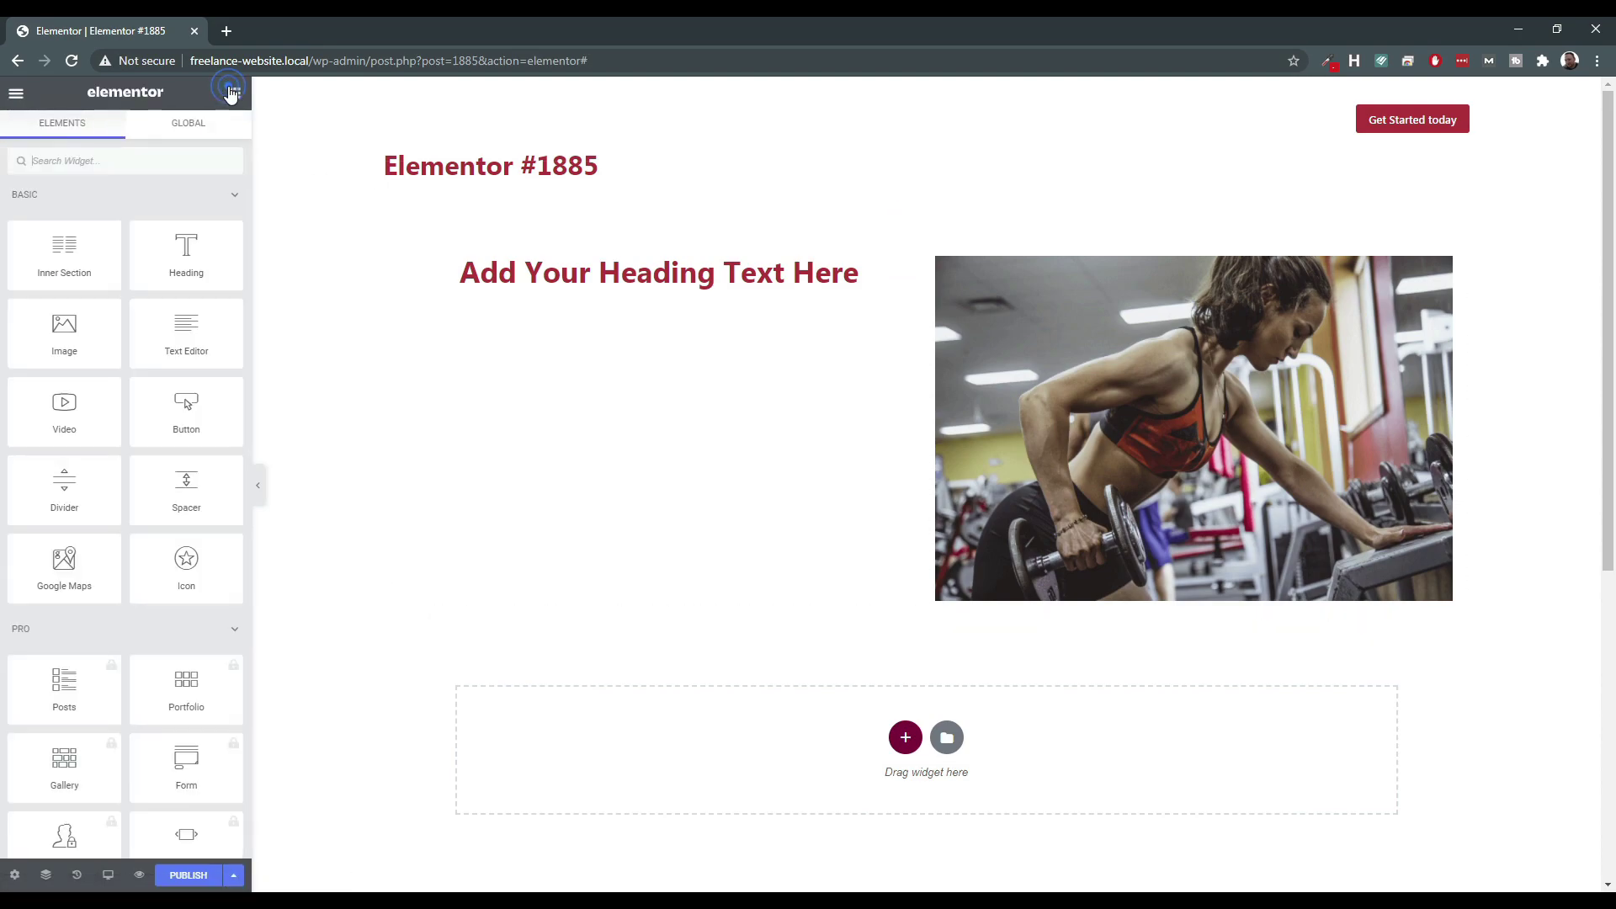
pyautogui.moveTo(53, 407); pyautogui.dragTo(579, 284)
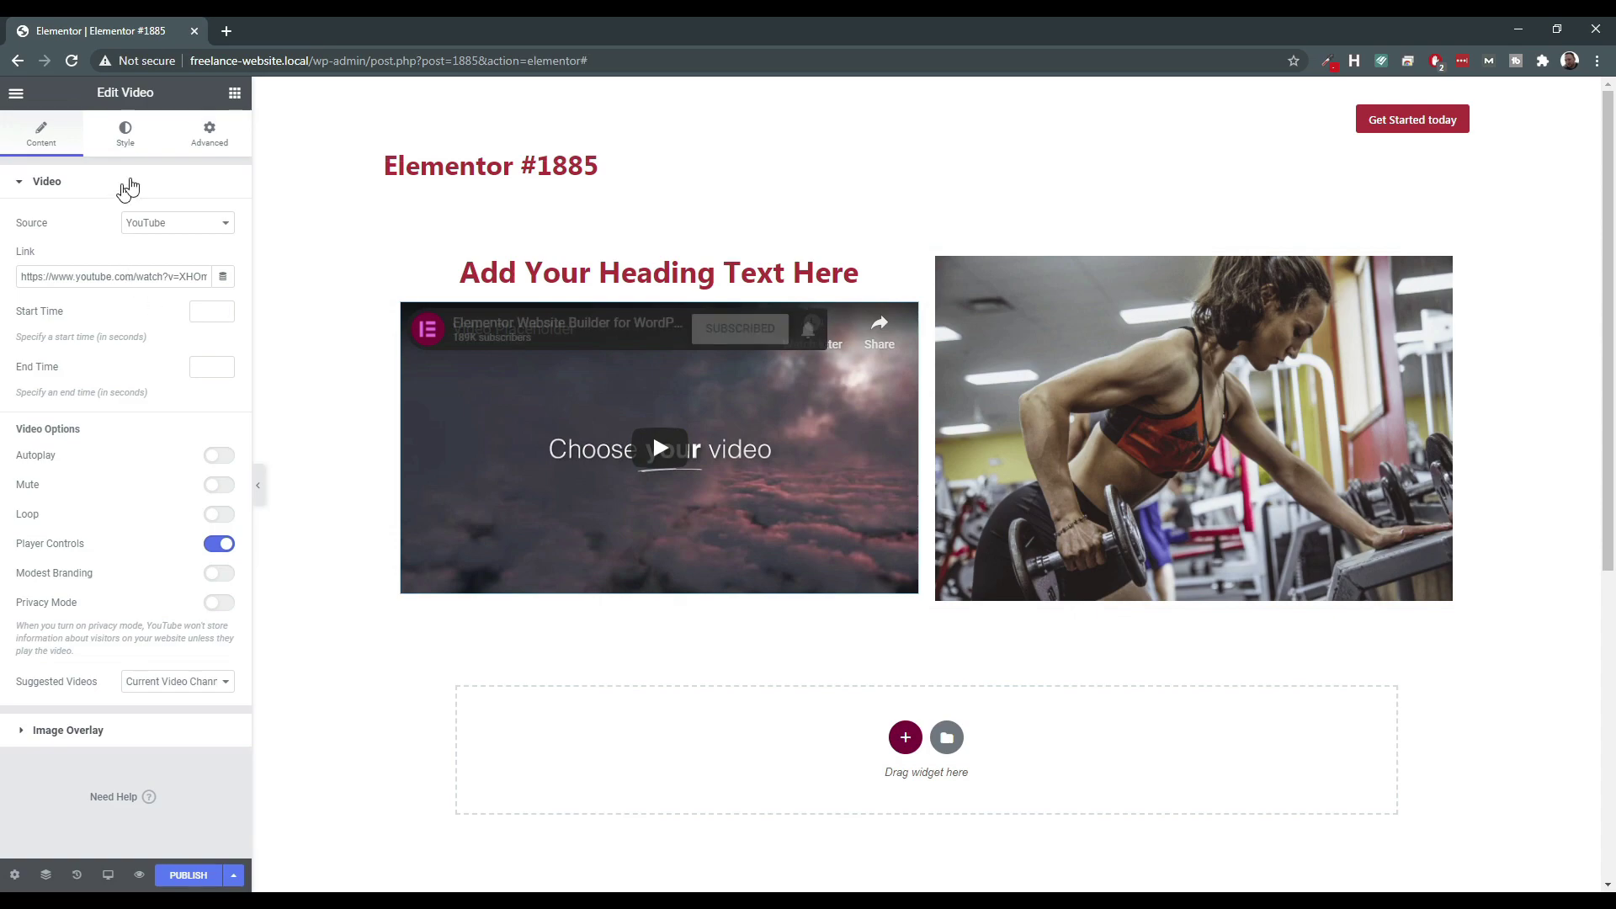
# Look through the Basic, Pro and General widget groups and the whole page down to its footer.
pyautogui.click(235, 93)
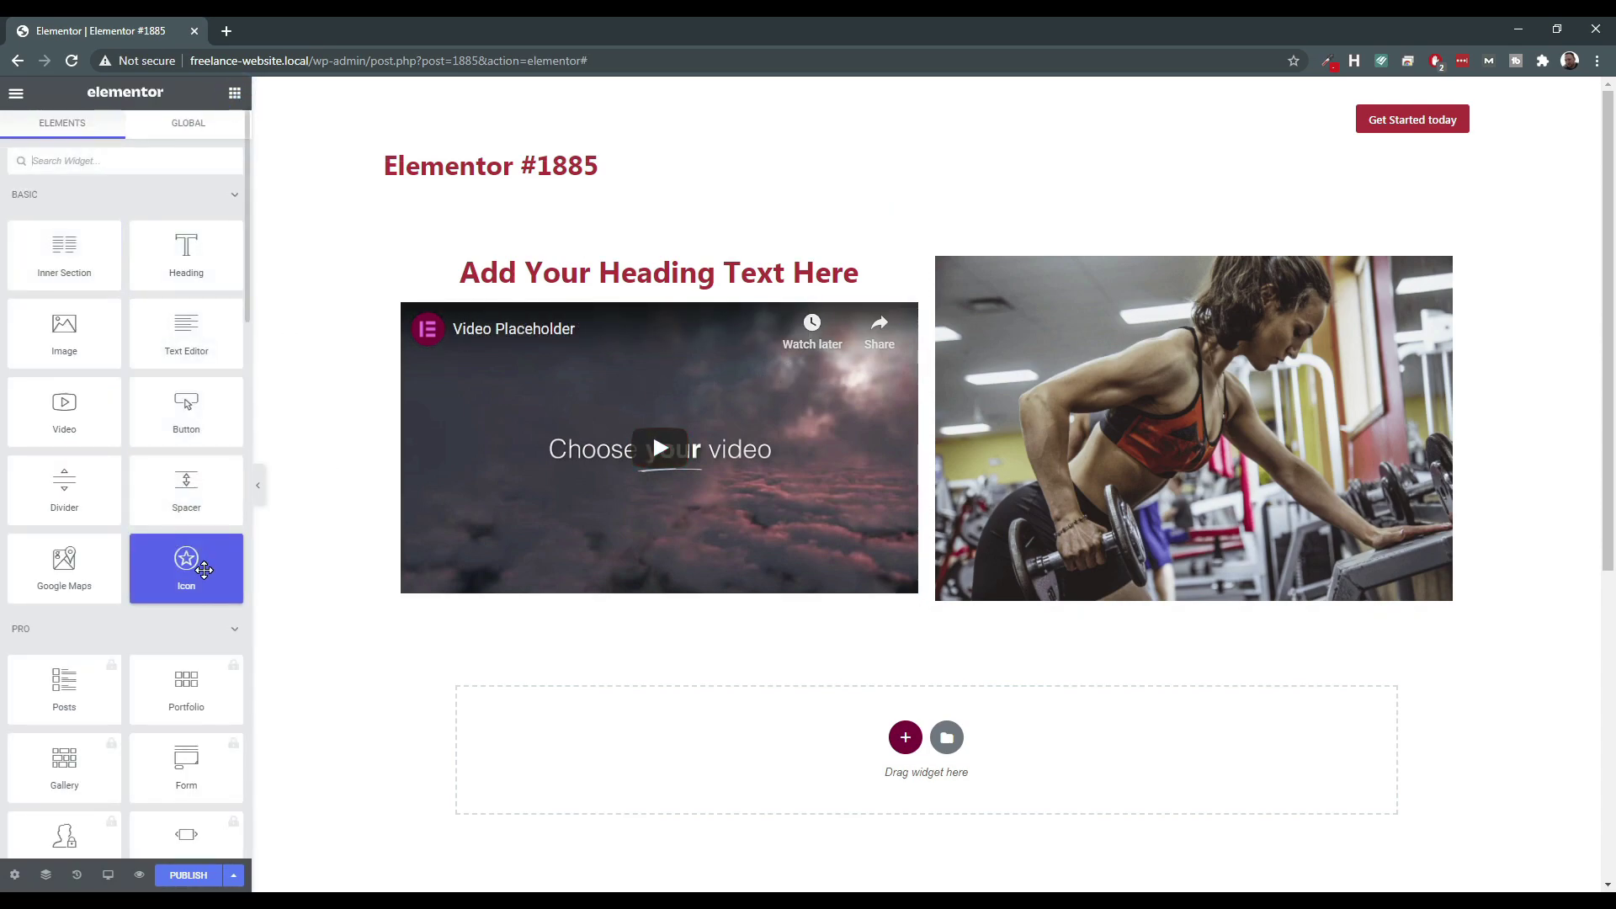
pyautogui.scroll(-3, 202, 576)
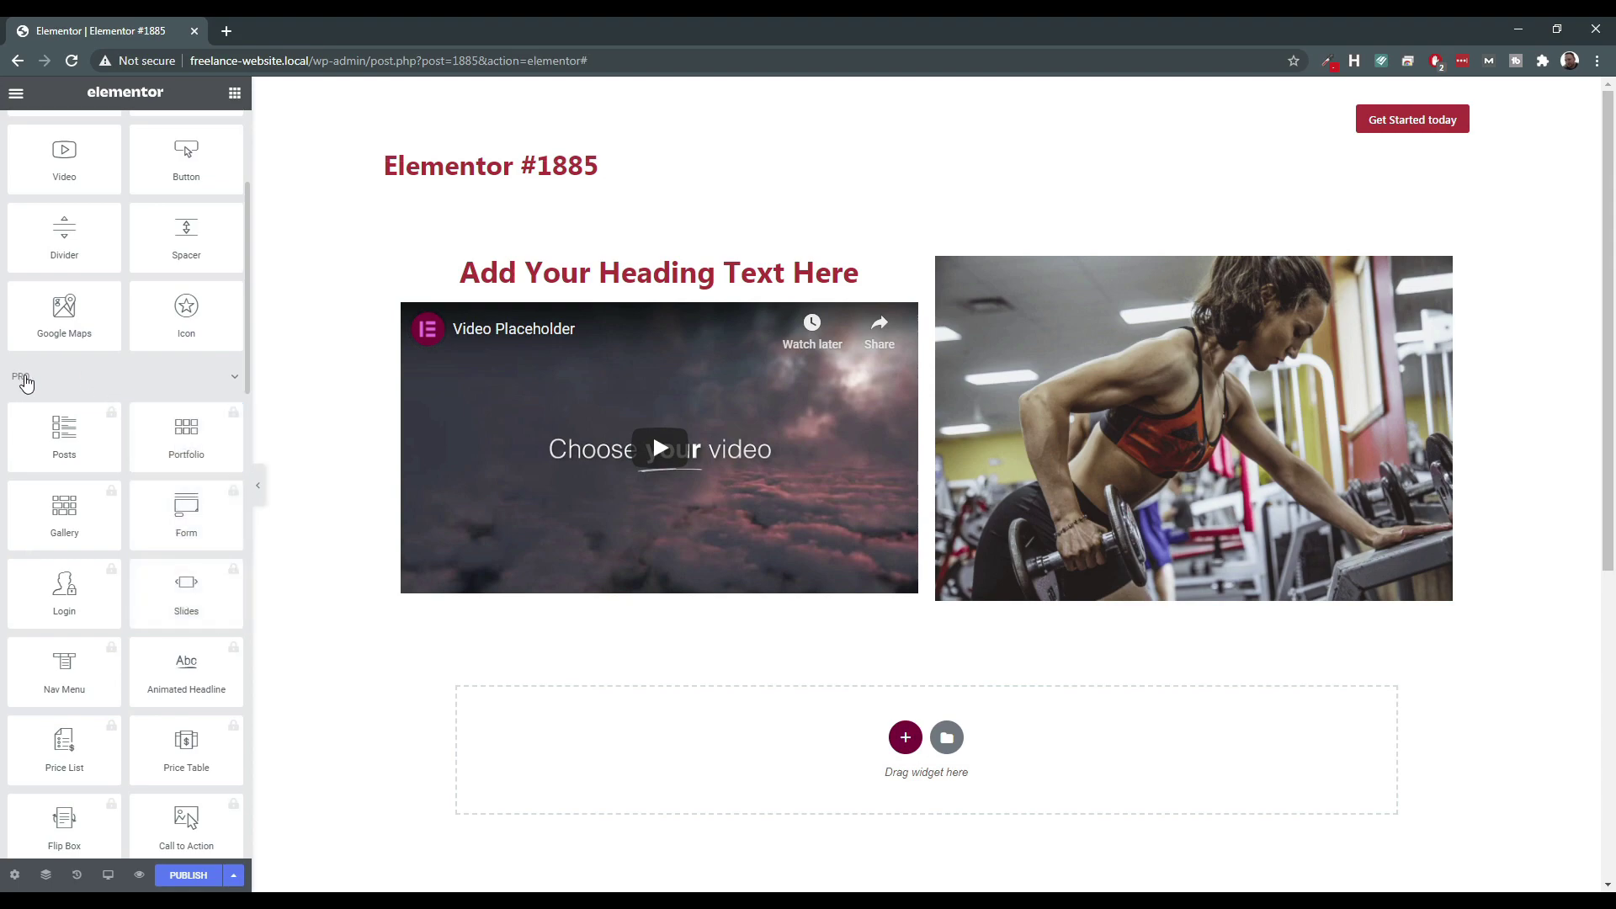
pyautogui.scroll(-10, 92, 395)
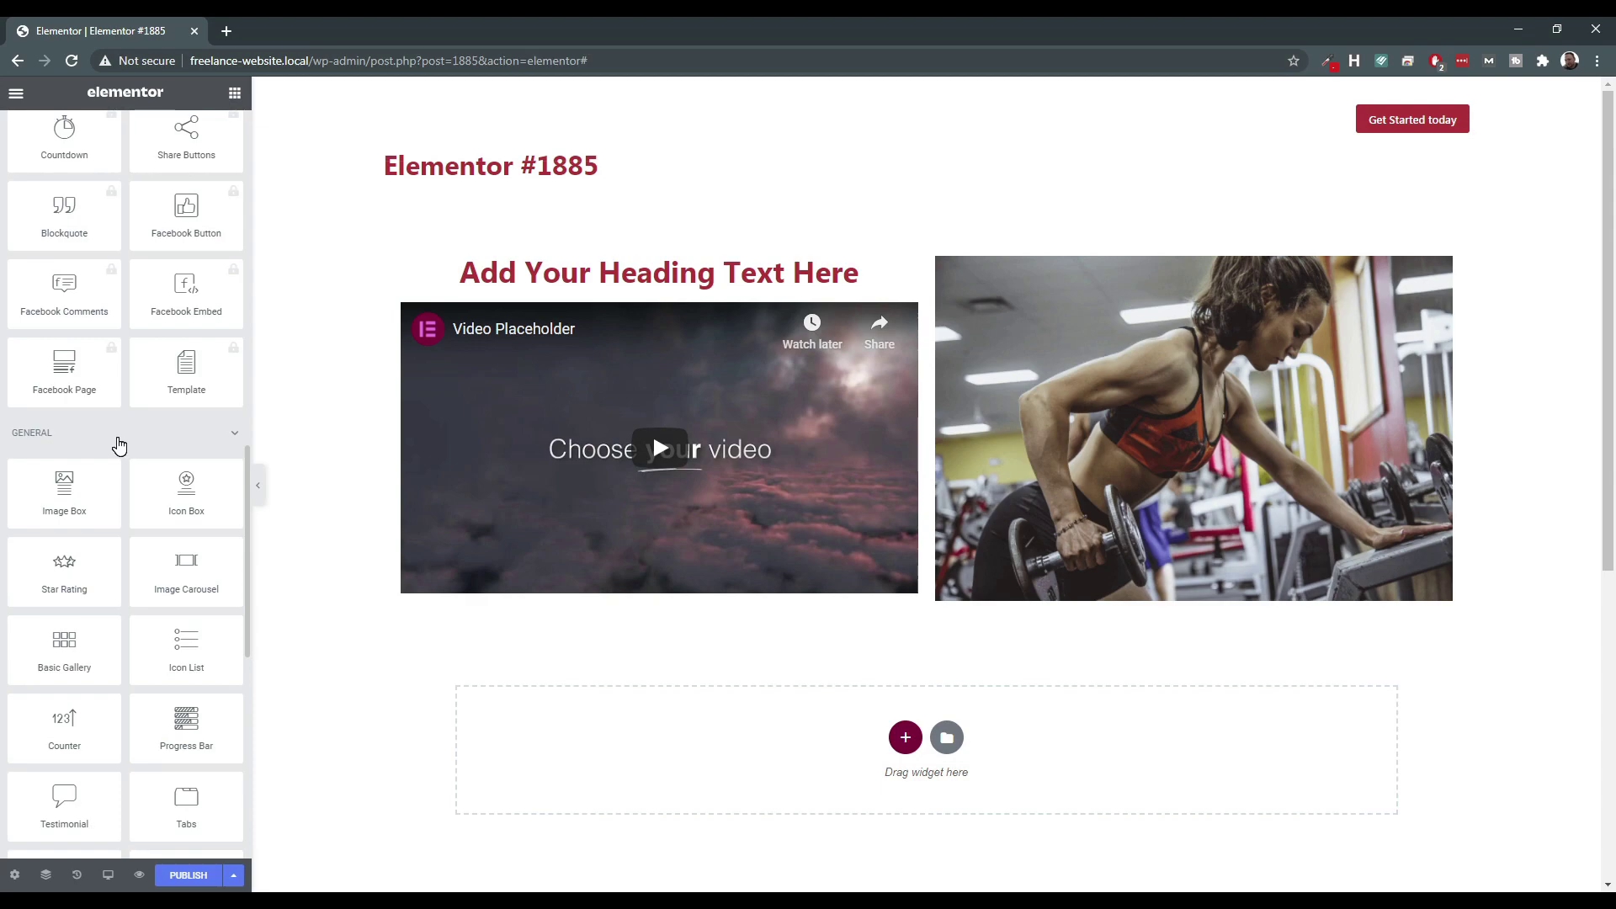
pyautogui.scroll(6, 92, 472)
pyautogui.scroll(4, 94, 476)
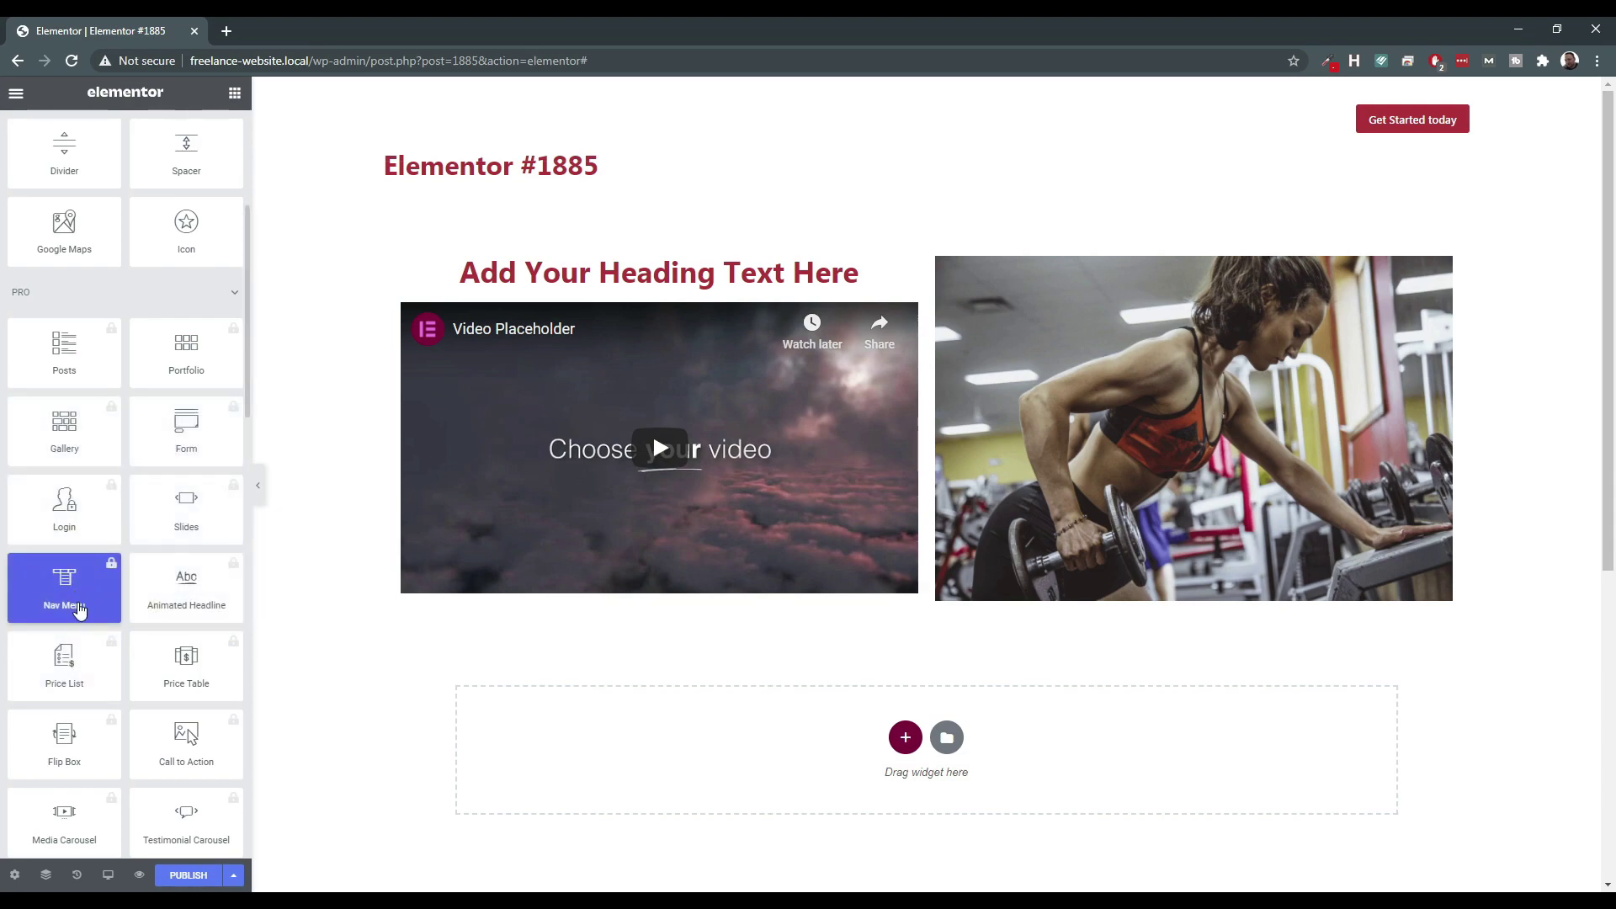
pyautogui.scroll(4, 84, 602)
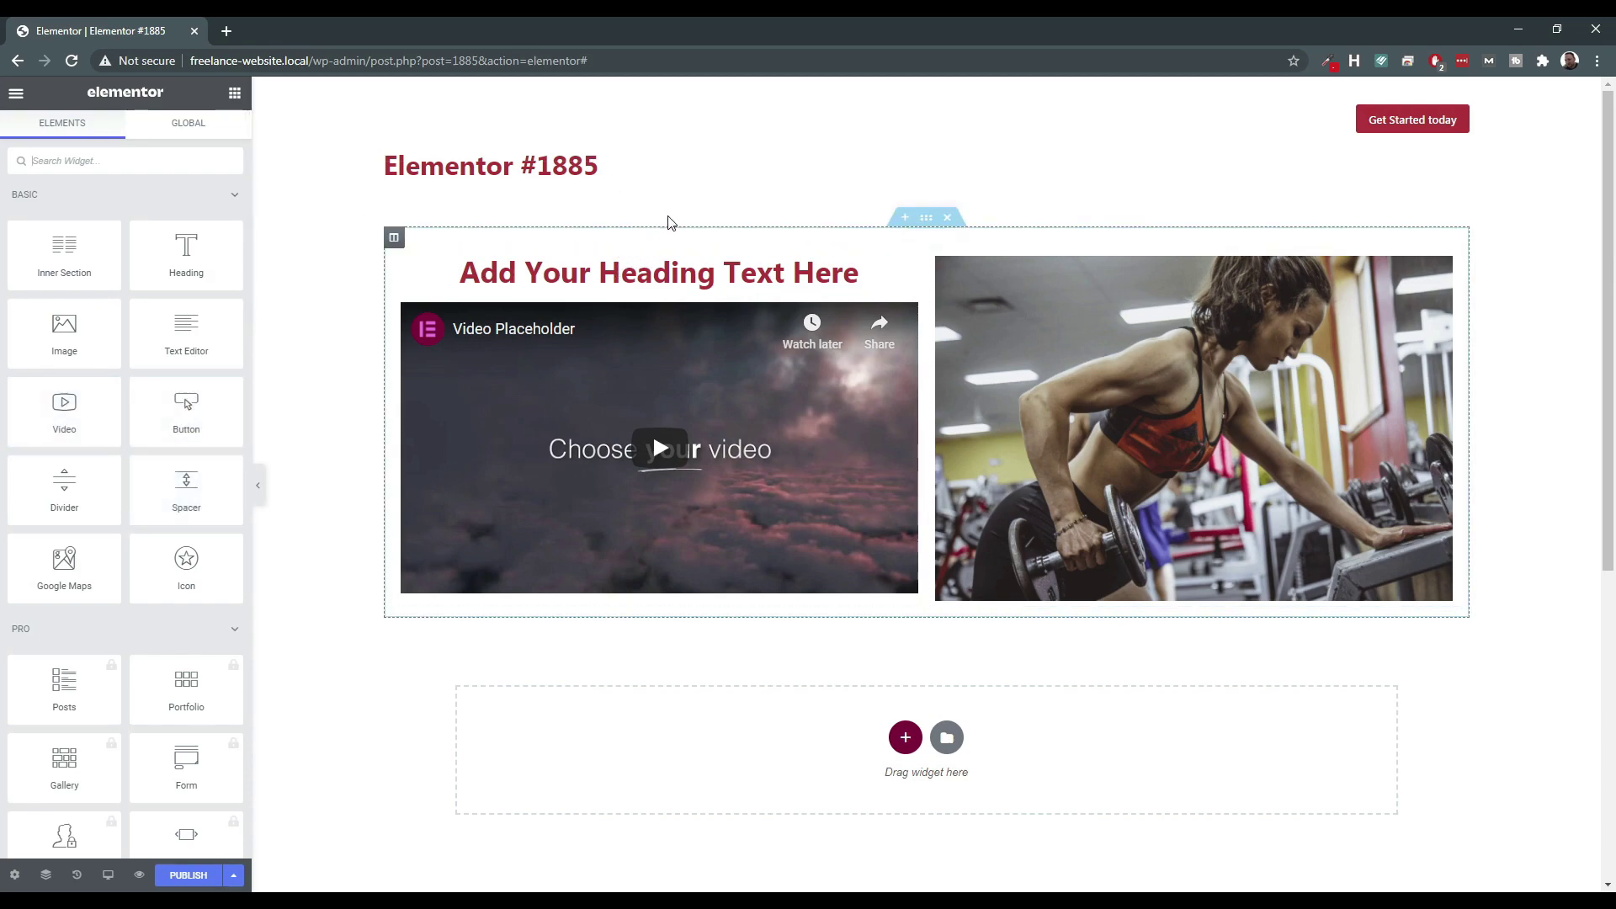
pyautogui.scroll(-5, 731, 211)
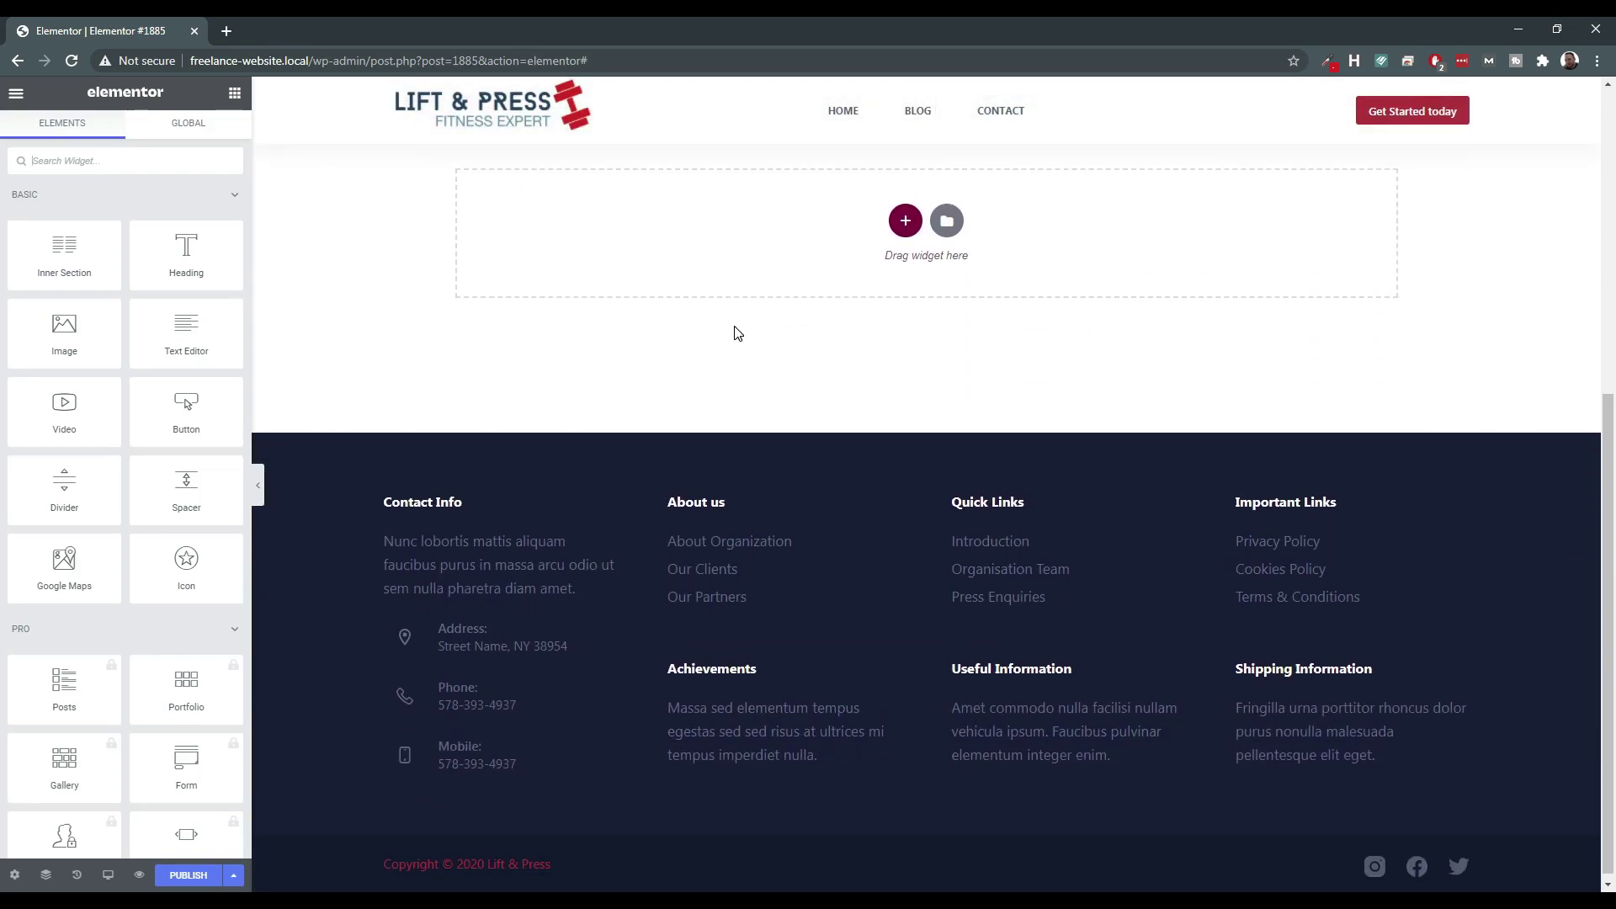
pyautogui.scroll(5, 730, 333)
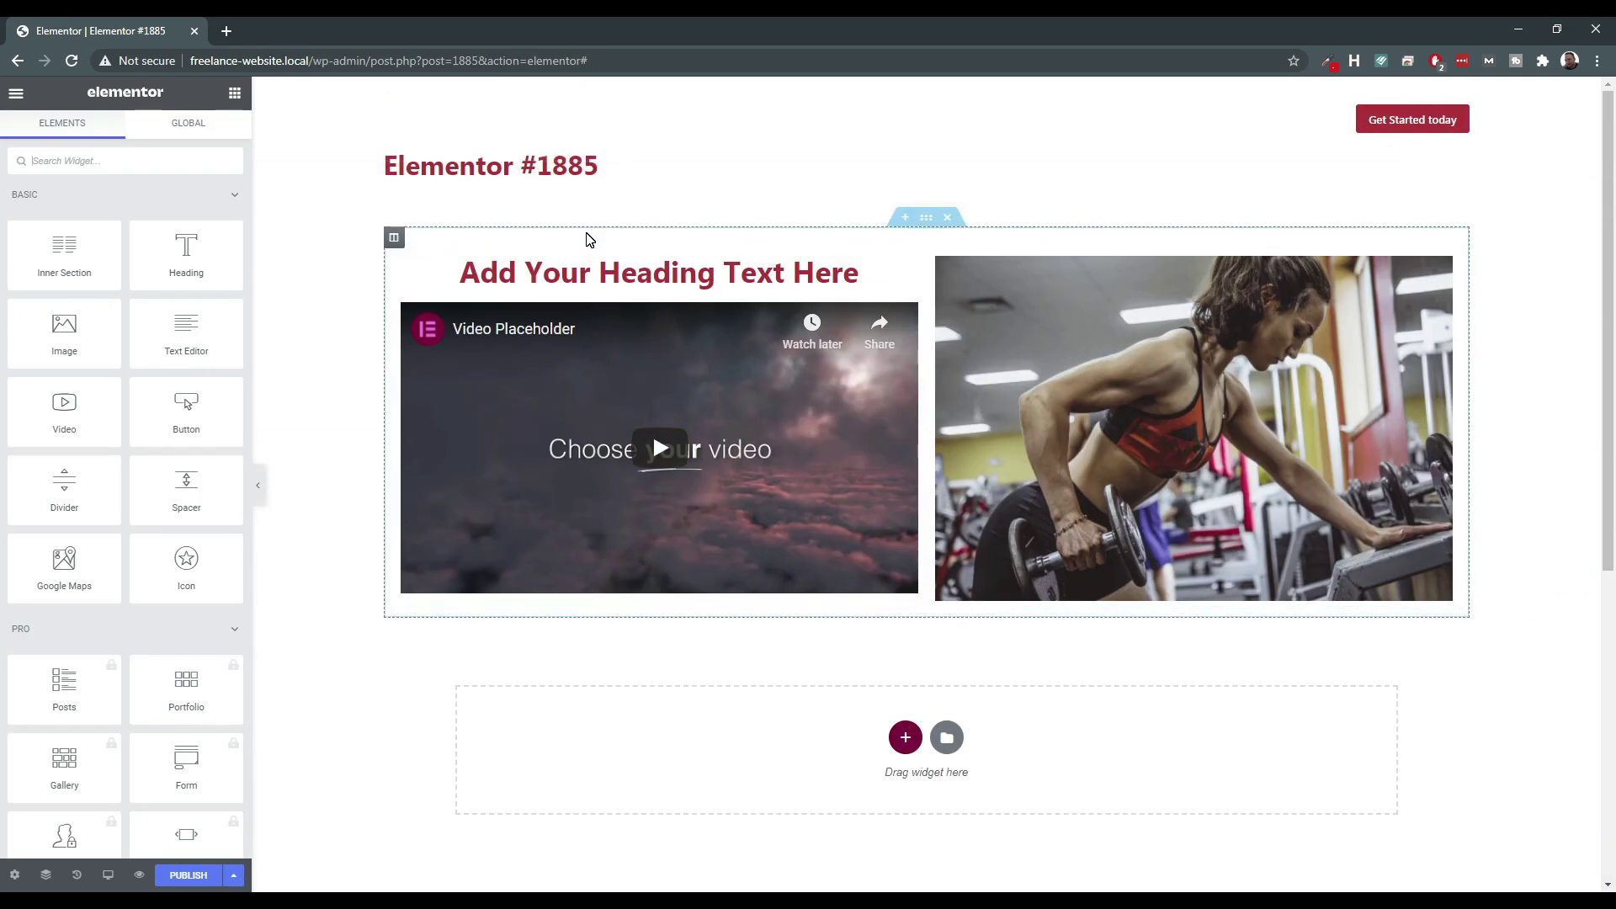
# Add an Icon widget below the video in the left column and replace its star with the tape icon from the icon library.
pyautogui.moveTo(186, 564); pyautogui.dragTo(628, 600)
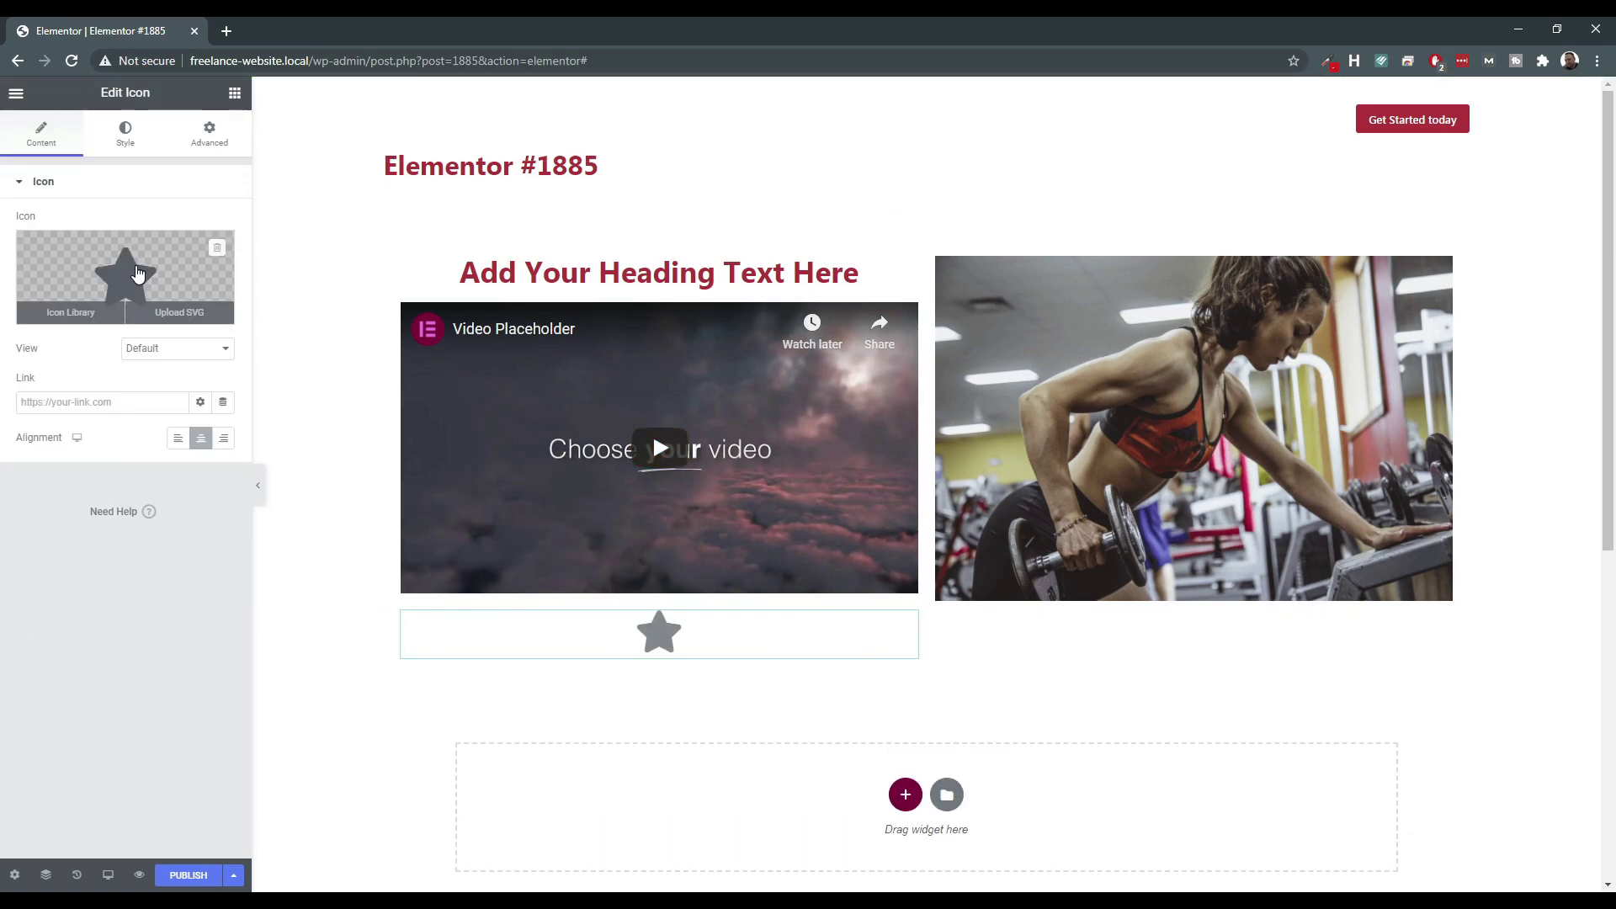
pyautogui.click(84, 314)
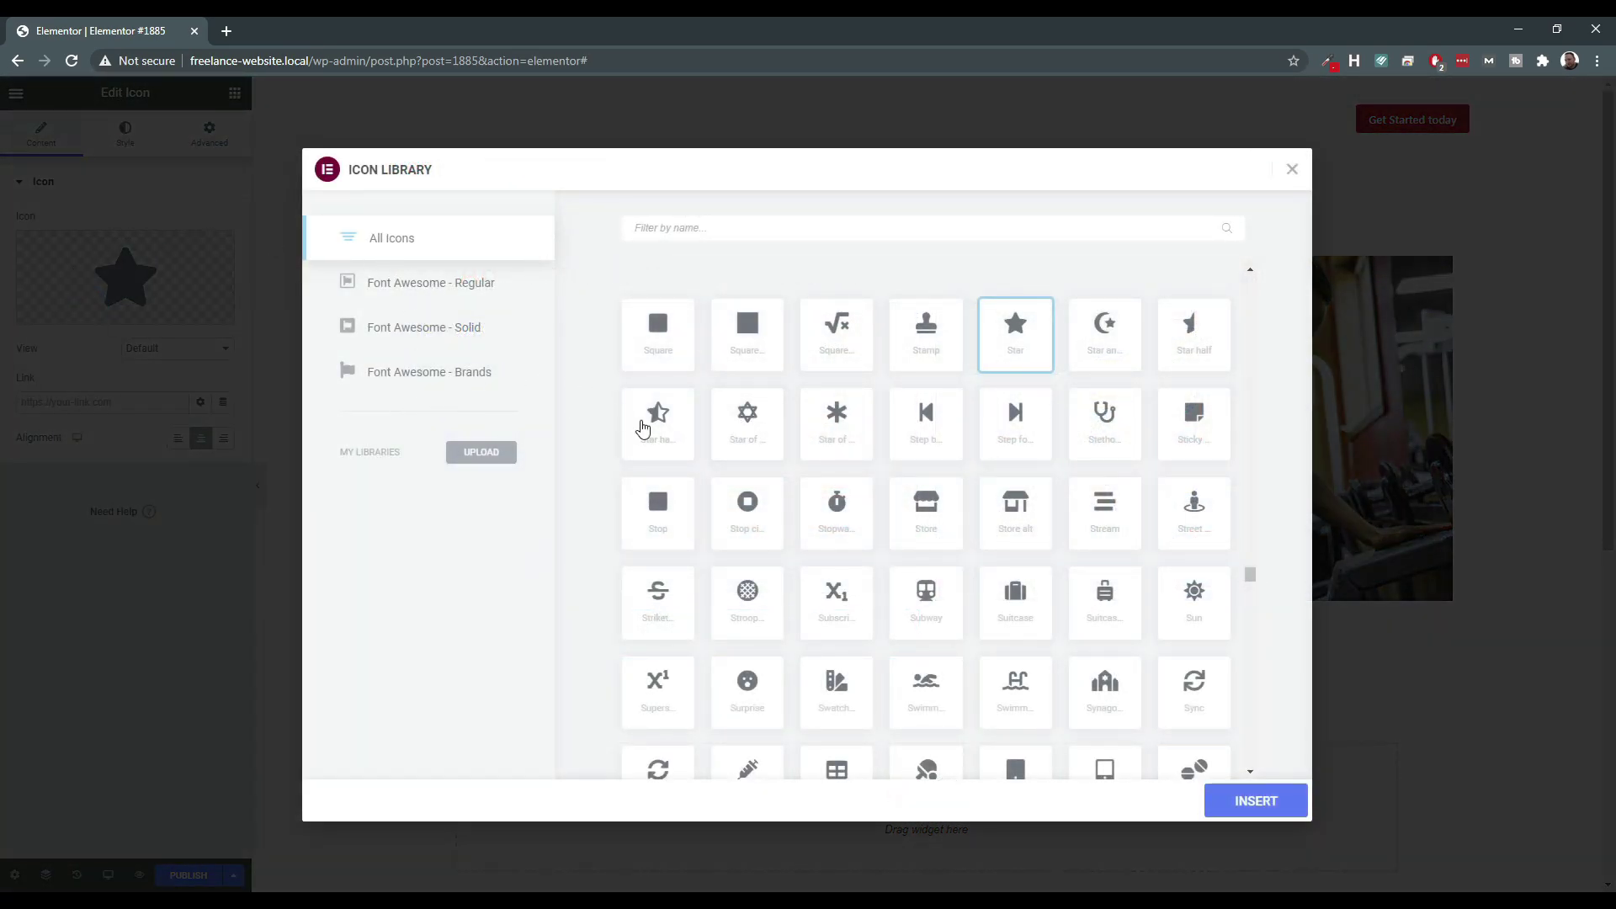
pyautogui.click(831, 421)
pyautogui.click(747, 417)
pyautogui.click(836, 412)
pyautogui.click(1018, 332)
pyautogui.click(1196, 326)
pyautogui.click(1020, 326)
pyautogui.click(1195, 423)
pyautogui.click(1193, 520)
pyautogui.click(1101, 428)
pyautogui.click(987, 441)
pyautogui.click(808, 431)
pyautogui.click(693, 433)
pyautogui.click(652, 357)
pyautogui.click(661, 433)
pyautogui.scroll(-5, 912, 520)
pyautogui.scroll(-3, 918, 514)
pyautogui.scroll(2, 922, 421)
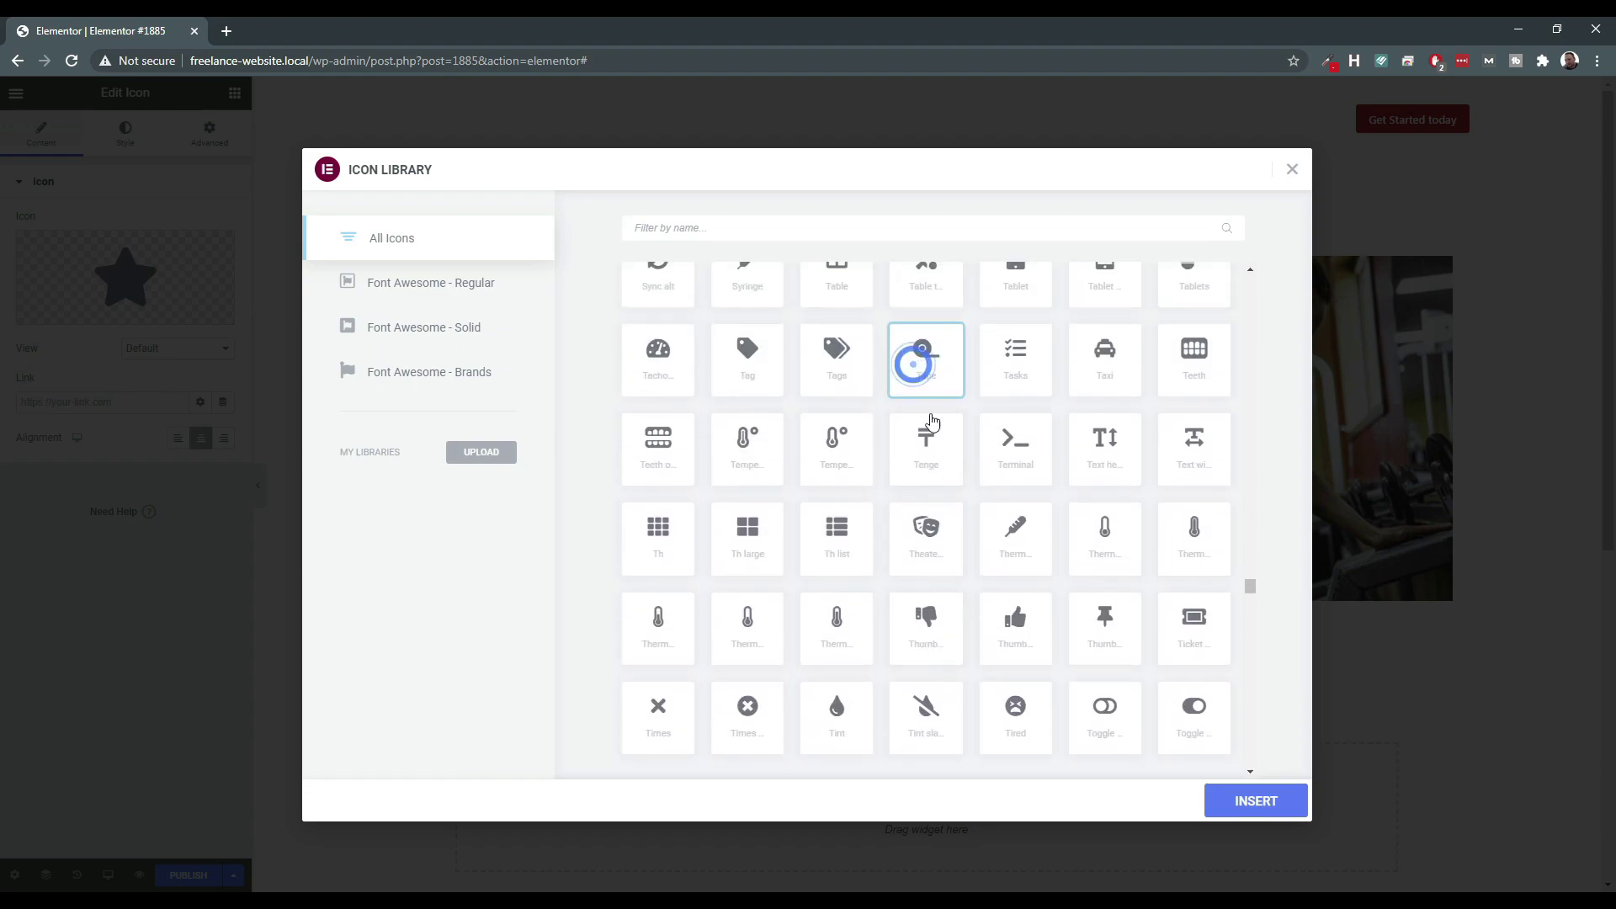
pyautogui.click(1271, 808)
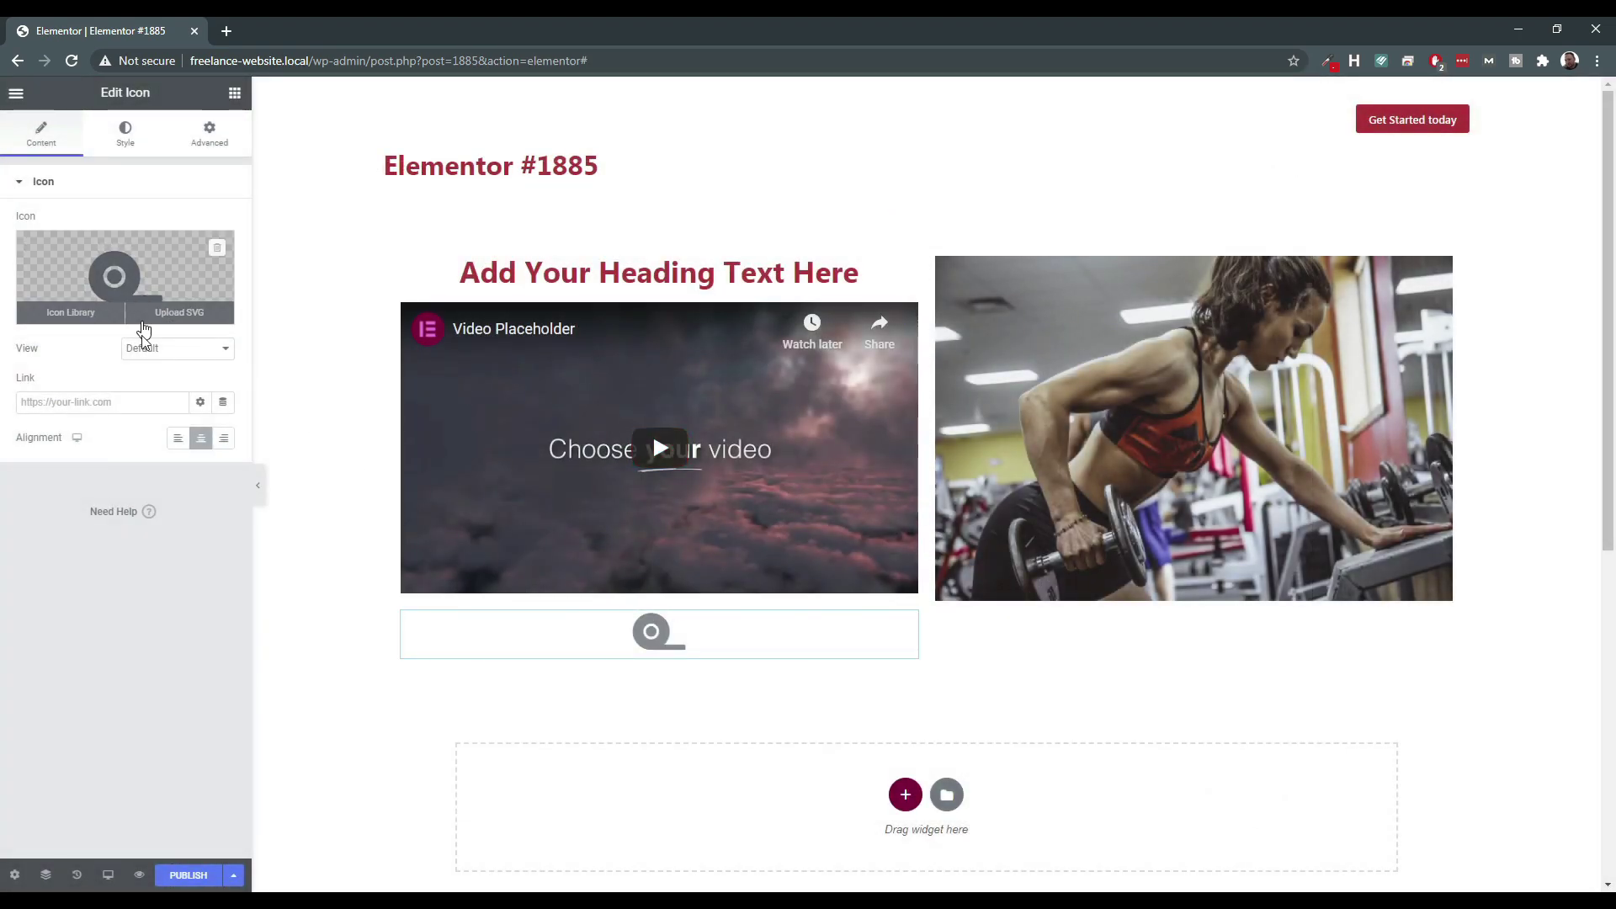
# Set the icon's primary color to red, #FF0000.
pyautogui.click(122, 135)
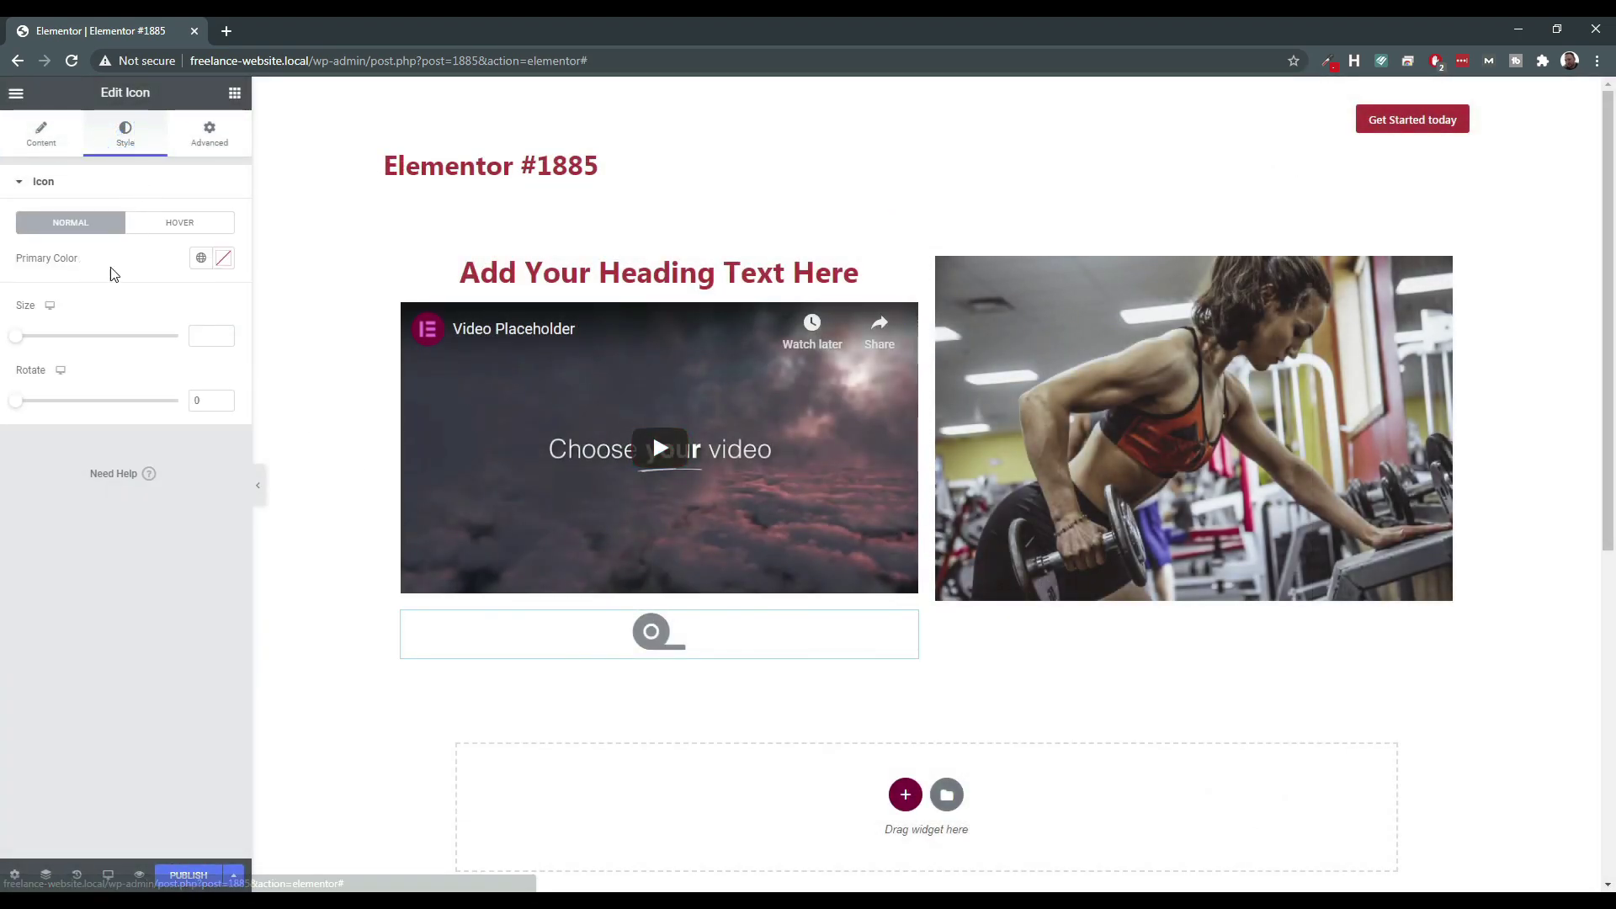
pyautogui.click(222, 258)
pyautogui.moveTo(131, 394); pyautogui.dragTo(229, 325)
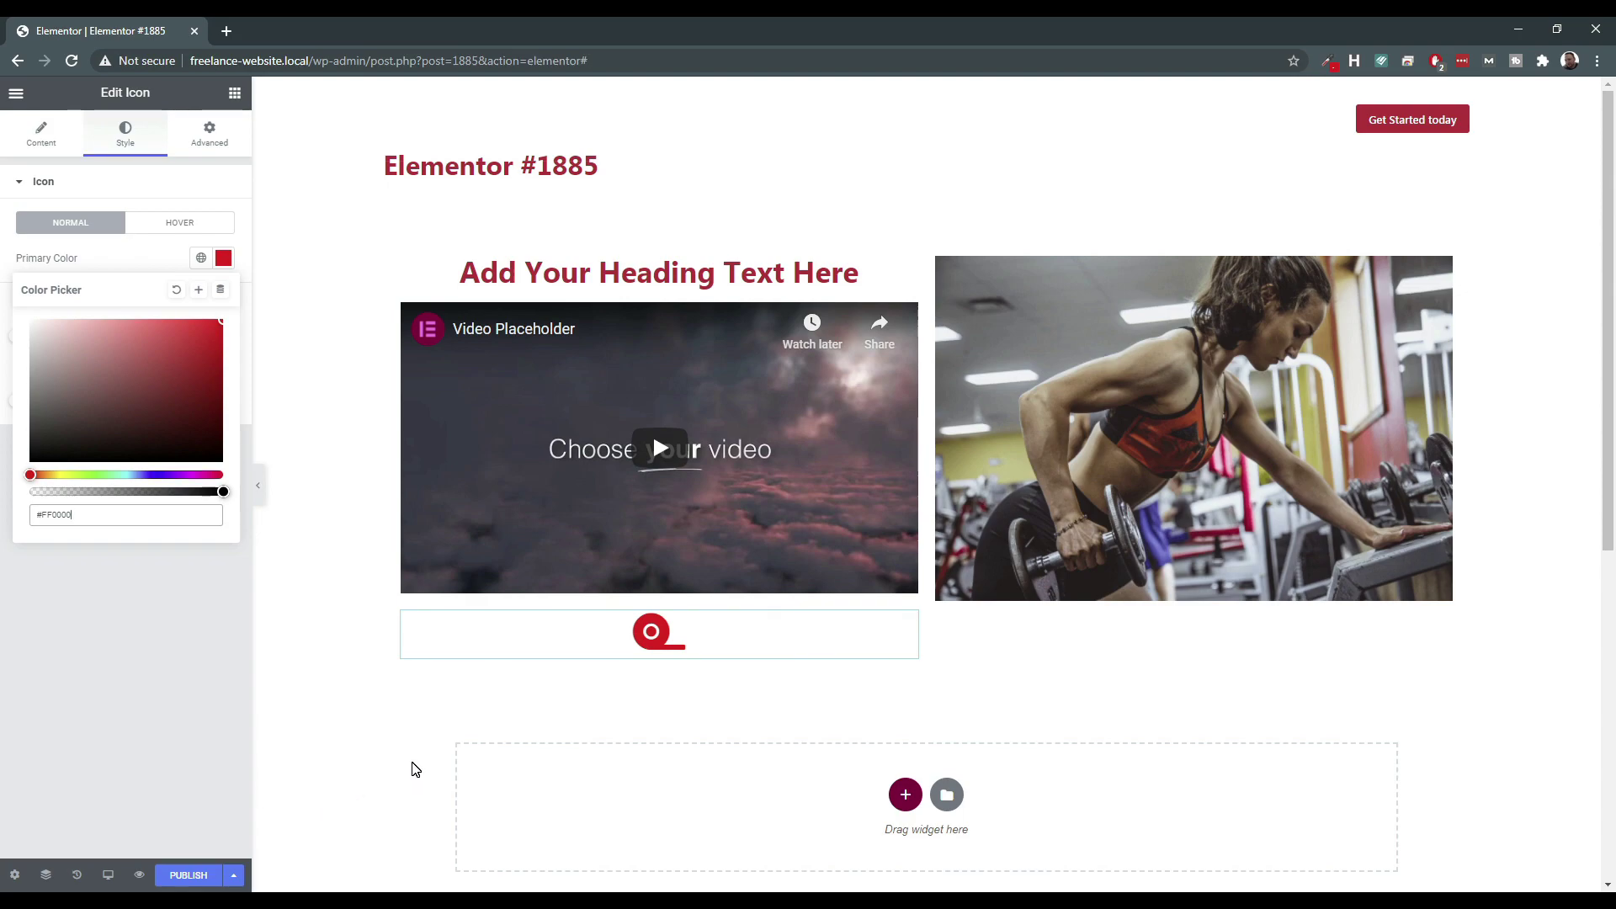
# Look over the page's general settings and its section structure in the Navigator.
pyautogui.click(15, 875)
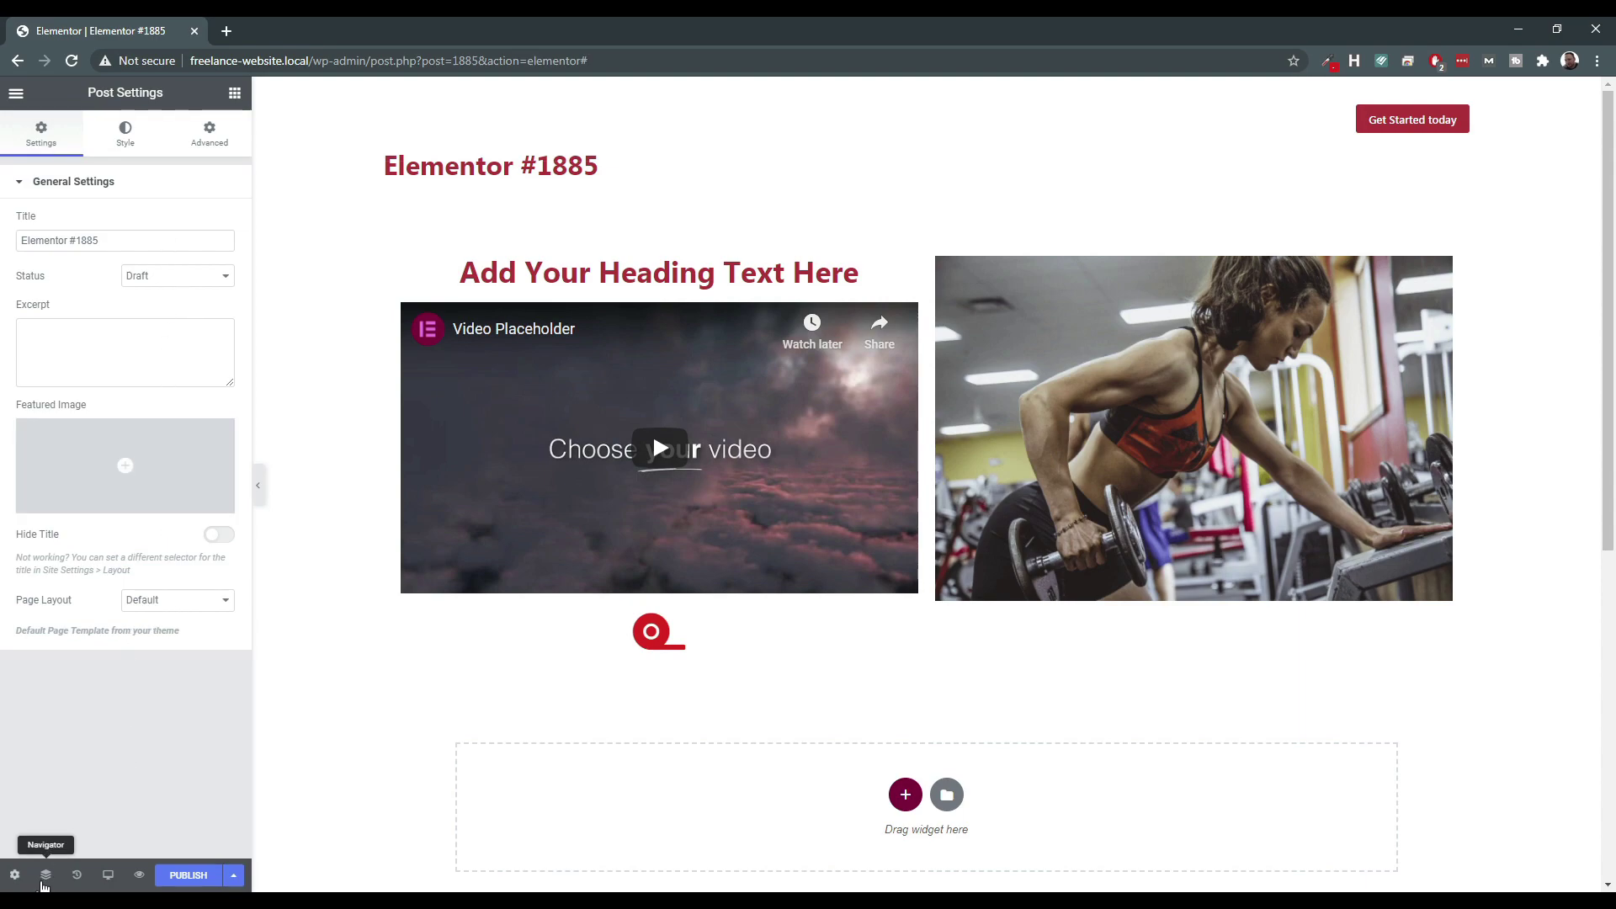
pyautogui.click(46, 874)
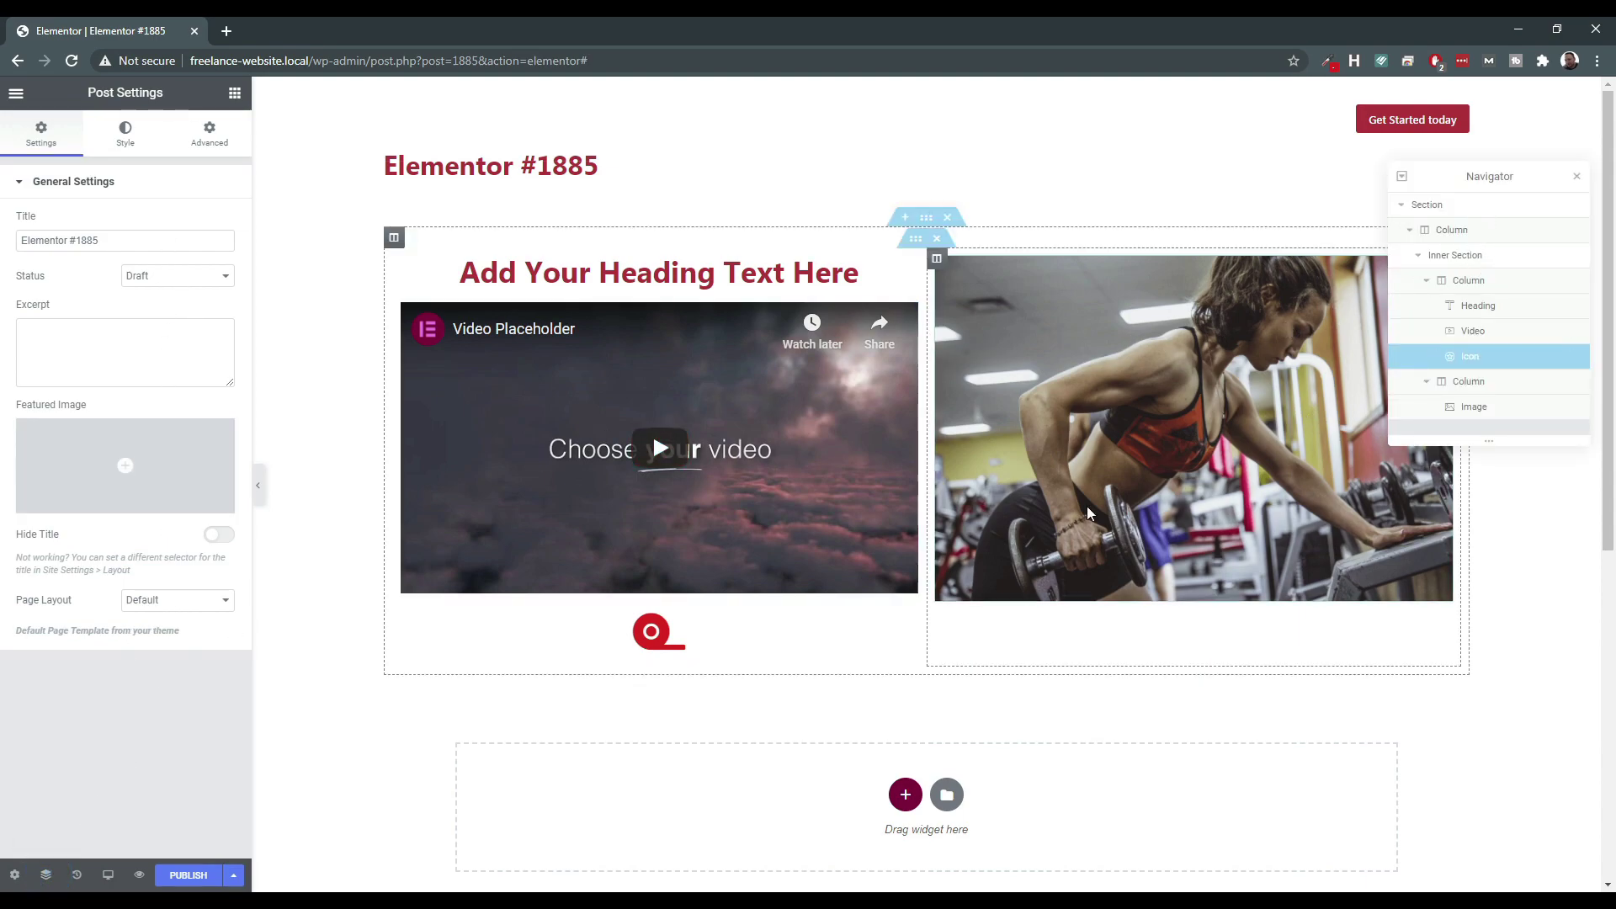
pyautogui.click(14, 875)
# Search the Finder for "page", then close the Finder and the Navigator.
pyautogui.click(18, 99)
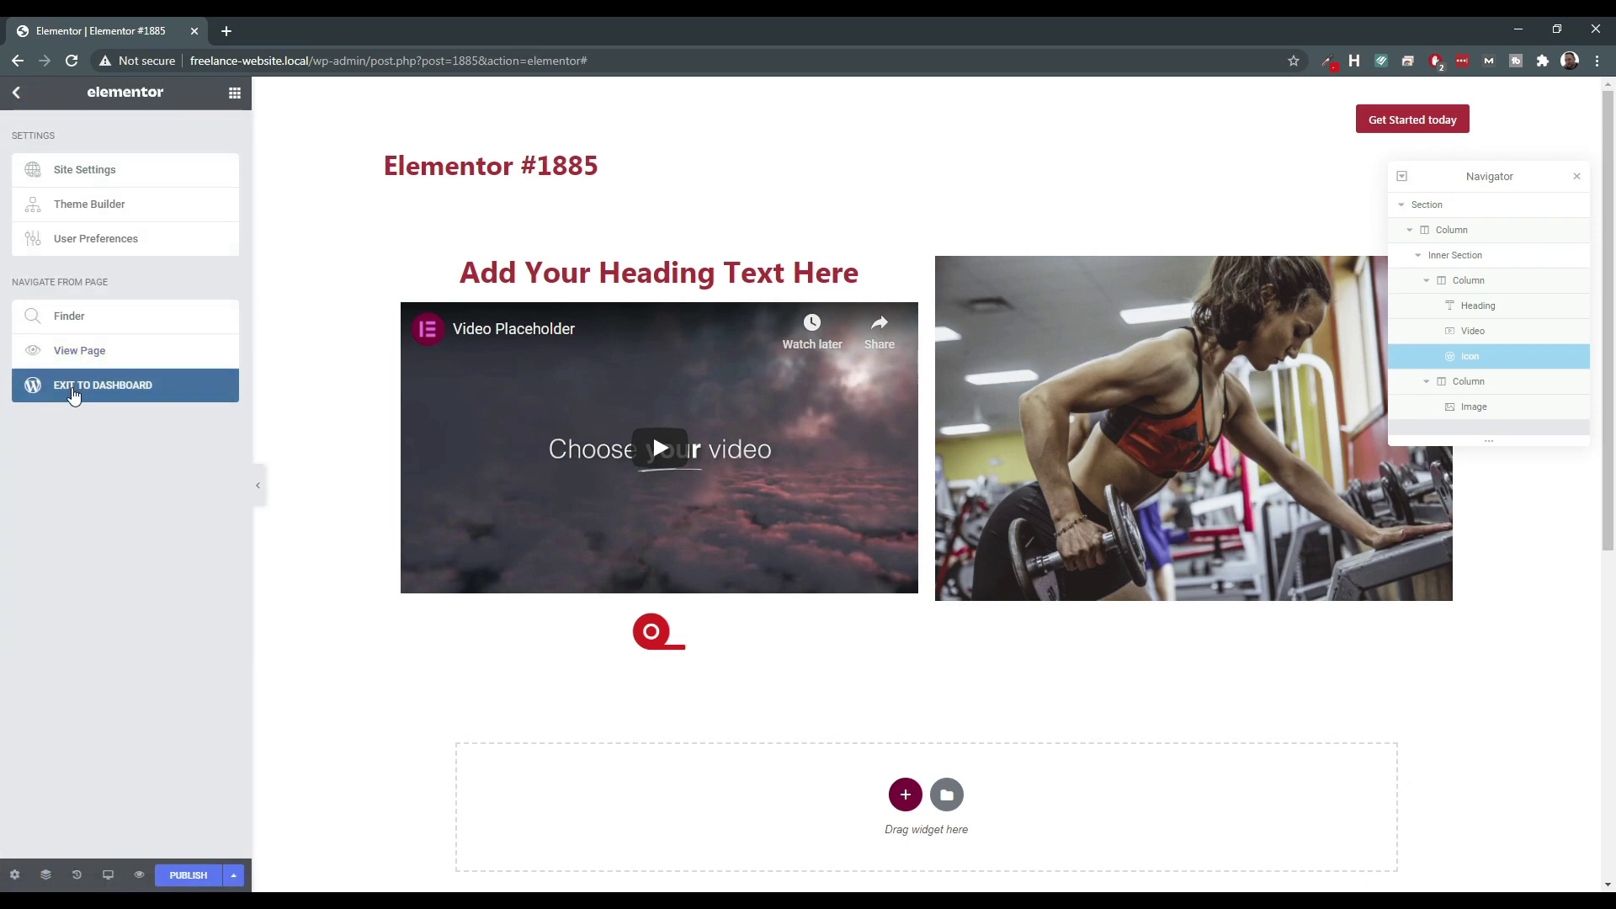
pyautogui.click(82, 315)
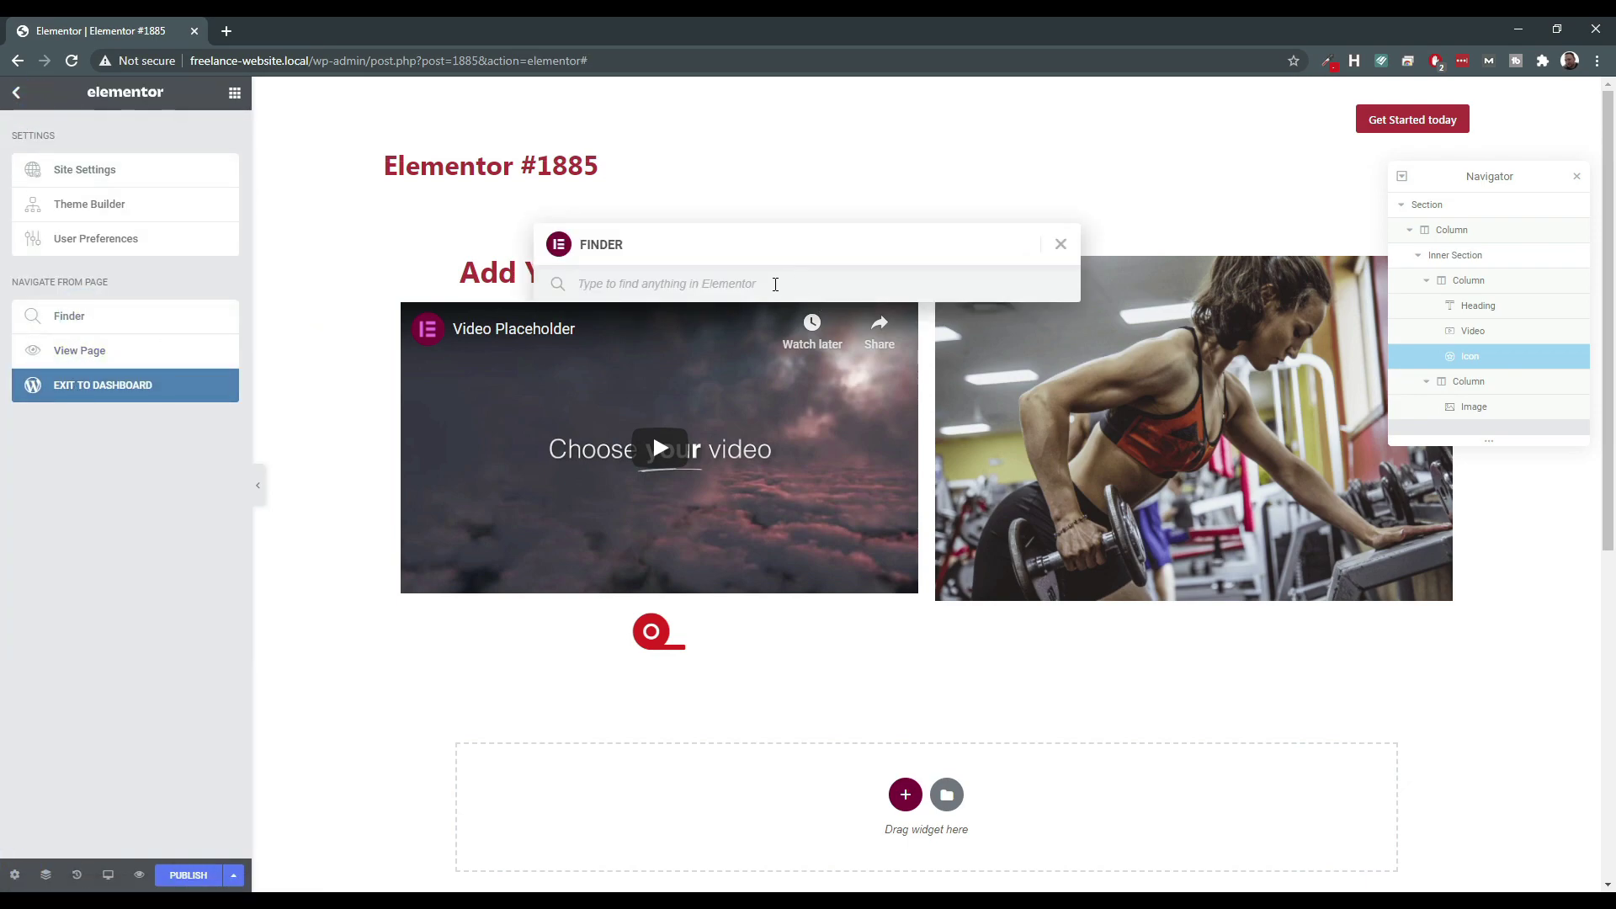
pyautogui.write('page')
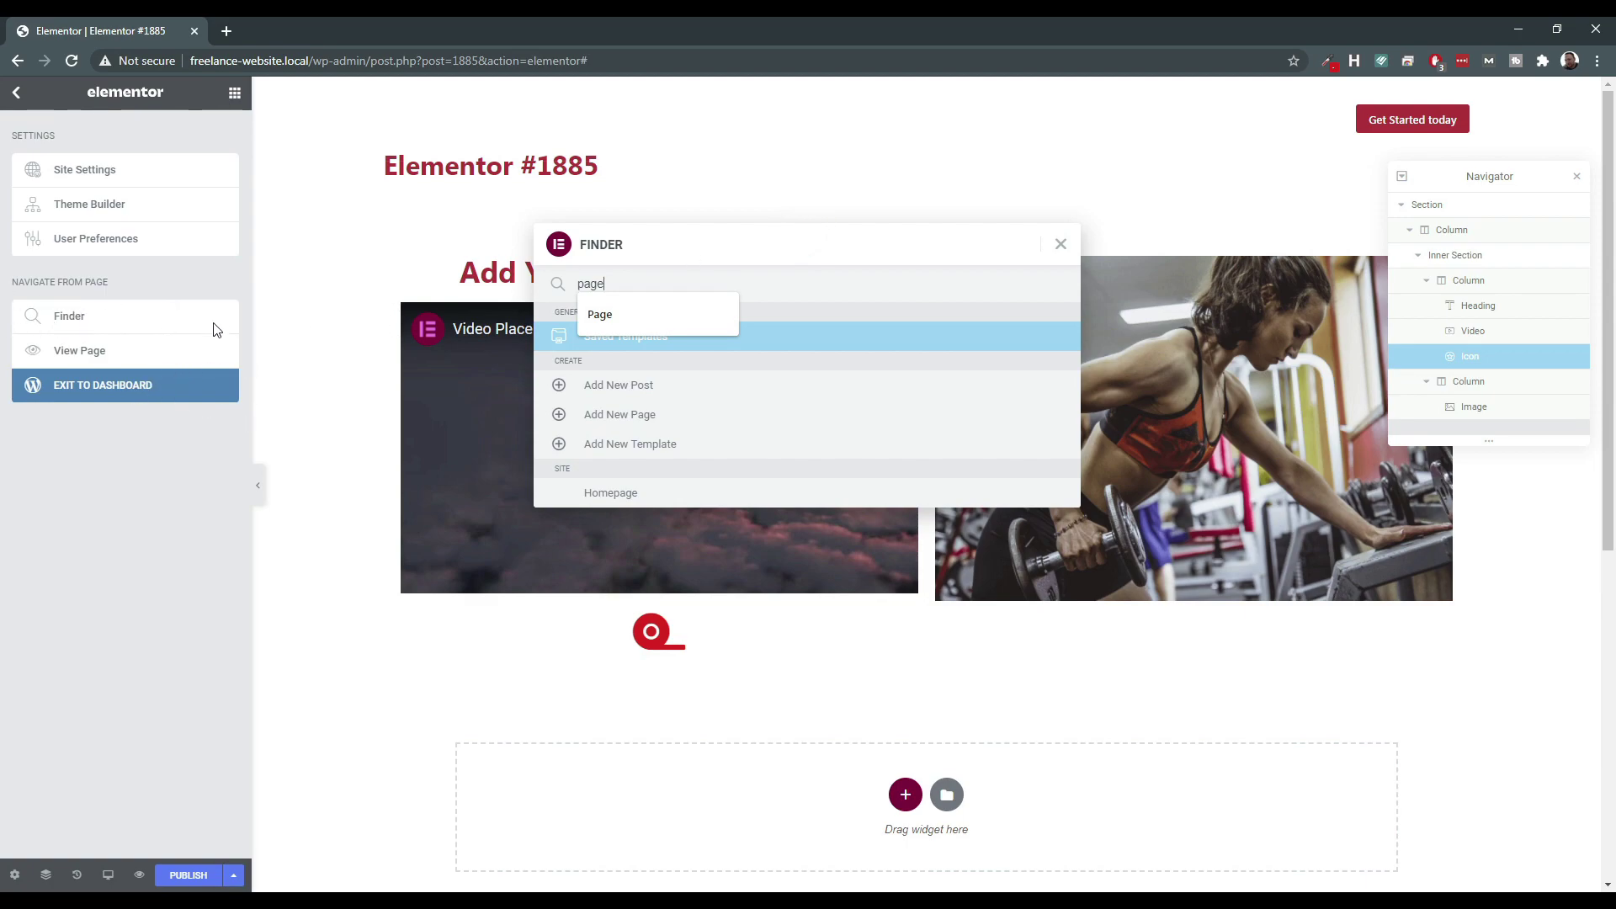
pyautogui.click(1060, 244)
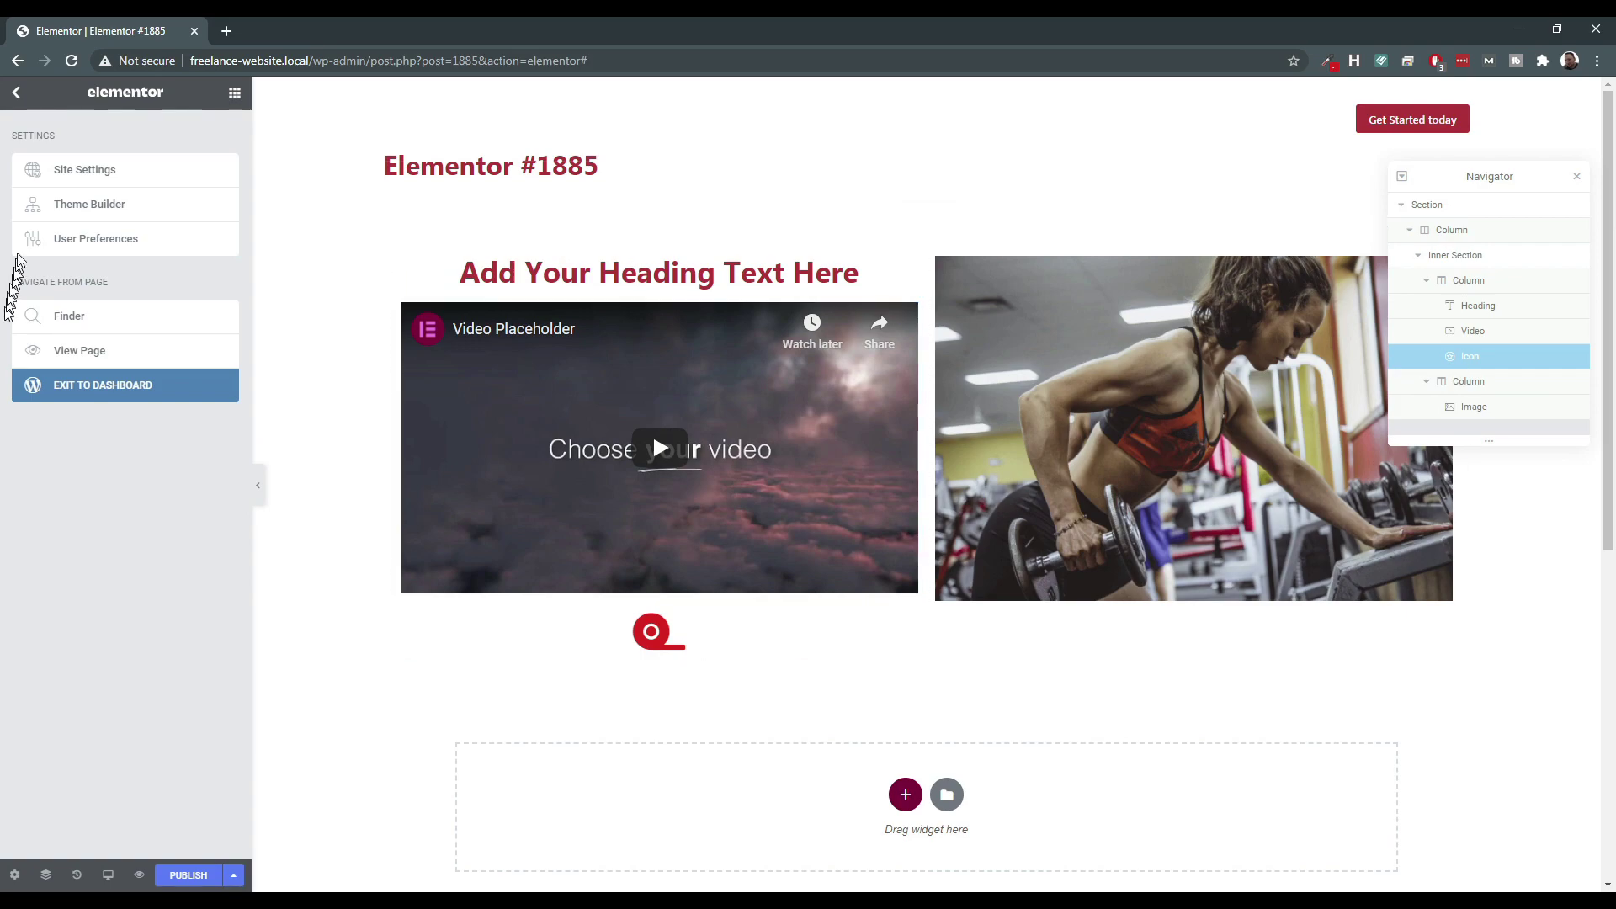
pyautogui.click(1577, 180)
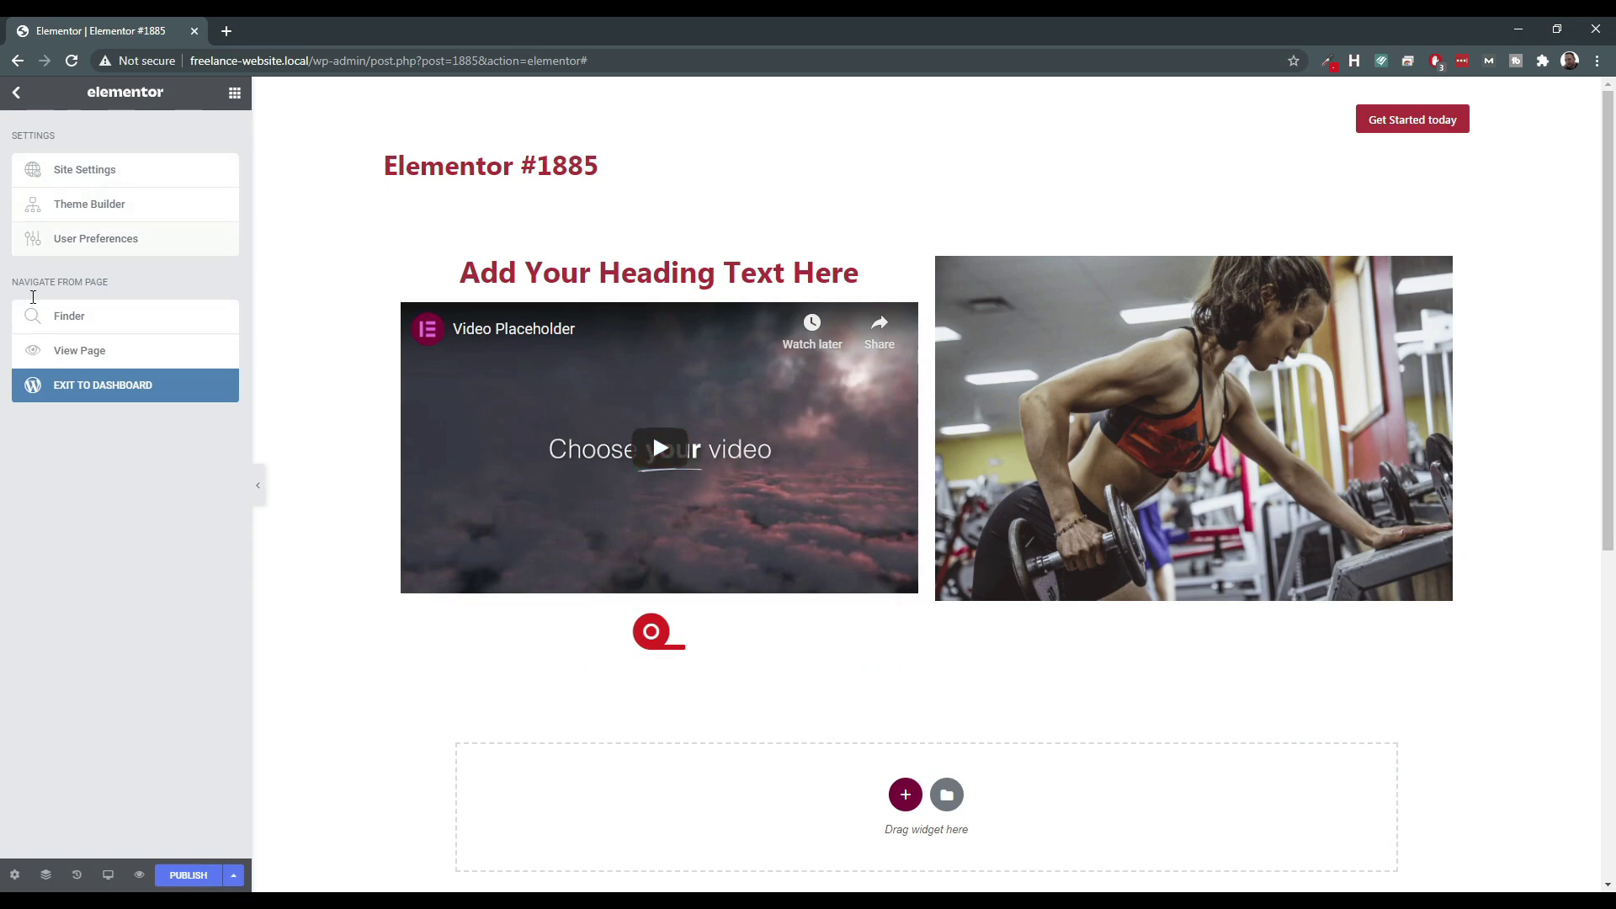
# Review the post settings, the widget list and the draft and template saving options.
pyautogui.click(14, 874)
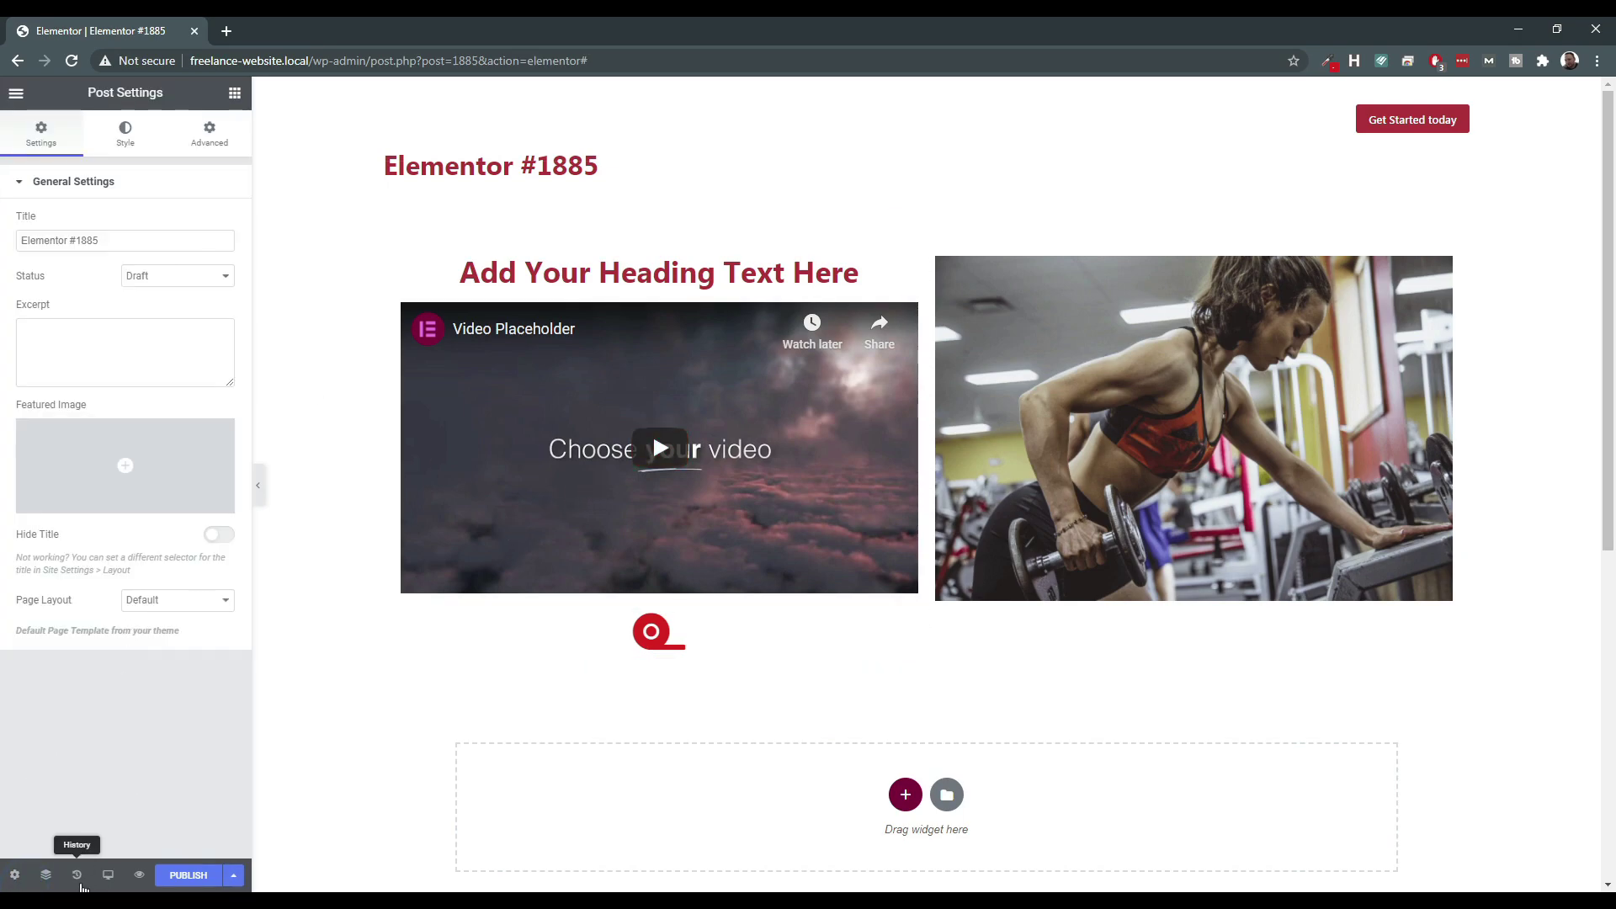
pyautogui.click(235, 93)
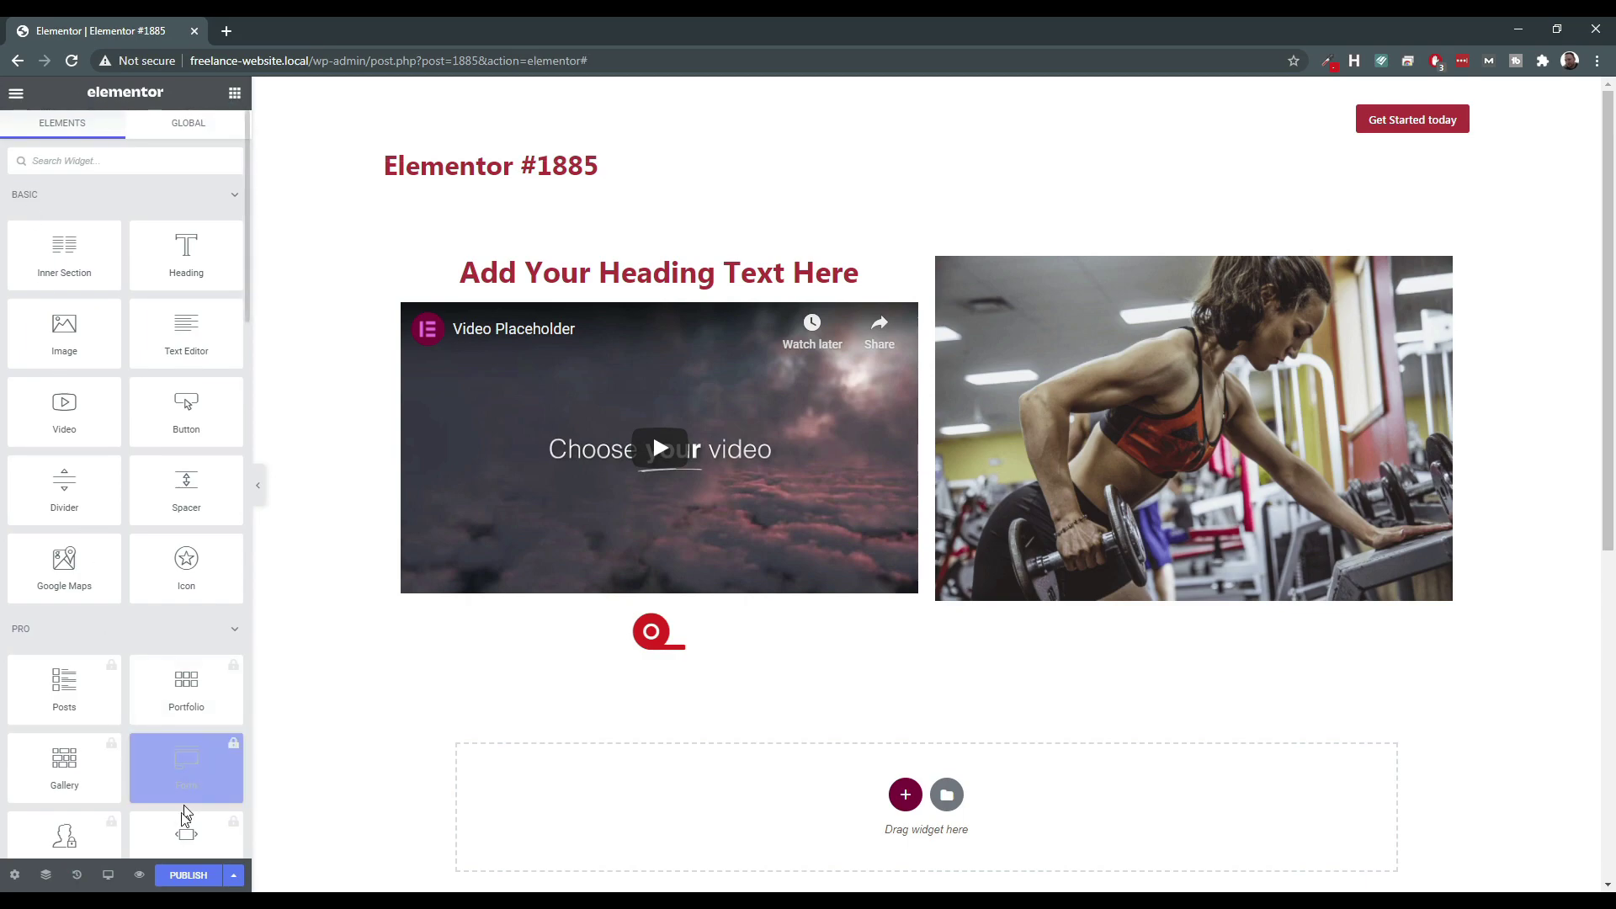
pyautogui.click(233, 875)
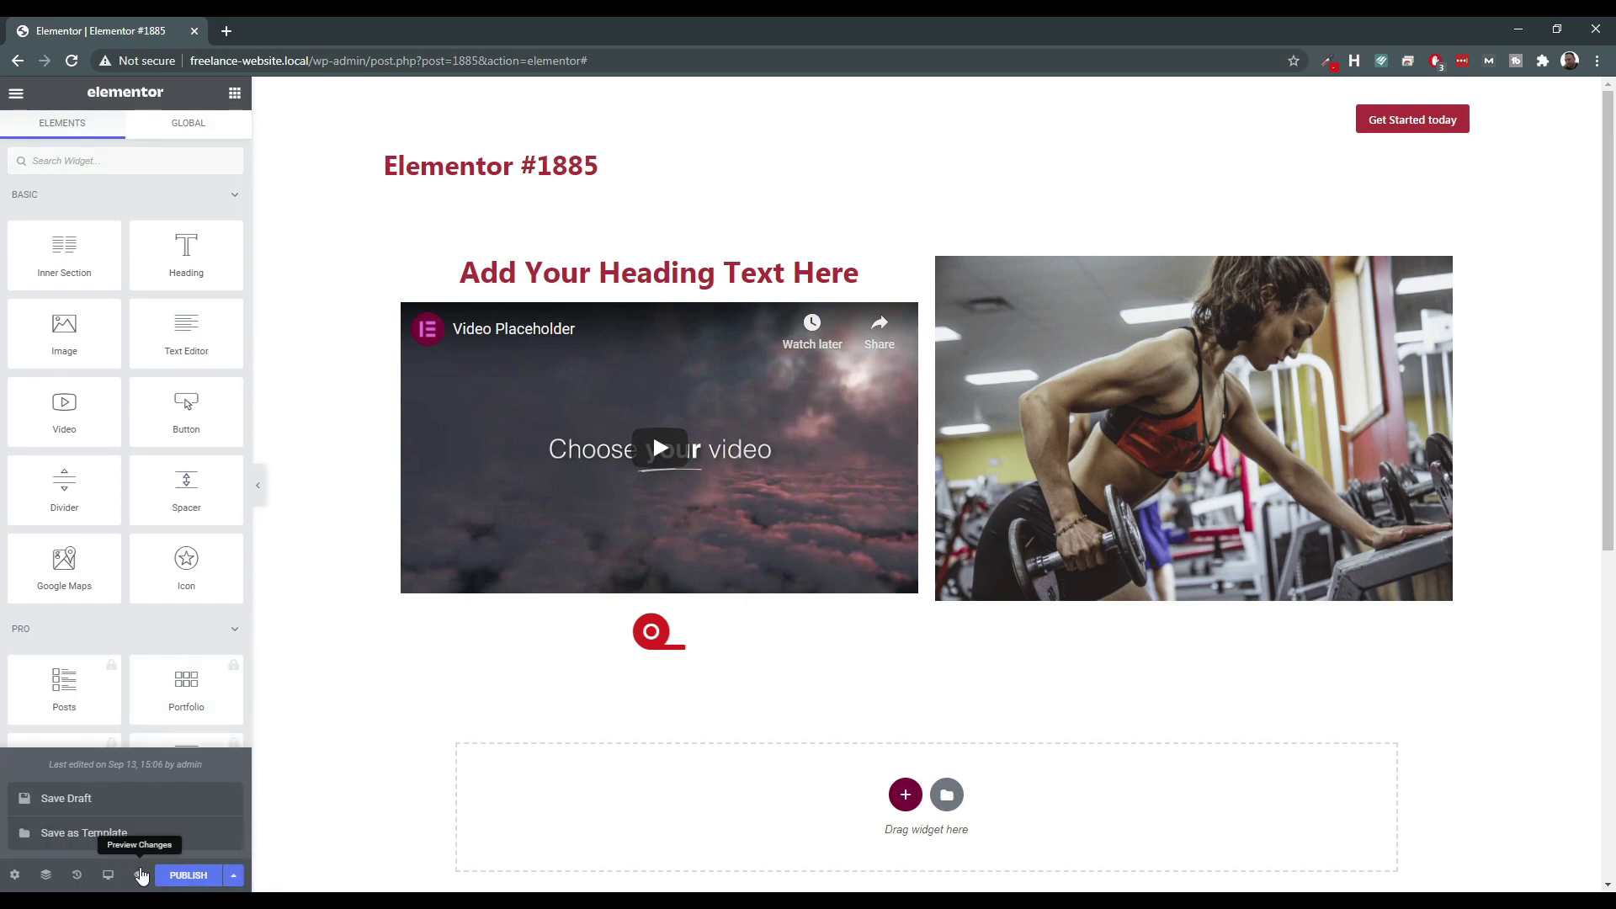
pyautogui.click(14, 876)
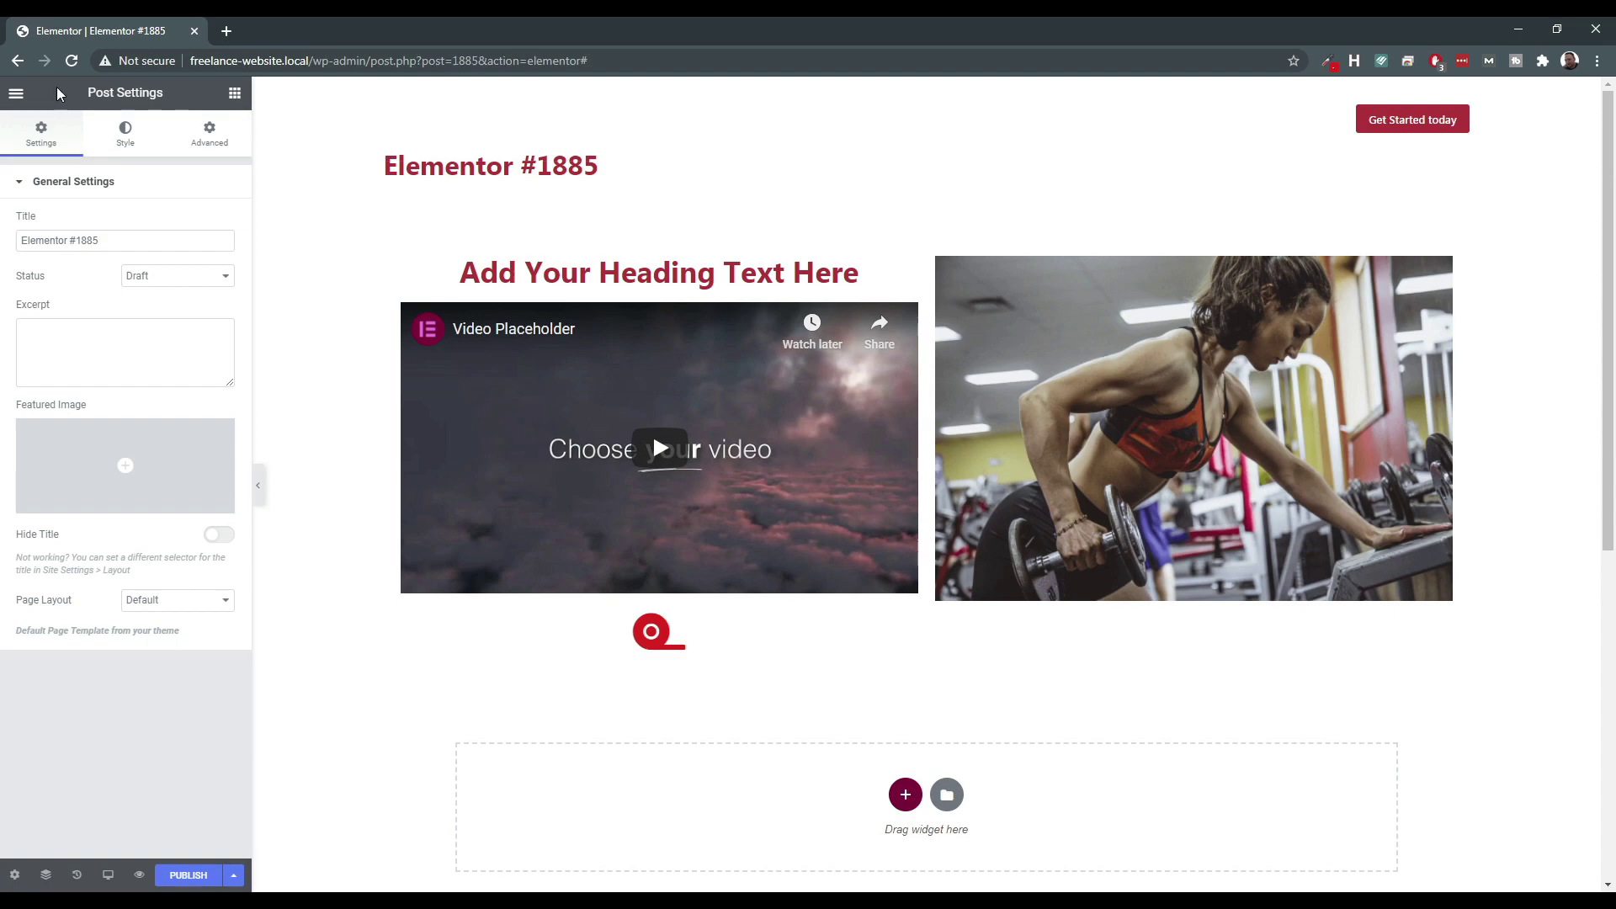
# Exit Elementor to the WordPress dashboard without saving, dismiss the block editor welcome guide and go to the pages list.
pyautogui.click(14, 93)
pyautogui.click(130, 386)
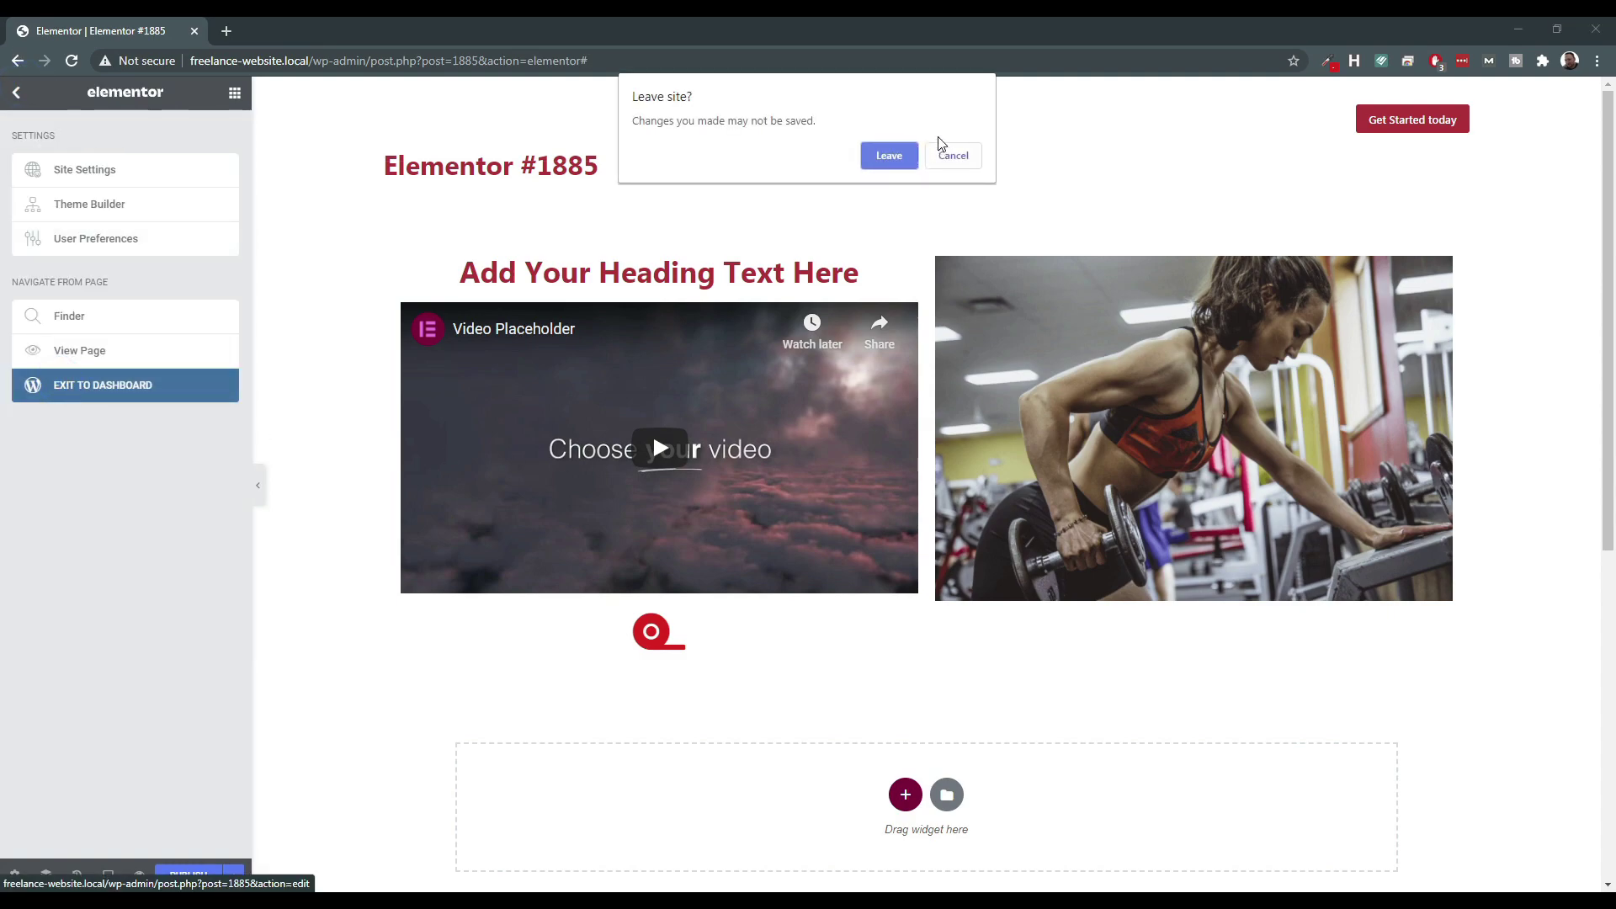
pyautogui.click(912, 155)
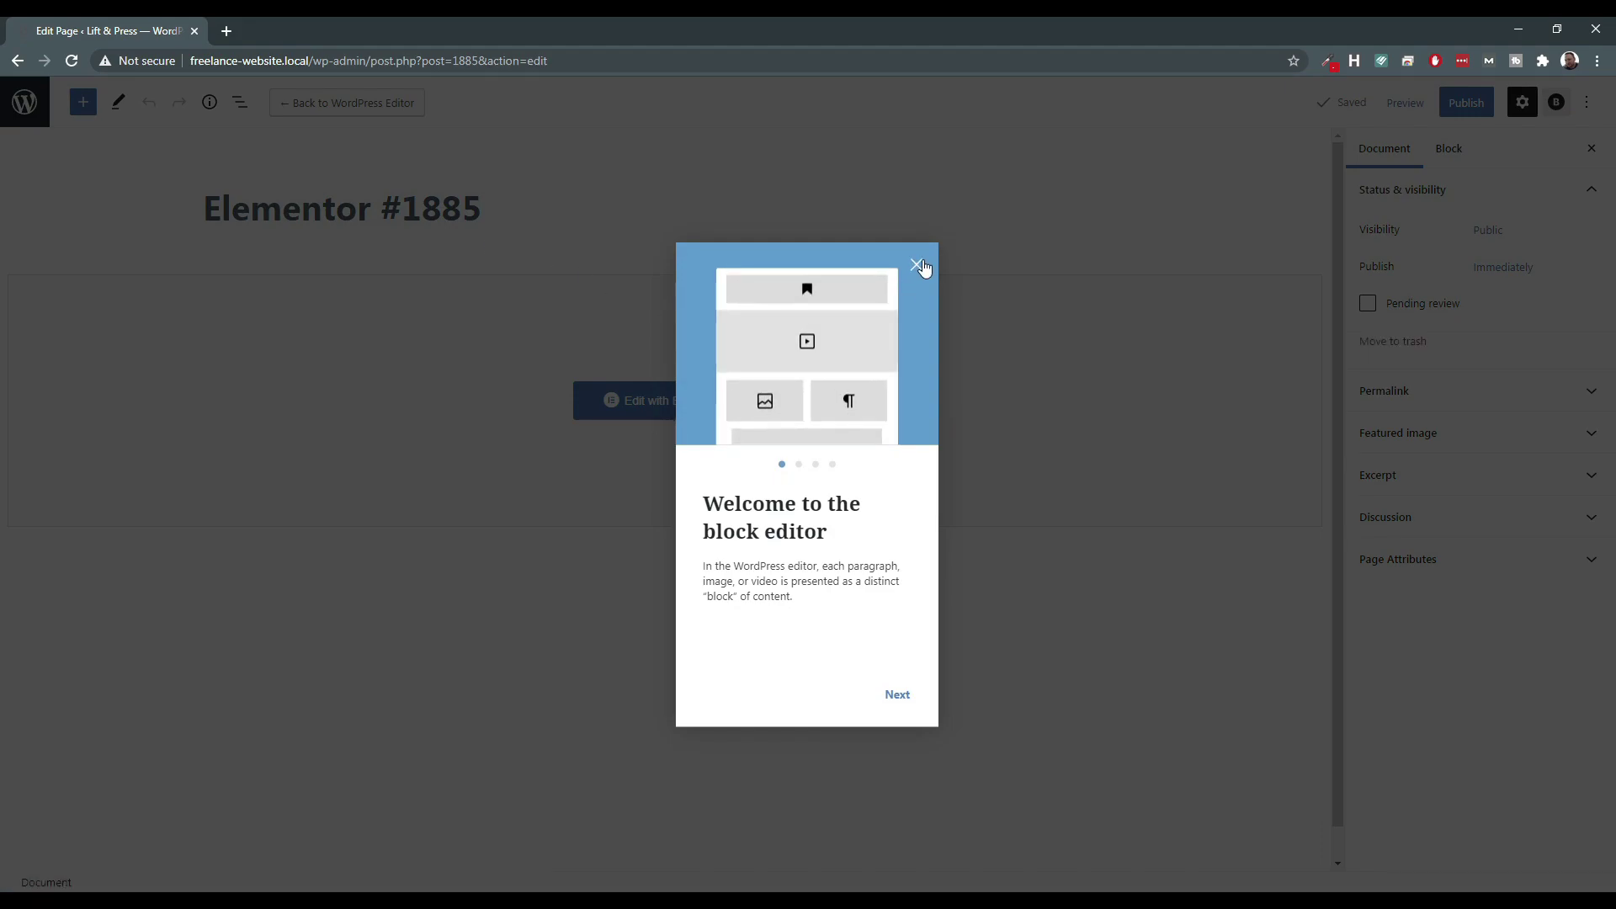
pyautogui.click(922, 266)
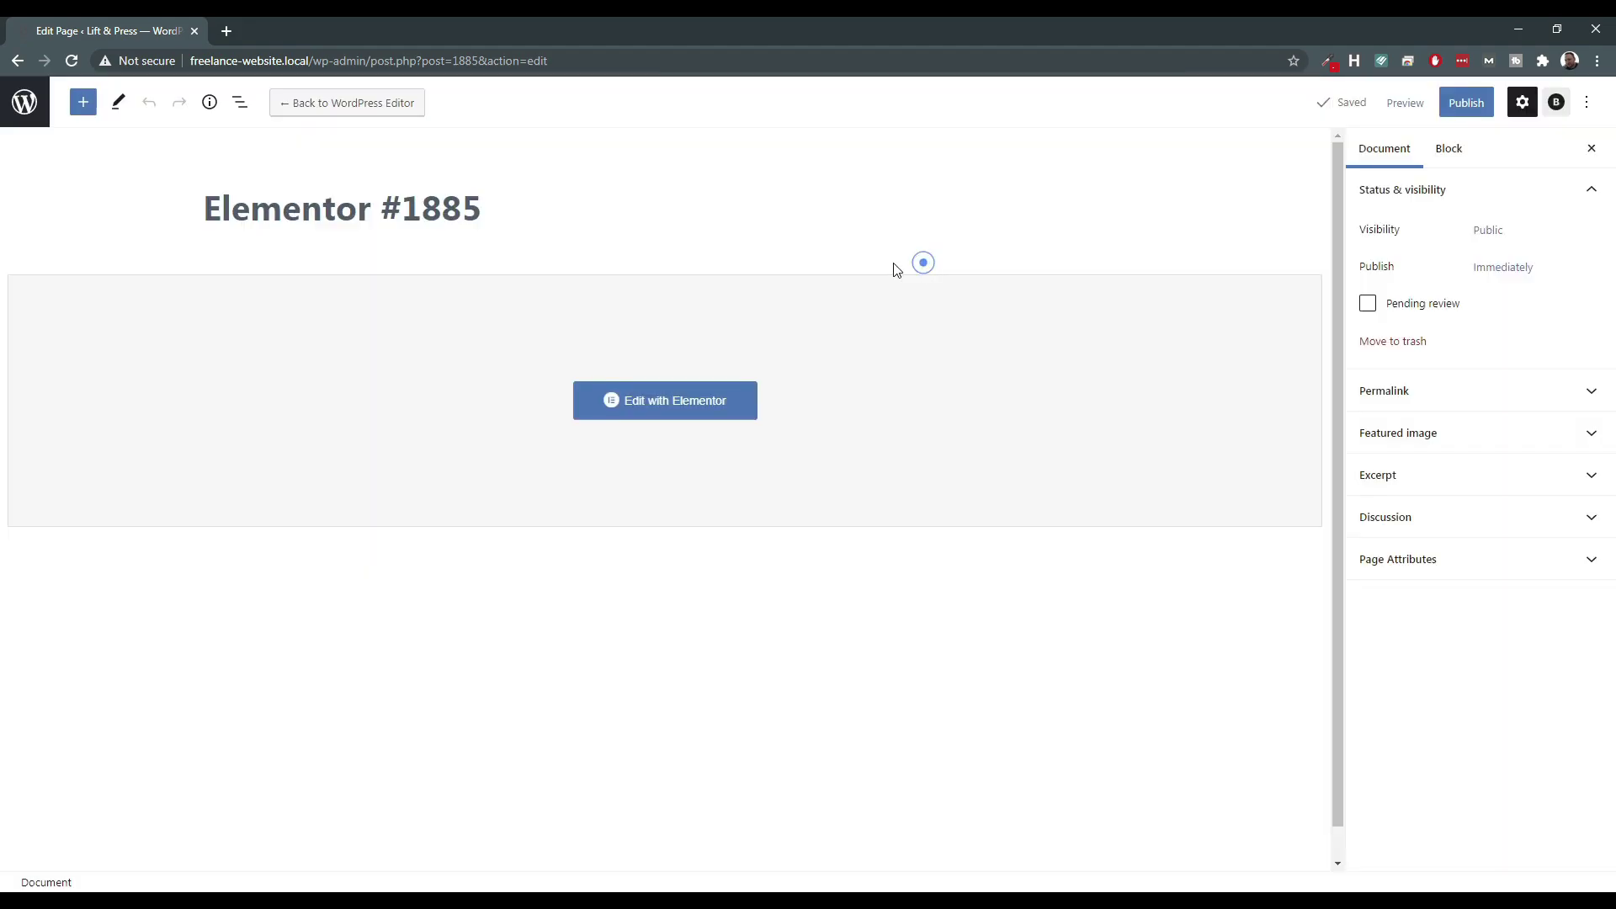
pyautogui.click(26, 102)
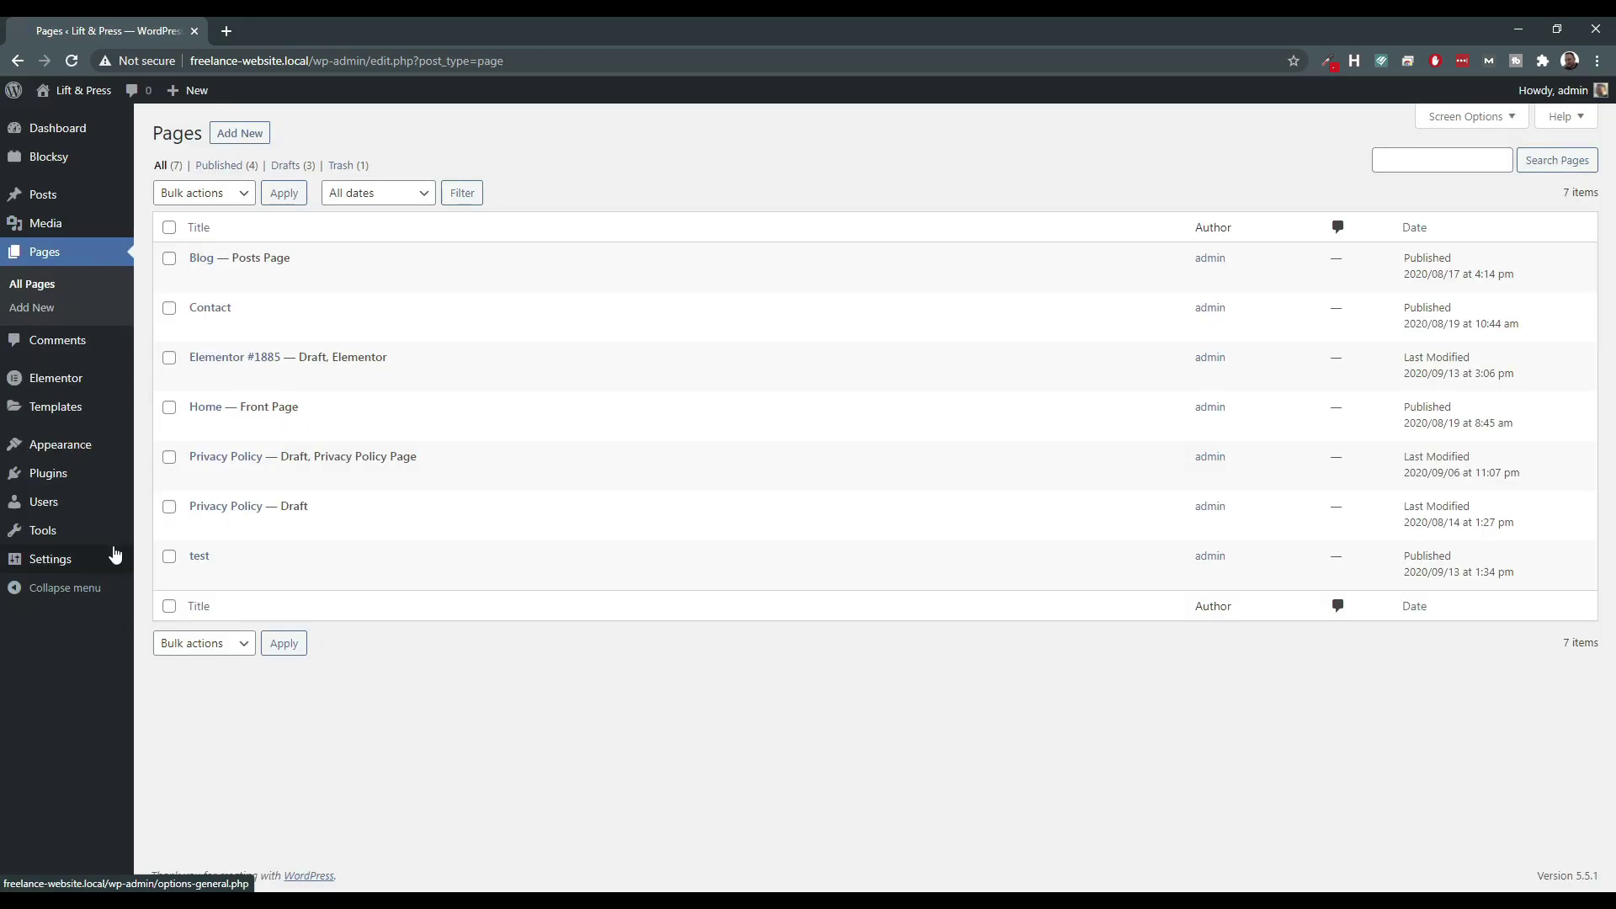
# Deactivate the Elementor plugin, skipping the feedback, and activate Beaver Builder Plugin (Lite Version).
pyautogui.click(42, 474)
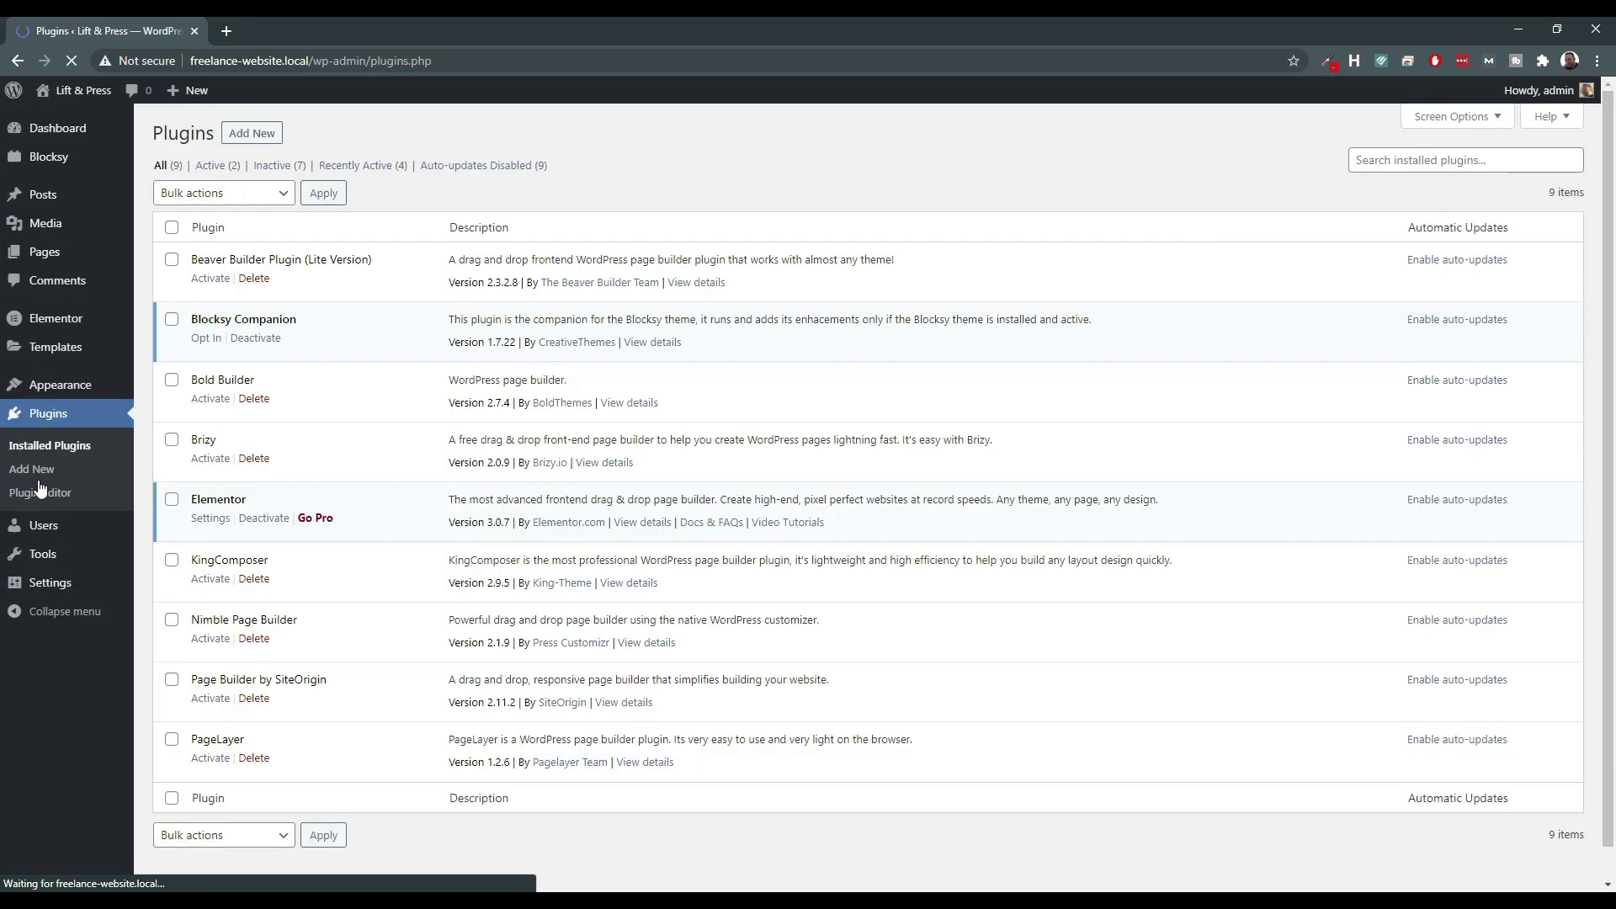
pyautogui.click(264, 518)
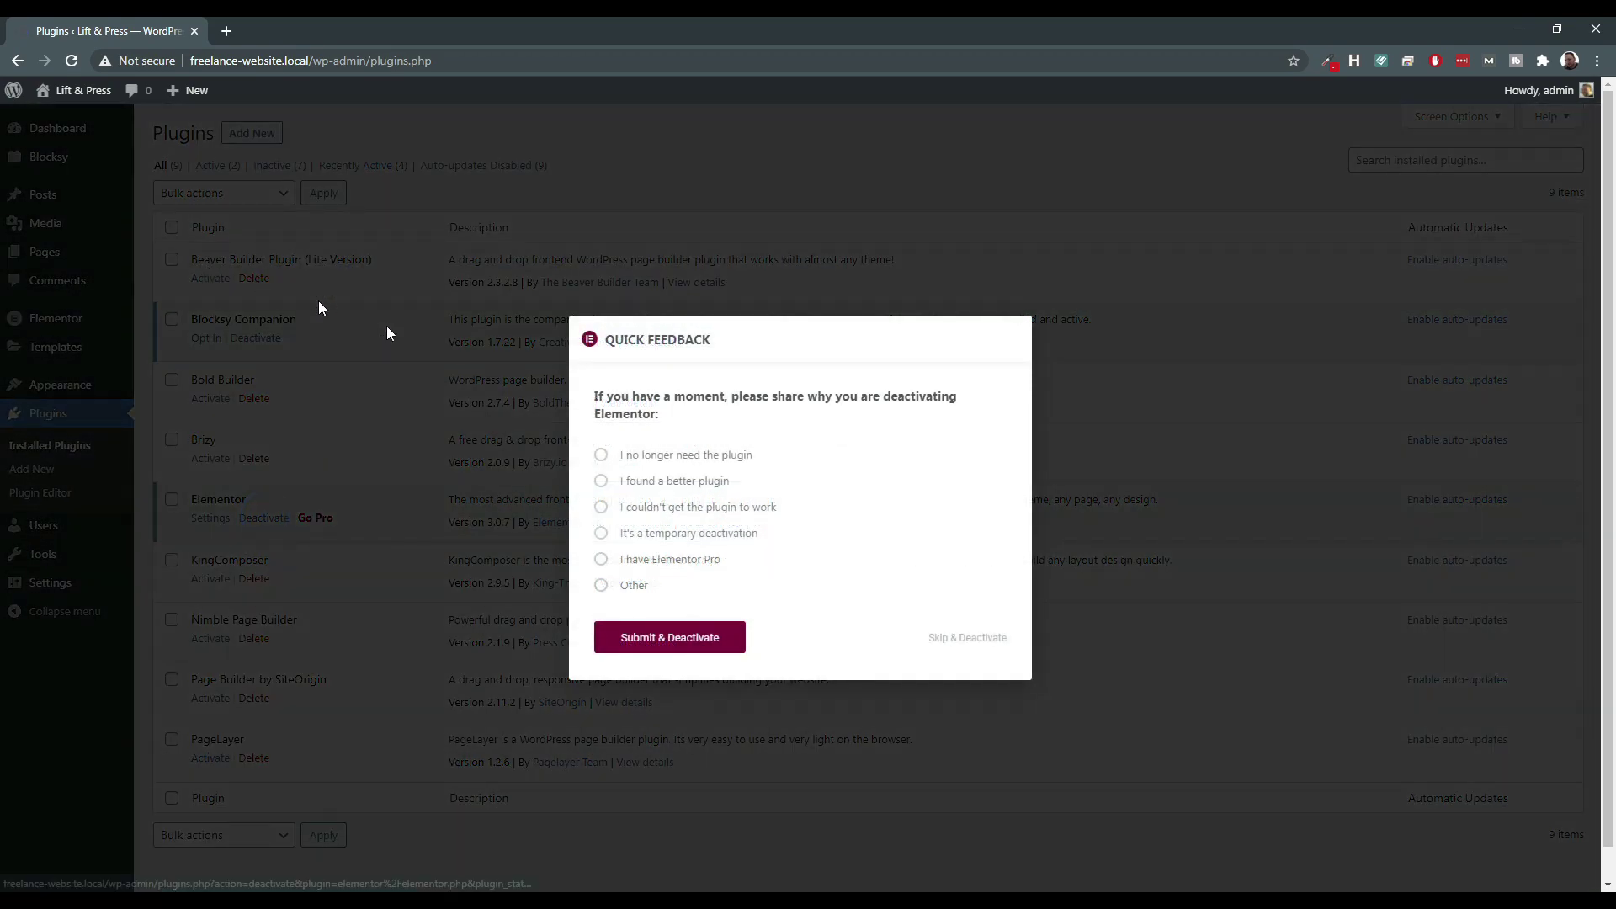
pyautogui.click(991, 641)
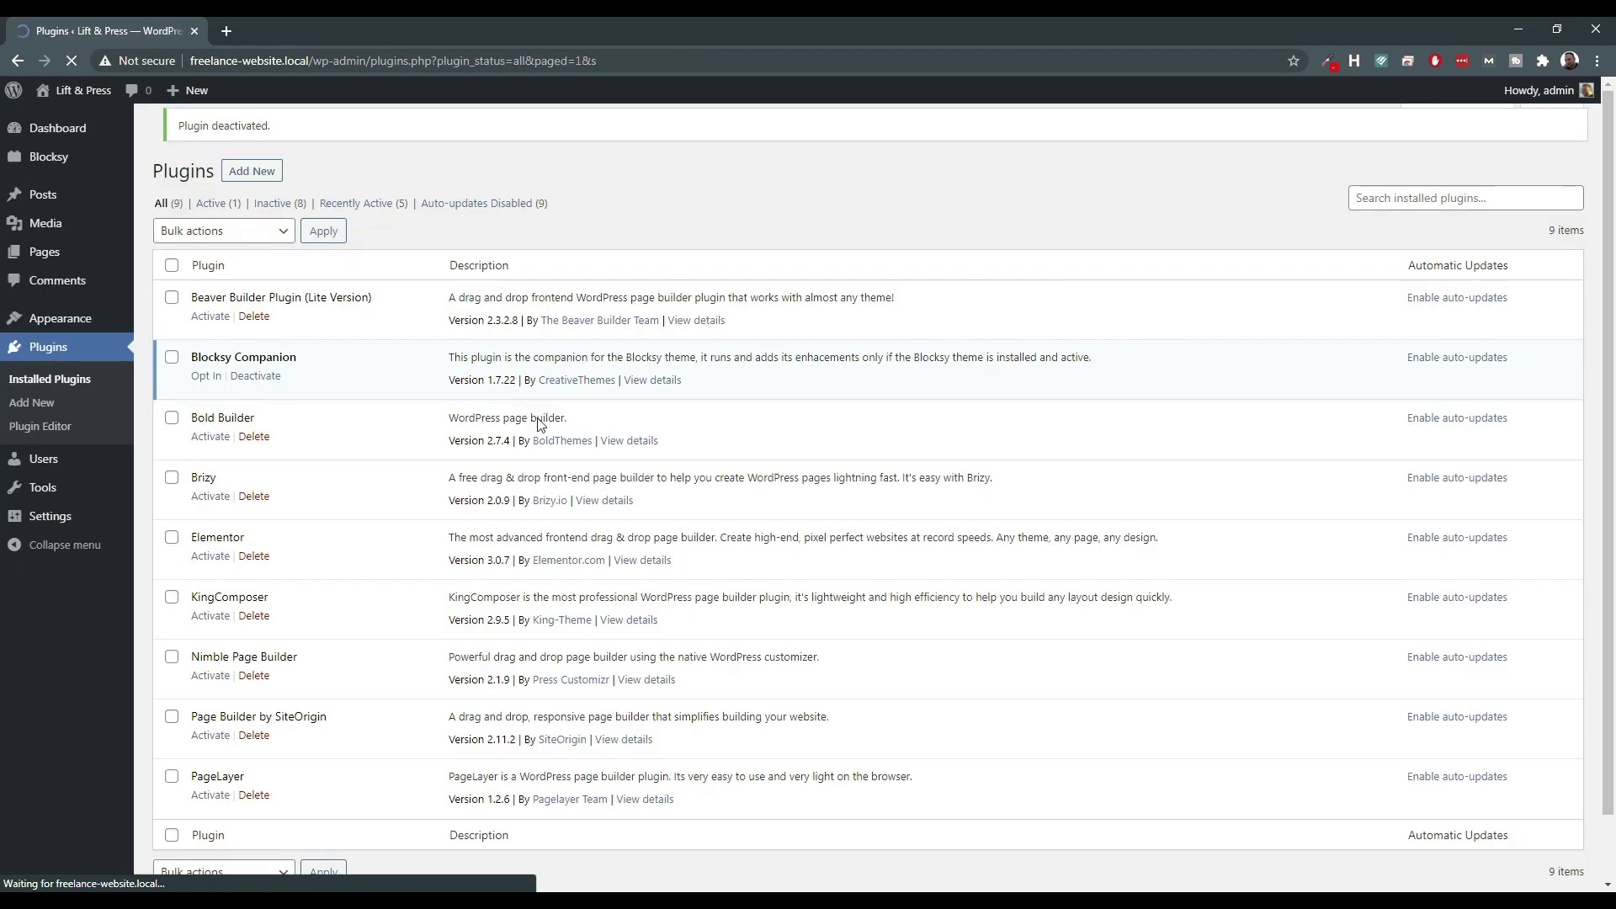
pyautogui.click(212, 329)
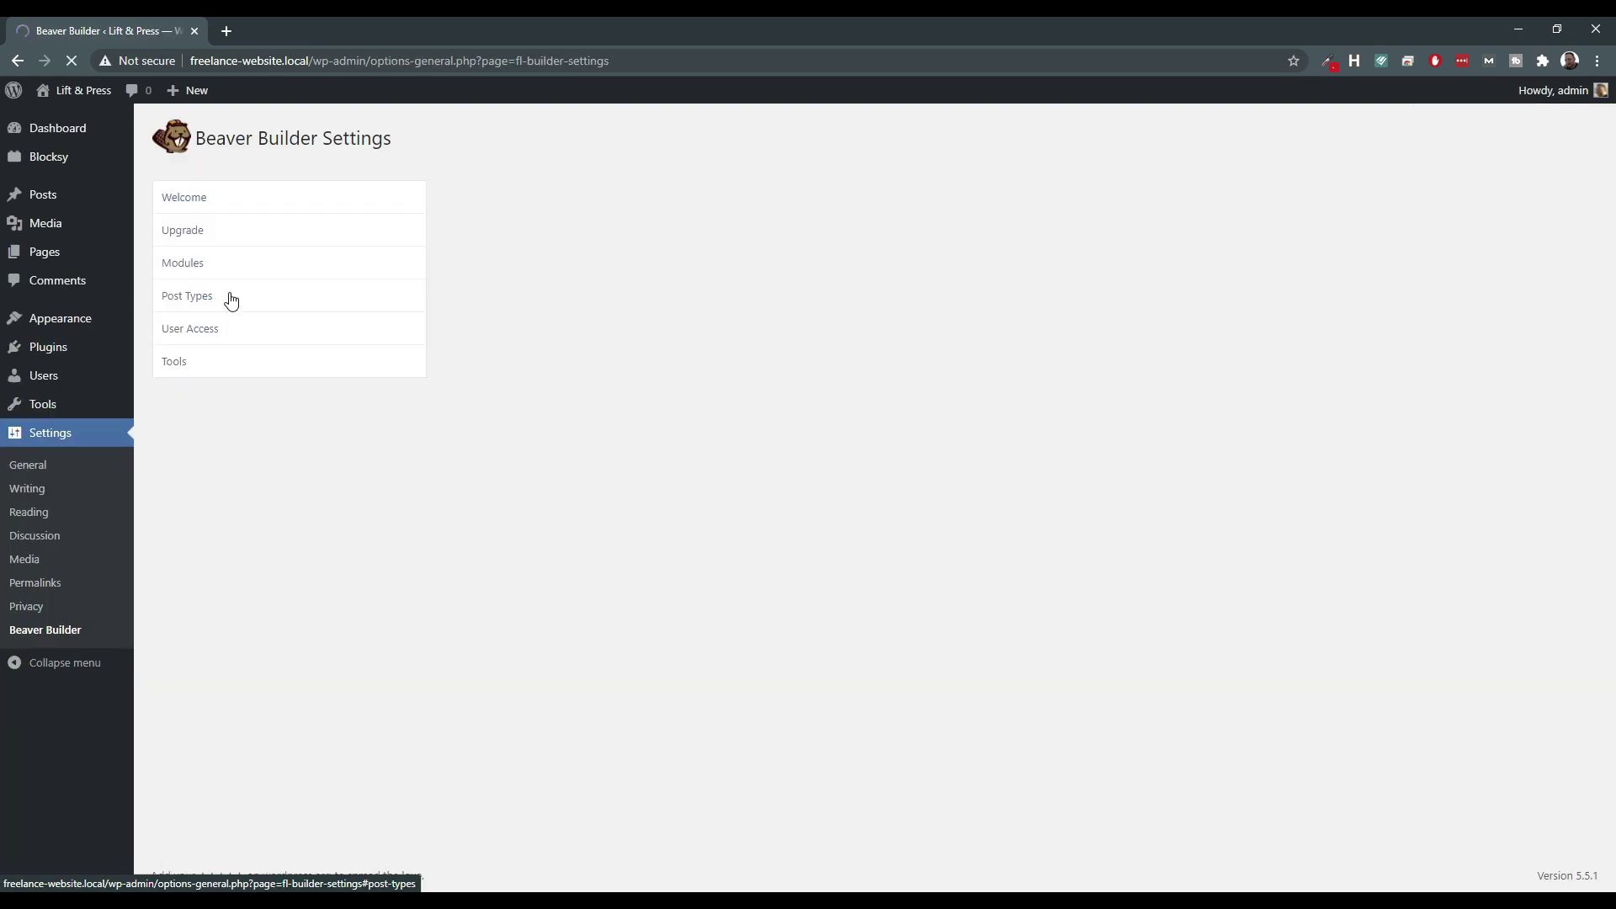
# Look over the Beaver Builder welcome information and open the list of all pages.
pyautogui.scroll(-2, 715, 495)
pyautogui.scroll(2, 606, 423)
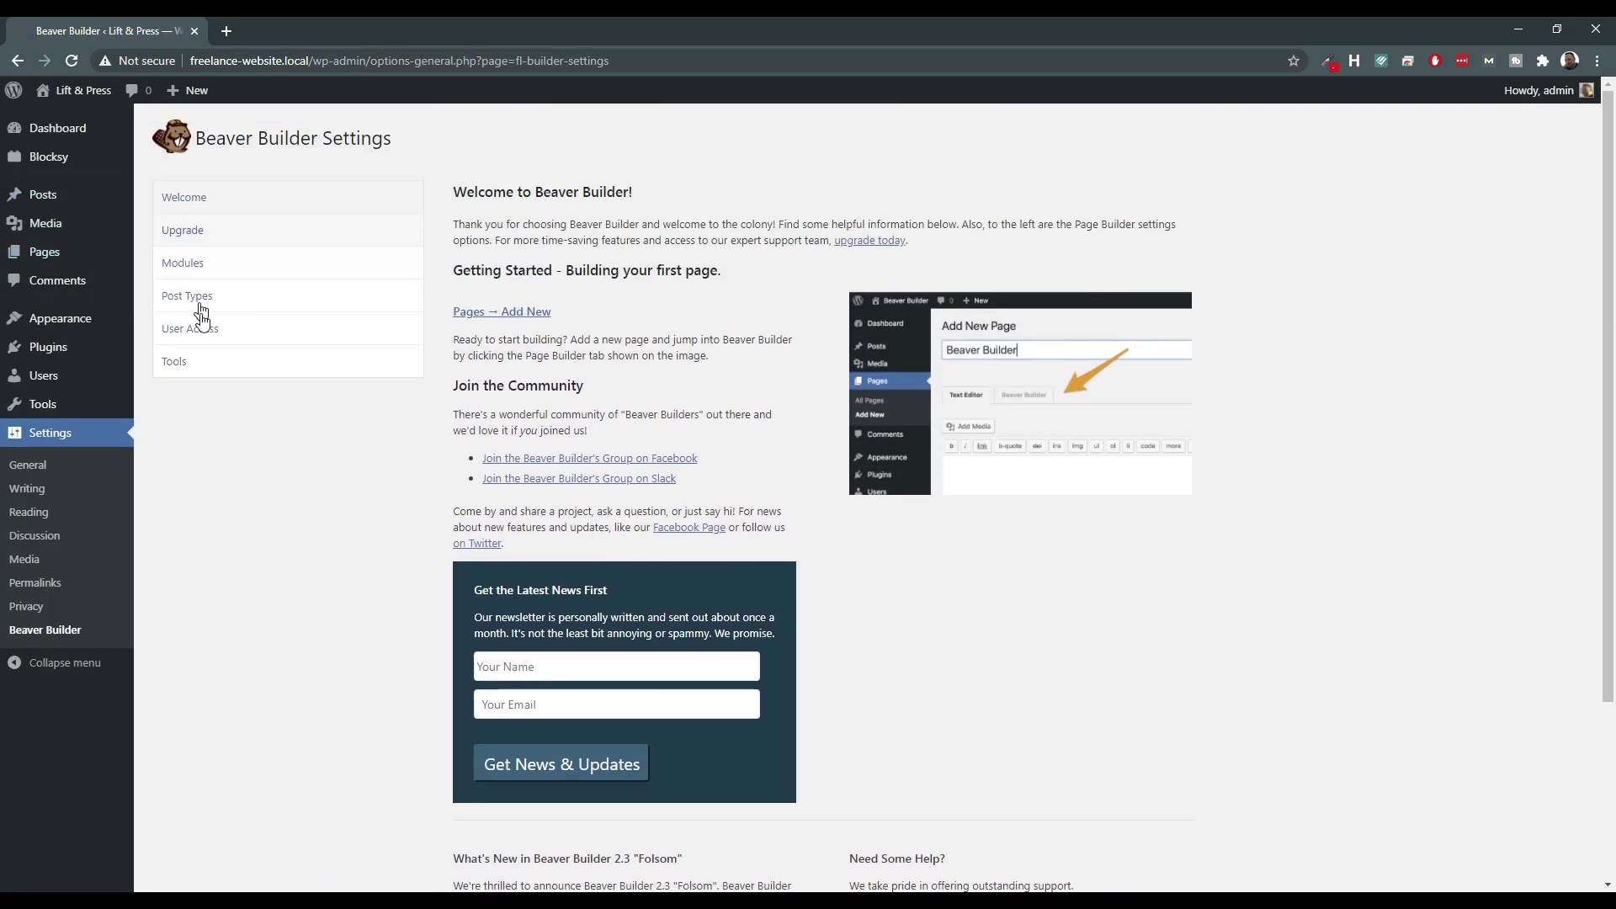
pyautogui.moveTo(38, 258)
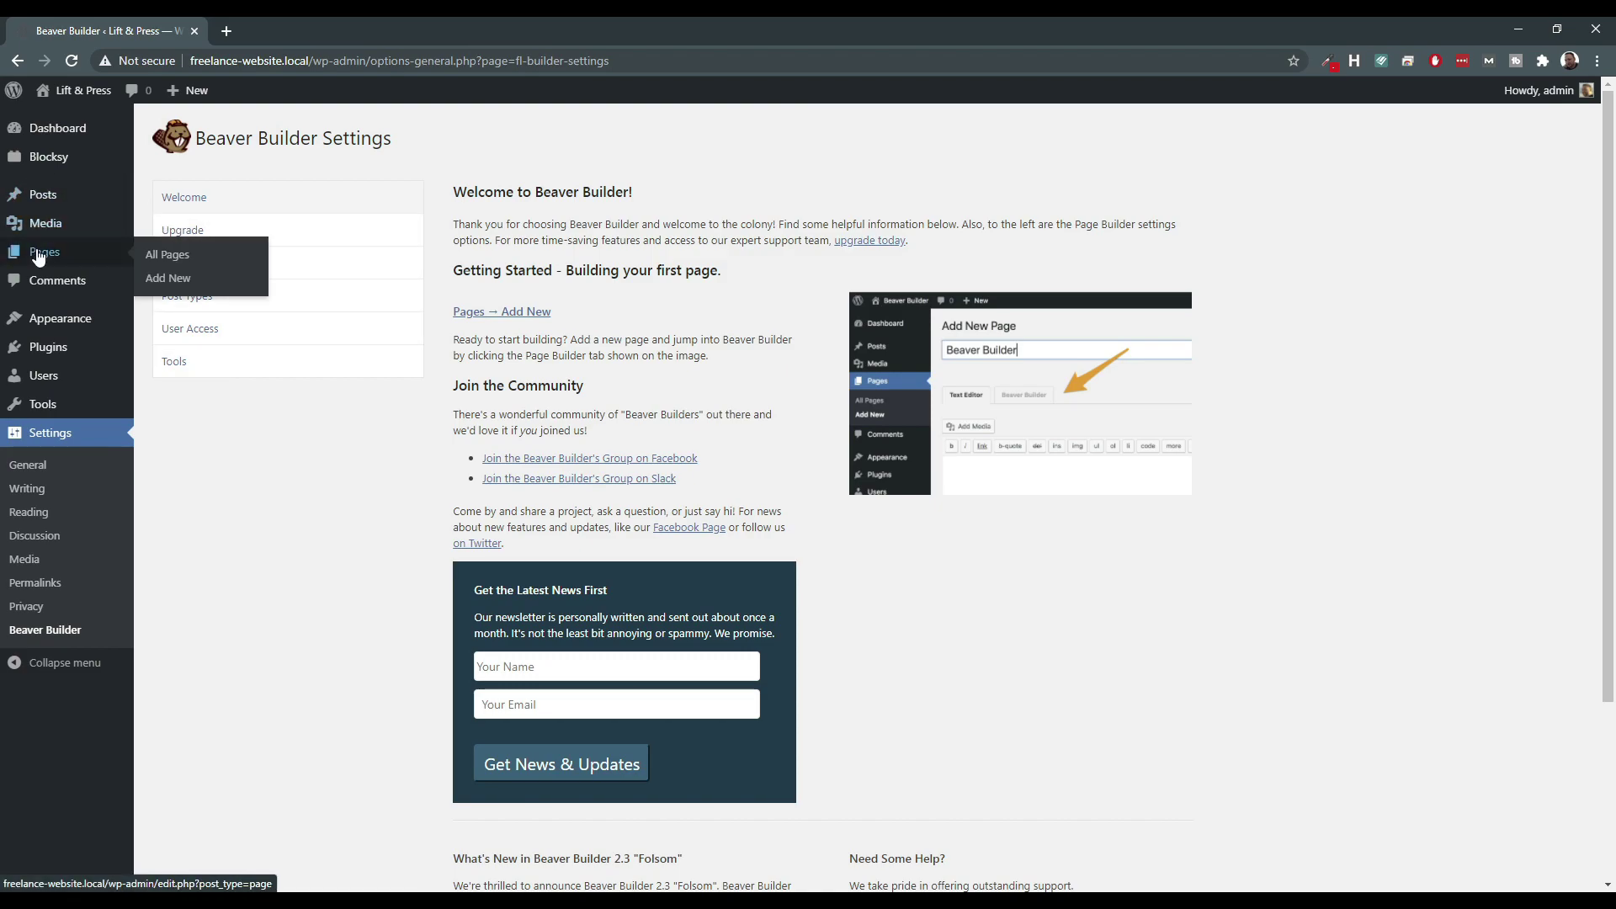
pyautogui.click(171, 265)
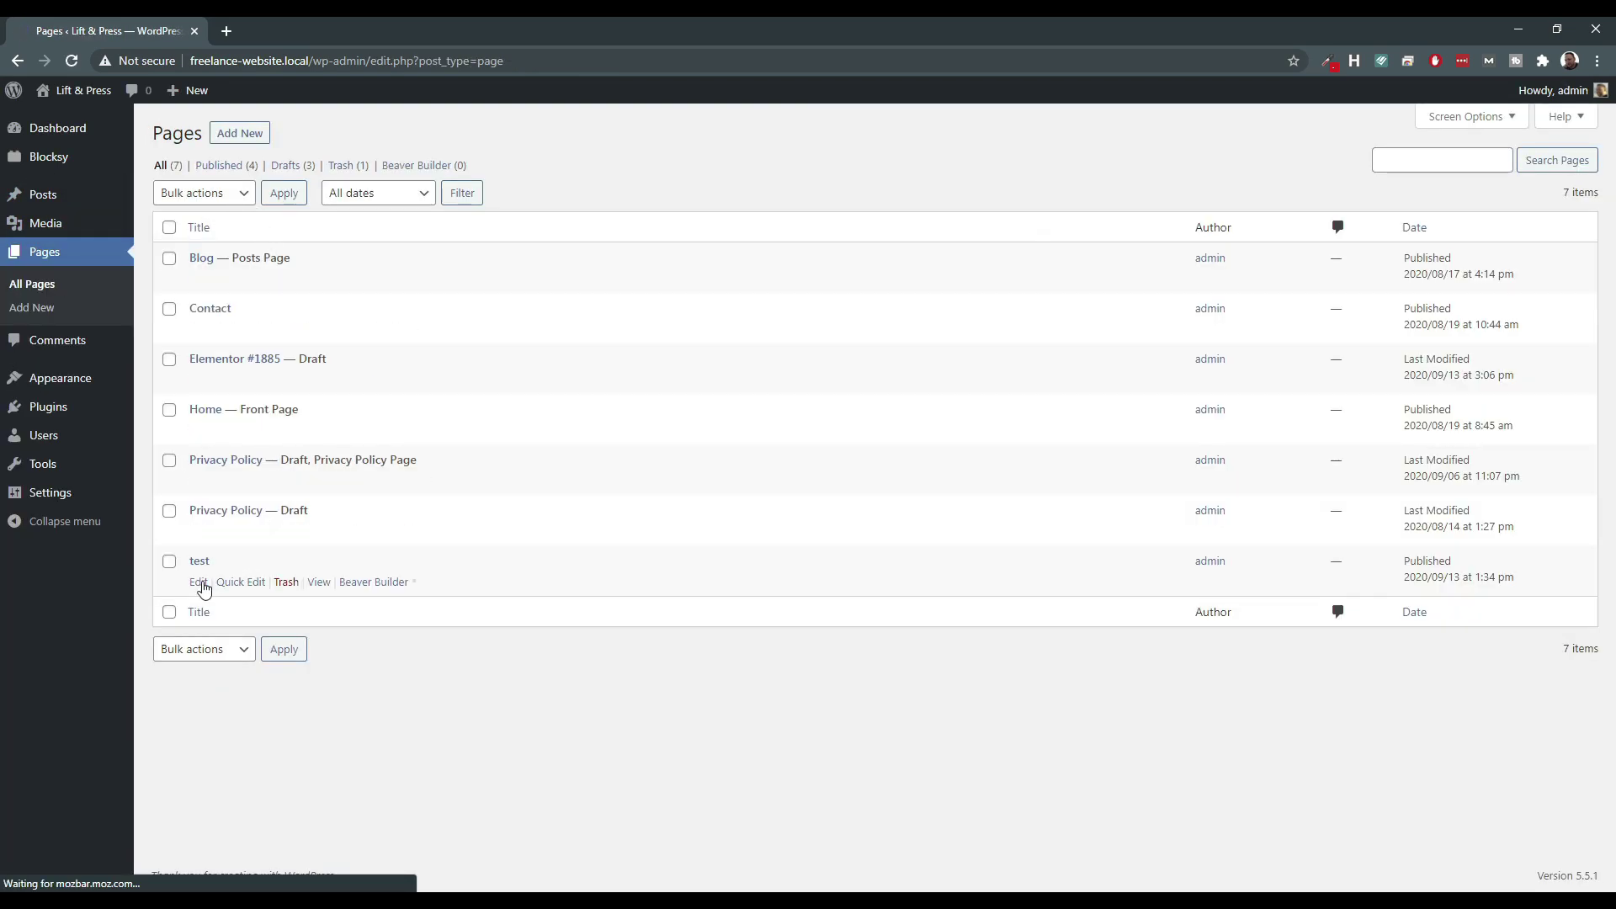
# Open the test page in Beaver Builder and place a 2 Columns row in the empty layout.
pyautogui.click(376, 587)
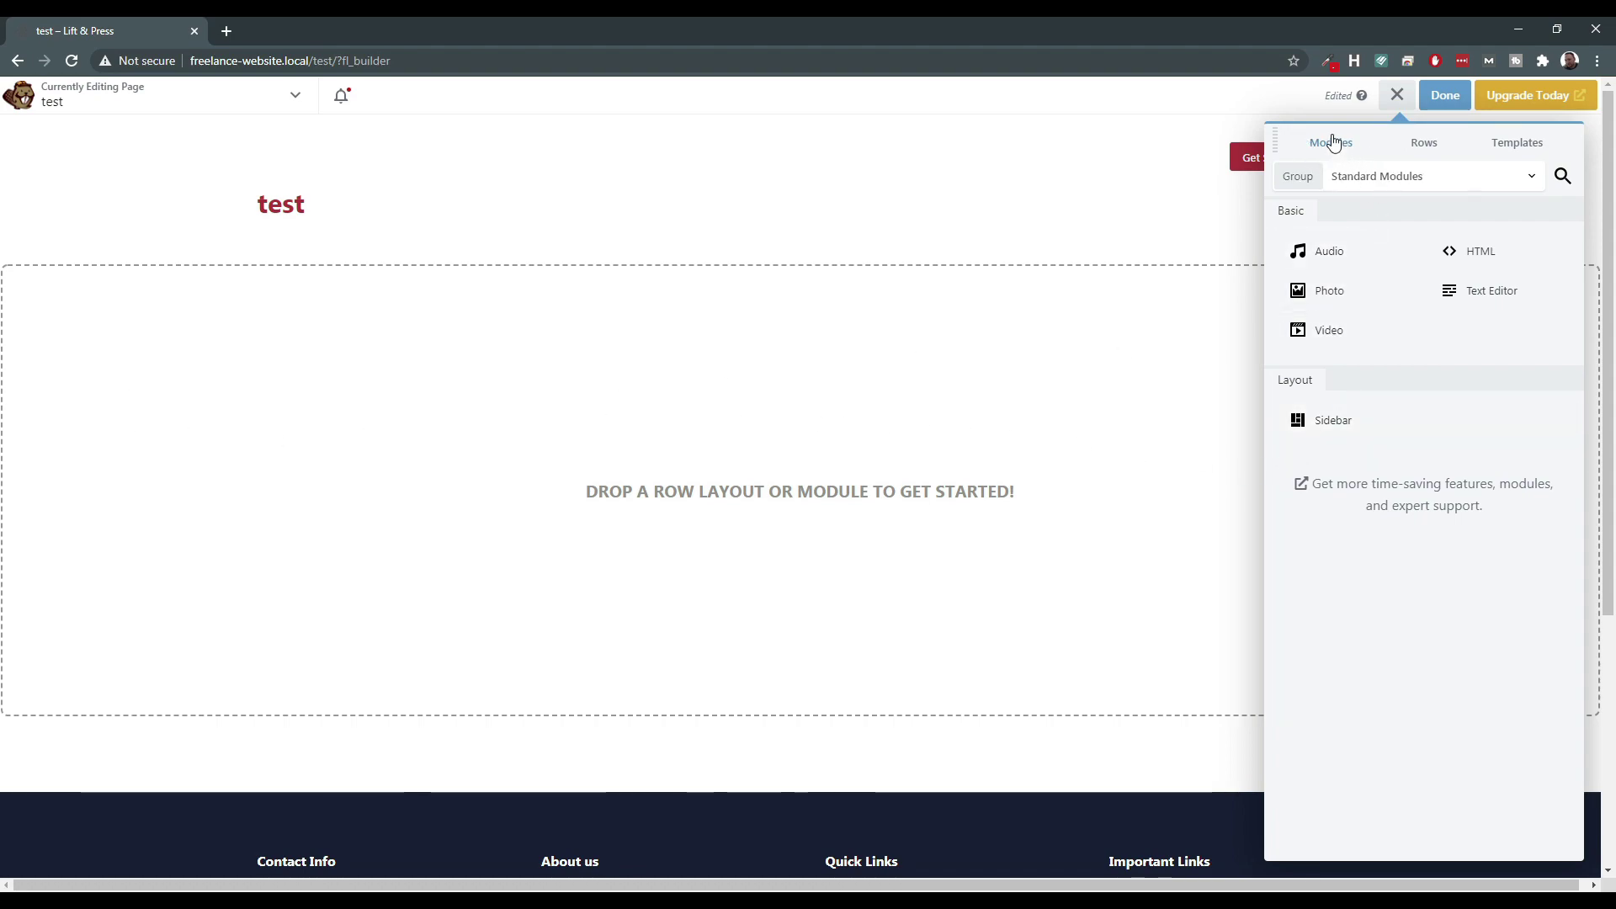
pyautogui.click(1416, 148)
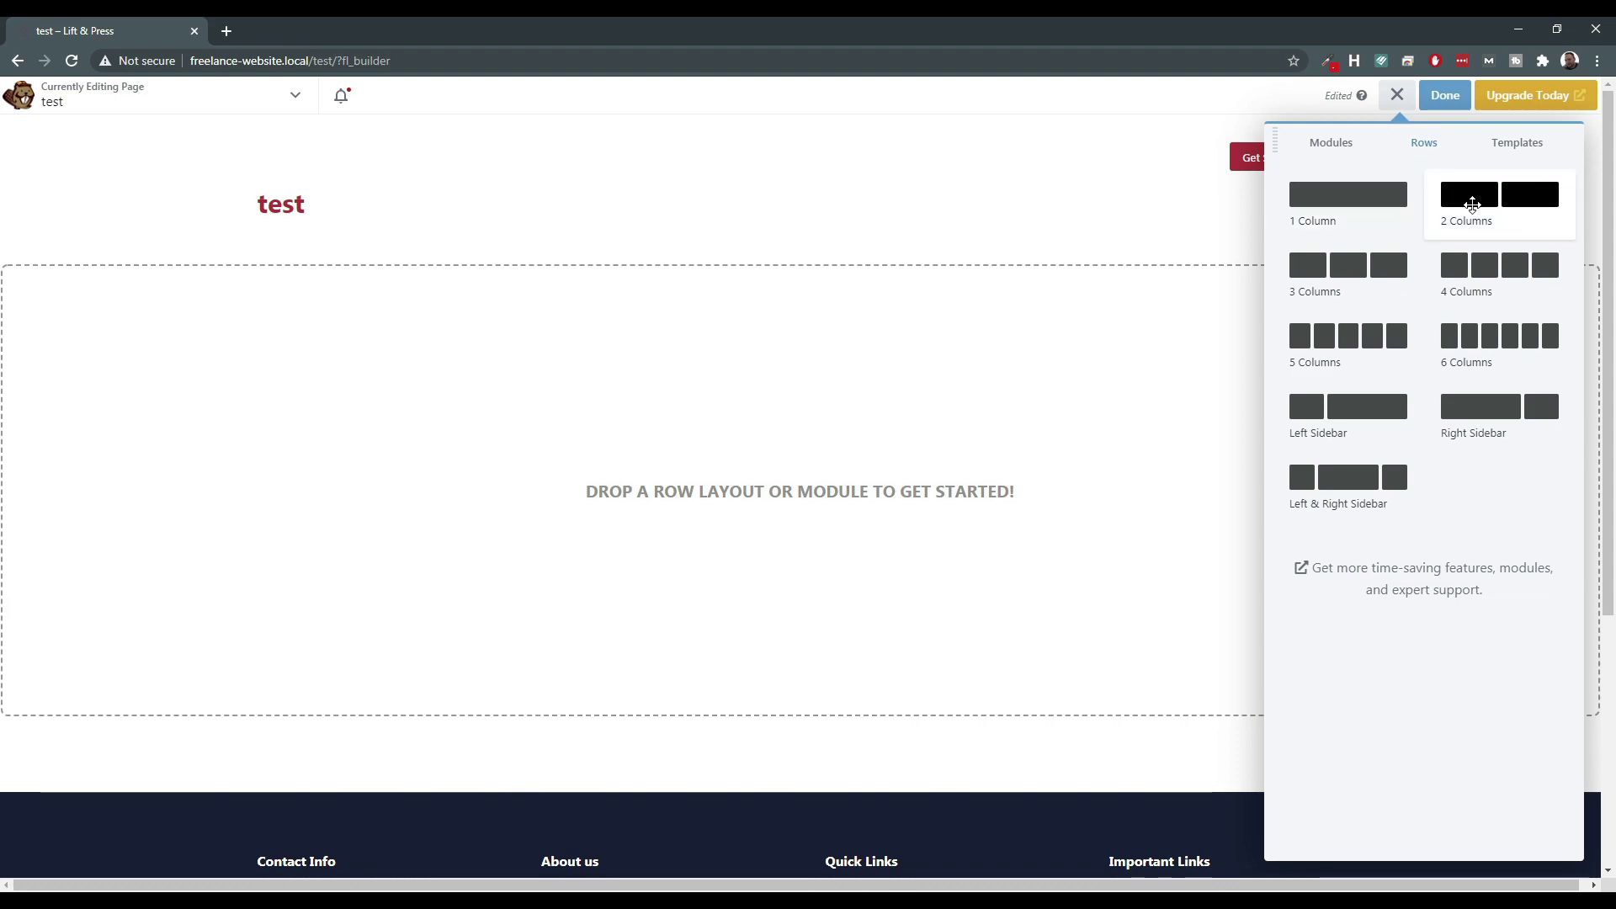
pyautogui.moveTo(1474, 205); pyautogui.dragTo(667, 454)
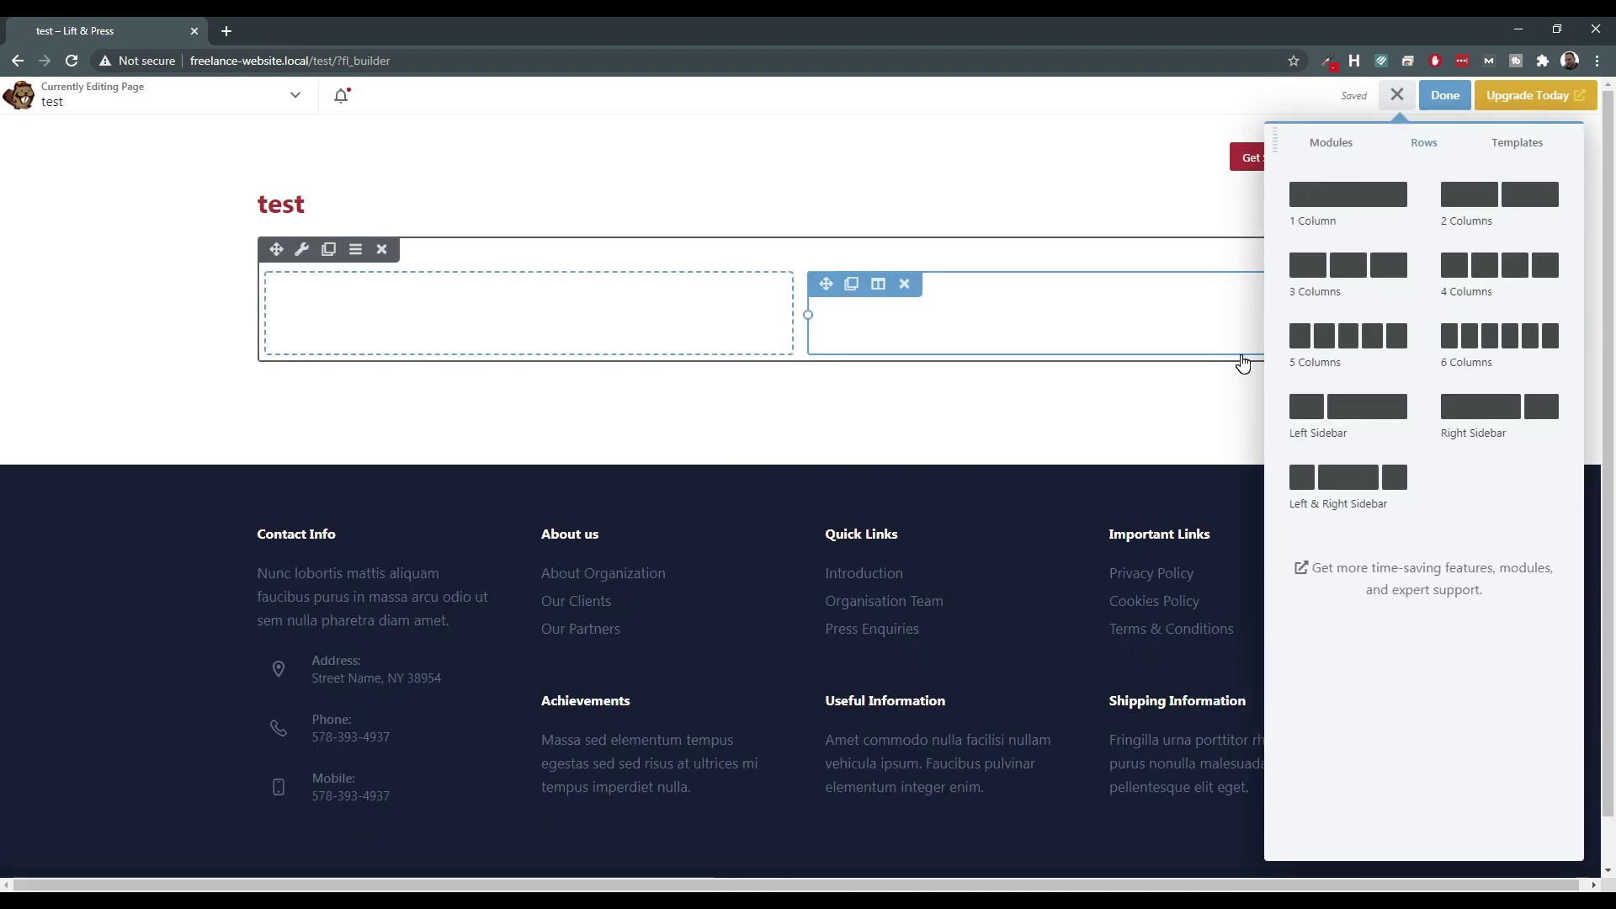
# Add a Text Editor module to the row's first column with the text "Header" formatted as Heading 1.
pyautogui.click(1338, 148)
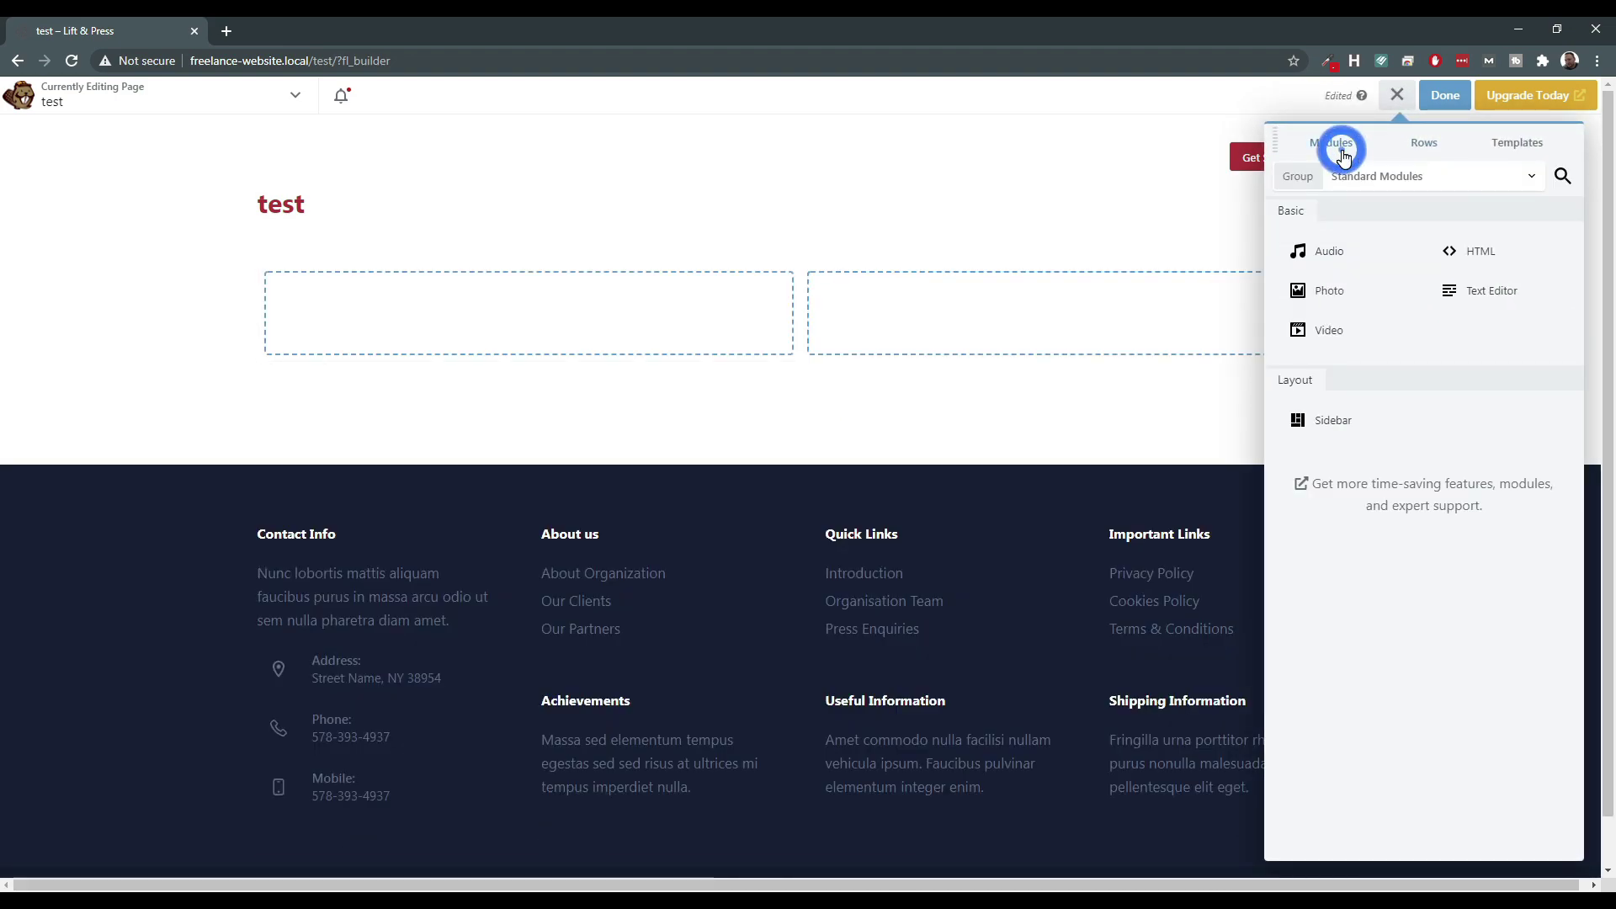
pyautogui.moveTo(1485, 303); pyautogui.dragTo(410, 297)
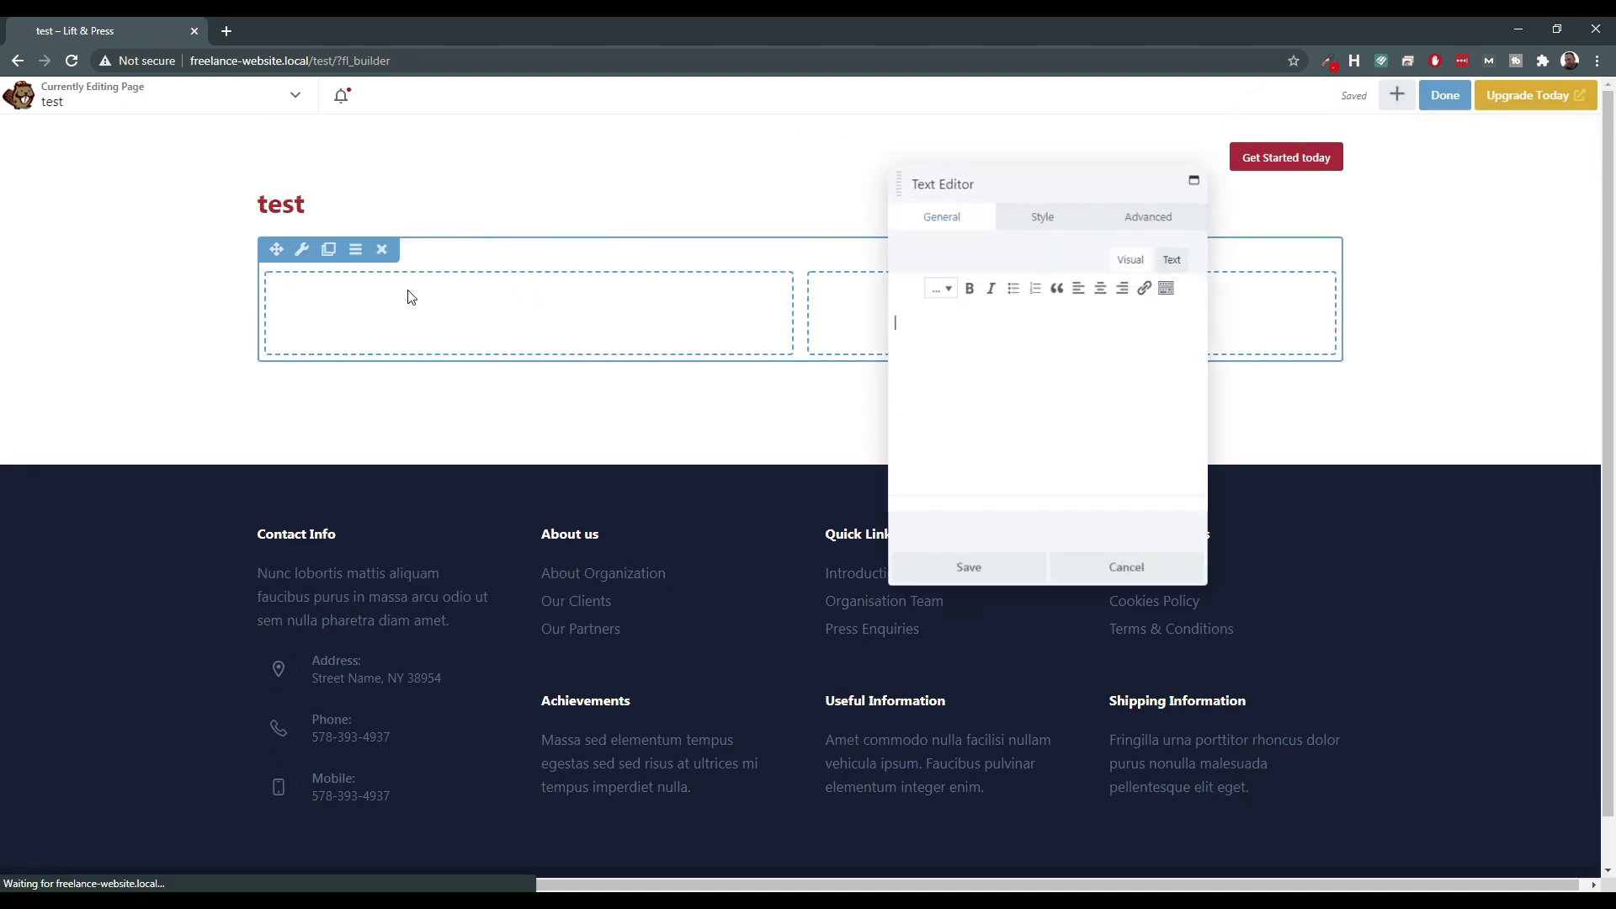
pyautogui.click(998, 340)
pyautogui.write('Header')
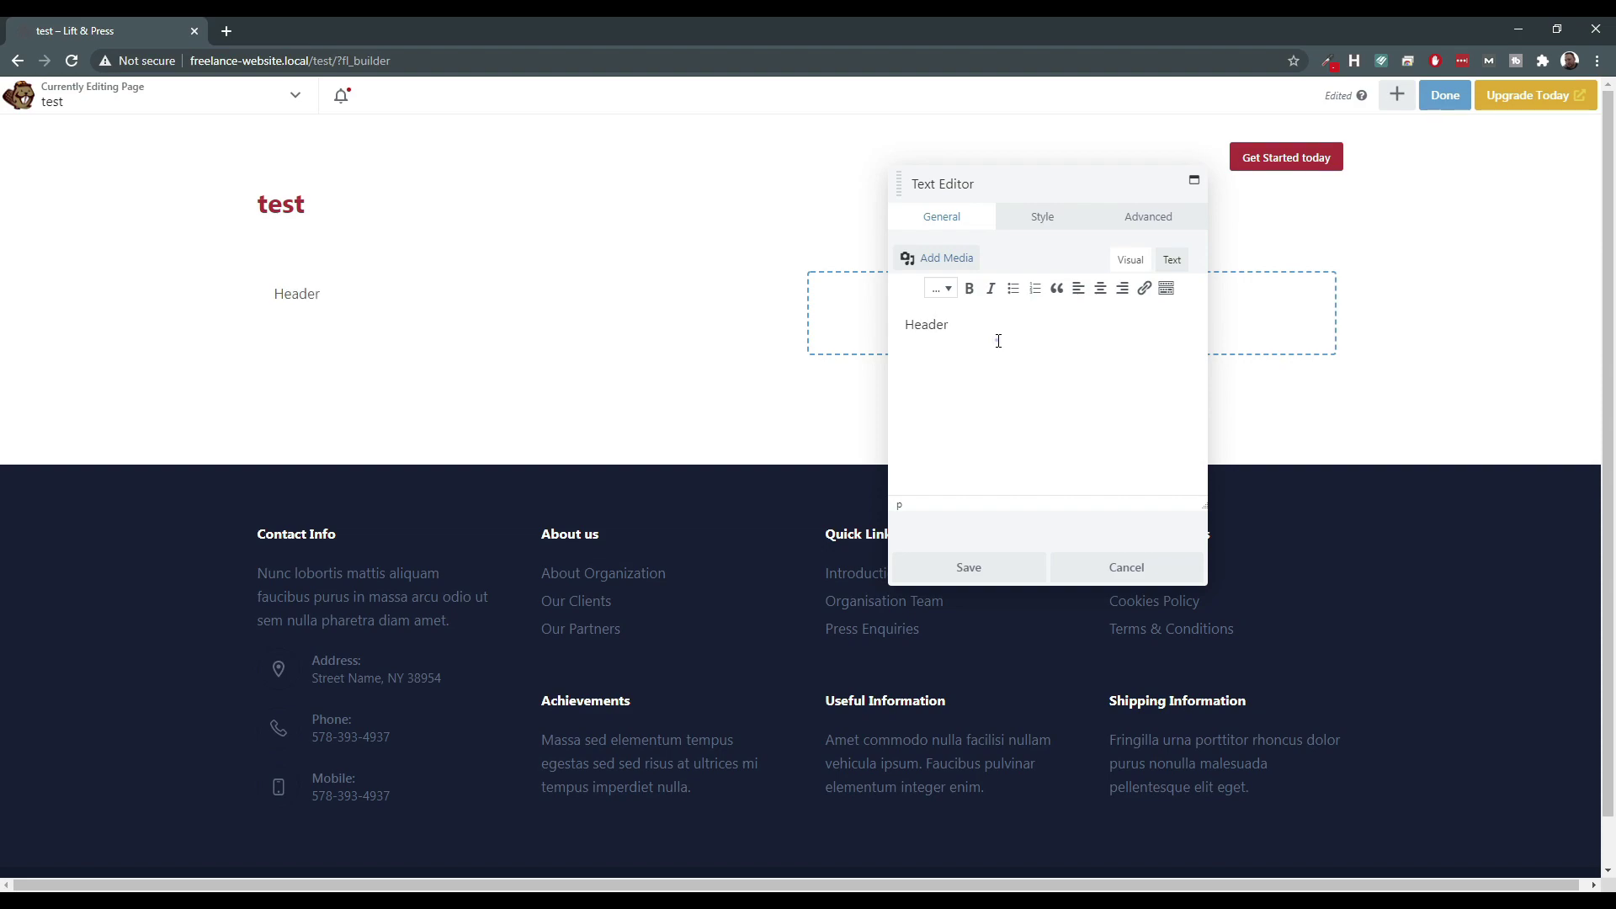
pyautogui.click(945, 291)
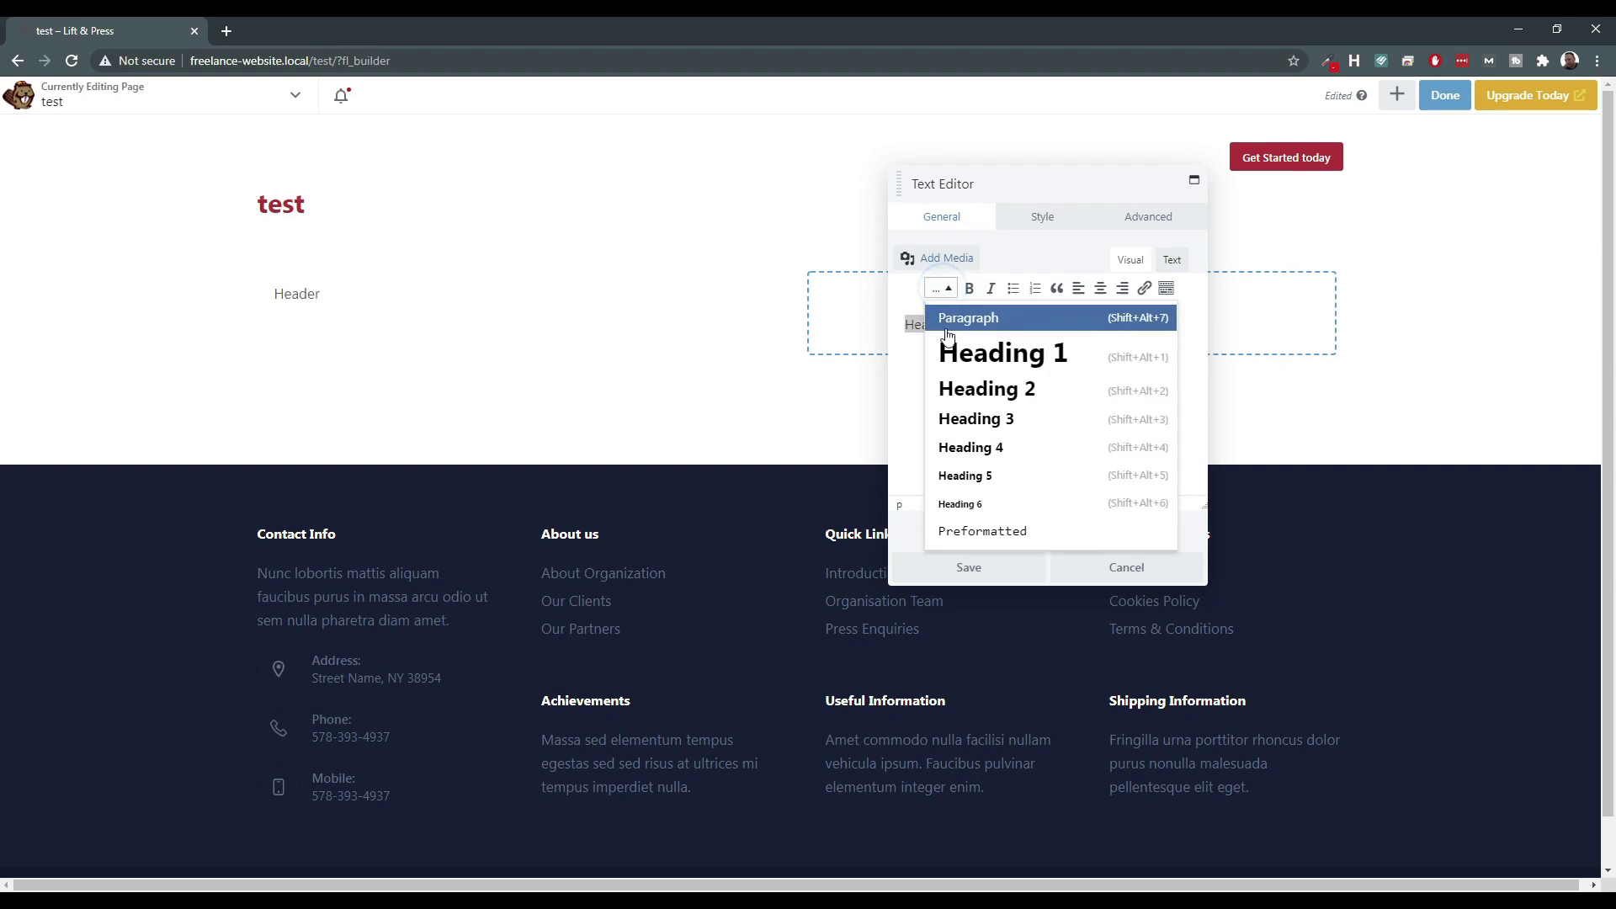
pyautogui.click(957, 353)
# Add a second Text Editor module below the header reading "This is short form text" and save it.
pyautogui.click(1396, 96)
pyautogui.moveTo(1492, 303); pyautogui.dragTo(360, 404)
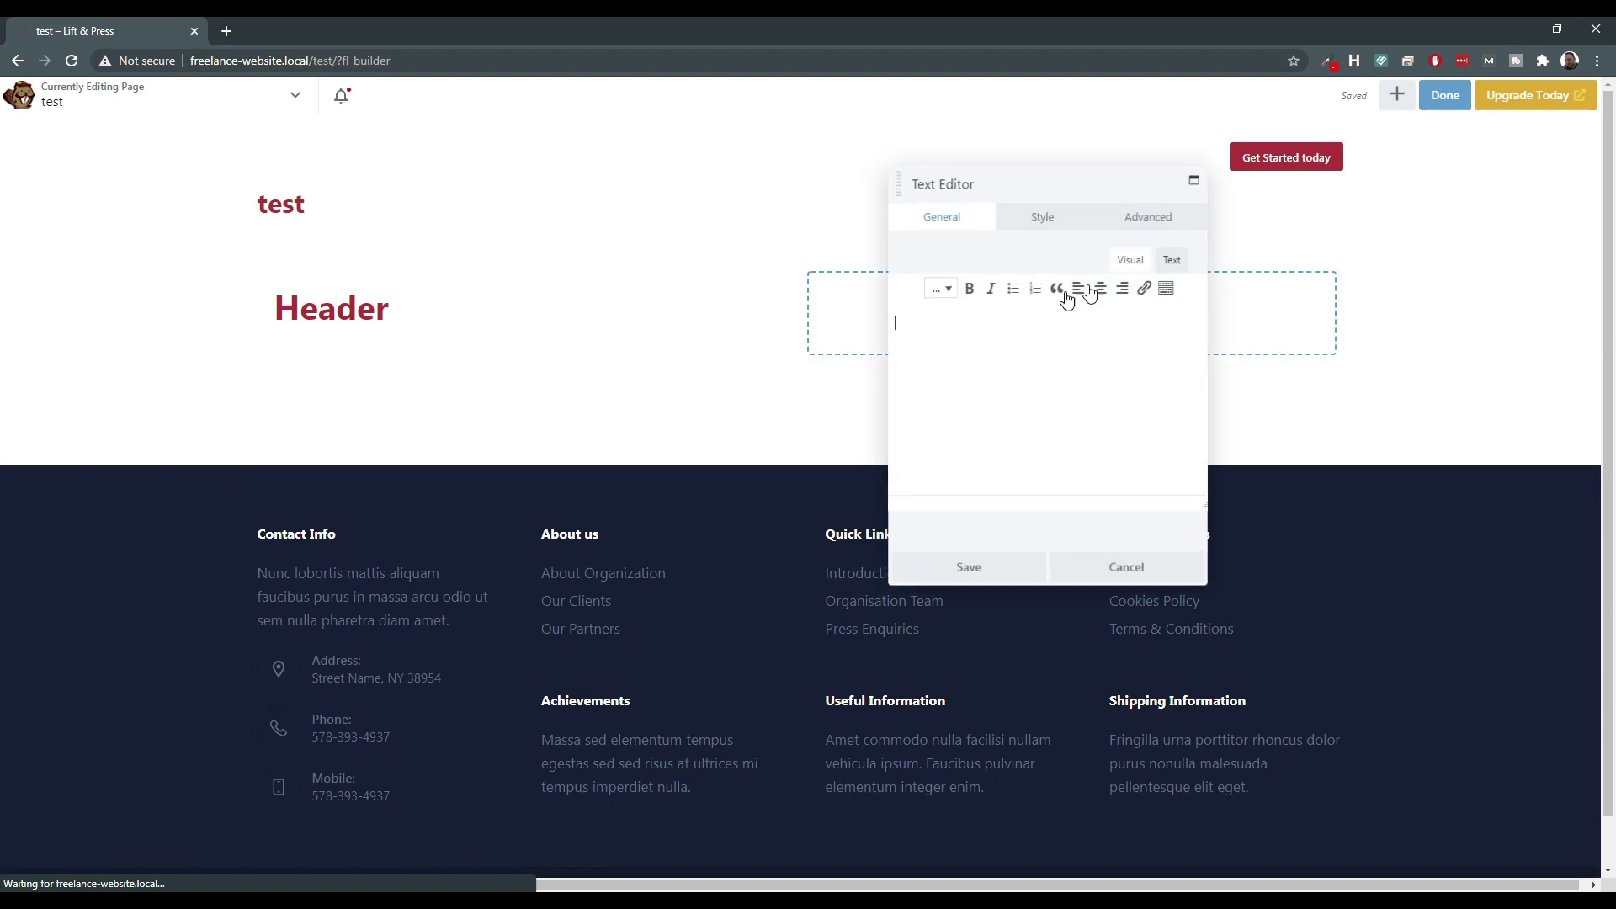
pyautogui.click(926, 341)
pyautogui.write('Th')
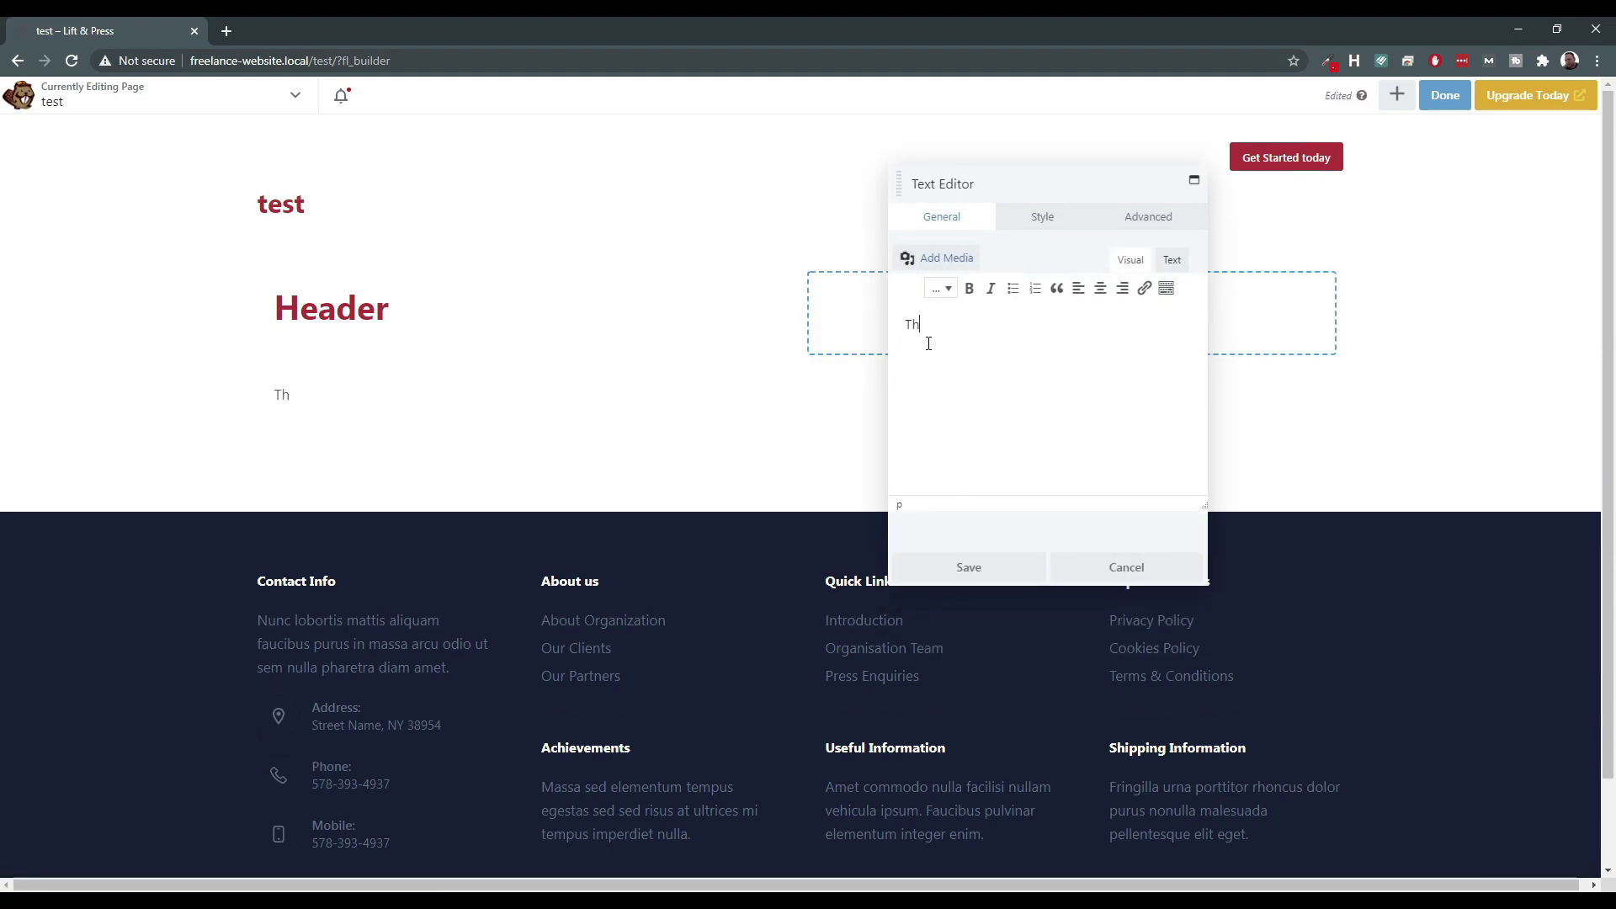
pyautogui.write('is is short form test')
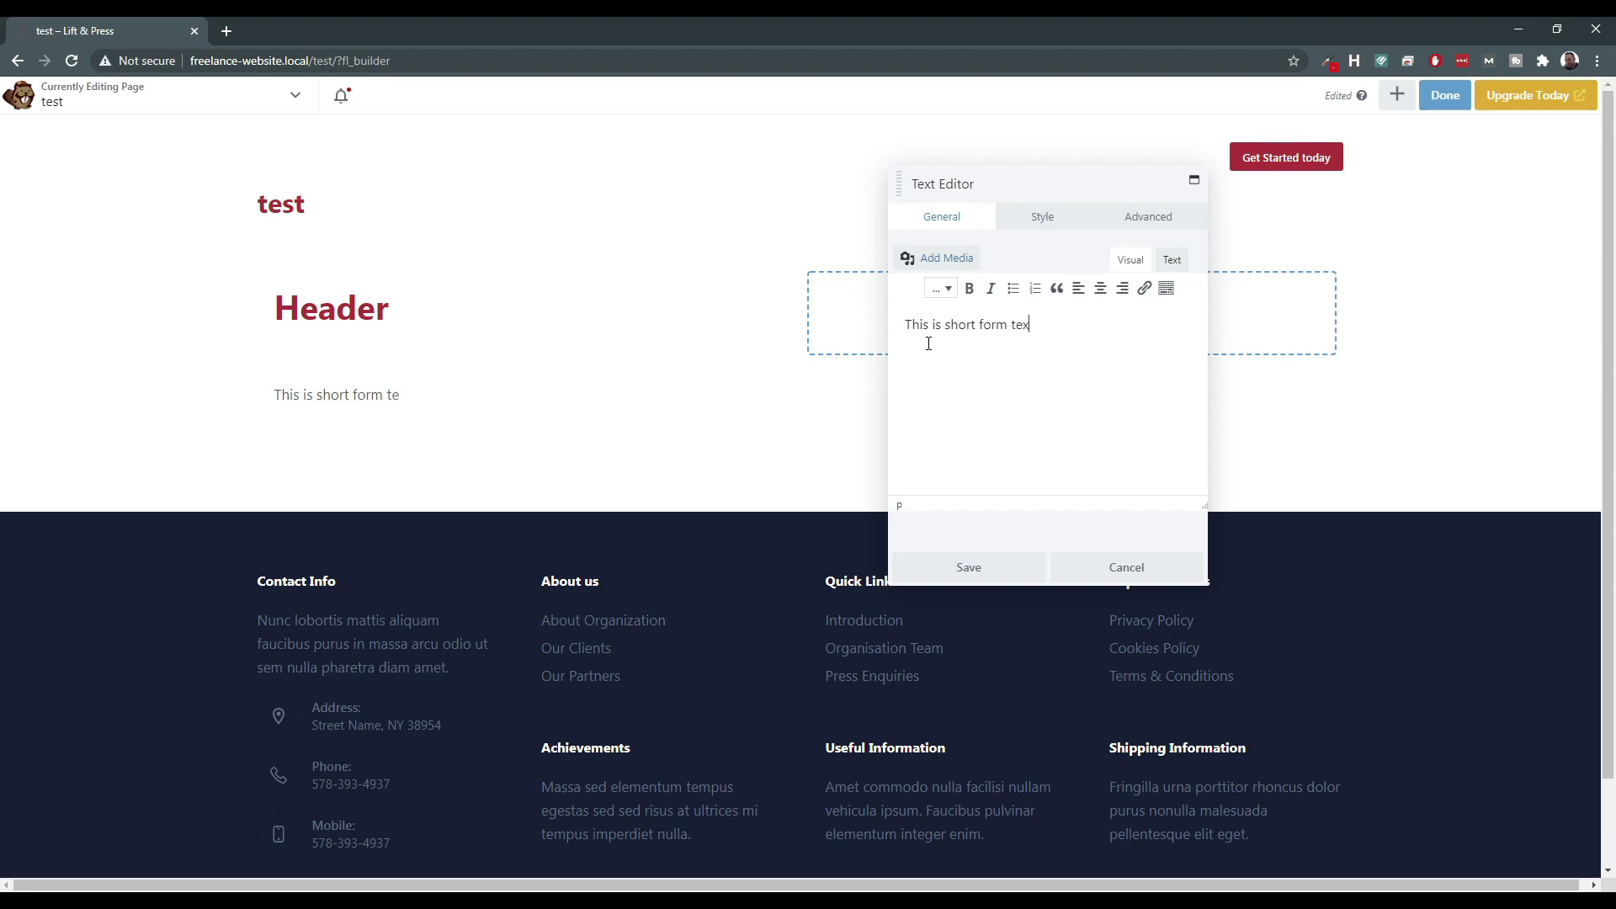
pyautogui.click(927, 568)
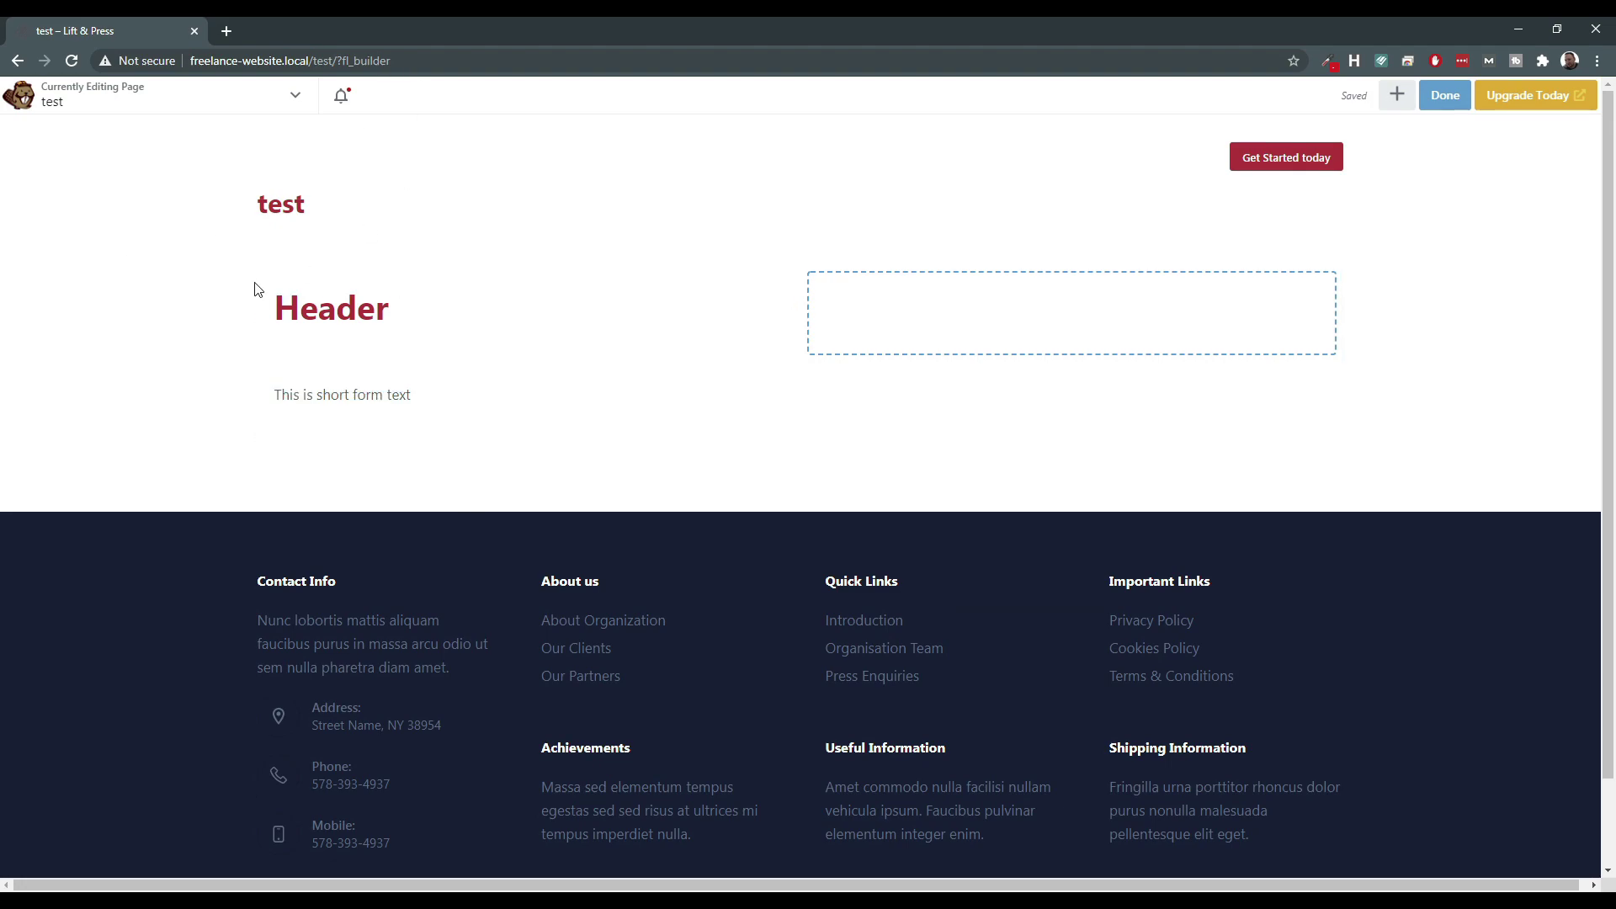
# Insert a Photo module between the header and the short text, using jumpstory-download20200906-232904.png from the media library.
pyautogui.click(1397, 94)
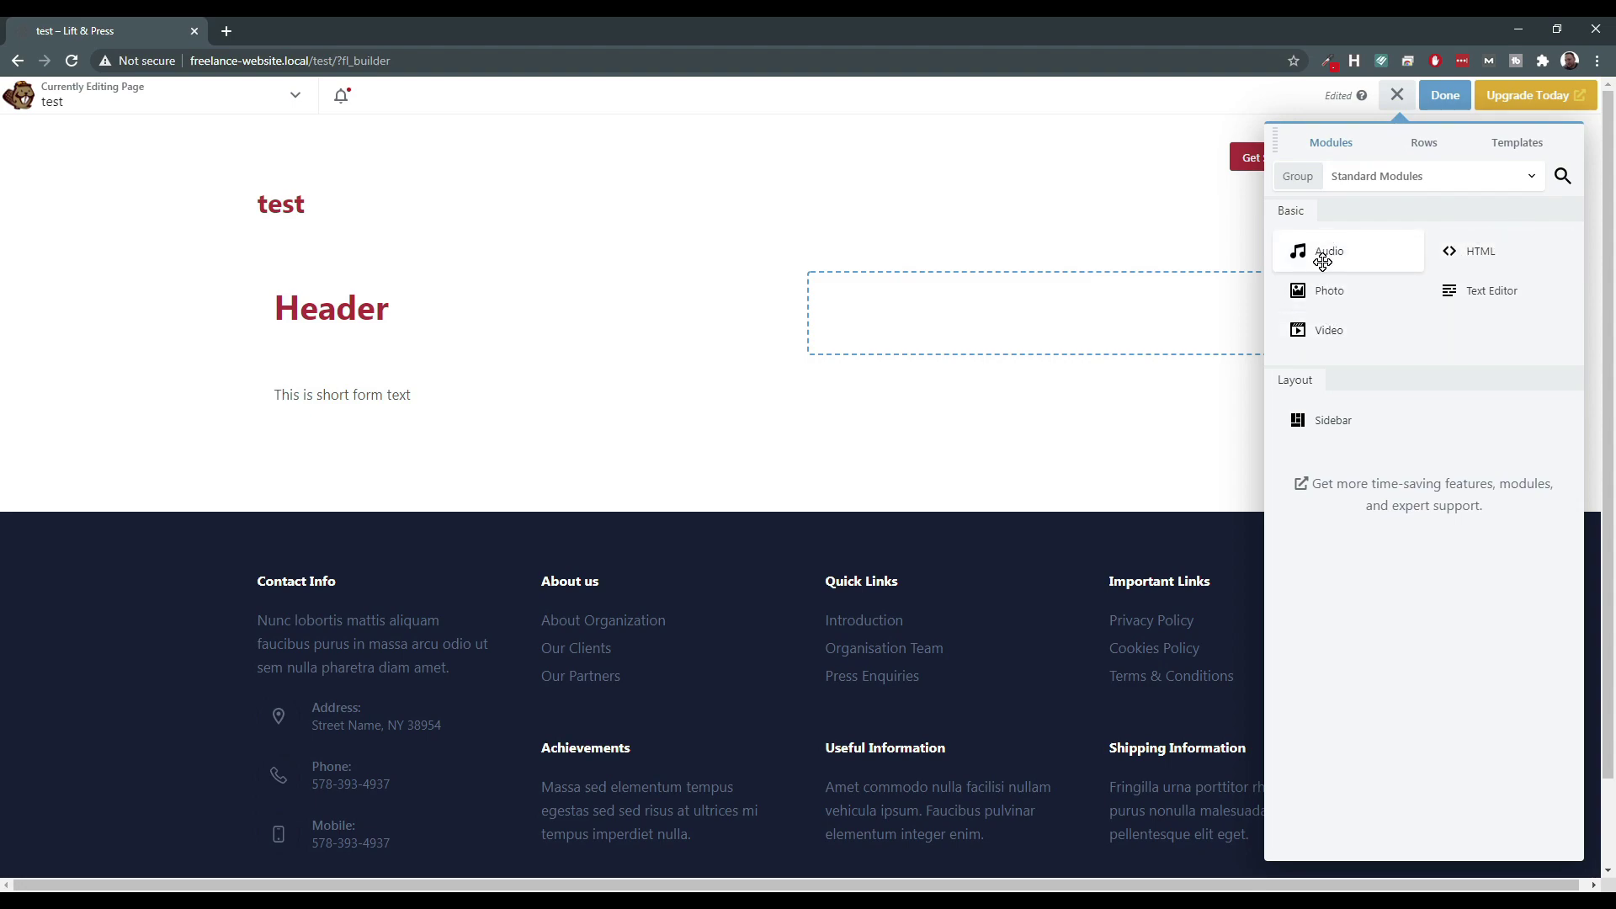
pyautogui.moveTo(1328, 291); pyautogui.dragTo(392, 415)
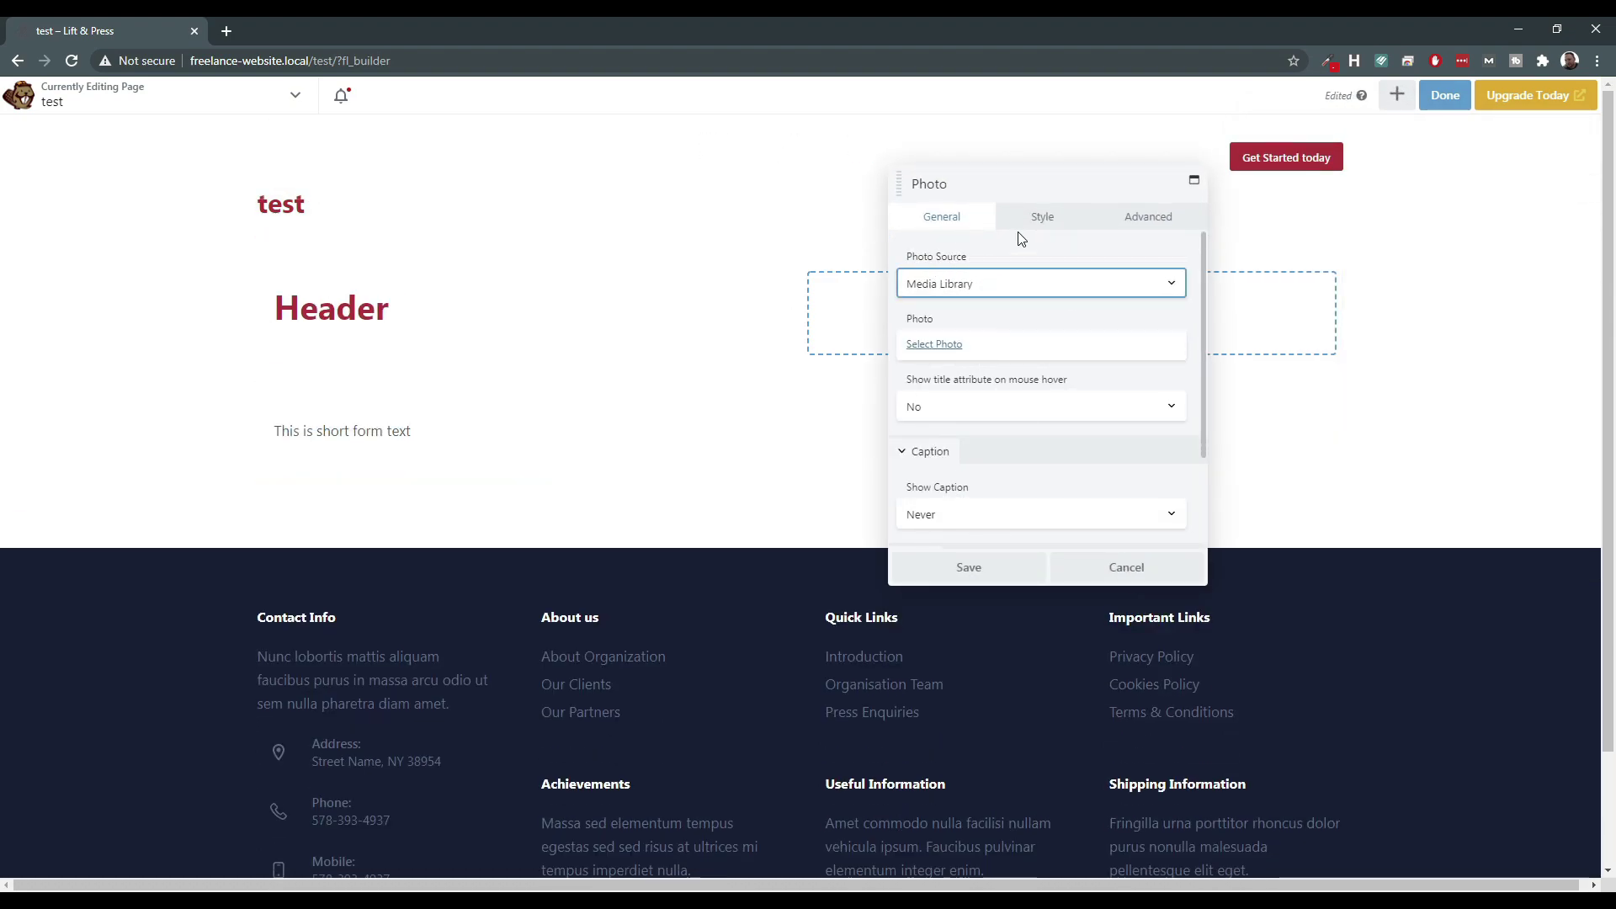
pyautogui.click(1044, 217)
pyautogui.click(1153, 217)
pyautogui.click(921, 216)
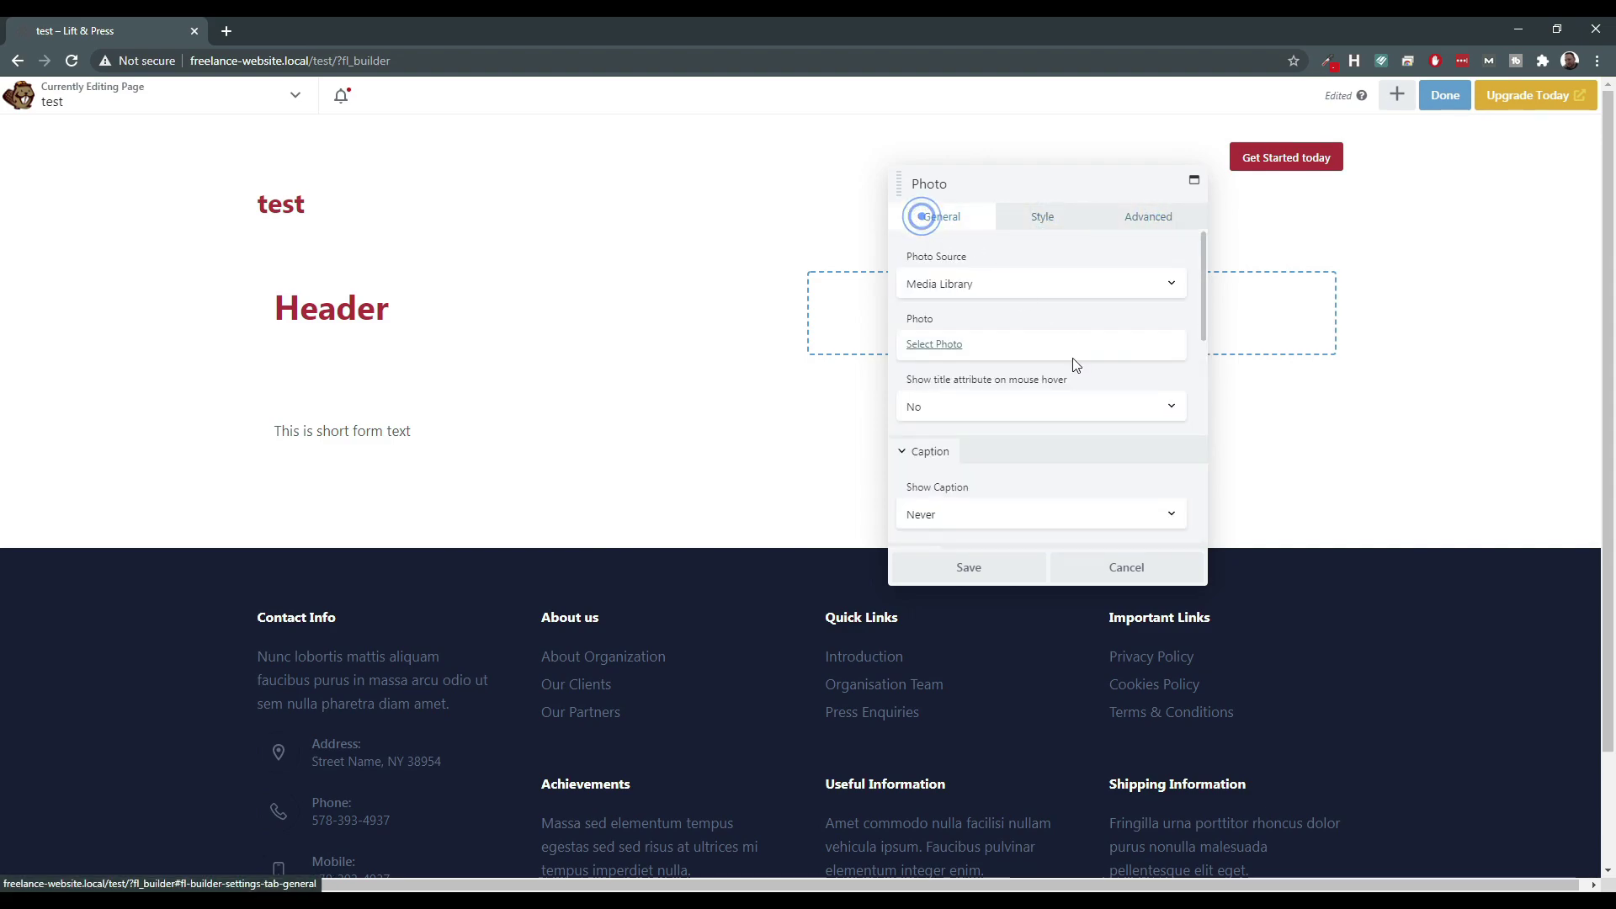
pyautogui.click(944, 345)
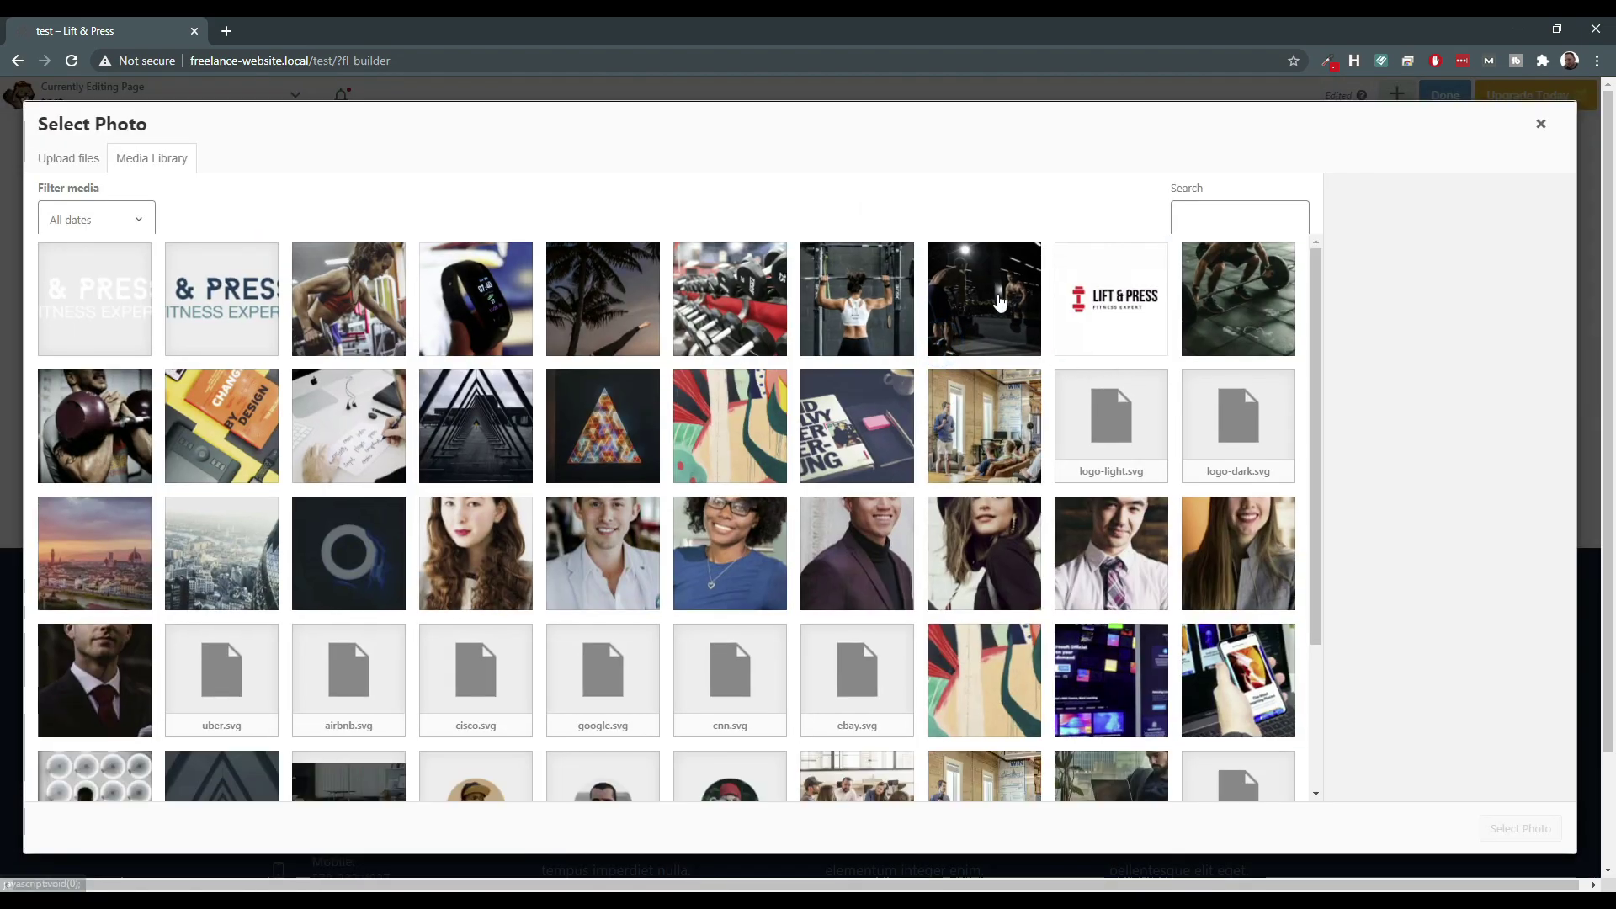
pyautogui.click(977, 310)
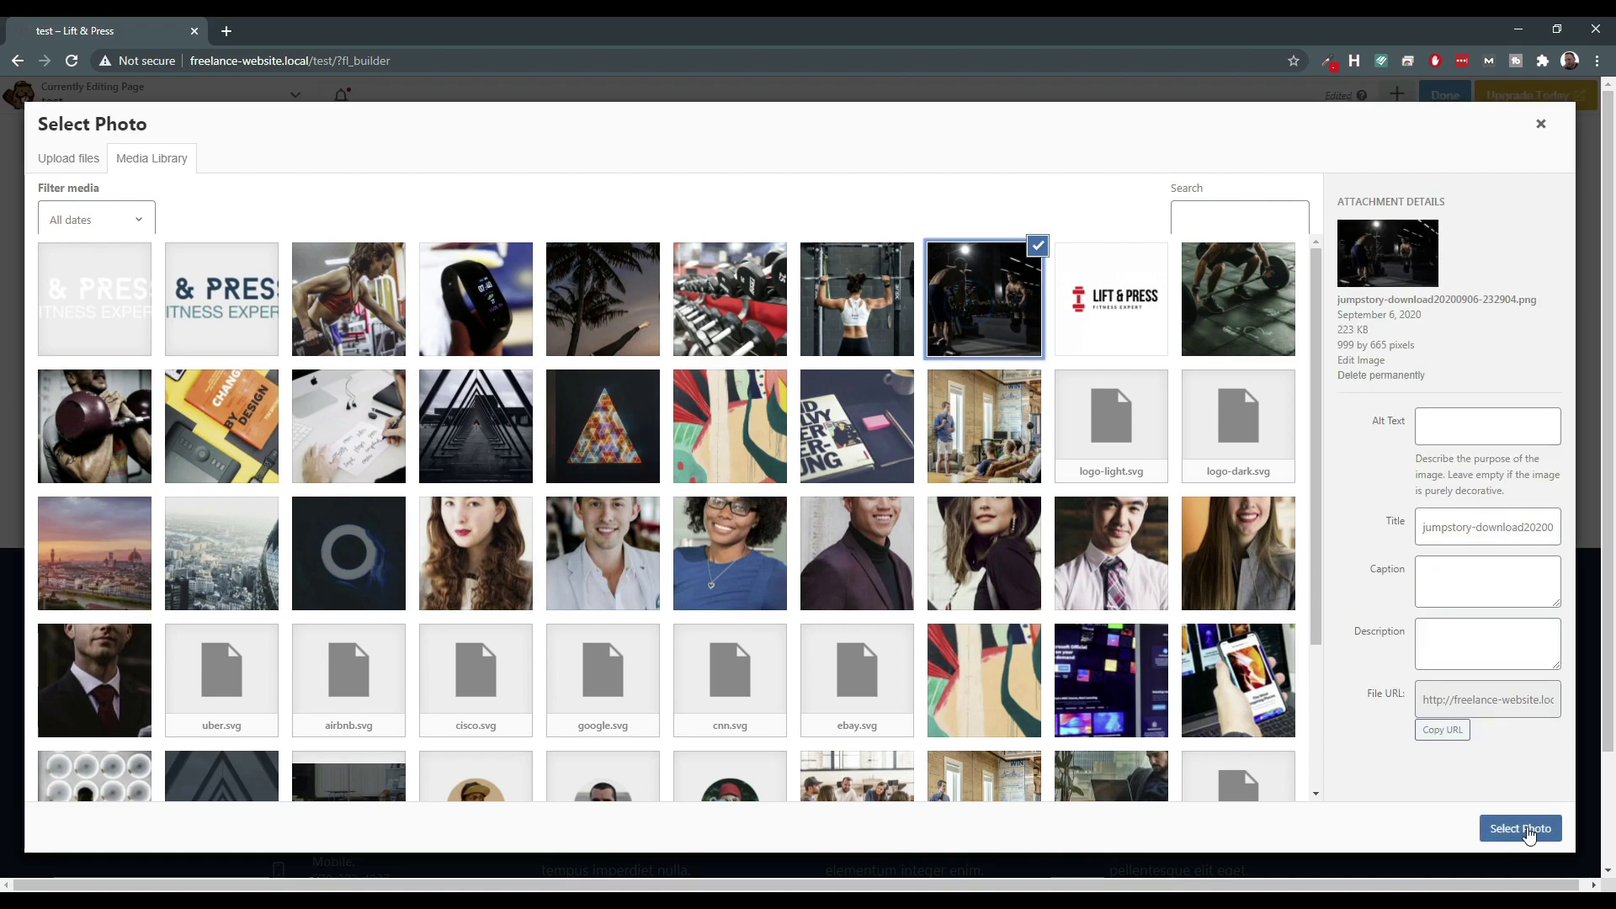
pyautogui.click(1520, 829)
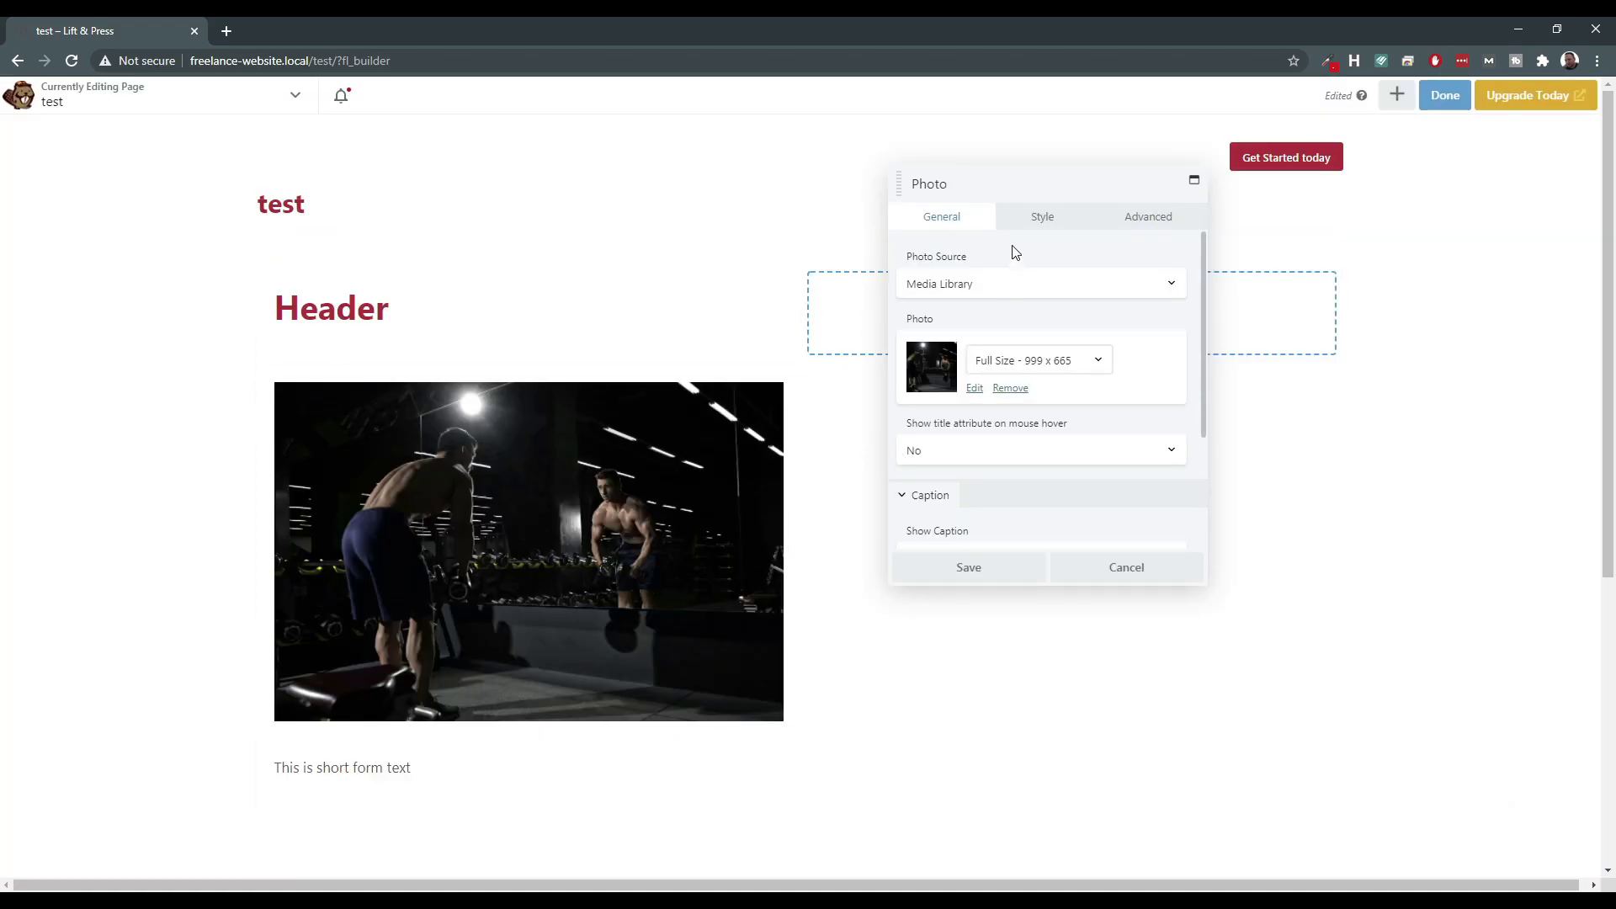
# Try the Landscape, Panorama, Portrait and Square crops on the gym photo.
pyautogui.click(1043, 221)
pyautogui.click(987, 286)
pyautogui.click(970, 320)
pyautogui.click(960, 287)
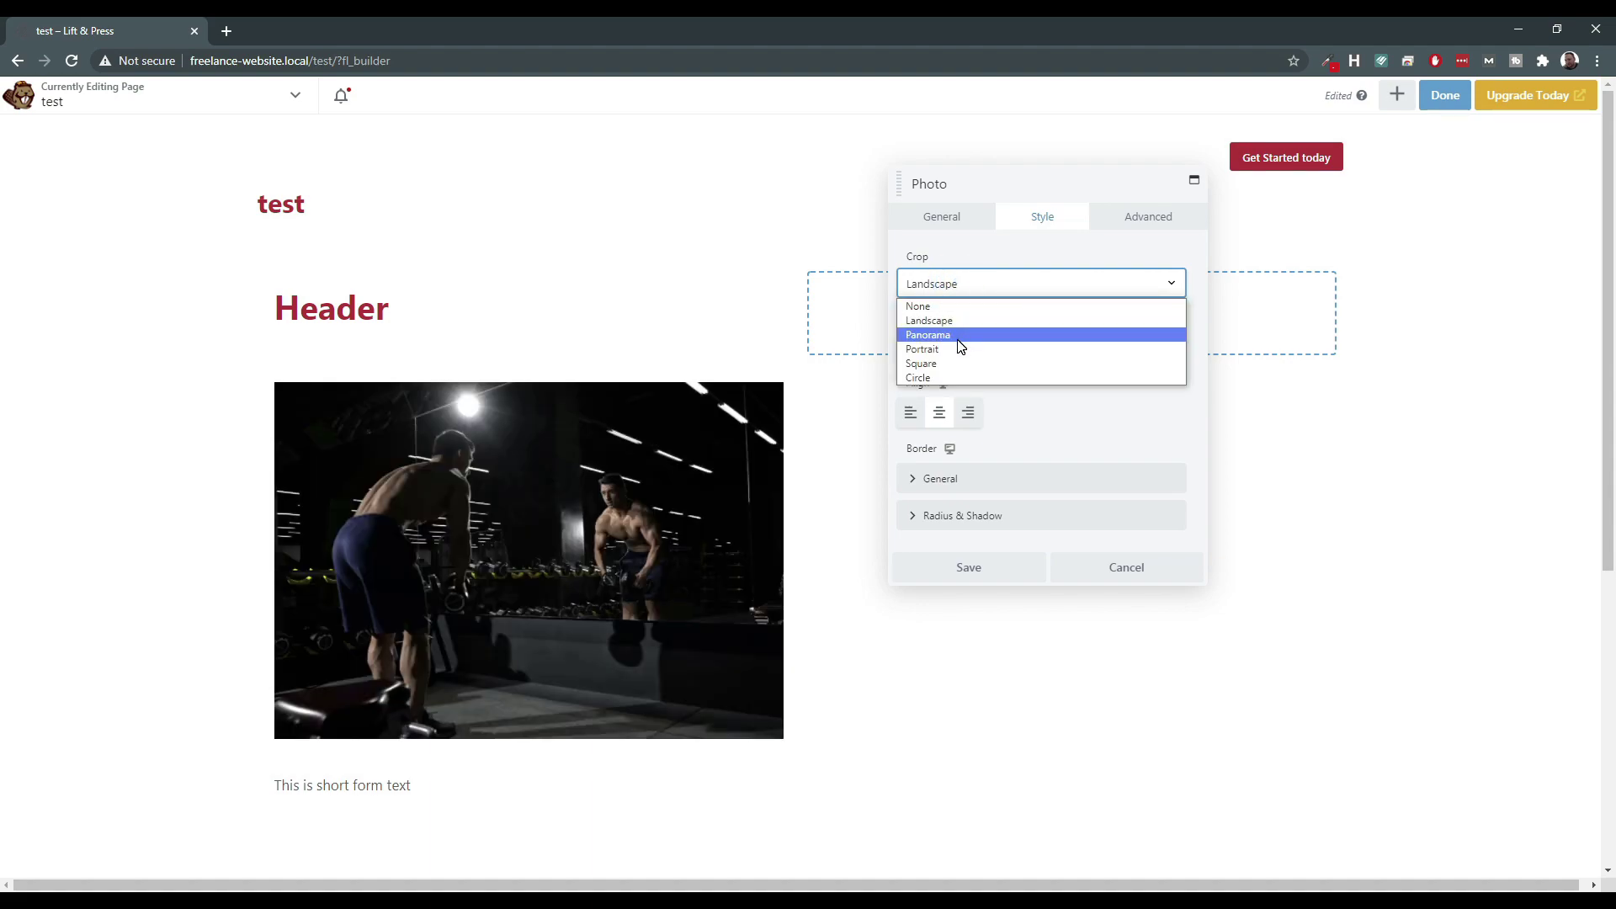
pyautogui.click(957, 333)
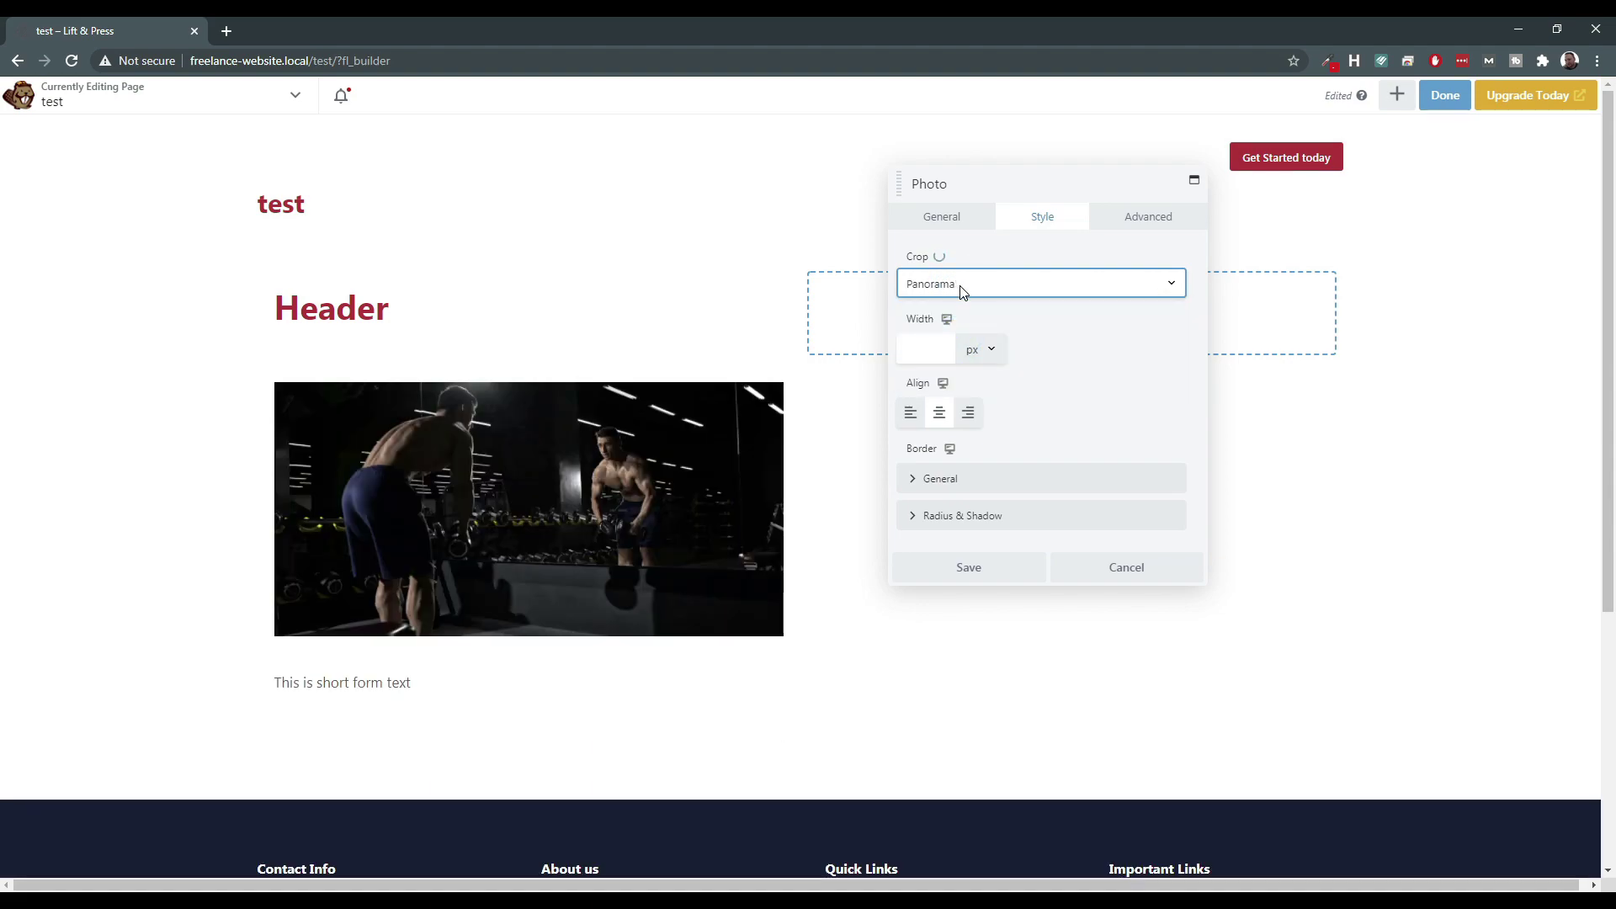
pyautogui.click(954, 284)
pyautogui.click(957, 351)
pyautogui.click(961, 287)
pyautogui.click(958, 368)
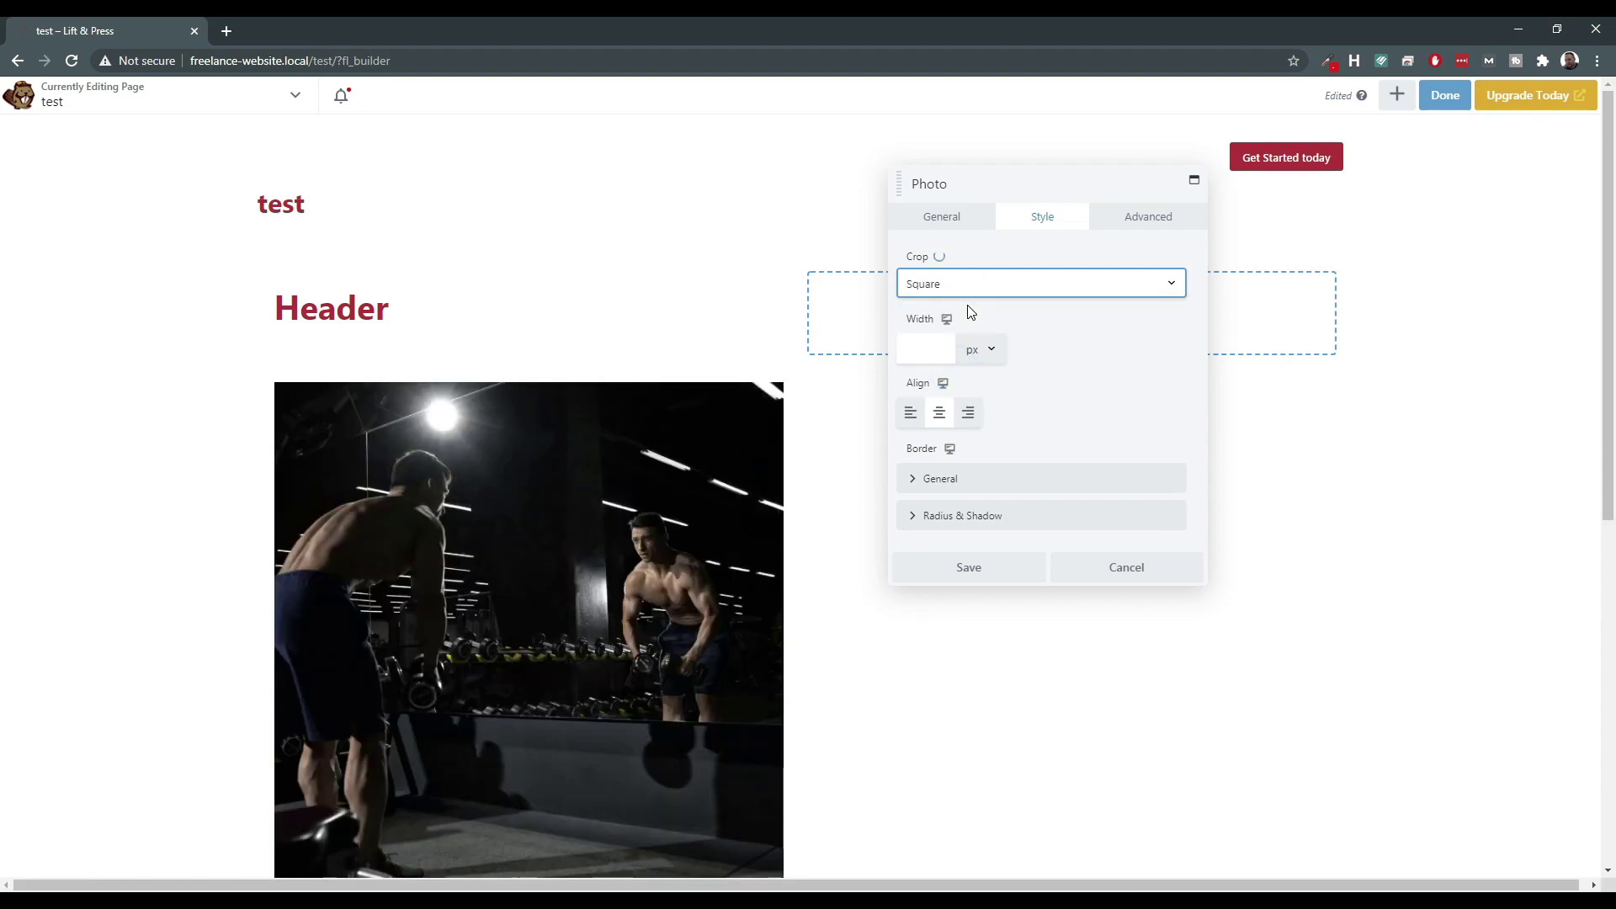
# Set the gym photo's crop to Circle.
pyautogui.click(947, 287)
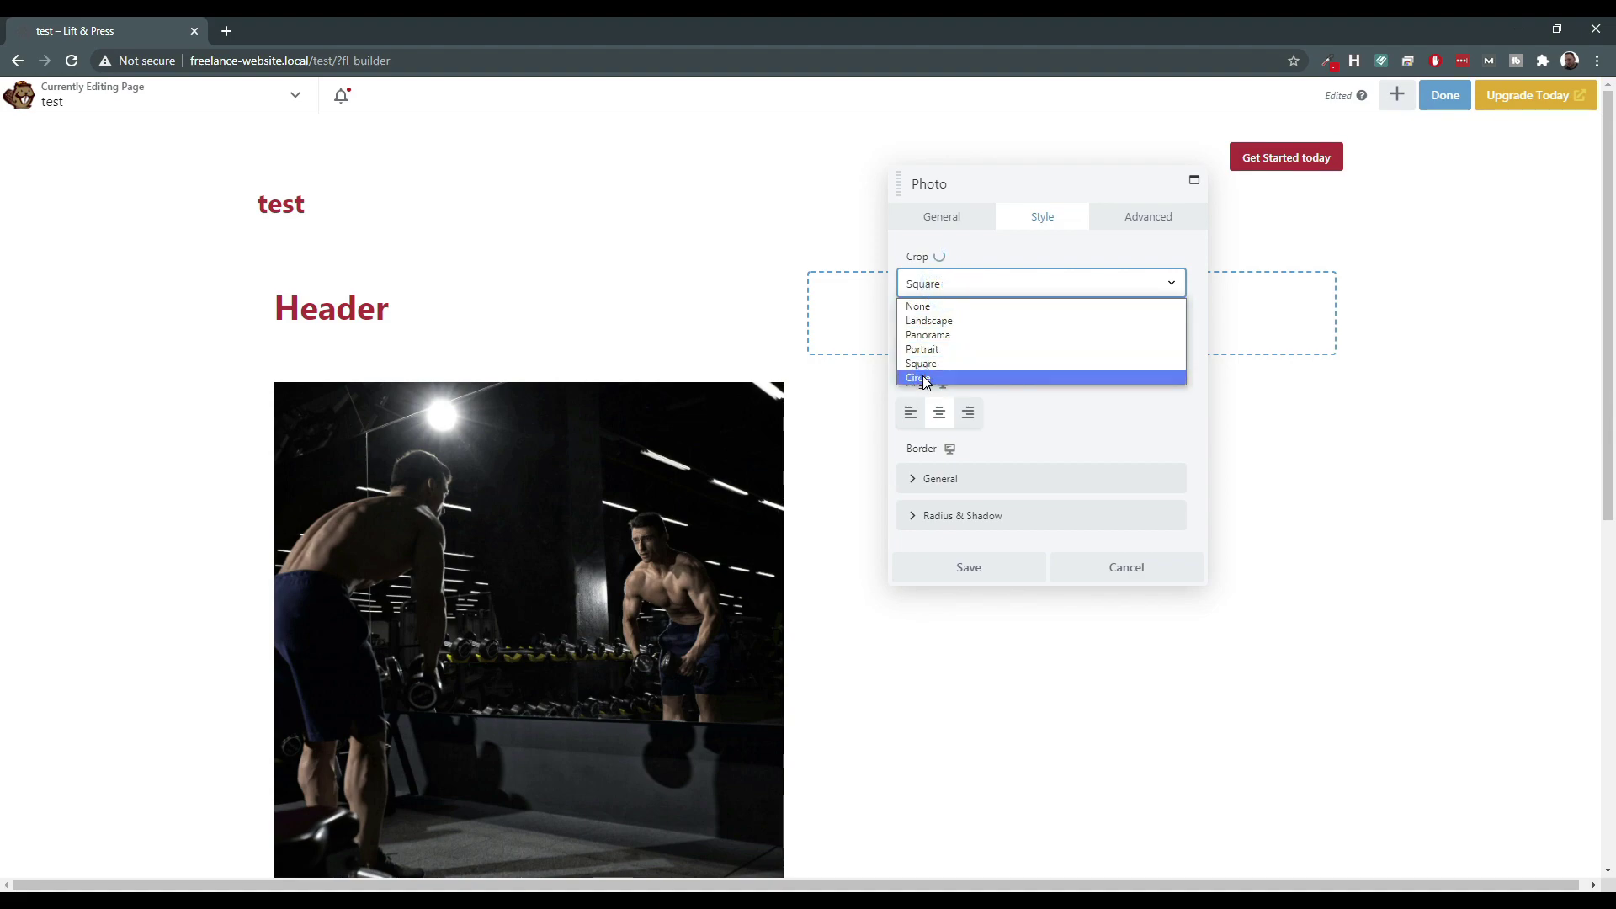
pyautogui.click(923, 376)
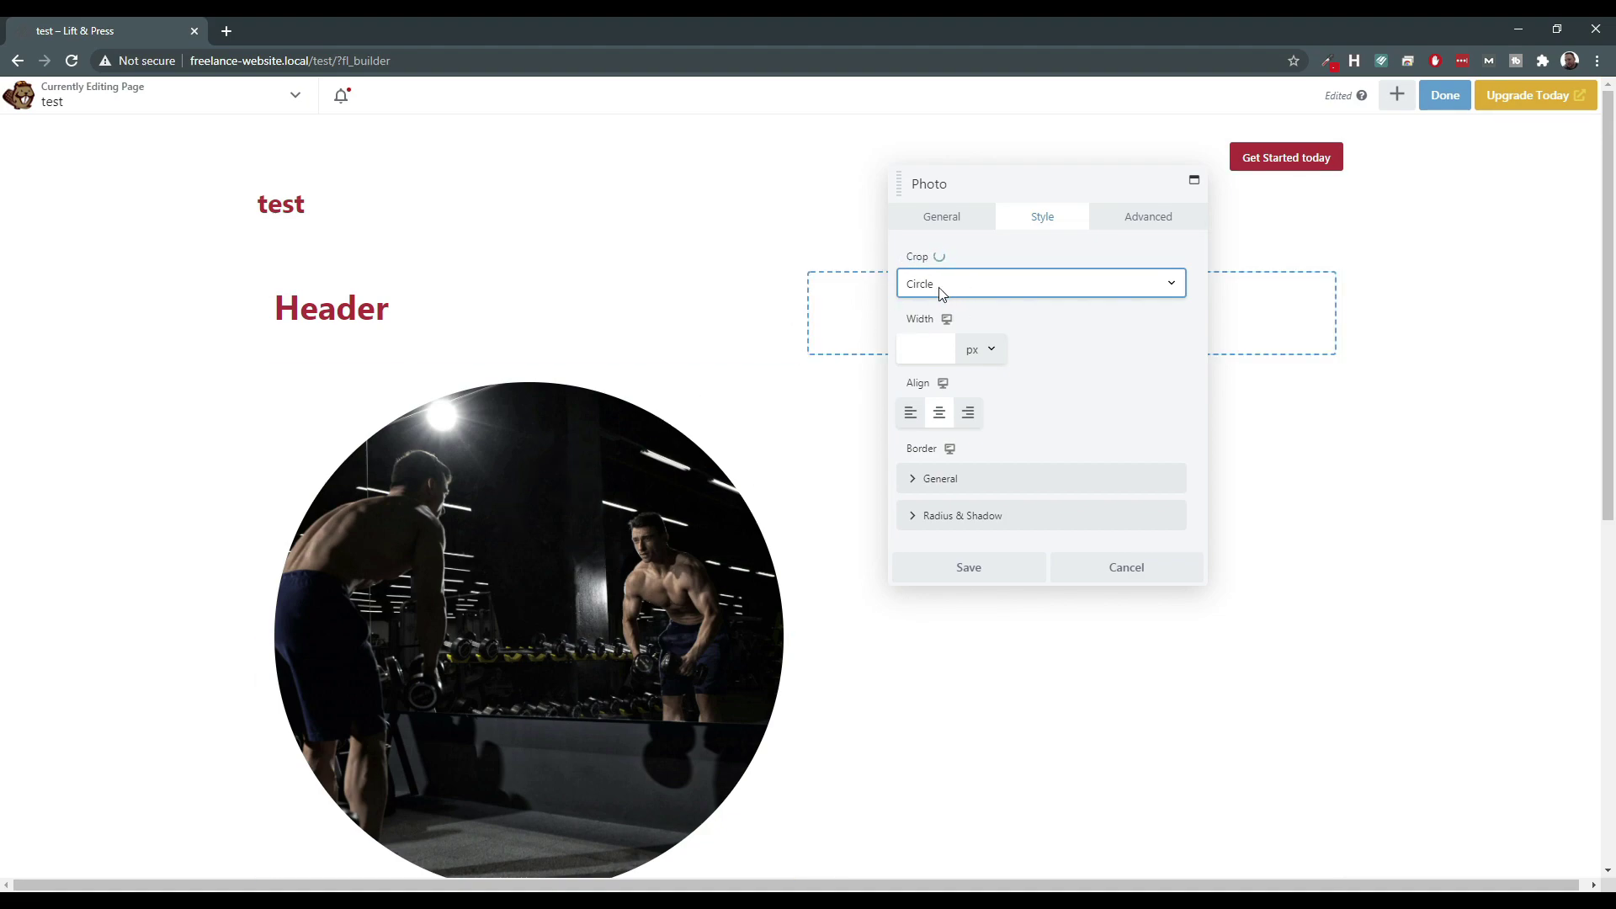
pyautogui.click(981, 283)
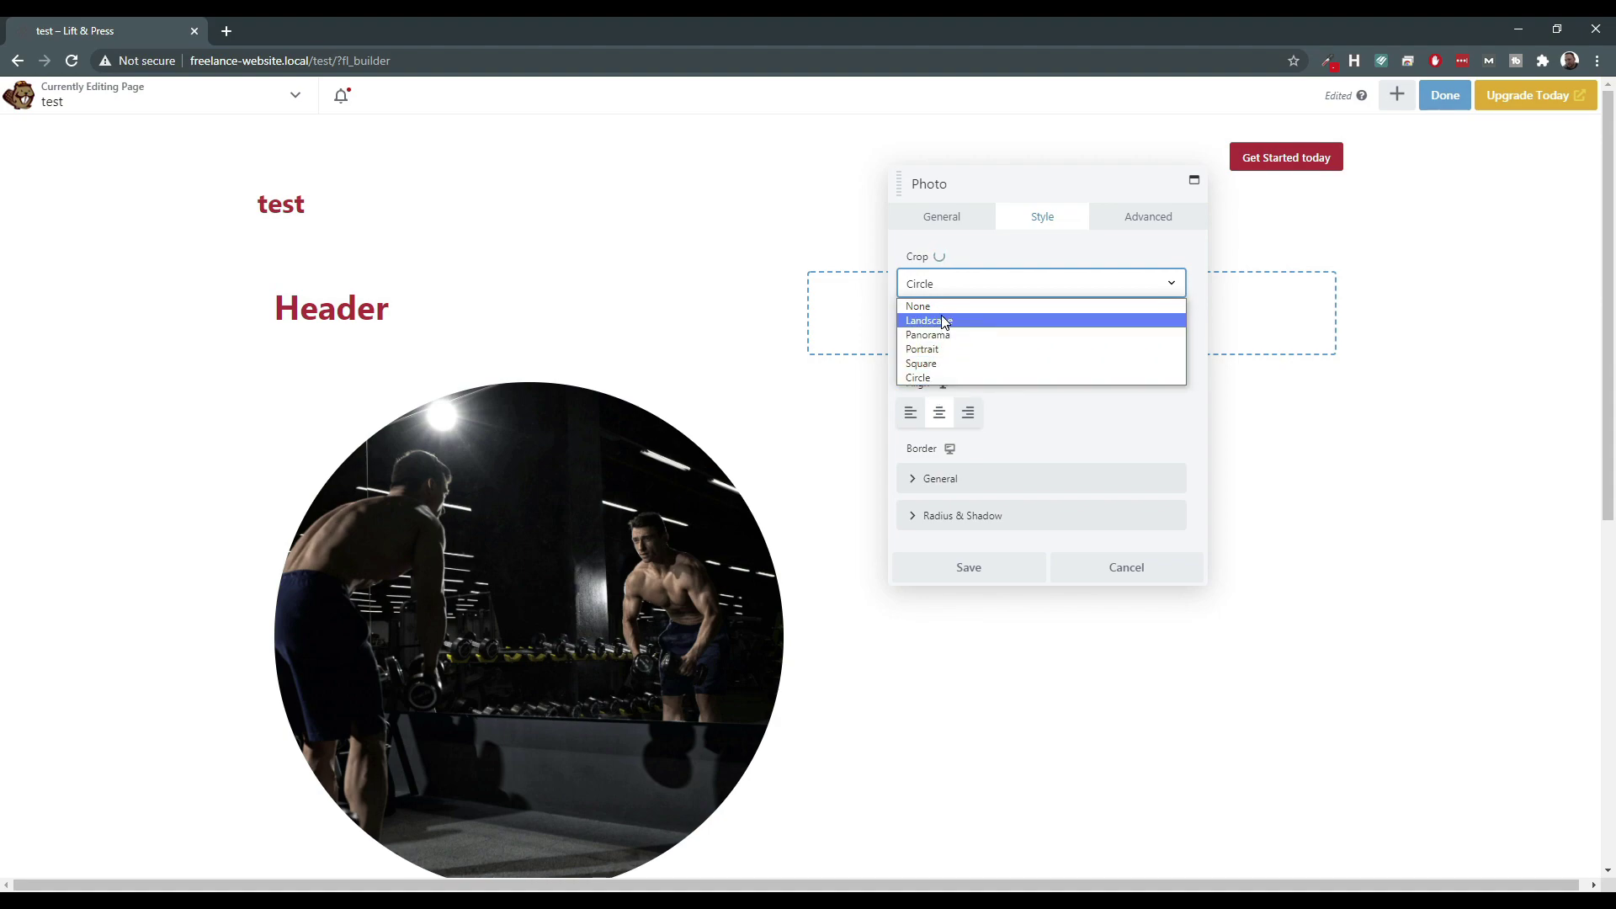
pyautogui.click(1043, 251)
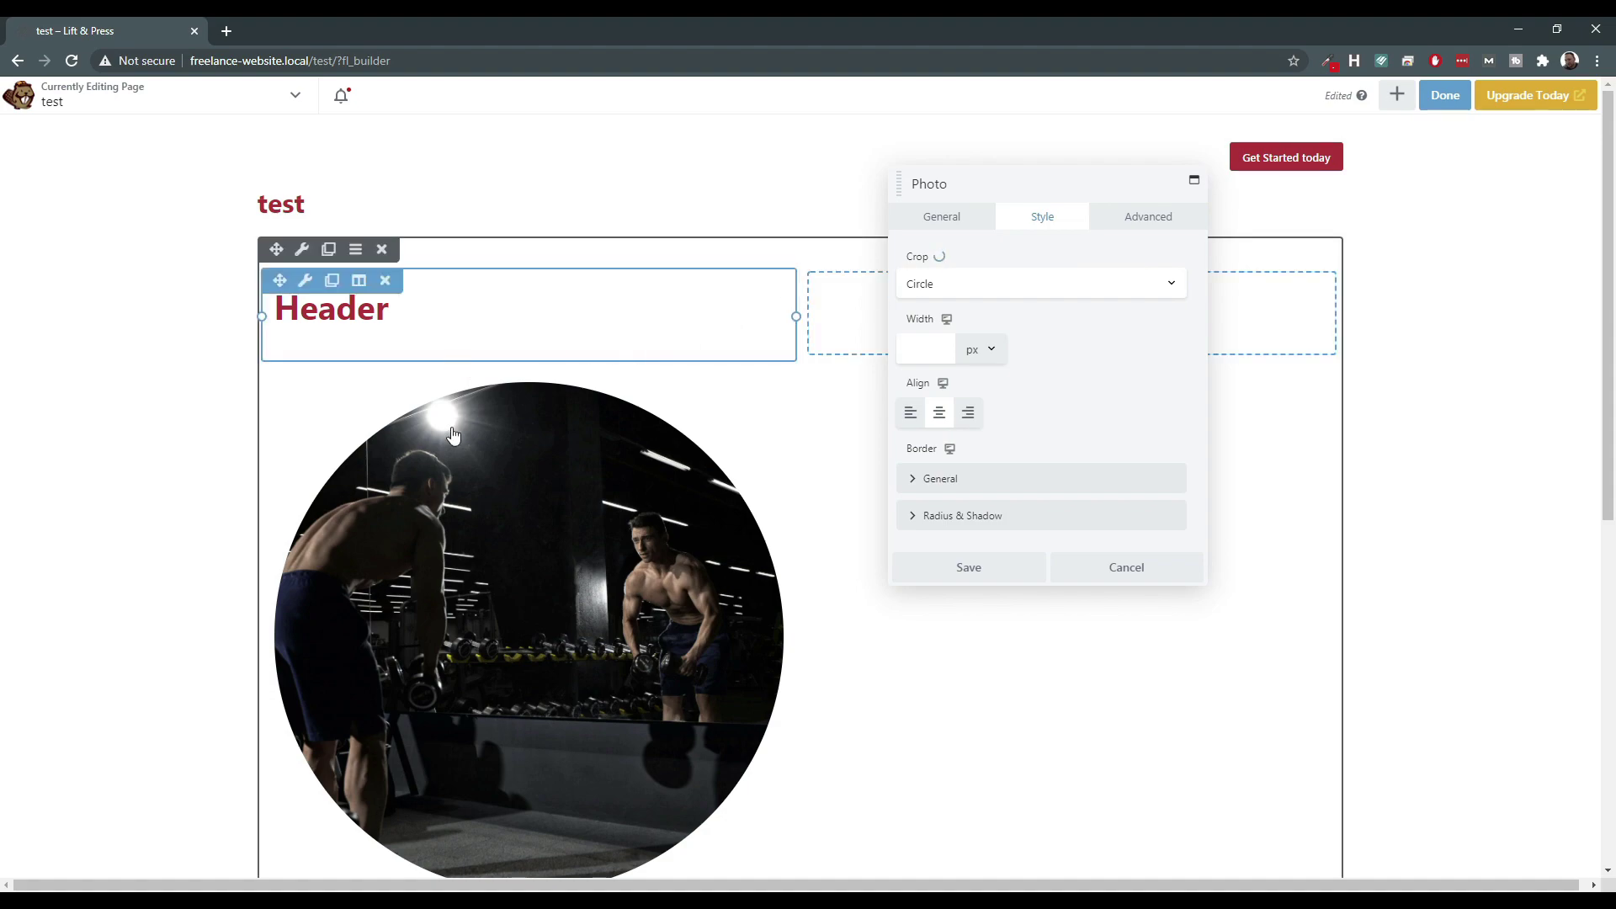
# Center the "Header" text above the photo using inline editing.
pyautogui.scroll(-3, 513, 382)
pyautogui.scroll(3, 512, 381)
pyautogui.click(436, 314)
pyautogui.click(415, 251)
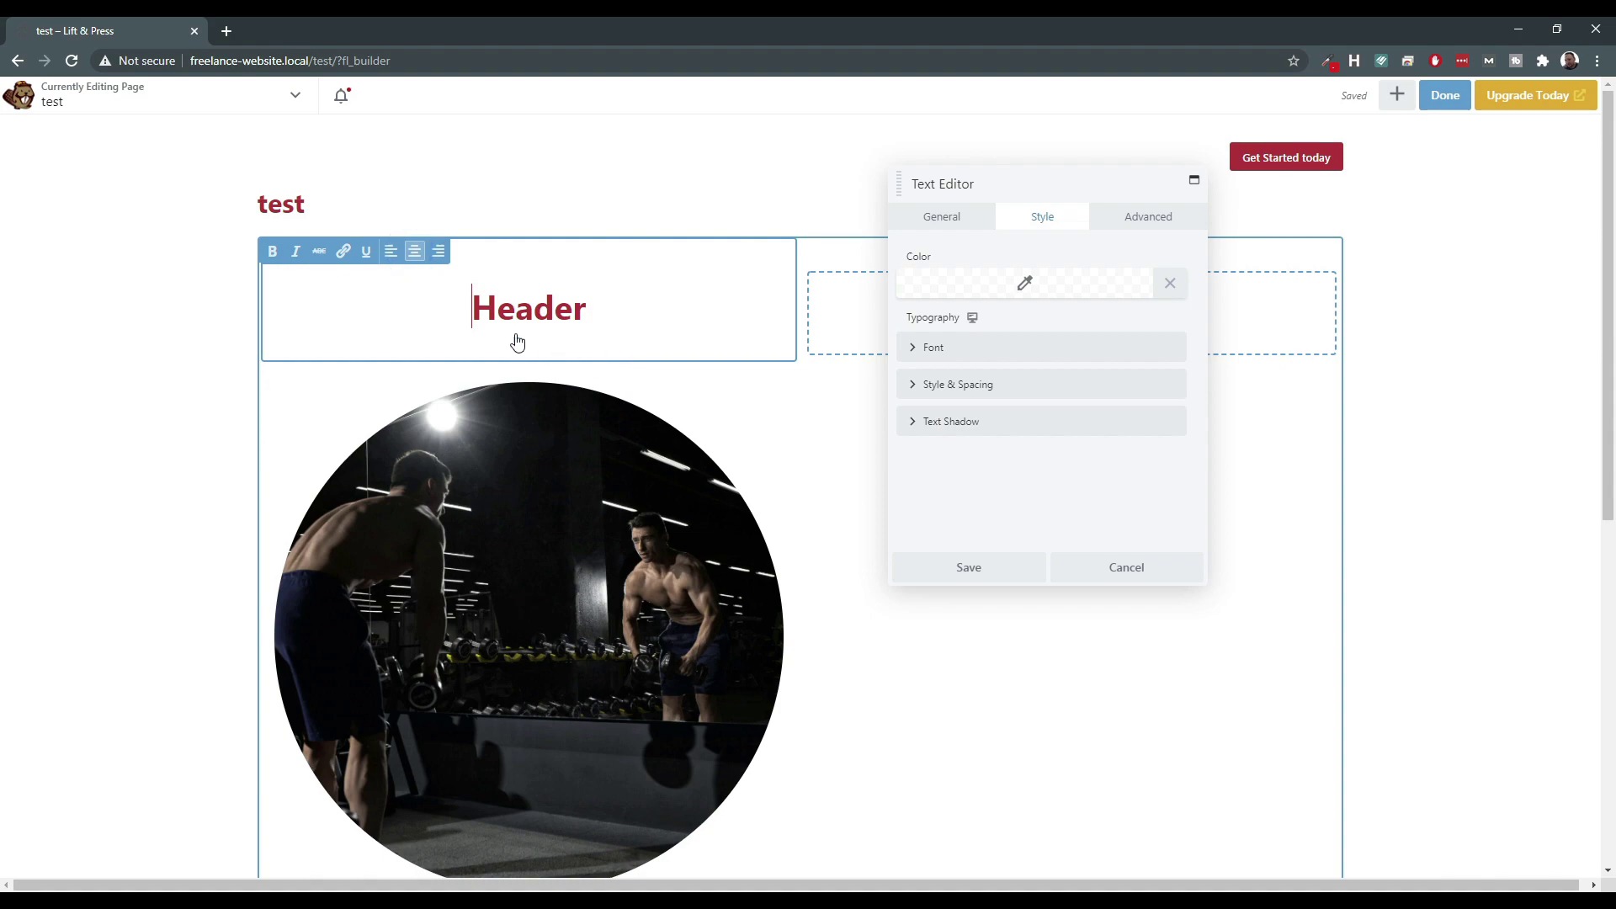
pyautogui.click(171, 399)
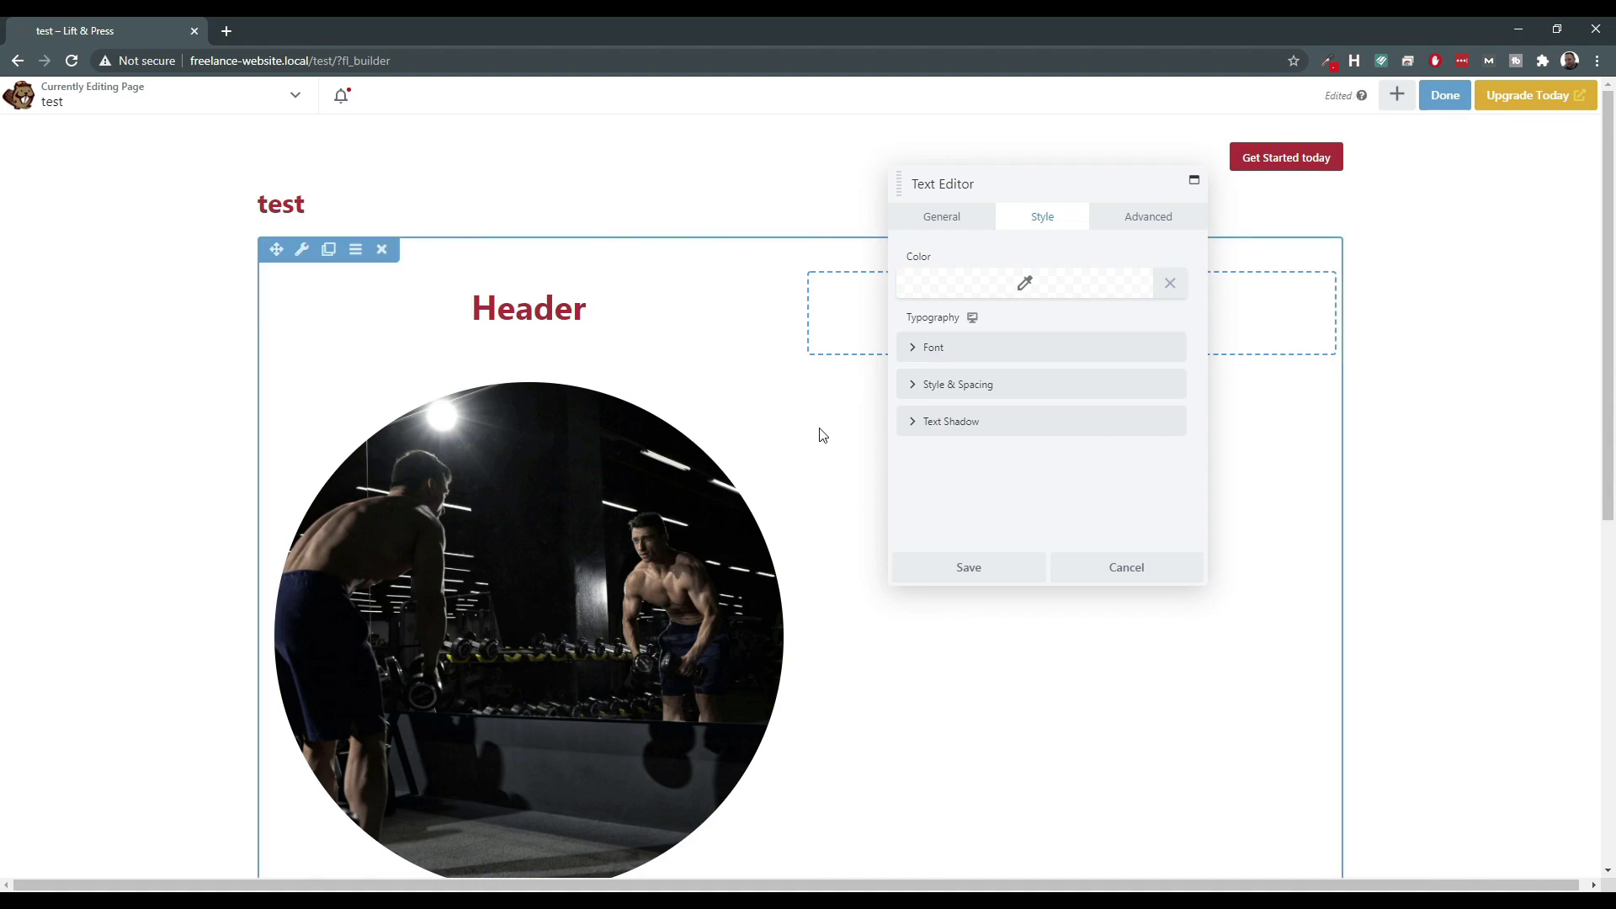
# Reopen the circular photo's settings, look through its general options and move the settings window away from the photo.
pyautogui.click(623, 593)
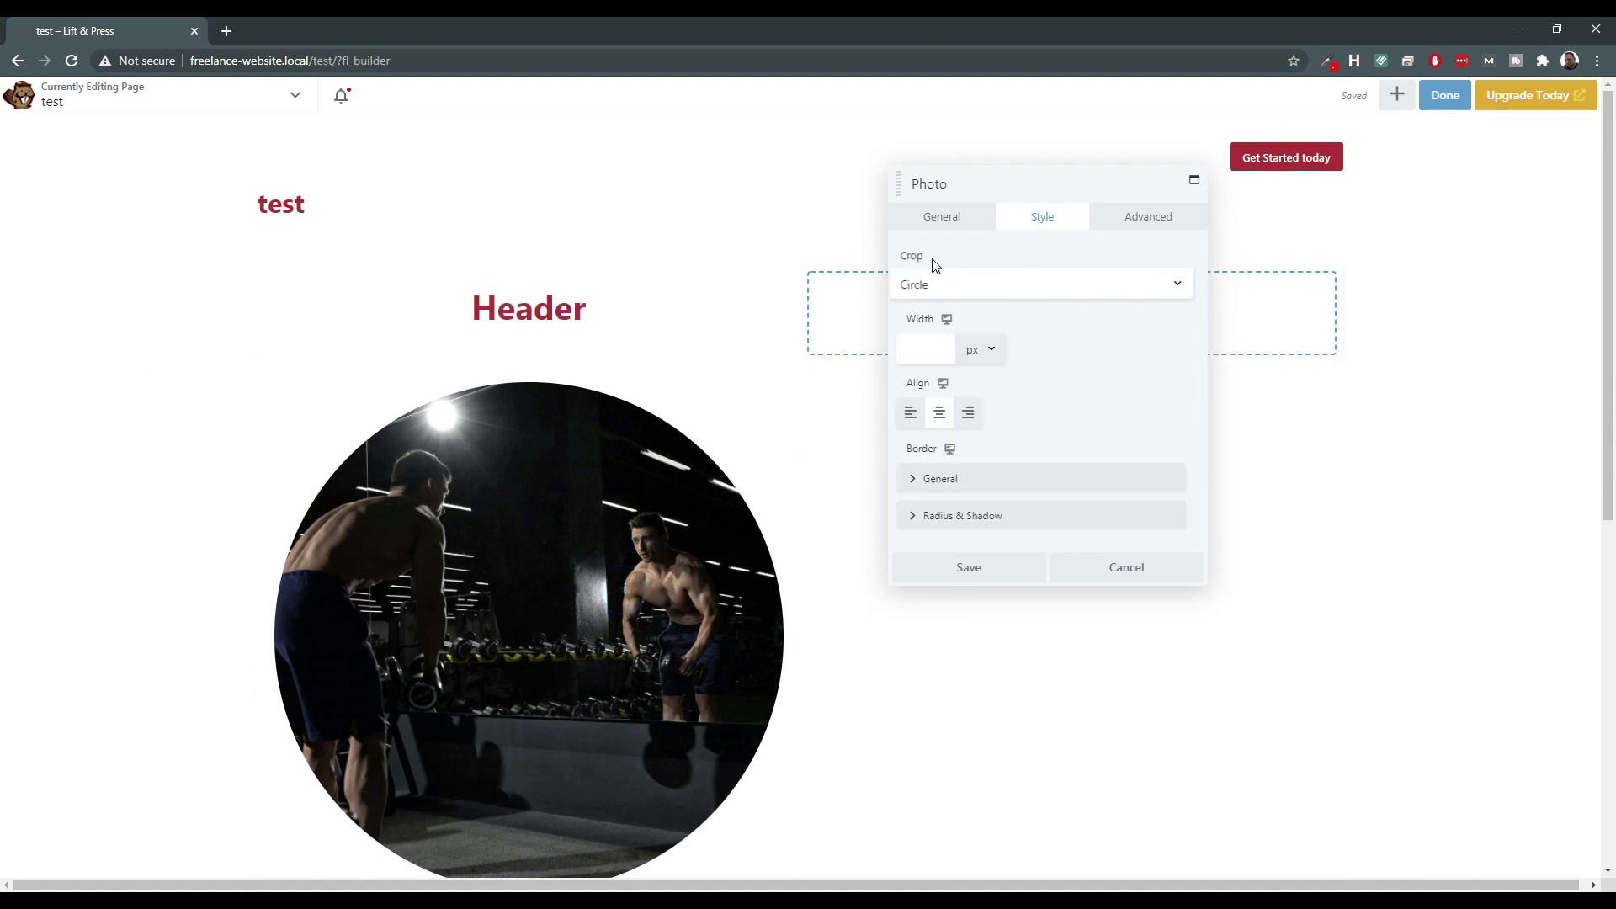
pyautogui.click(937, 220)
pyautogui.scroll(-4, 570, 578)
pyautogui.scroll(2, 573, 578)
pyautogui.scroll(2, 574, 578)
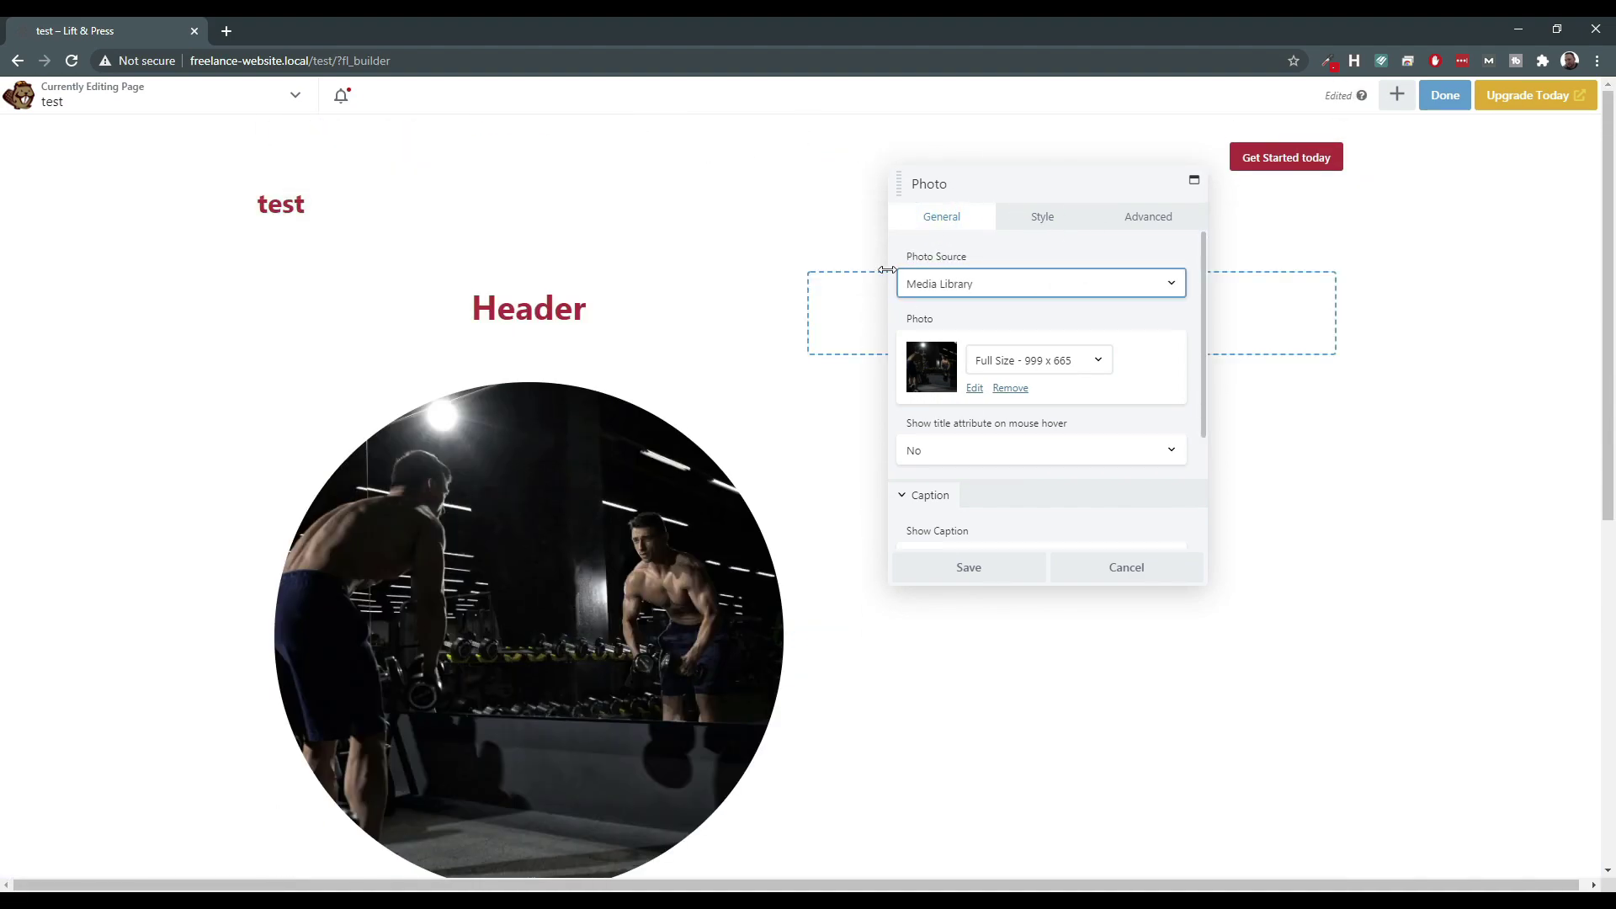
pyautogui.moveTo(998, 179); pyautogui.dragTo(1237, 211)
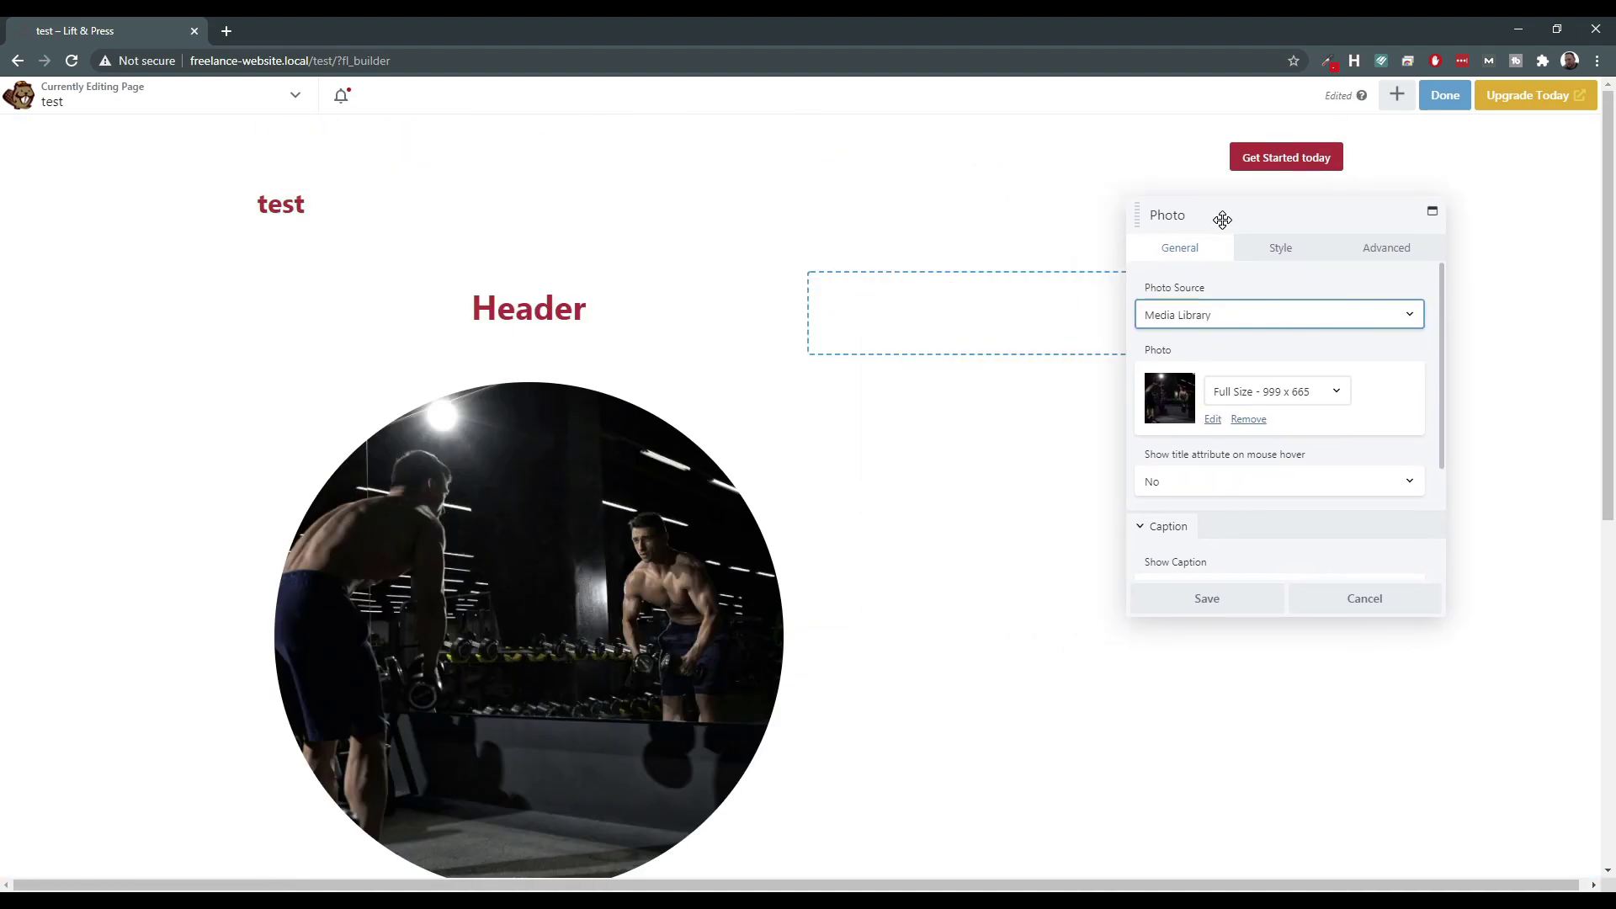
# Review the photo module's general, style and advanced settings, including caption, link, crop, spacing and visibility options.
pyautogui.click(1258, 250)
pyautogui.click(1198, 244)
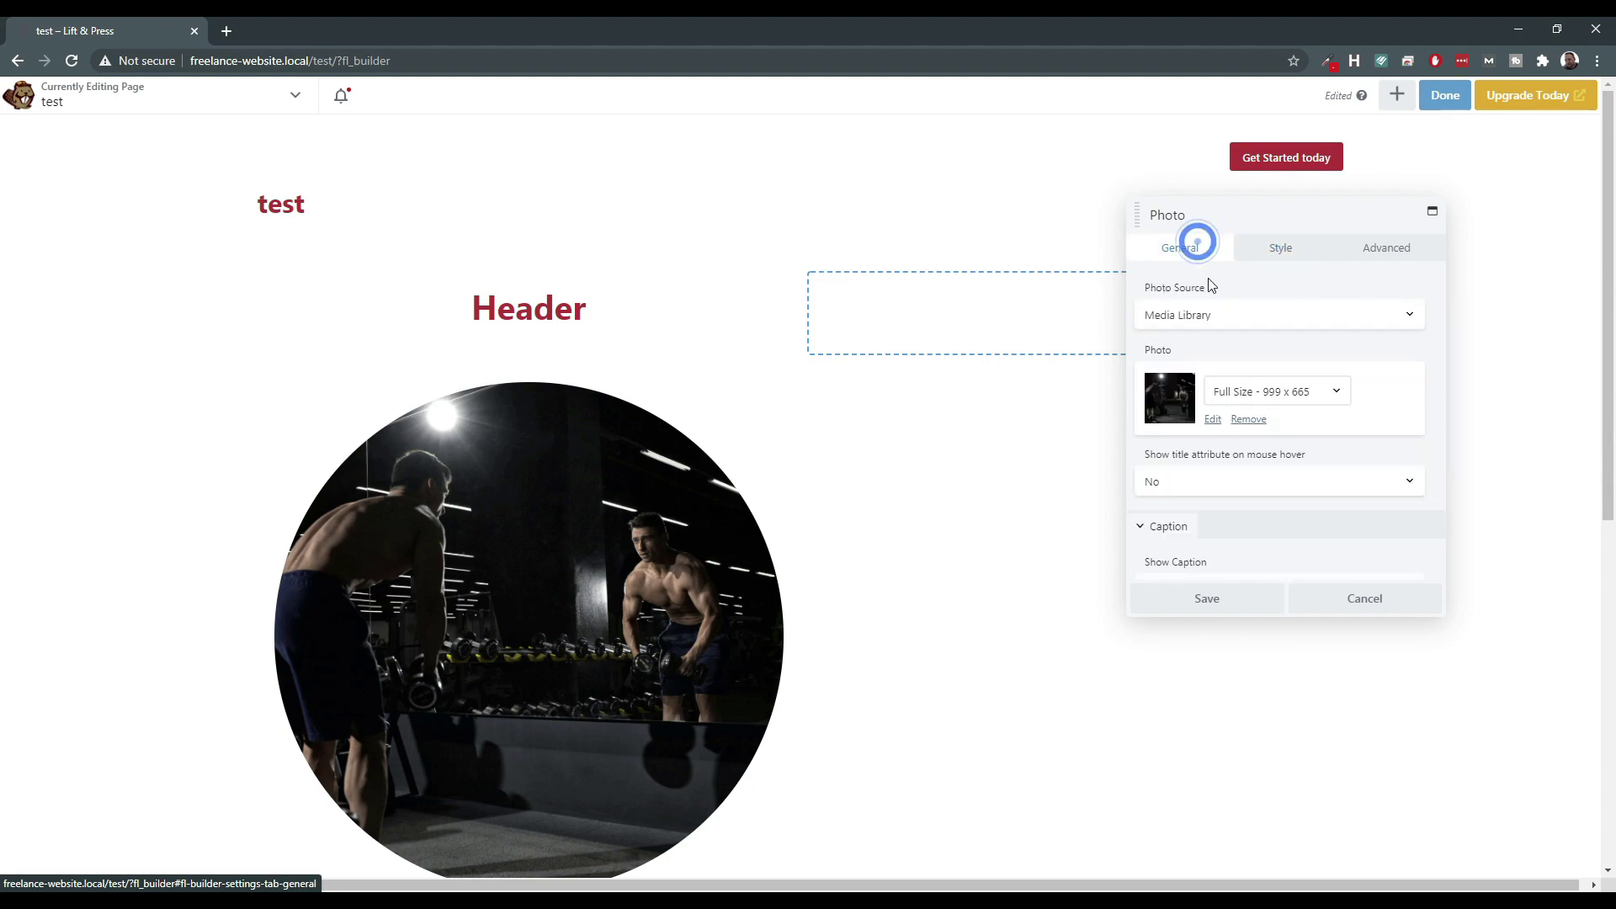
pyautogui.scroll(-2, 1213, 502)
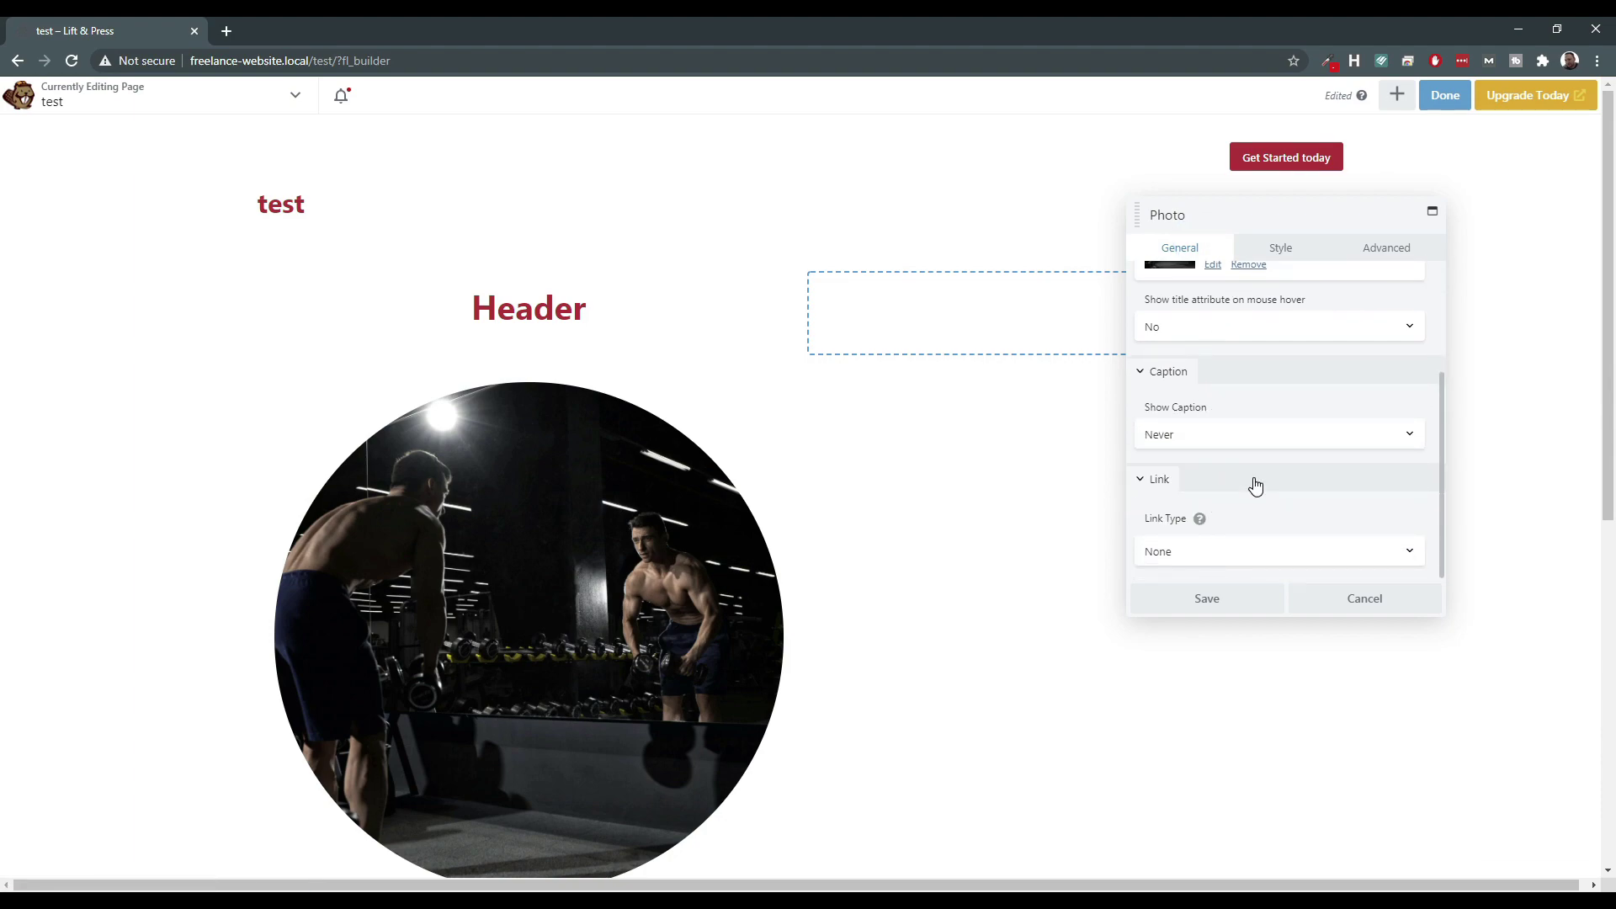
pyautogui.scroll(2, 1256, 486)
pyautogui.click(1306, 250)
pyautogui.click(1391, 249)
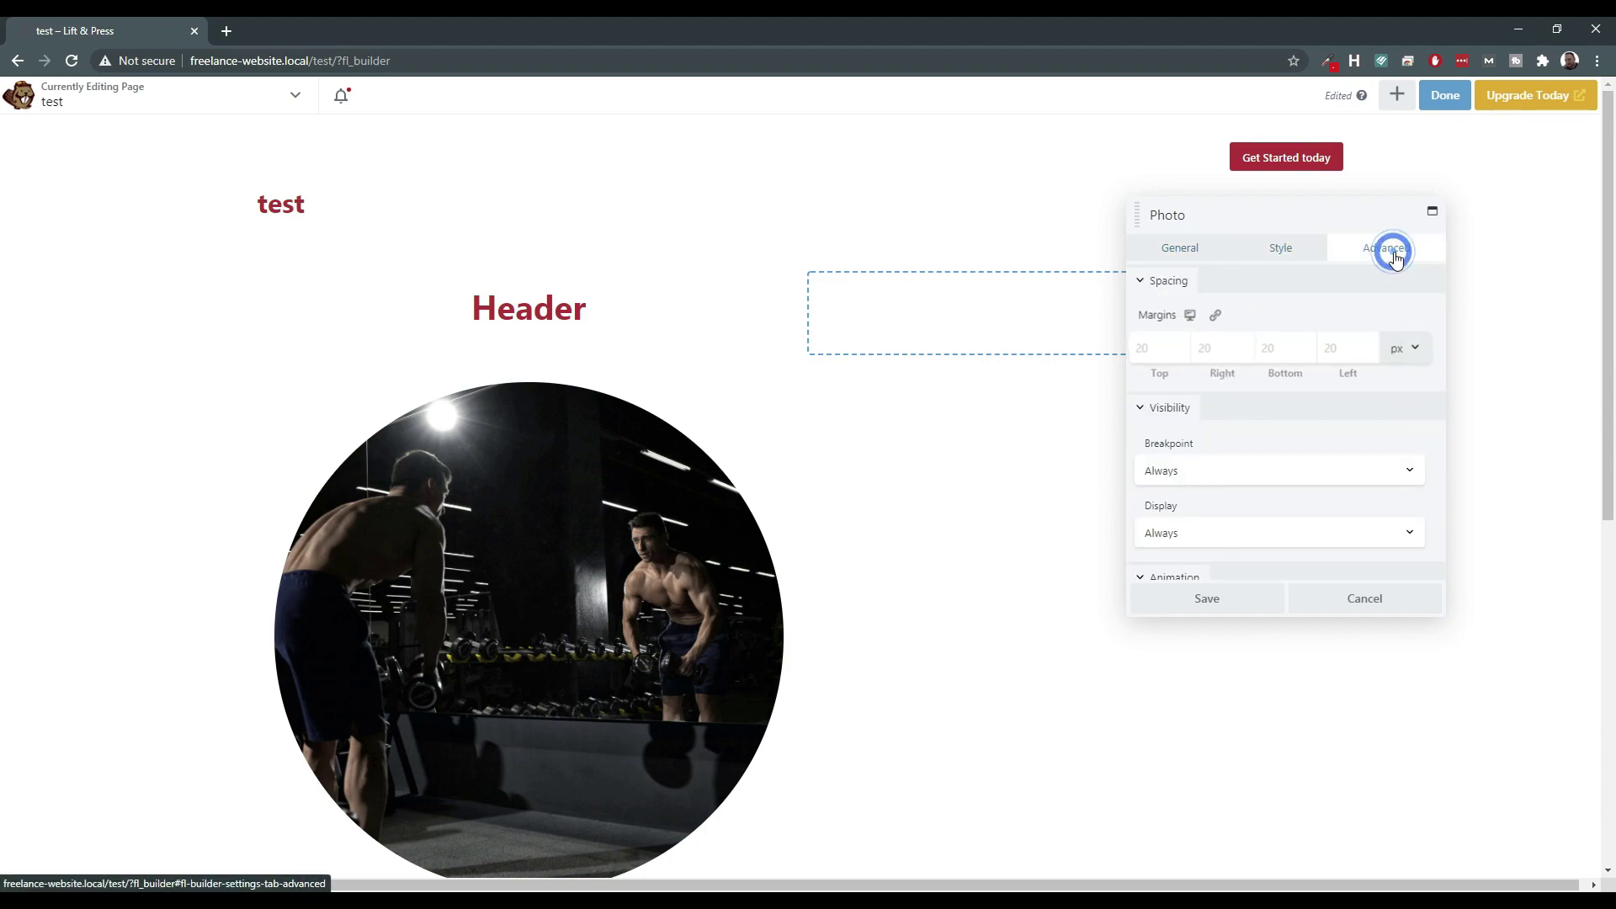
pyautogui.click(1270, 253)
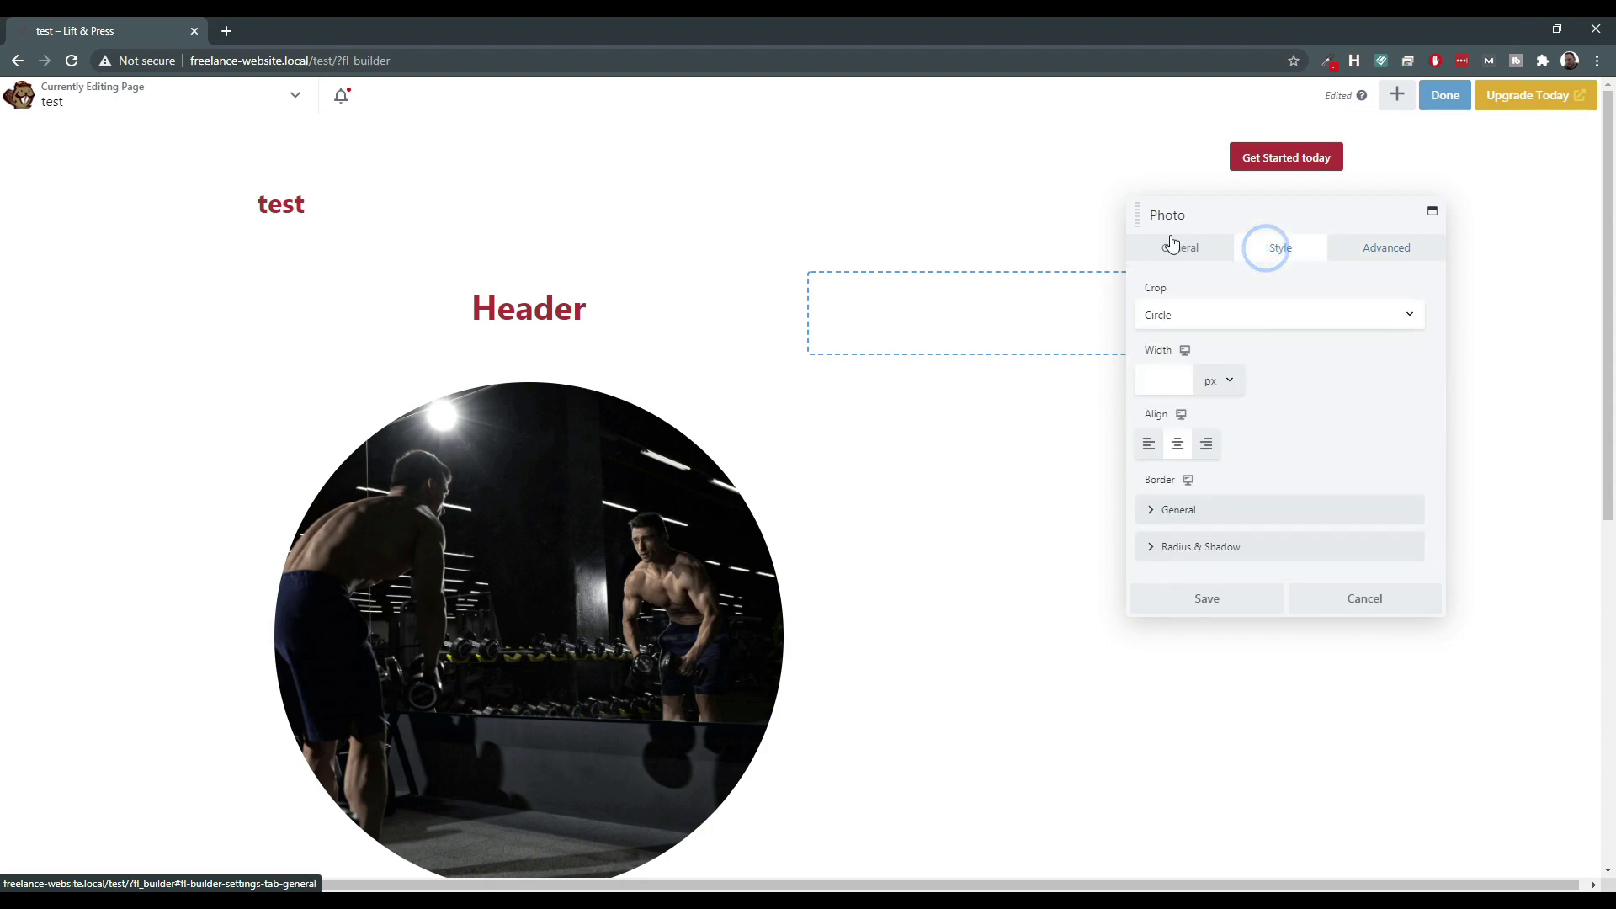
pyautogui.click(1170, 249)
pyautogui.scroll(-2, 1221, 563)
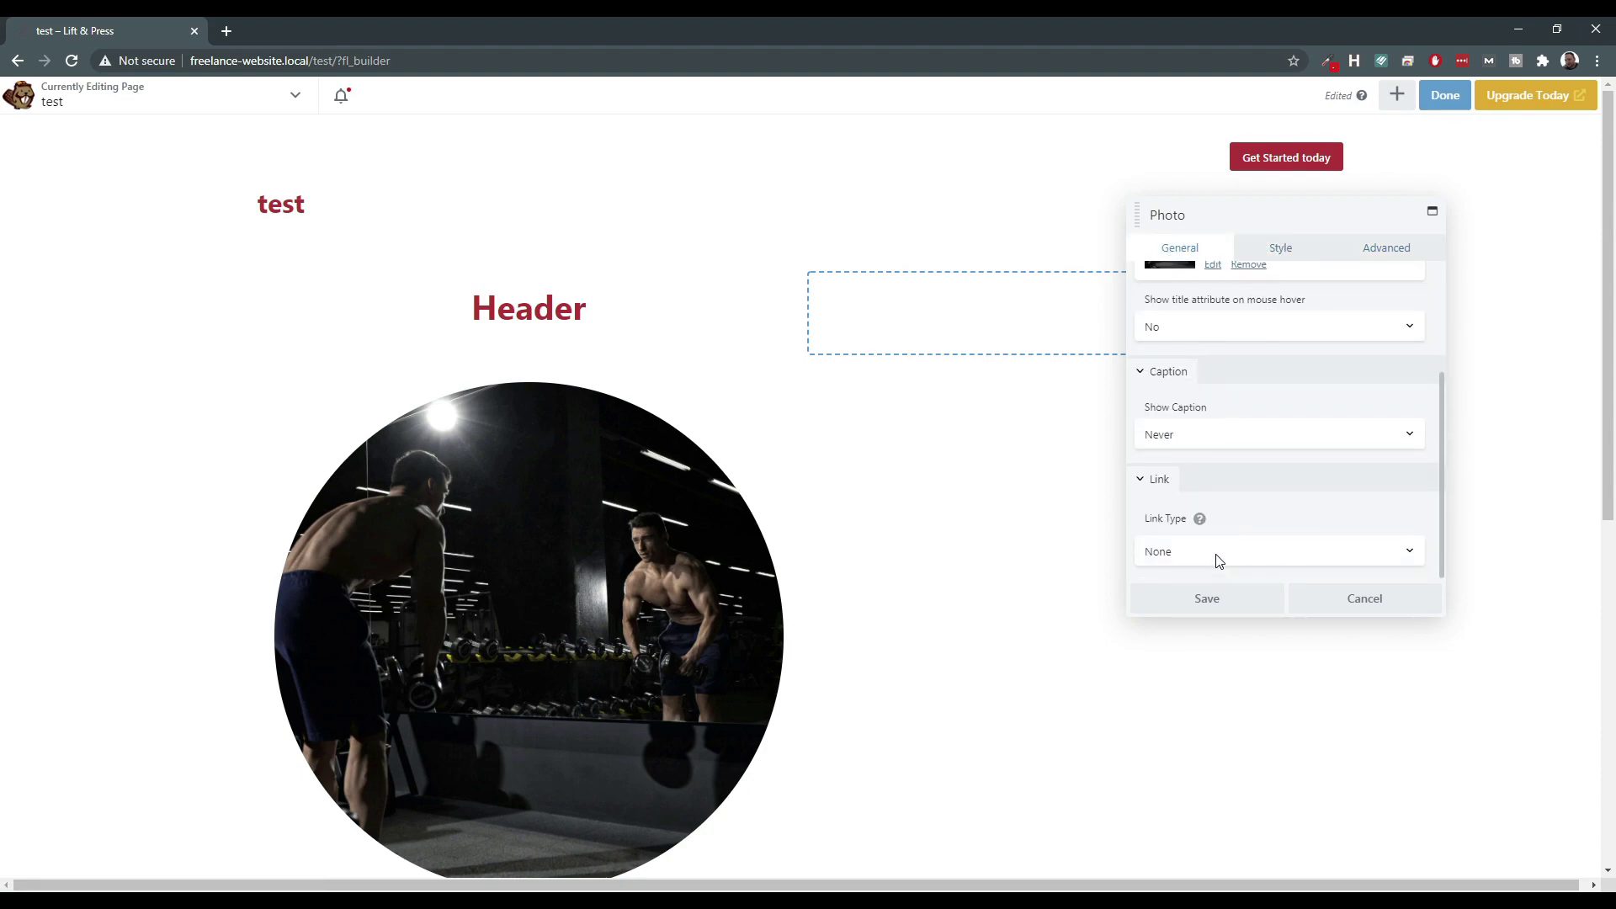
pyautogui.scroll(2, 1220, 558)
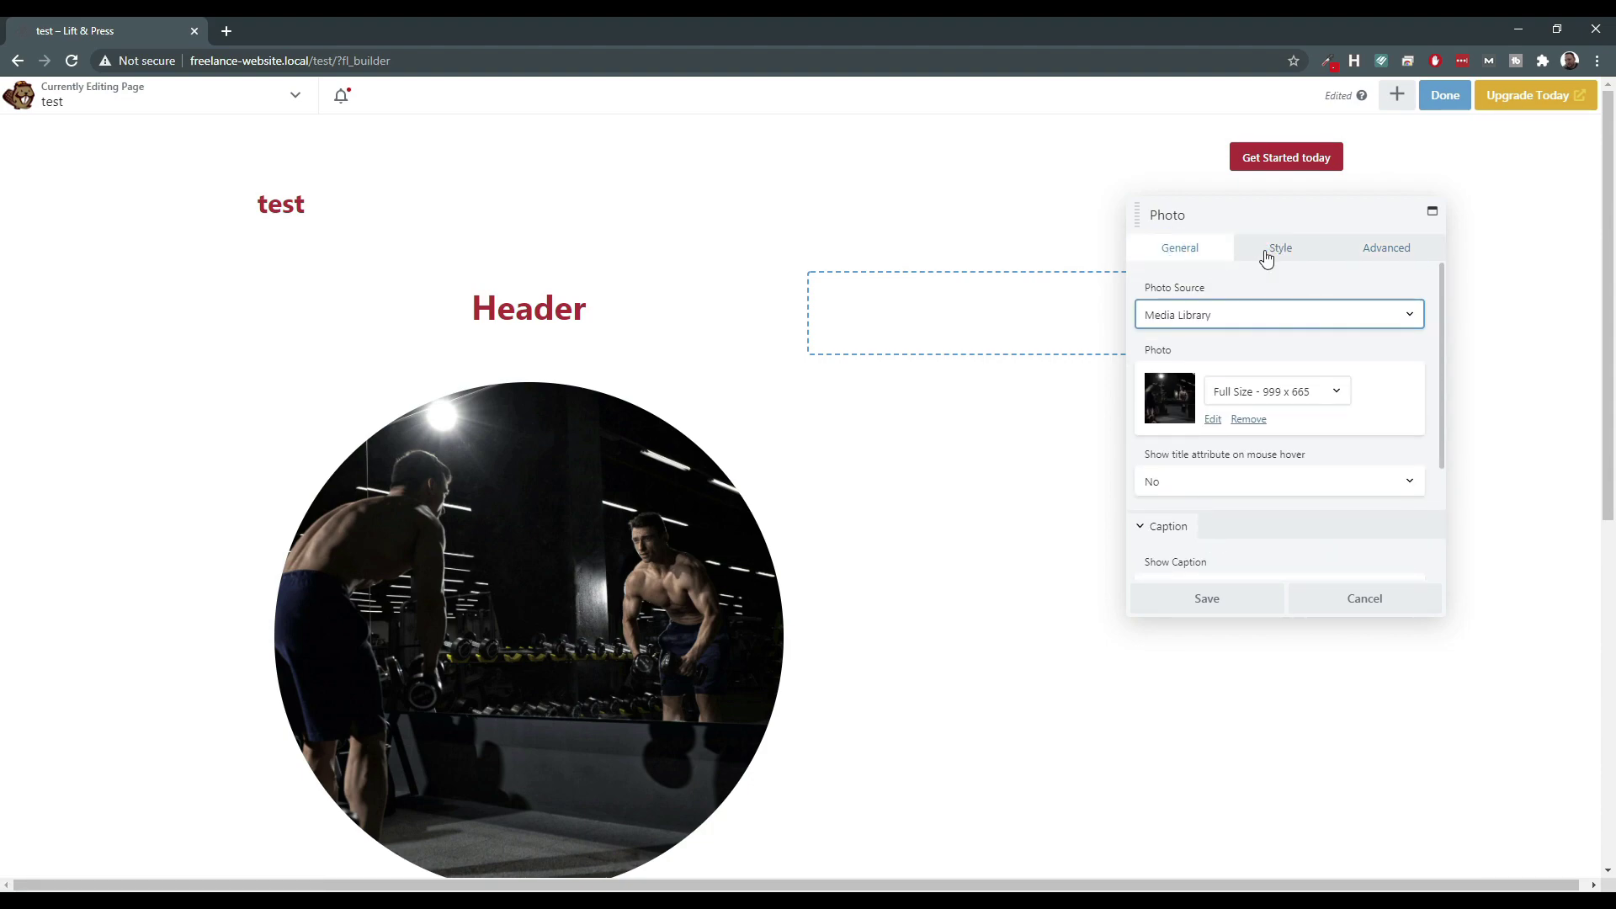
# Place a Video module in the empty column, review its general, structured data and advanced settings, and cancel it.
pyautogui.click(1363, 599)
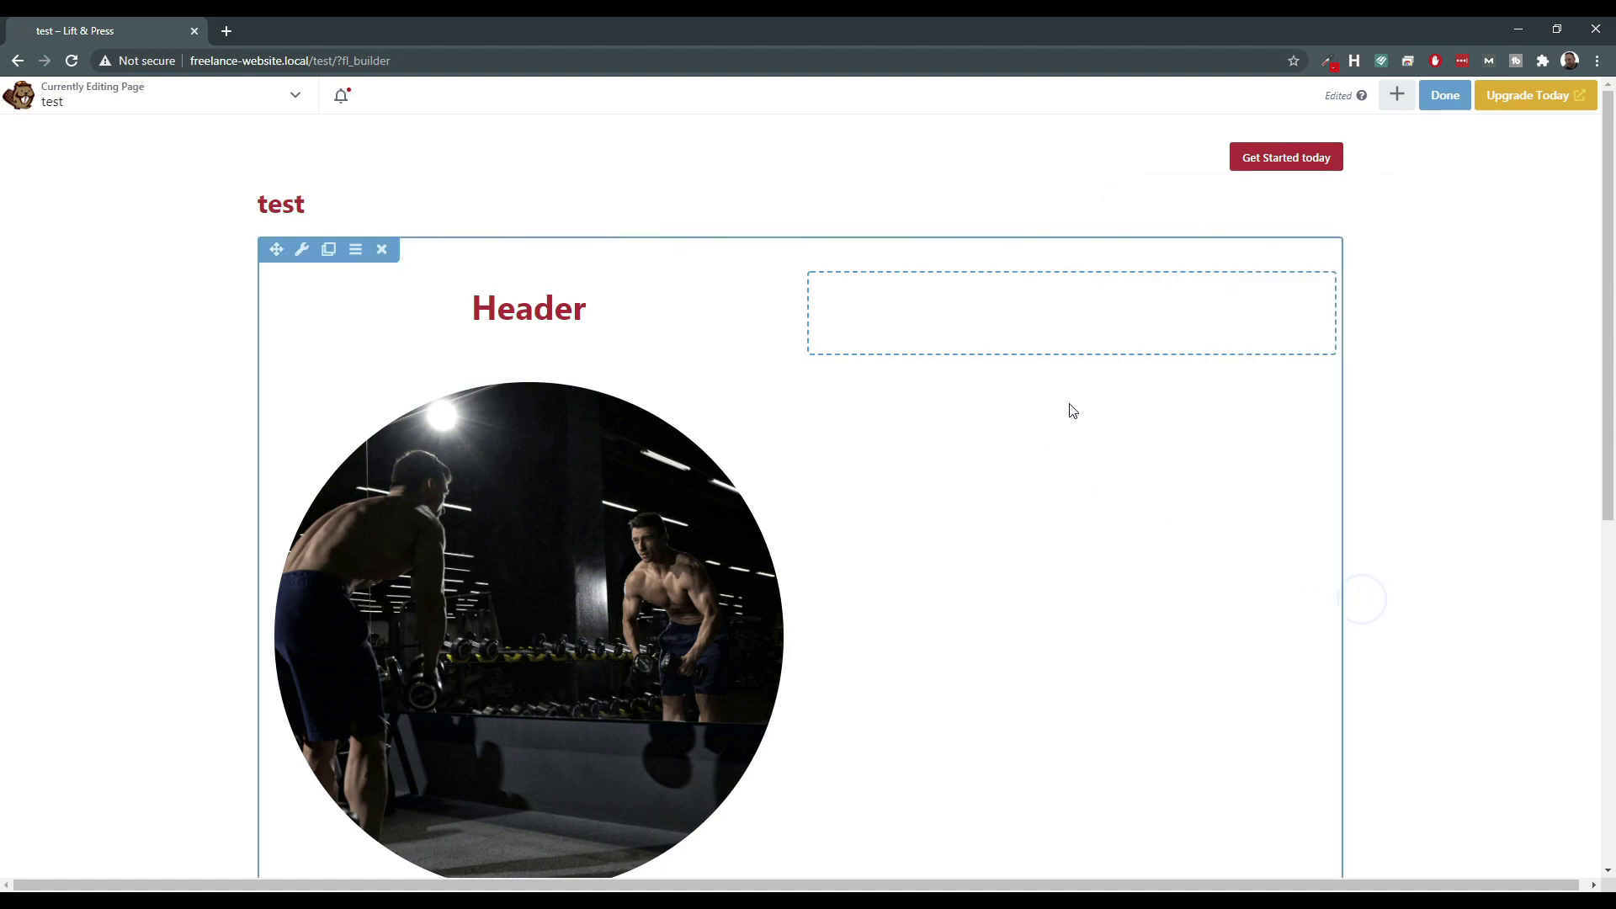
pyautogui.click(1397, 94)
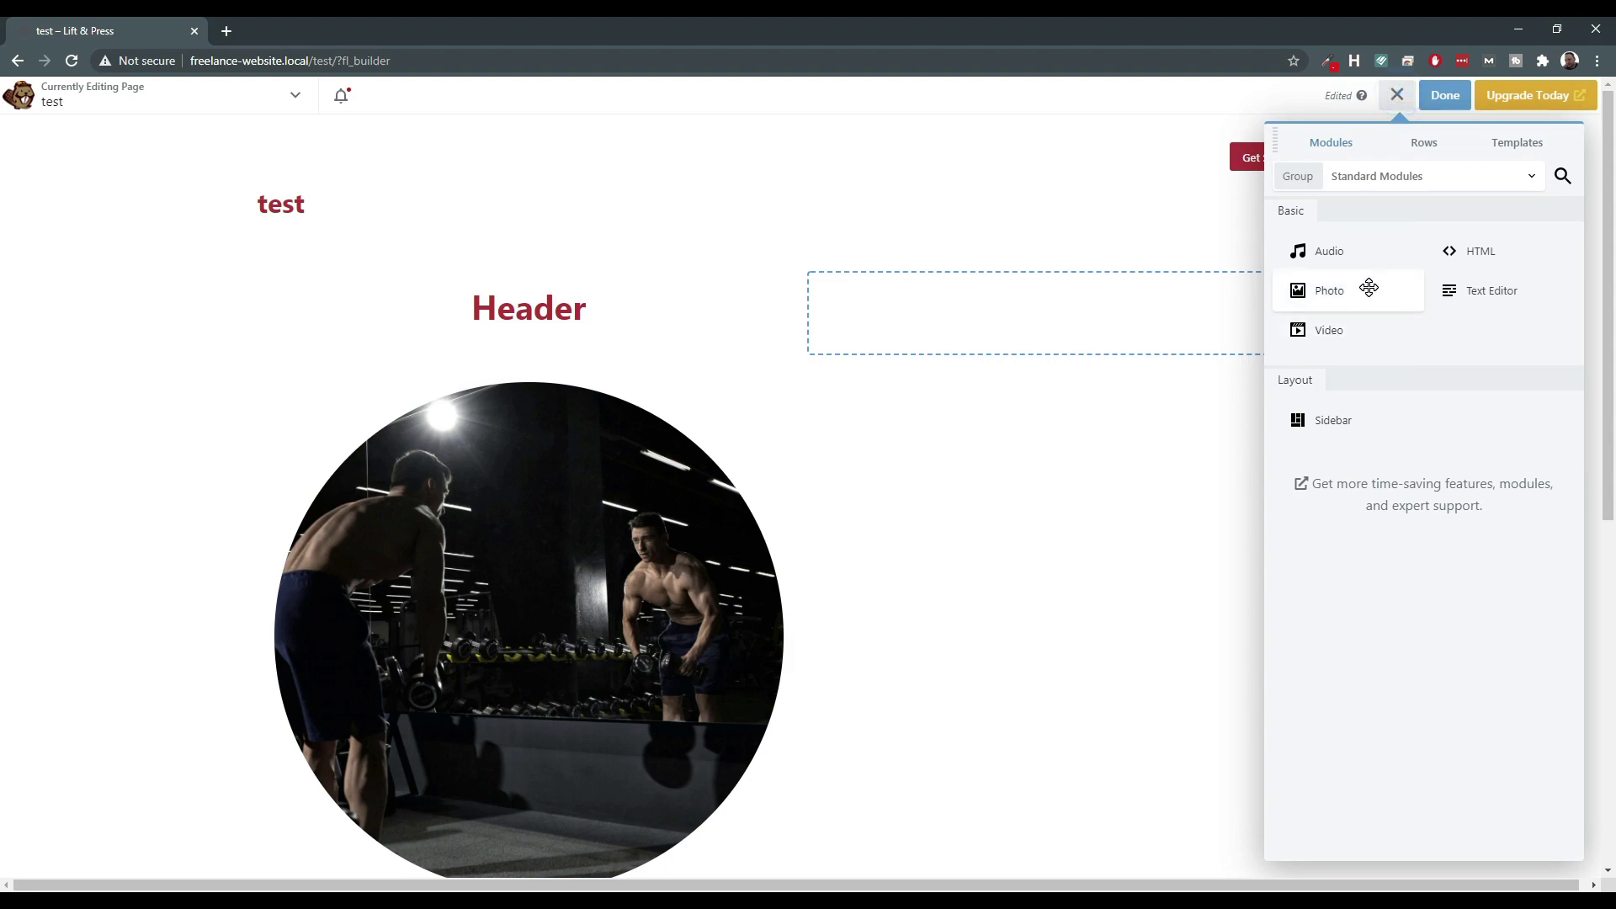
pyautogui.moveTo(1331, 332); pyautogui.dragTo(958, 340)
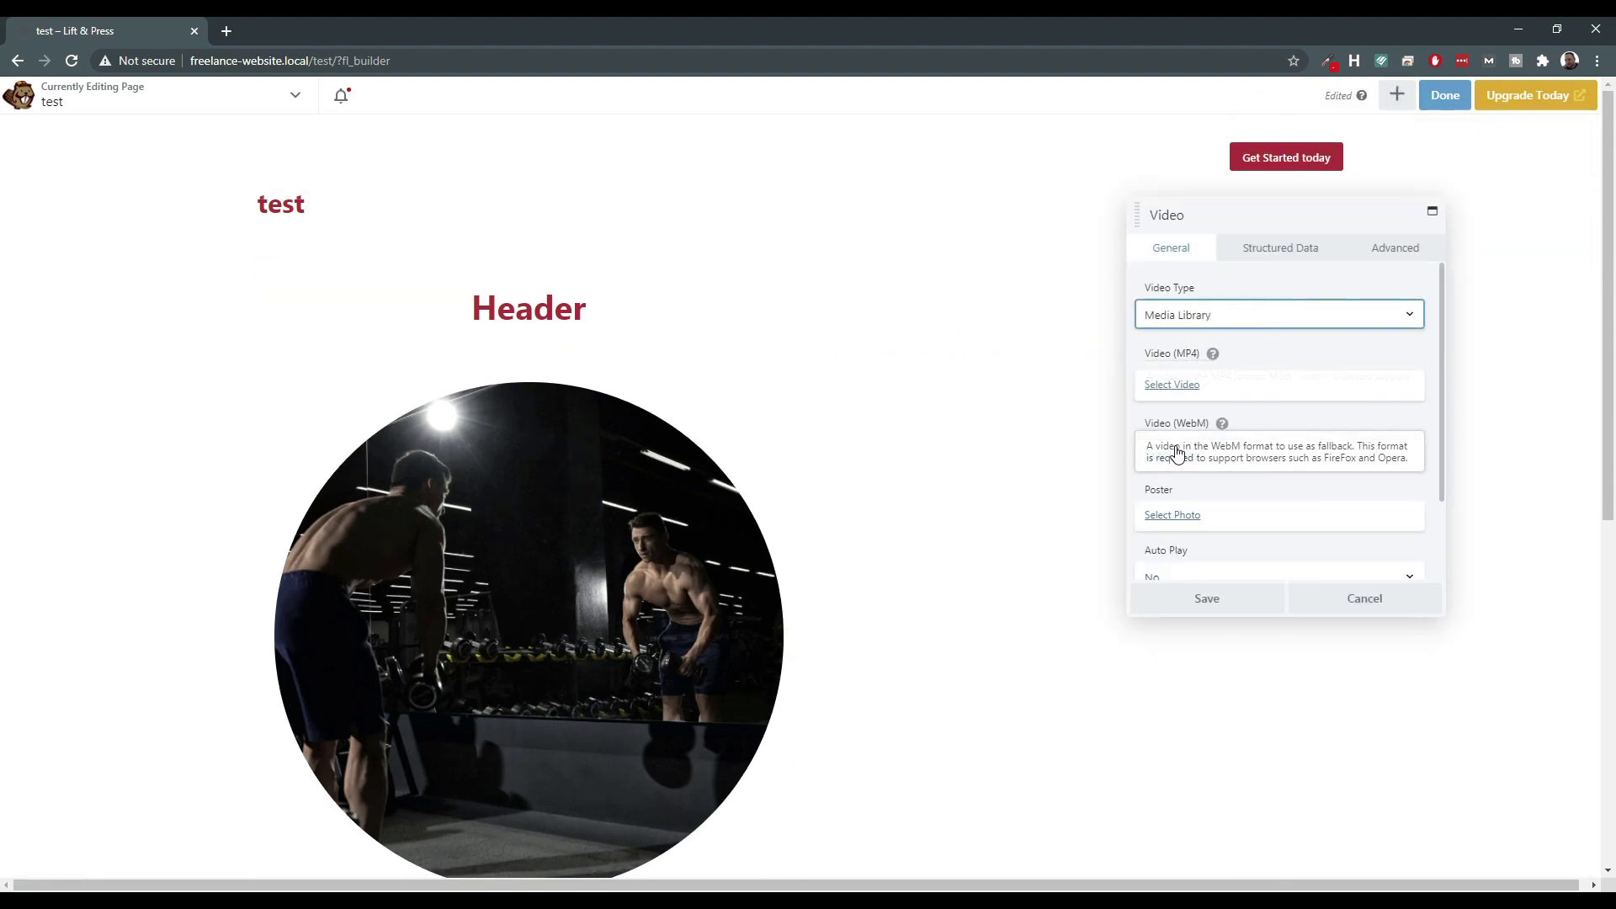
pyautogui.scroll(-2, 1190, 531)
pyautogui.scroll(2, 1216, 523)
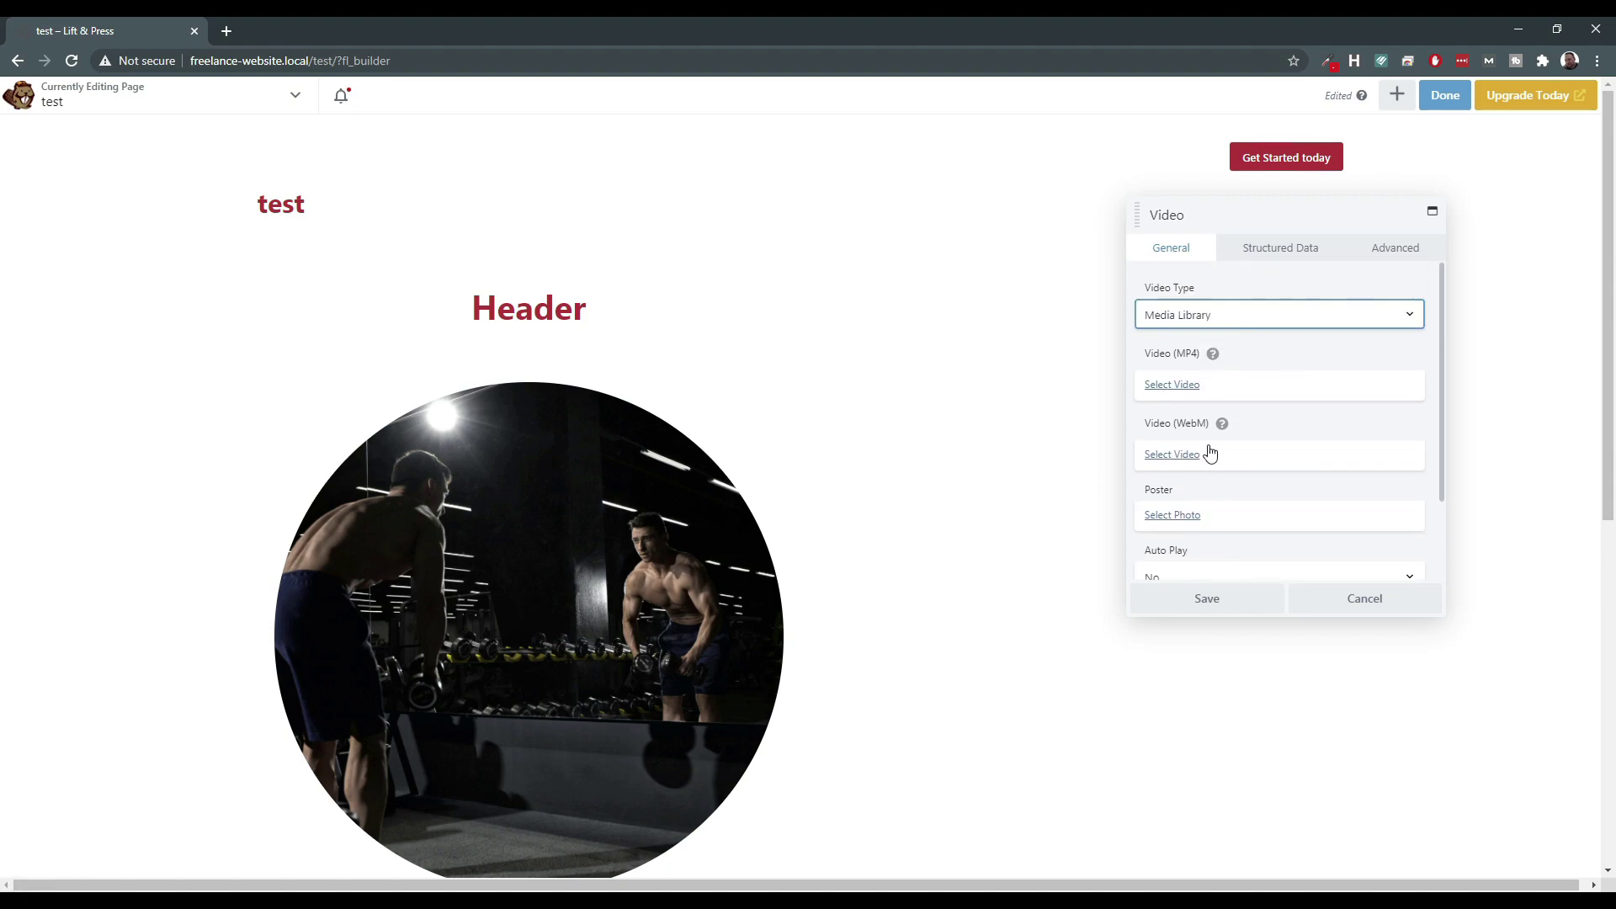
pyautogui.click(1257, 253)
pyautogui.click(1404, 249)
pyautogui.click(1175, 251)
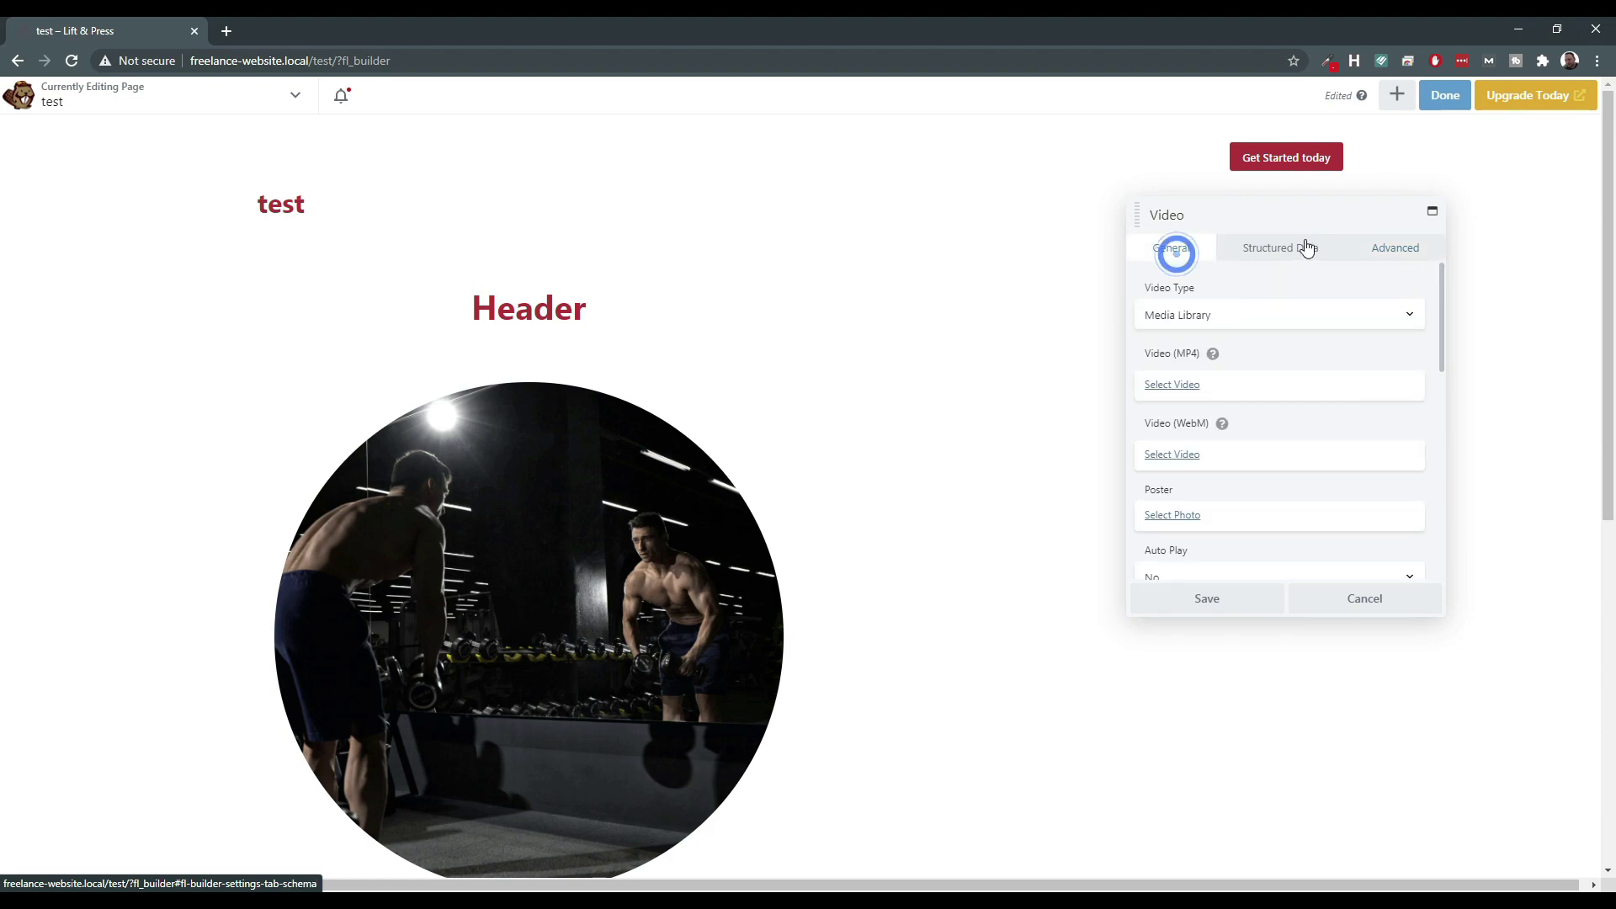
pyautogui.click(1351, 598)
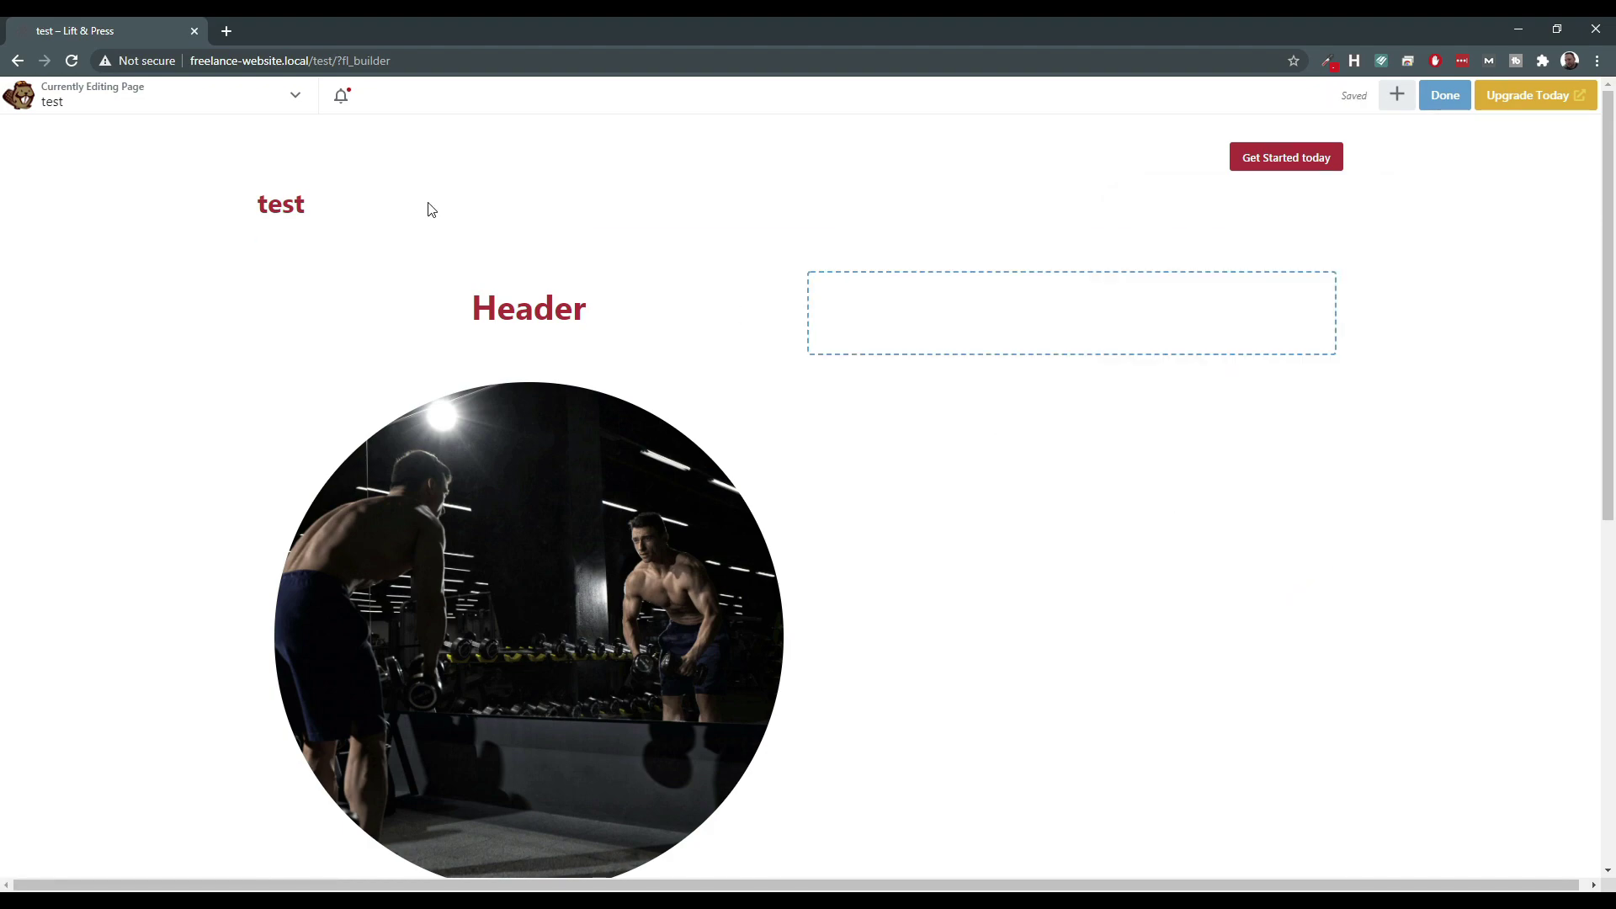
# Look over the built page from the header and circular photo down to the short text and footer.
pyautogui.scroll(-8, 396, 190)
pyautogui.scroll(10, 762, 395)
pyautogui.scroll(-5, 673, 252)
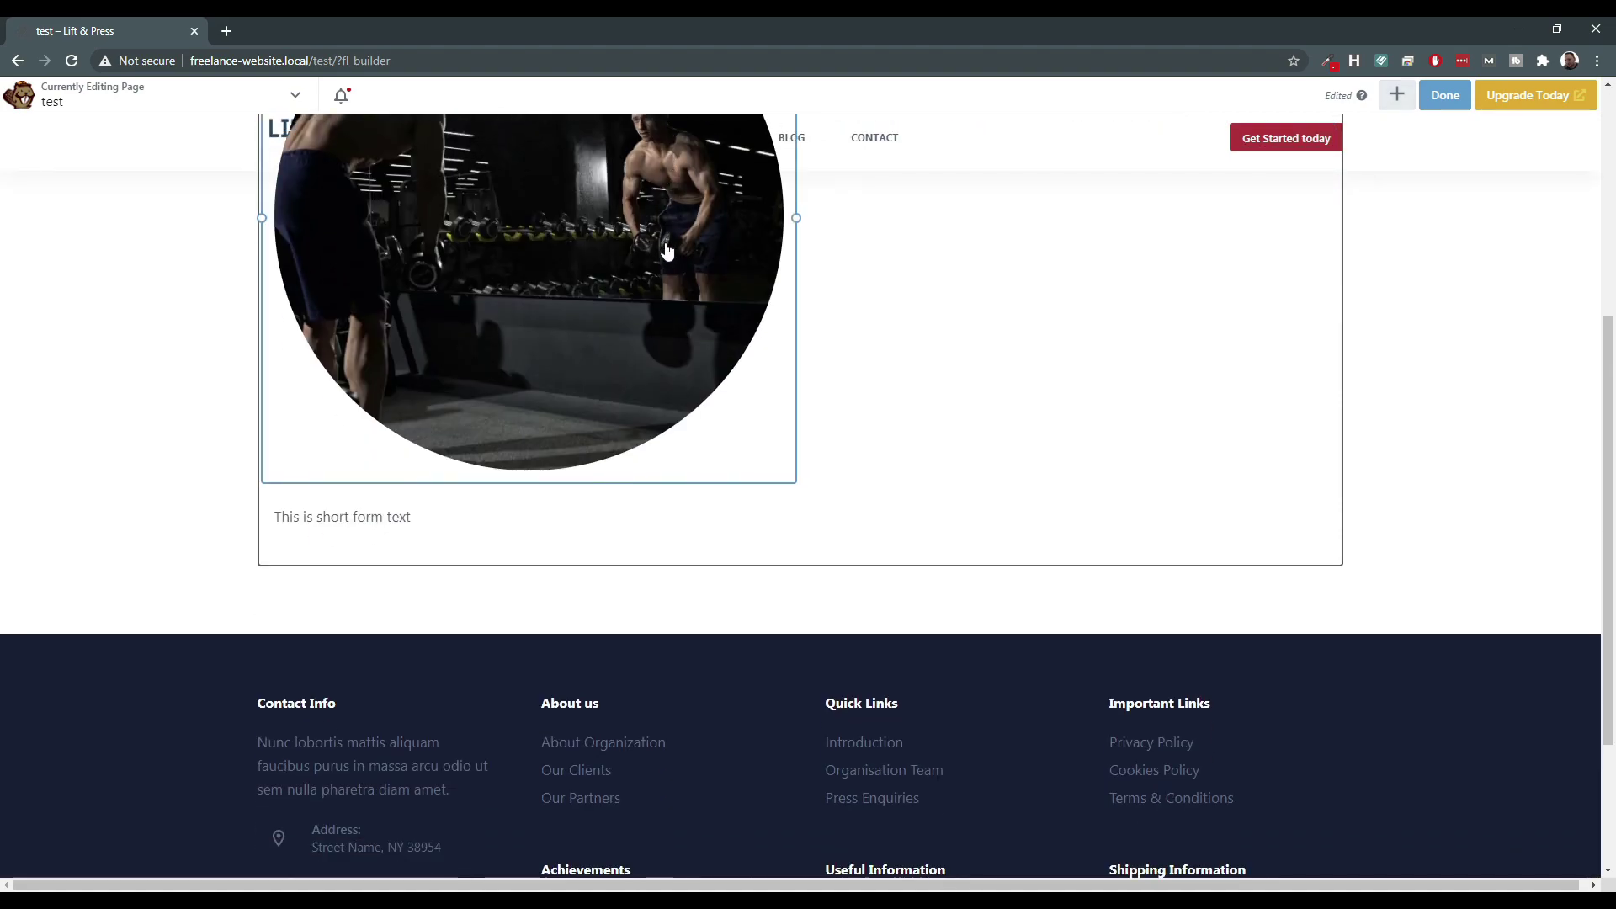
pyautogui.scroll(5, 665, 261)
pyautogui.scroll(-5, 665, 265)
pyautogui.scroll(5, 665, 269)
pyautogui.scroll(-7, 665, 269)
pyautogui.scroll(7, 665, 269)
pyautogui.scroll(-6, 665, 270)
pyautogui.scroll(7, 665, 269)
pyautogui.scroll(-1, 657, 267)
pyautogui.scroll(1, 658, 267)
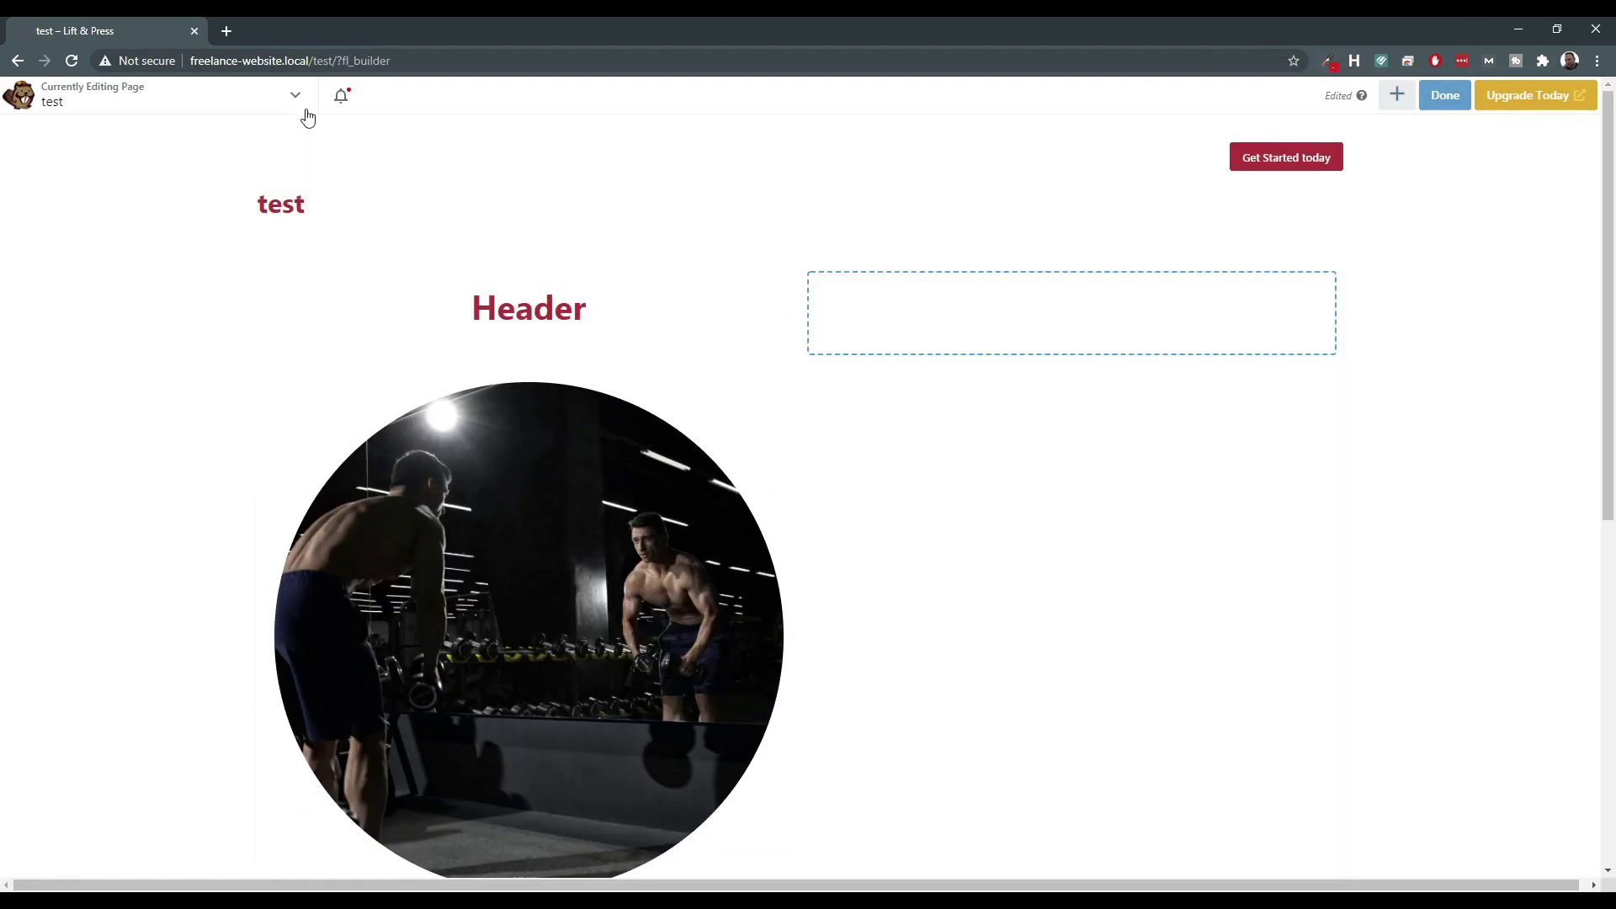
# Exit the page builder and discard the unpublished changes to the test page.
pyautogui.click(1429, 97)
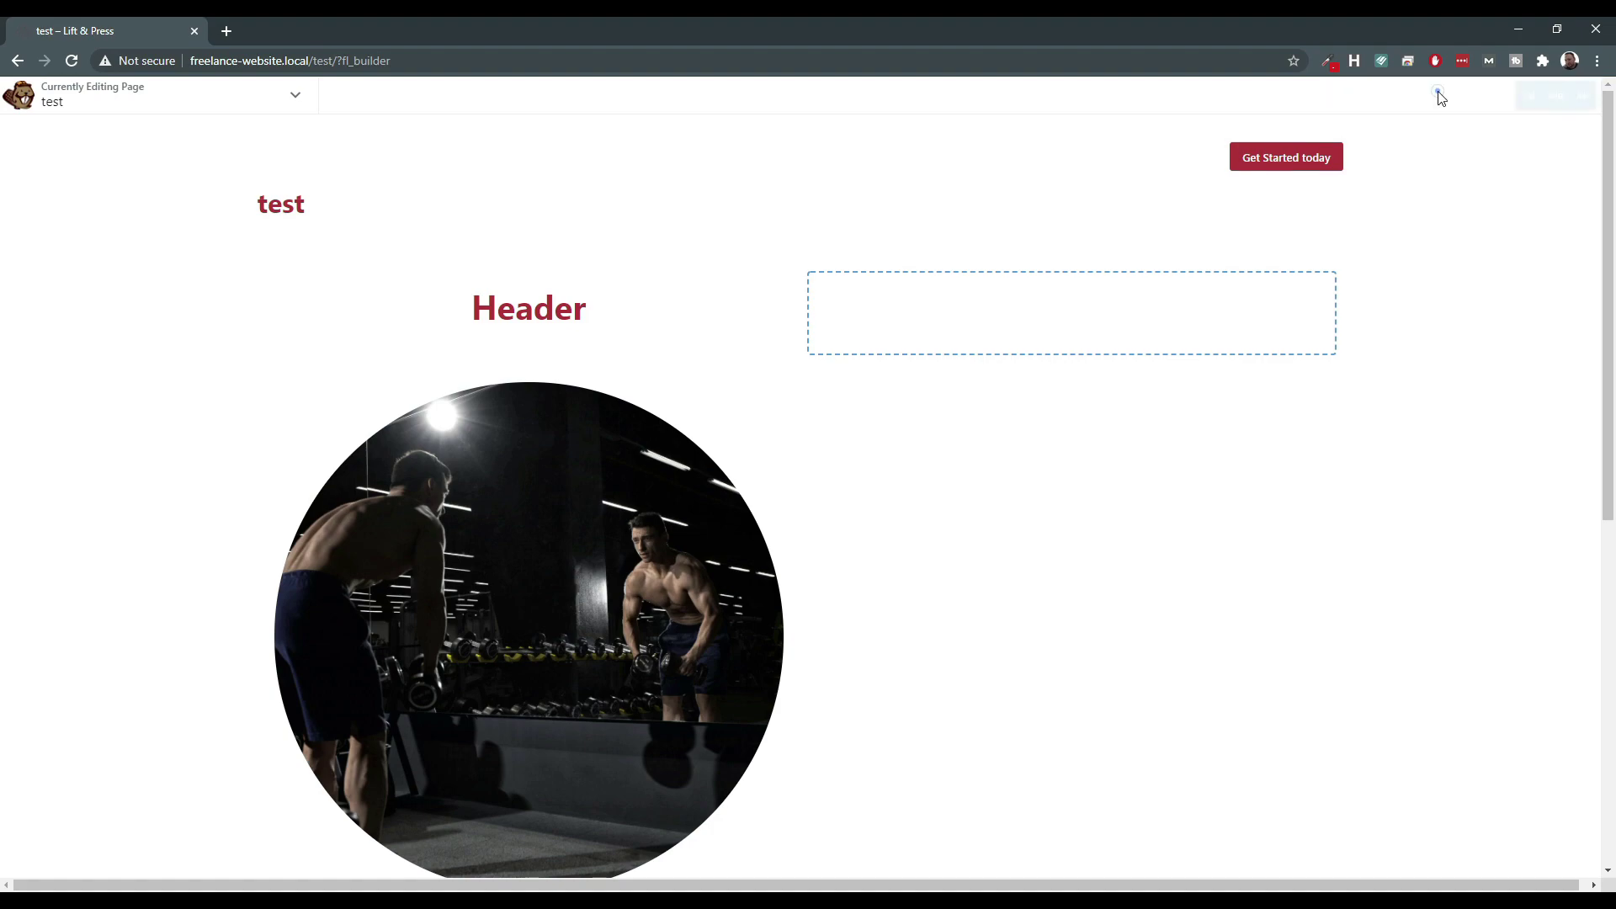
pyautogui.click(1319, 100)
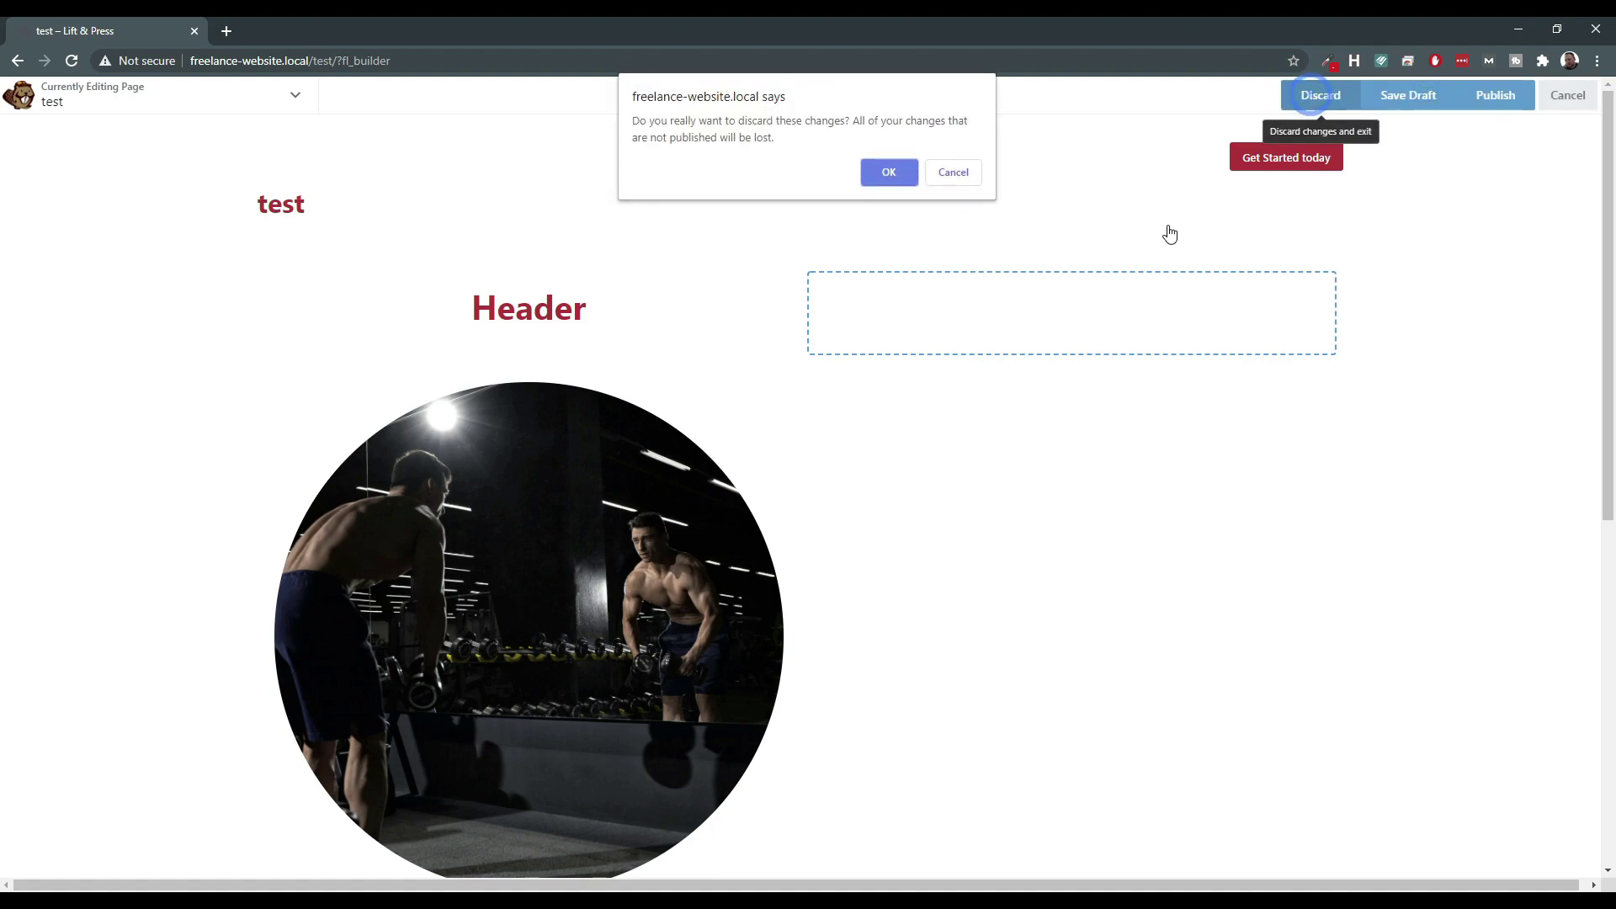
pyautogui.click(887, 173)
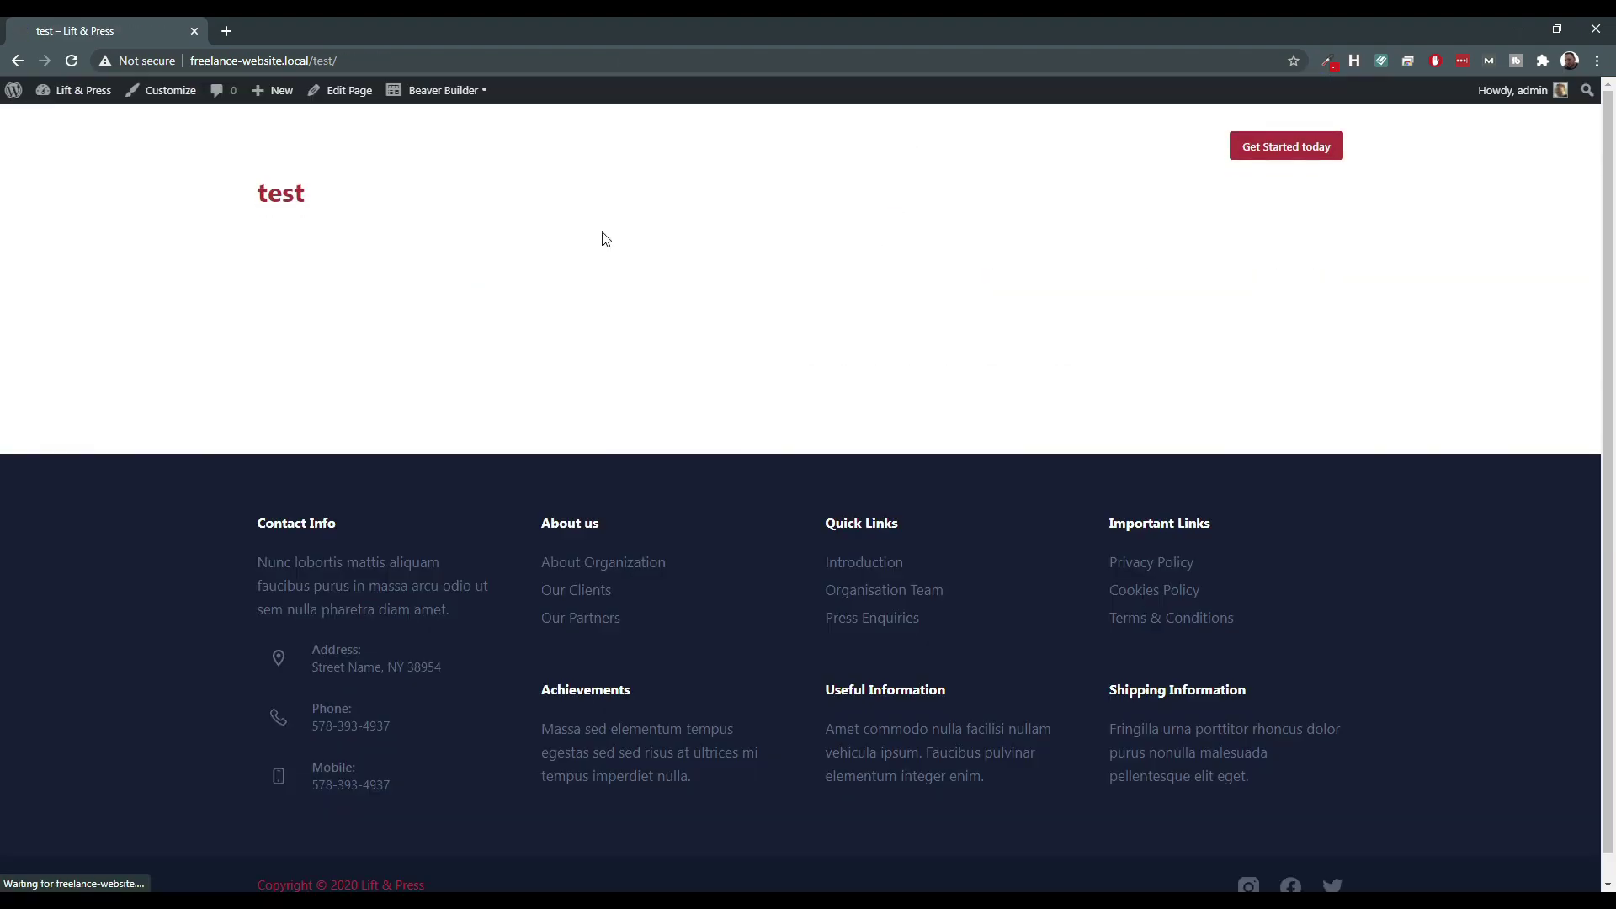
# Deactivate the Beaver Builder plugin and activate the Bold Builder plugin on the WordPress site.
pyautogui.click(57, 98)
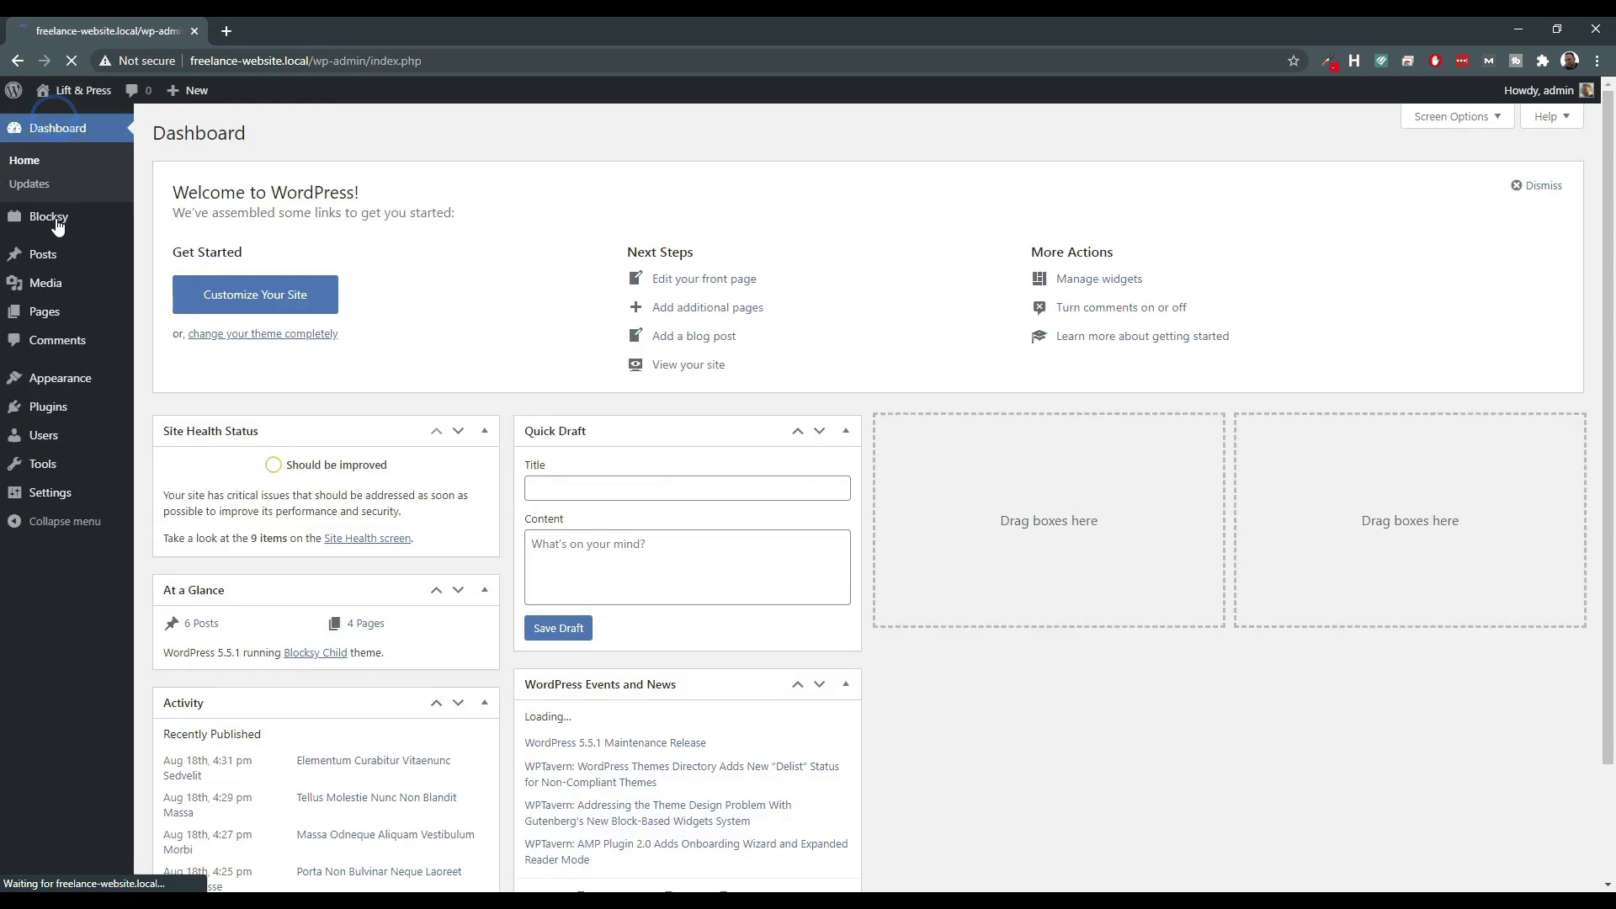
pyautogui.click(47, 410)
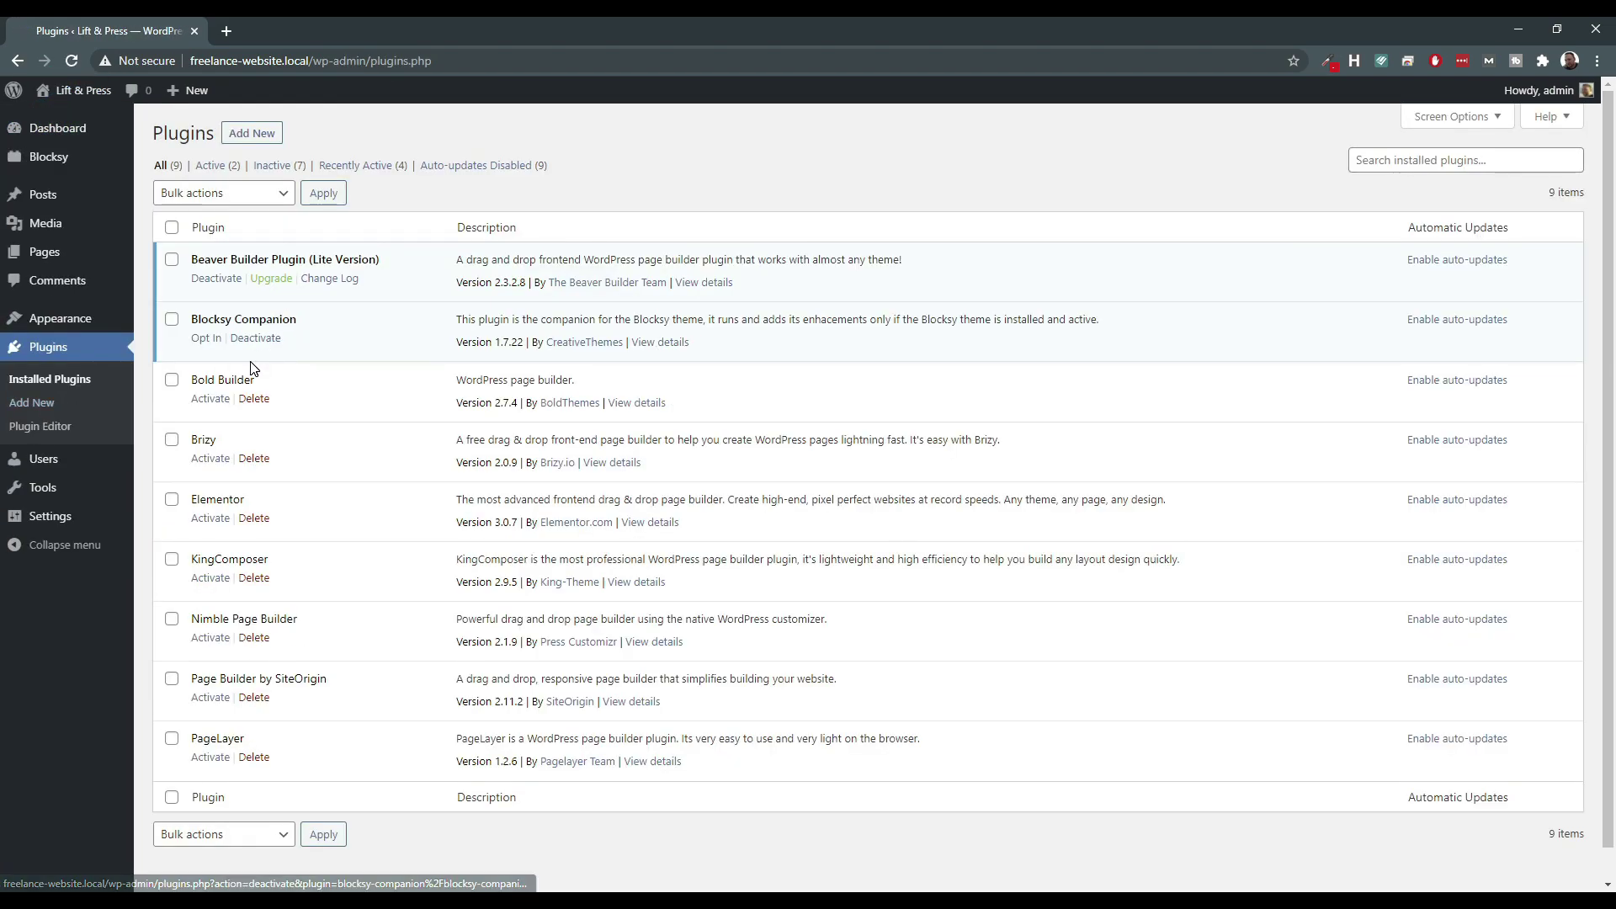
pyautogui.click(217, 279)
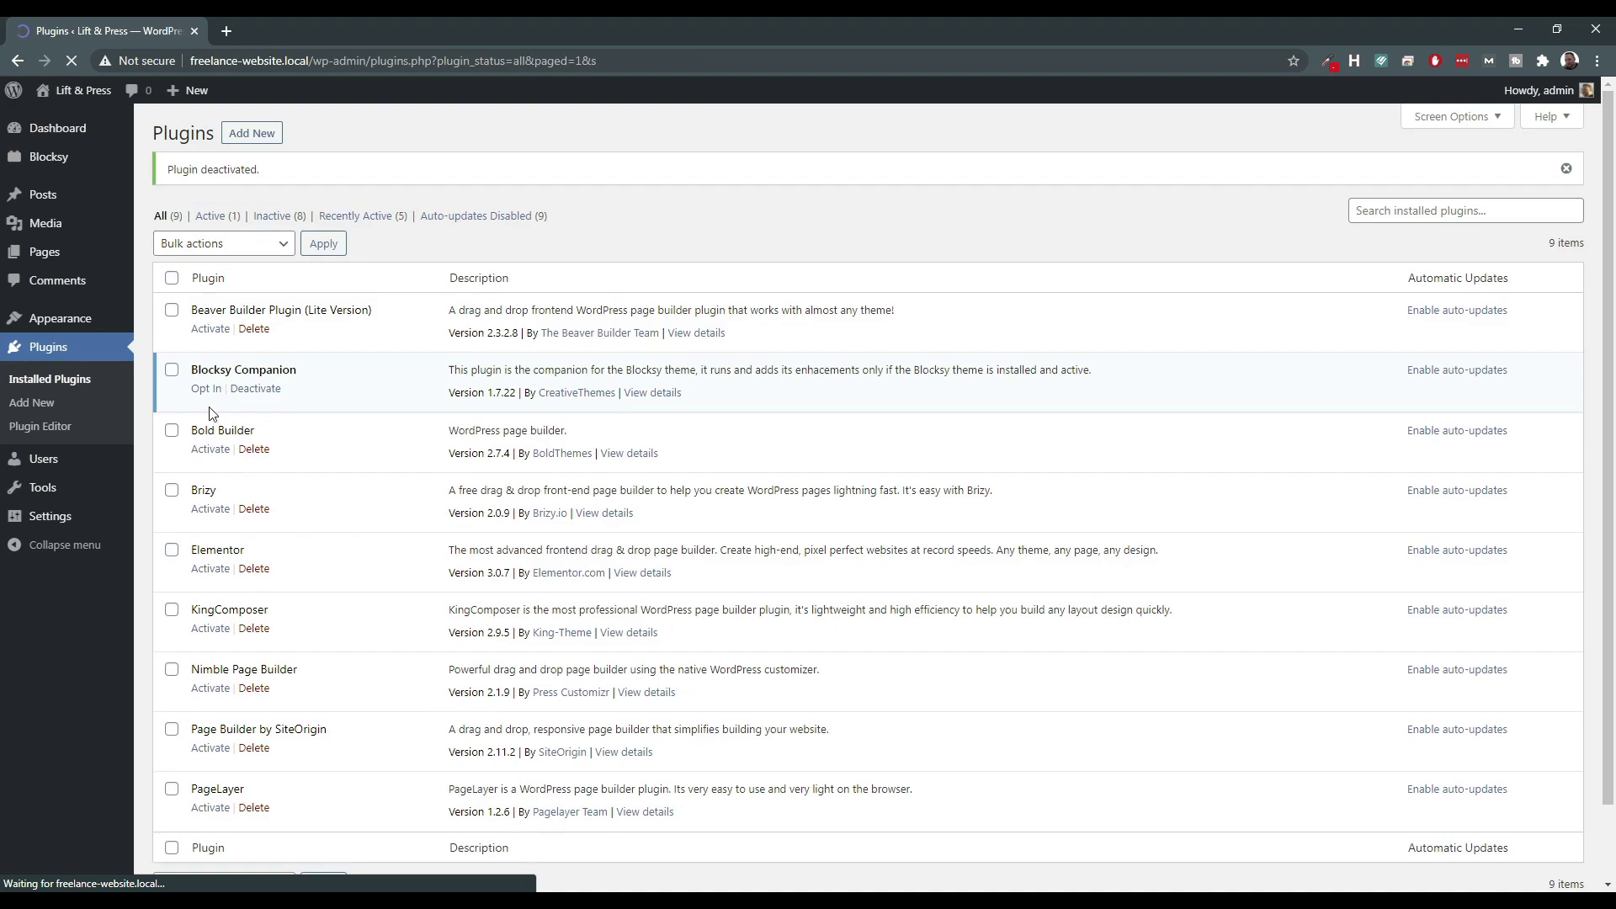
pyautogui.click(210, 448)
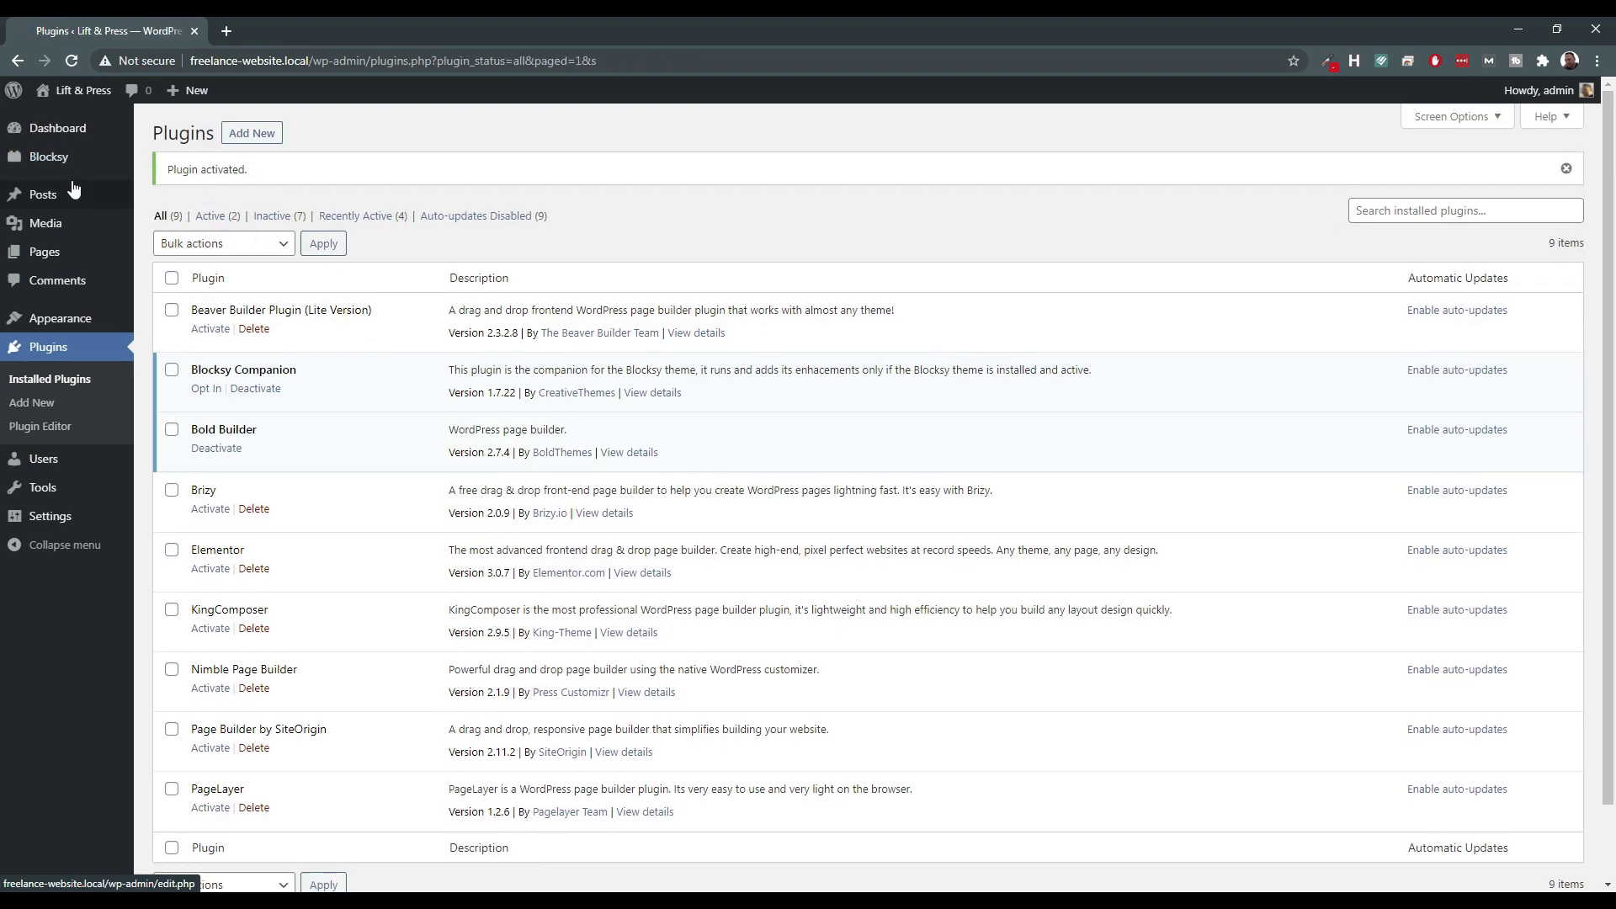
# Open the test page for editing and switch its editor to Bold Builder.
pyautogui.moveTo(42, 256)
pyautogui.click(173, 255)
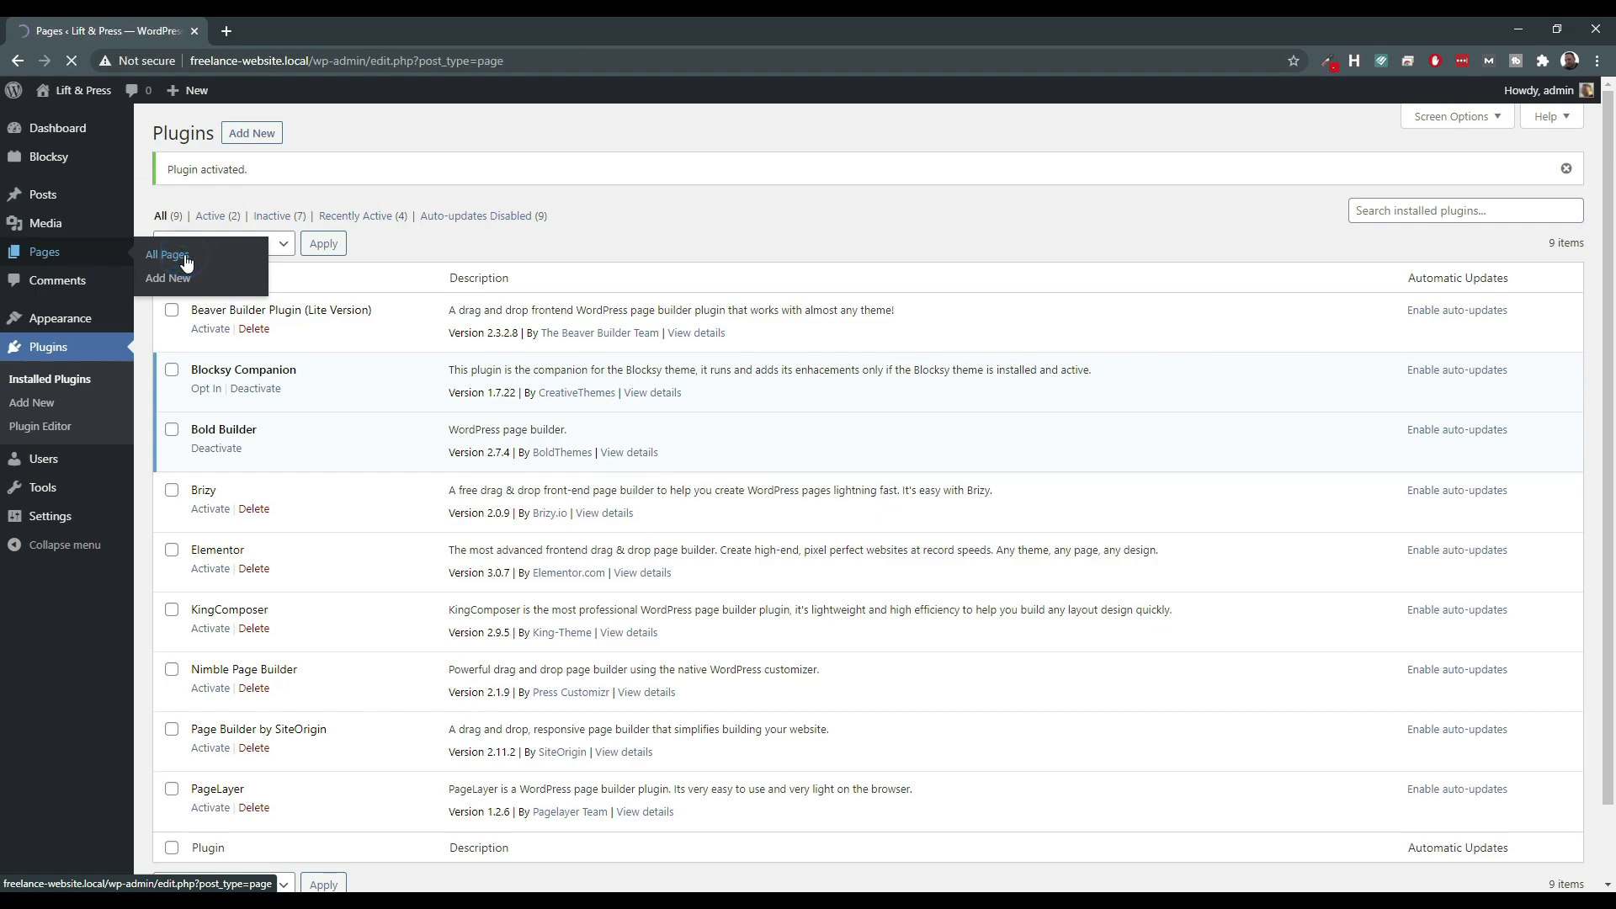
pyautogui.click(202, 578)
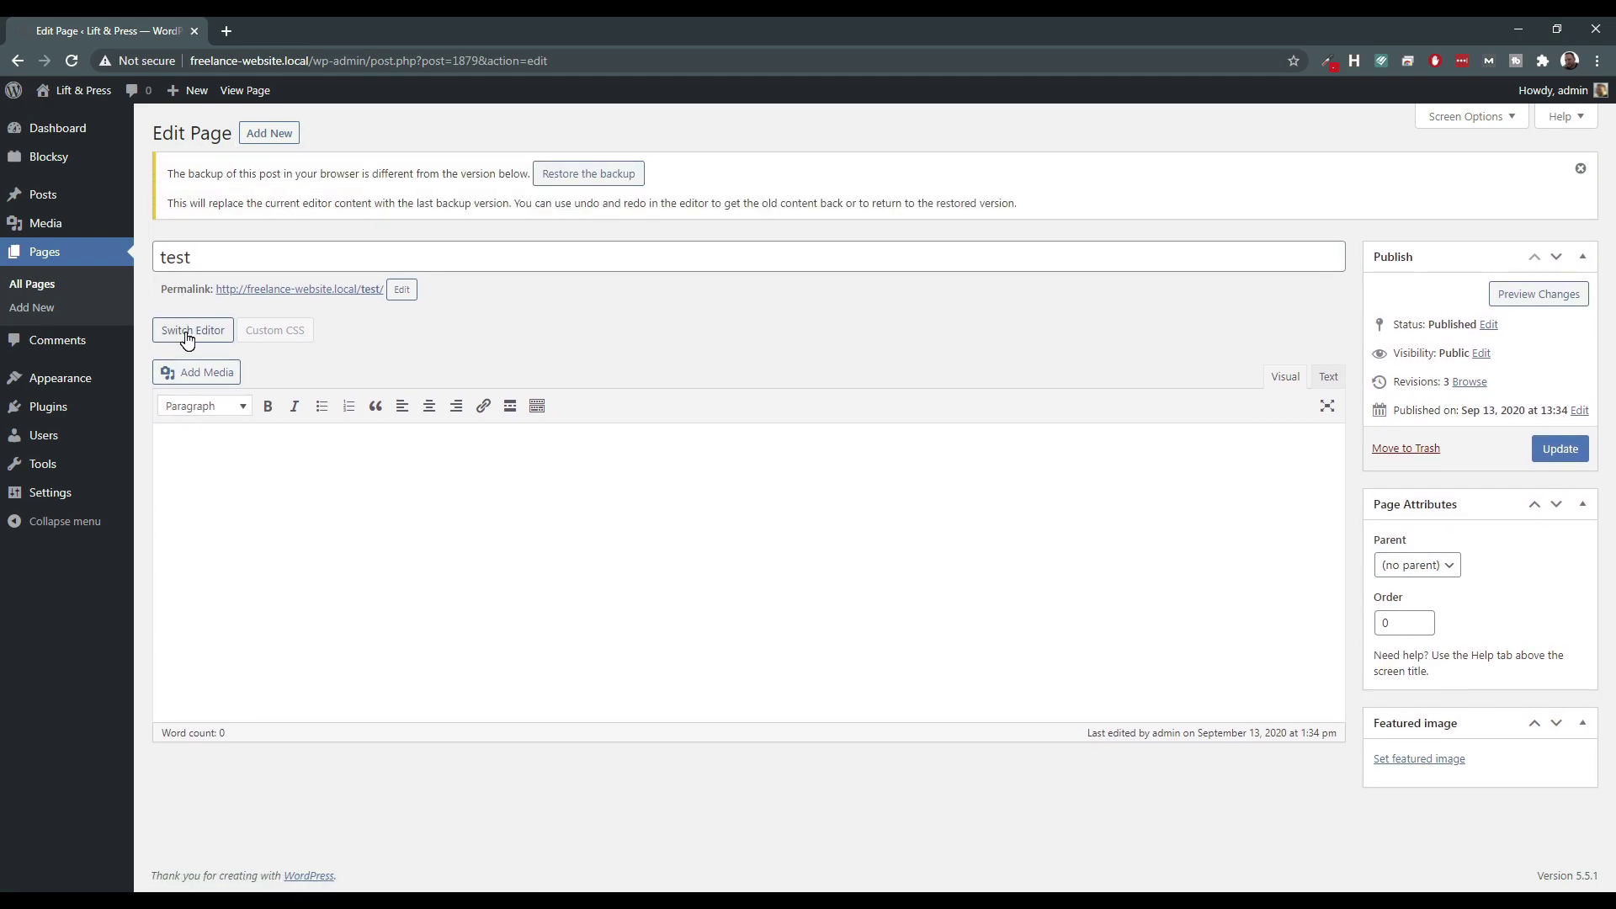
pyautogui.click(187, 337)
pyautogui.click(878, 160)
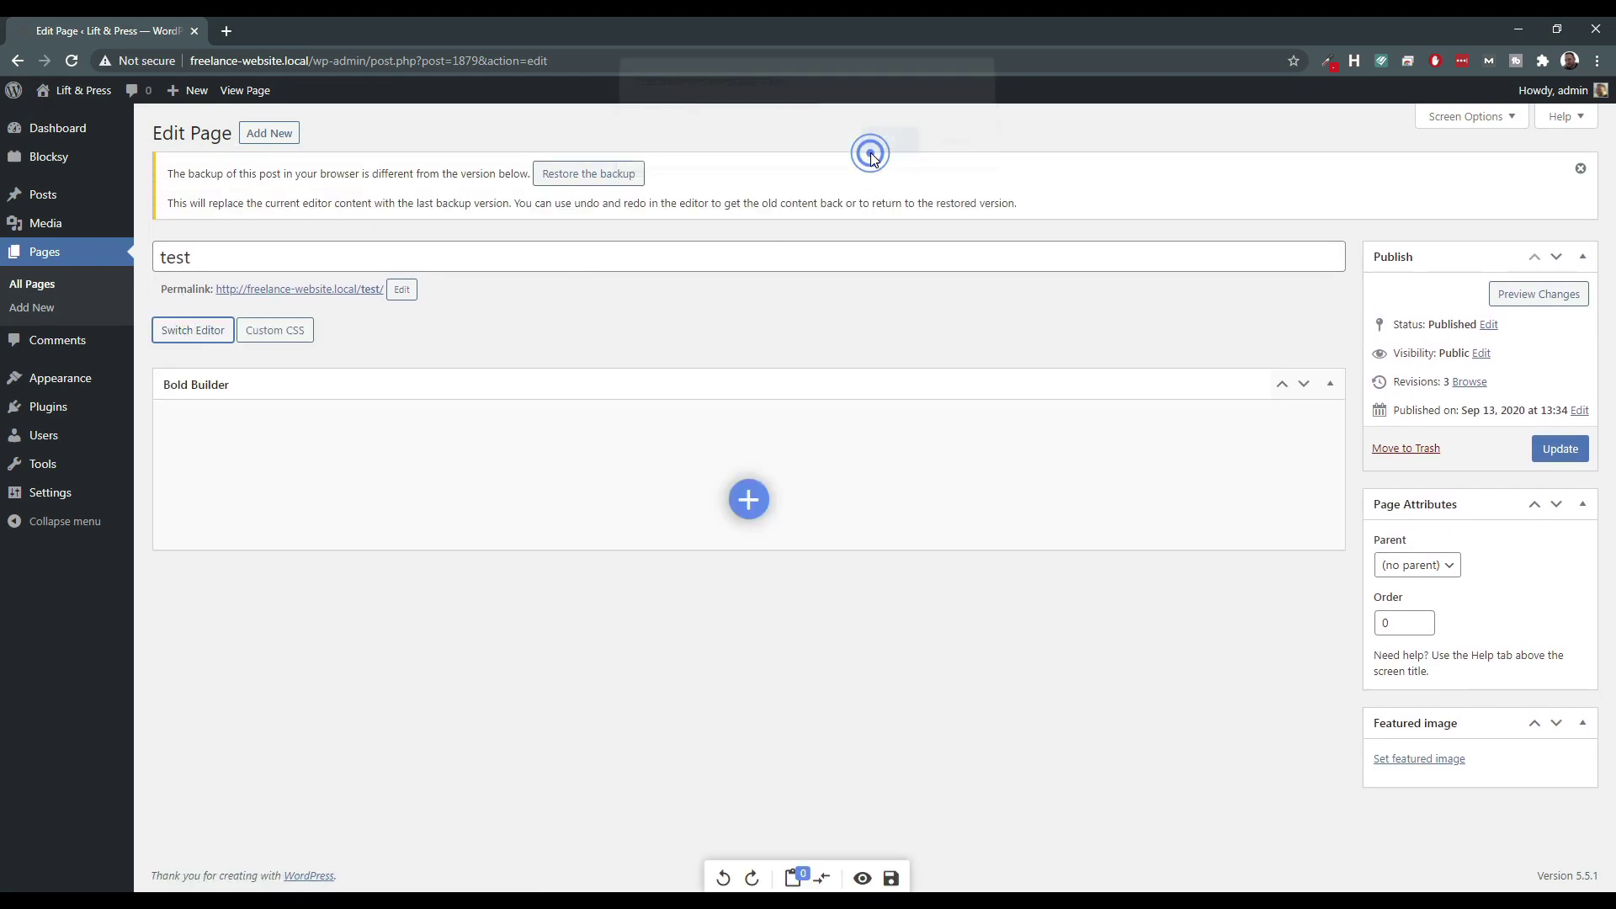
# Add a section to the page, browse the available elements and insert a Masonry Image Grid in its column.
pyautogui.click(749, 502)
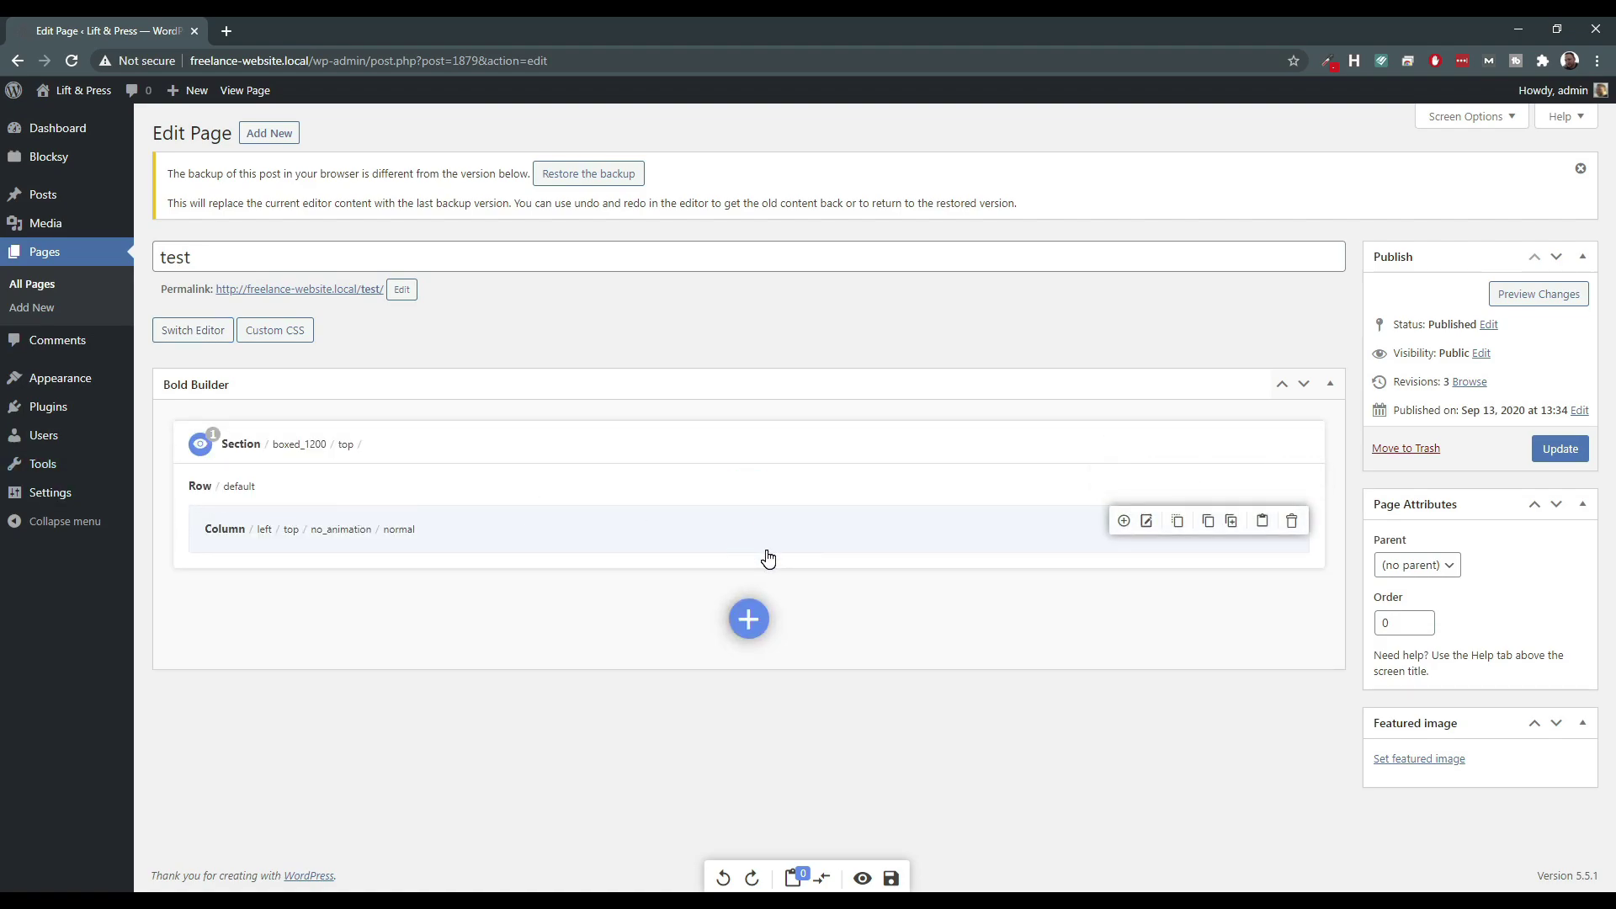
pyautogui.click(1123, 523)
pyautogui.scroll(-3, 741, 396)
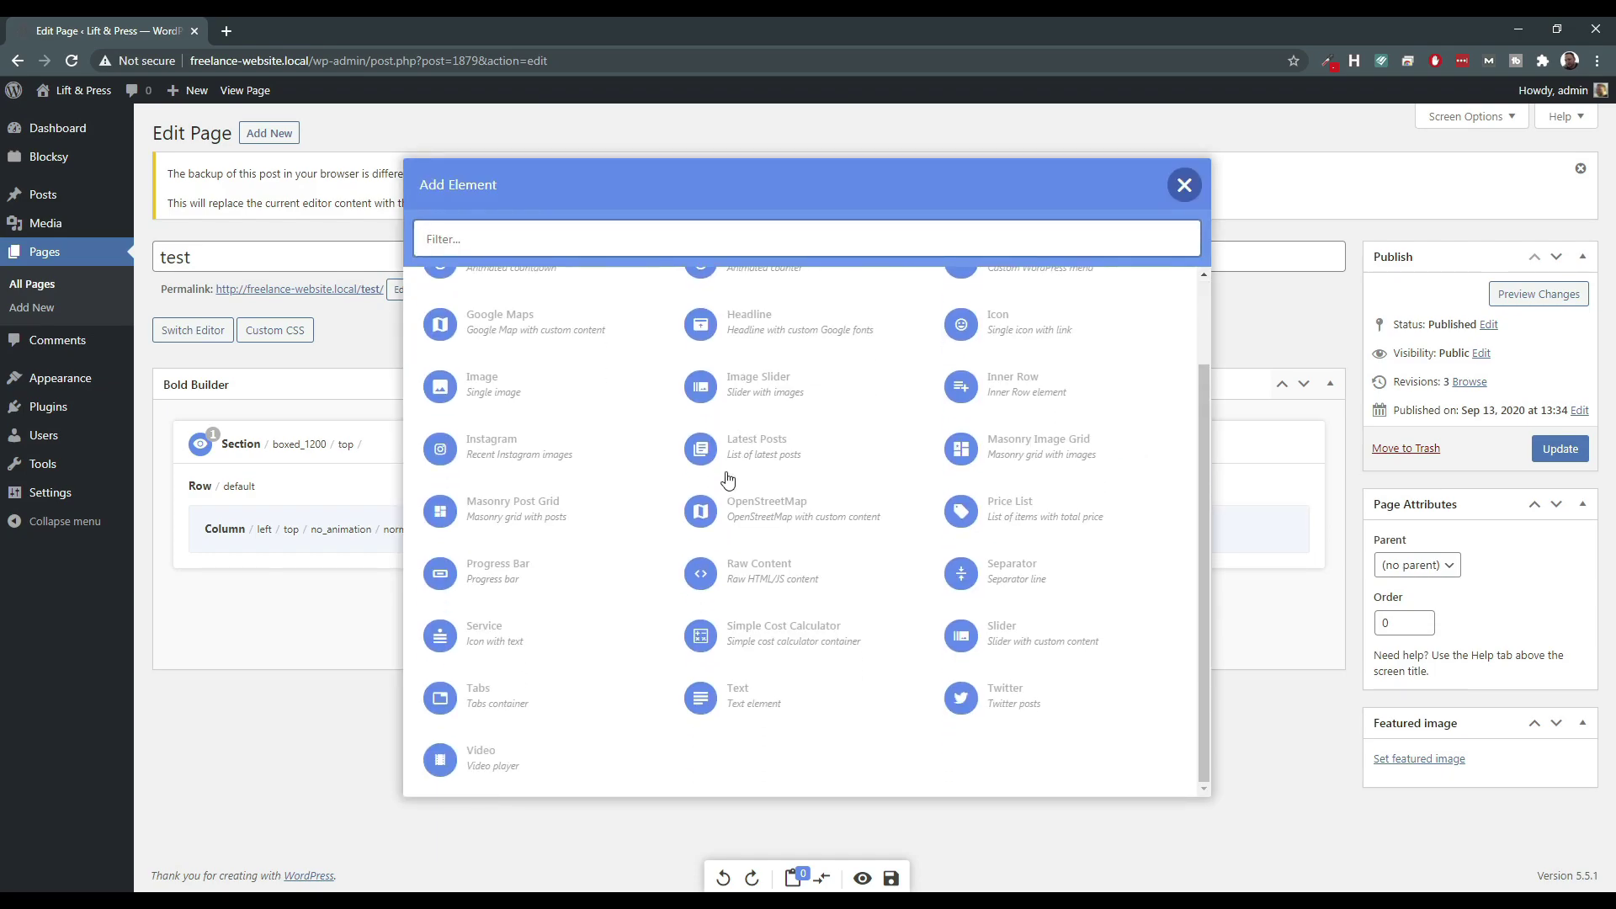
pyautogui.scroll(3, 724, 488)
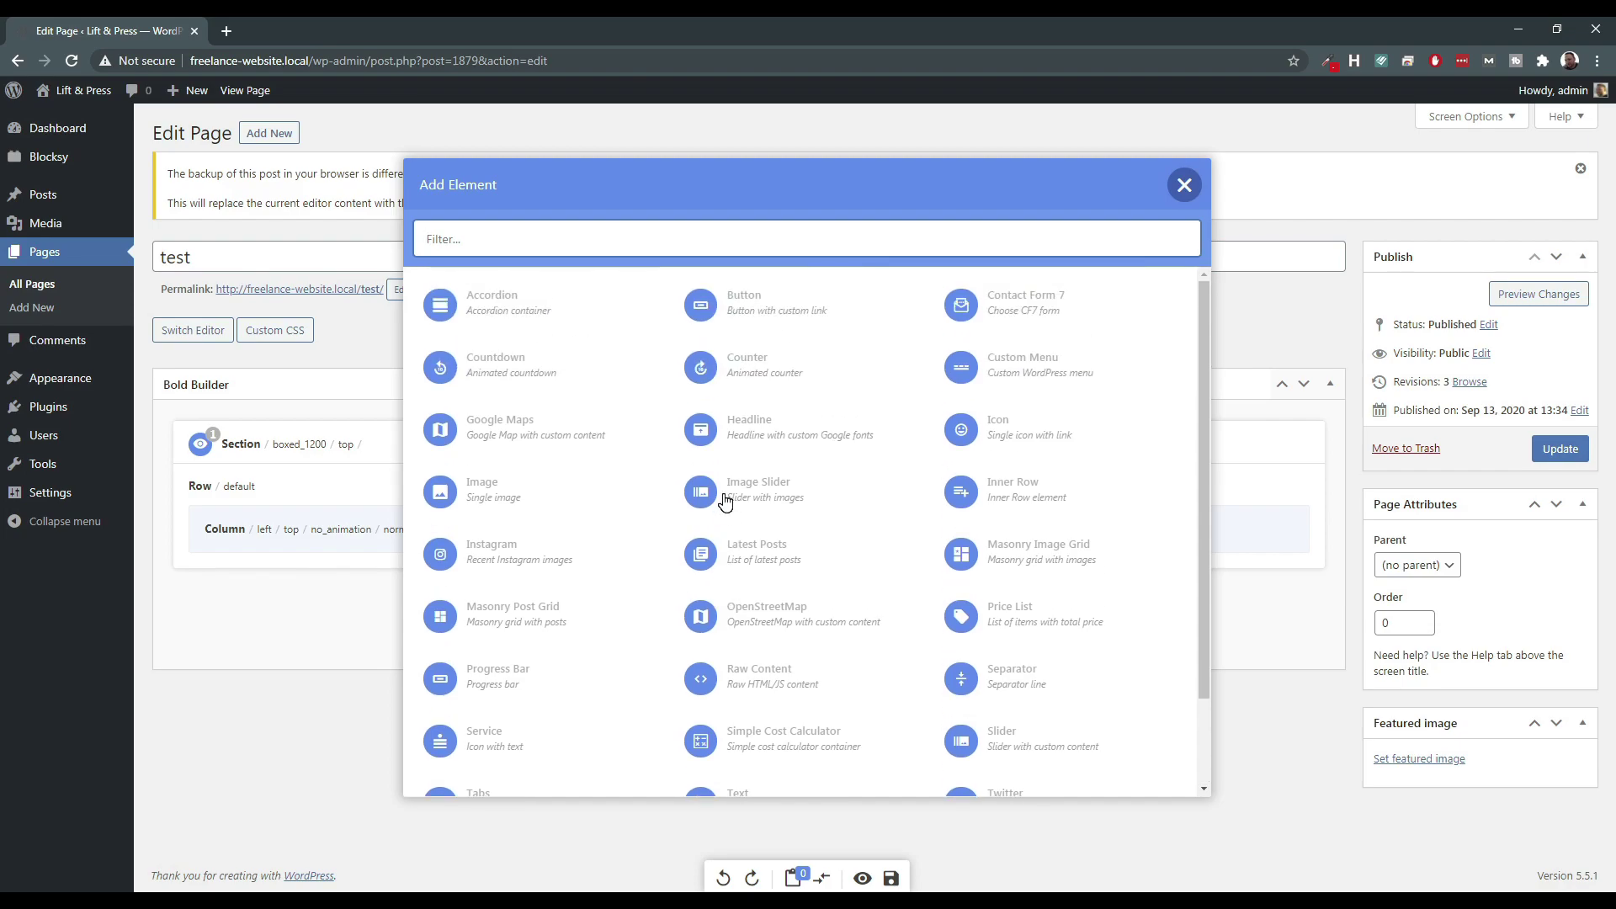
pyautogui.scroll(-3, 725, 499)
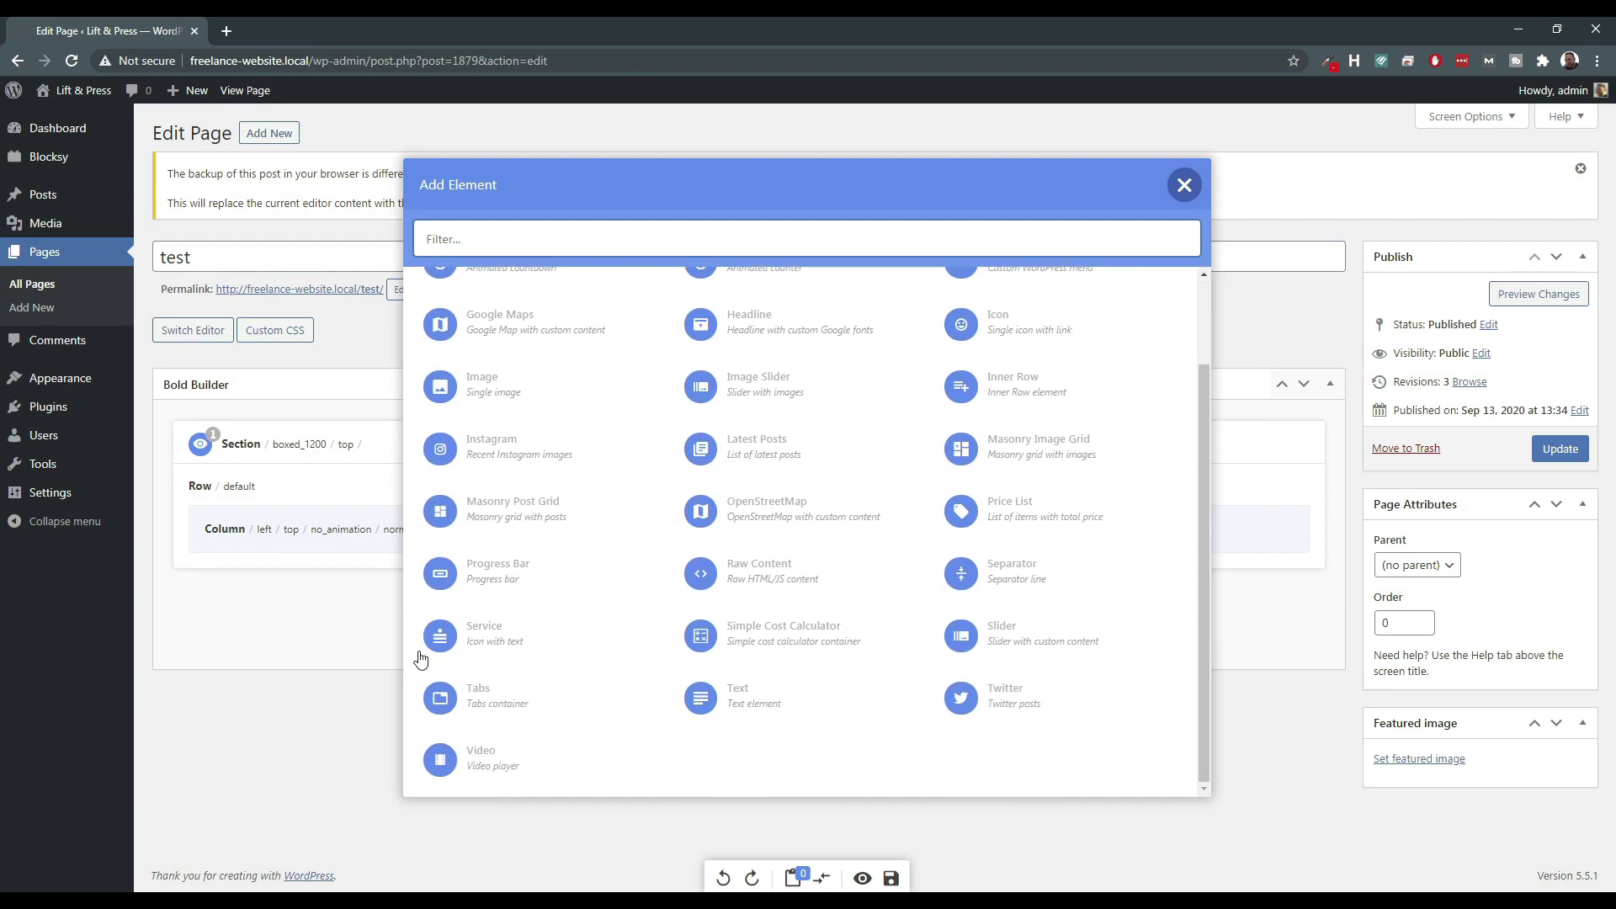
pyautogui.scroll(3, 526, 421)
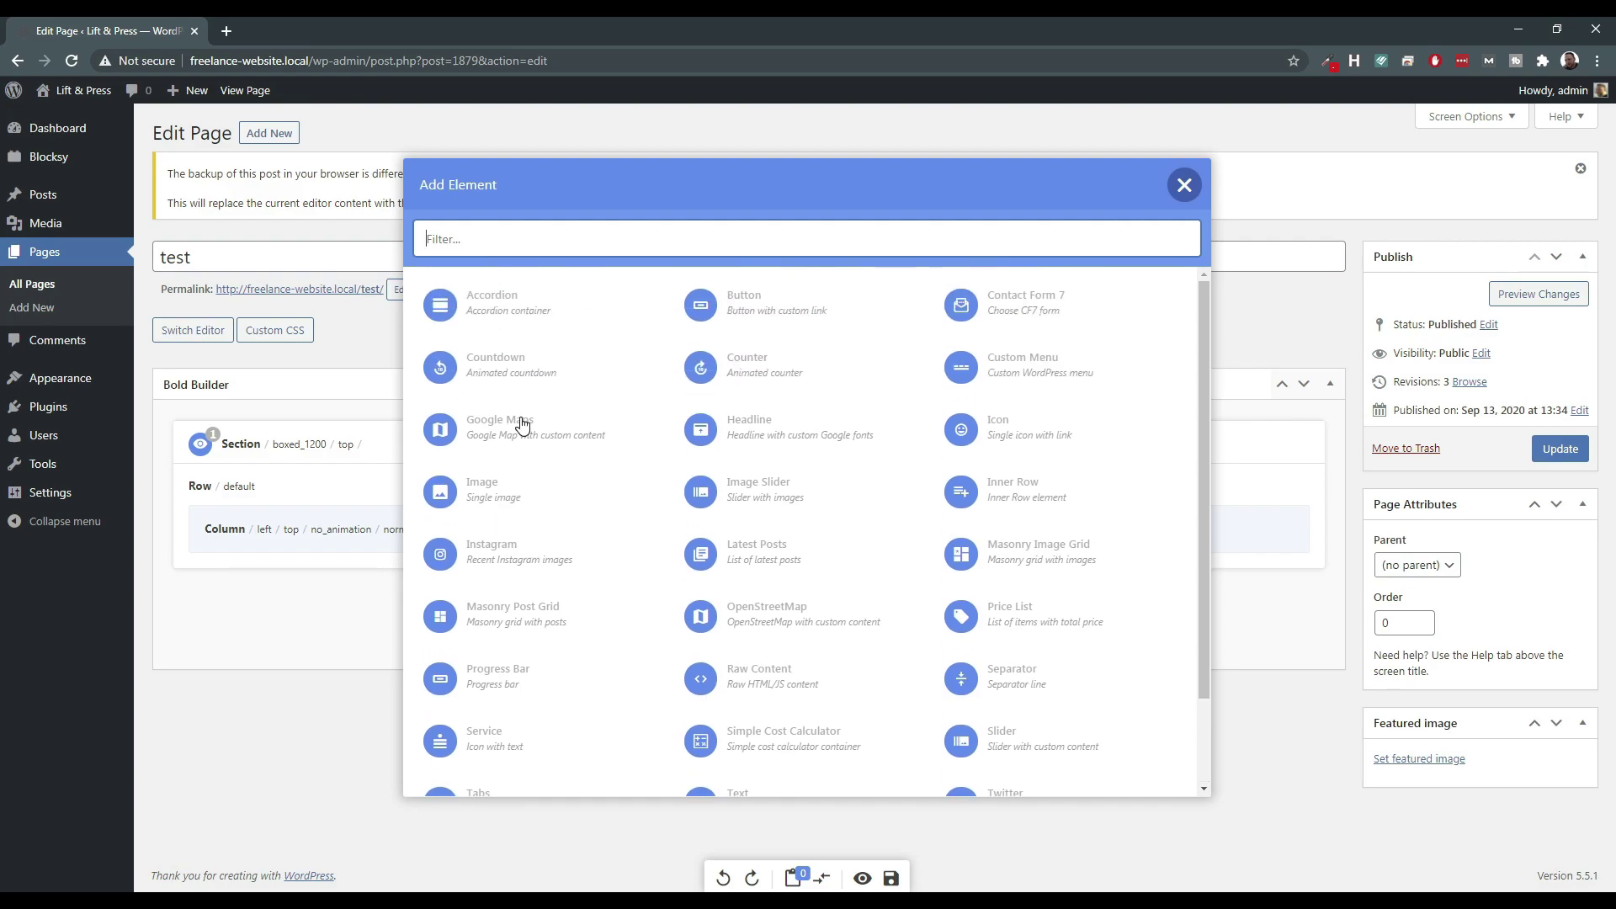
pyautogui.scroll(-3, 745, 732)
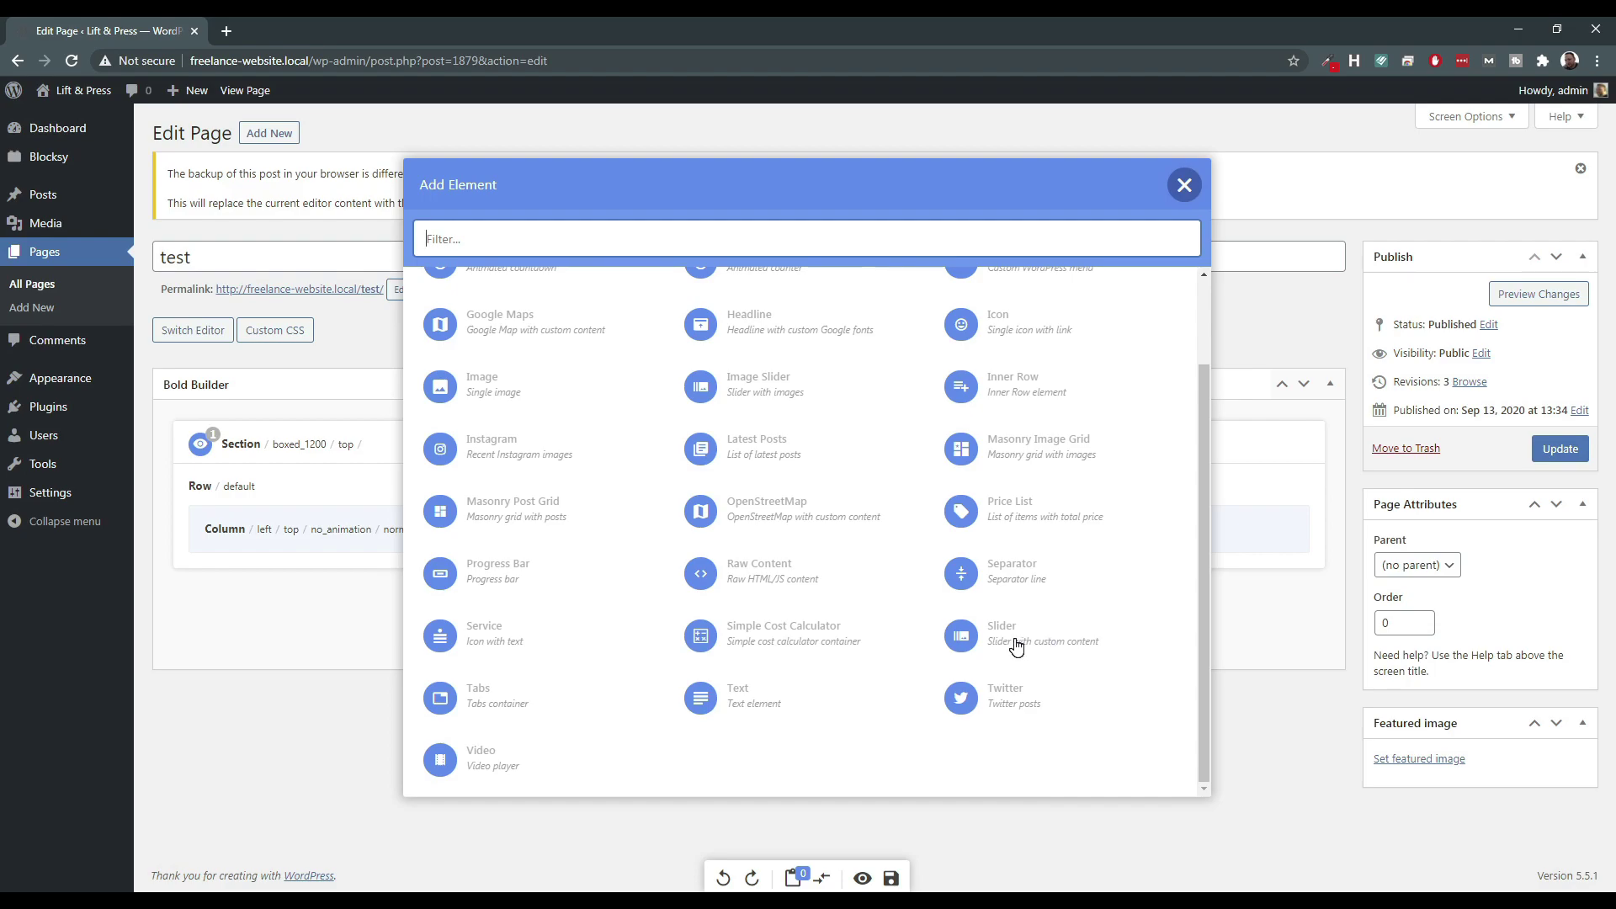
pyautogui.scroll(2, 1019, 623)
pyautogui.moveTo(1014, 530); pyautogui.dragTo(910, 527)
pyautogui.click(1062, 548)
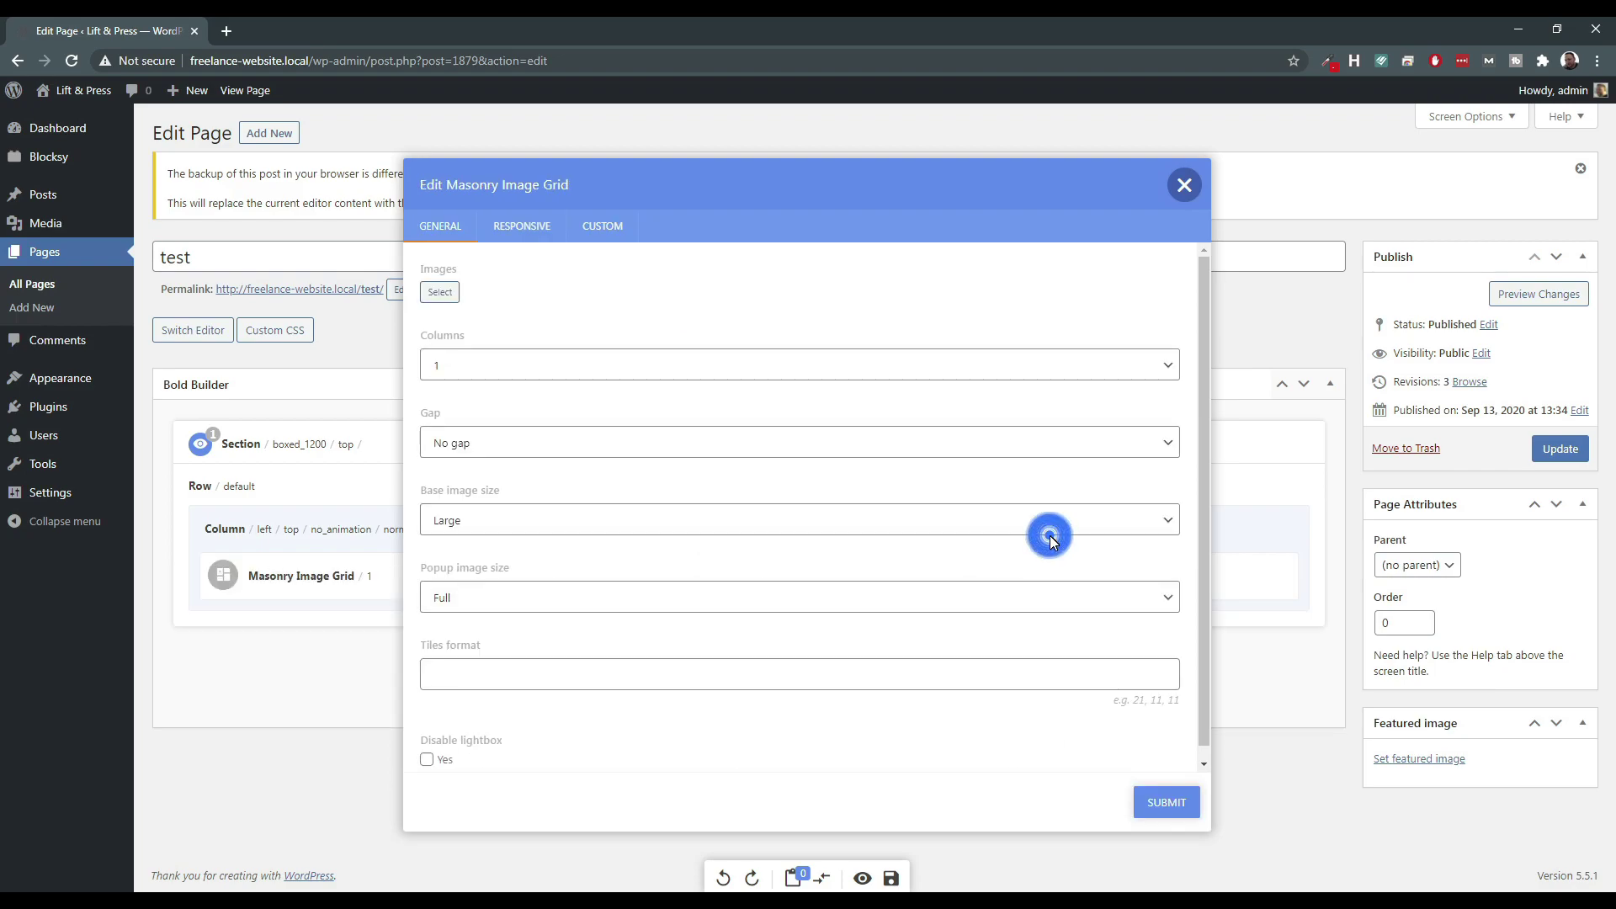
# Fill the grid with four adjacent media library images, from the woman training in the gym to the dumbbell rack.
pyautogui.click(439, 292)
pyautogui.click(480, 320)
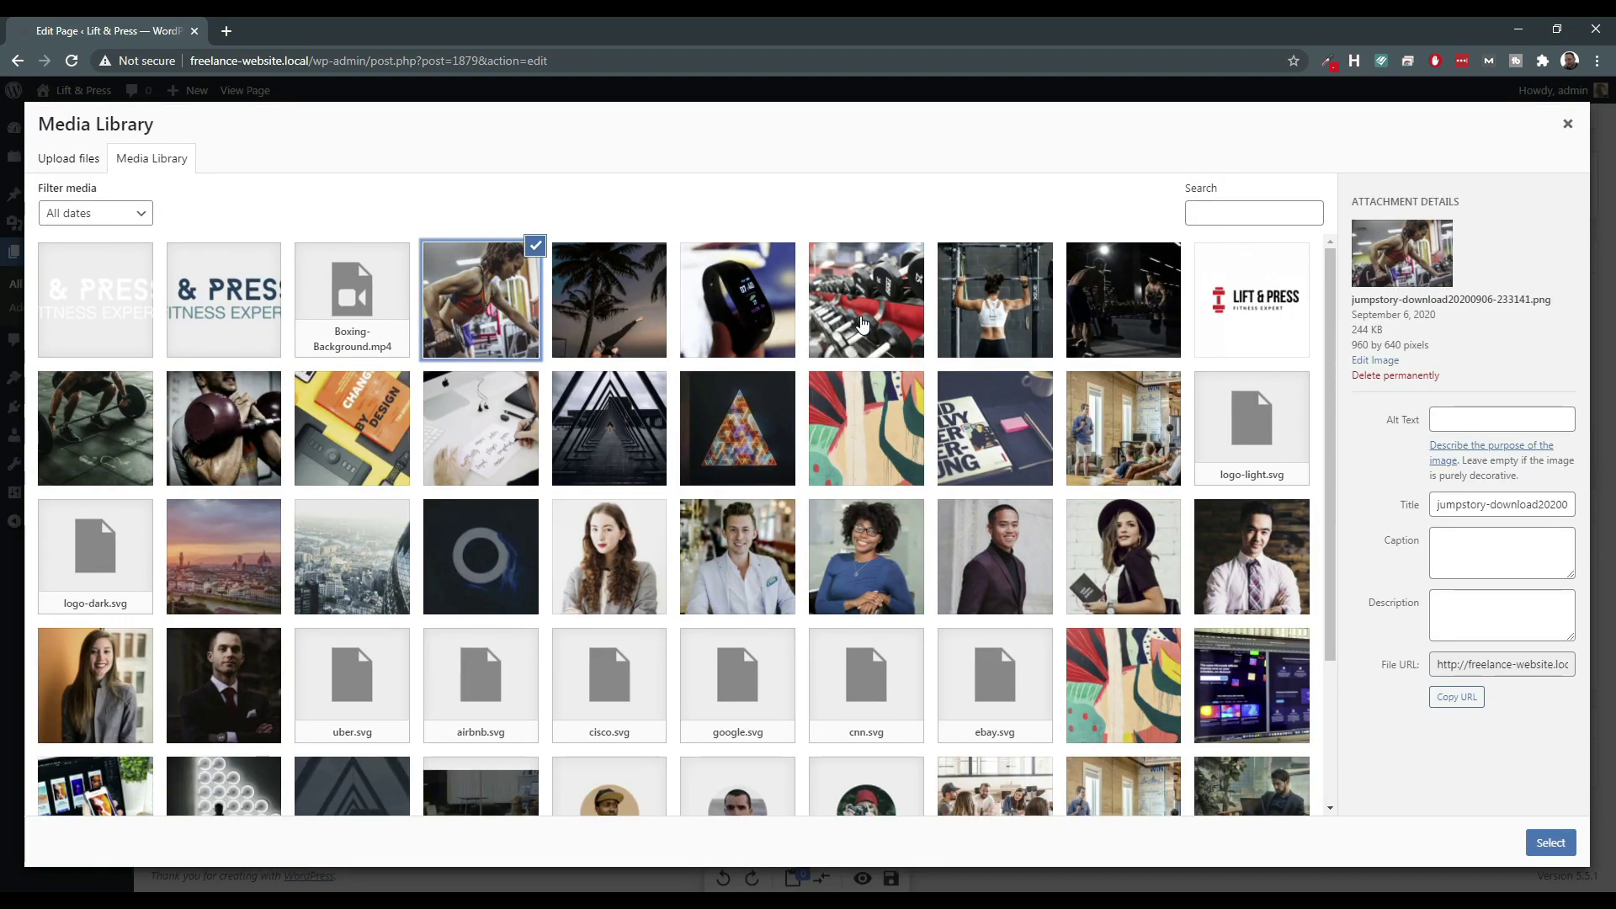
pyautogui.keyDown('shift'); pyautogui.click(863, 324); pyautogui.keyUp('shift')
pyautogui.click(1550, 843)
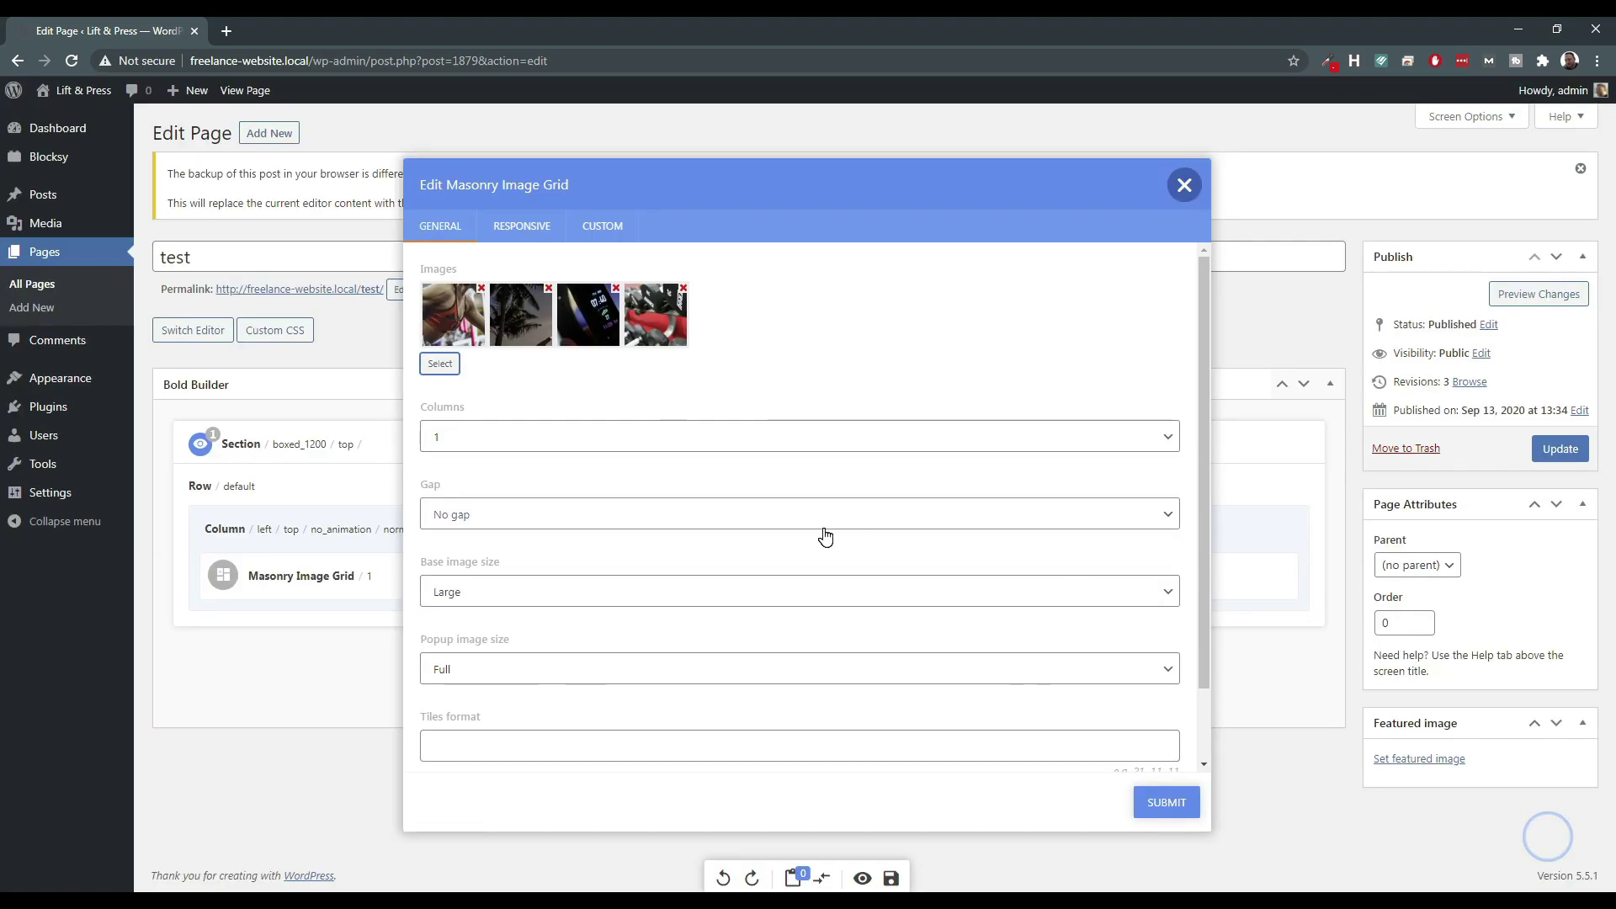
# Set the Masonry Image Grid to 4 columns and submit its settings.
pyautogui.click(499, 446)
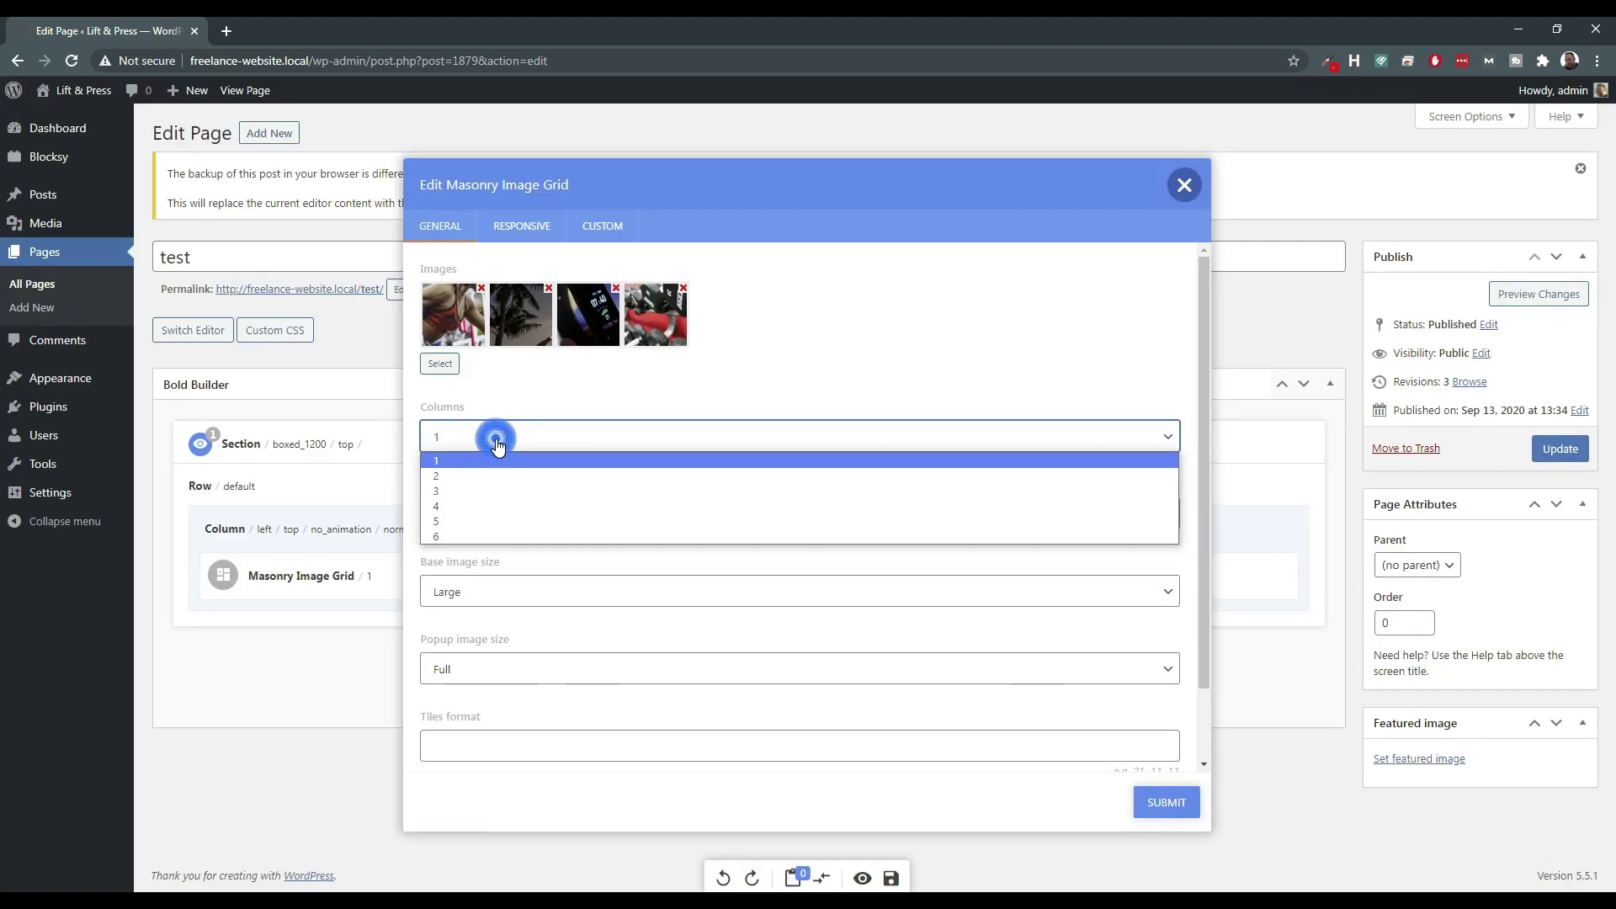
pyautogui.click(467, 509)
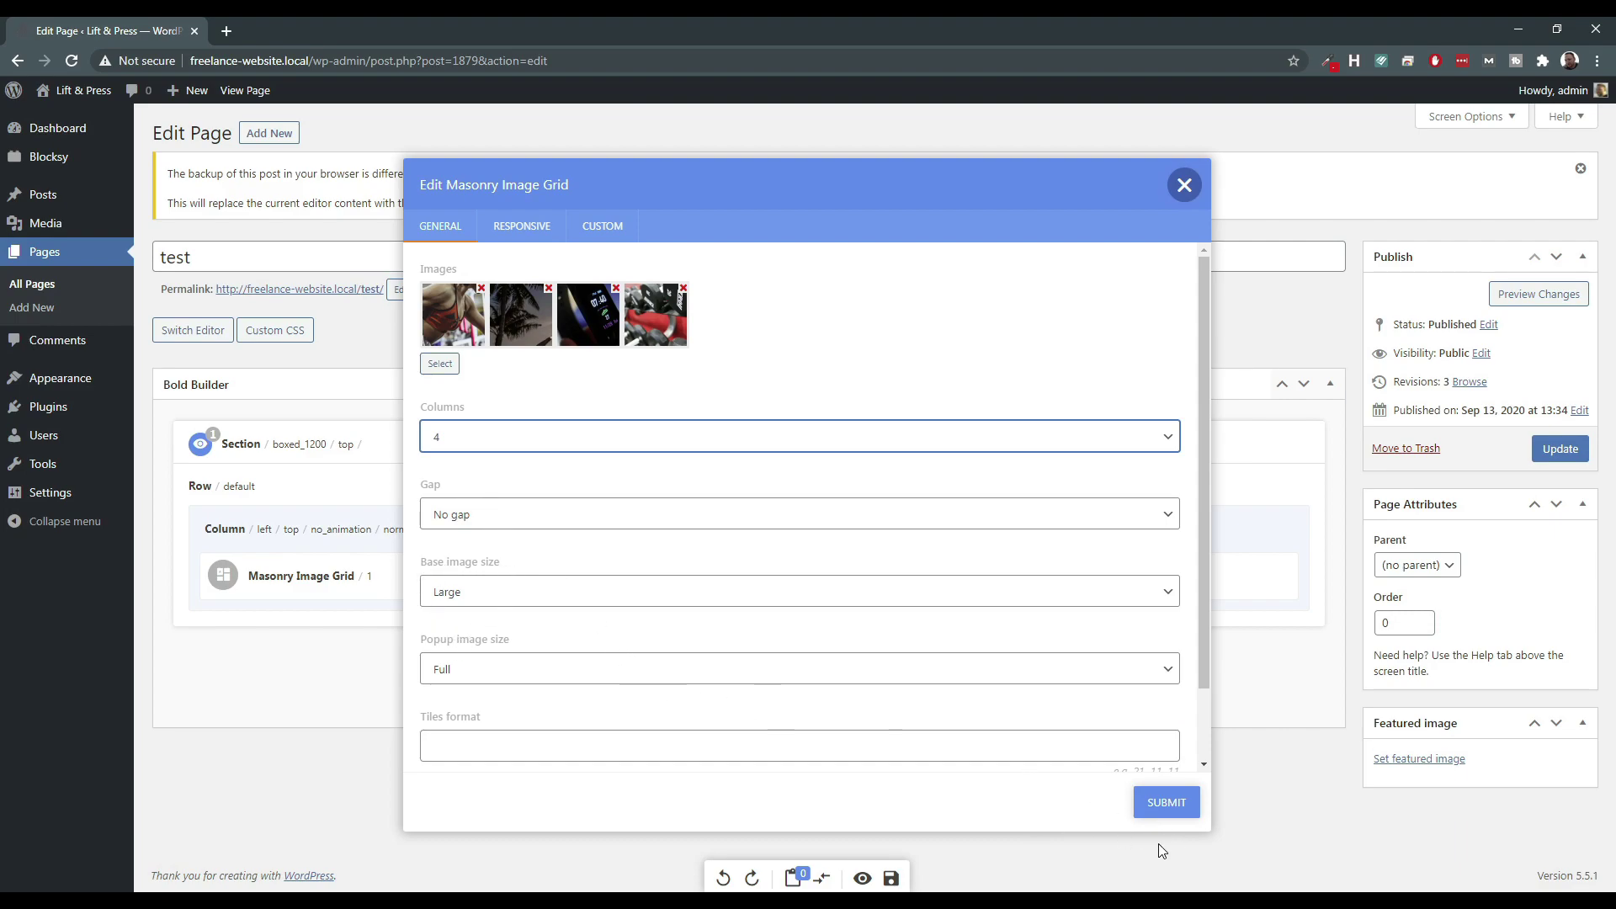
pyautogui.click(1166, 801)
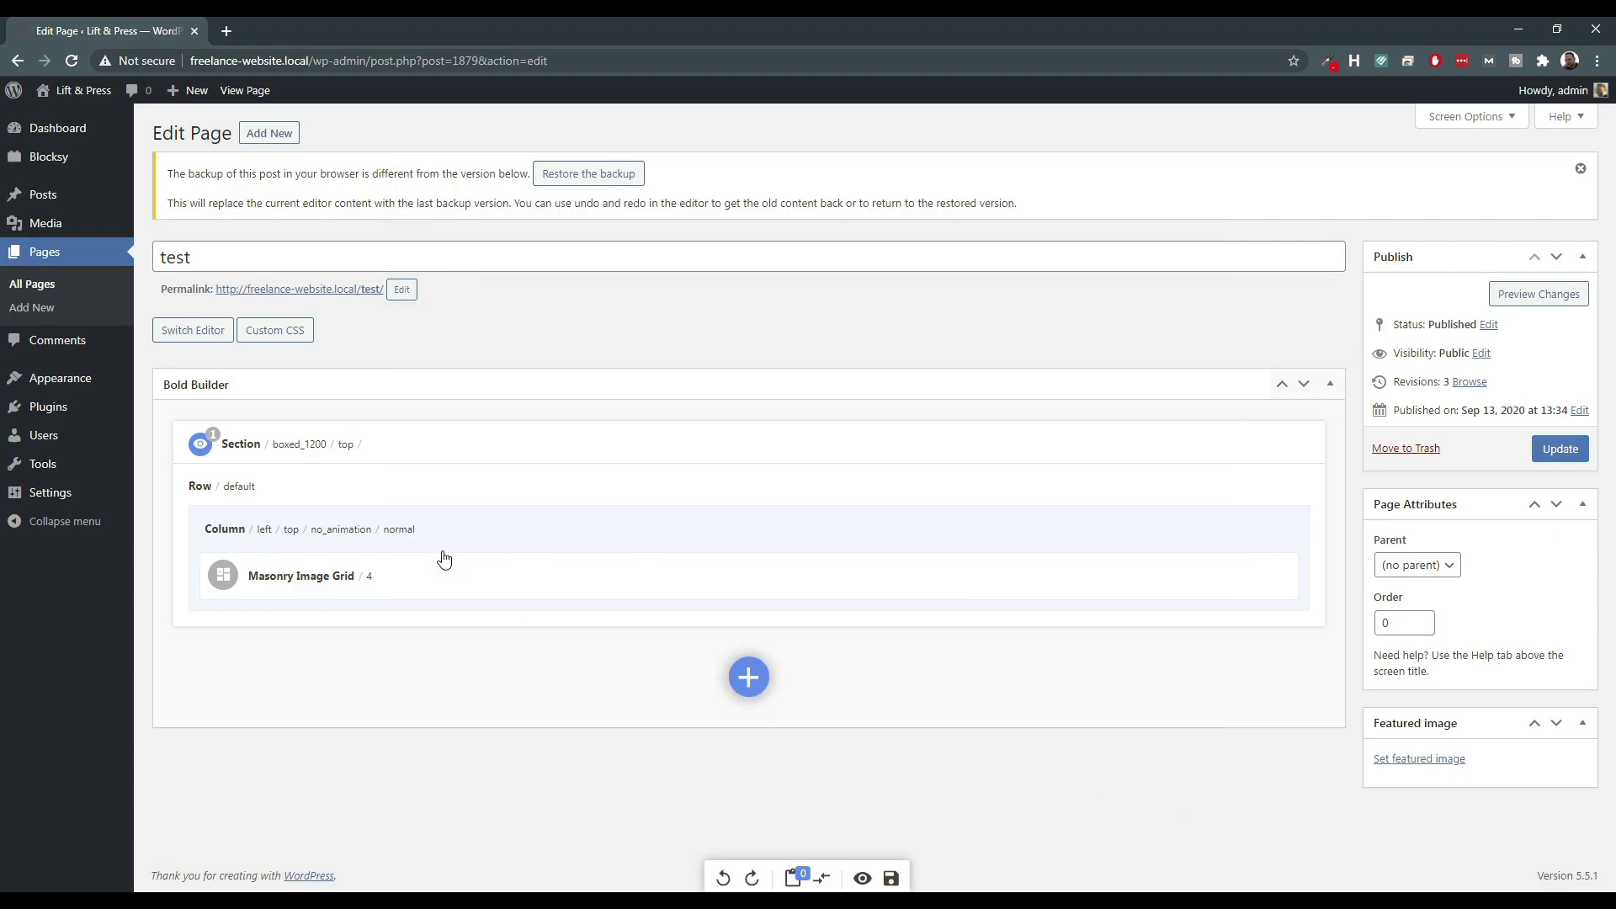
# Preview the section with the image grid as it looks on the page and close the preview.
pyautogui.click(200, 446)
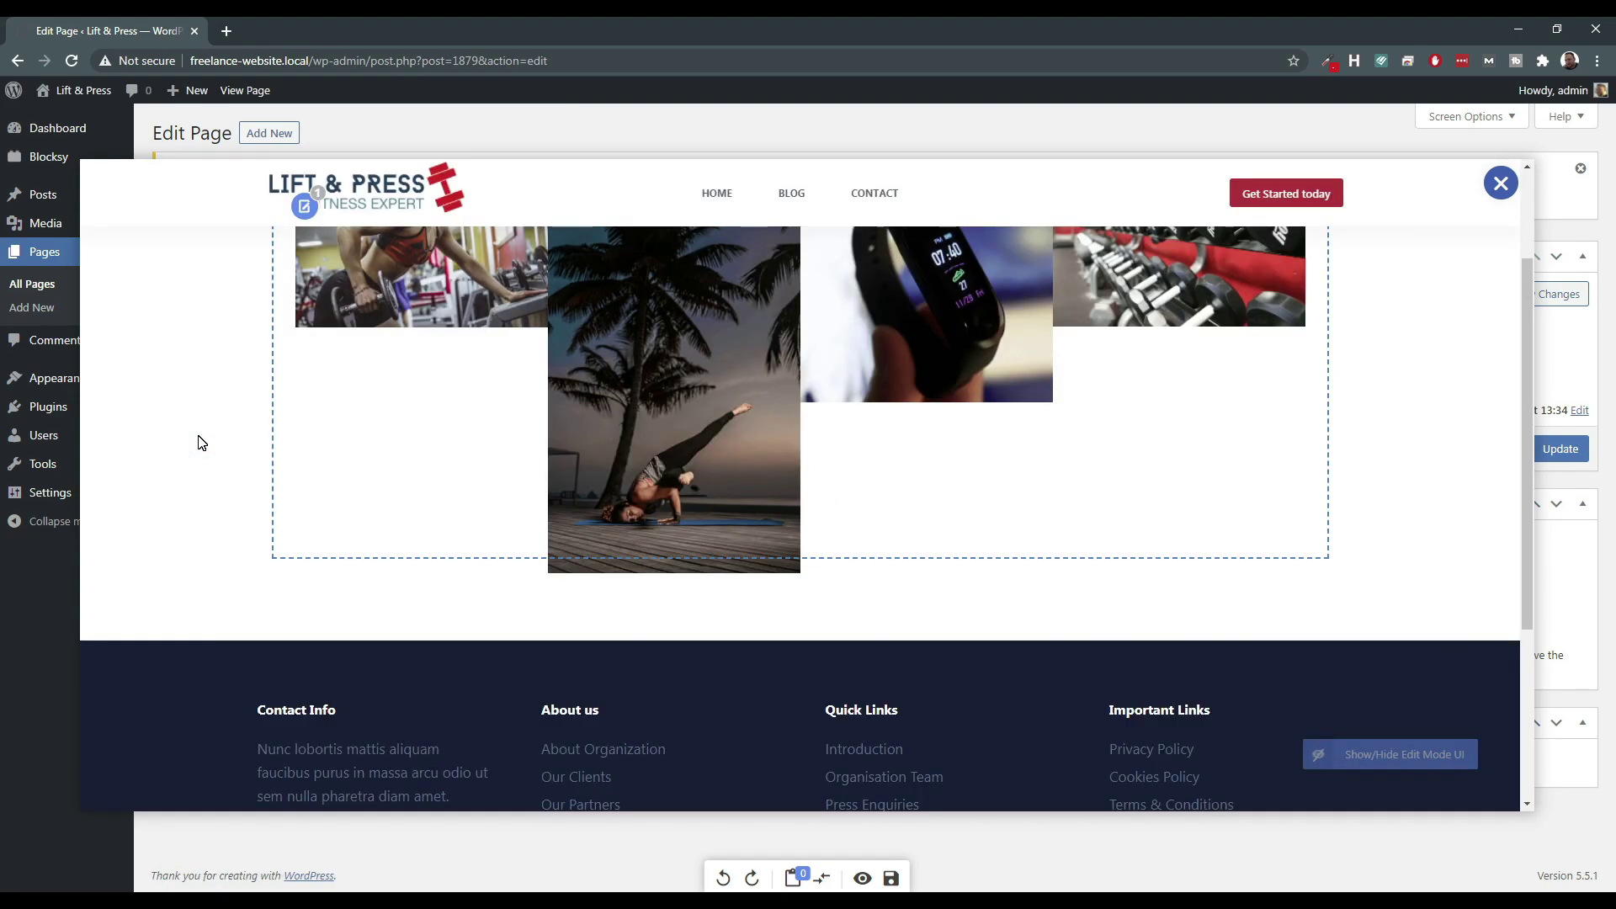
pyautogui.scroll(2, 614, 446)
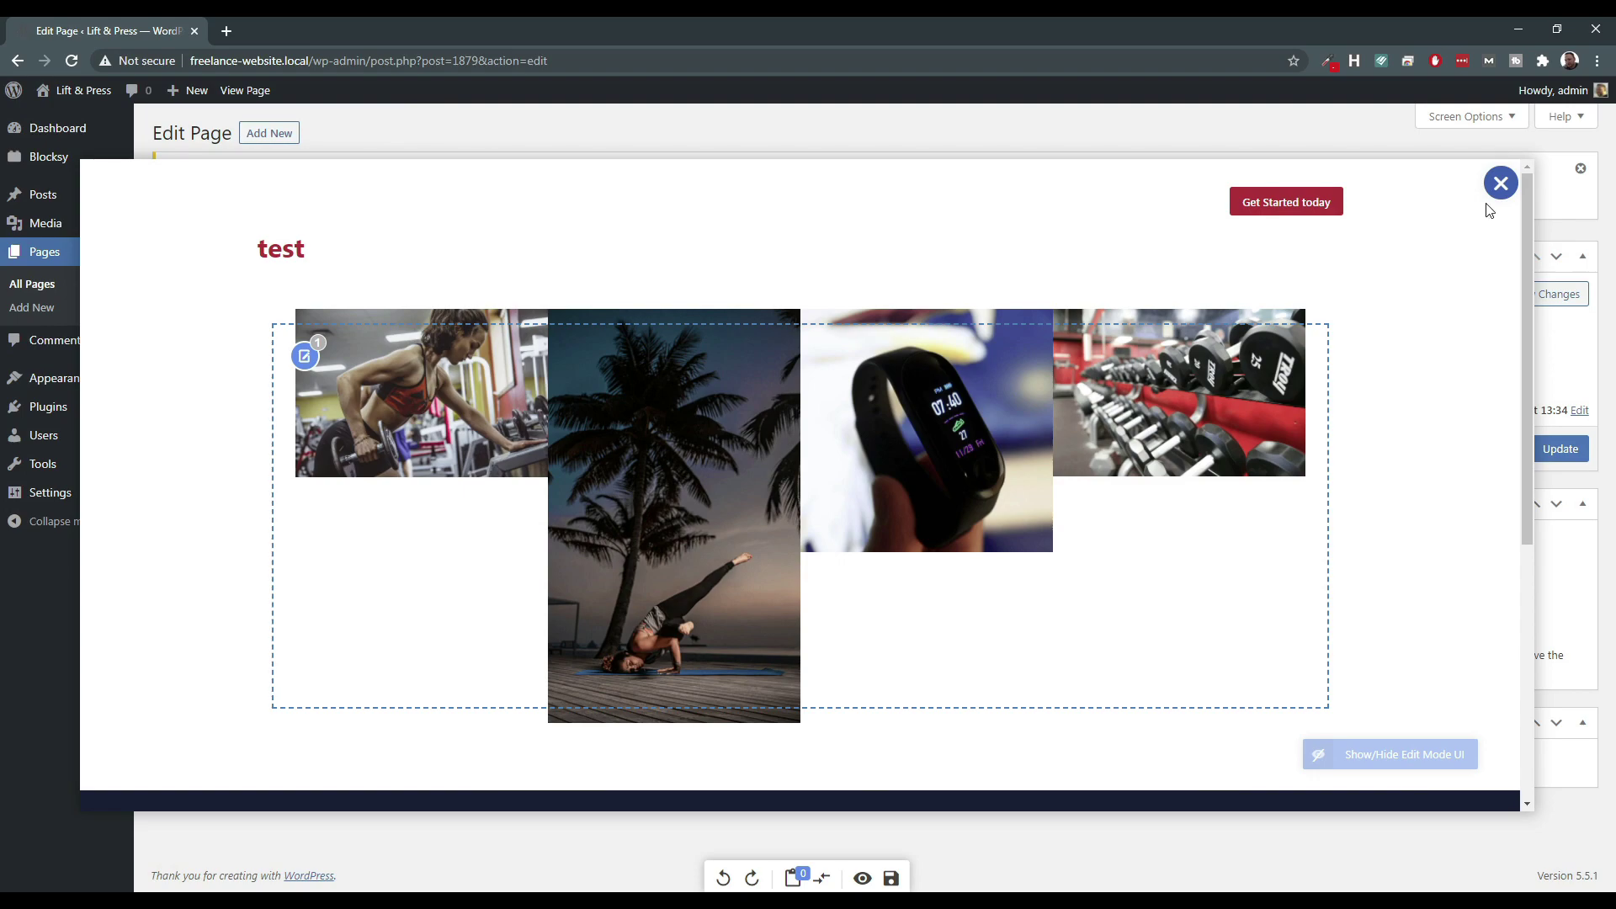
pyautogui.click(1501, 183)
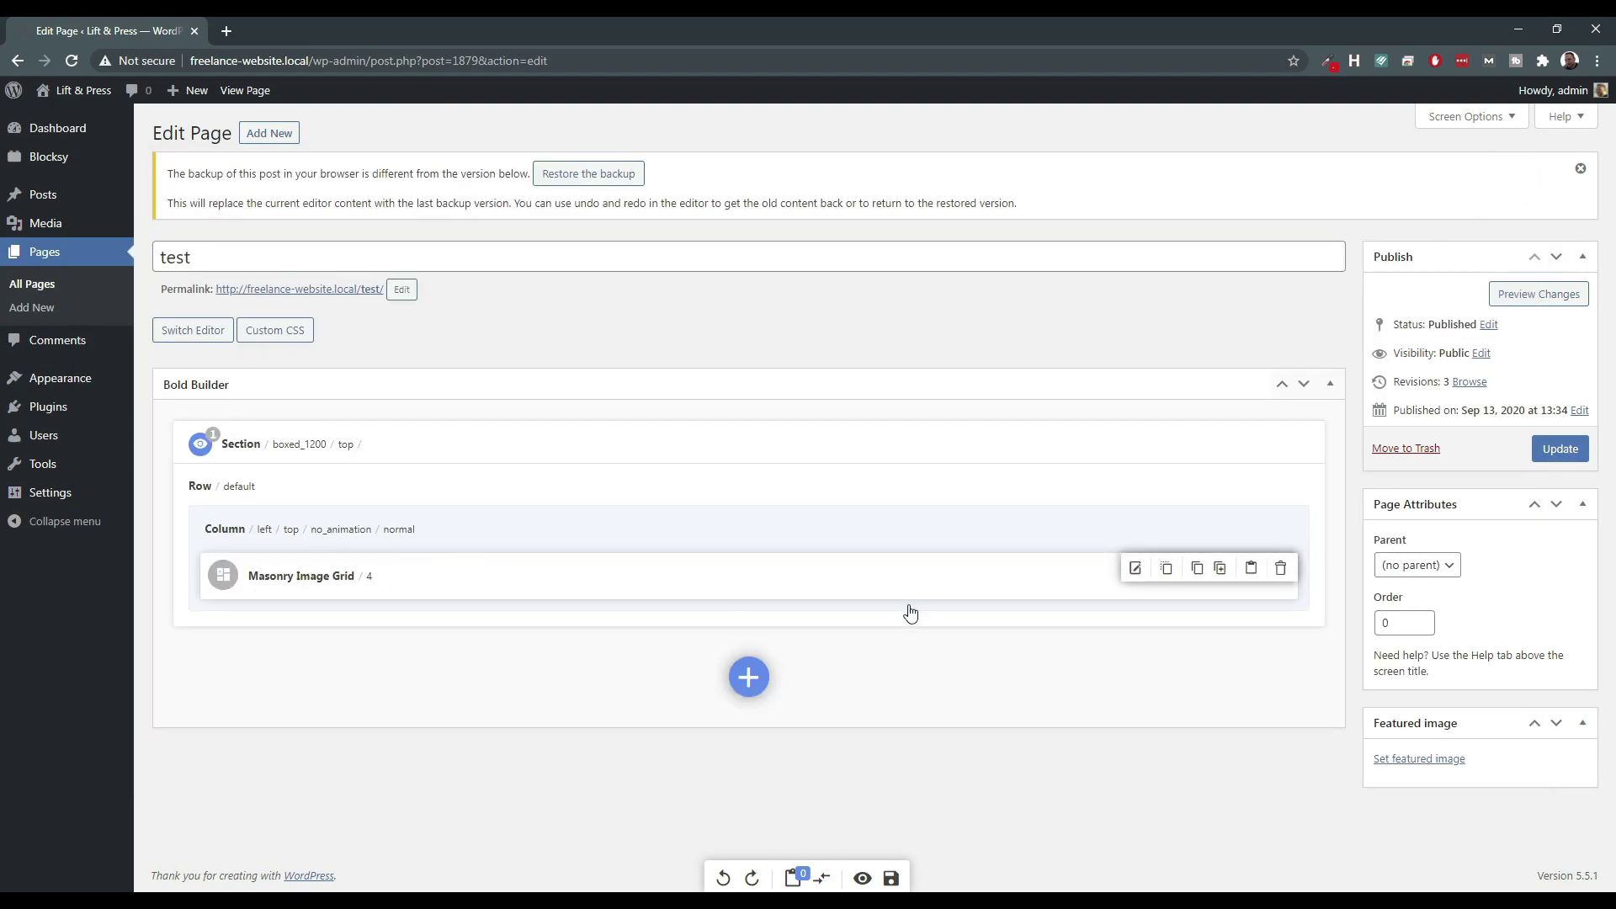
# Set the Masonry Image Grid's gap to Normal, submit the settings and check the grid in the section preview.
pyautogui.click(1135, 568)
pyautogui.click(537, 516)
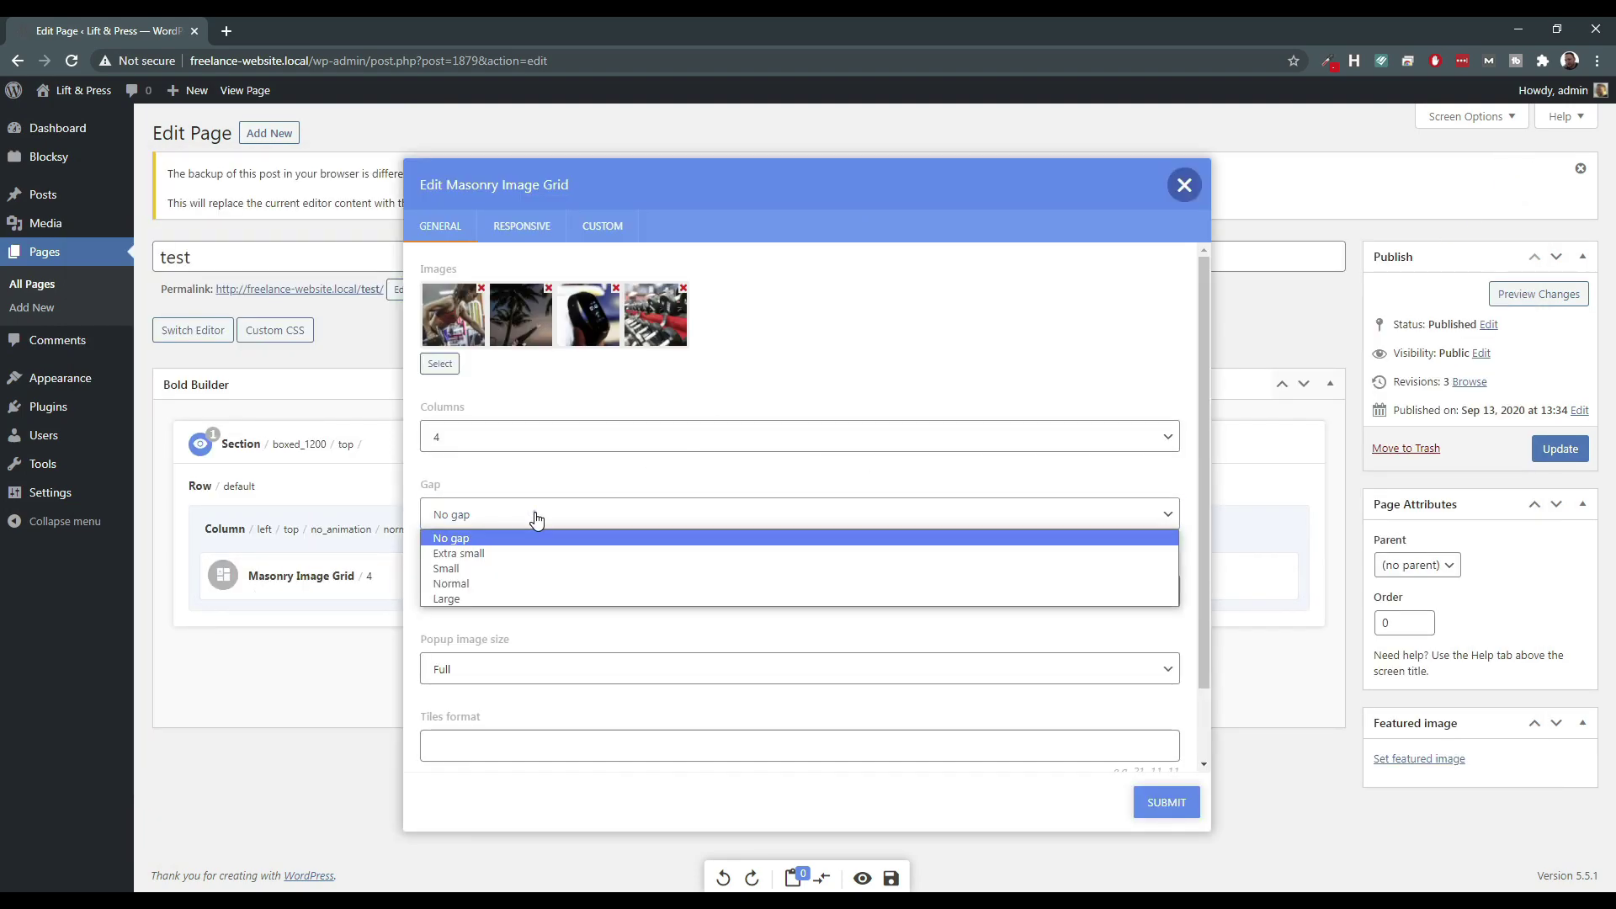
pyautogui.click(501, 584)
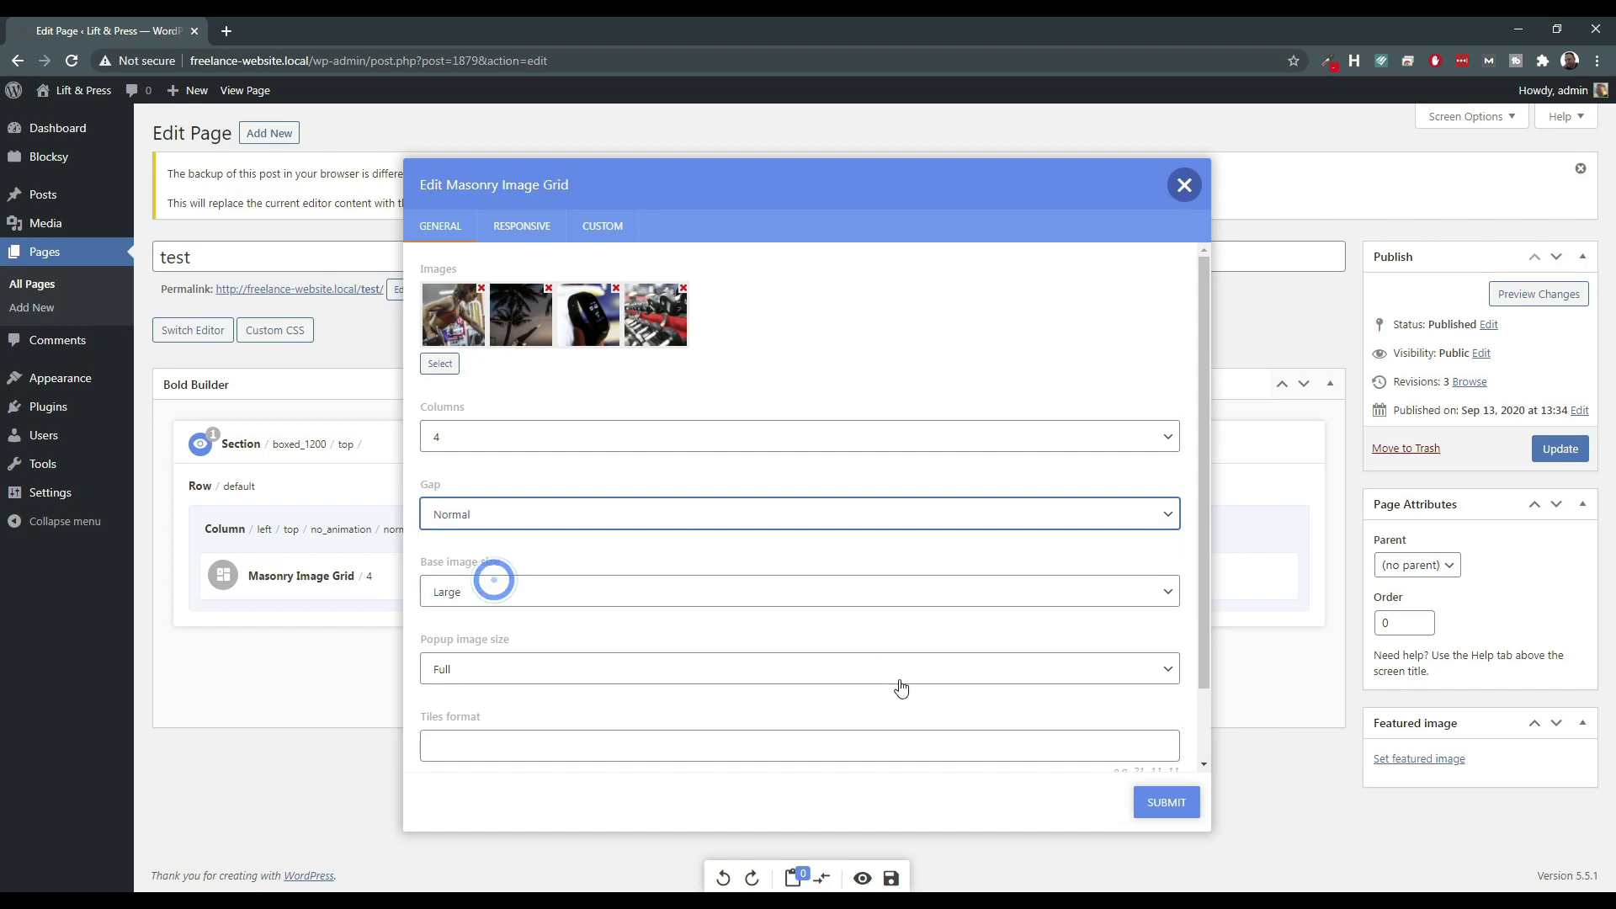
pyautogui.click(1179, 810)
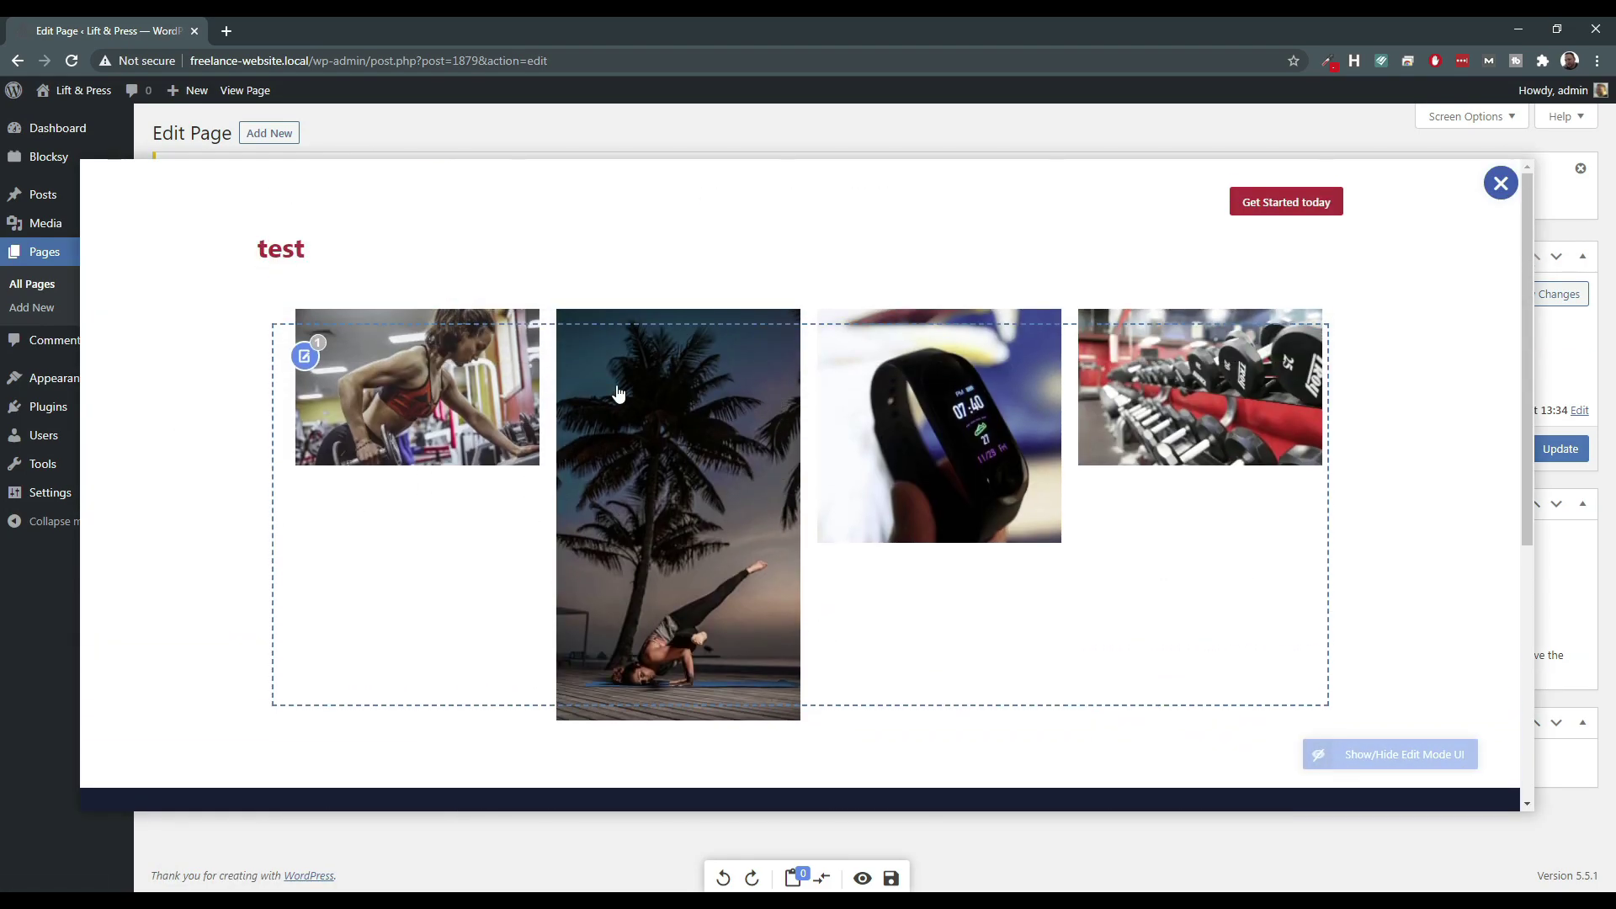
pyautogui.click(1500, 184)
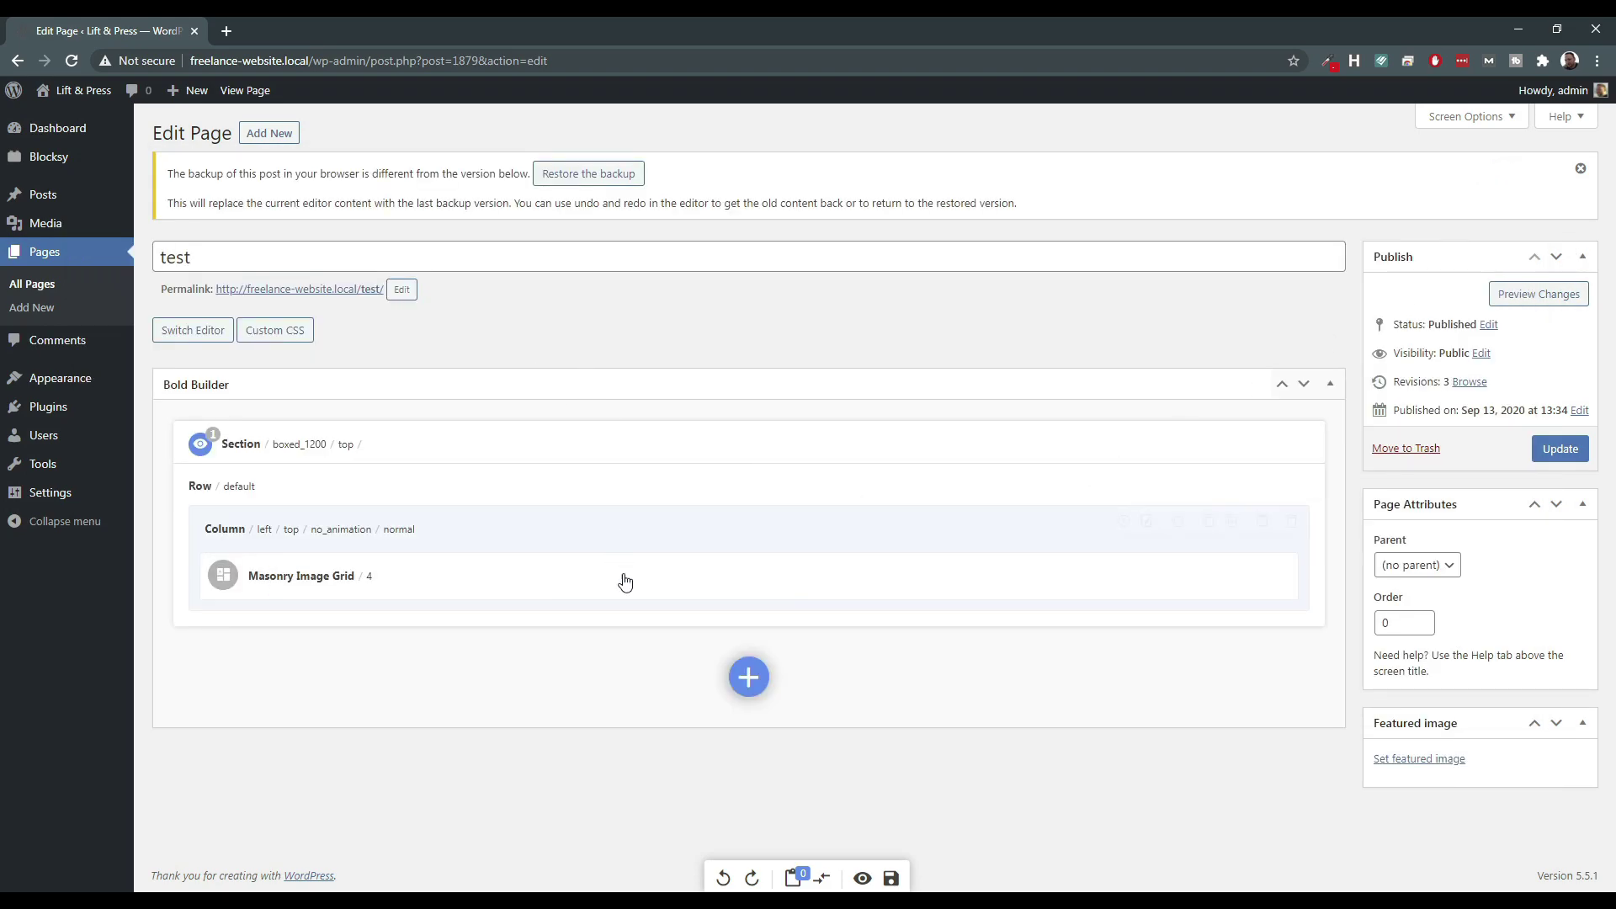
# Browse the available elements and add a Service element to the column below the Masonry Image Grid.
pyautogui.click(1129, 525)
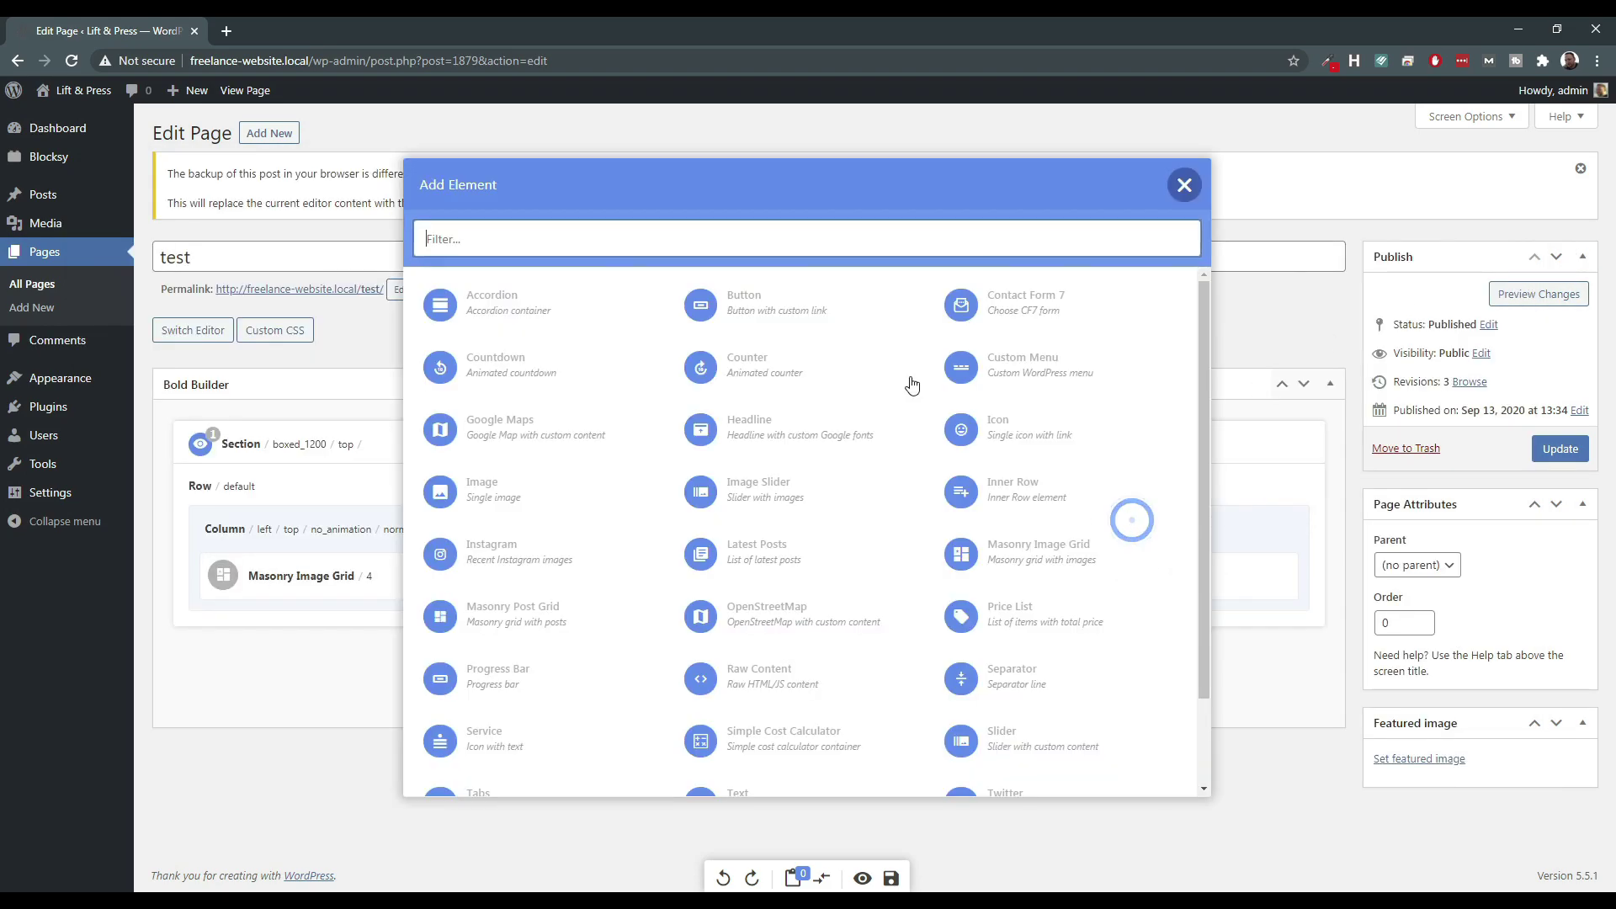
pyautogui.scroll(-1, 1061, 387)
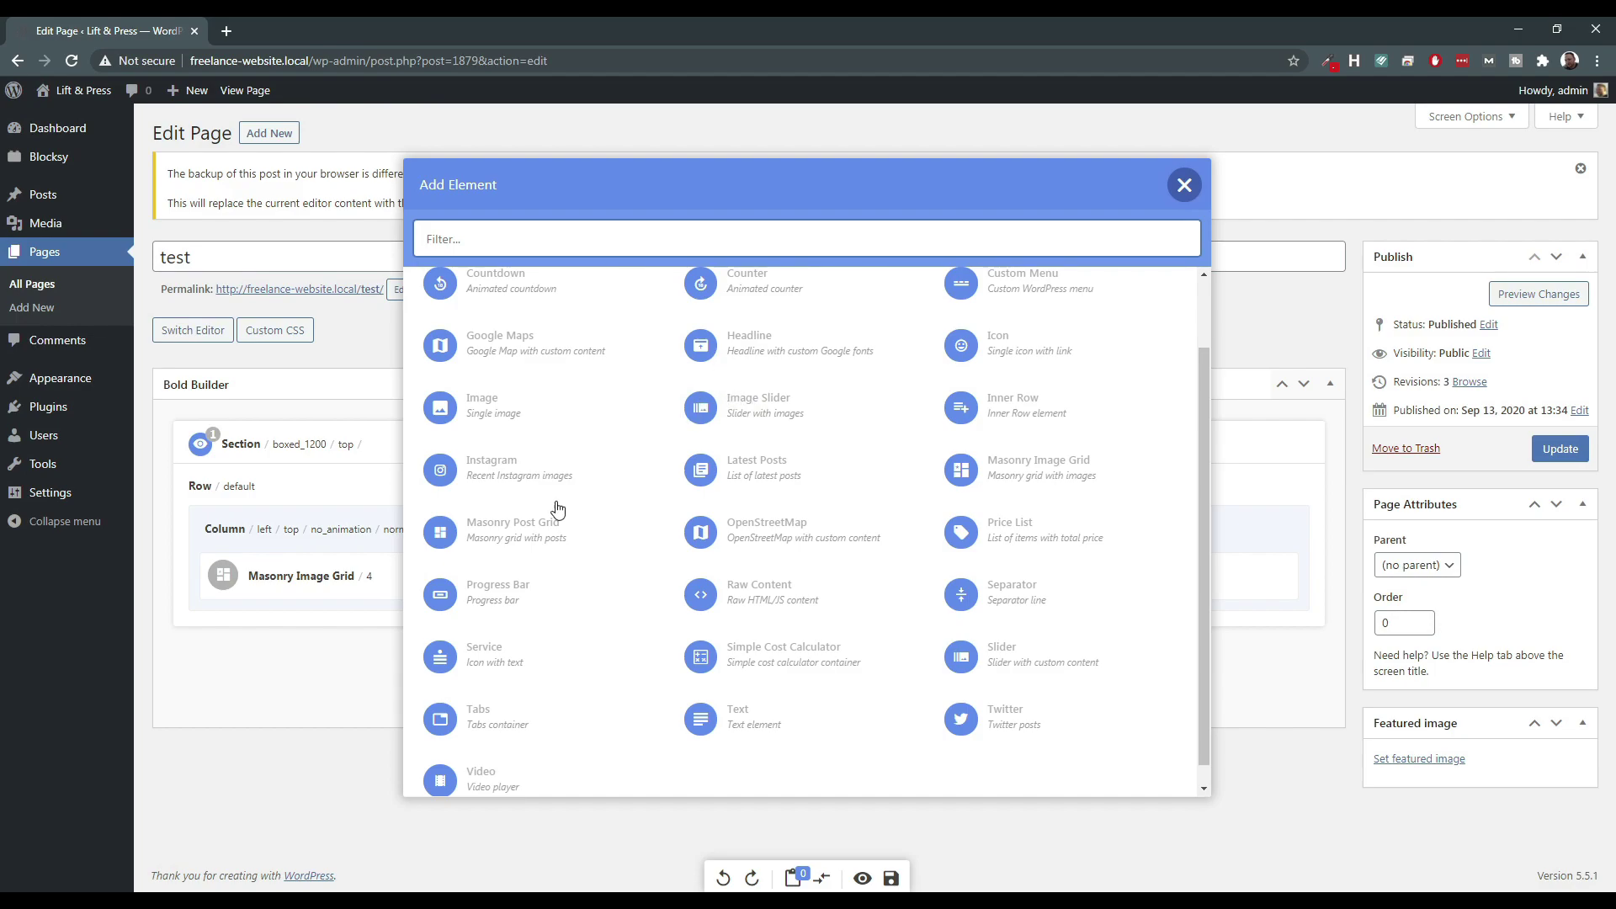
pyautogui.scroll(-1, 799, 587)
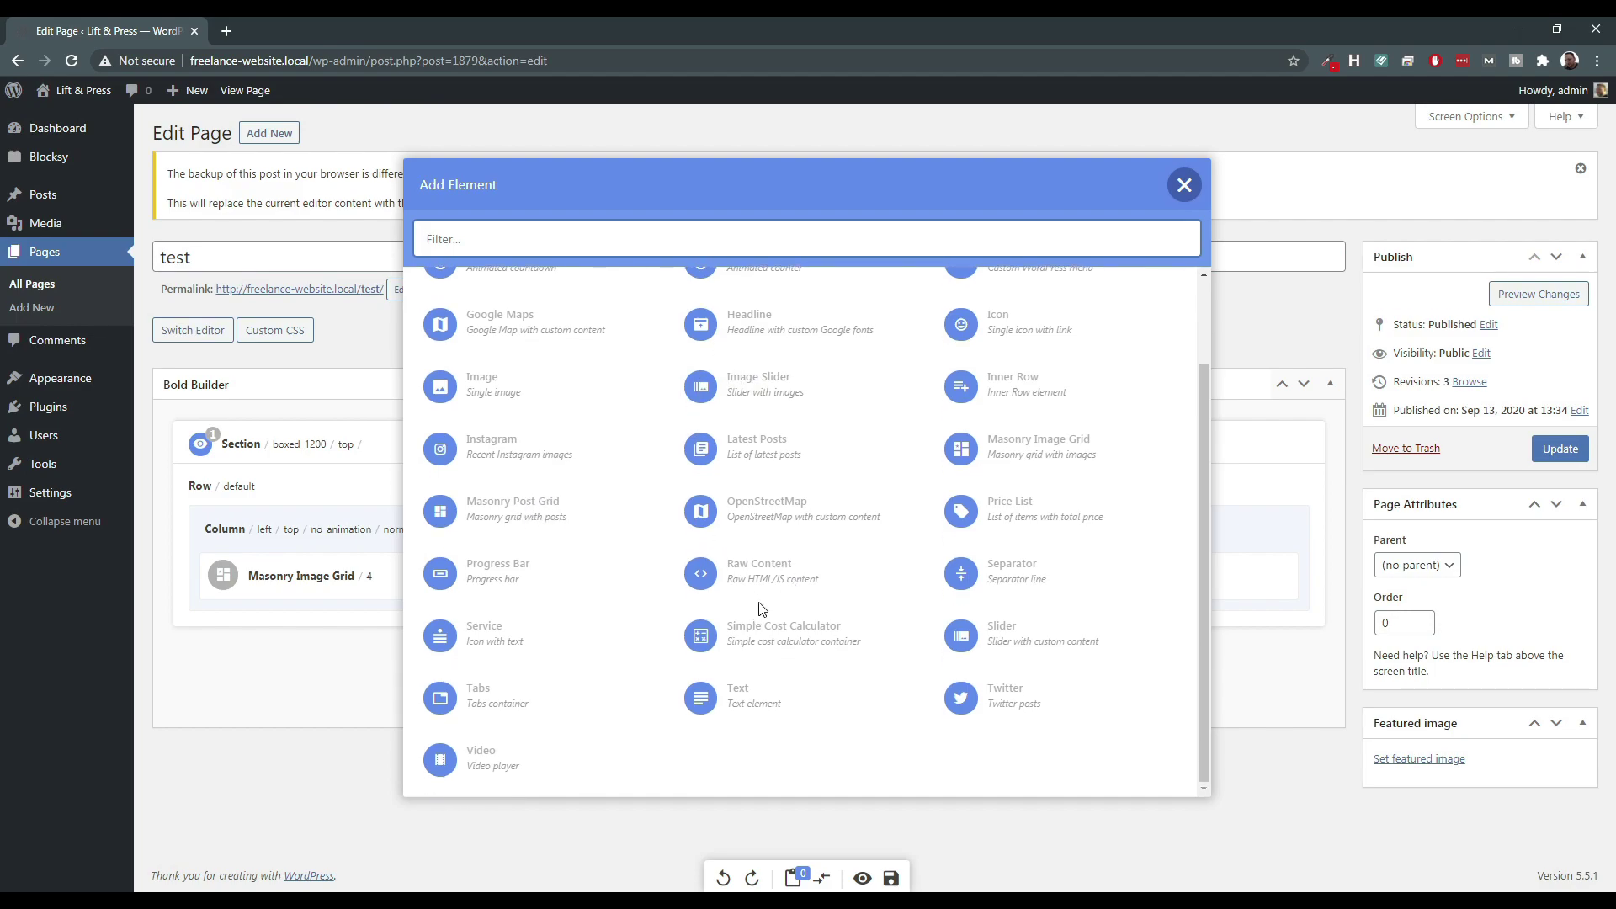
pyautogui.click(490, 631)
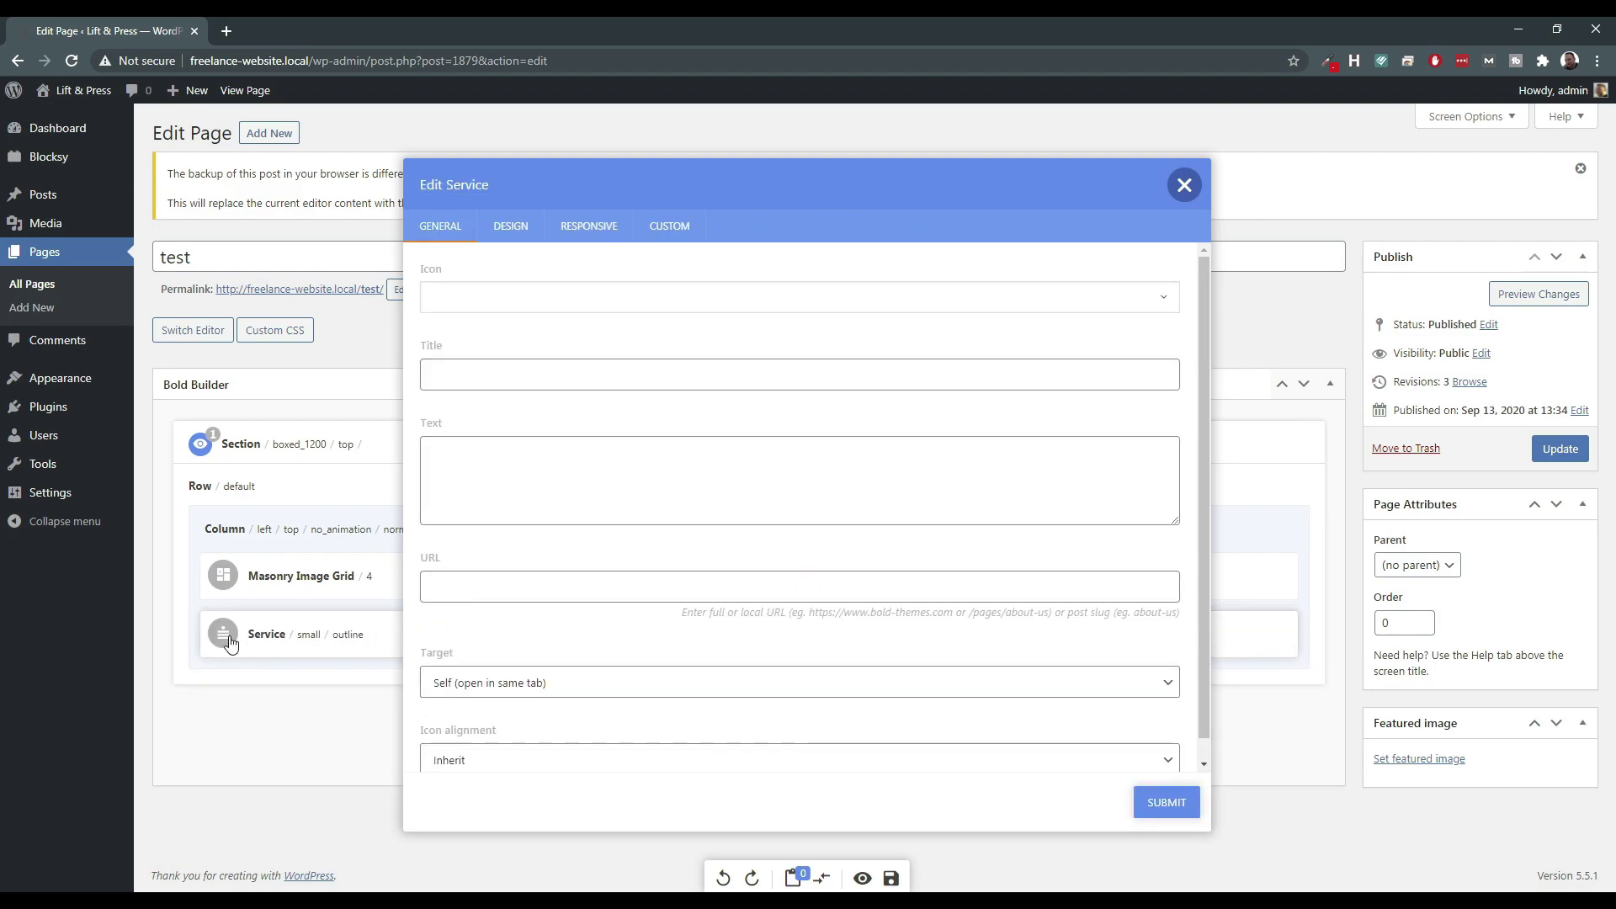
# Enter "test" as the Service element's title and text, and "#" as its URL.
pyautogui.click(502, 370)
pyautogui.write('tesdt')
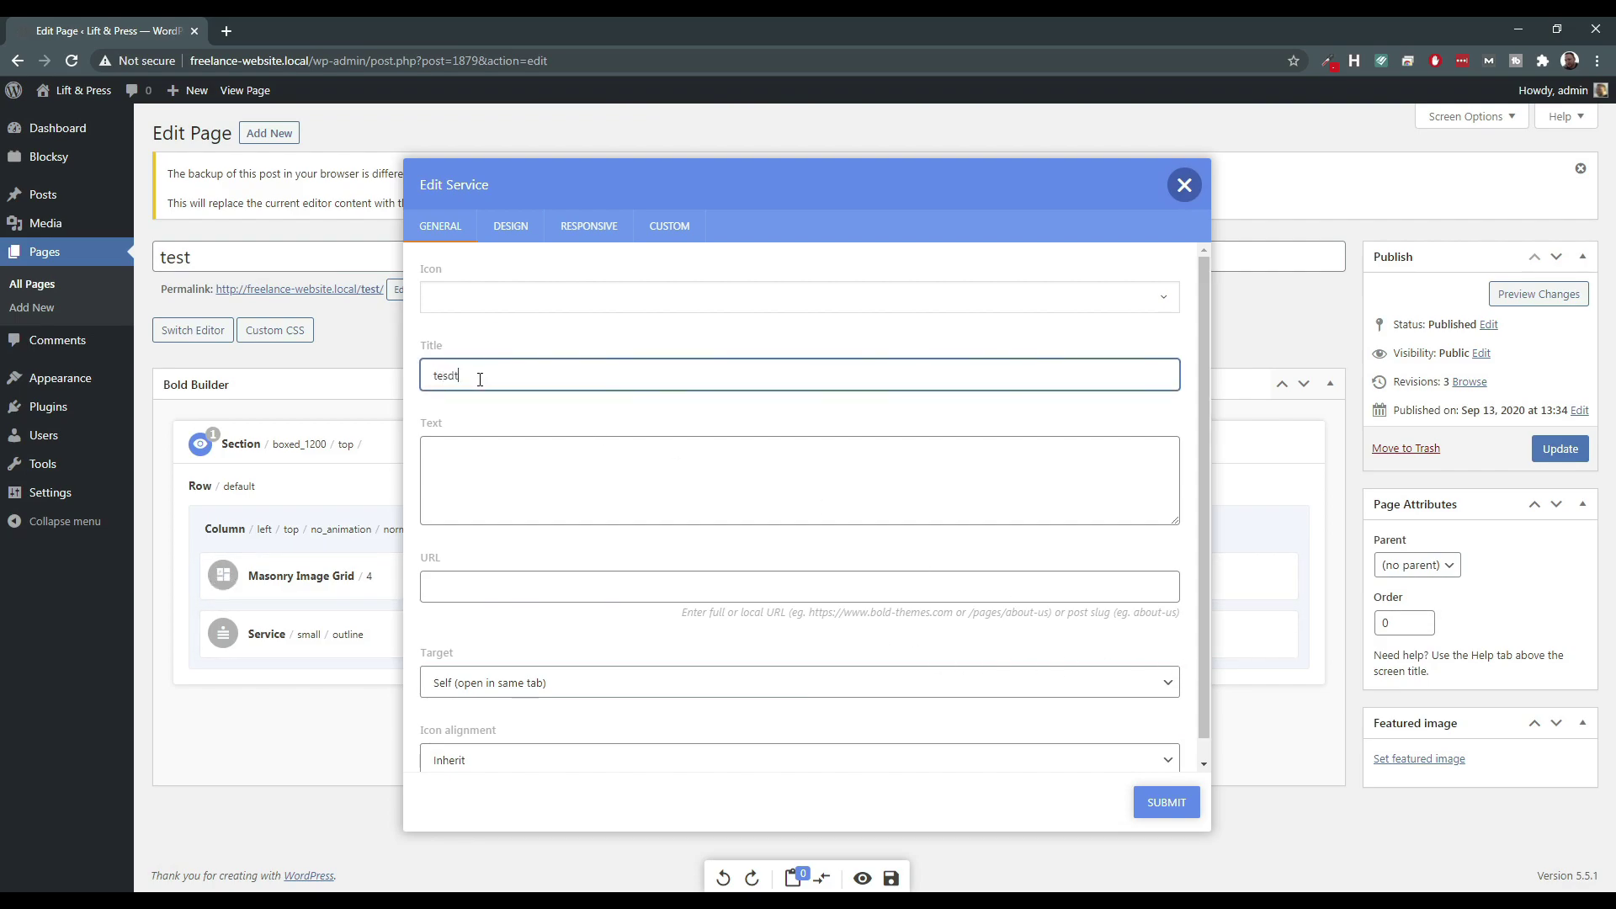
pyautogui.press('BackSpace')
pyautogui.press('BackSpace')
pyautogui.write('st')
pyautogui.click(476, 486)
pyautogui.write('test')
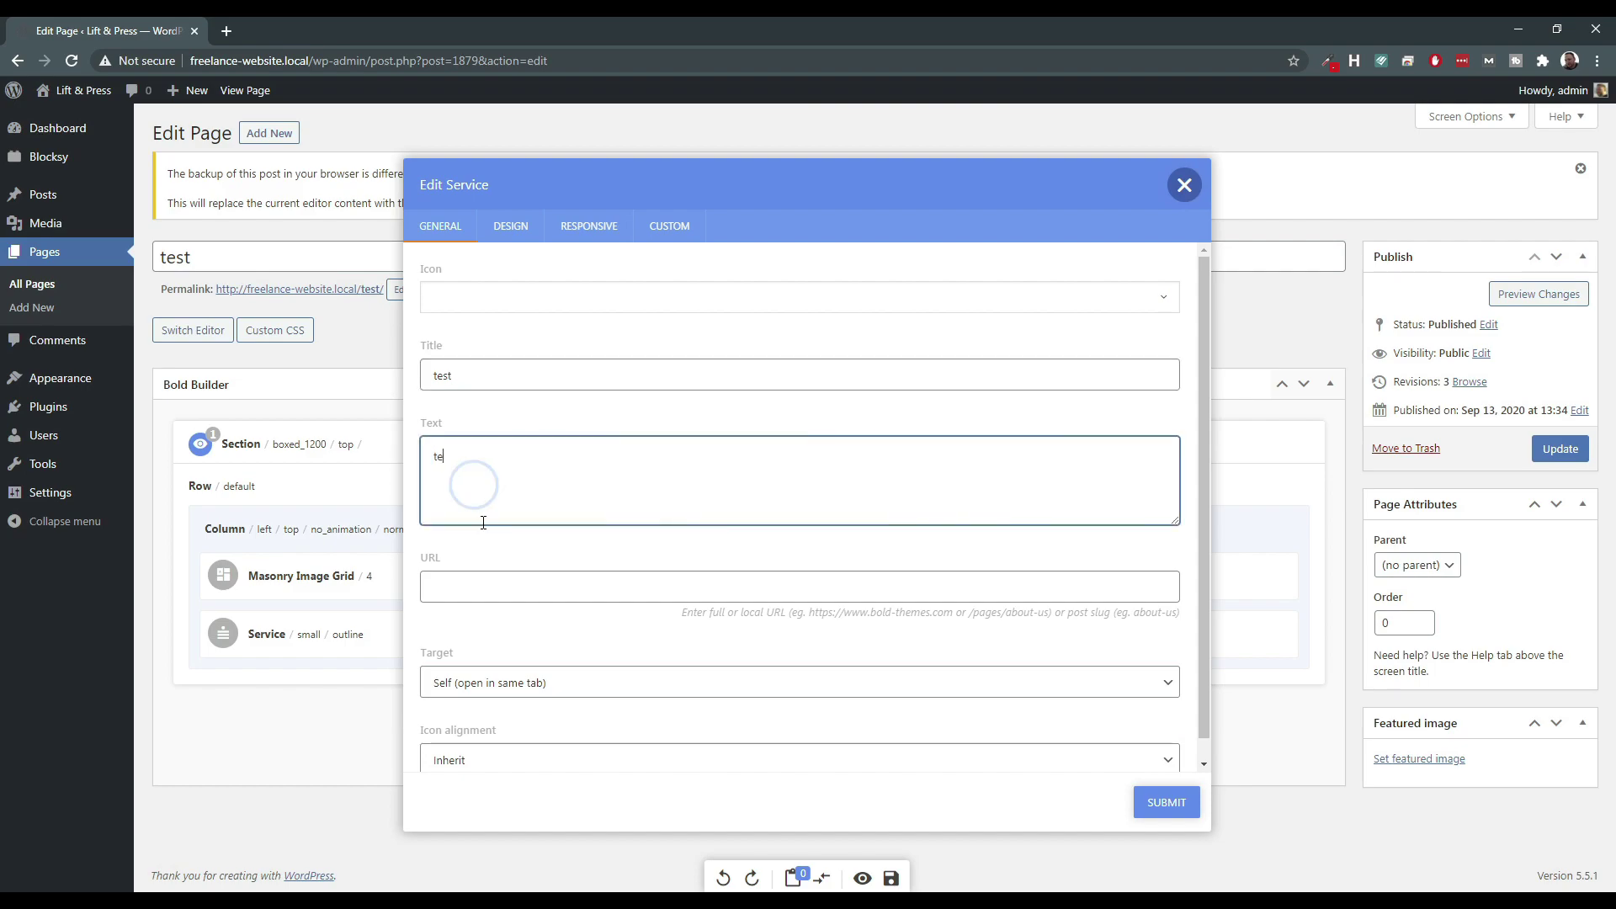
pyautogui.click(488, 575)
pyautogui.write('#')
pyautogui.scroll(-1, 539, 589)
pyautogui.scroll(1, 606, 572)
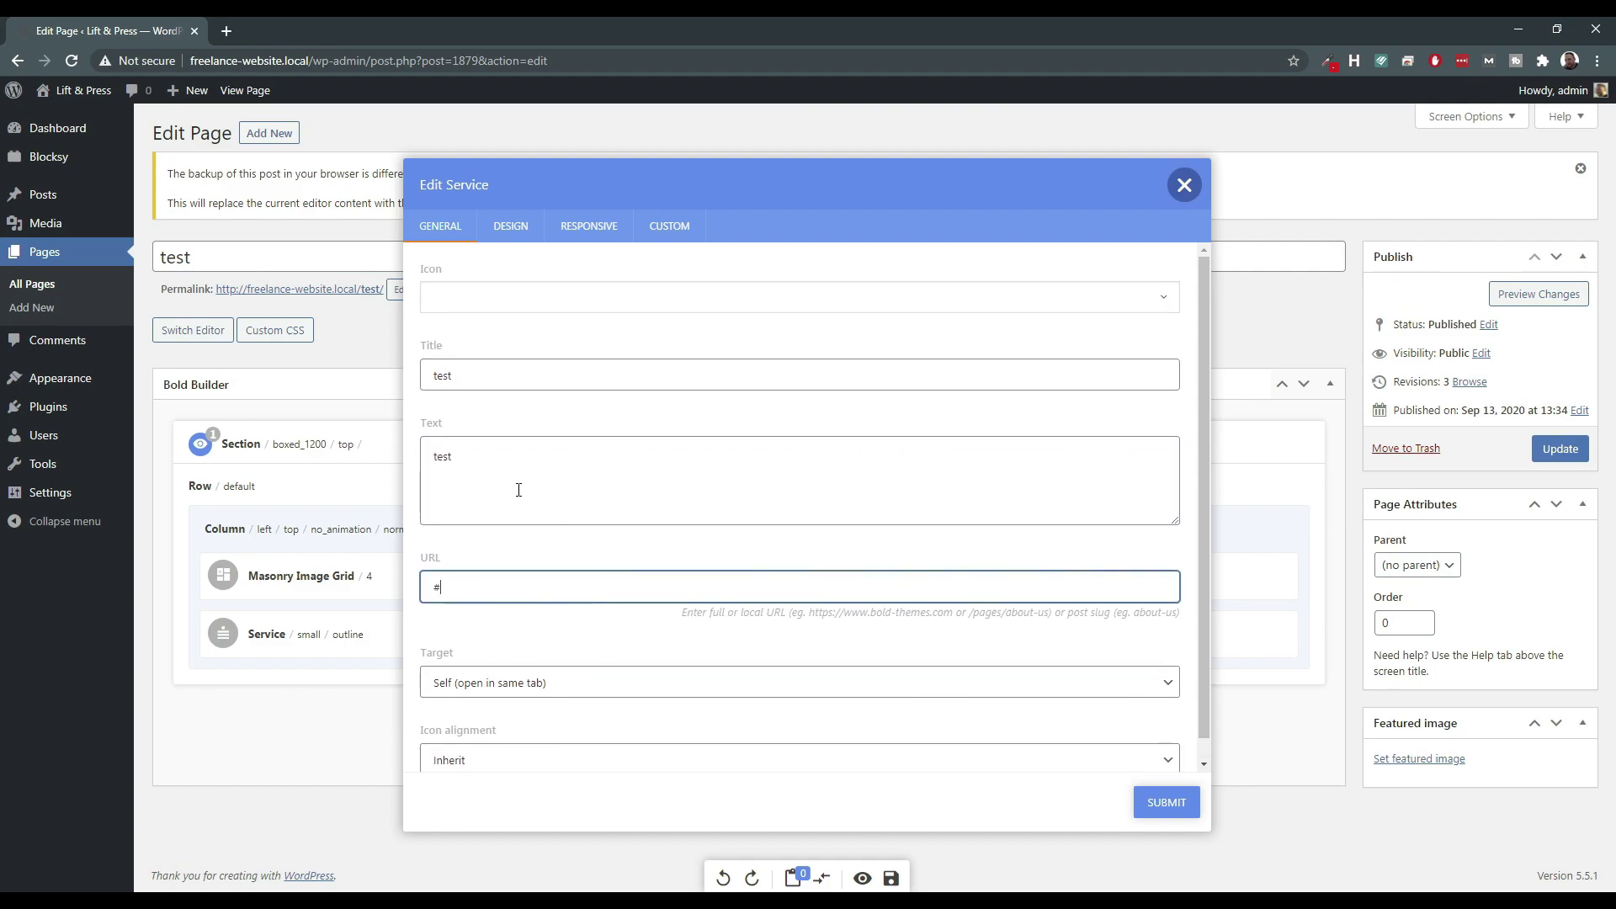
# Choose the vertical double-arrow Font Awesome icon for the Service element and submit its settings.
pyautogui.click(447, 298)
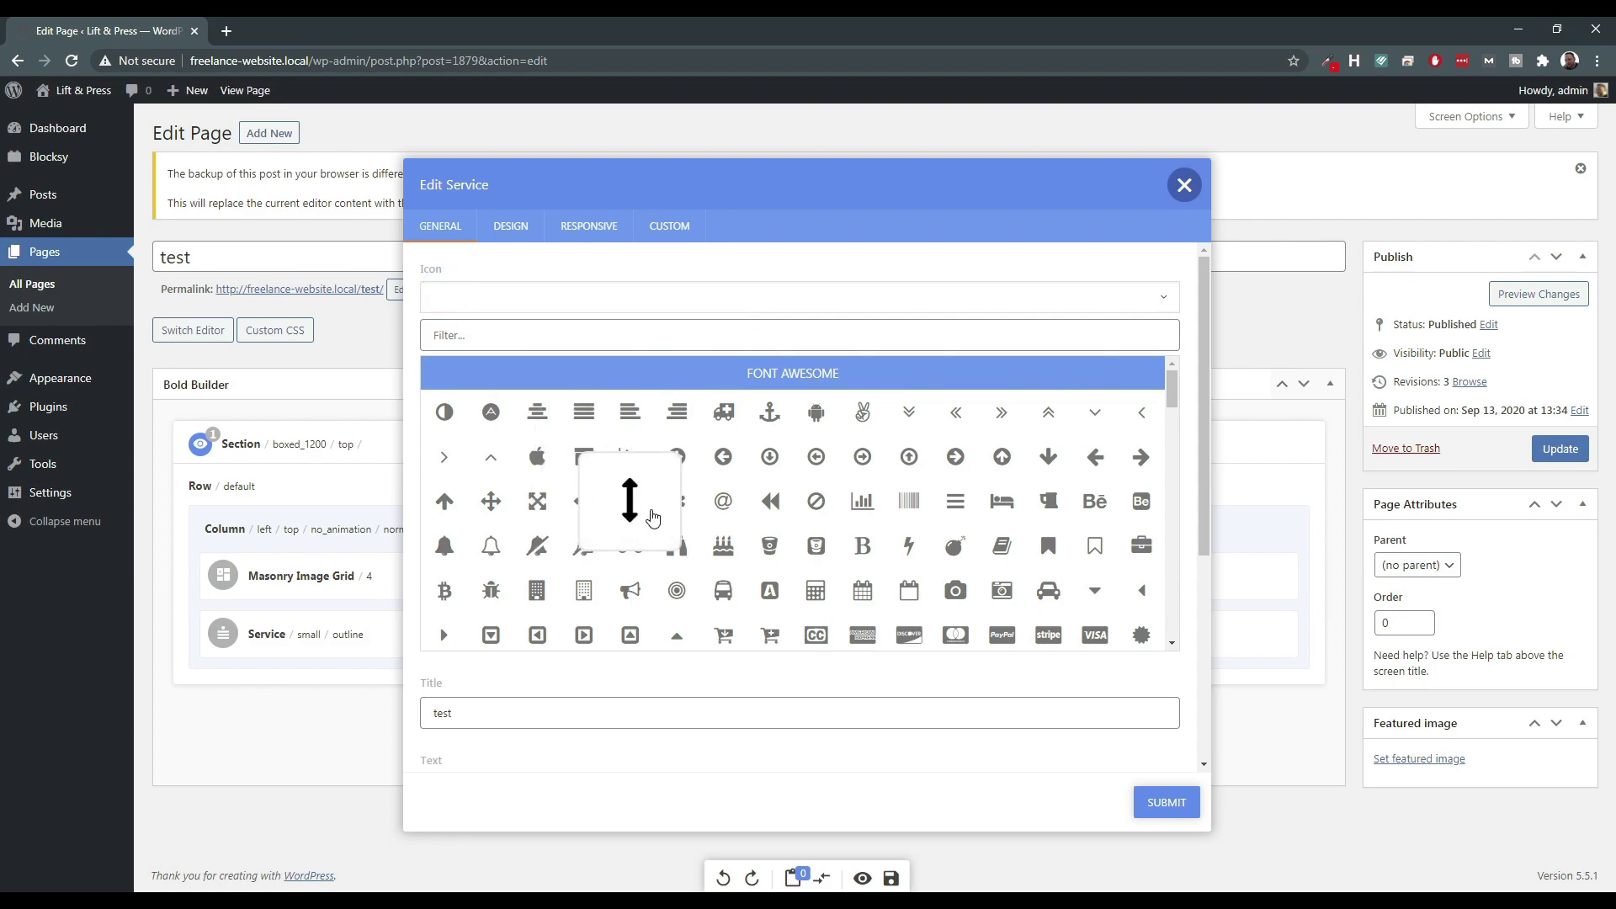
pyautogui.click(632, 506)
pyautogui.click(1167, 802)
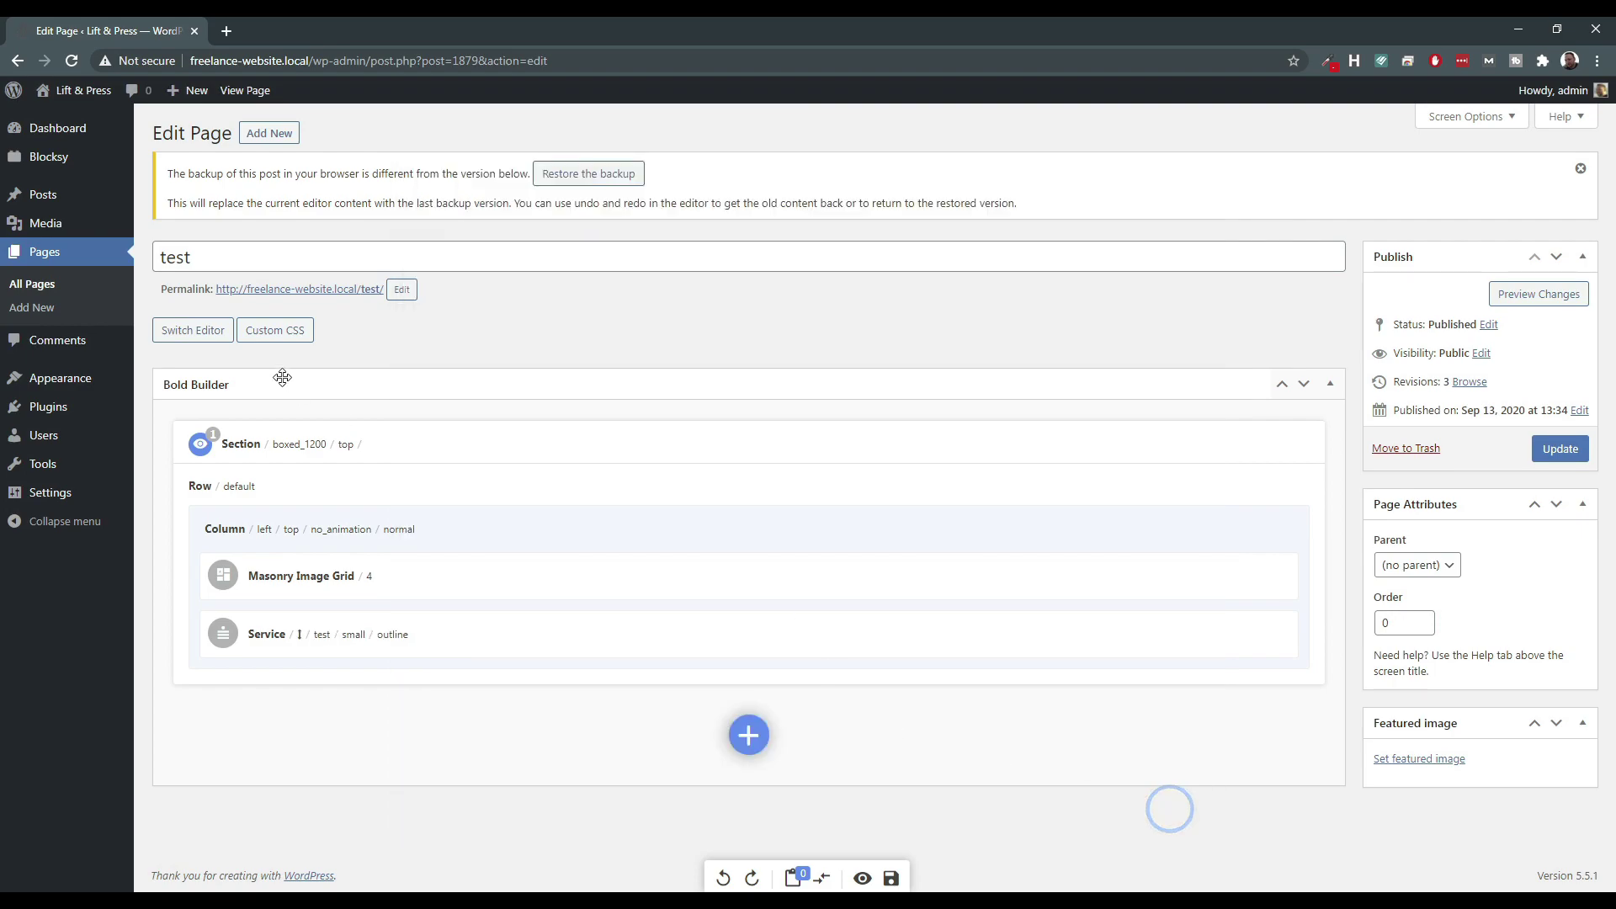
# Preview the section to see the Service element under the image grid, and close the preview.
pyautogui.click(208, 435)
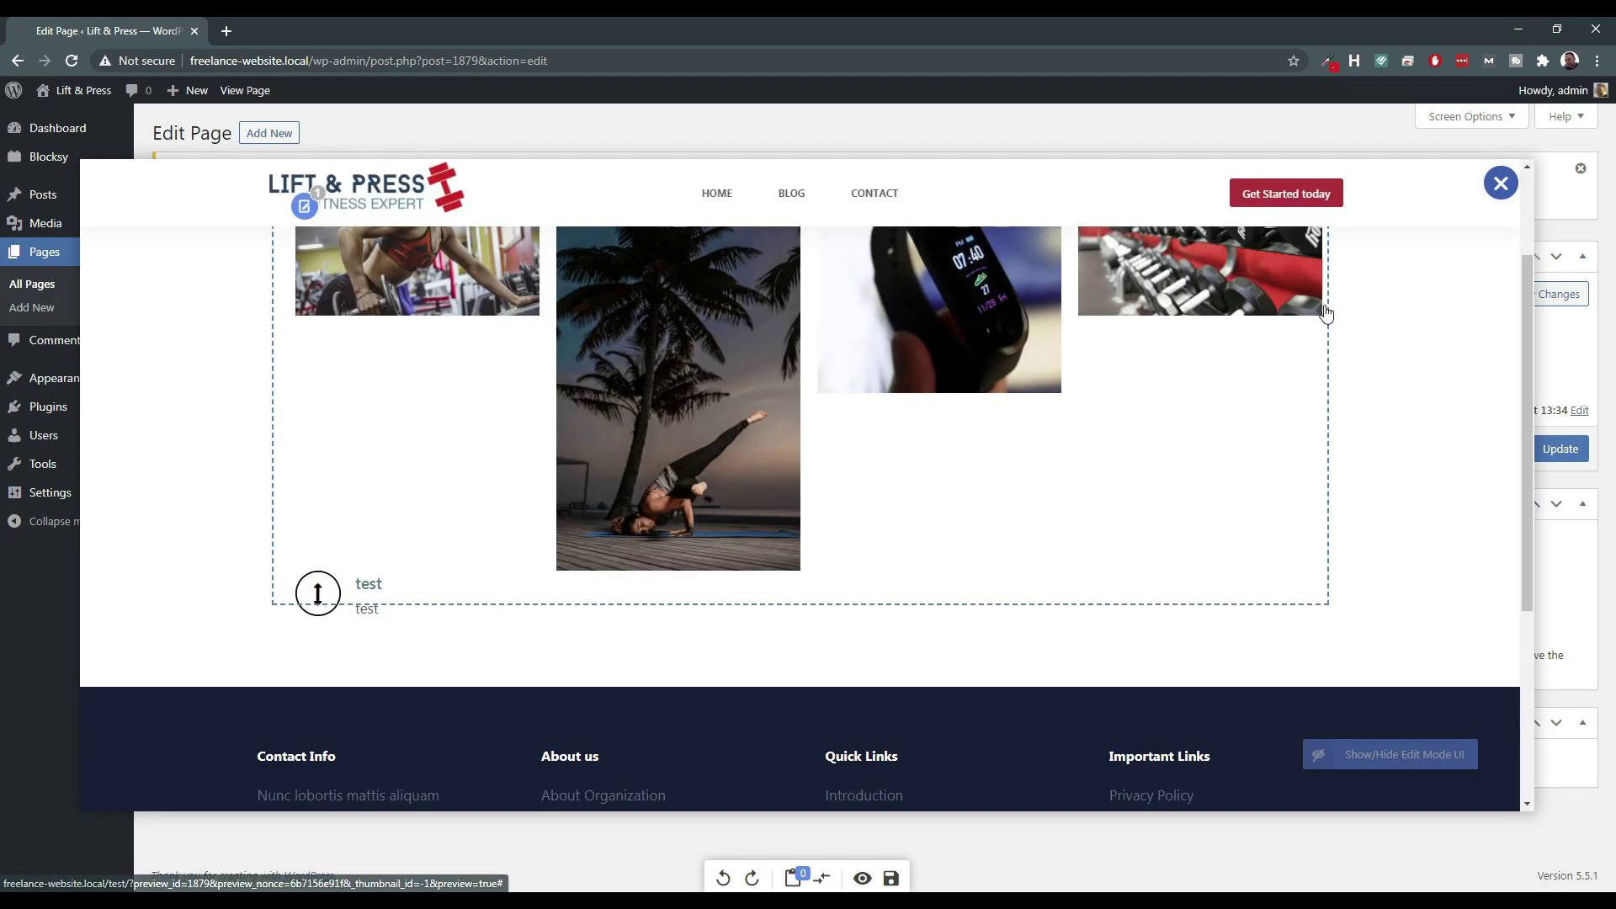
pyautogui.scroll(2, 1311, 303)
pyautogui.click(1503, 192)
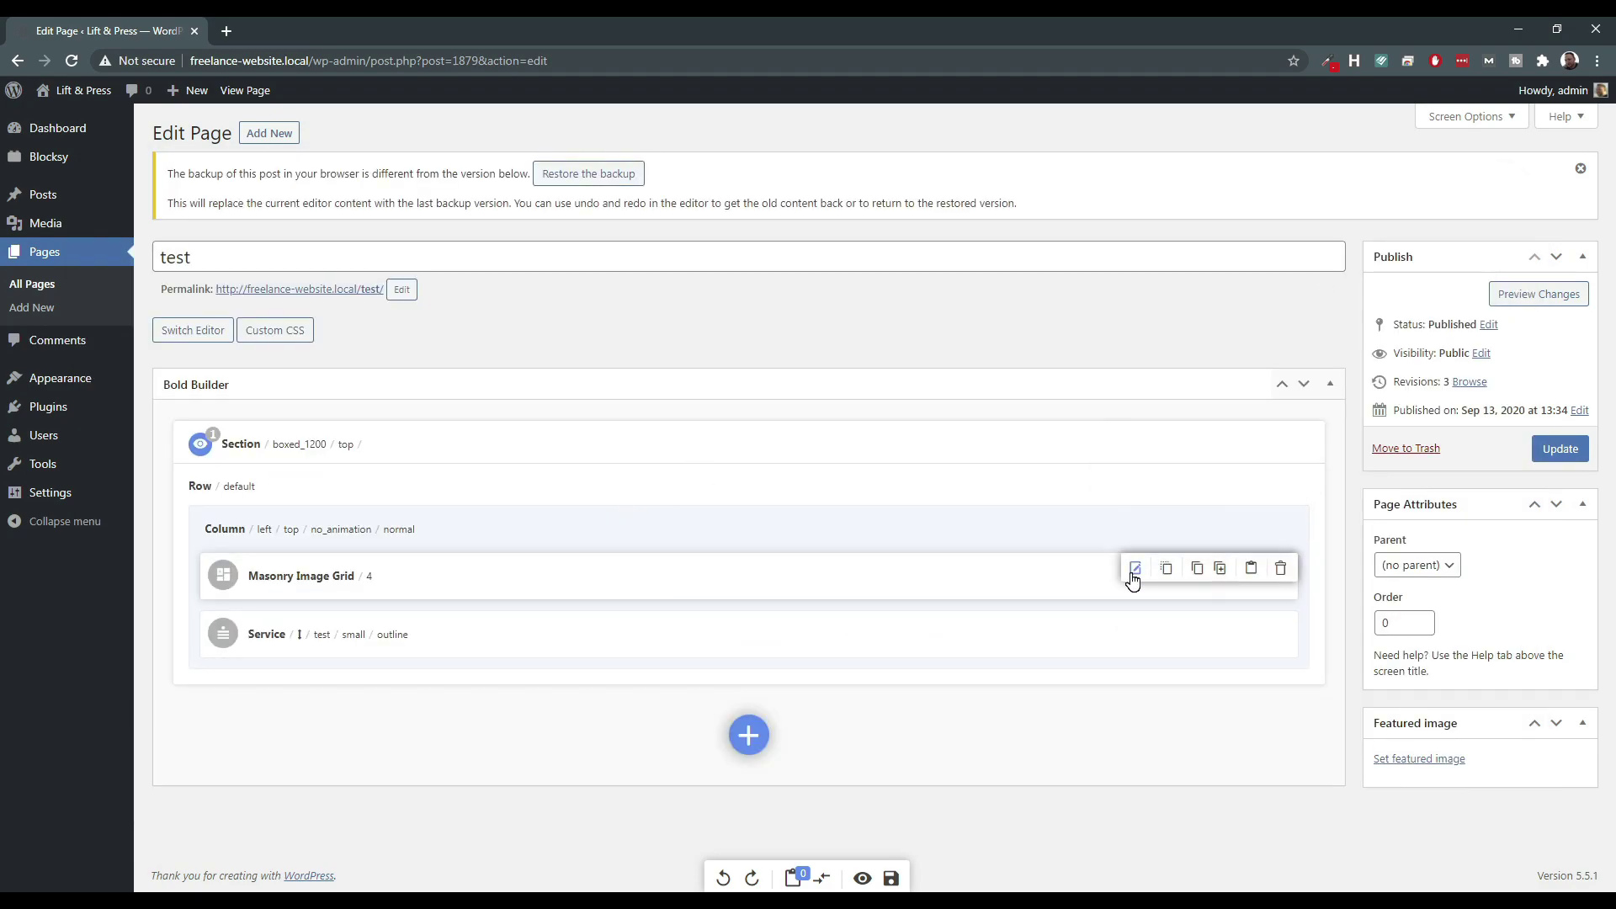
# Look over the Masonry Image Grid's general settings and the list of available elements, closing both unchanged.
pyautogui.click(1135, 569)
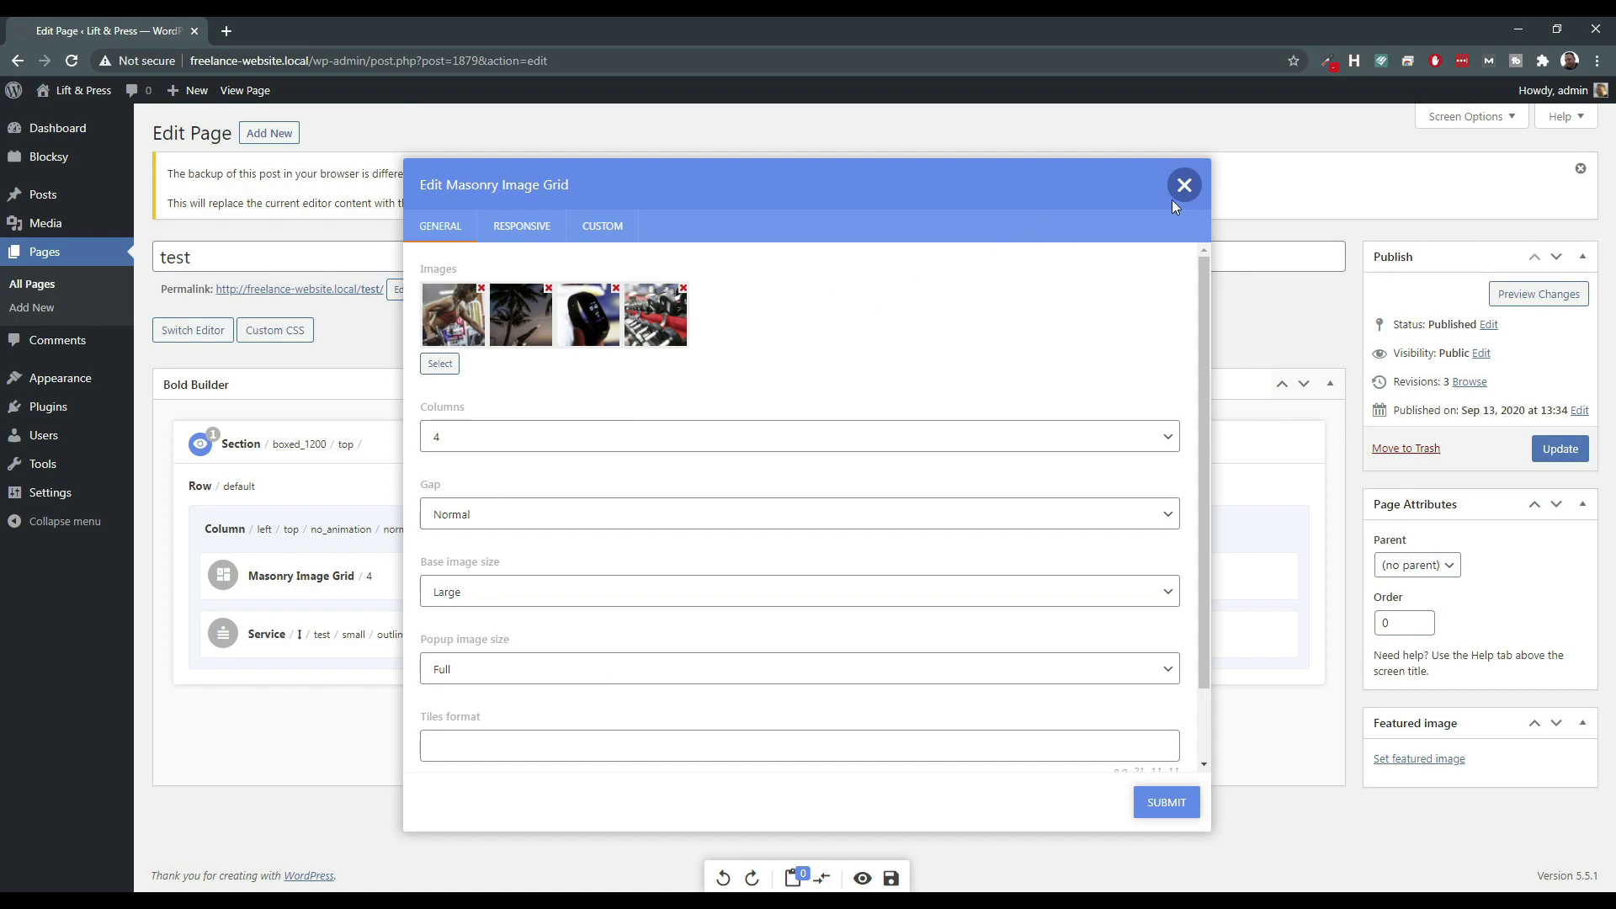
pyautogui.click(1194, 185)
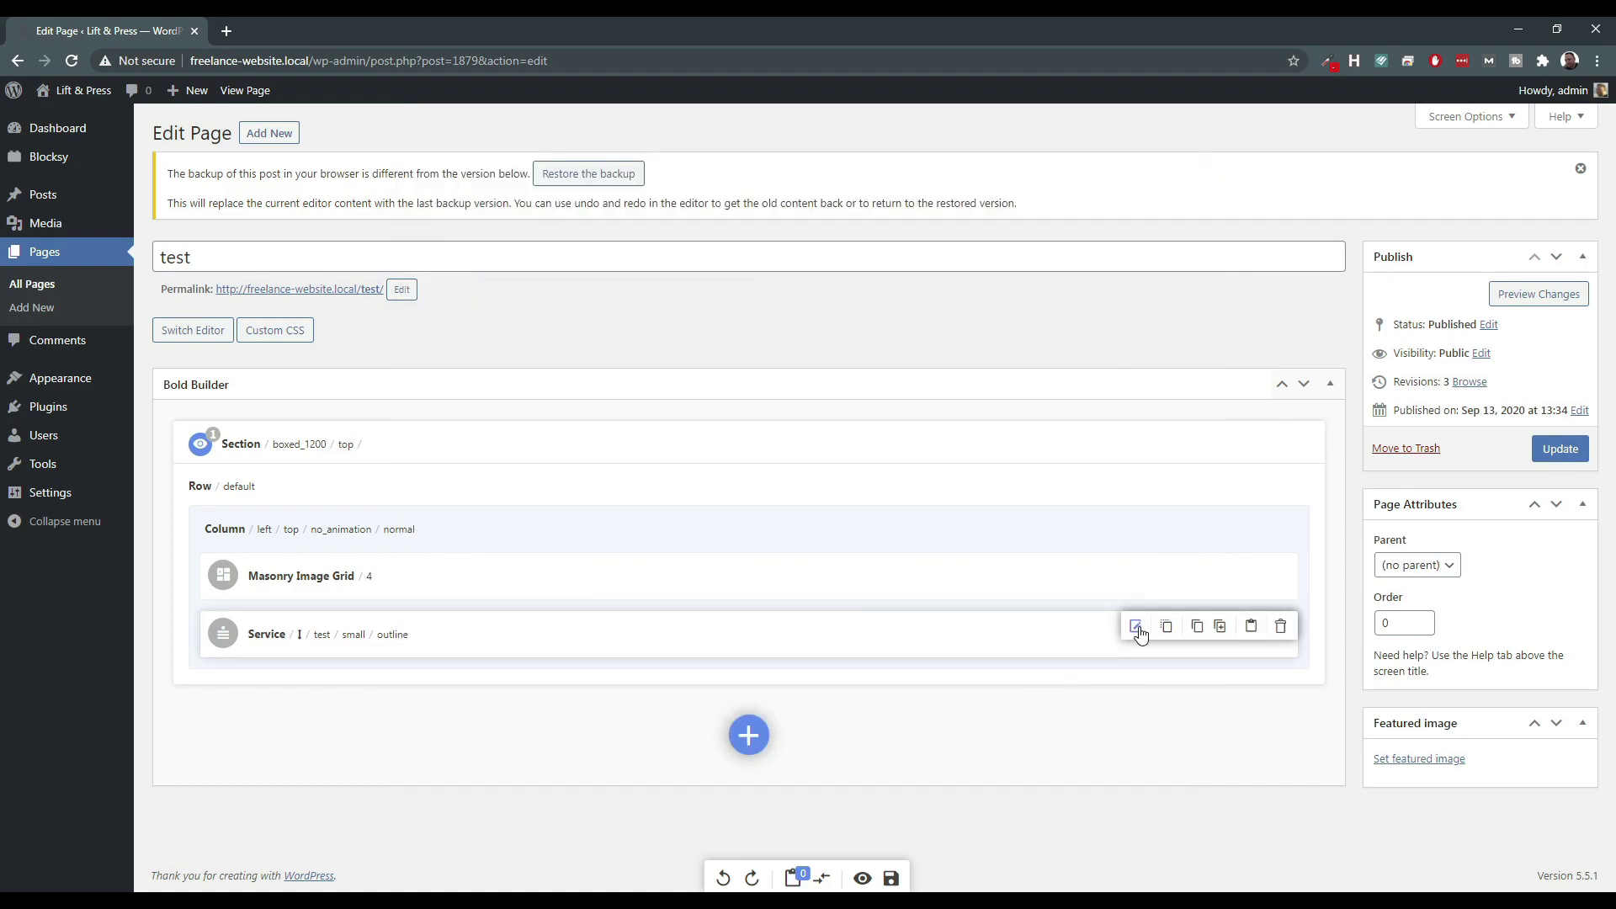
pyautogui.moveTo(1137, 567)
pyautogui.click(1127, 520)
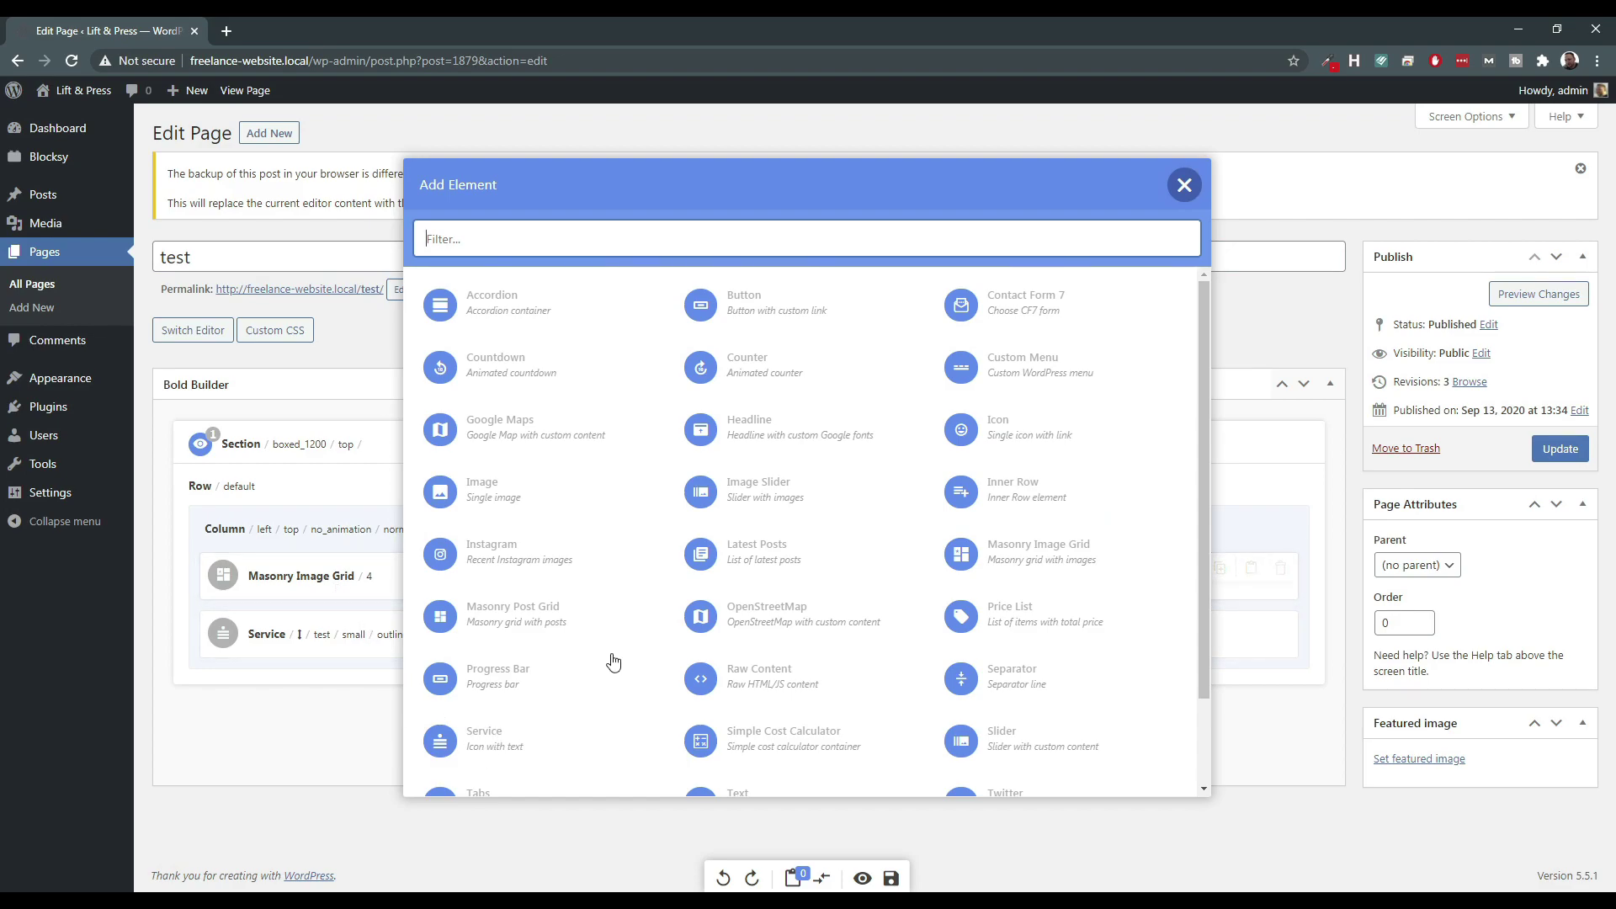
pyautogui.scroll(-2, 608, 664)
pyautogui.scroll(2, 941, 336)
pyautogui.click(1187, 184)
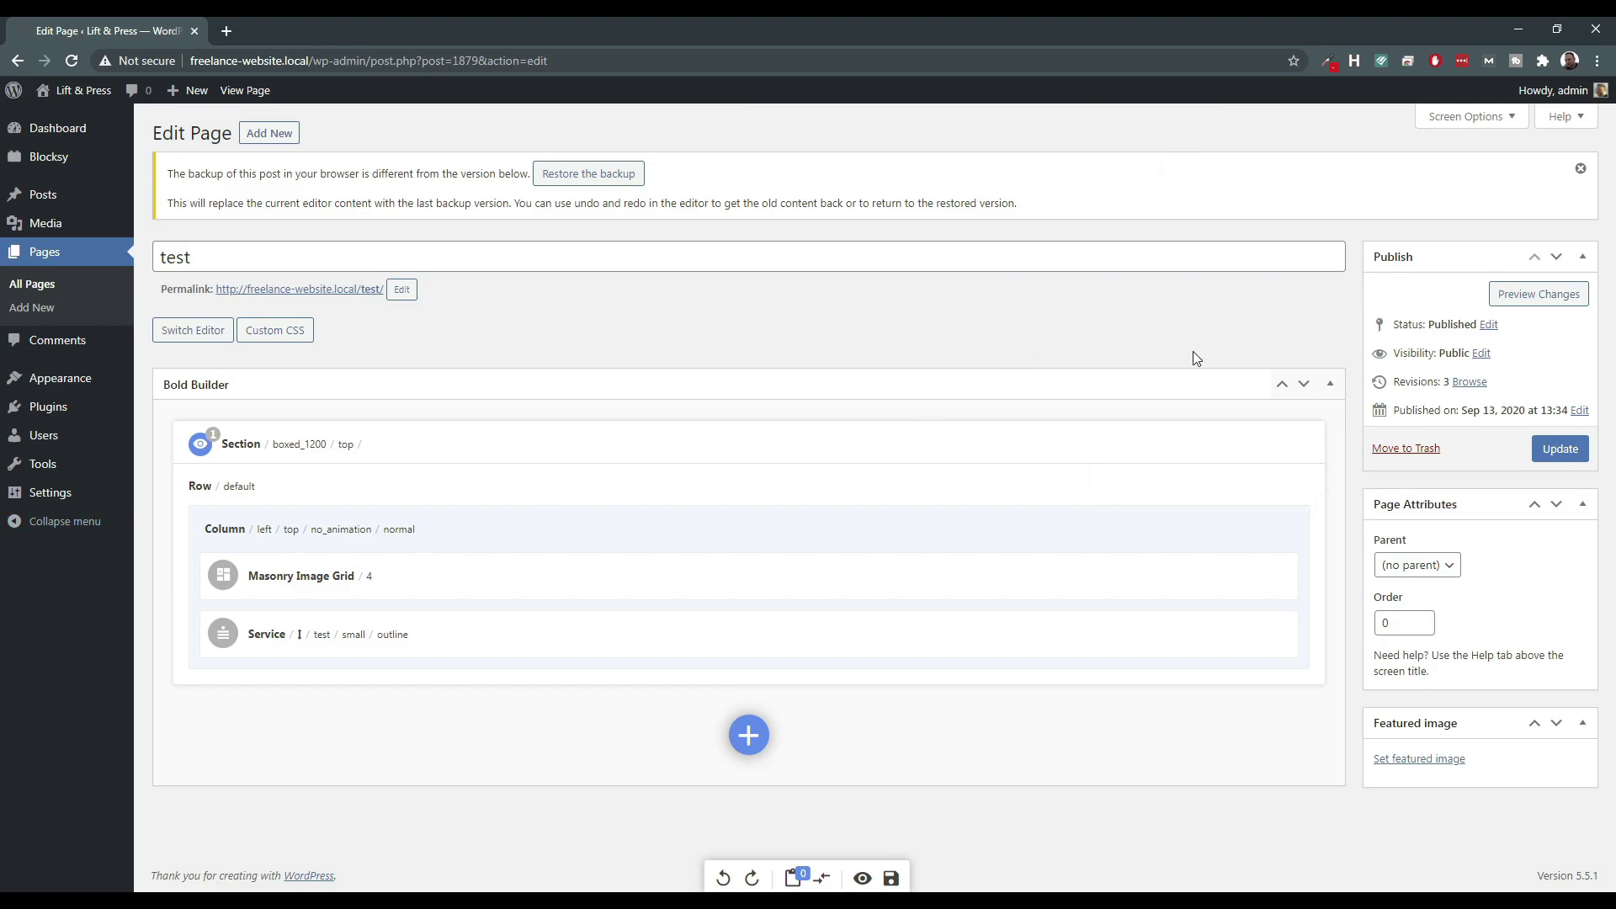
# Dismiss the backup notice, preview the section with the grid and Service element, and return to the builder.
pyautogui.click(1580, 171)
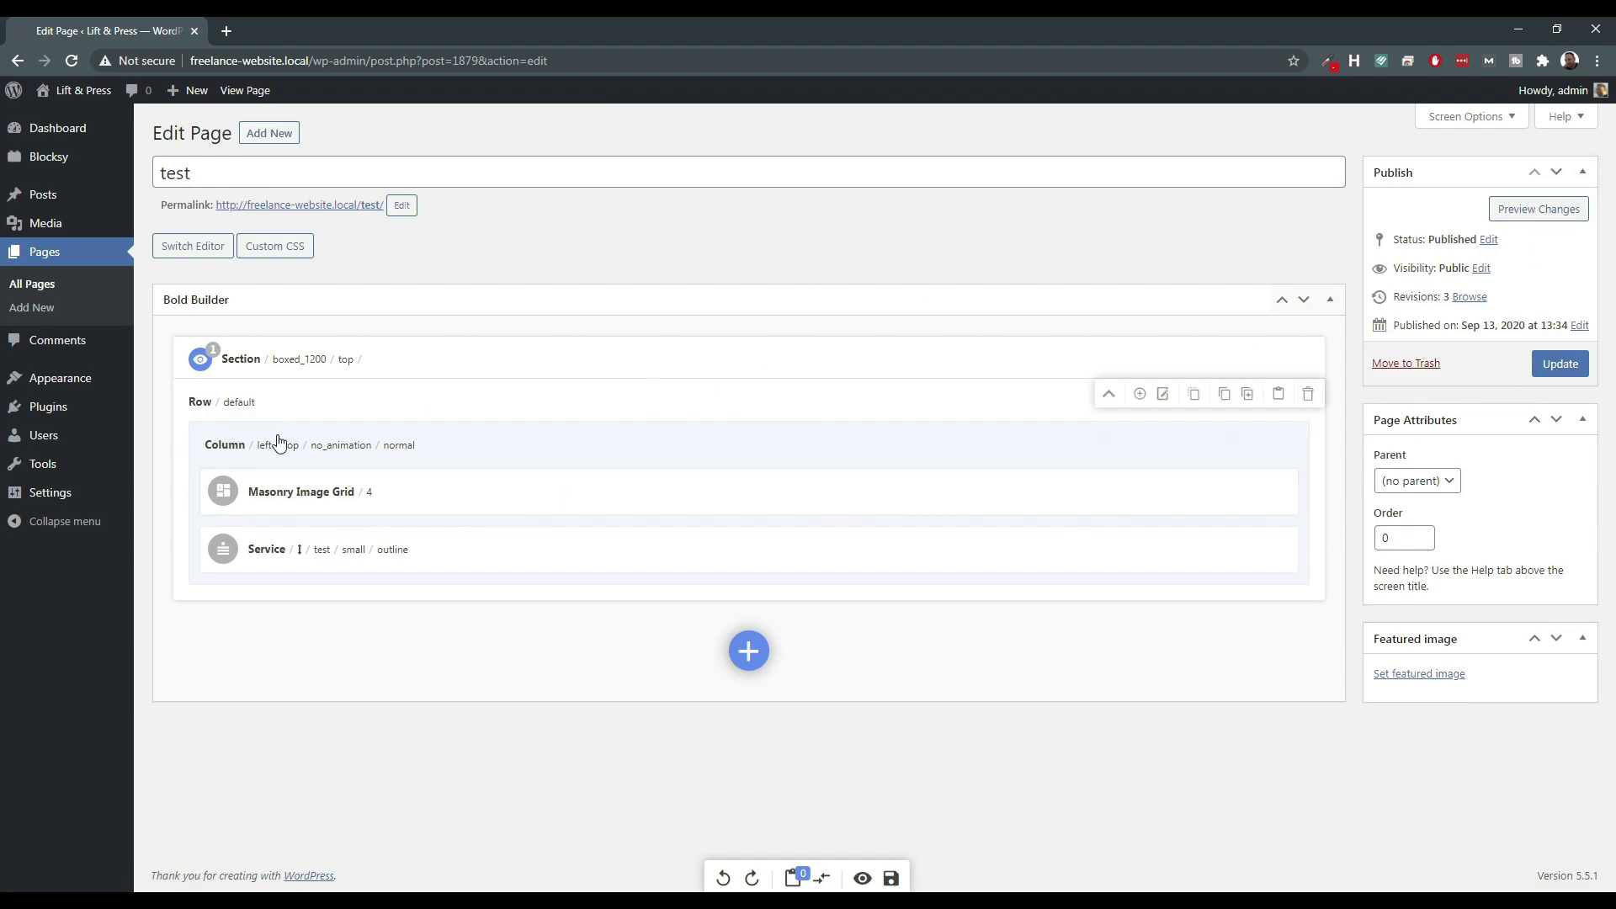
pyautogui.click(198, 367)
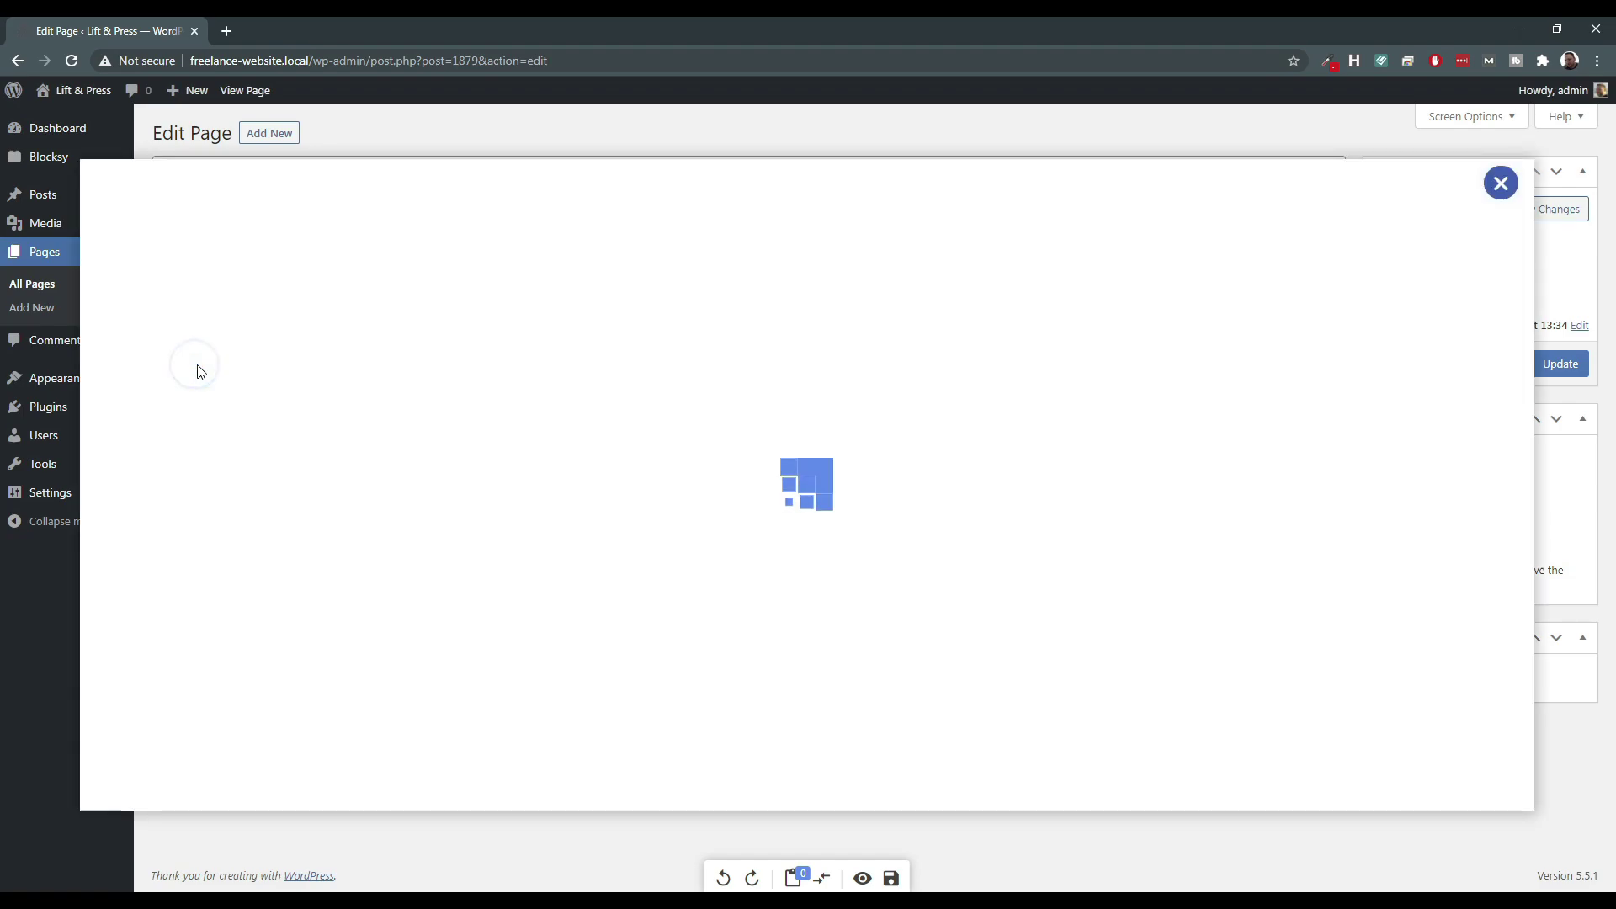
pyautogui.scroll(2, 523, 433)
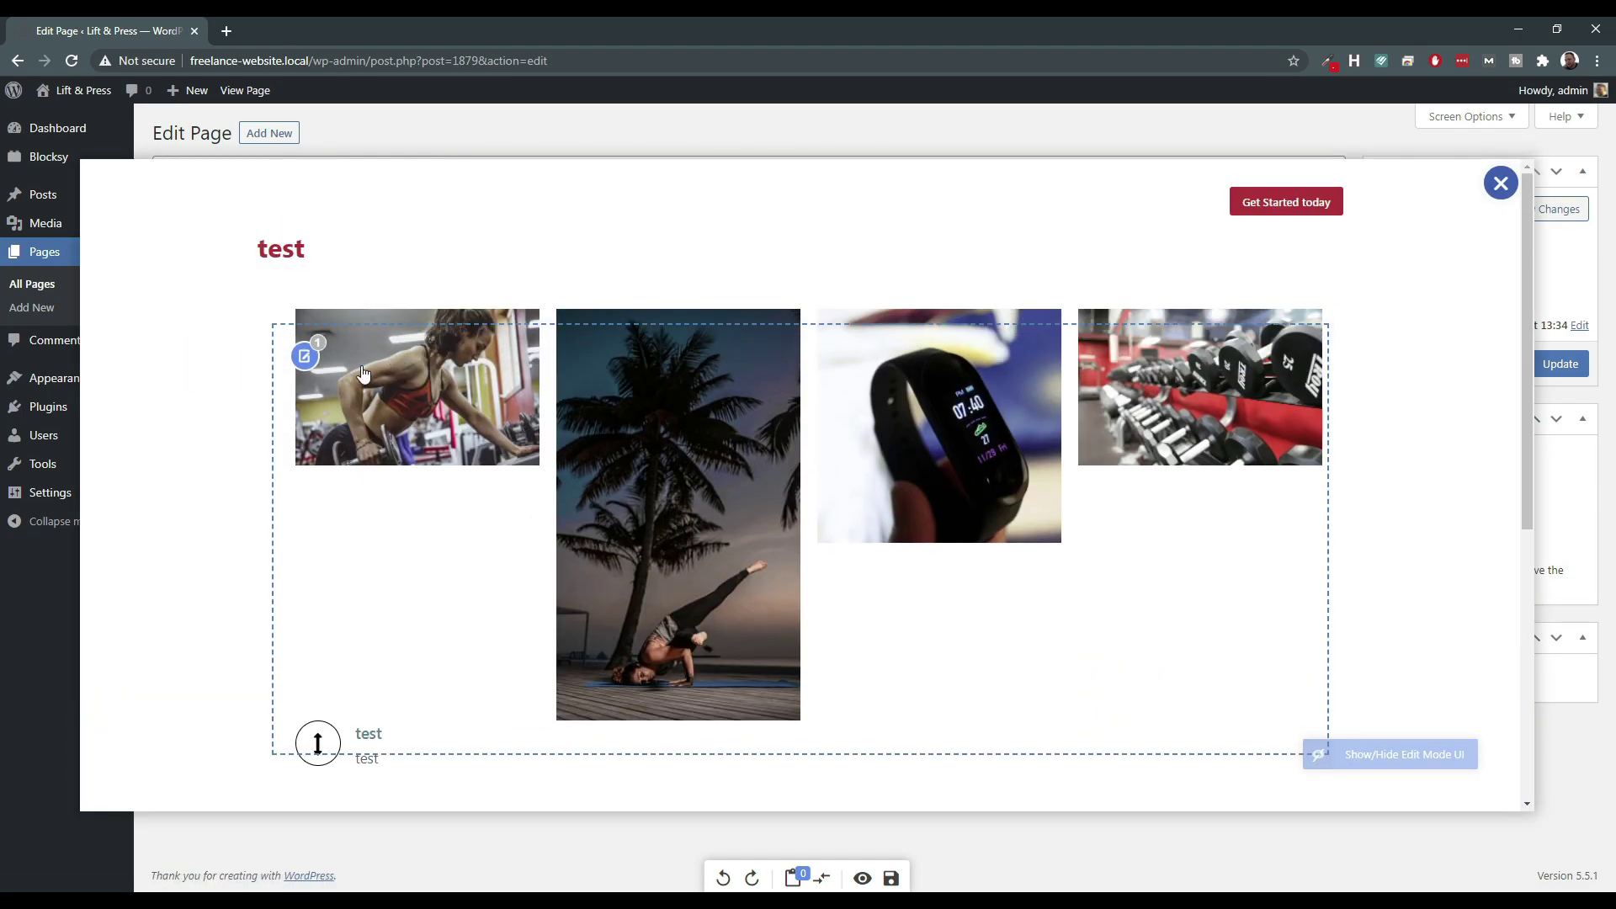
pyautogui.click(305, 358)
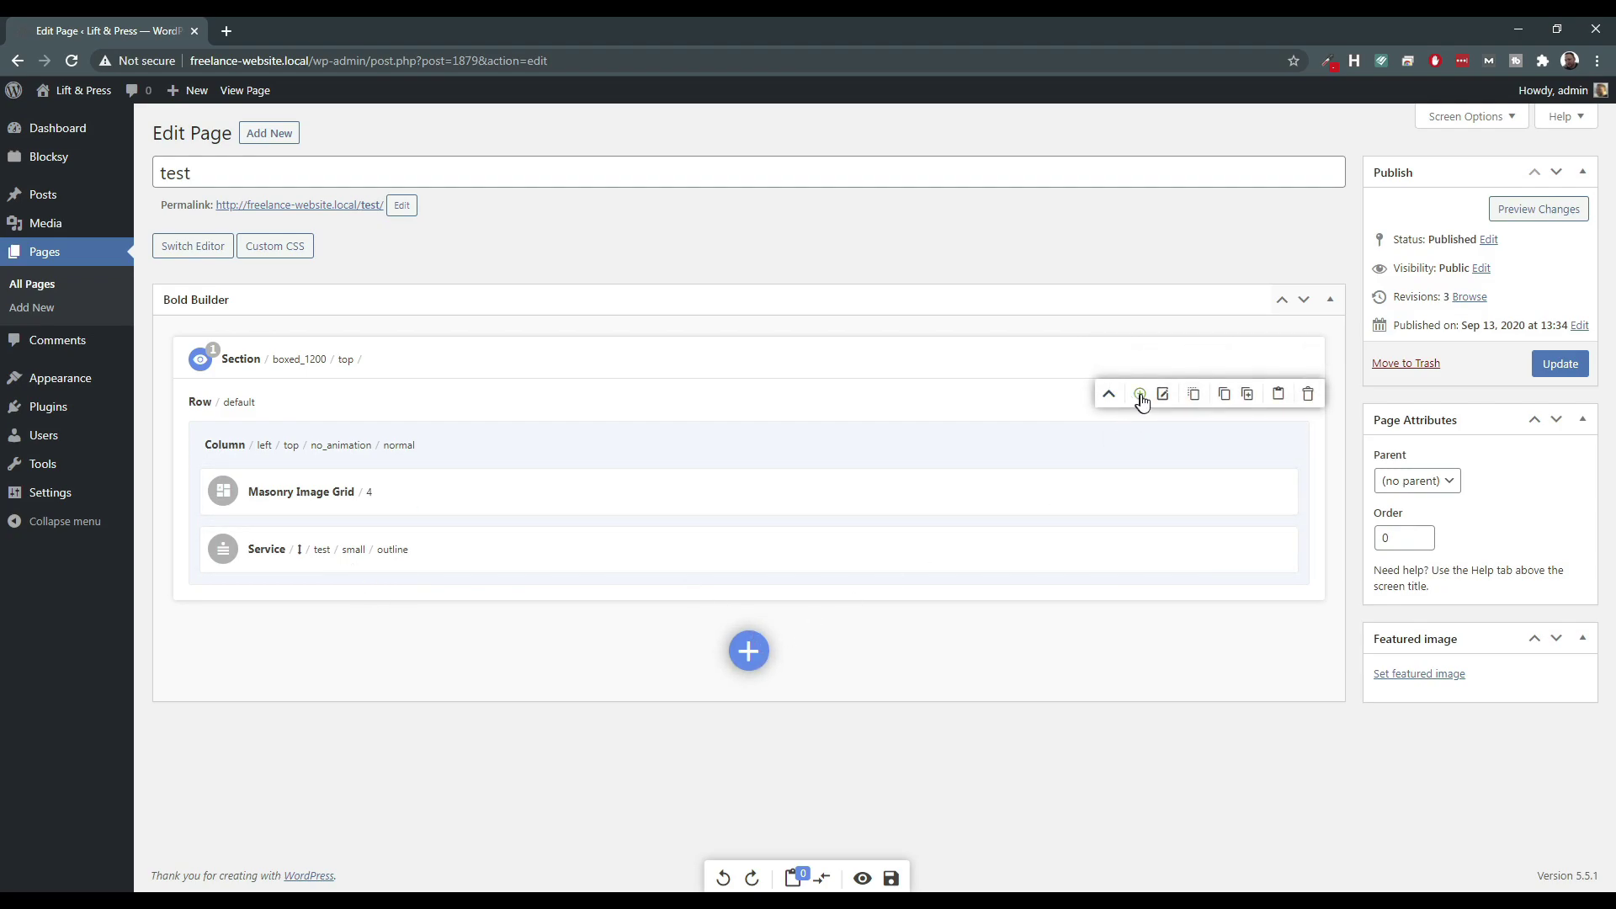
# Change the row layout to 1/4+1/4+1/4+1/4 and move the Service element into the second column.
pyautogui.click(1141, 395)
pyautogui.click(760, 248)
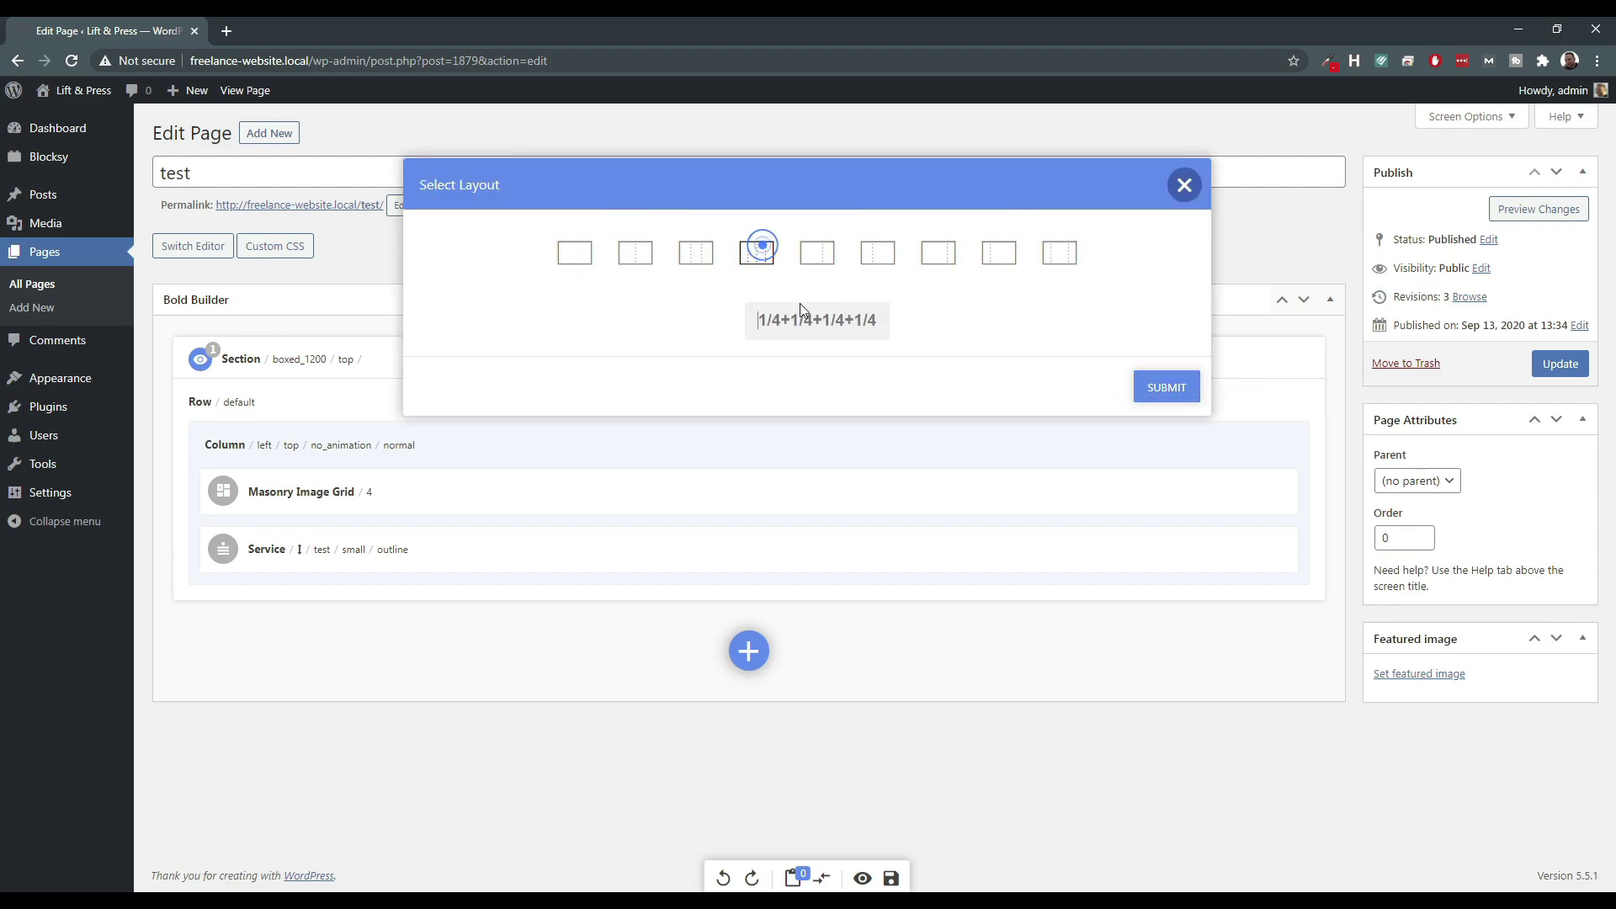
pyautogui.click(1165, 388)
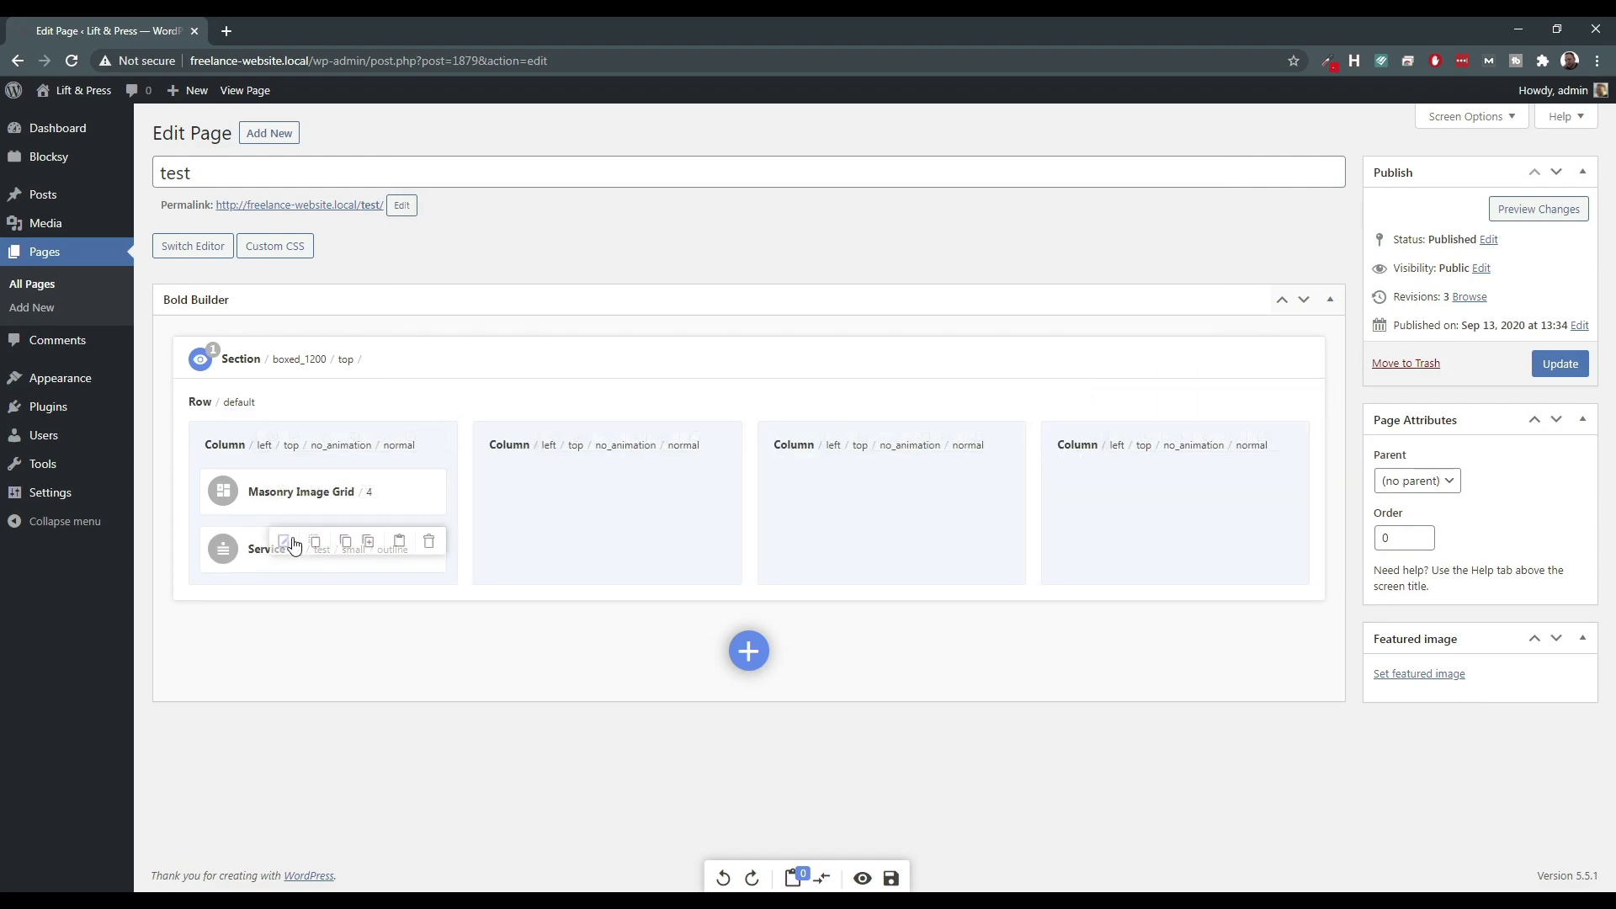
pyautogui.moveTo(248, 554); pyautogui.dragTo(529, 501)
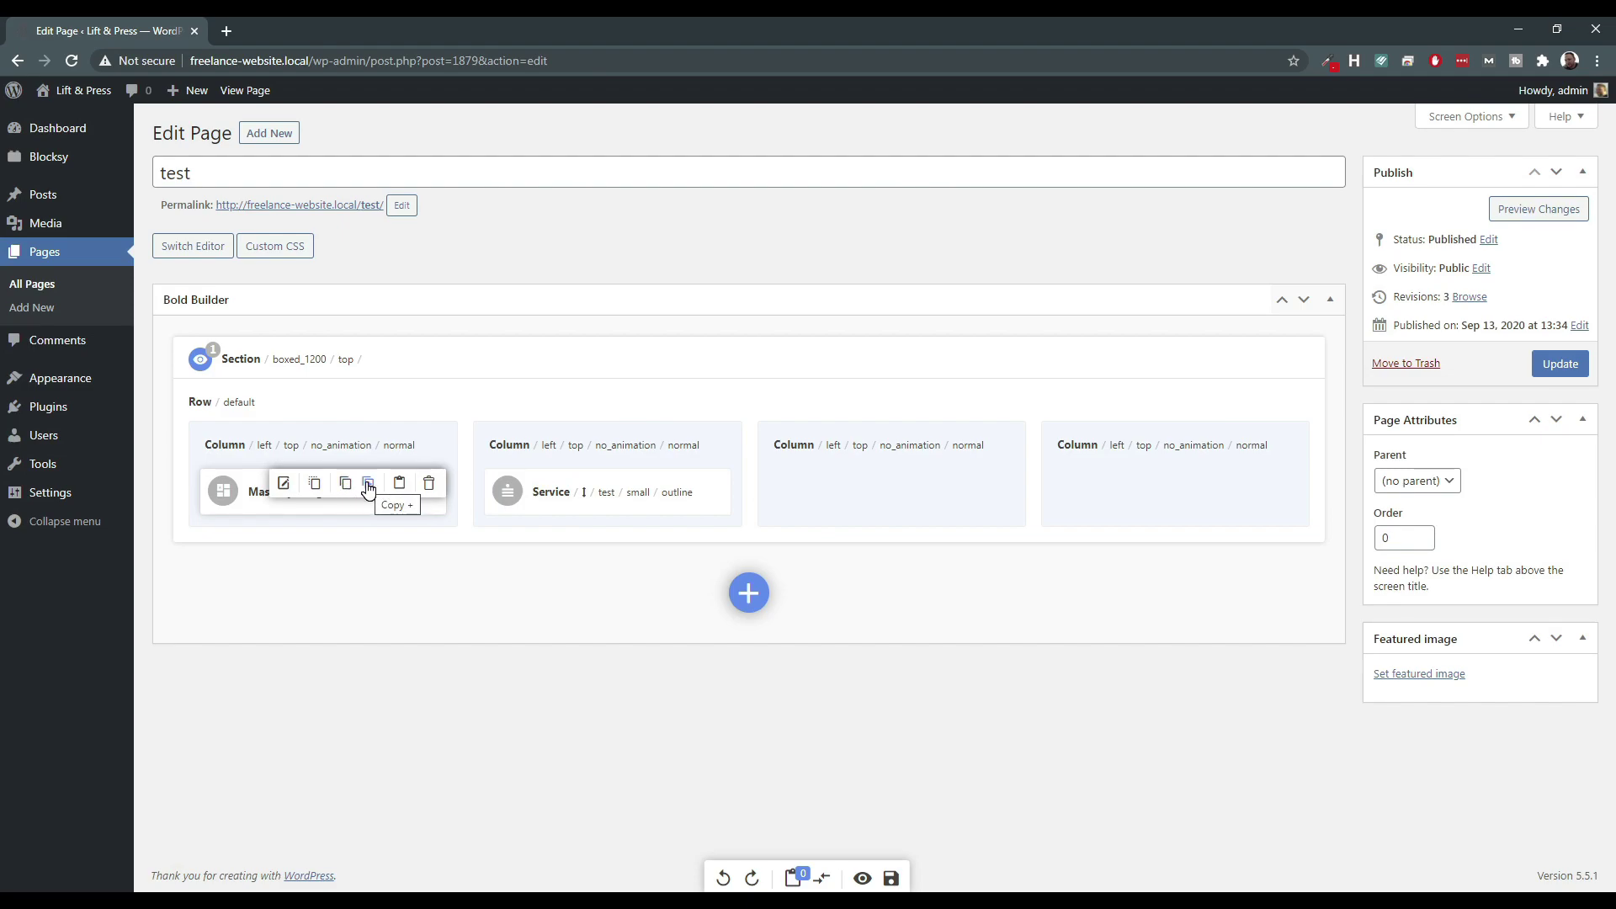
# Try to copy the Masonry Image Grid and paste it into the empty third column.
pyautogui.click(367, 489)
pyautogui.rightClick(829, 481)
pyautogui.press('Escape')
pyautogui.click(810, 480)
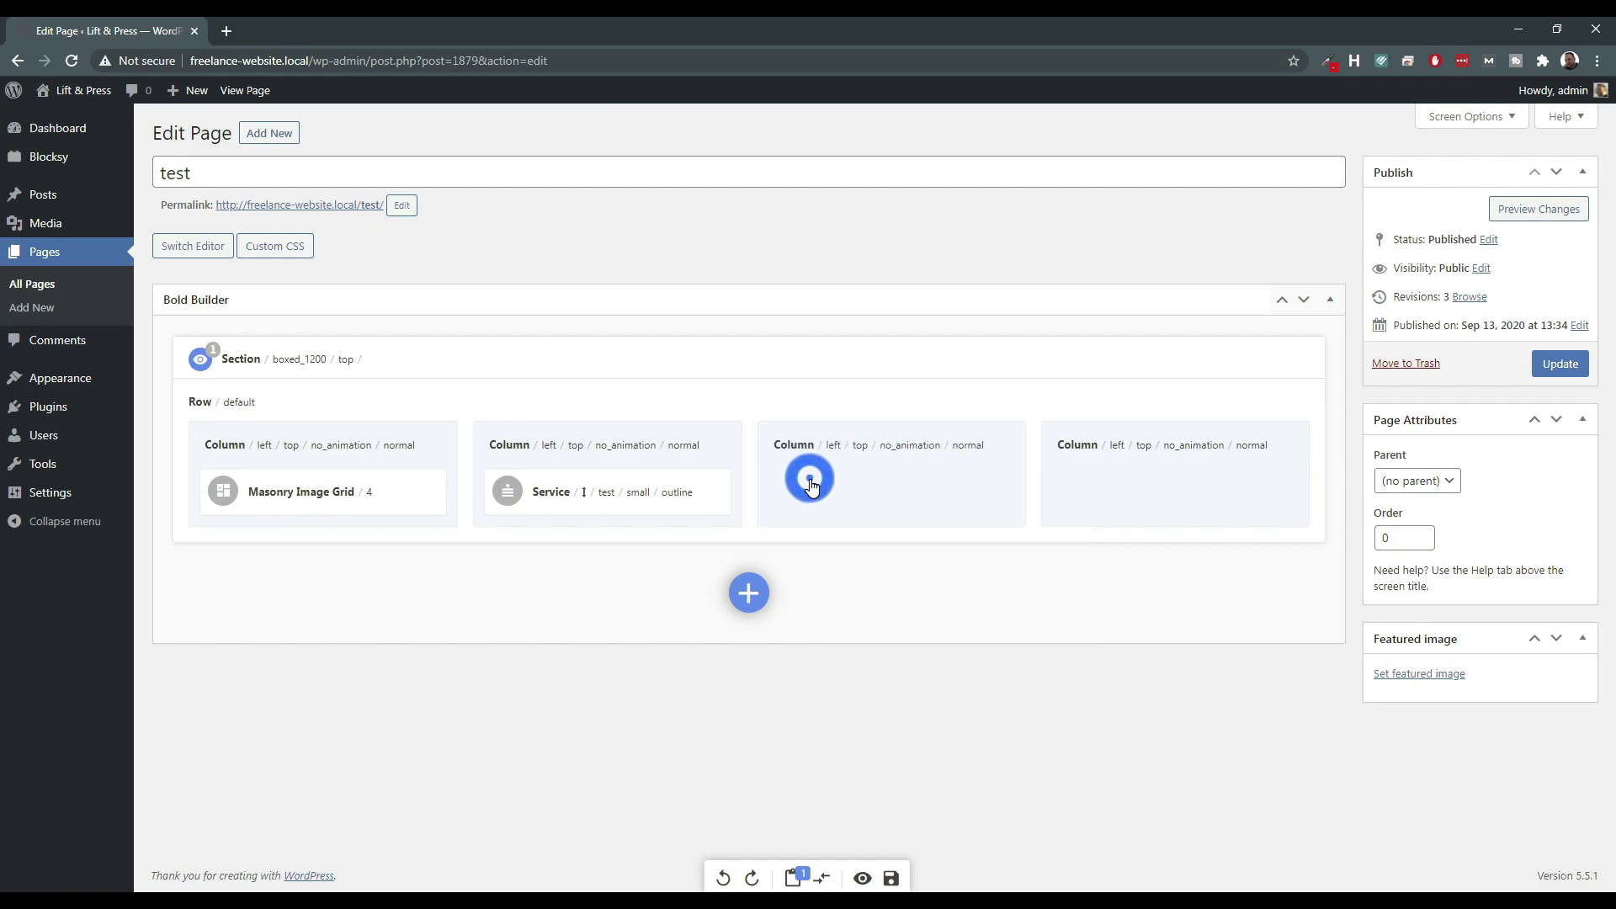
pyautogui.click(339, 484)
pyautogui.click(855, 471)
pyautogui.rightClick(859, 480)
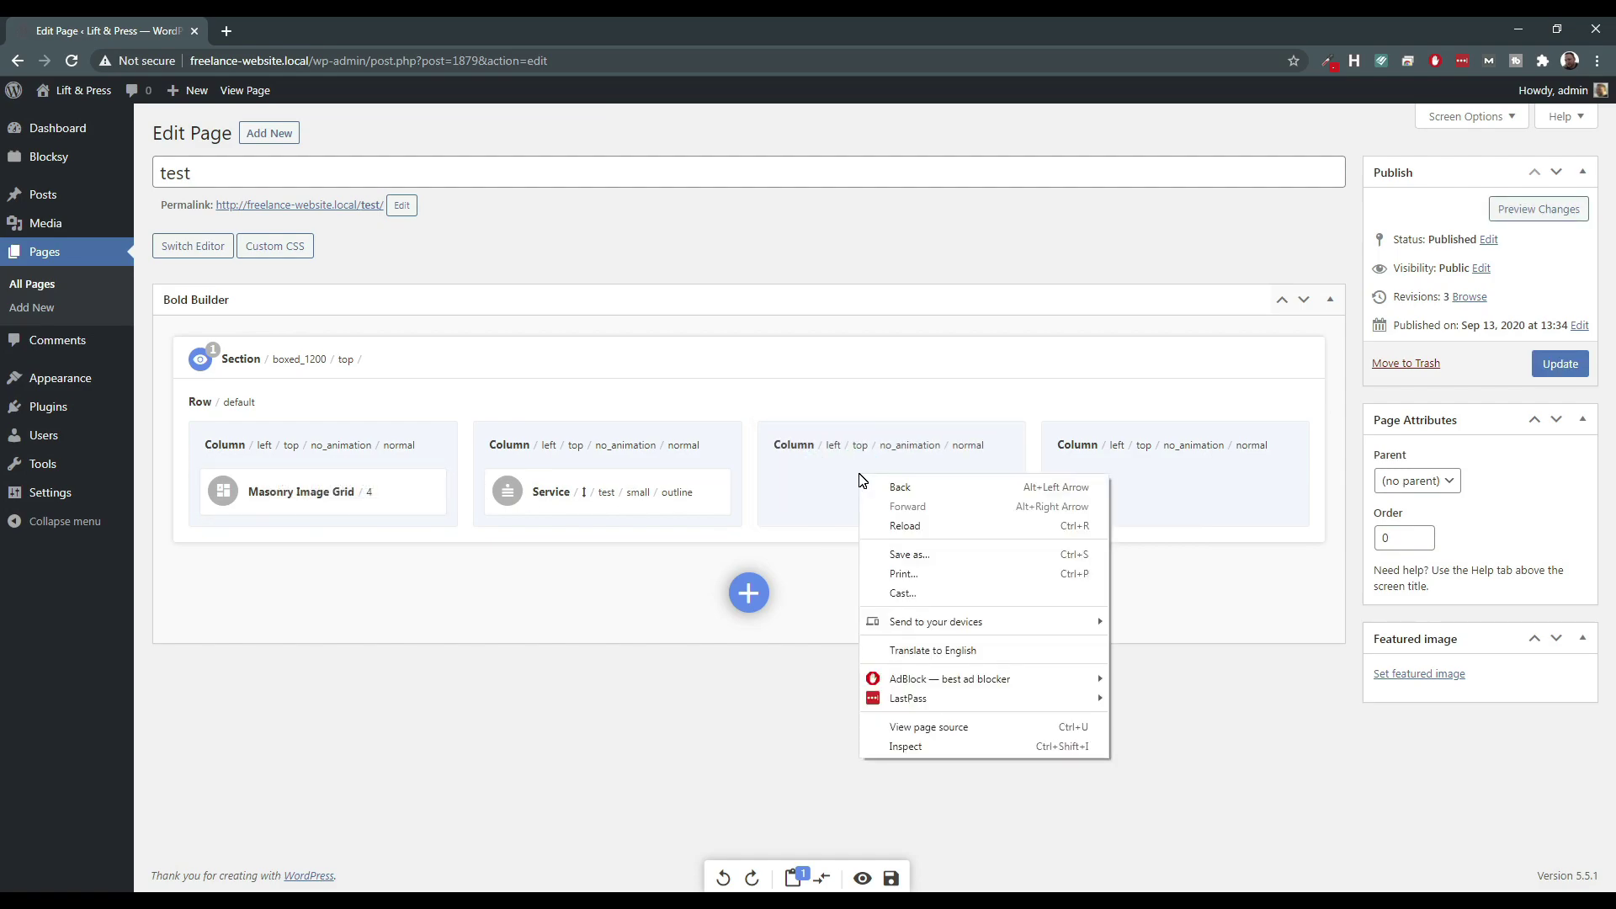
pyautogui.click(828, 494)
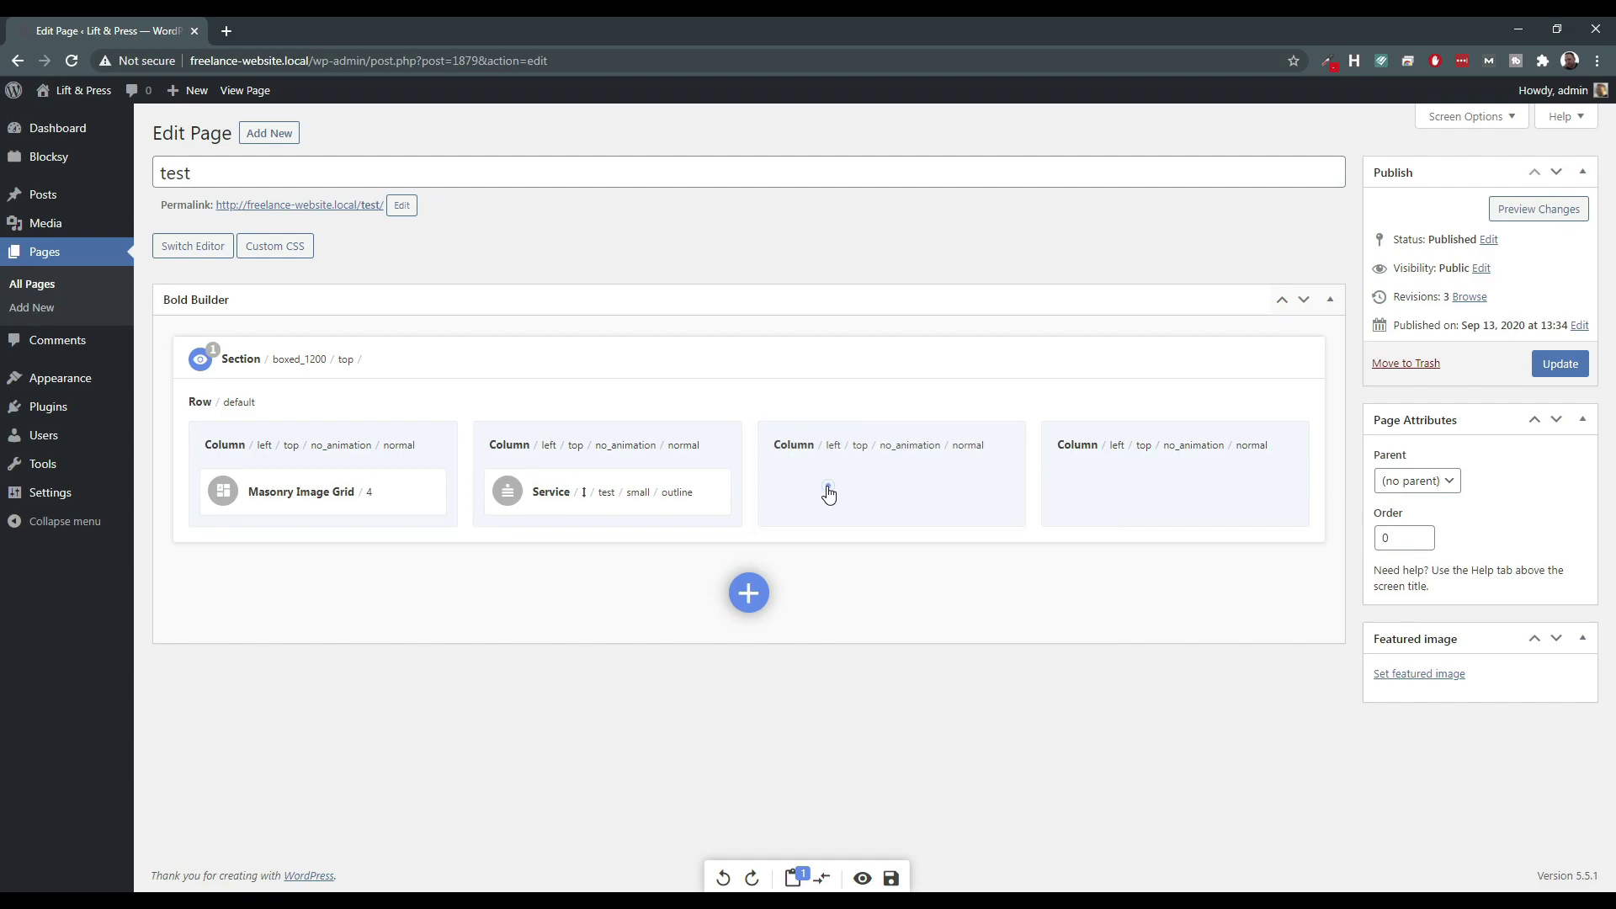
# Copy the Service element from the second column into the third and fourth columns, and check the section preview.
pyautogui.moveTo(519, 507)
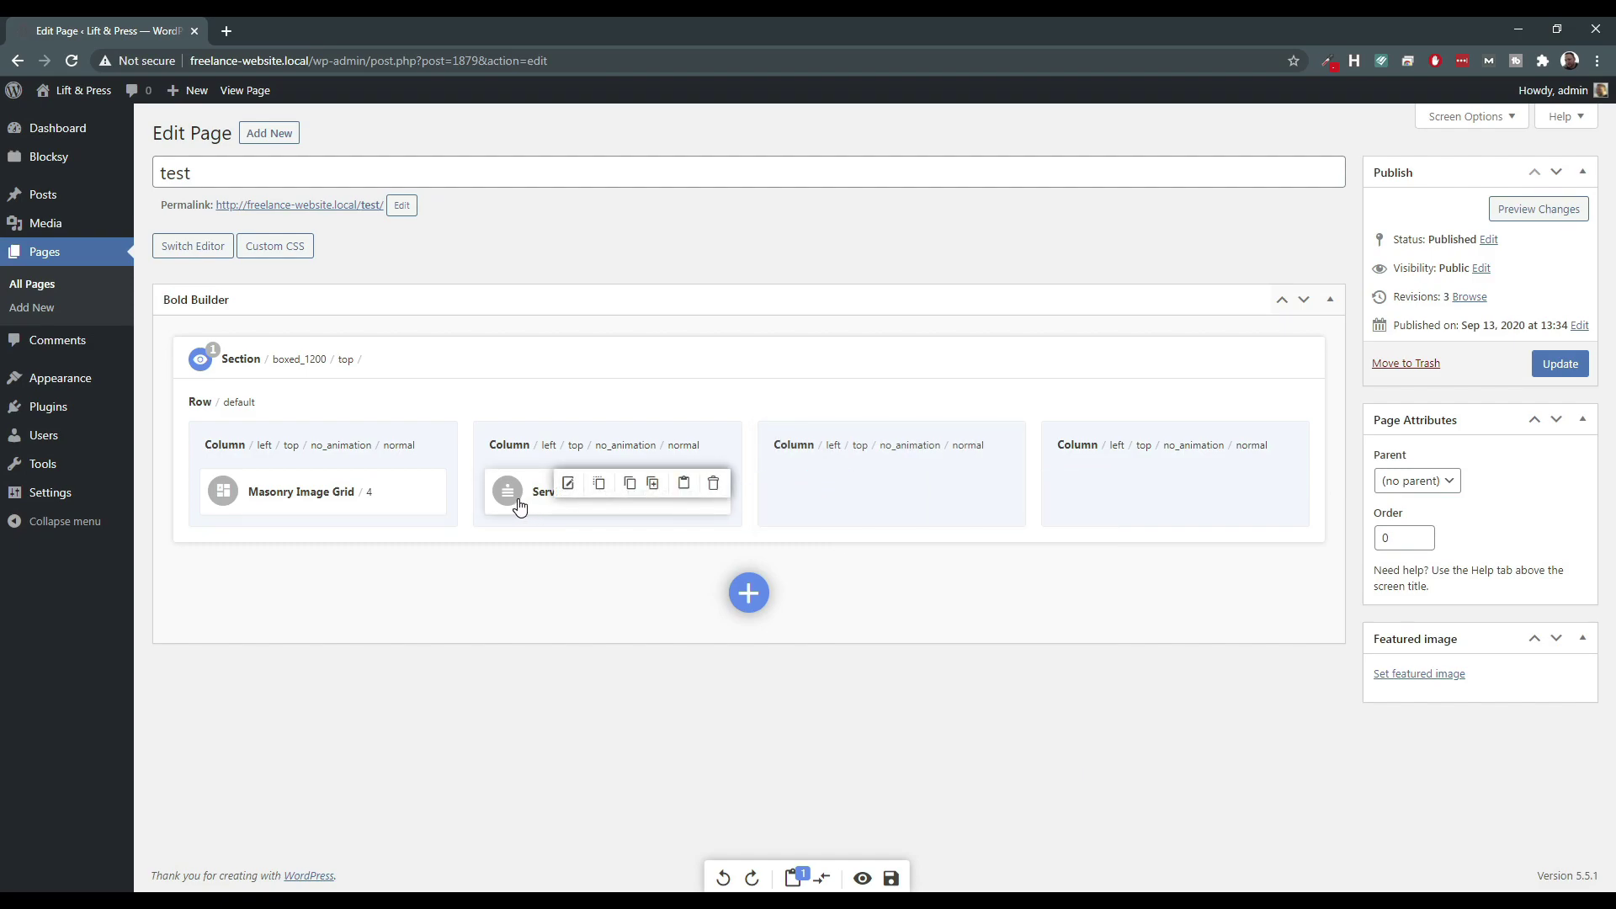
pyautogui.click(634, 485)
pyautogui.moveTo(967, 466)
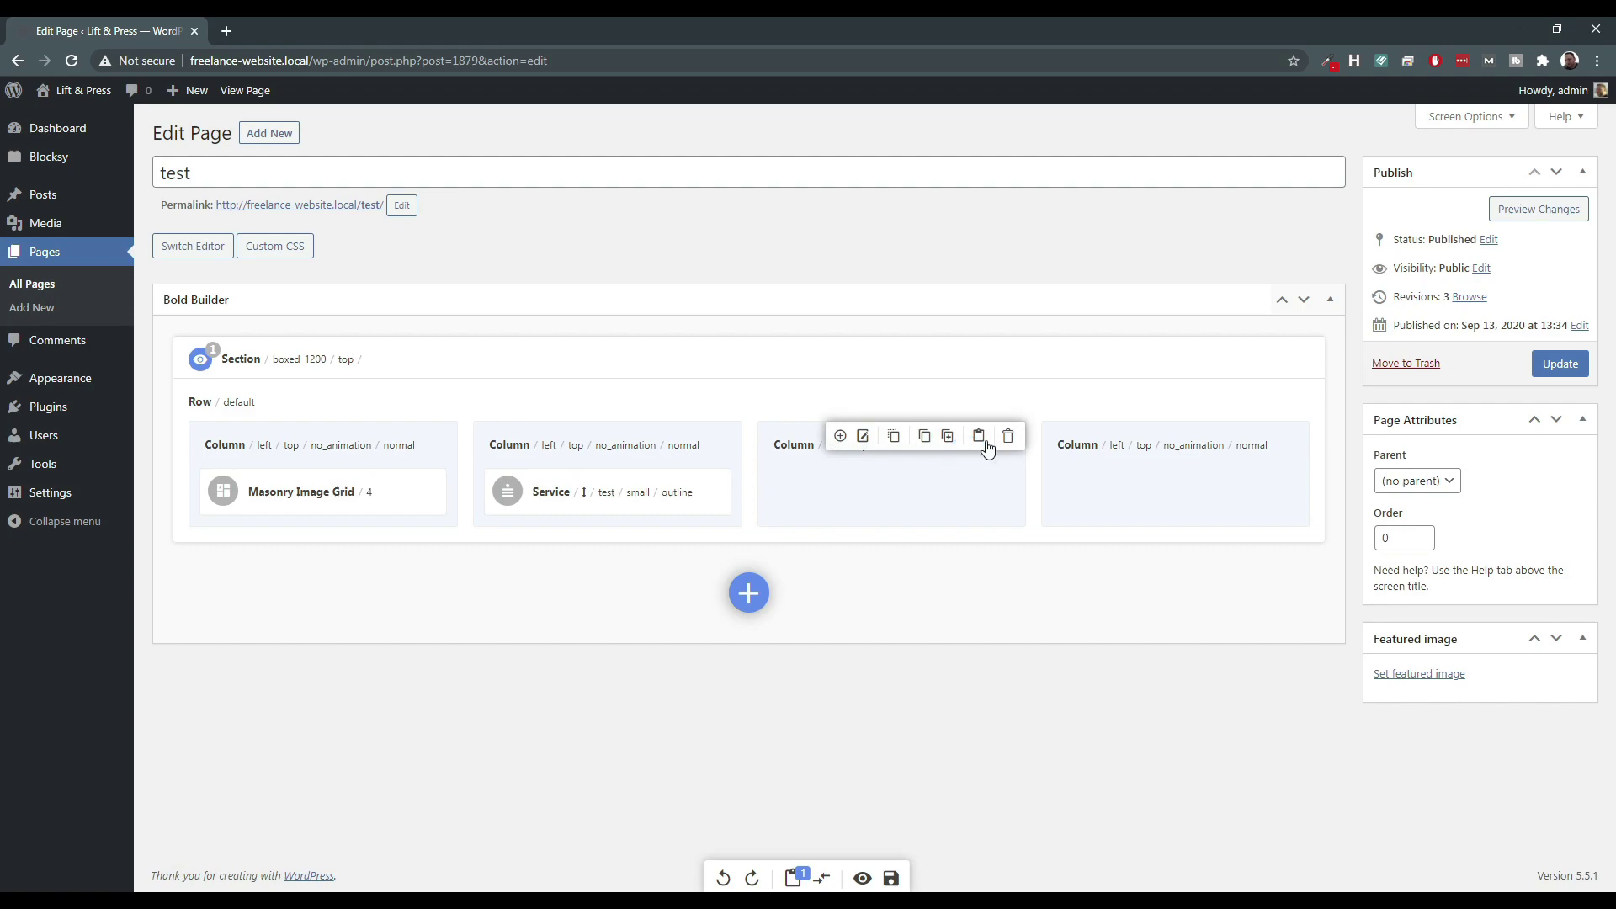
pyautogui.click(984, 439)
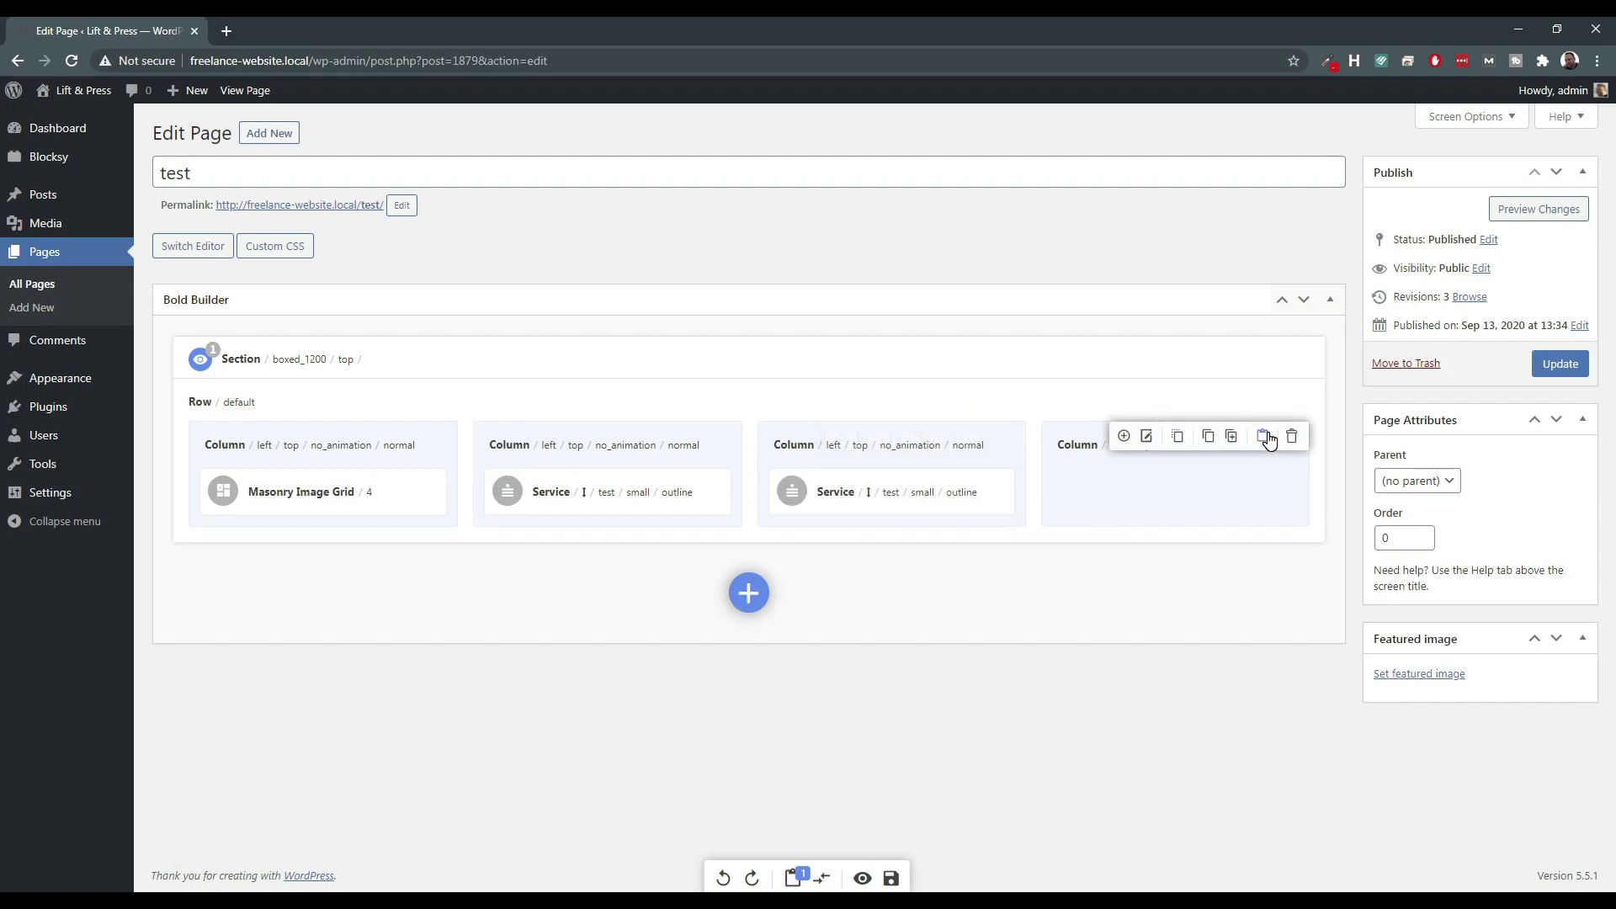
pyautogui.click(1266, 436)
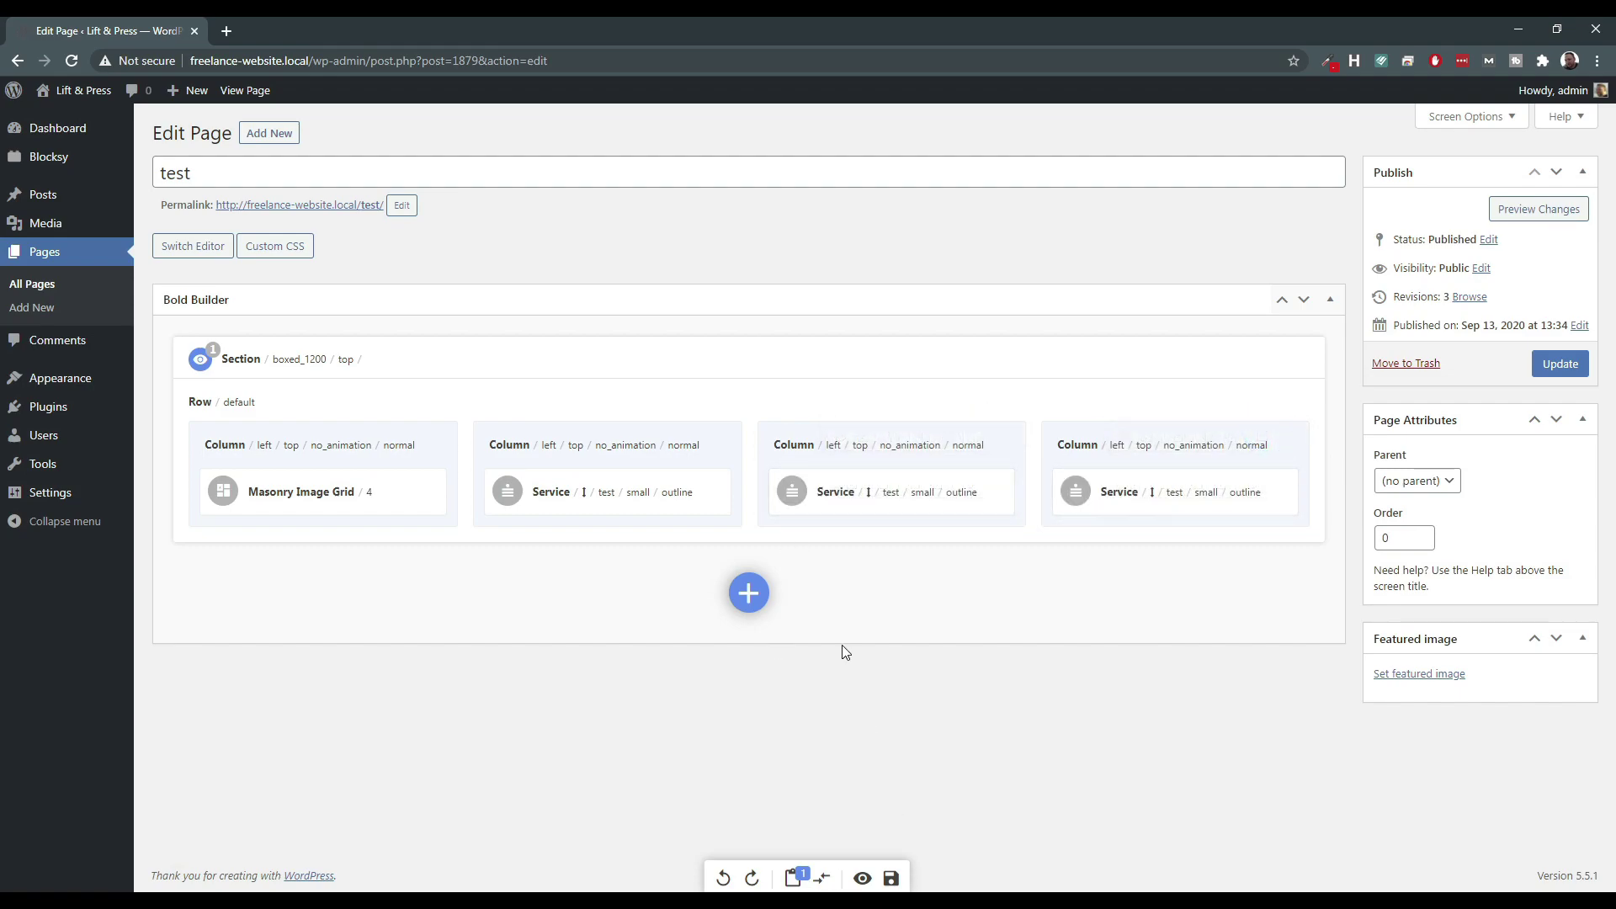
pyautogui.click(201, 360)
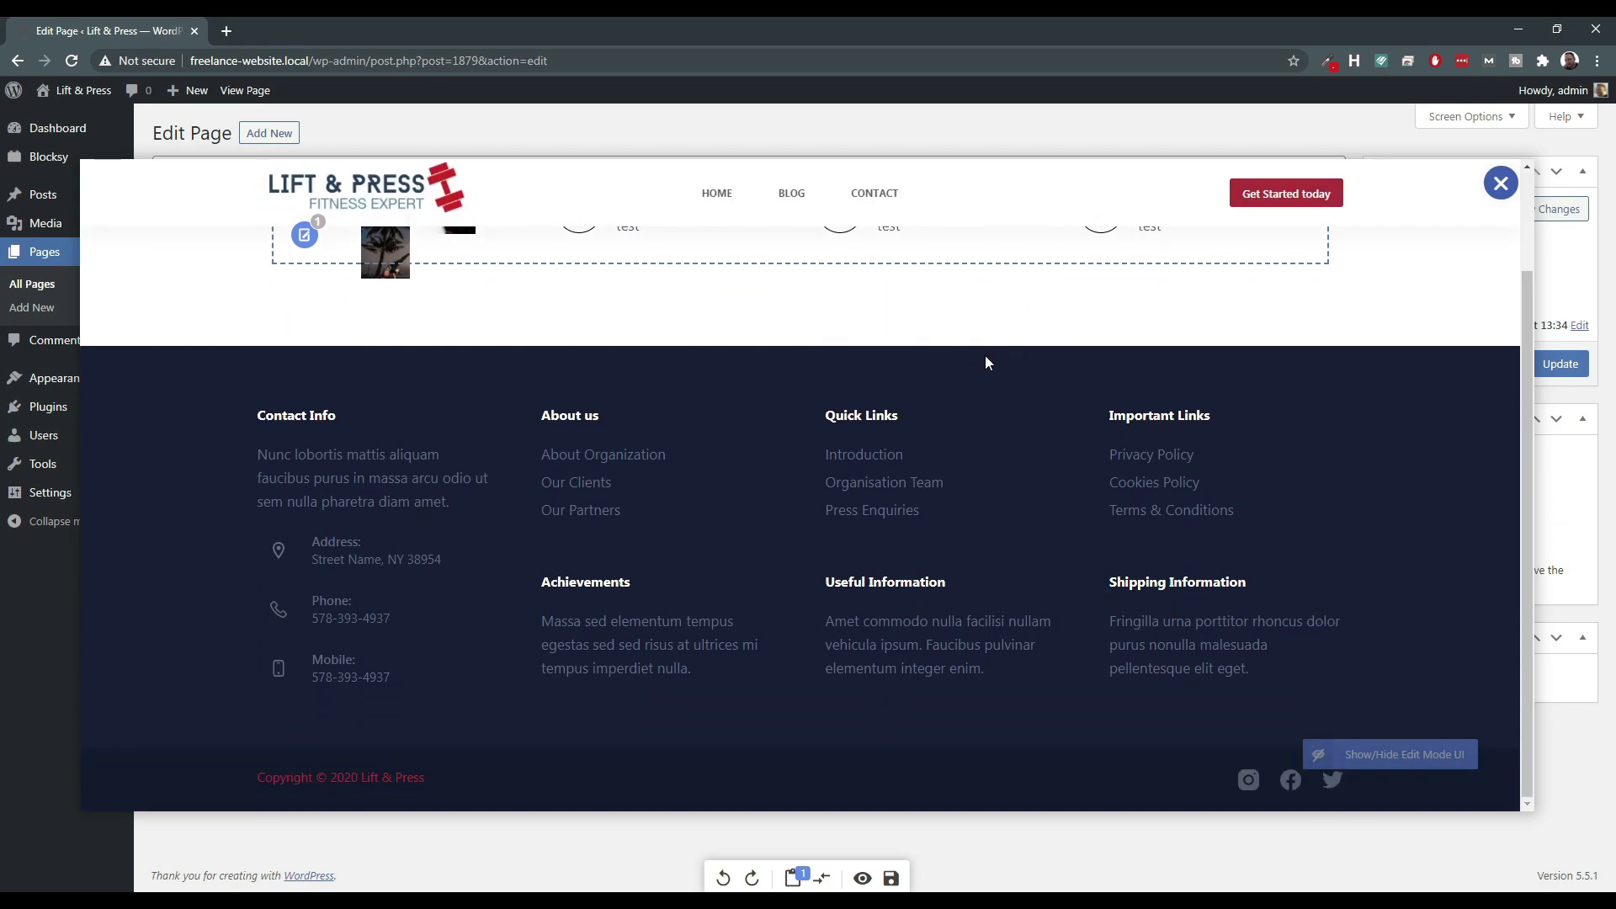
pyautogui.click(1500, 182)
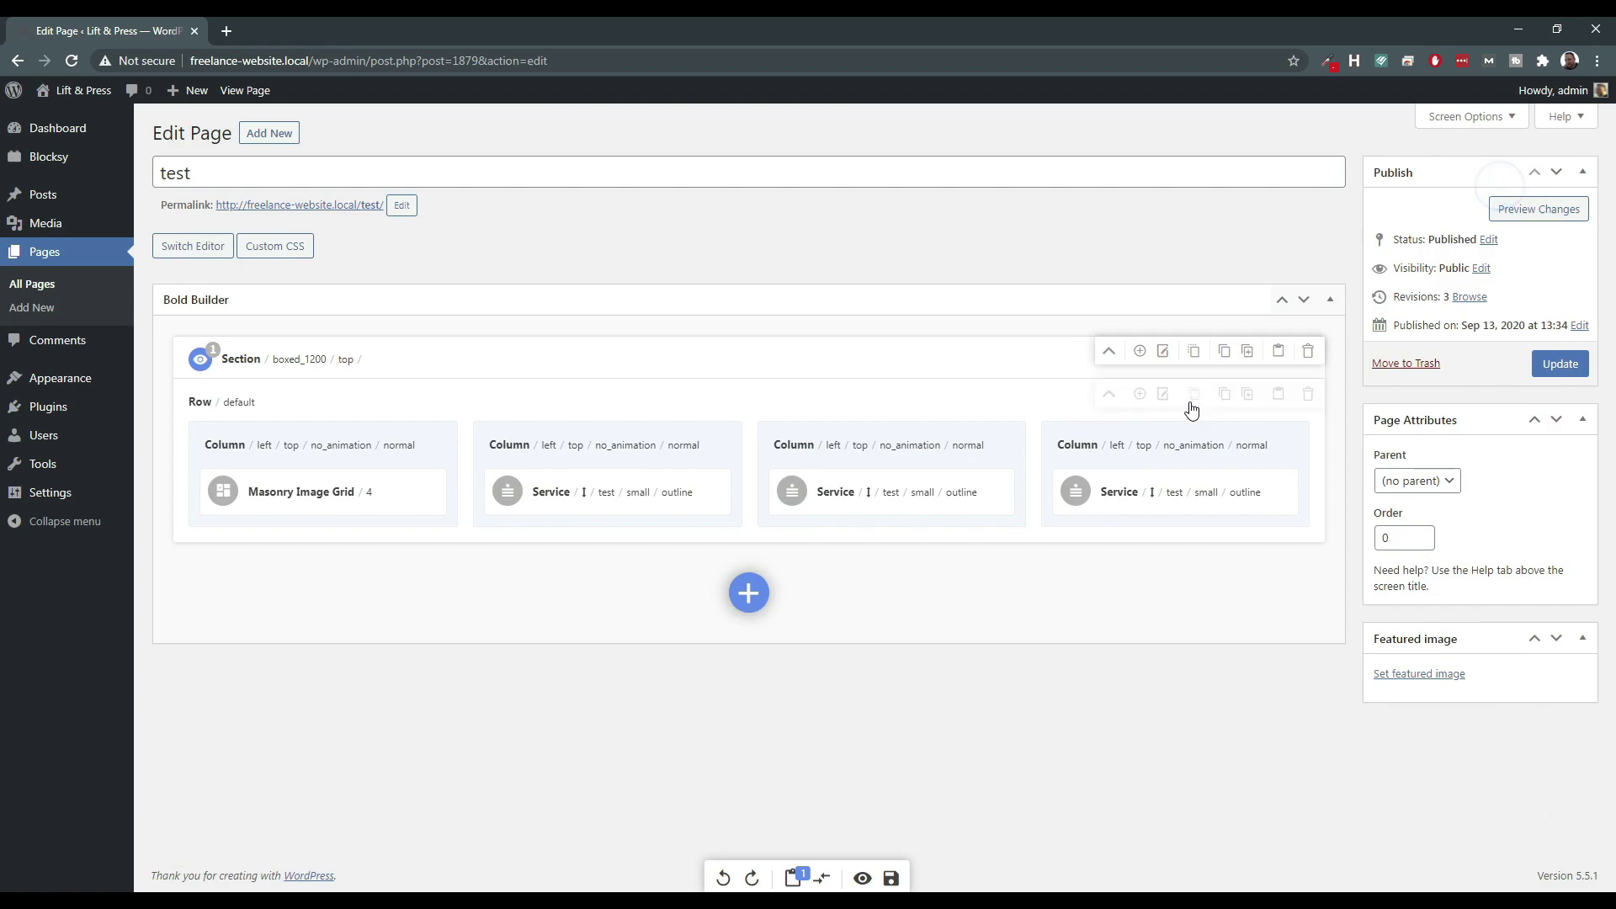
# Add a second row to the section and browse the elements available for the first row's fourth column.
pyautogui.click(1141, 352)
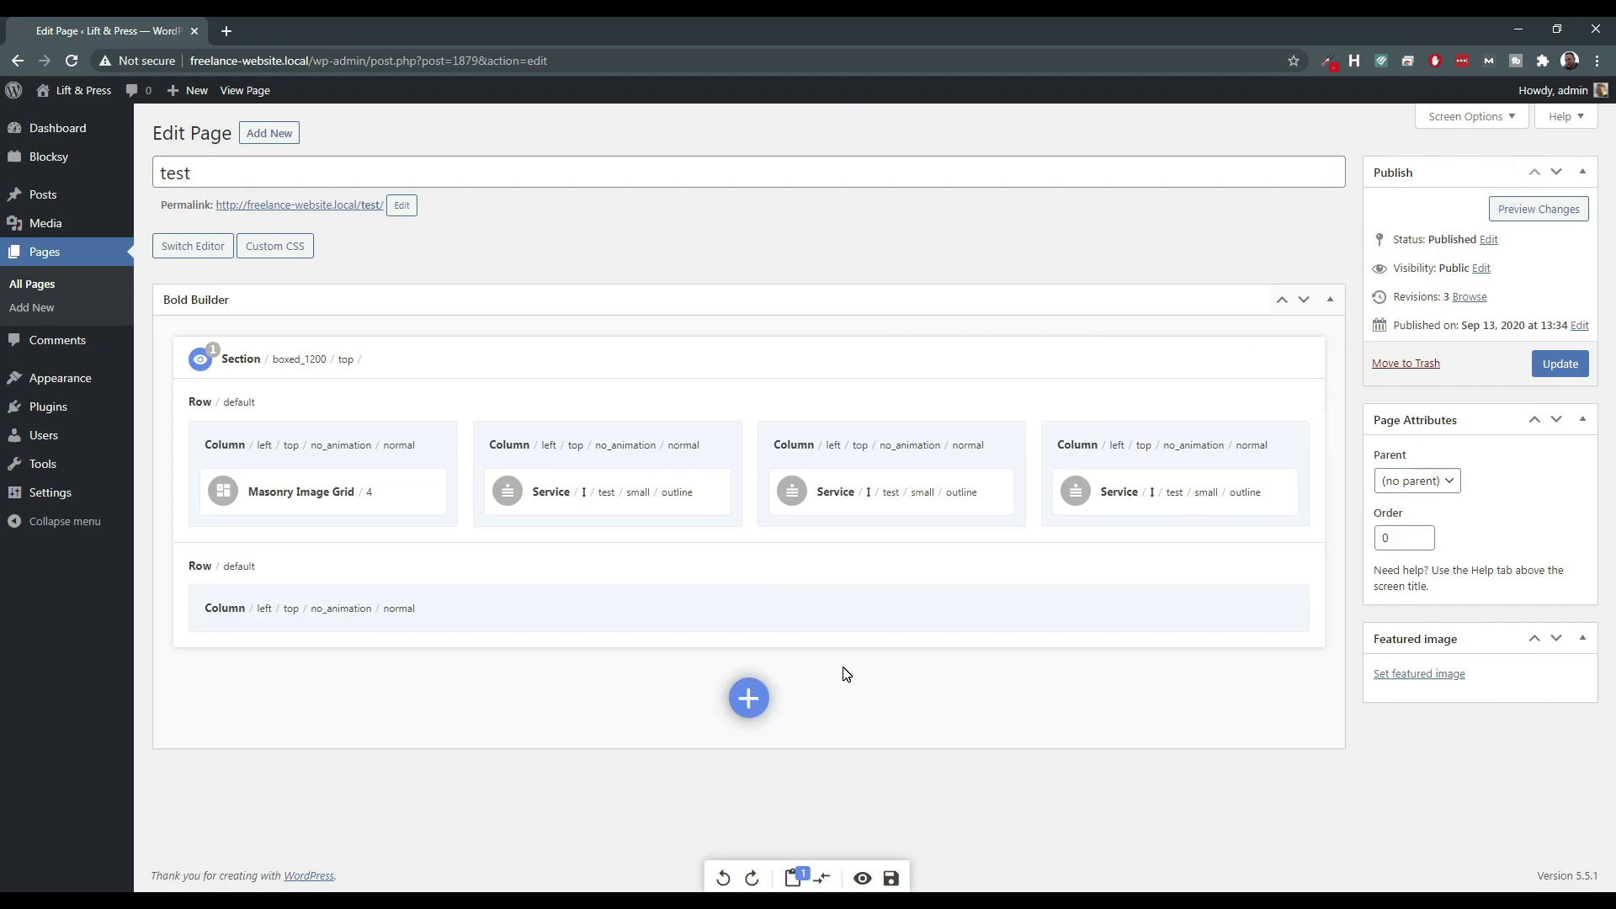
pyautogui.moveTo(1099, 451)
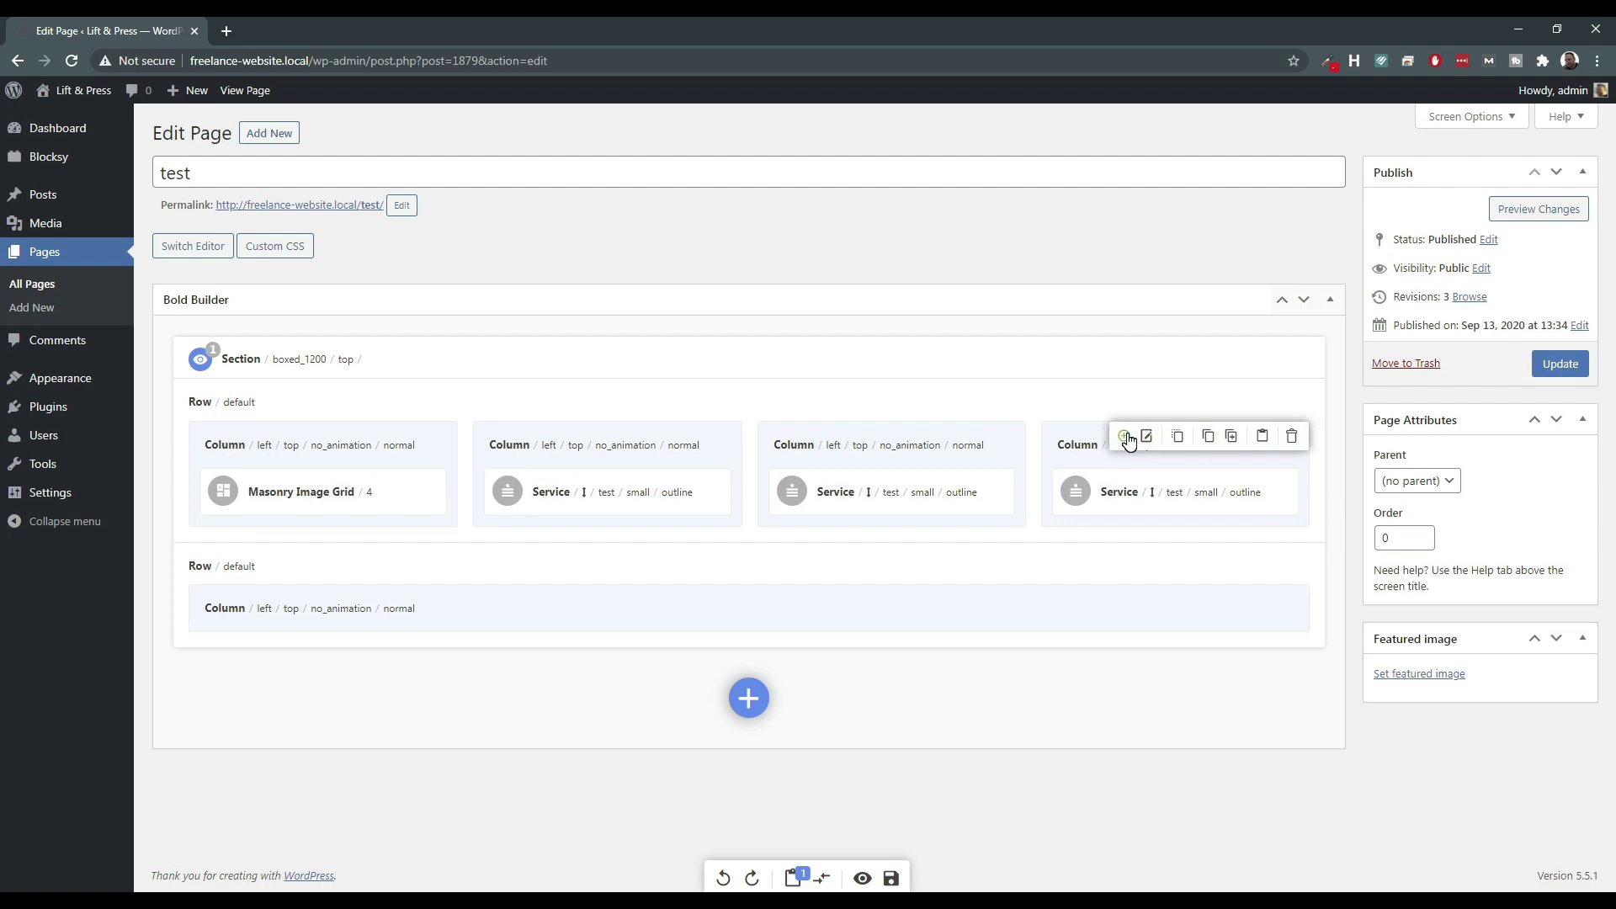
pyautogui.click(1125, 436)
pyautogui.scroll(-2, 972, 538)
pyautogui.scroll(2, 964, 575)
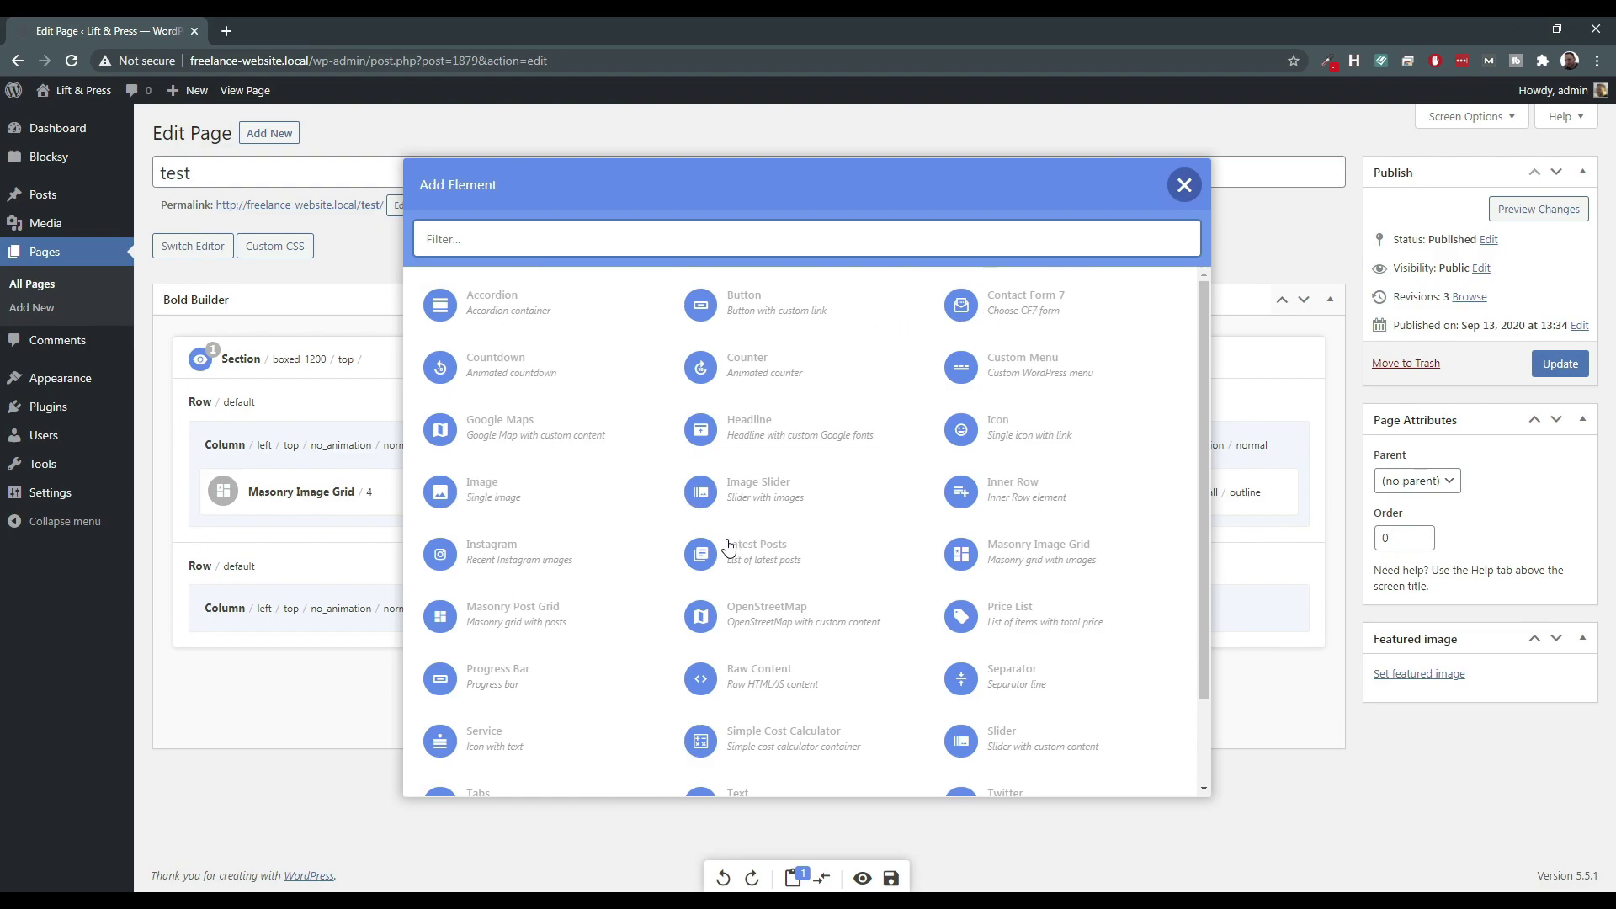
pyautogui.scroll(-2, 729, 545)
pyautogui.click(1194, 182)
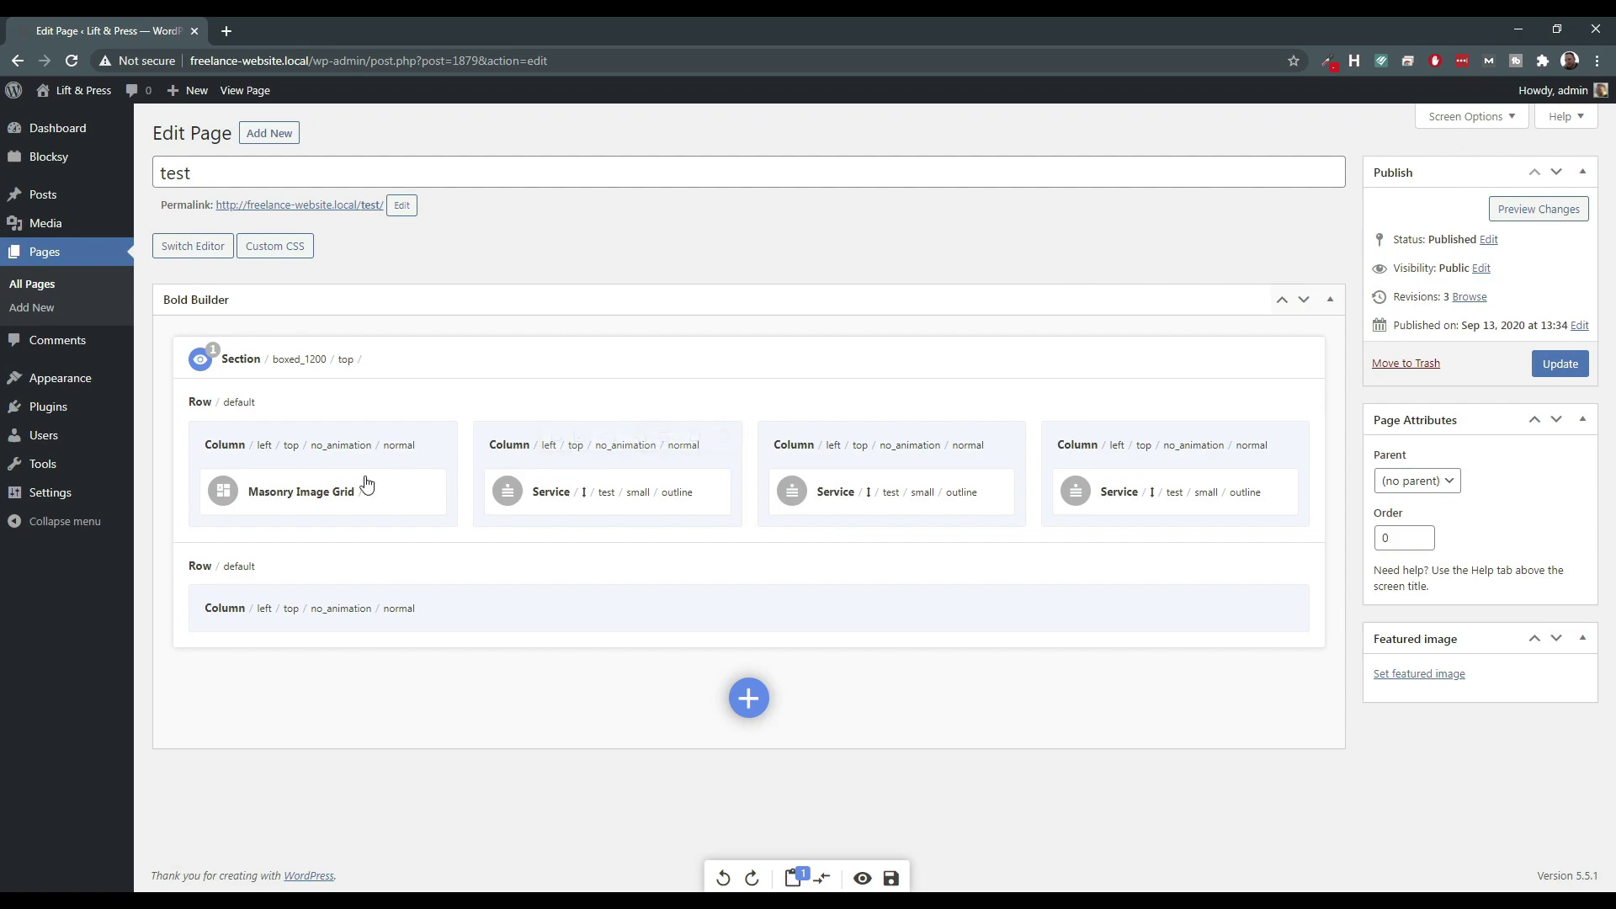
# Leave the page editor, deactivate the Bold Builder plugin and activate Brizy in its place.
pyautogui.click(36, 412)
pyautogui.click(887, 156)
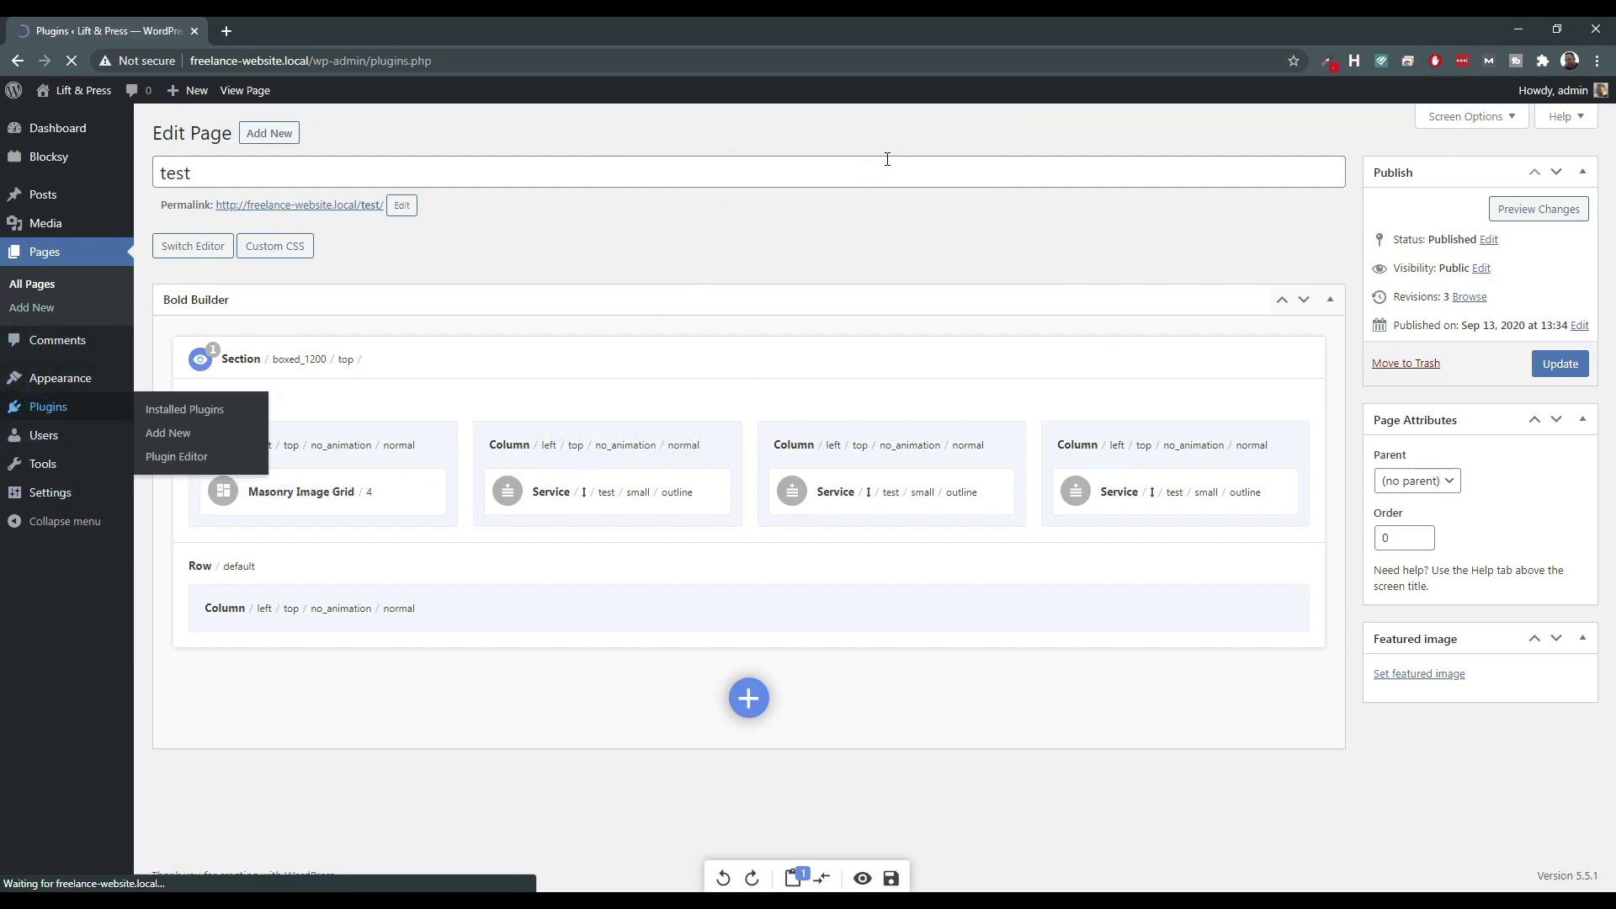
pyautogui.click(212, 398)
pyautogui.click(210, 451)
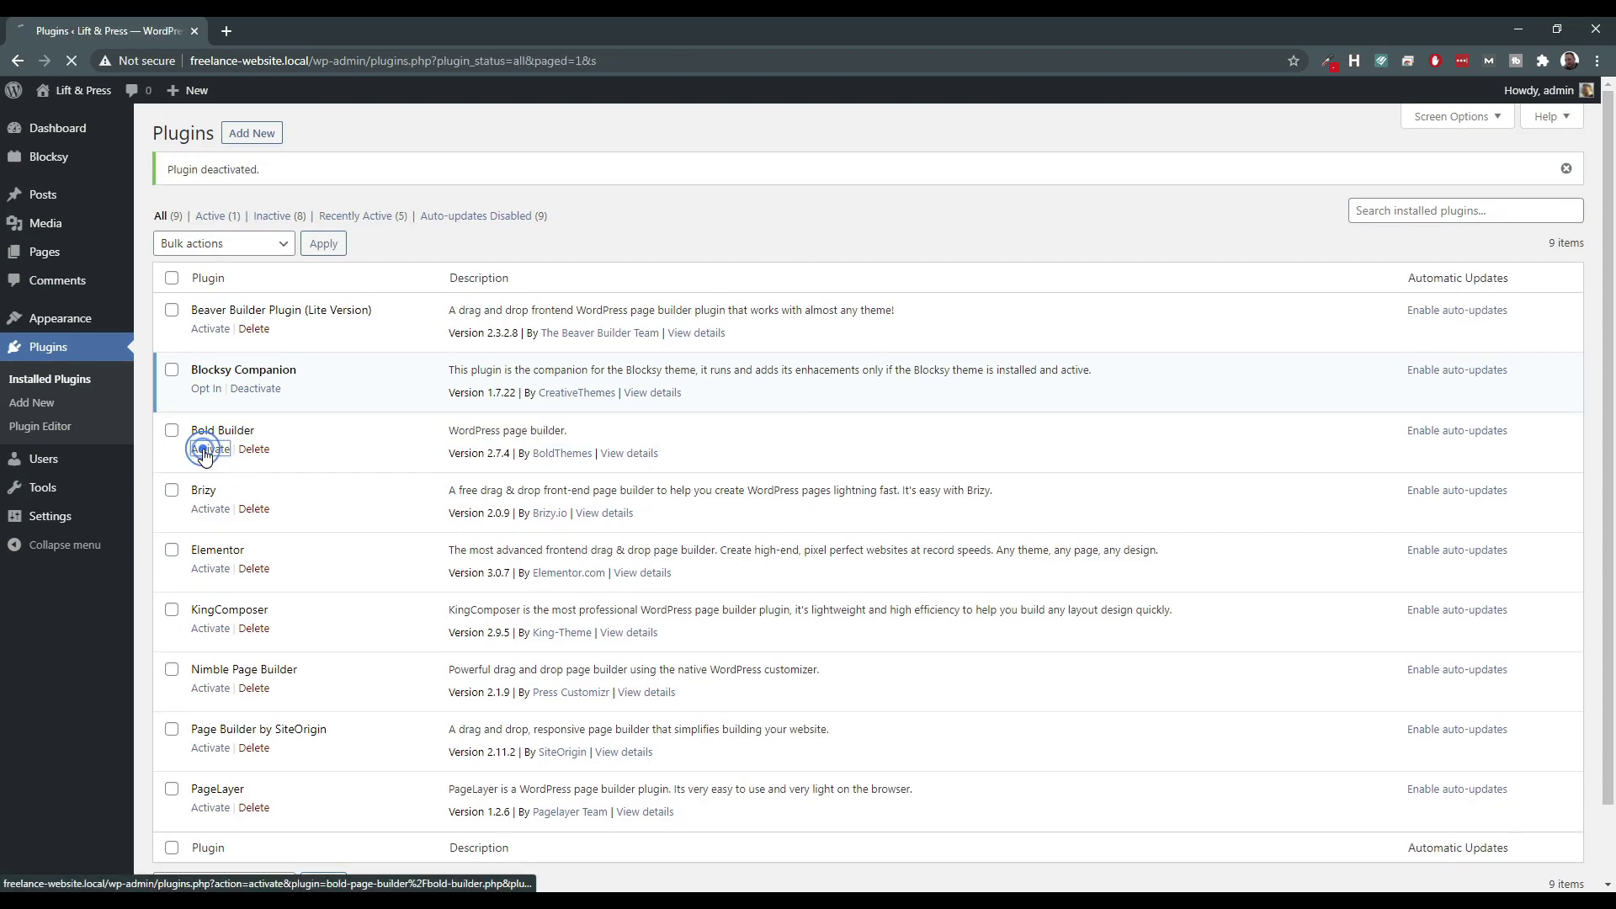
pyautogui.click(212, 449)
pyautogui.click(208, 511)
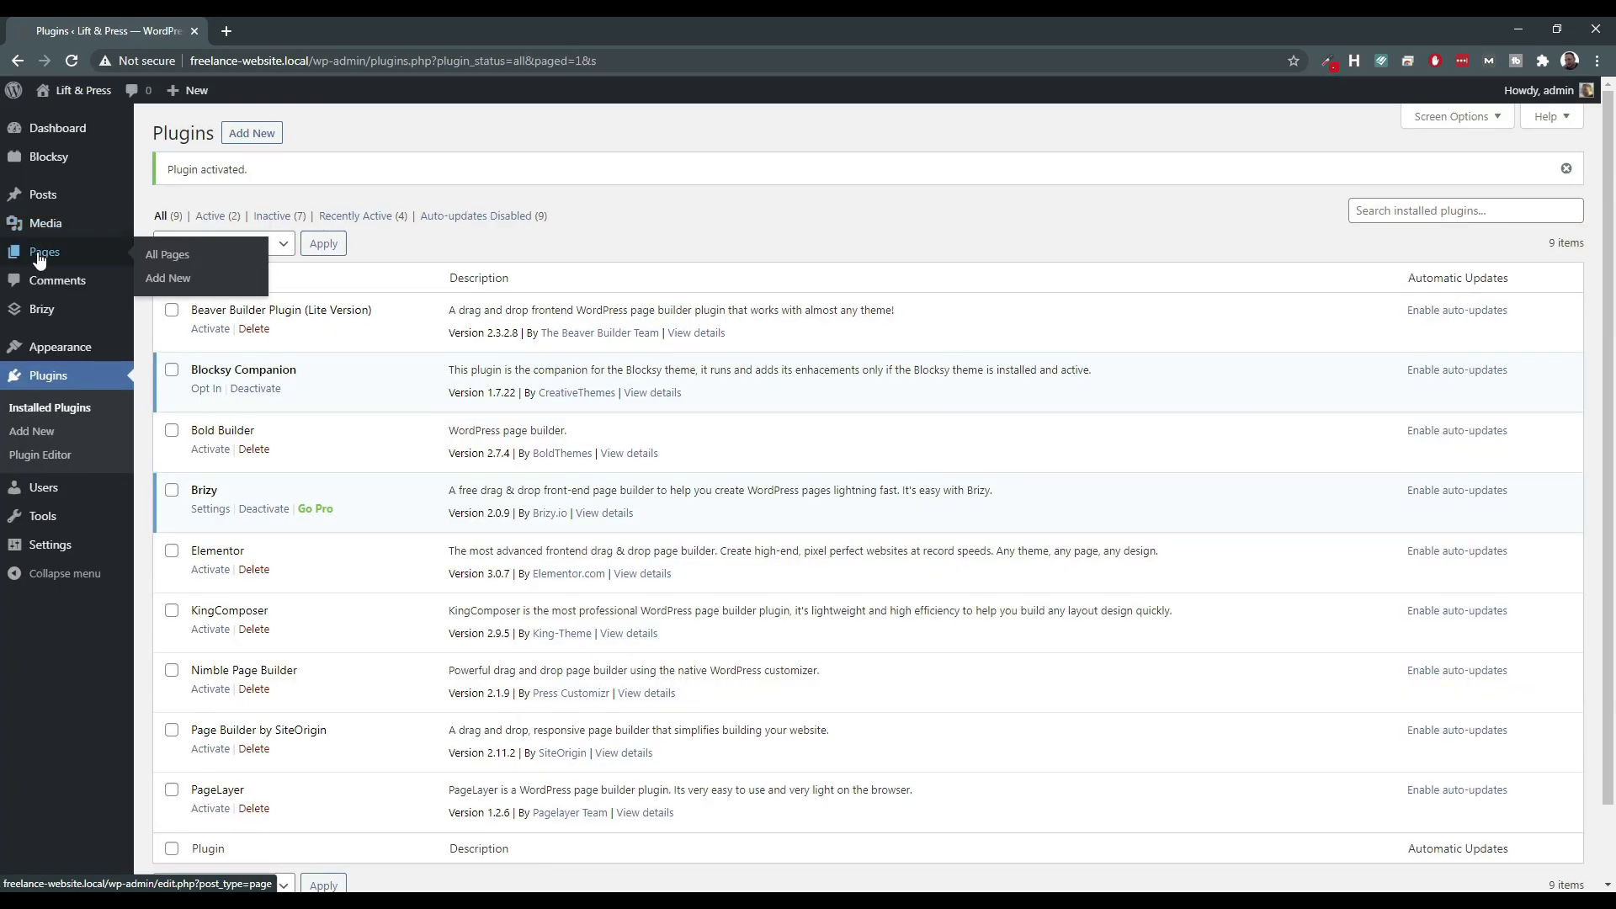
# Open the test page from the pages list for editing with Brizy.
pyautogui.click(198, 255)
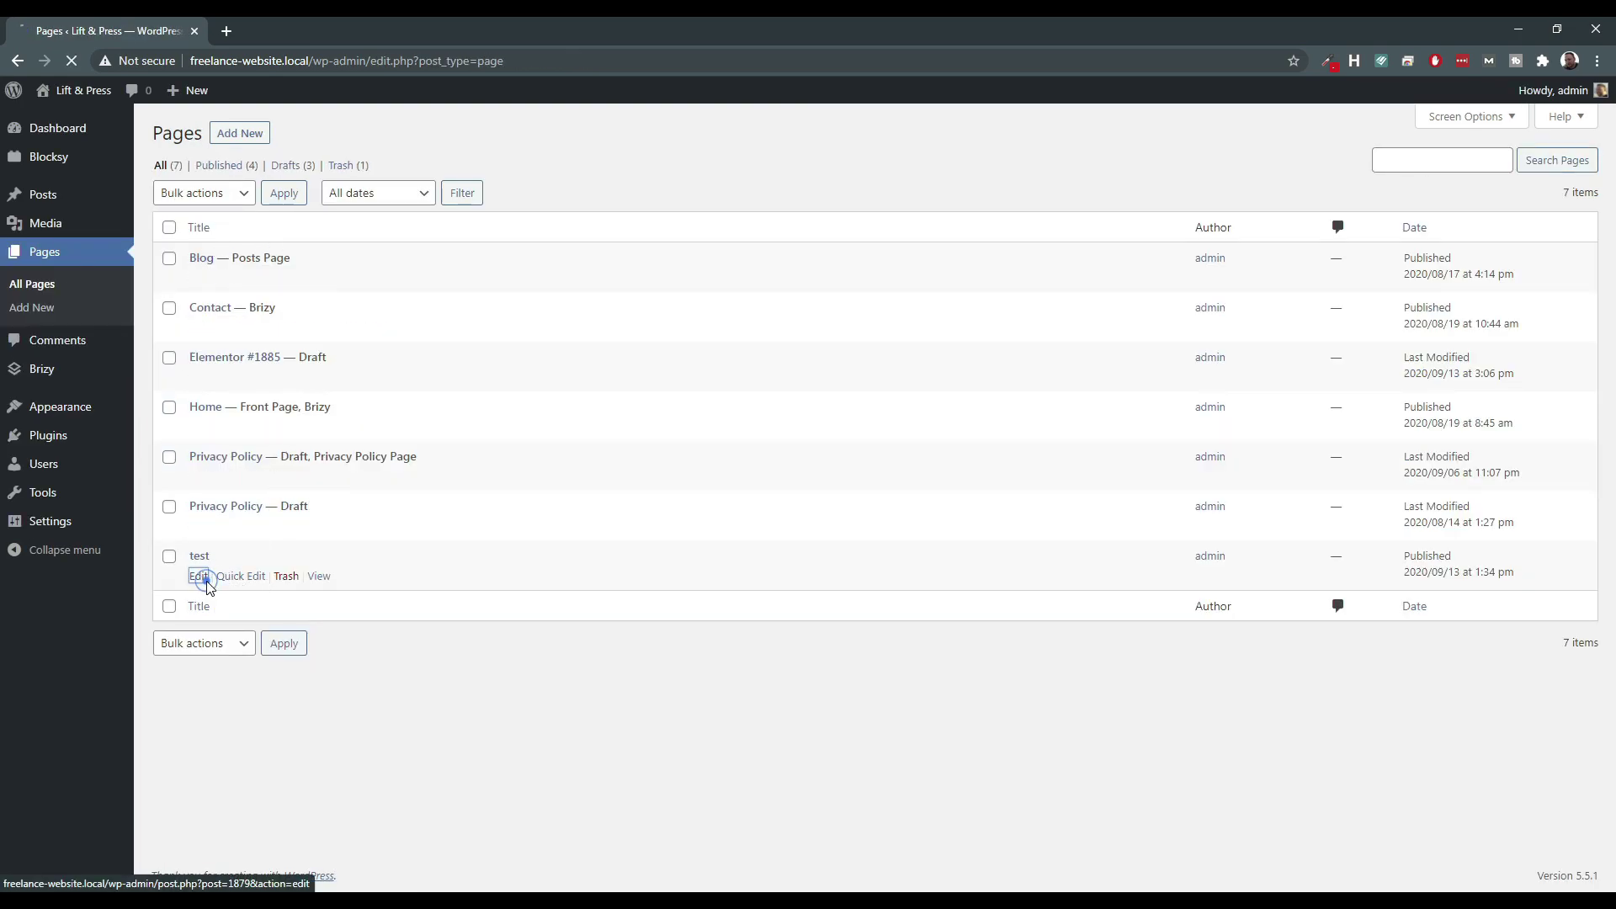
pyautogui.click(207, 581)
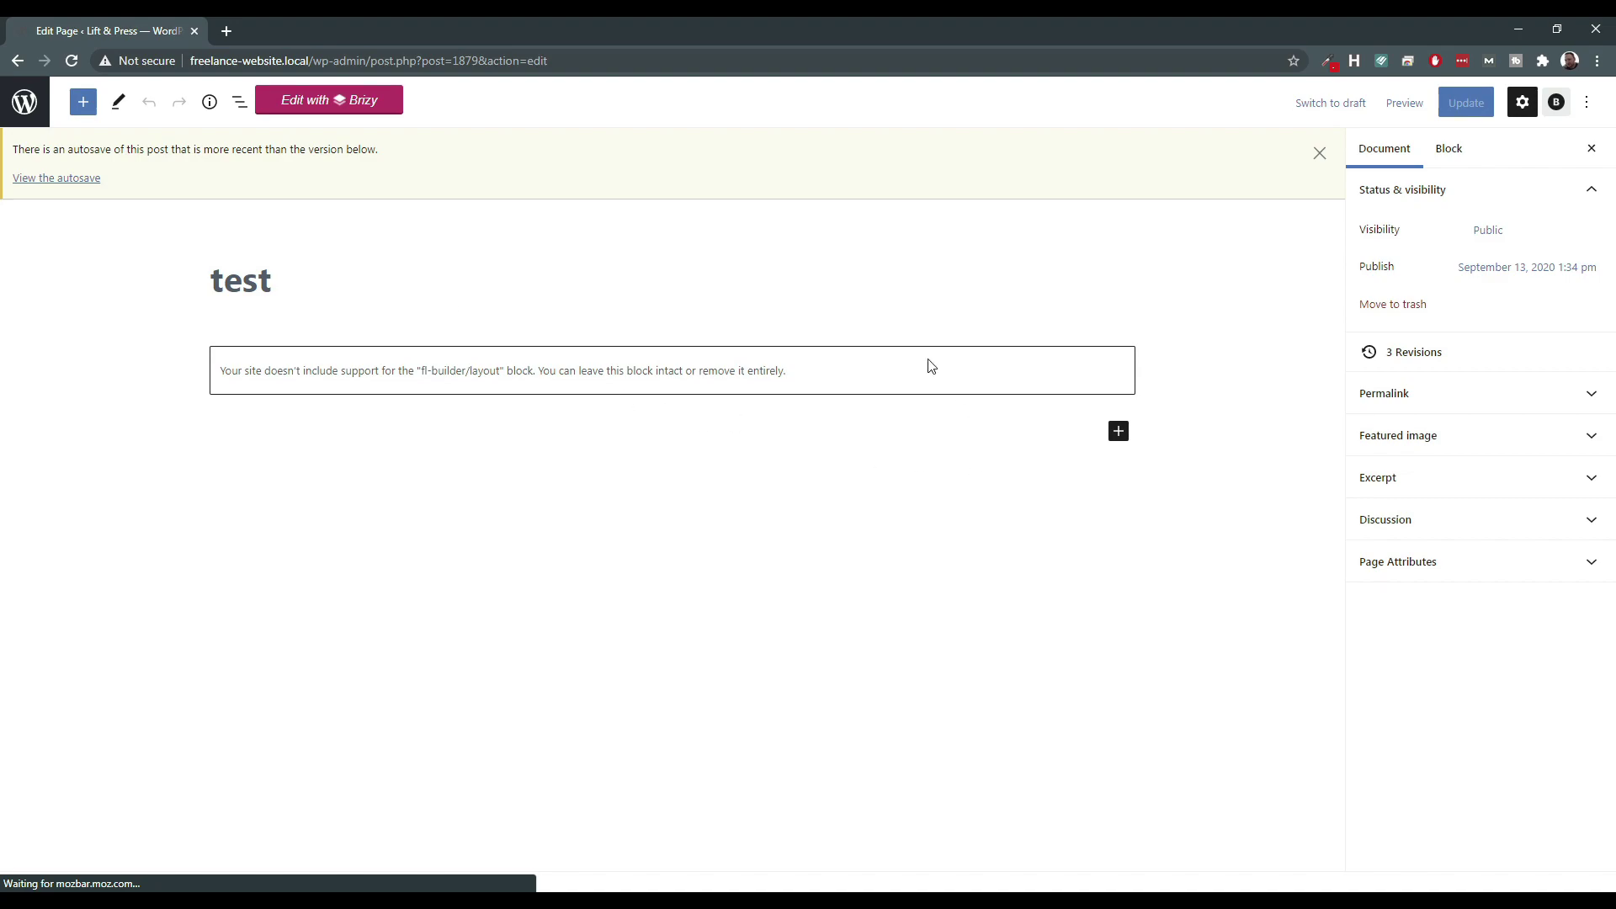
pyautogui.click(310, 101)
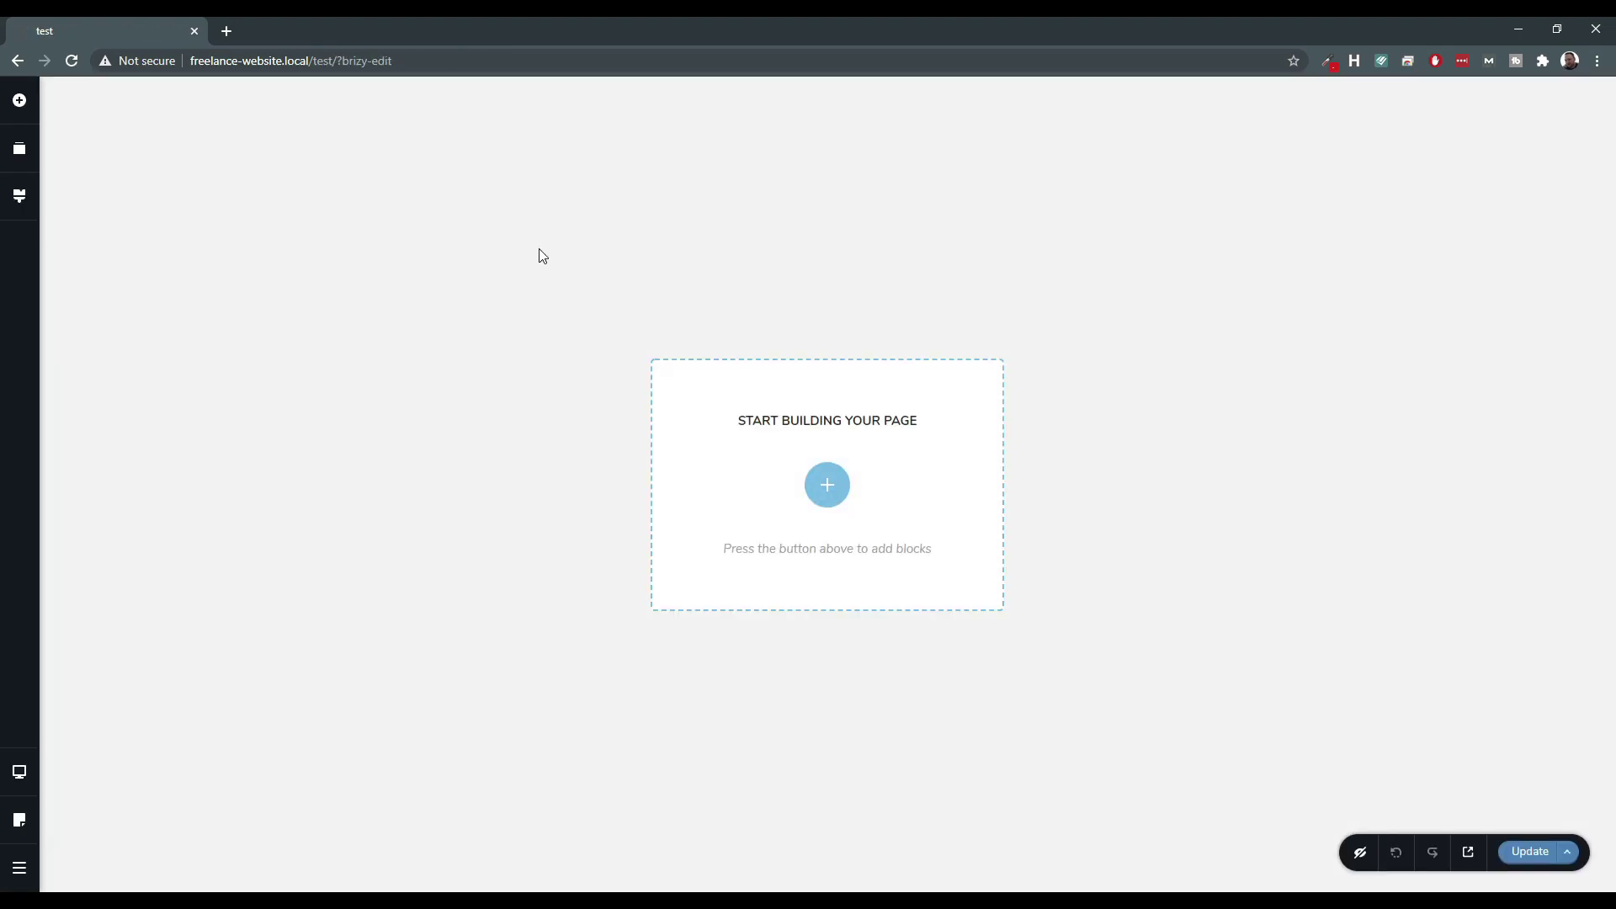
# Check the Brizy block library, then start the page with an empty block of your own.
pyautogui.click(828, 484)
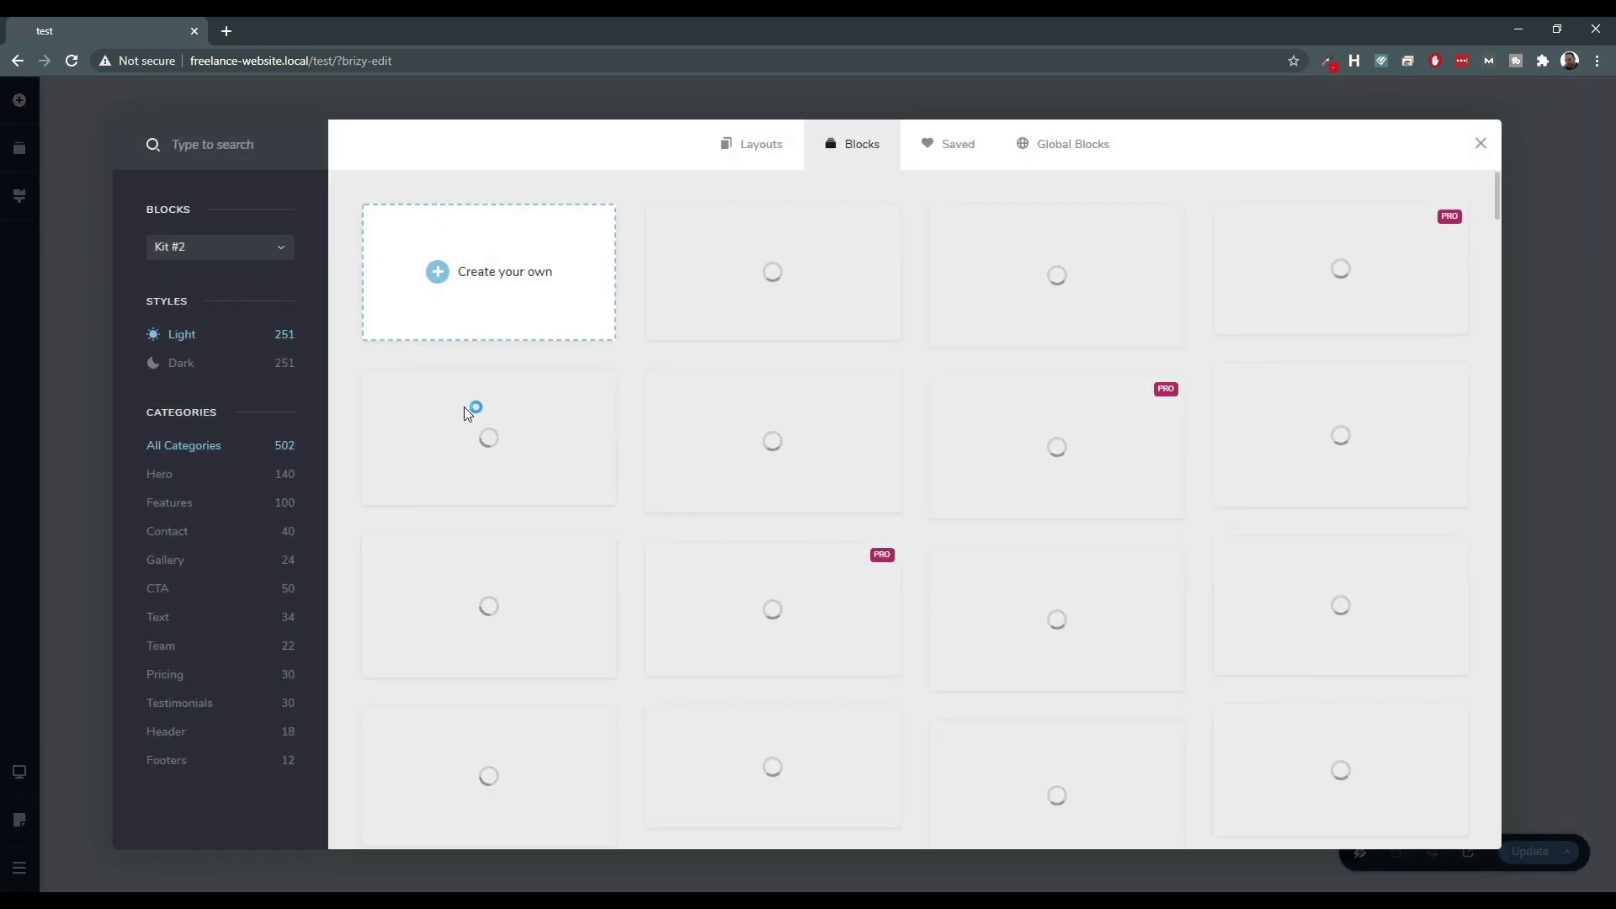
pyautogui.click(1479, 142)
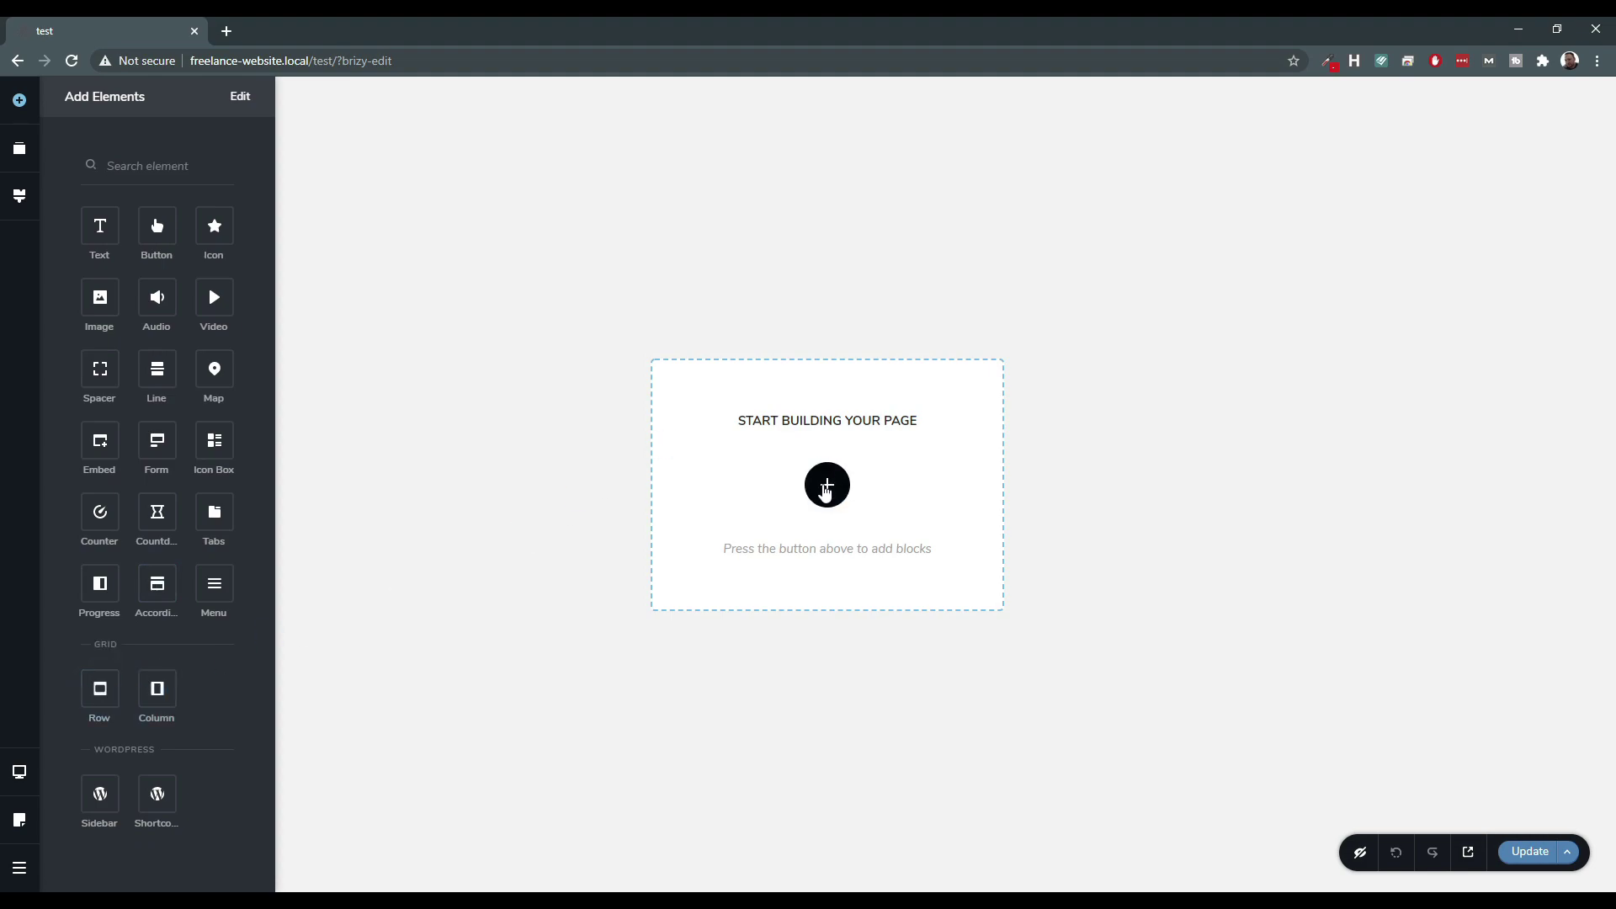
pyautogui.click(828, 485)
pyautogui.click(500, 271)
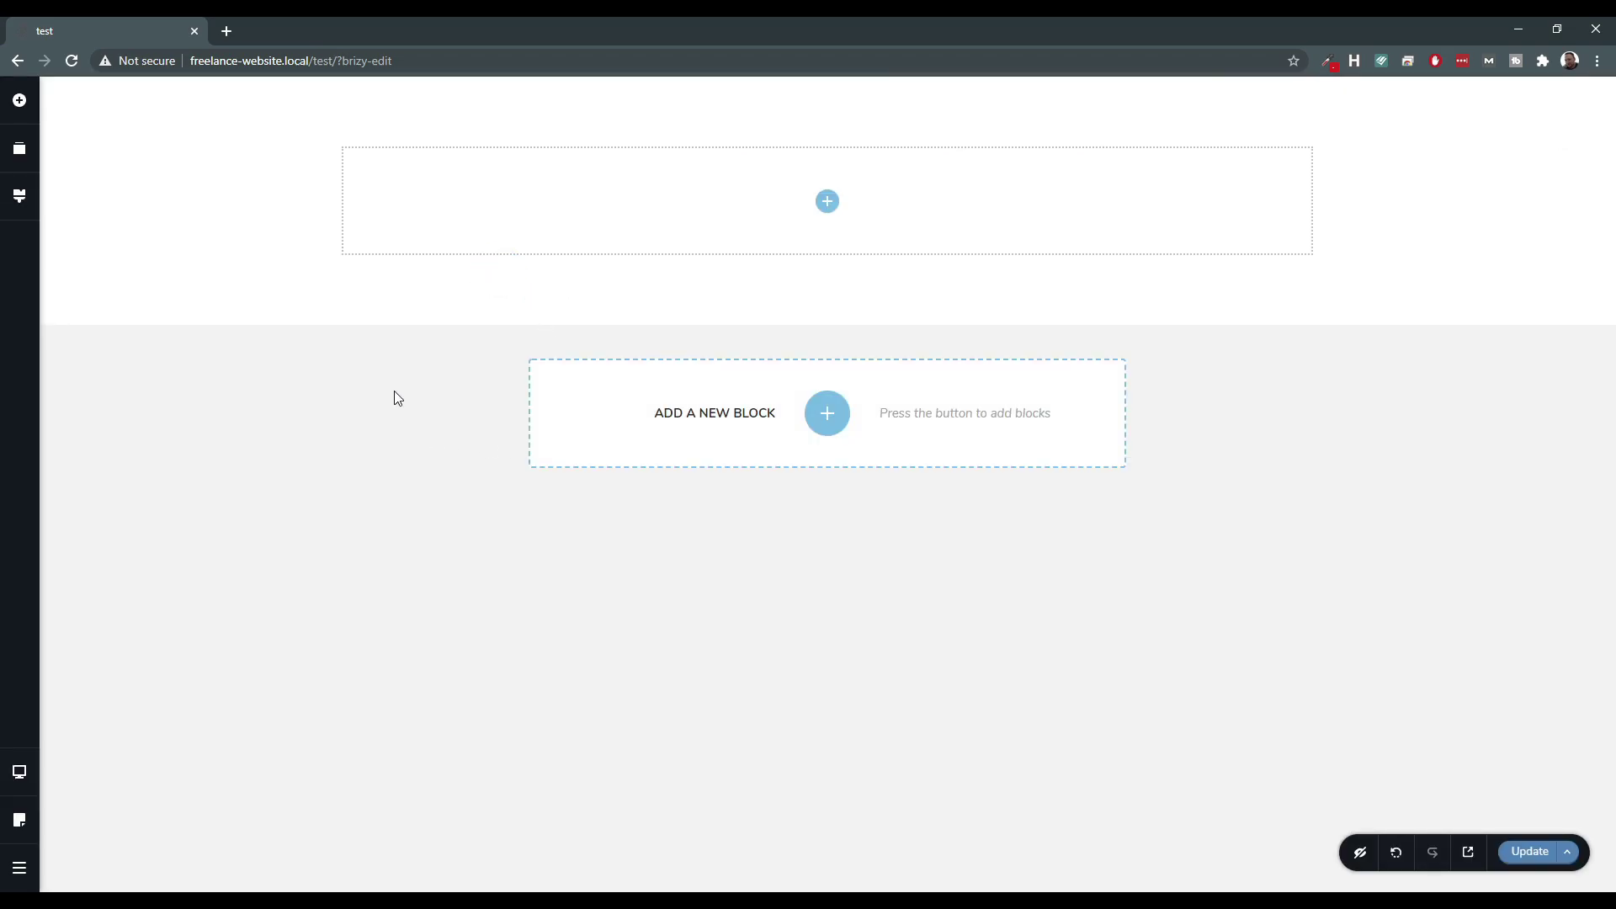
# Place a Text, a Button, an Icon and a Countdown element below one another in the empty block.
pyautogui.click(18, 102)
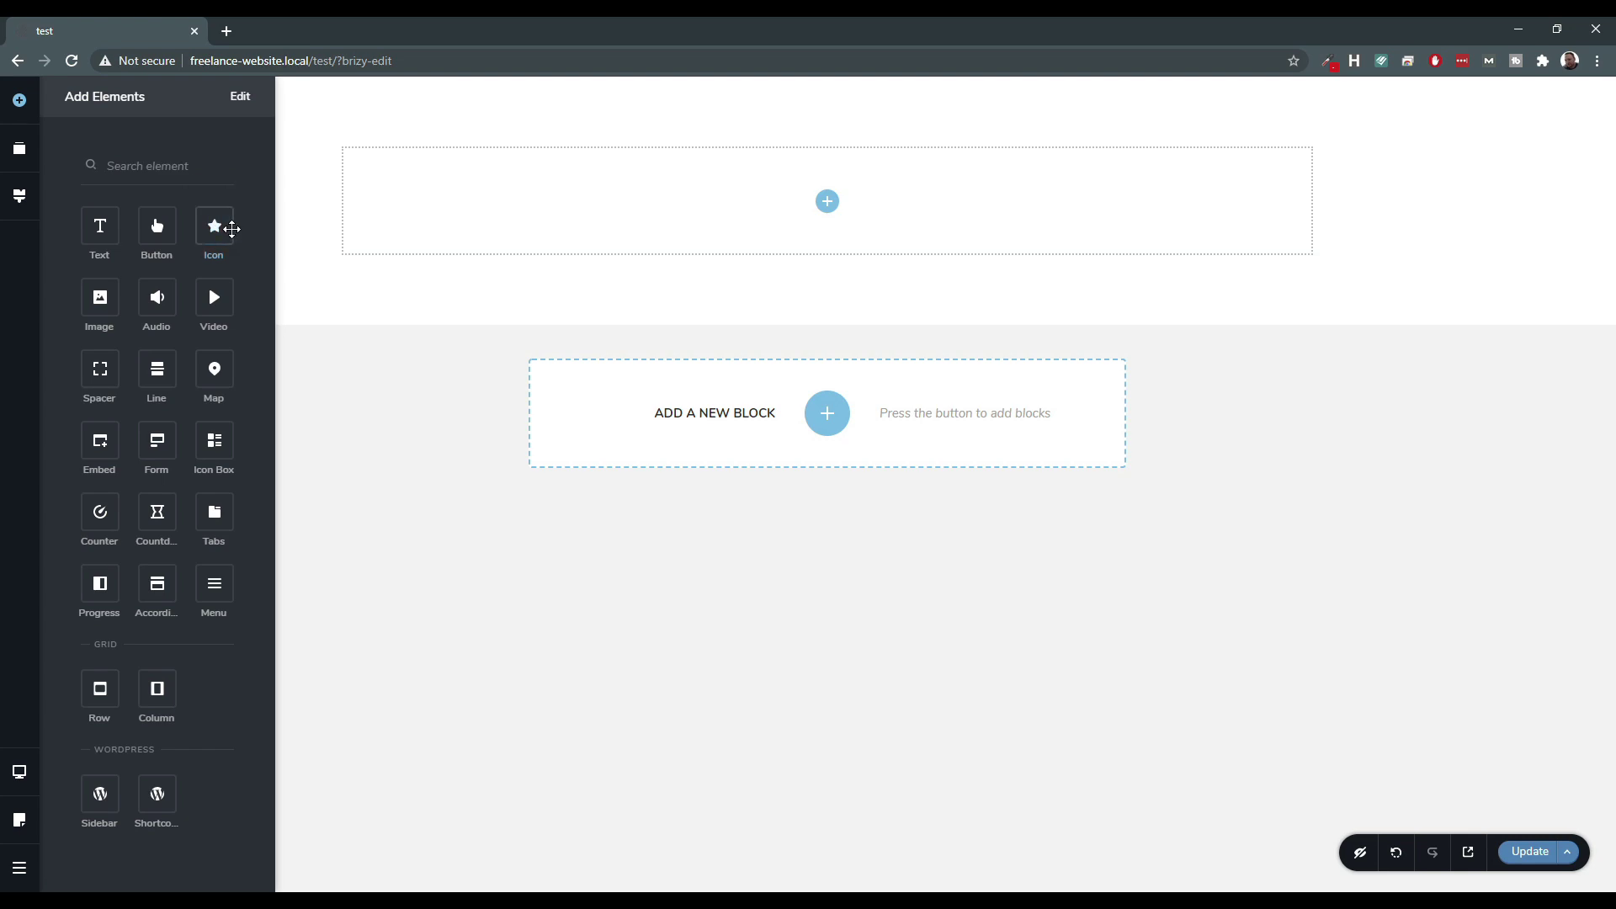
pyautogui.moveTo(96, 243); pyautogui.dragTo(585, 199)
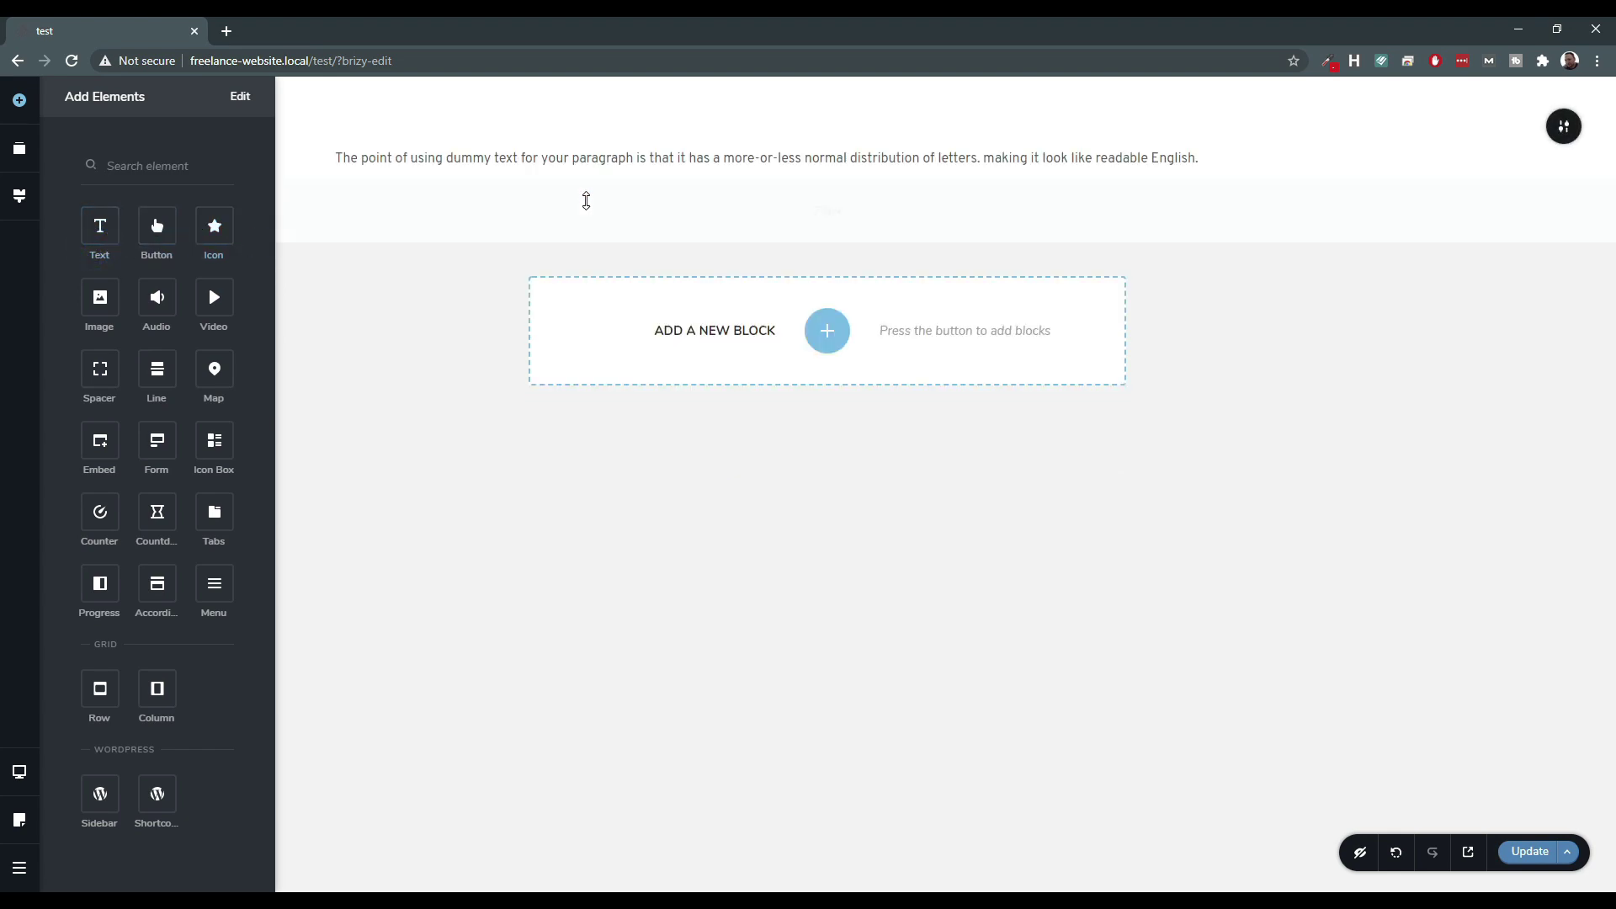
pyautogui.moveTo(148, 233); pyautogui.dragTo(429, 180)
pyautogui.moveTo(214, 225); pyautogui.dragTo(487, 231)
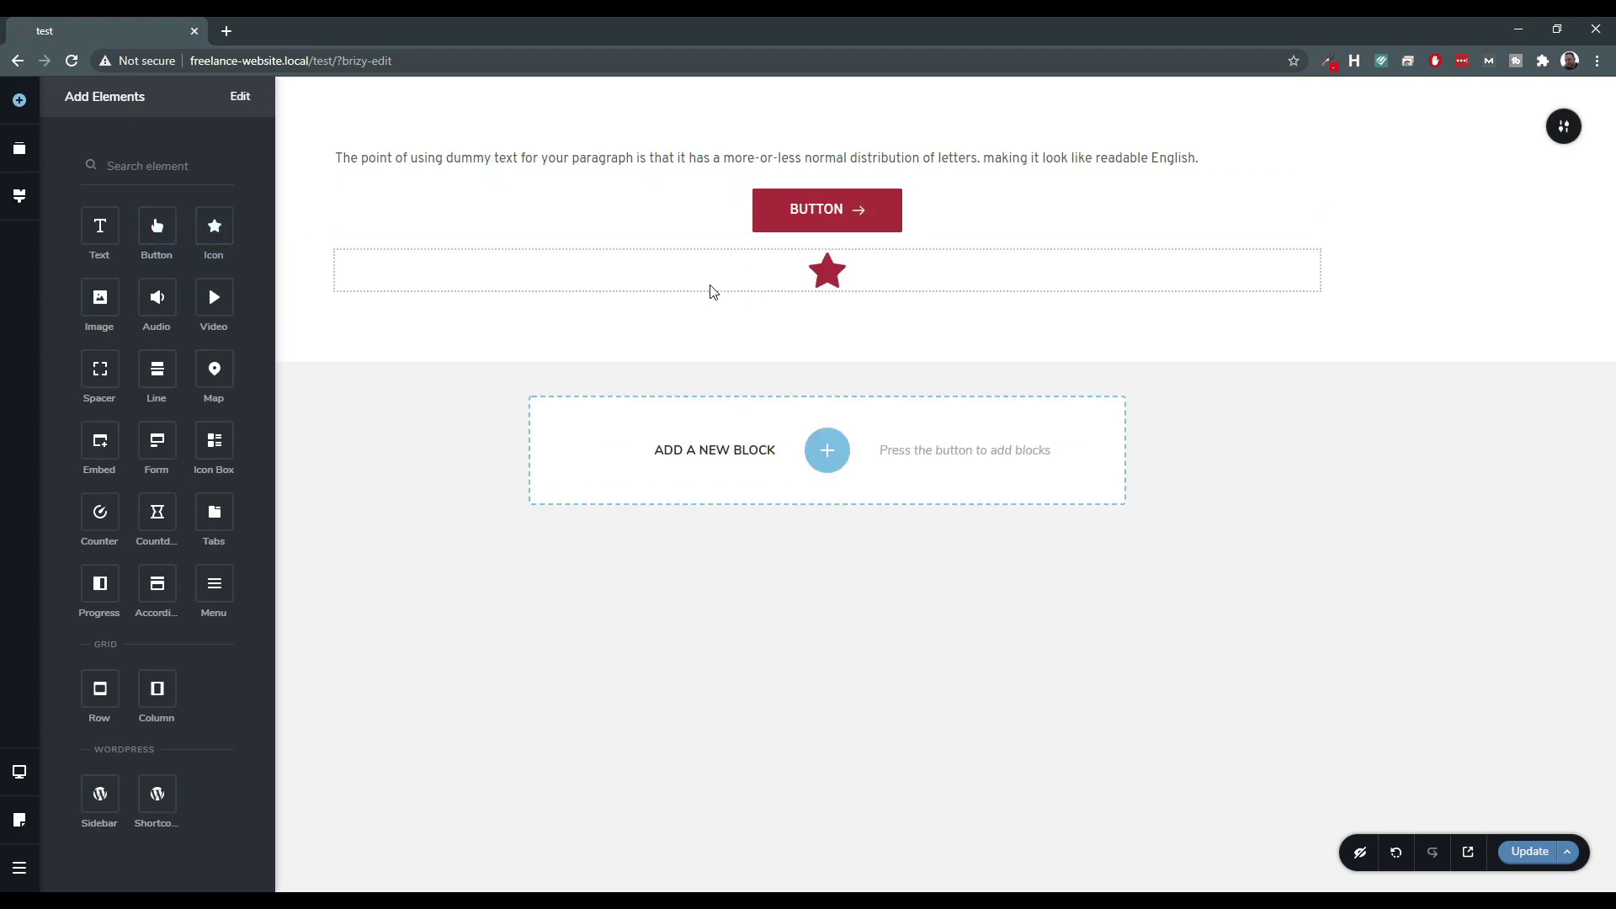
pyautogui.click(767, 278)
pyautogui.click(18, 100)
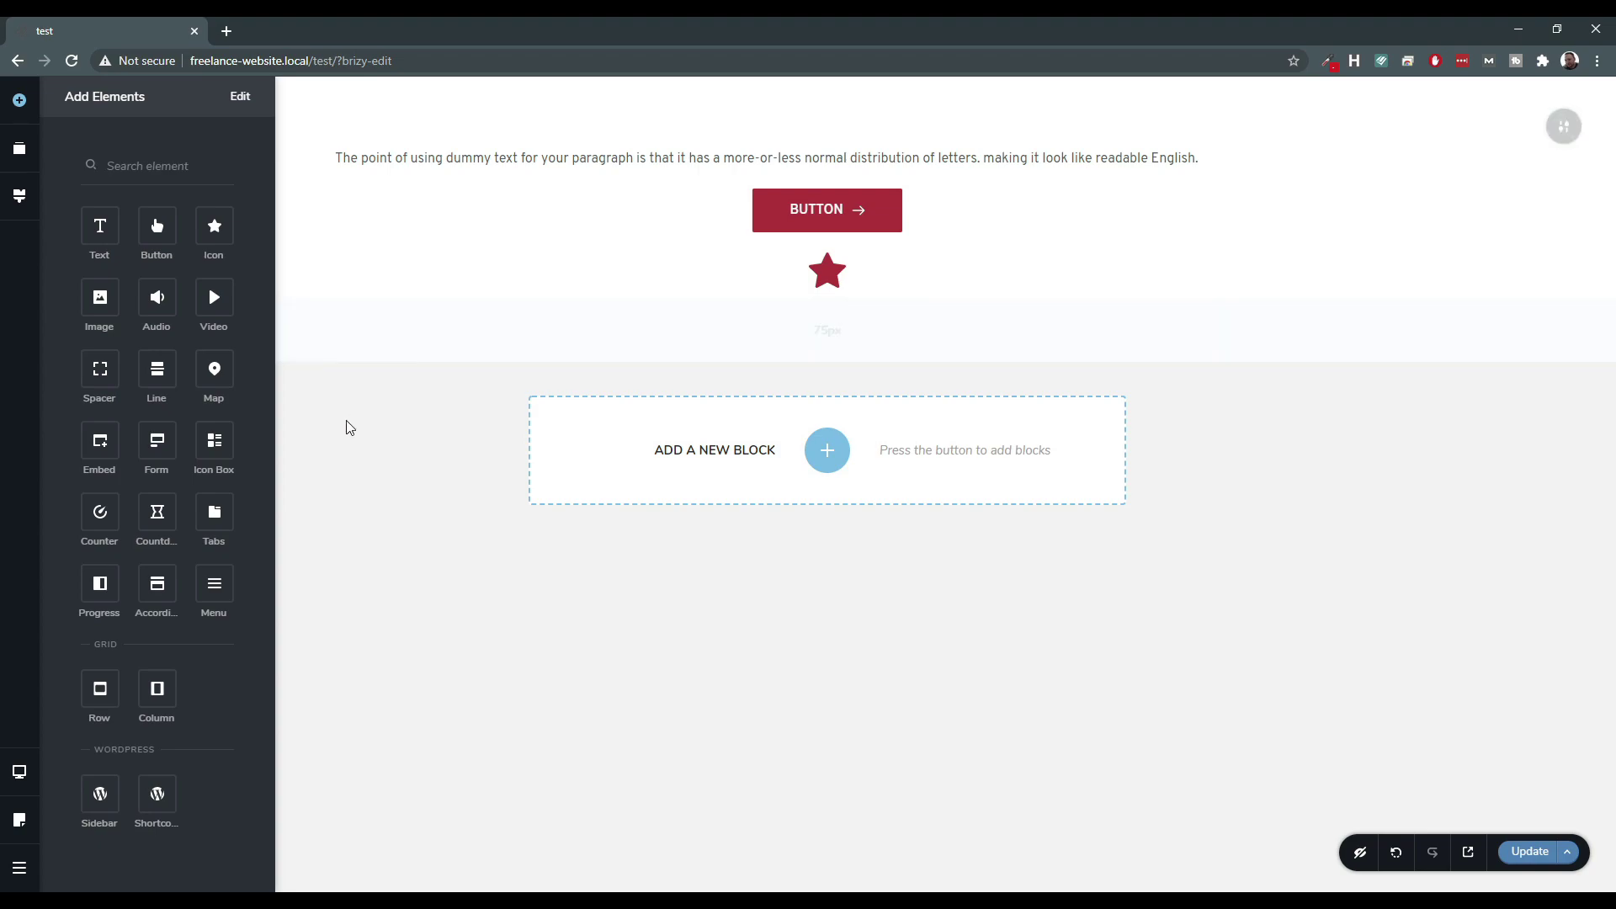
pyautogui.moveTo(157, 523); pyautogui.dragTo(680, 291)
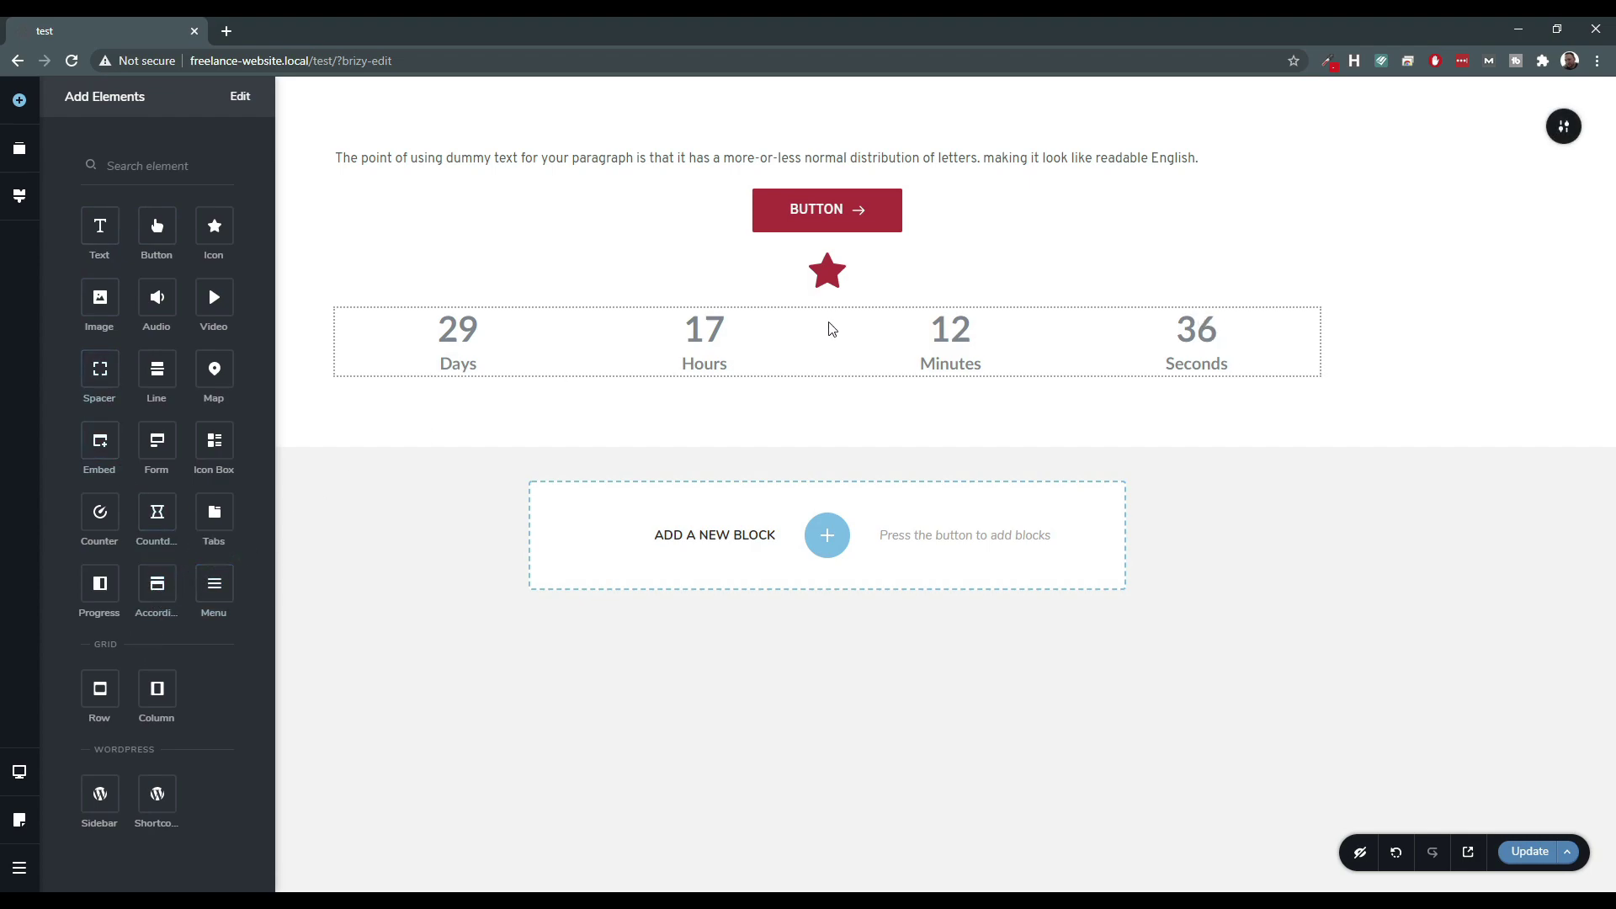
# Check the update options, exit the Brizy editor without saving and return to the pages list.
pyautogui.click(1568, 853)
pyautogui.click(1125, 749)
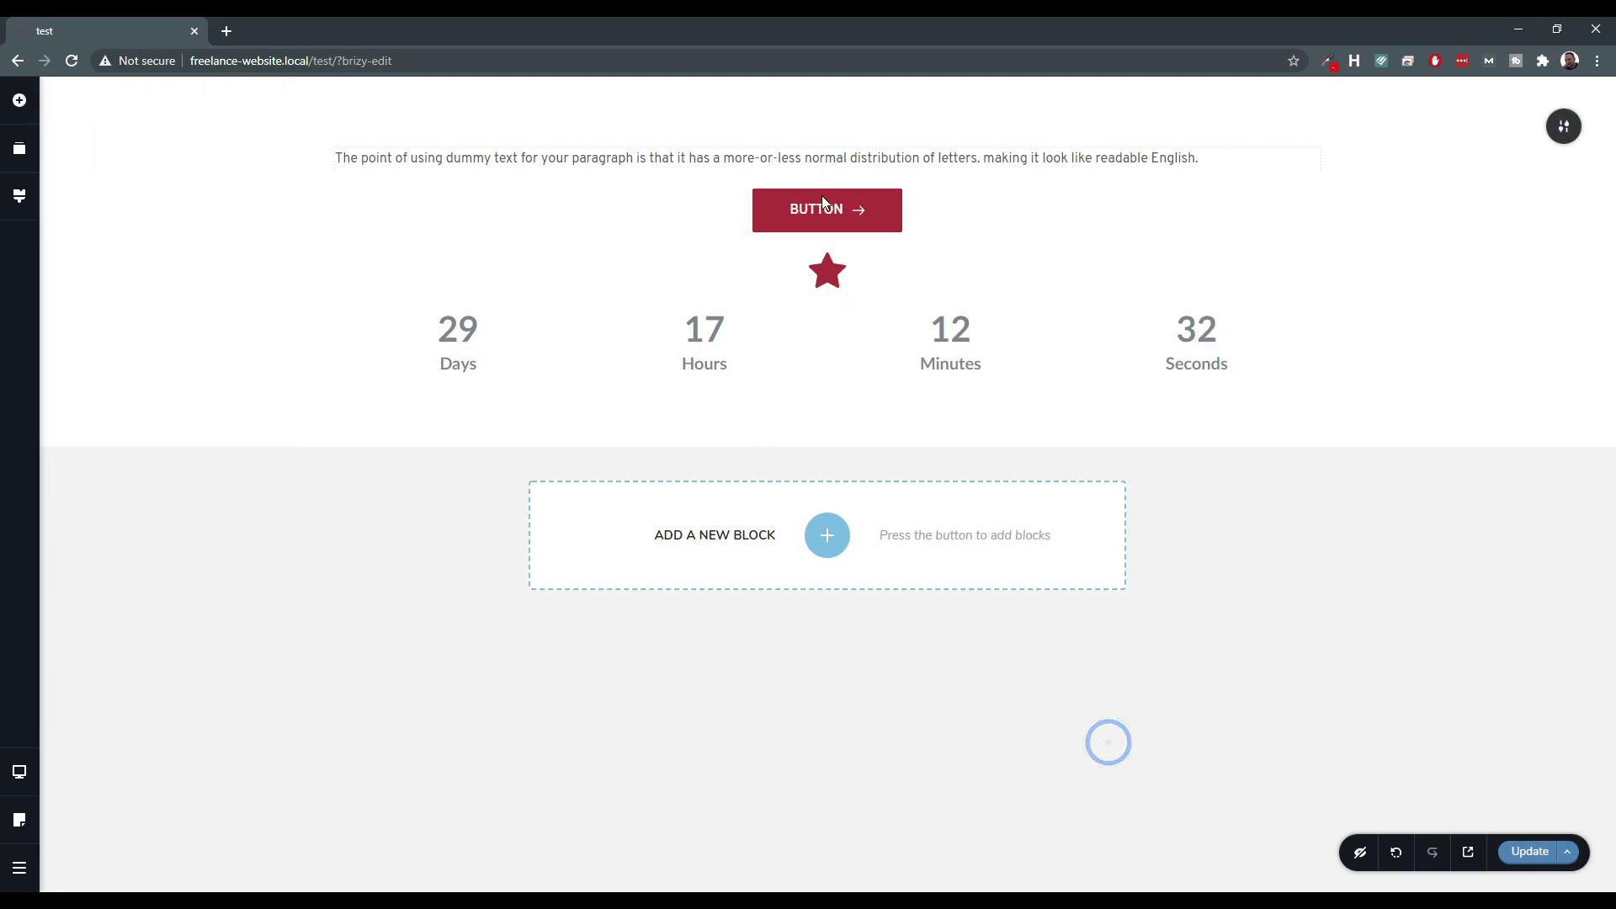
pyautogui.click(18, 867)
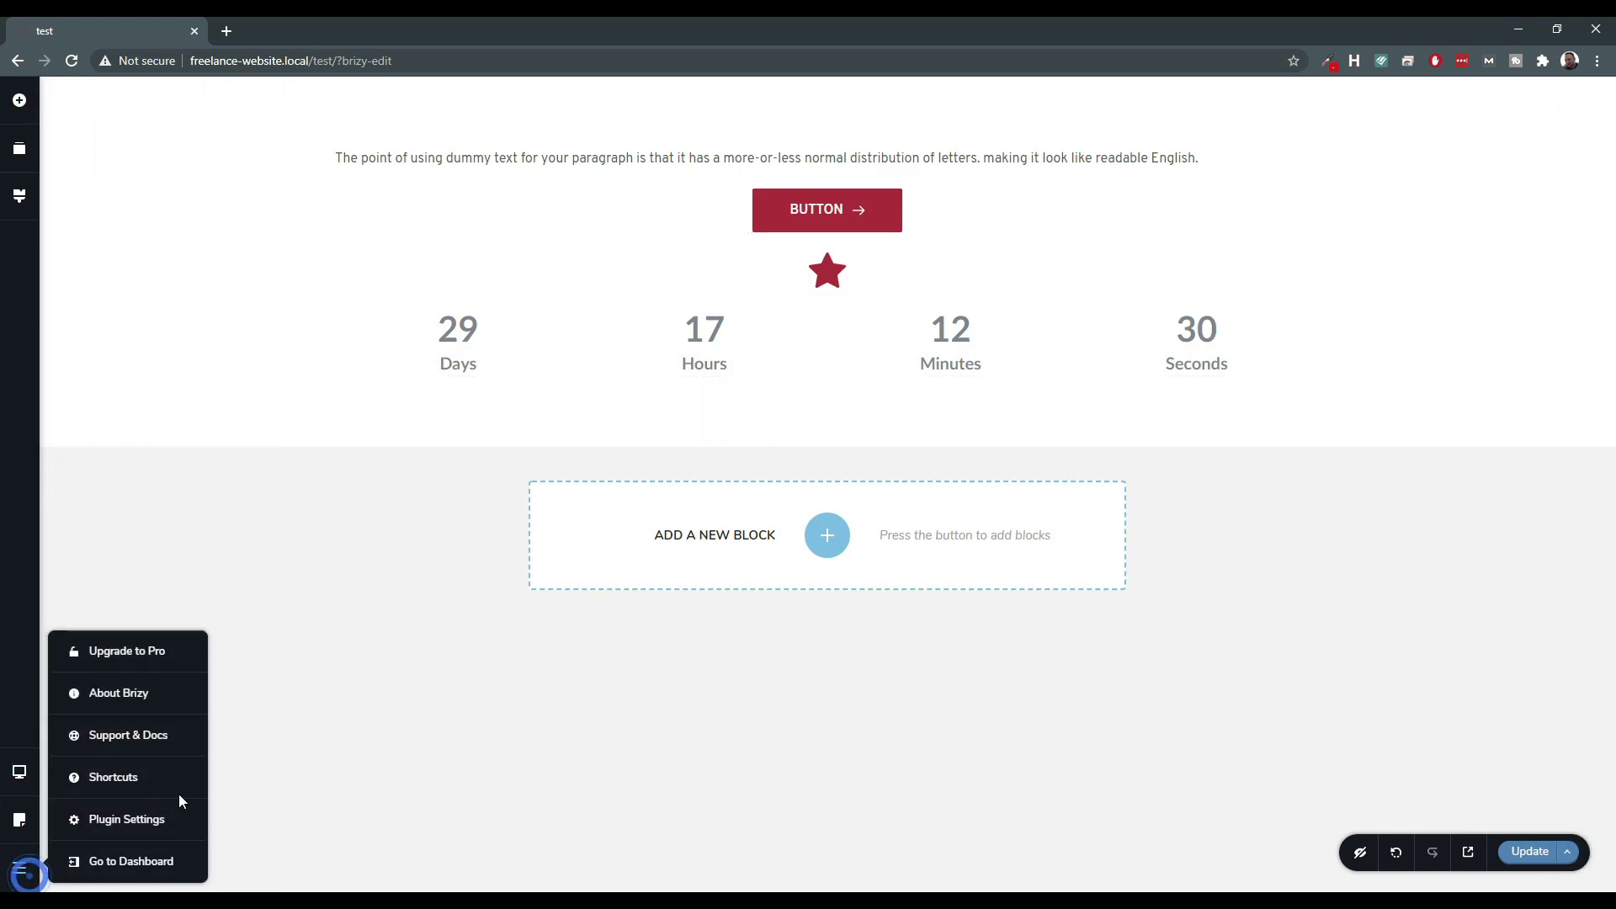
pyautogui.click(162, 864)
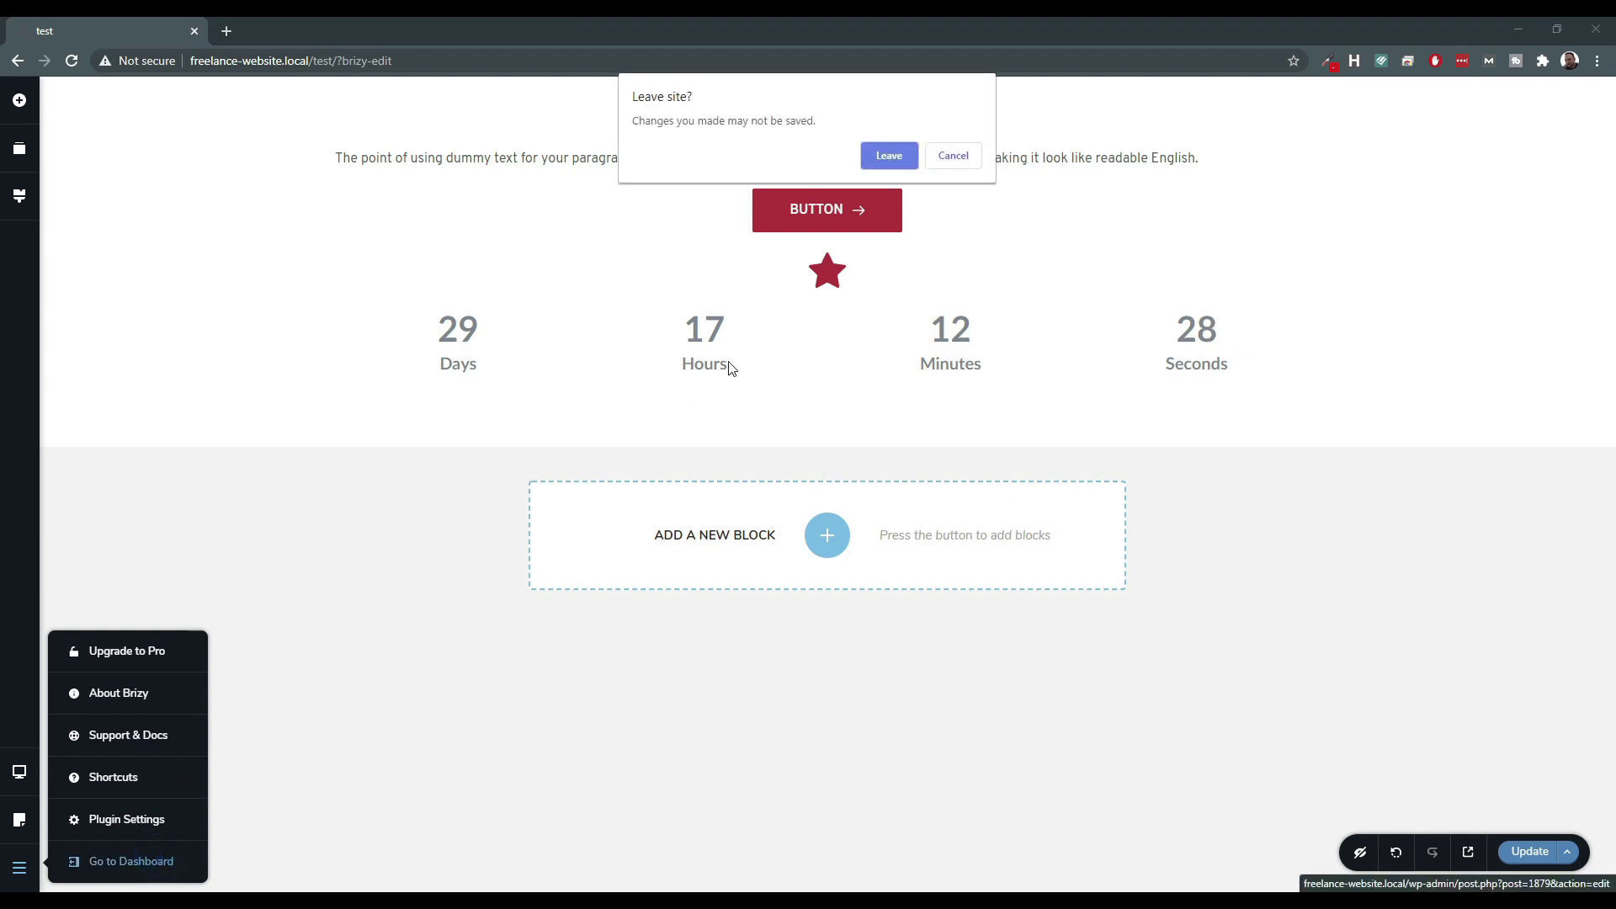
pyautogui.click(889, 156)
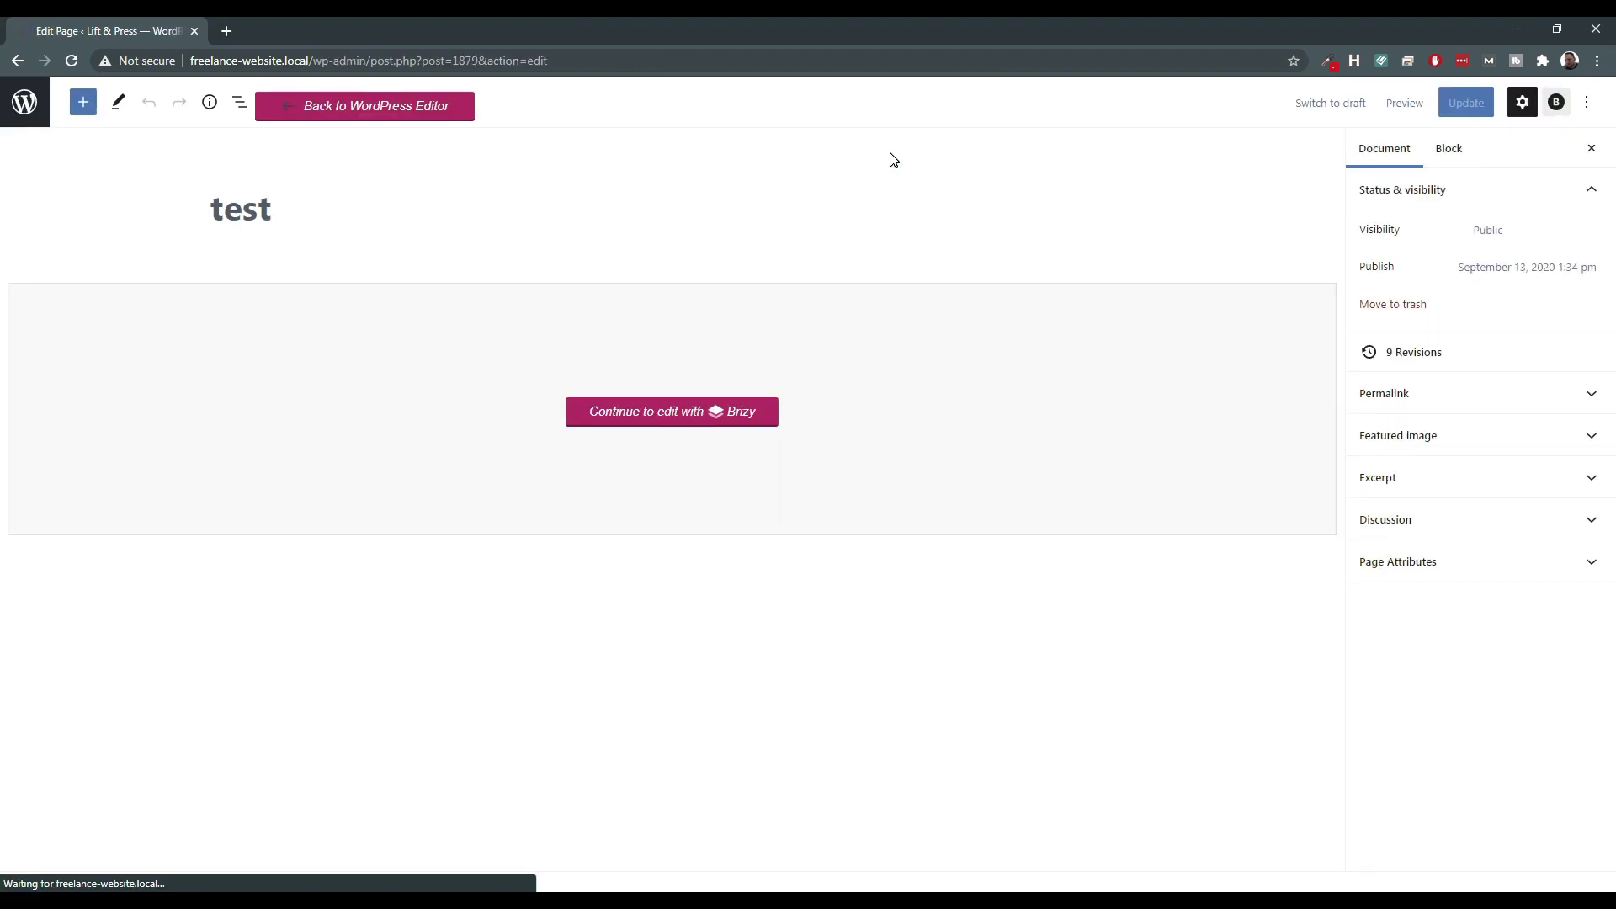
pyautogui.click(25, 102)
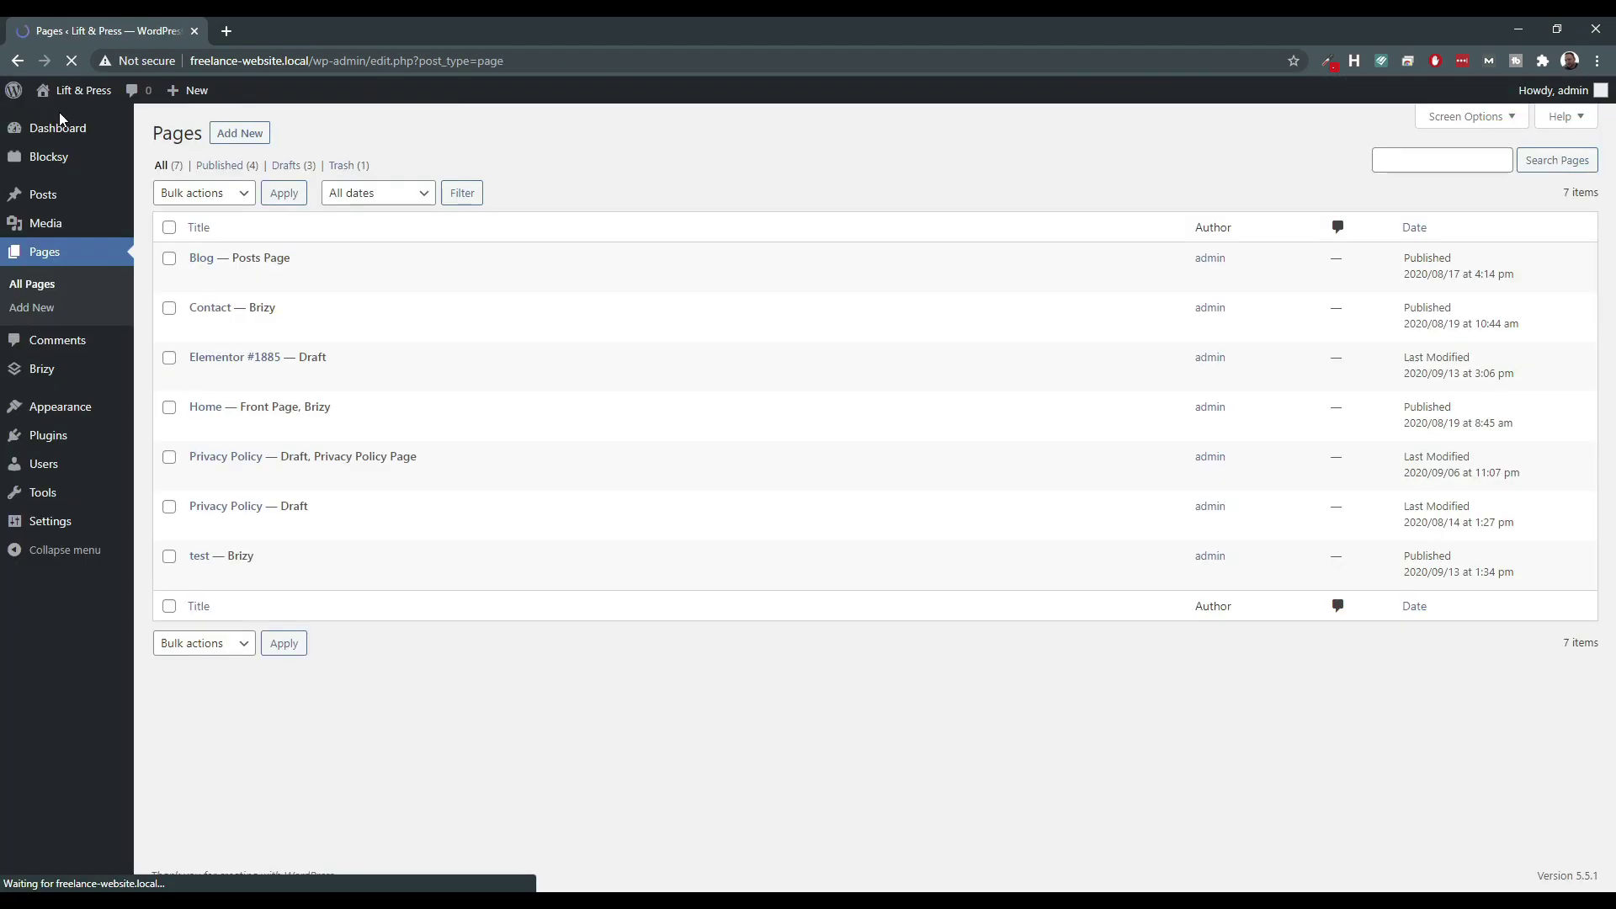
# Open the installed plugins list and deactivate Brizy.
pyautogui.moveTo(46, 472)
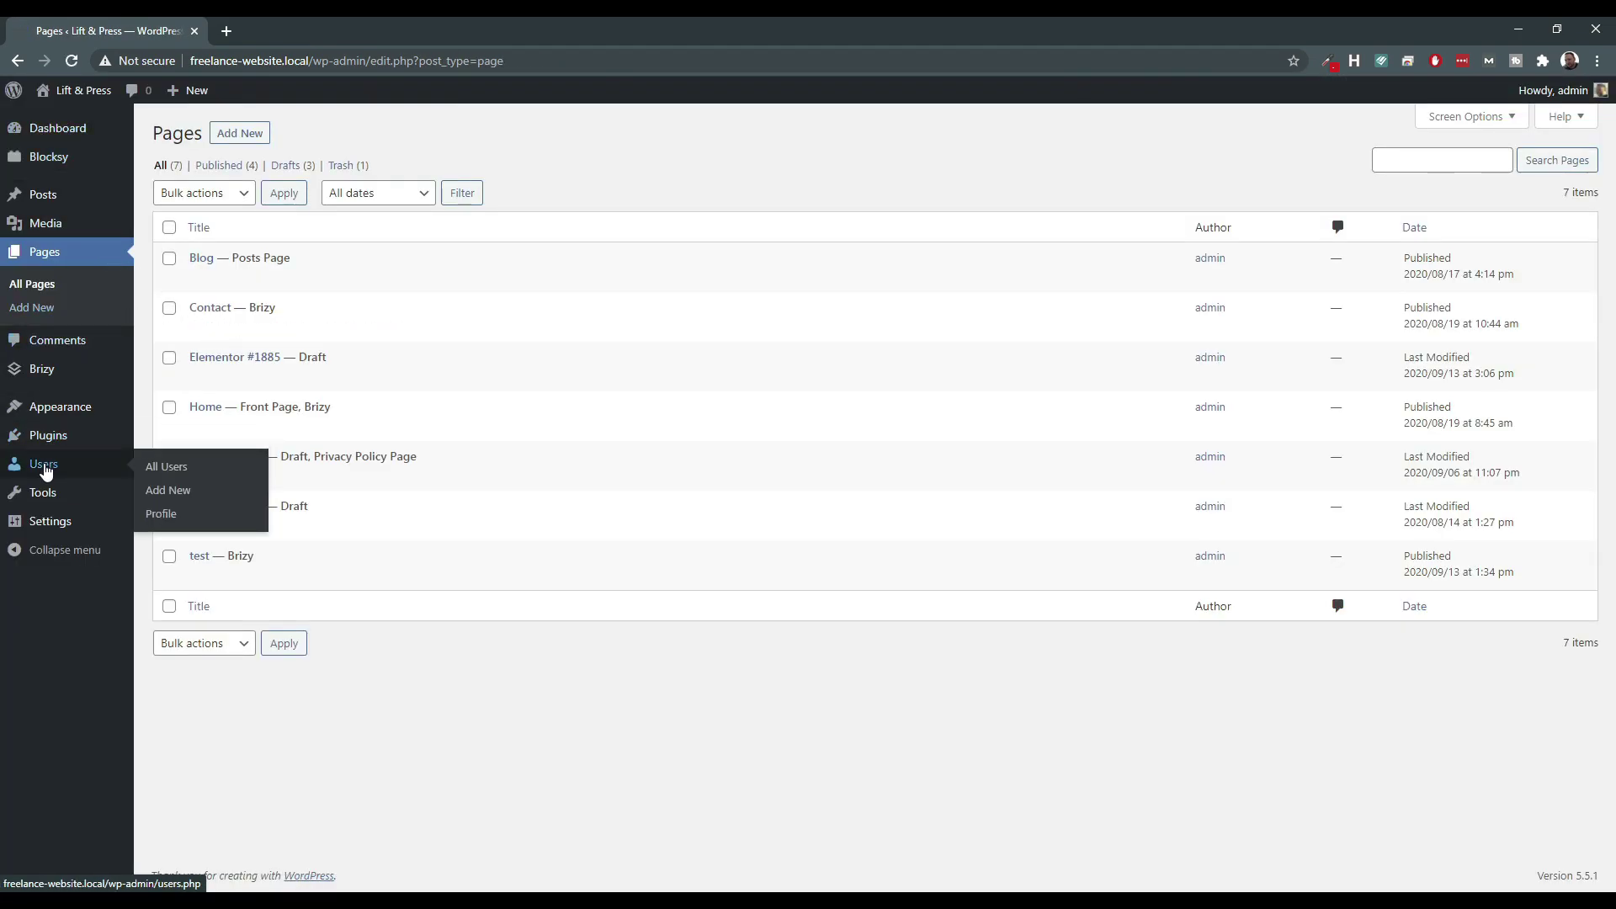
pyautogui.click(185, 439)
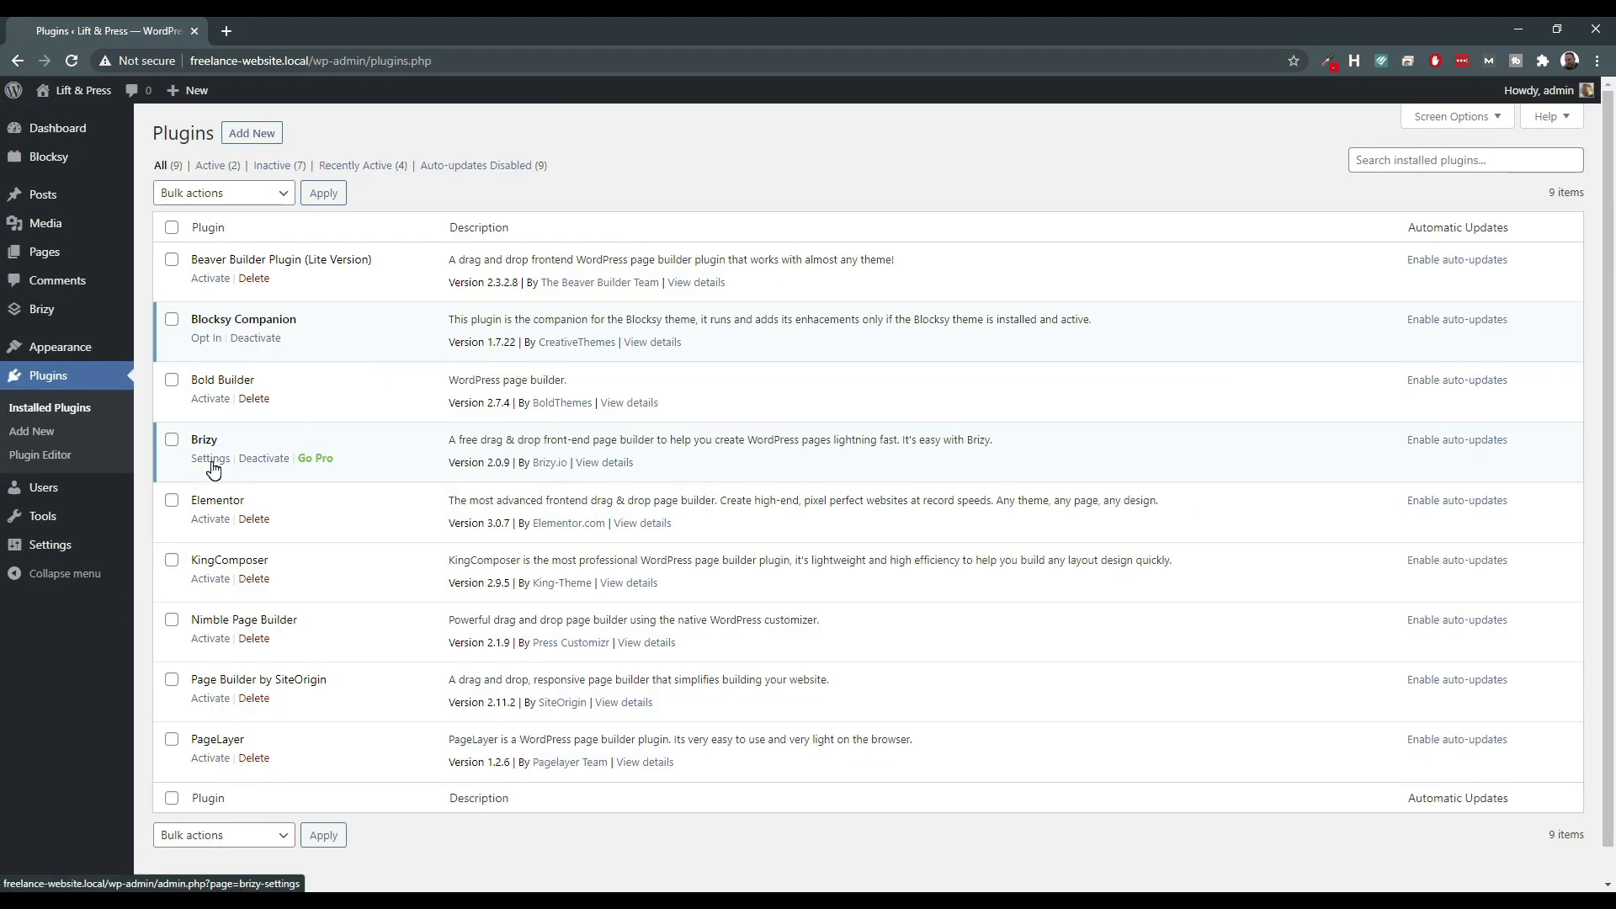
pyautogui.click(280, 463)
pyautogui.click(993, 636)
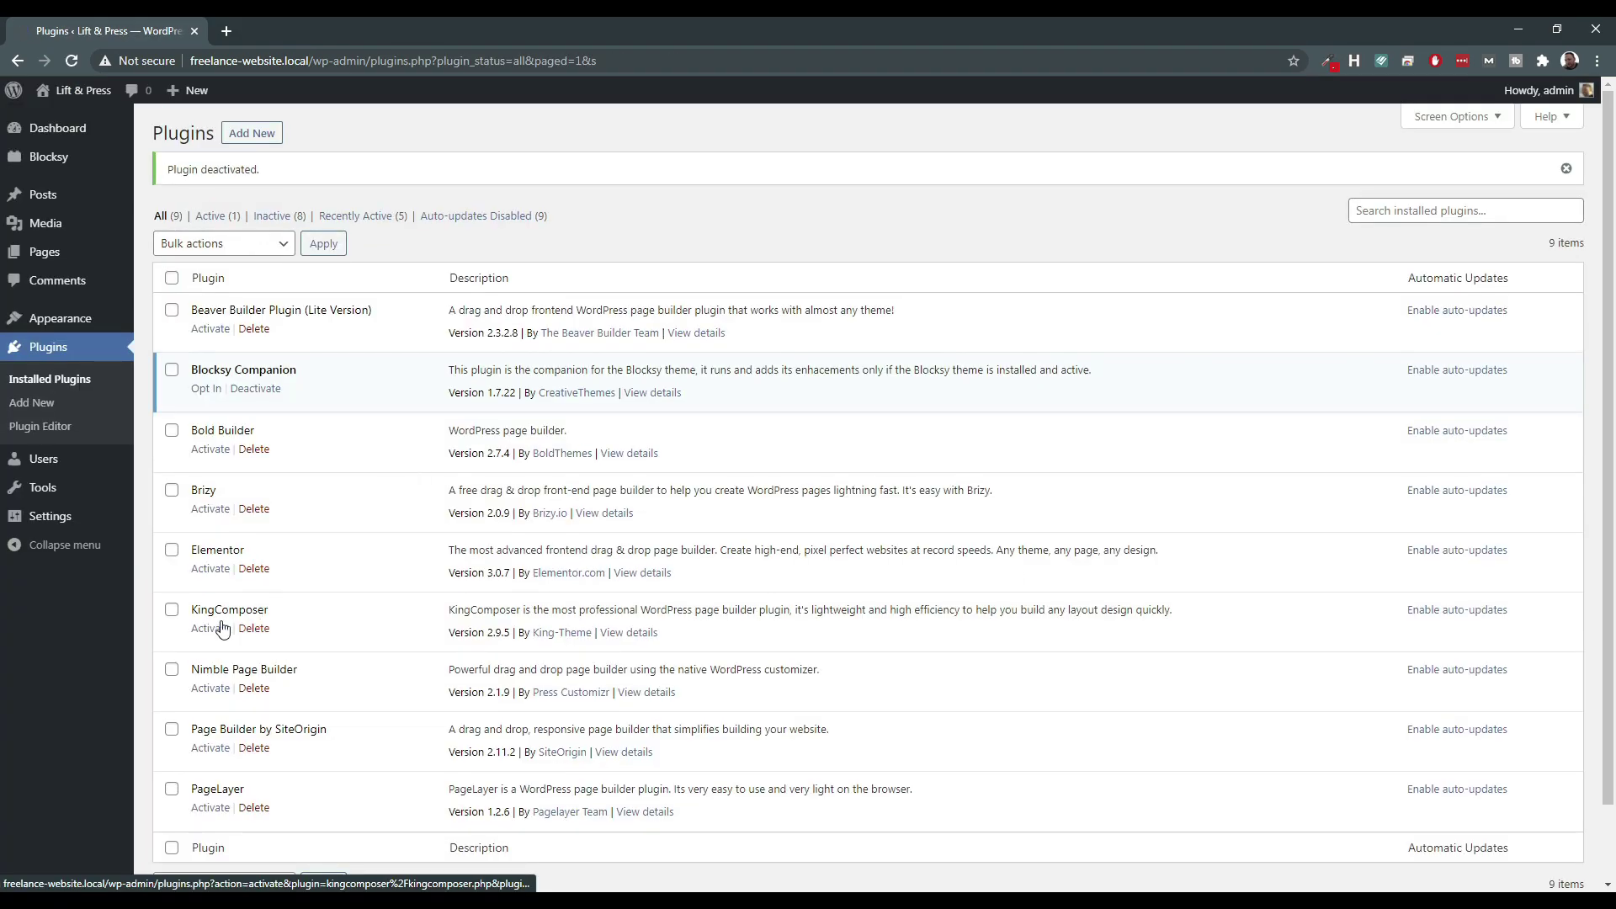
# Activate the KingComposer plugin and look over its general settings and KC Pro offer.
pyautogui.click(210, 629)
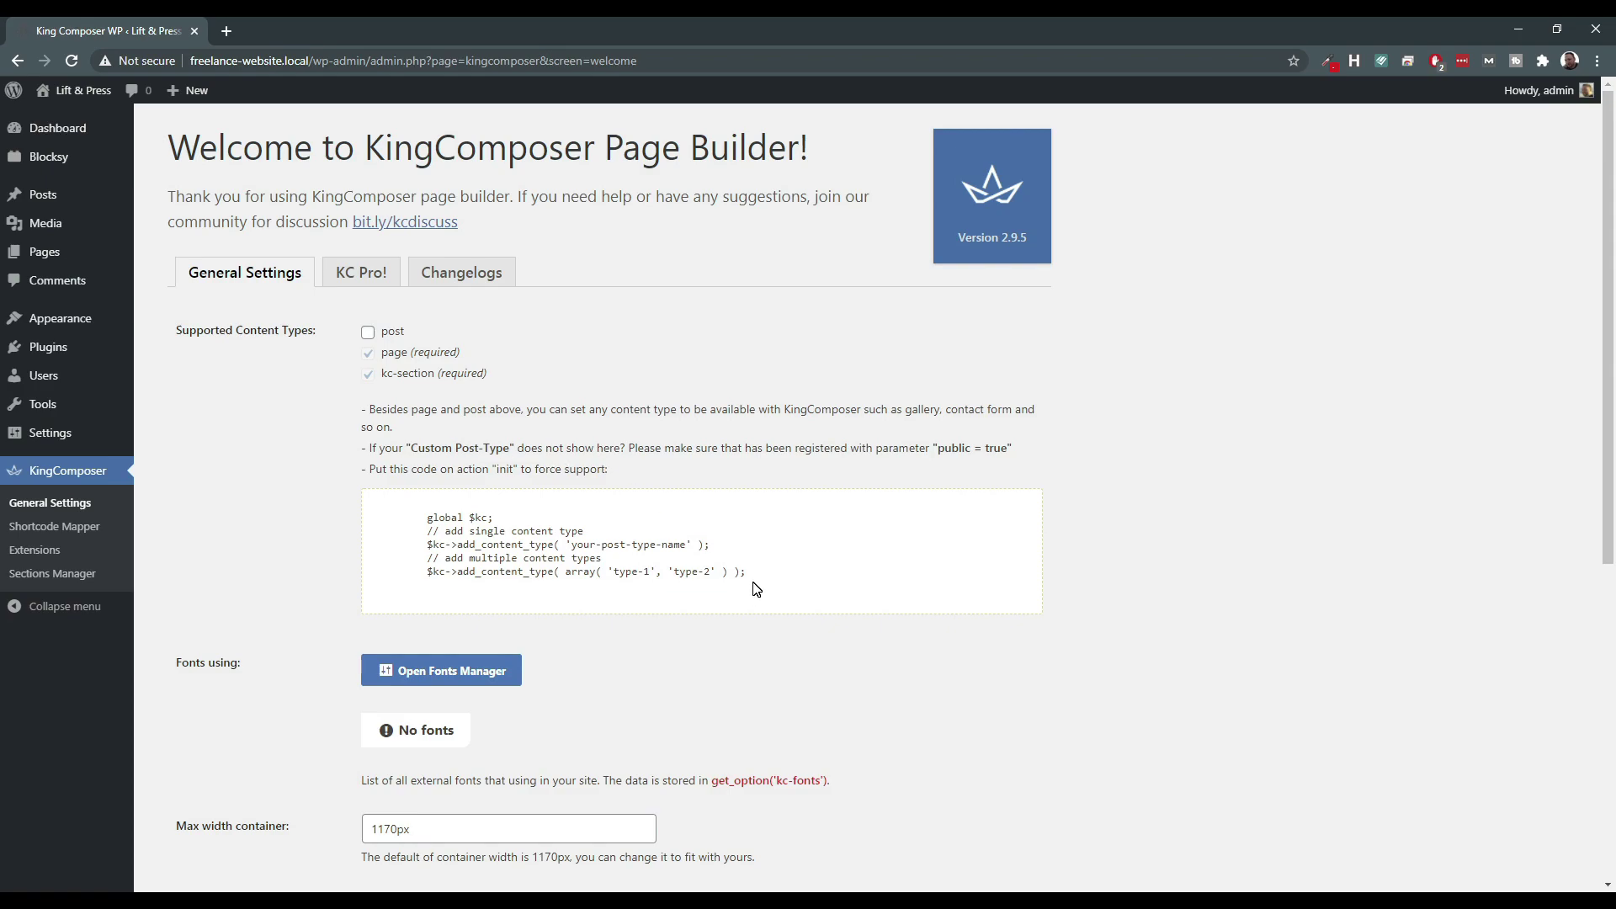
pyautogui.scroll(-3, 520, 631)
pyautogui.scroll(3, 606, 657)
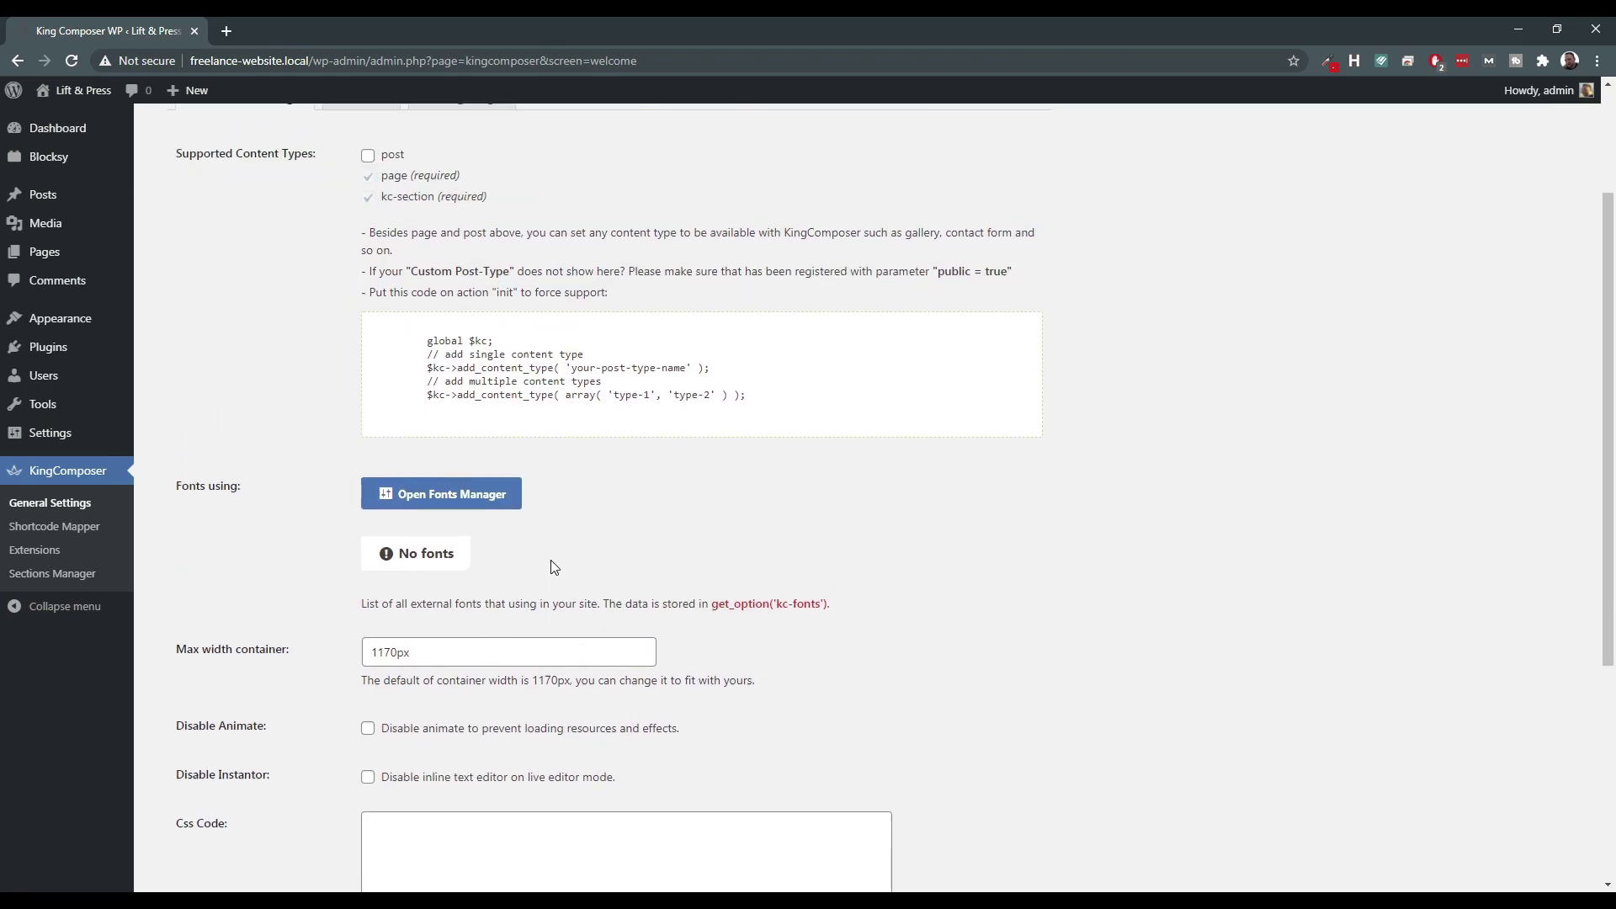
pyautogui.click(360, 271)
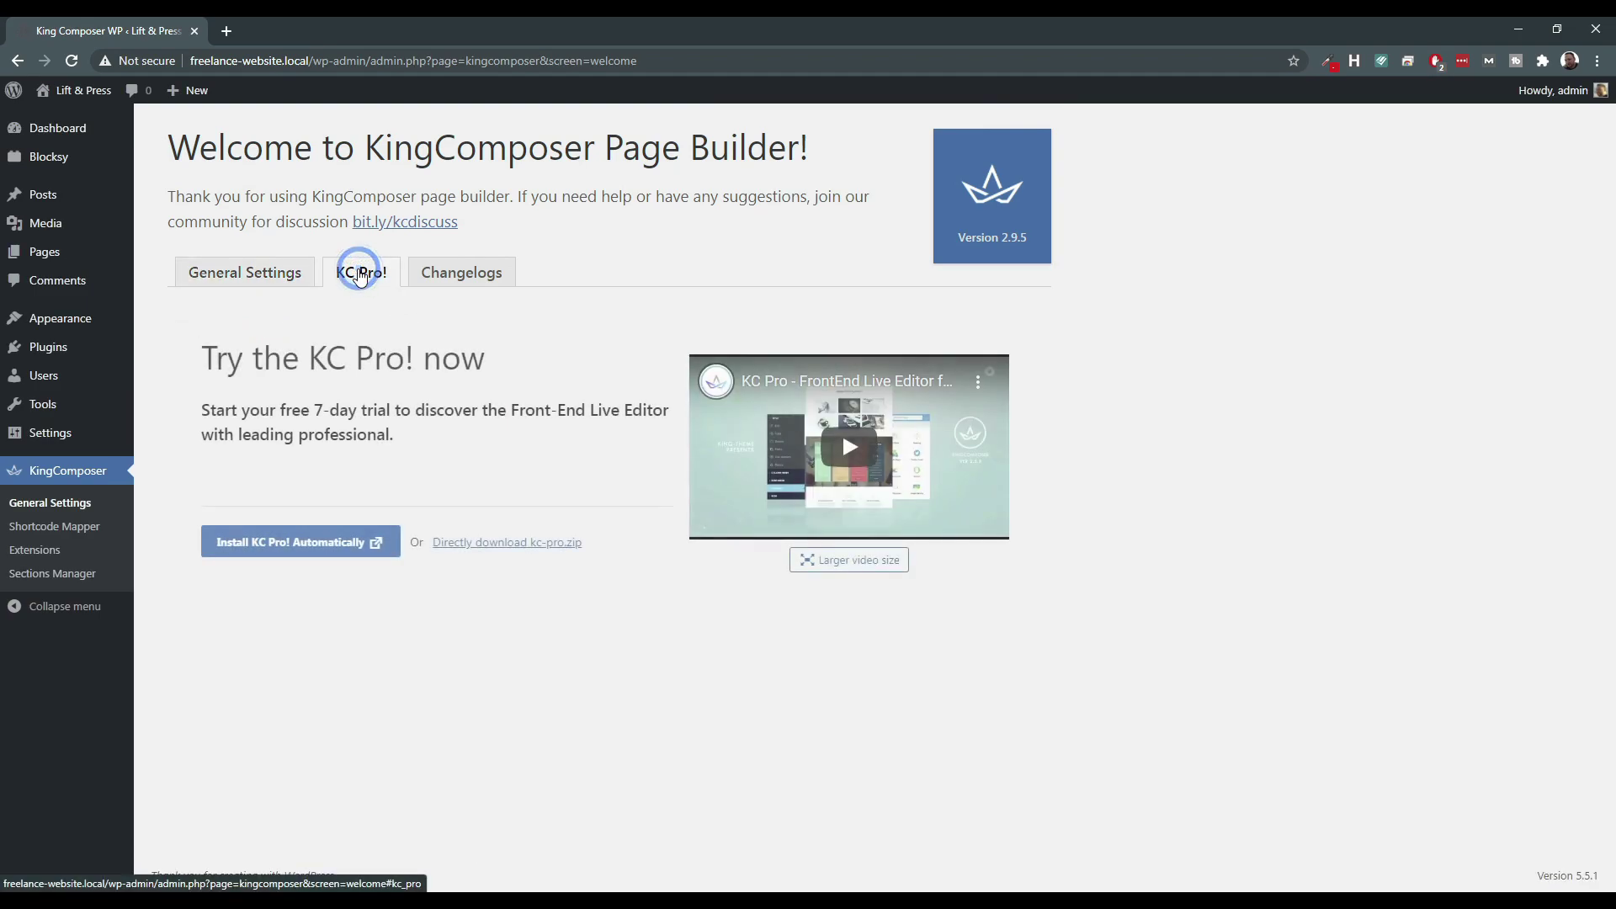
# Open the test page from the pages list for editing with KingComposer.
pyautogui.moveTo(42, 252)
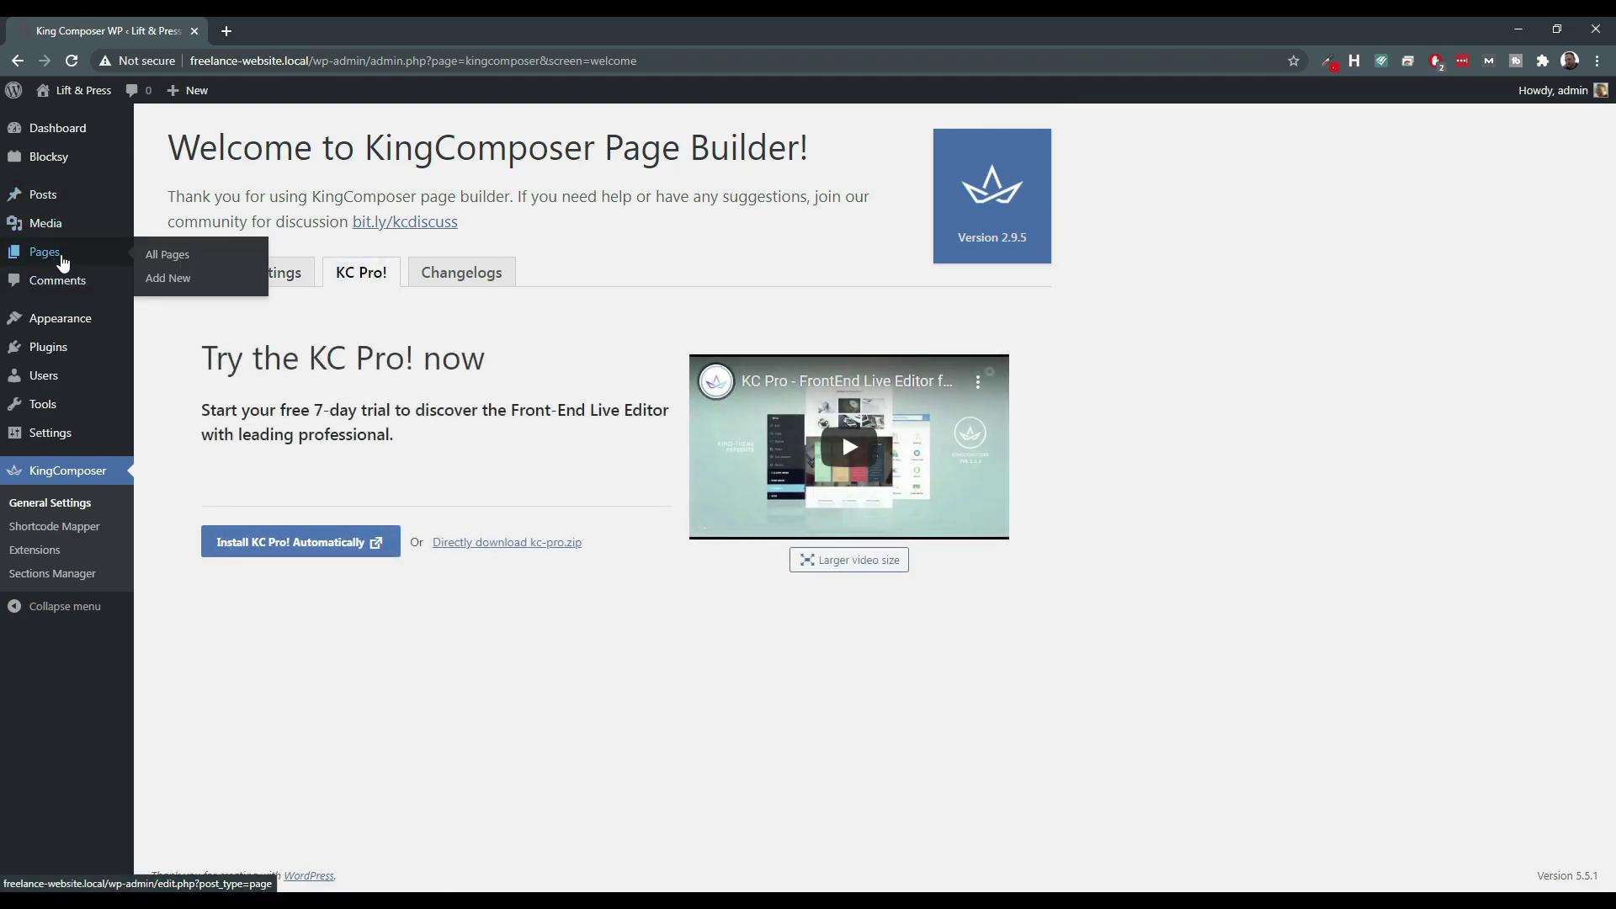
pyautogui.click(168, 255)
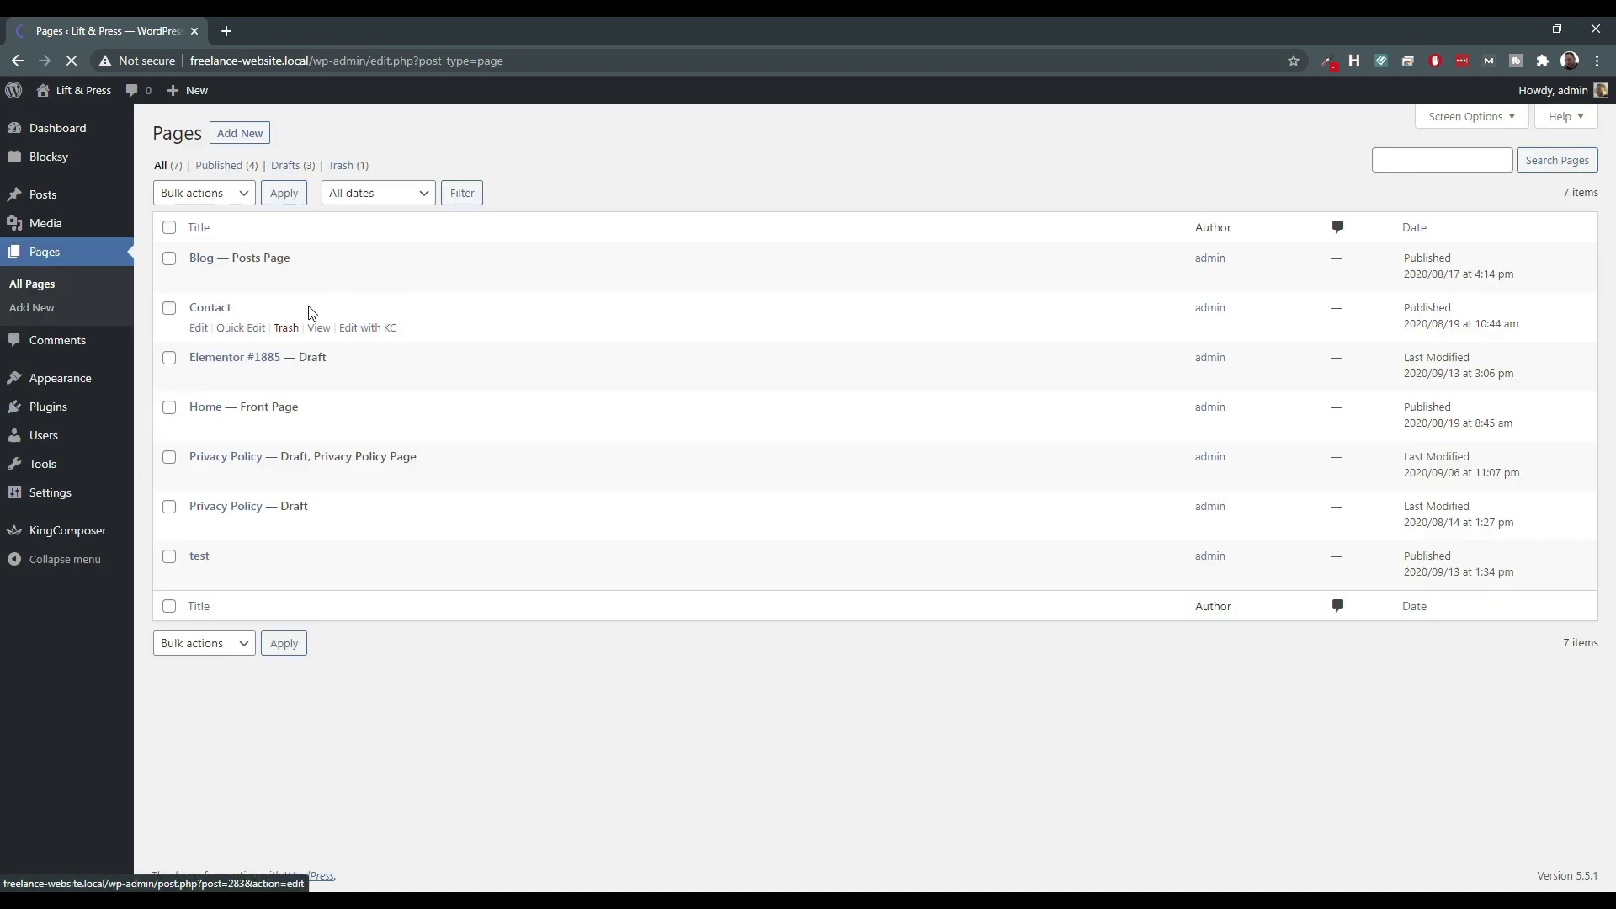
pyautogui.click(362, 576)
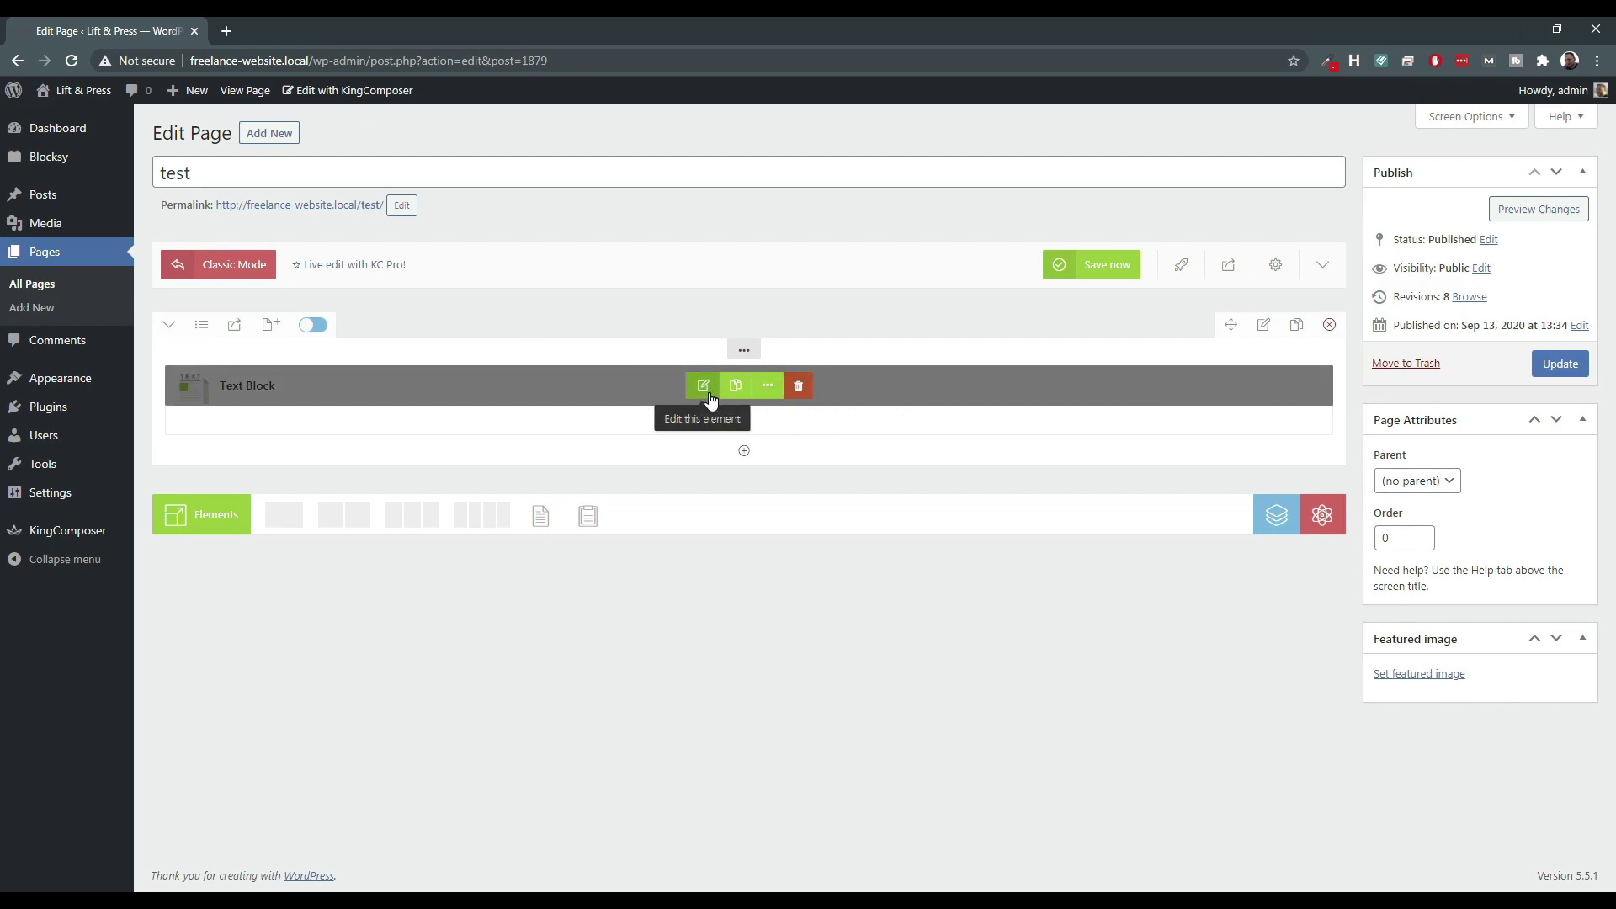
# Format the Text Block's line "This is some test" as Heading 1.
pyautogui.click(709, 392)
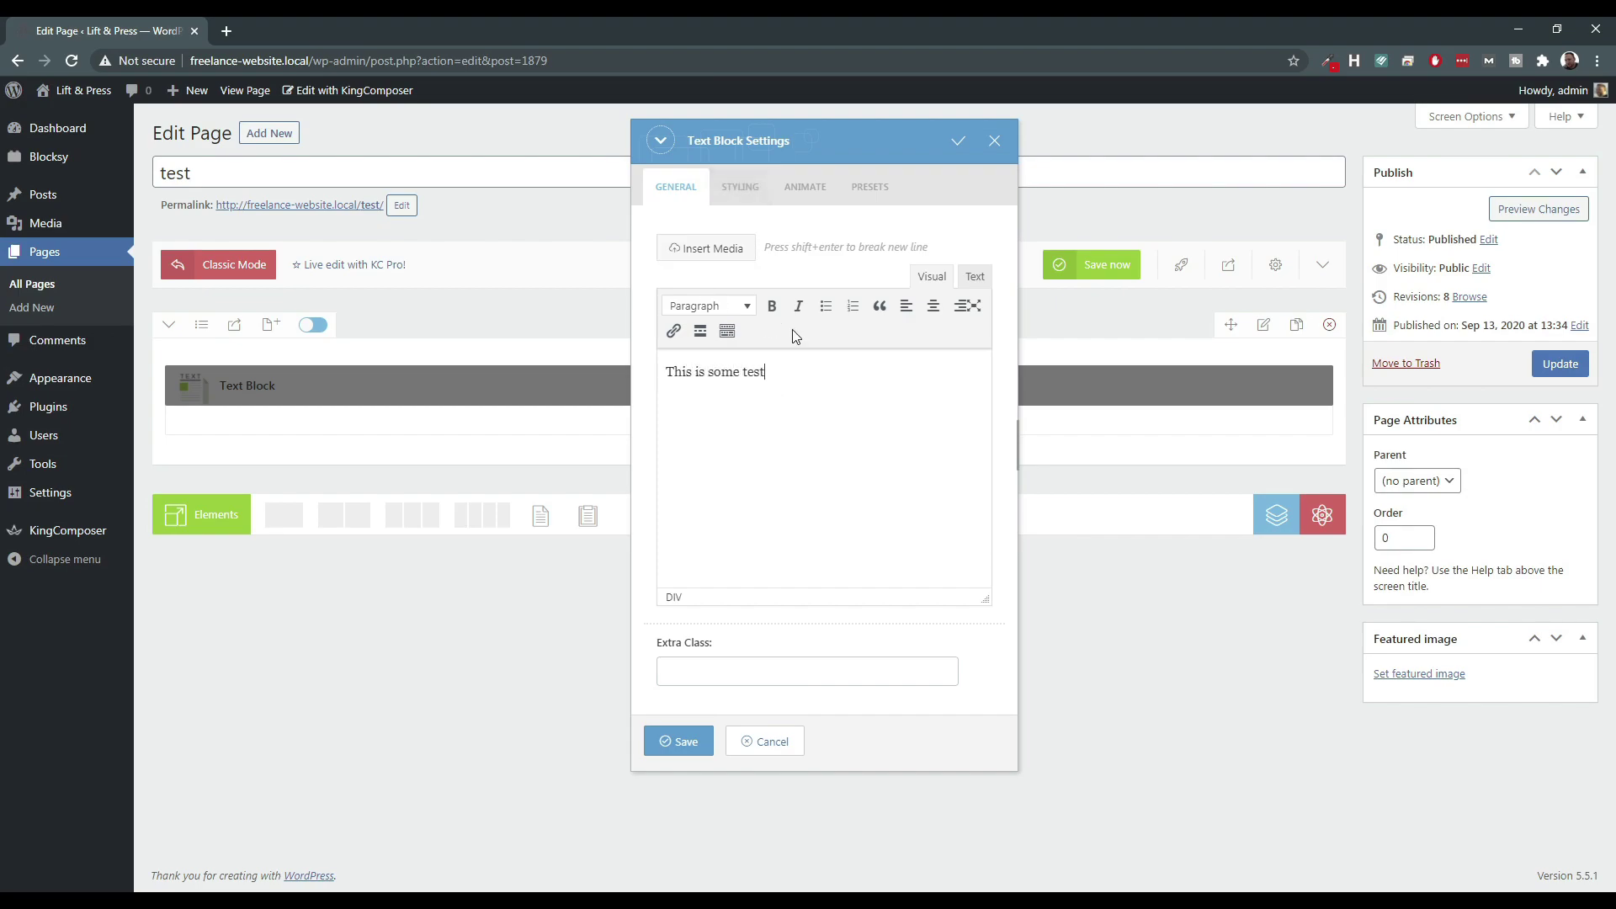
pyautogui.tripleClick(734, 376)
pyautogui.click(703, 306)
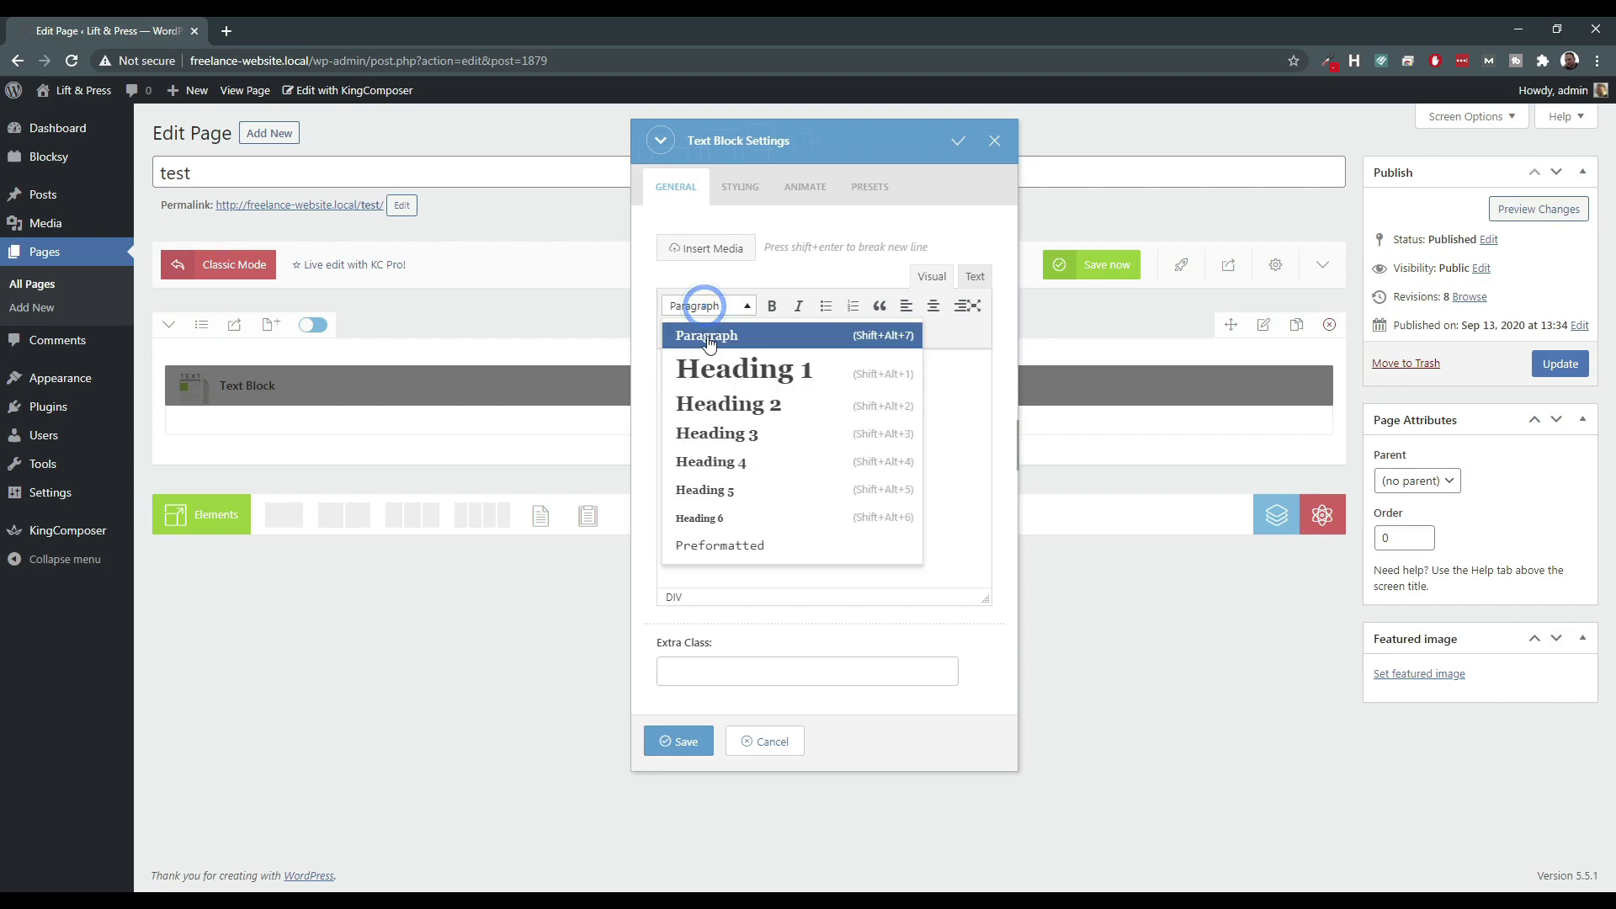
pyautogui.click(706, 374)
pyautogui.click(836, 527)
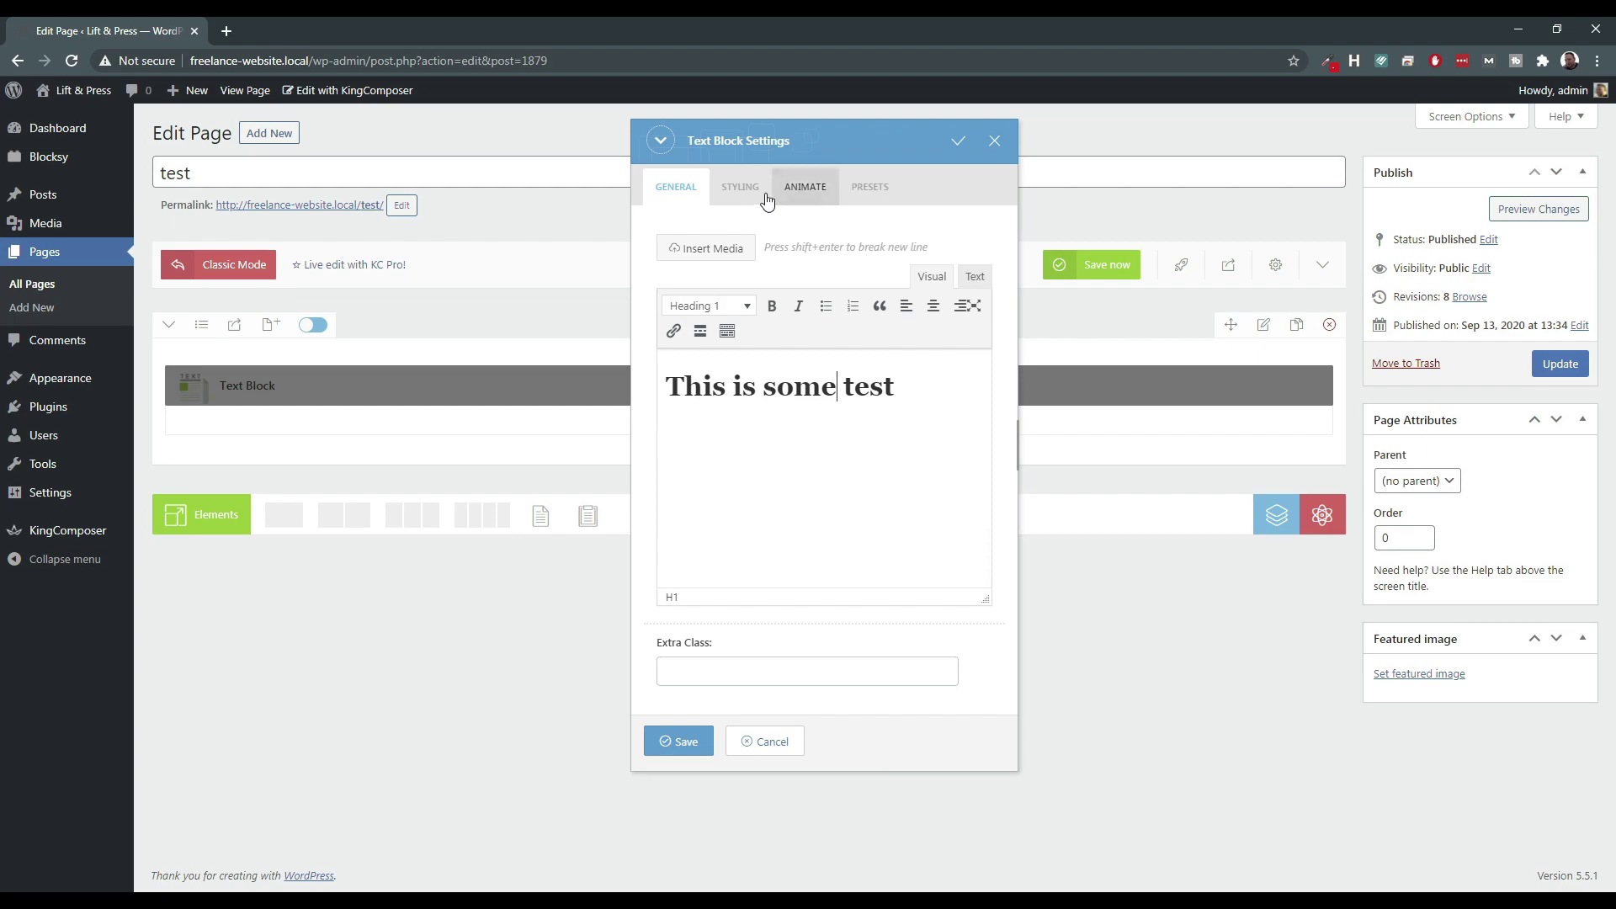
# Look at the Text Block's styling options and set its animation effect to fadeIn.
pyautogui.click(737, 184)
pyautogui.click(810, 190)
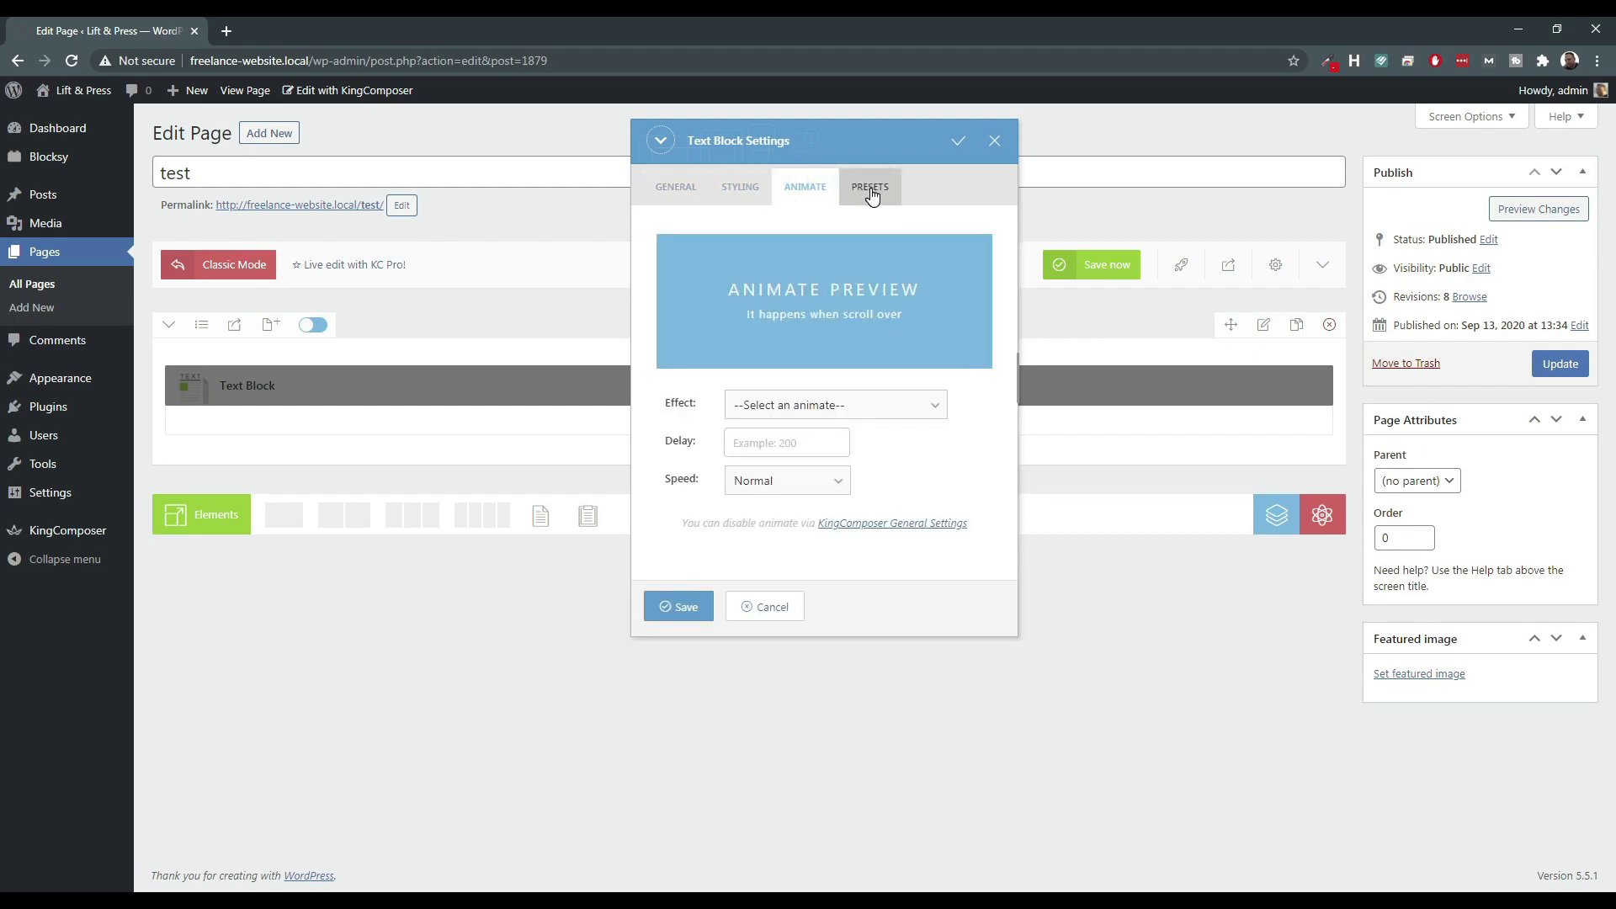
pyautogui.click(785, 411)
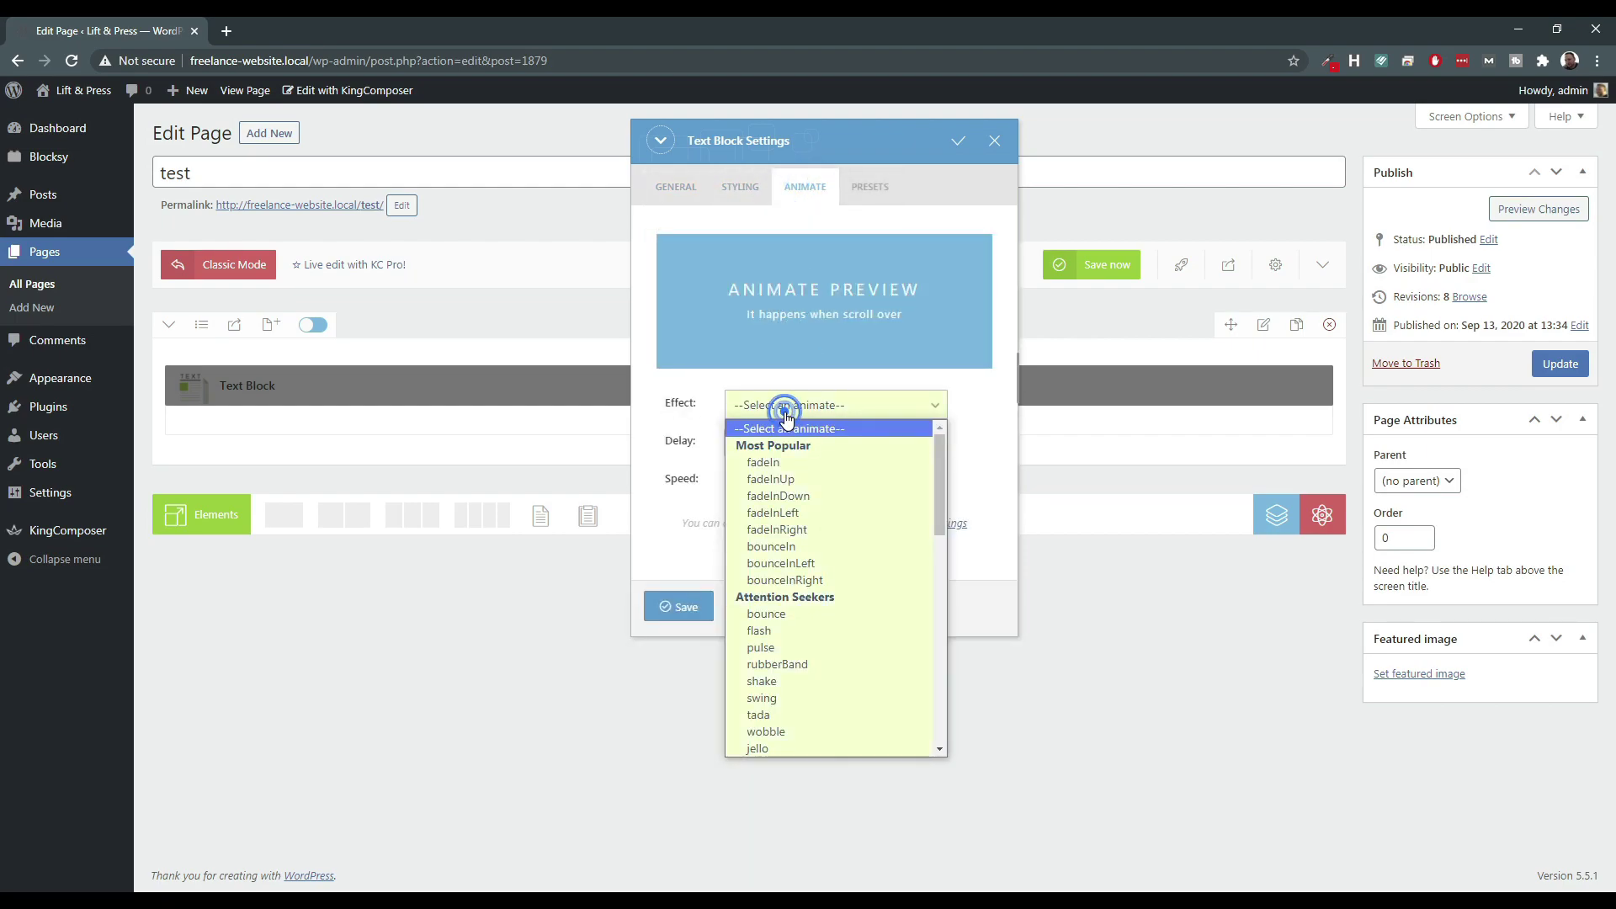
pyautogui.click(771, 463)
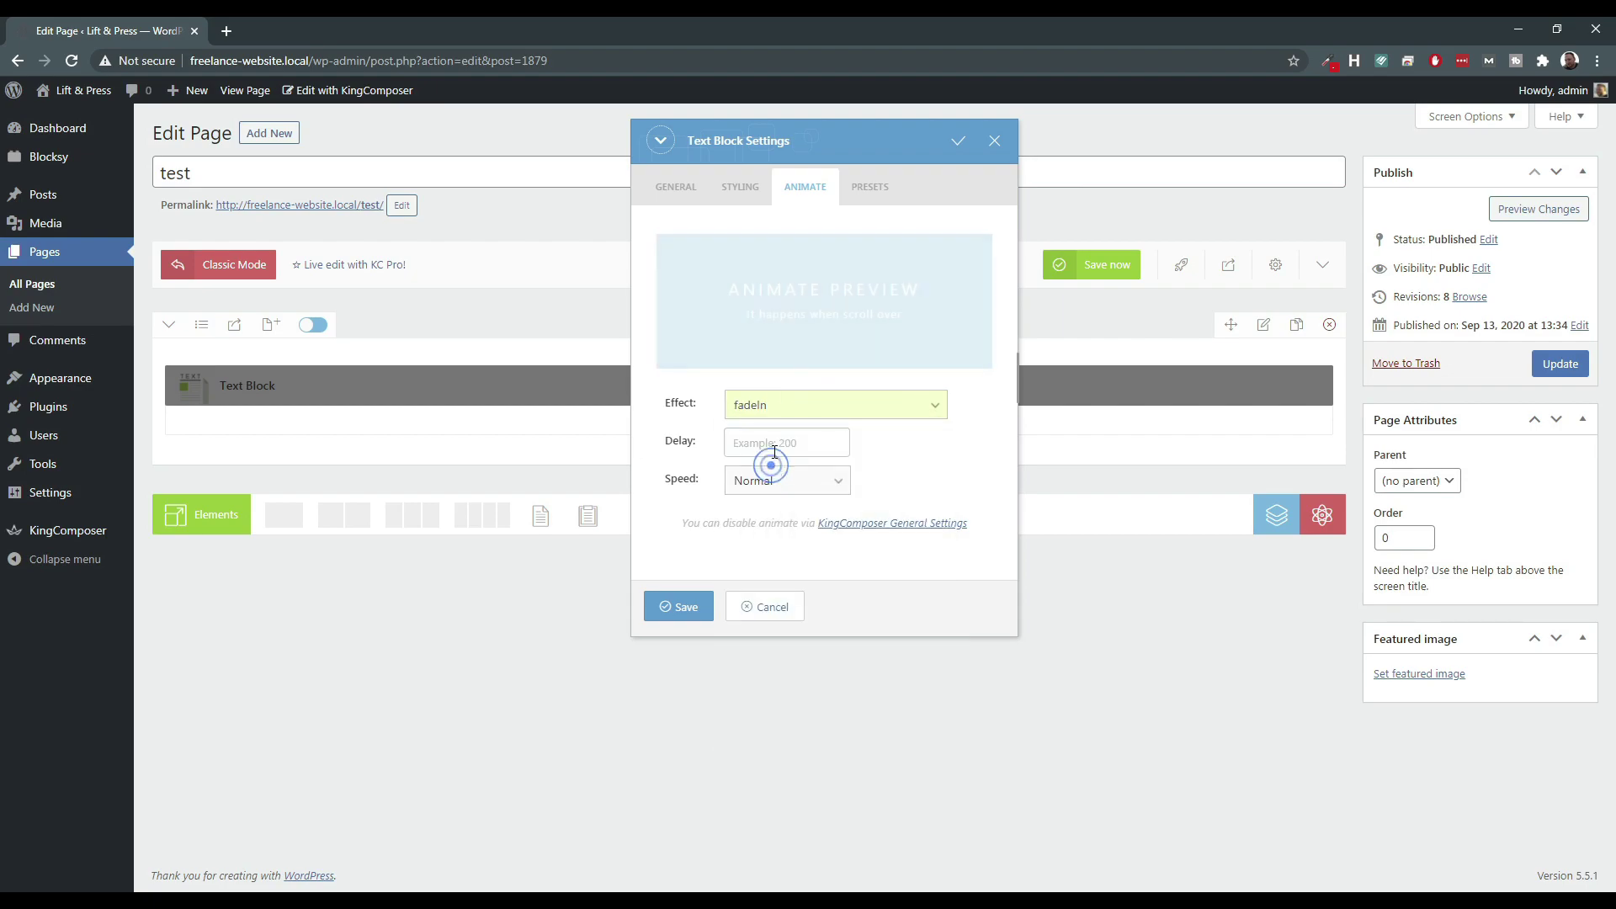
# Preview several animation effects on the text block, including shake, tada and fadeIn.
pyautogui.click(762, 406)
pyautogui.click(782, 623)
pyautogui.click(766, 402)
pyautogui.click(789, 680)
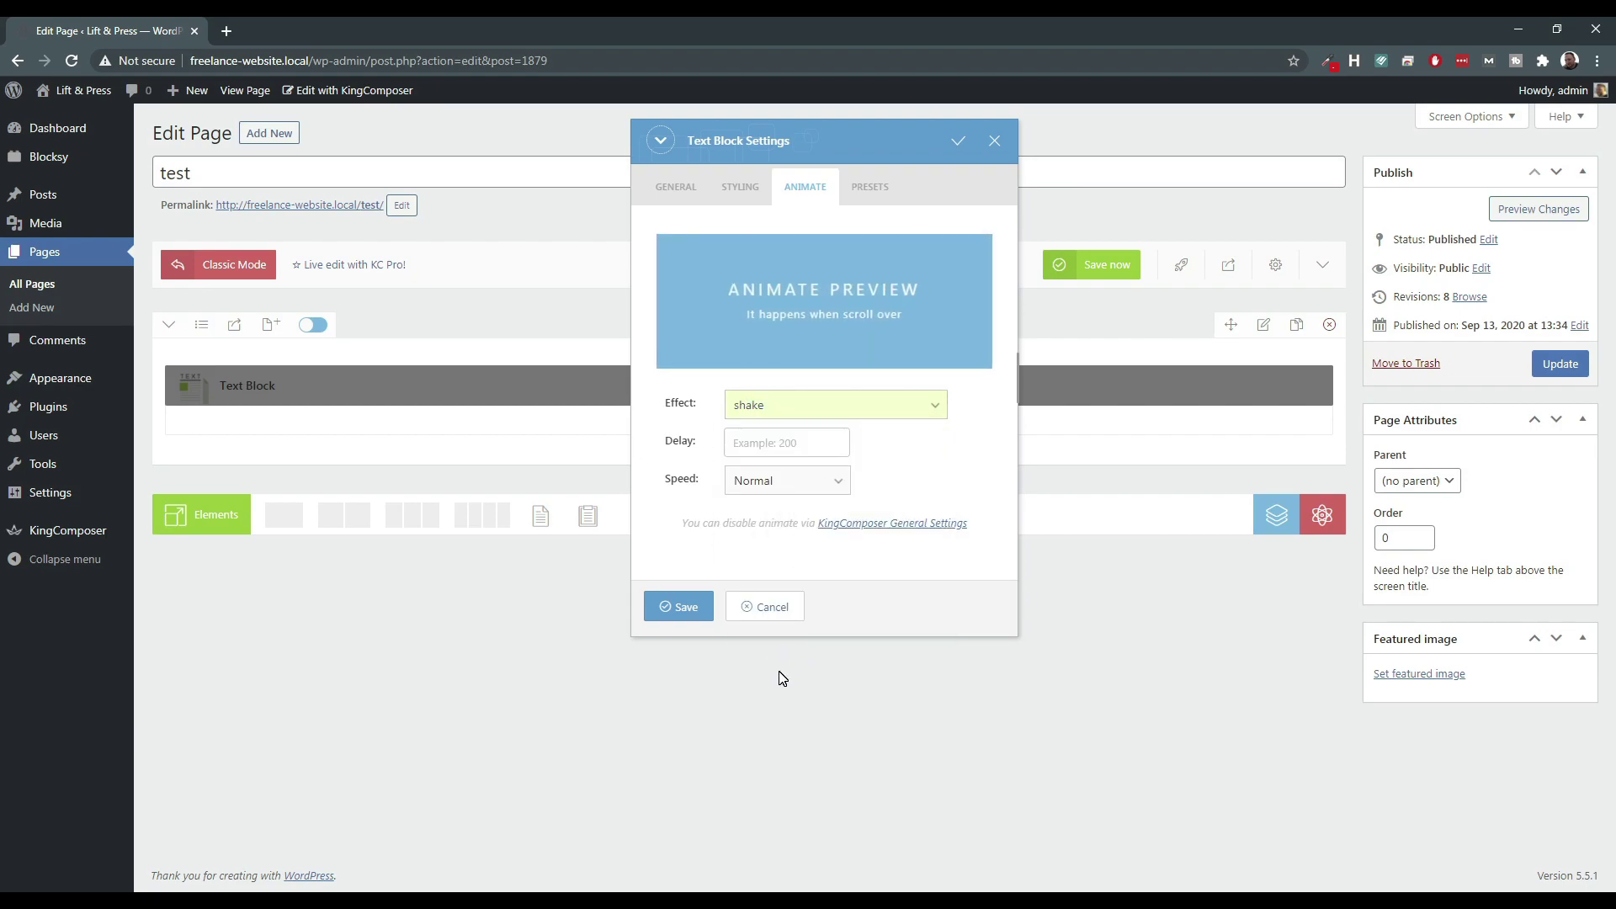
pyautogui.click(761, 404)
pyautogui.click(791, 714)
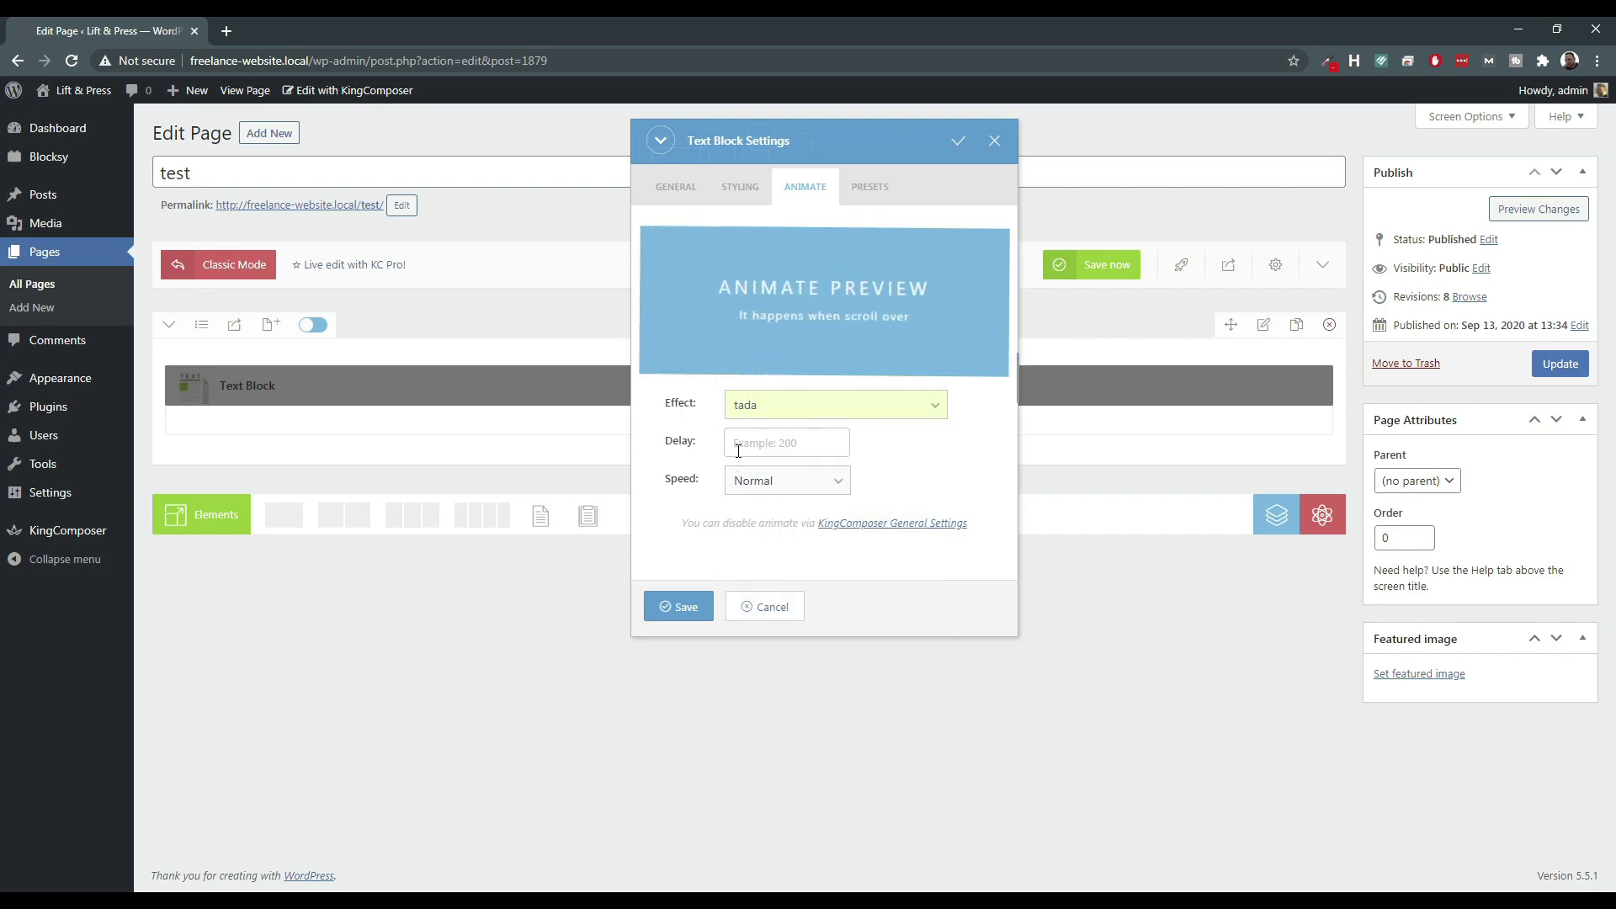
pyautogui.click(761, 404)
pyautogui.click(776, 465)
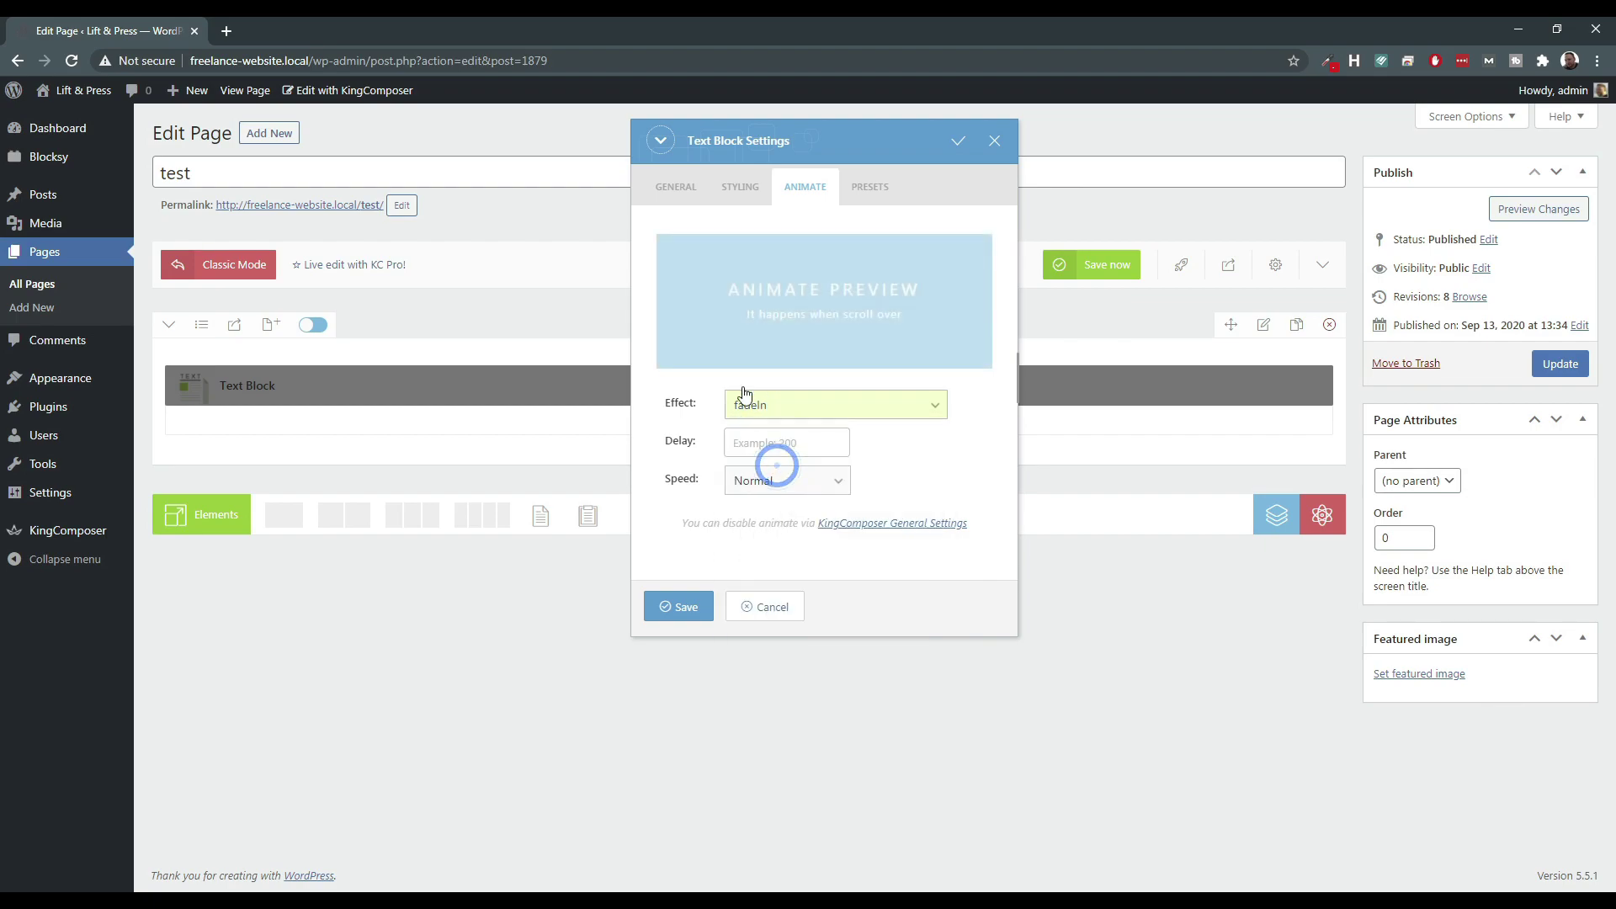
pyautogui.click(752, 402)
pyautogui.click(758, 448)
pyautogui.click(769, 430)
# Return to the text block's general settings by way of its styling options and save the block.
pyautogui.click(748, 194)
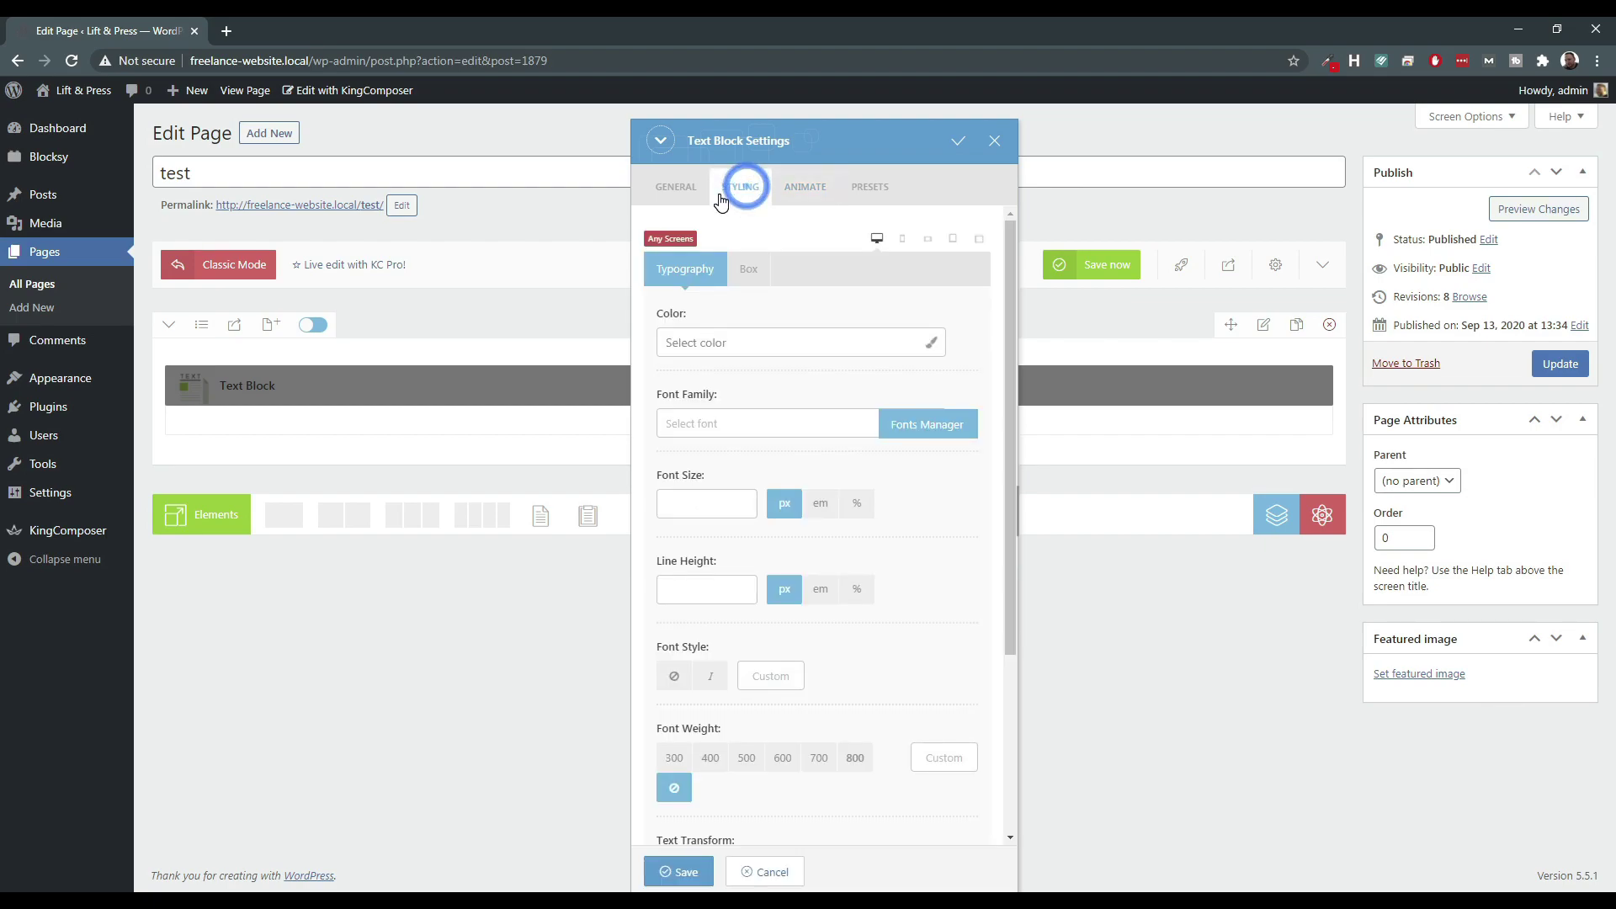
pyautogui.click(674, 190)
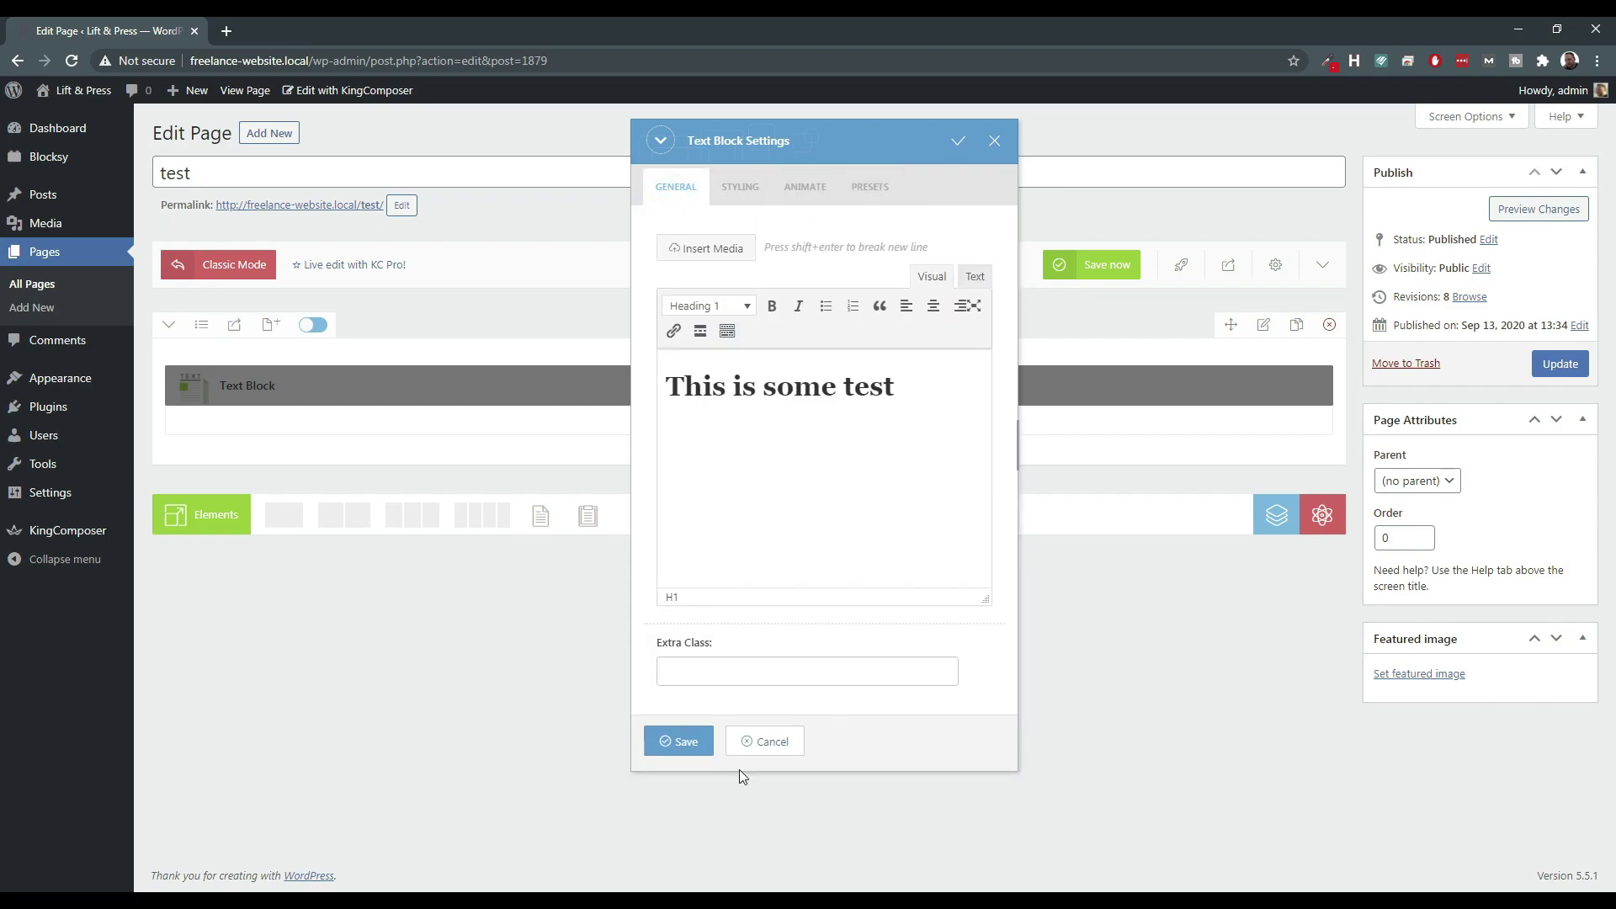
pyautogui.click(684, 741)
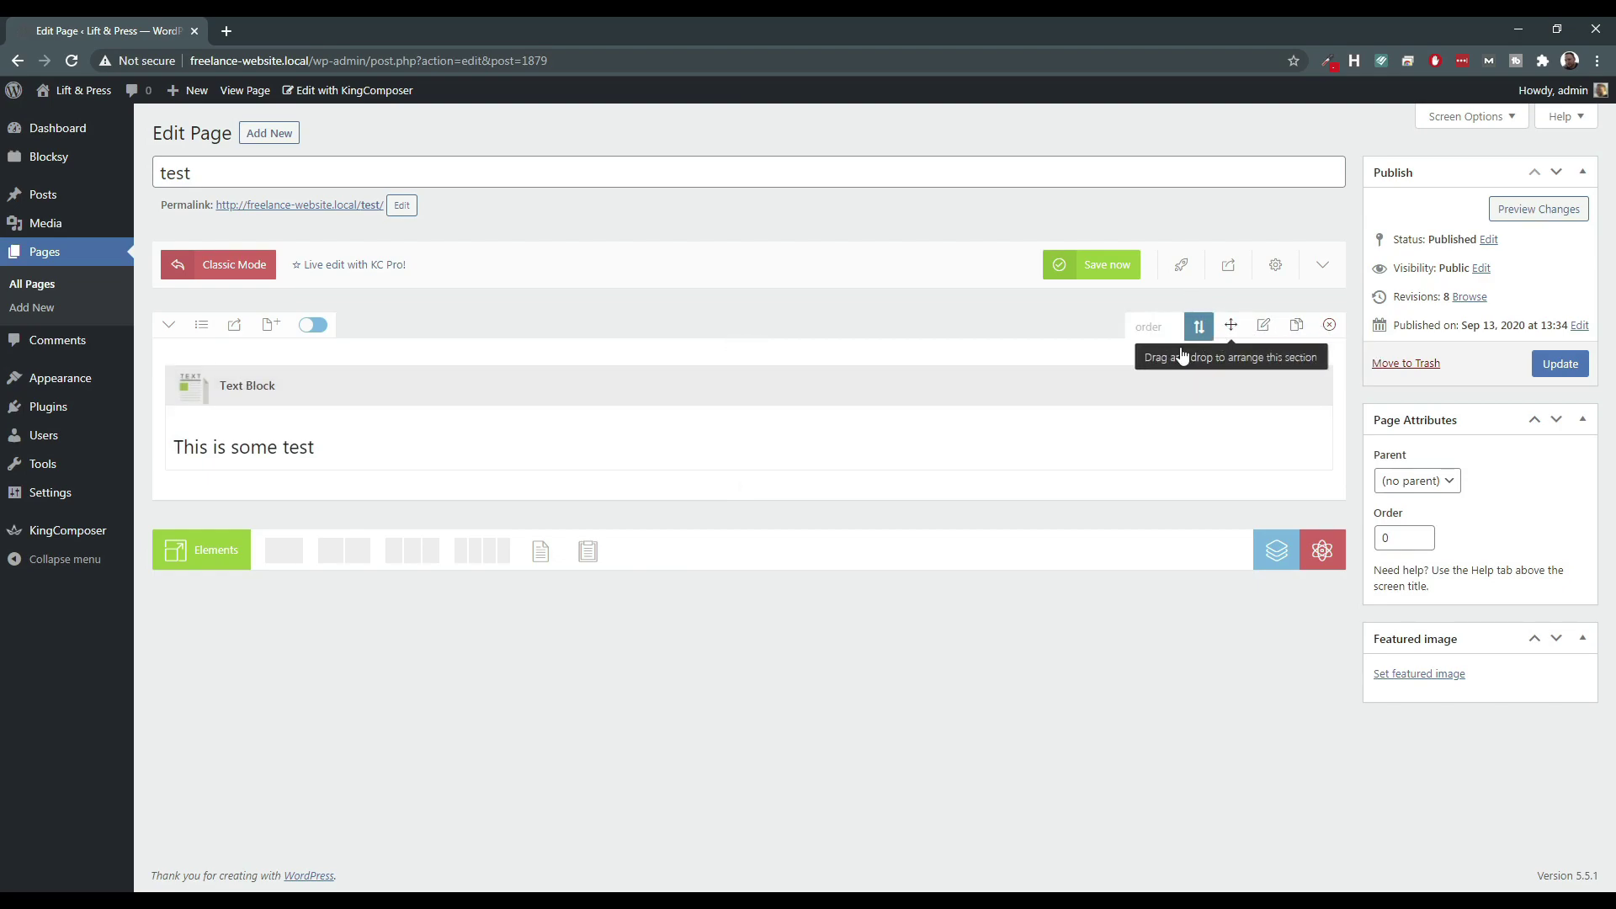
# Open the element library from the text block's column and examine the Blog Posts, Content, Medias, Socials, Widgets and Clipboard categories.
pyautogui.moveTo(909, 390)
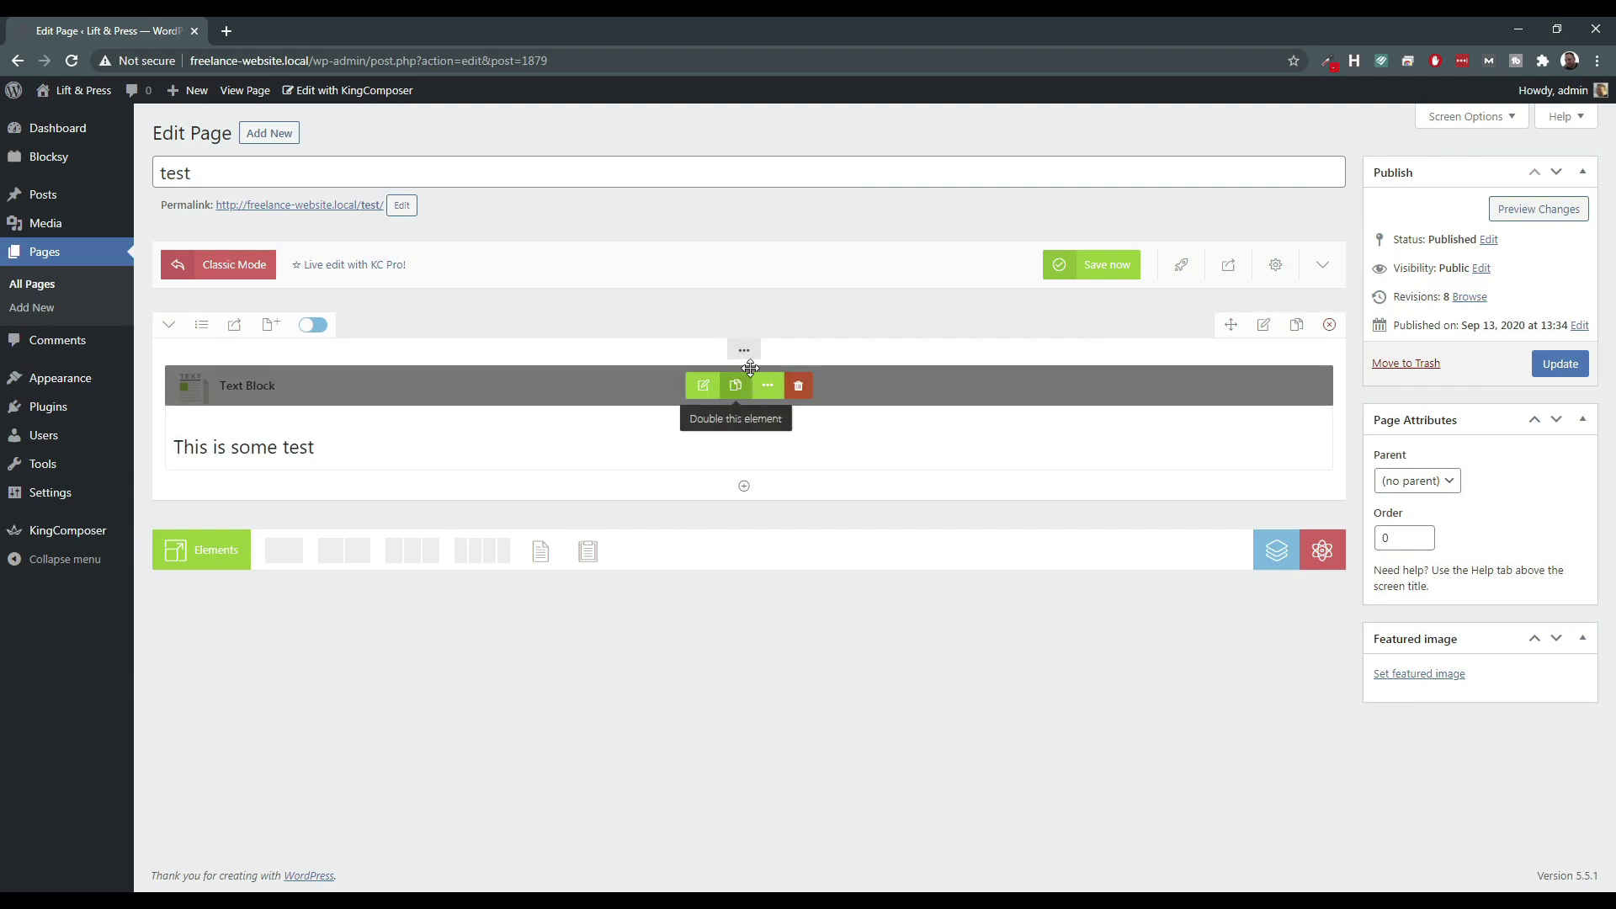
pyautogui.moveTo(747, 349)
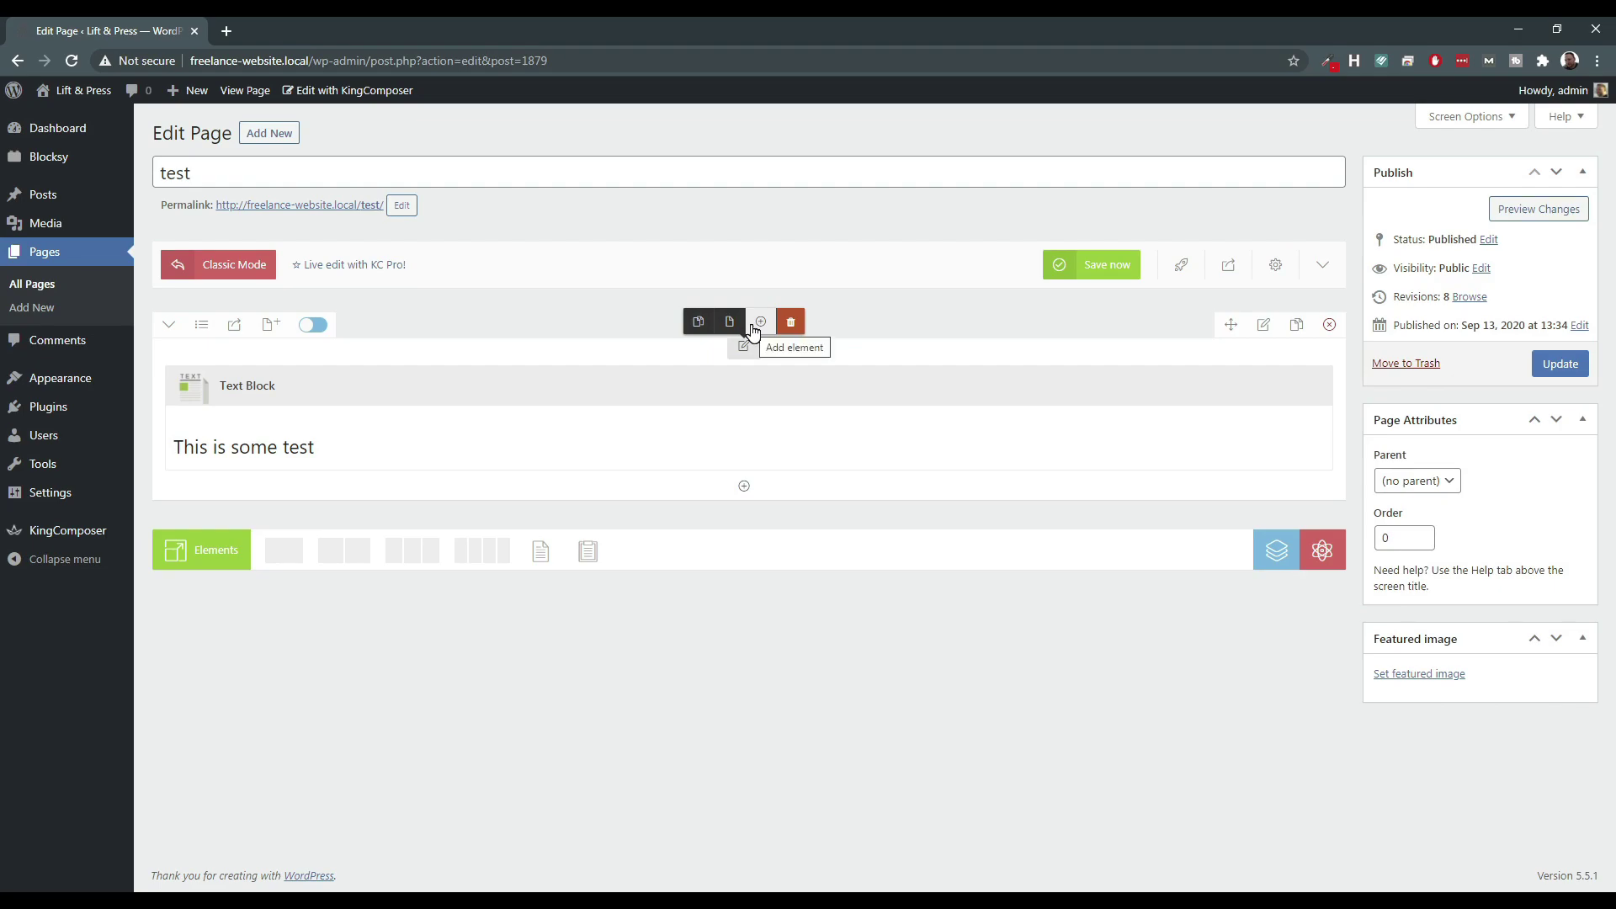
pyautogui.click(754, 329)
pyautogui.scroll(-1, 732, 352)
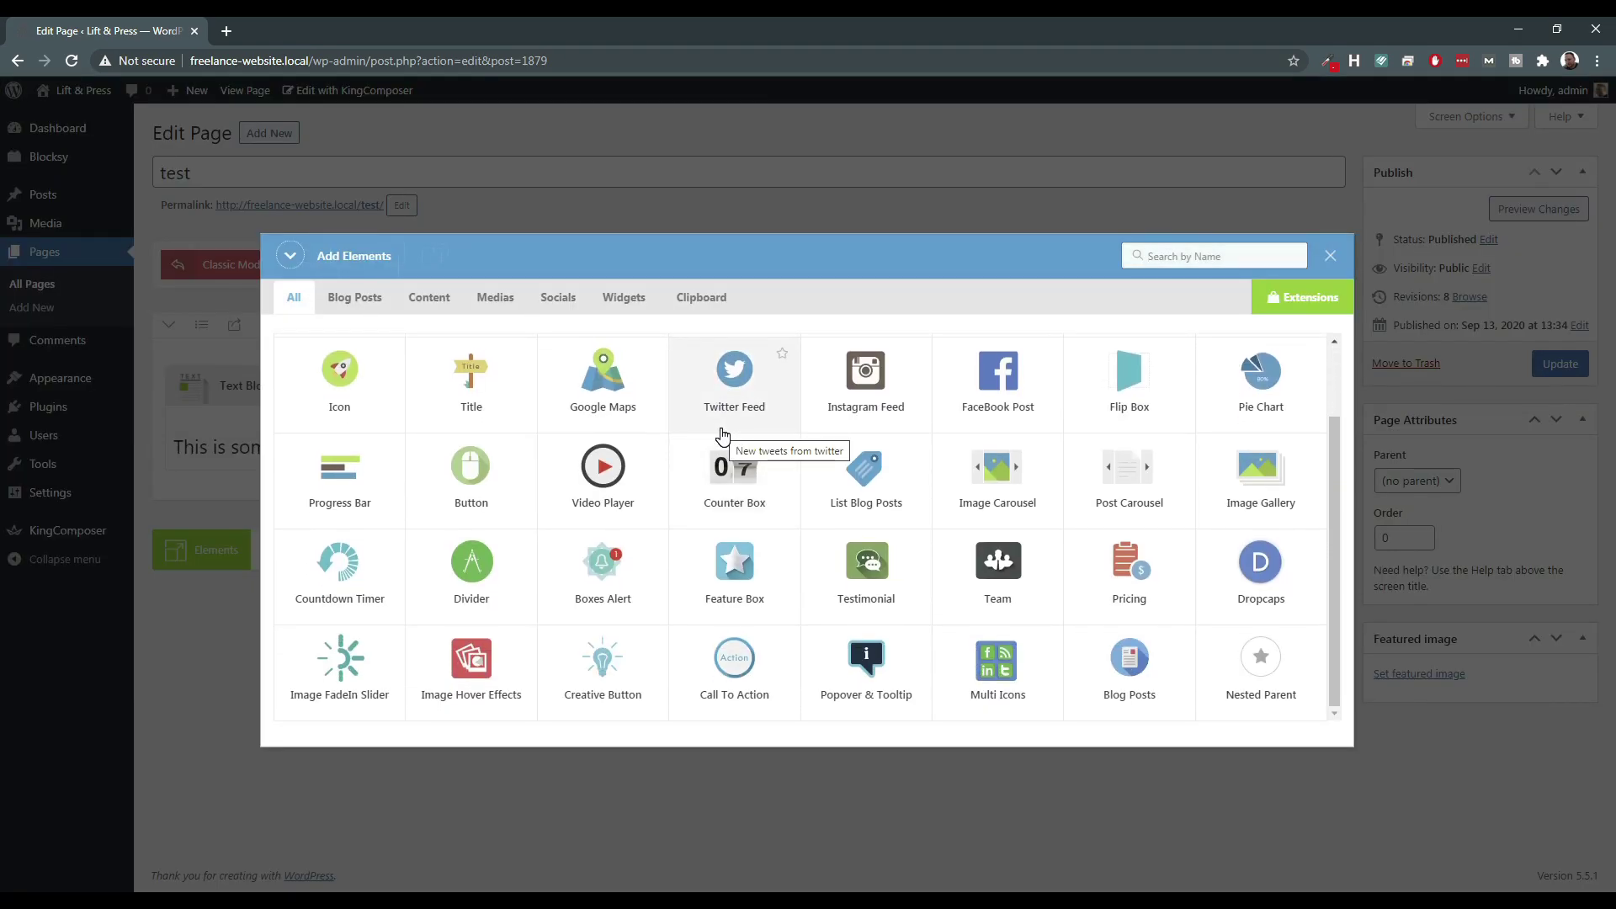
pyautogui.scroll(1, 389, 564)
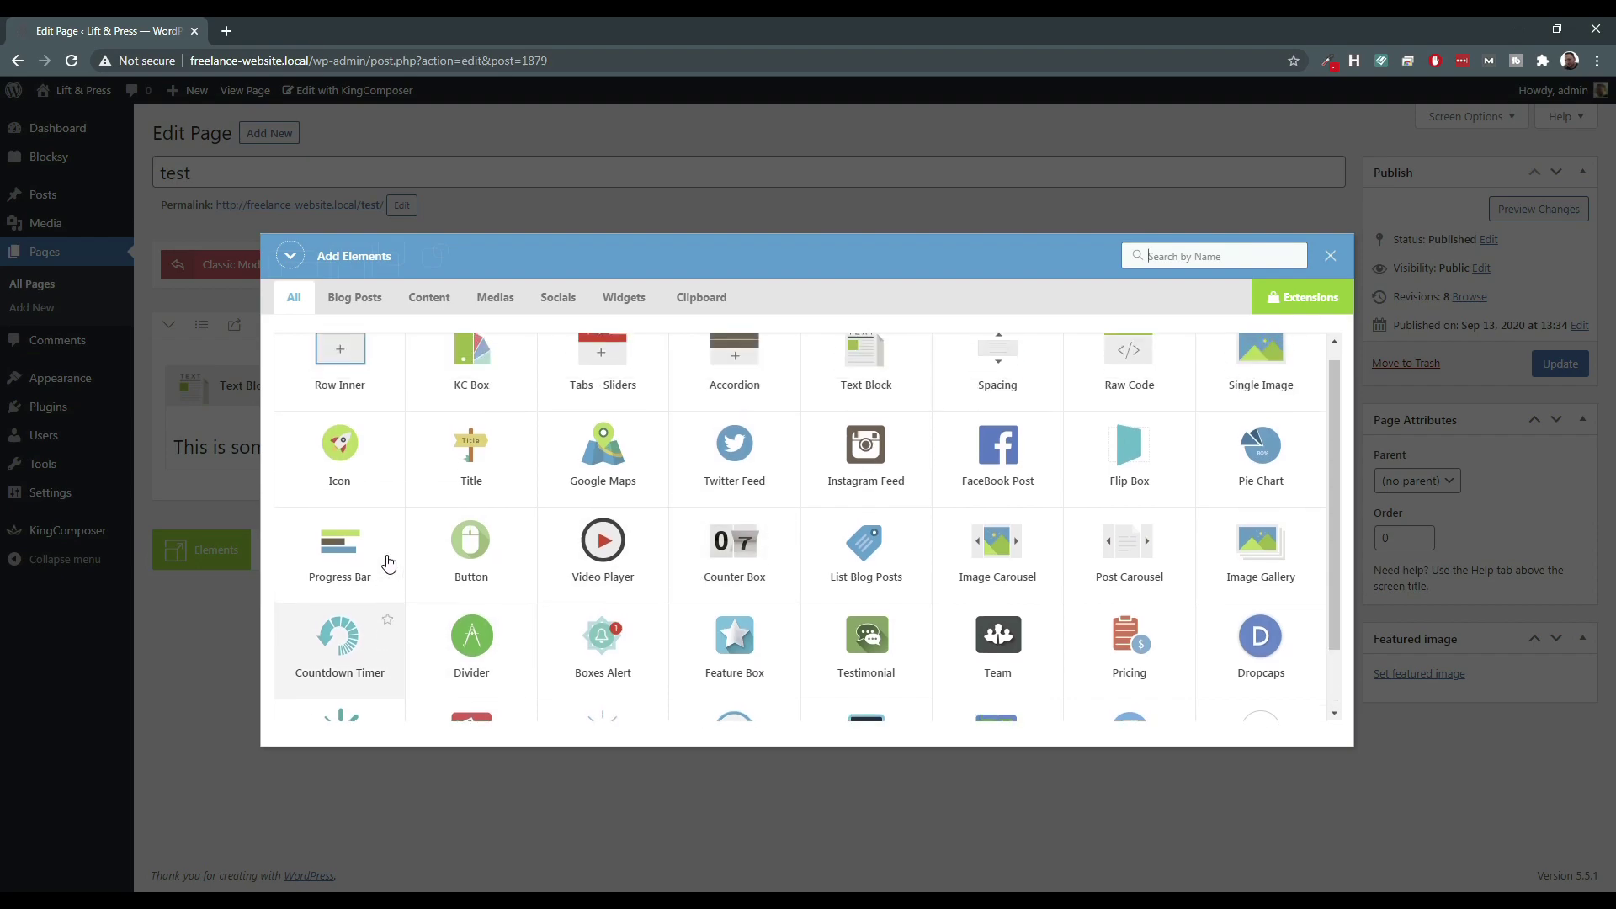
pyautogui.click(349, 305)
pyautogui.click(426, 304)
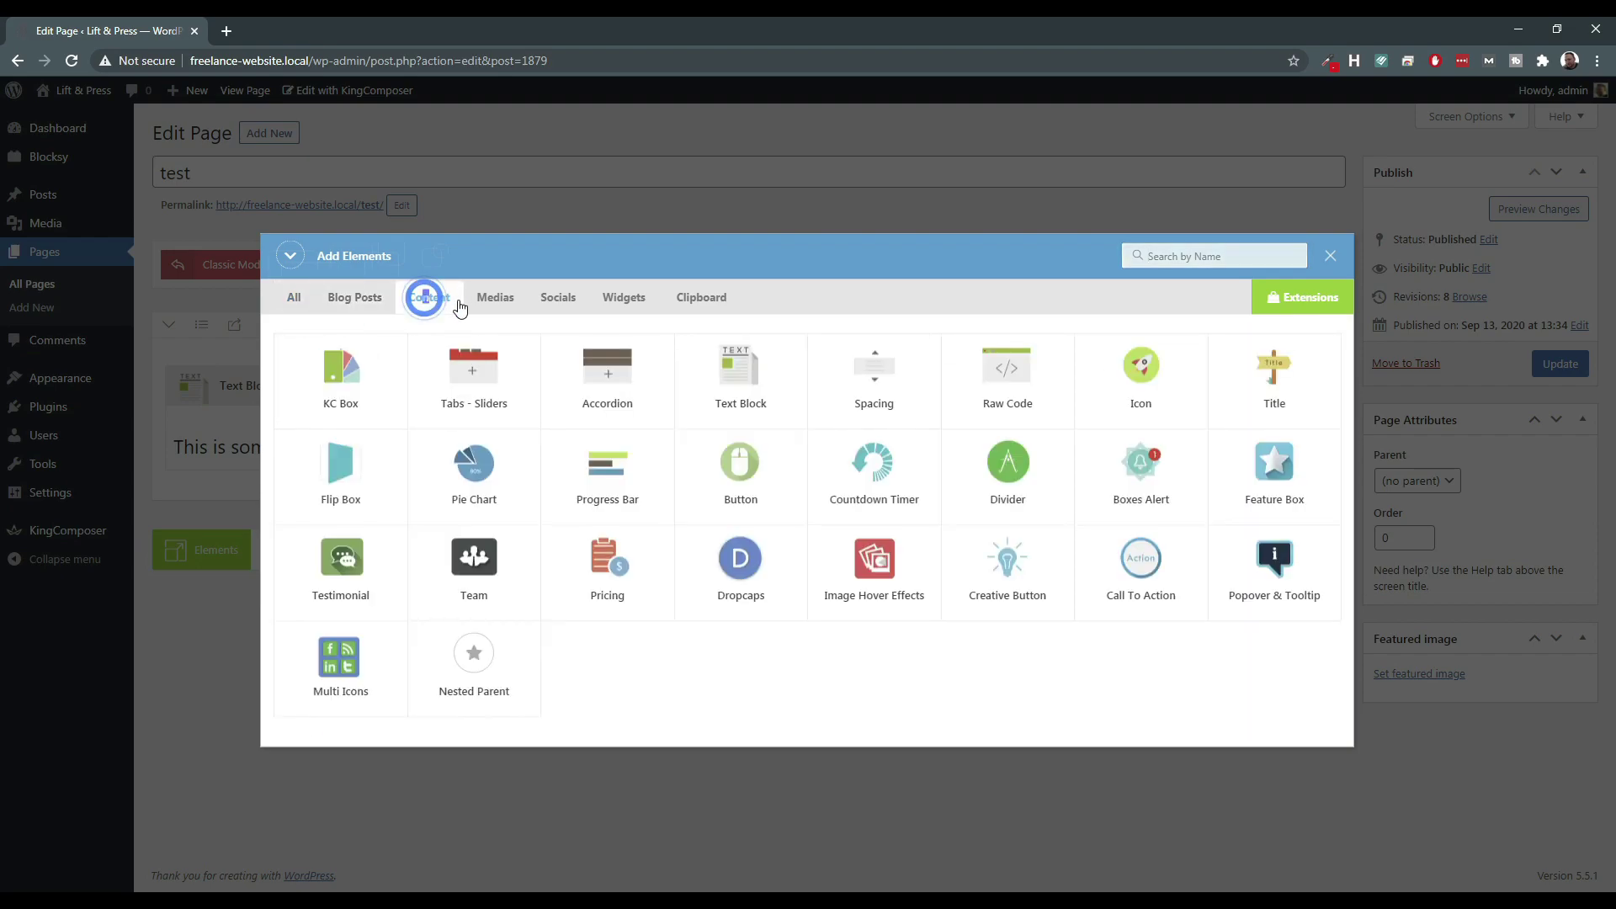
pyautogui.click(493, 305)
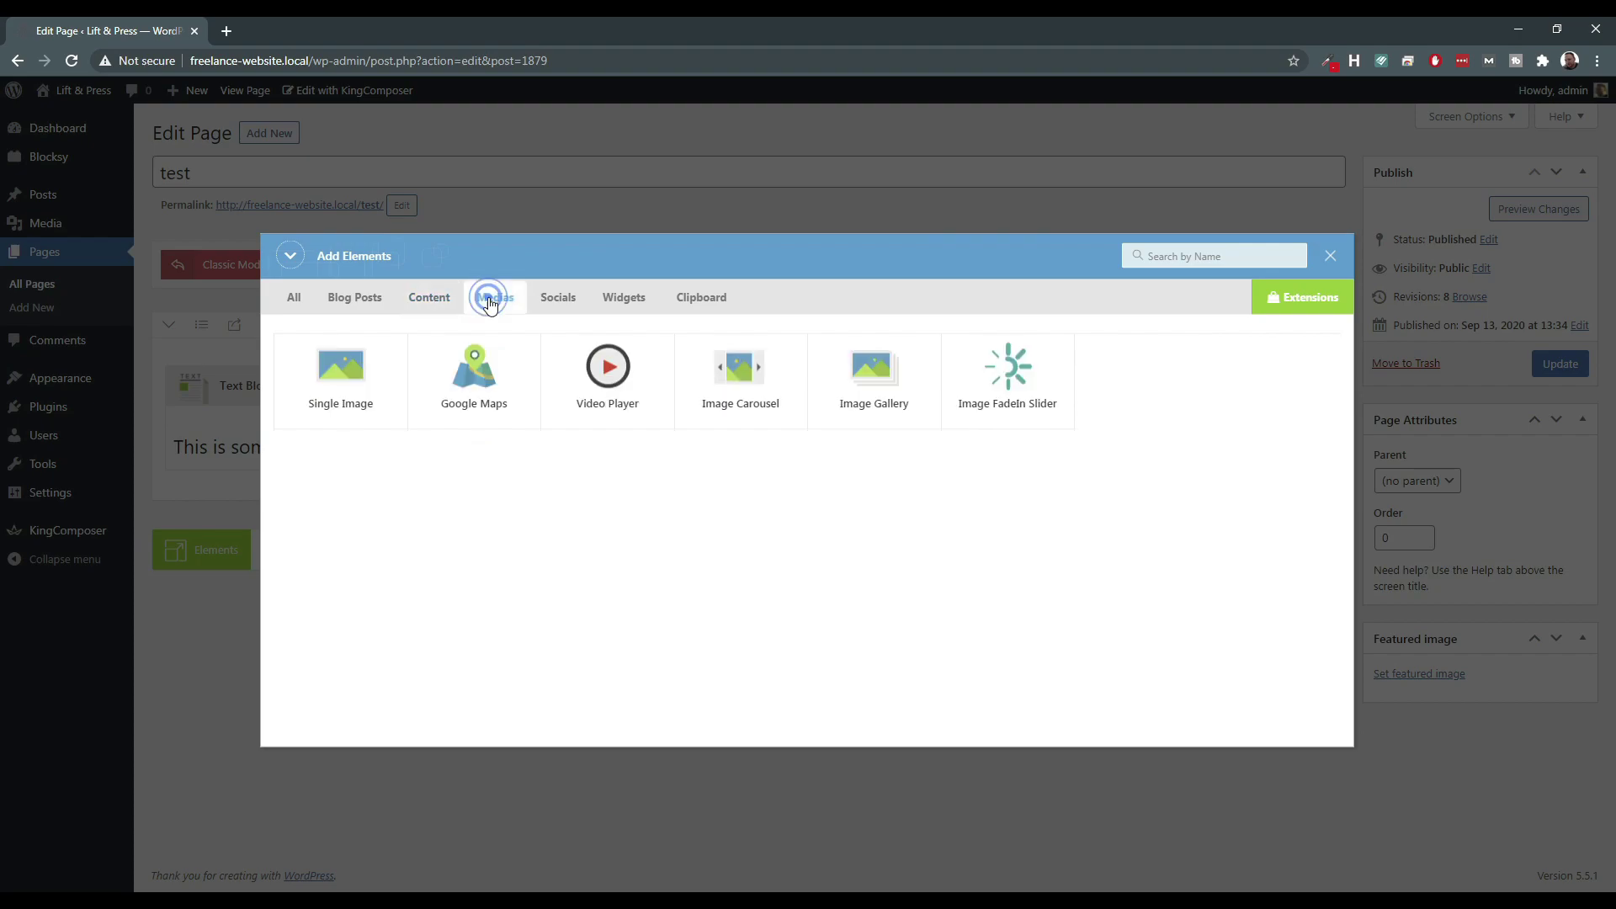
pyautogui.click(554, 305)
pyautogui.click(621, 305)
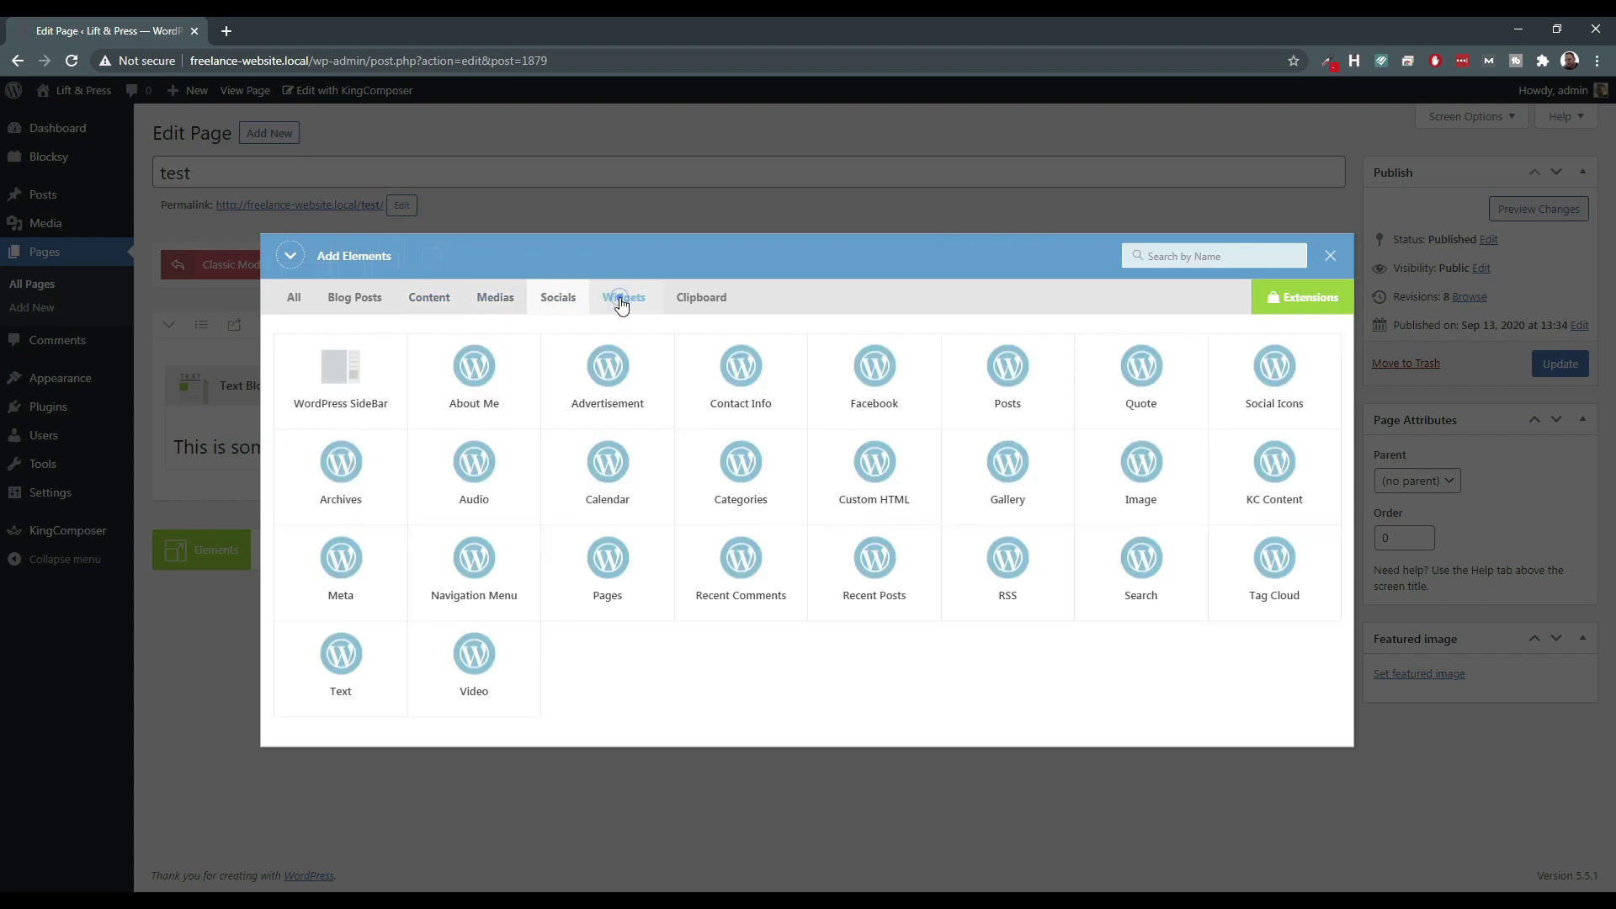
pyautogui.click(699, 303)
pyautogui.click(347, 305)
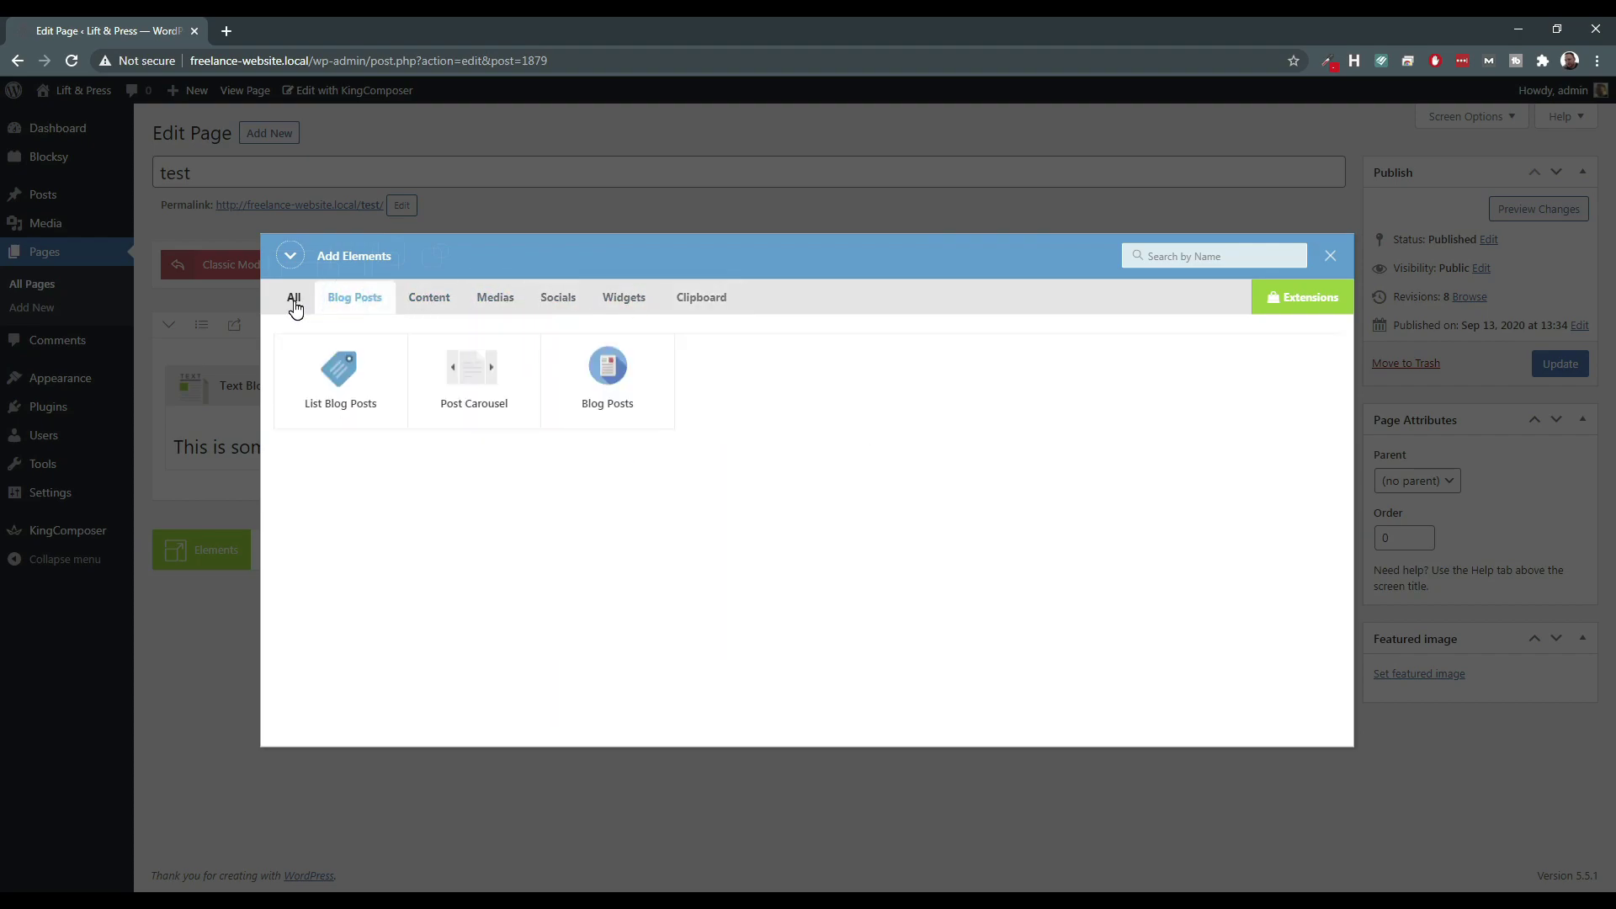
pyautogui.click(296, 302)
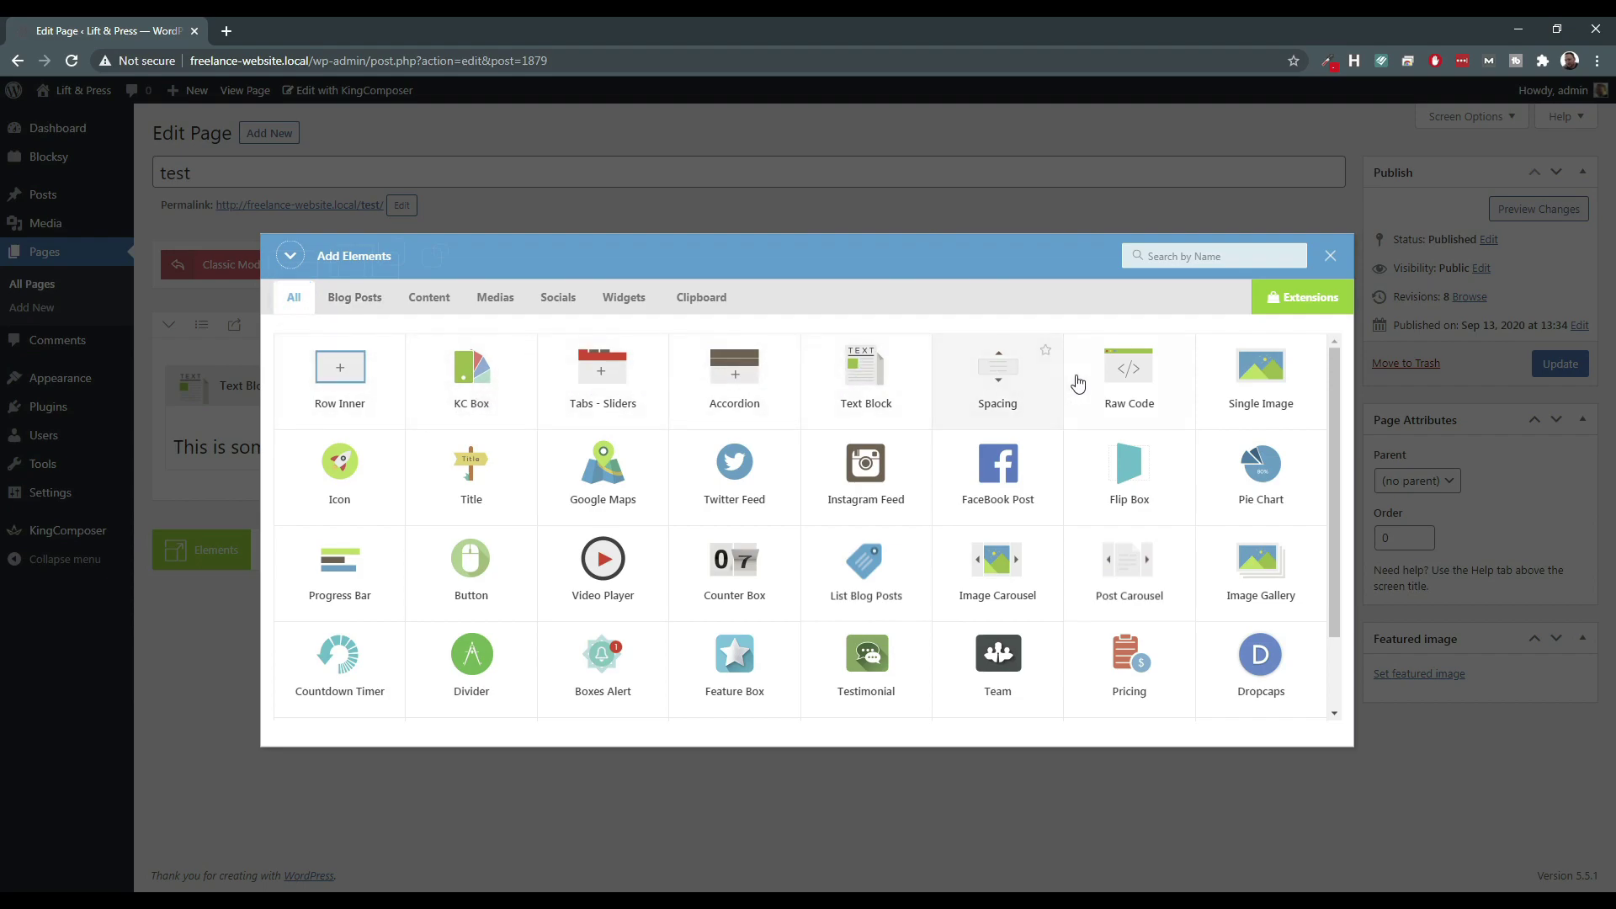
# Add a Flip Box element with its front icon shown and save its settings.
pyautogui.scroll(-1, 1276, 517)
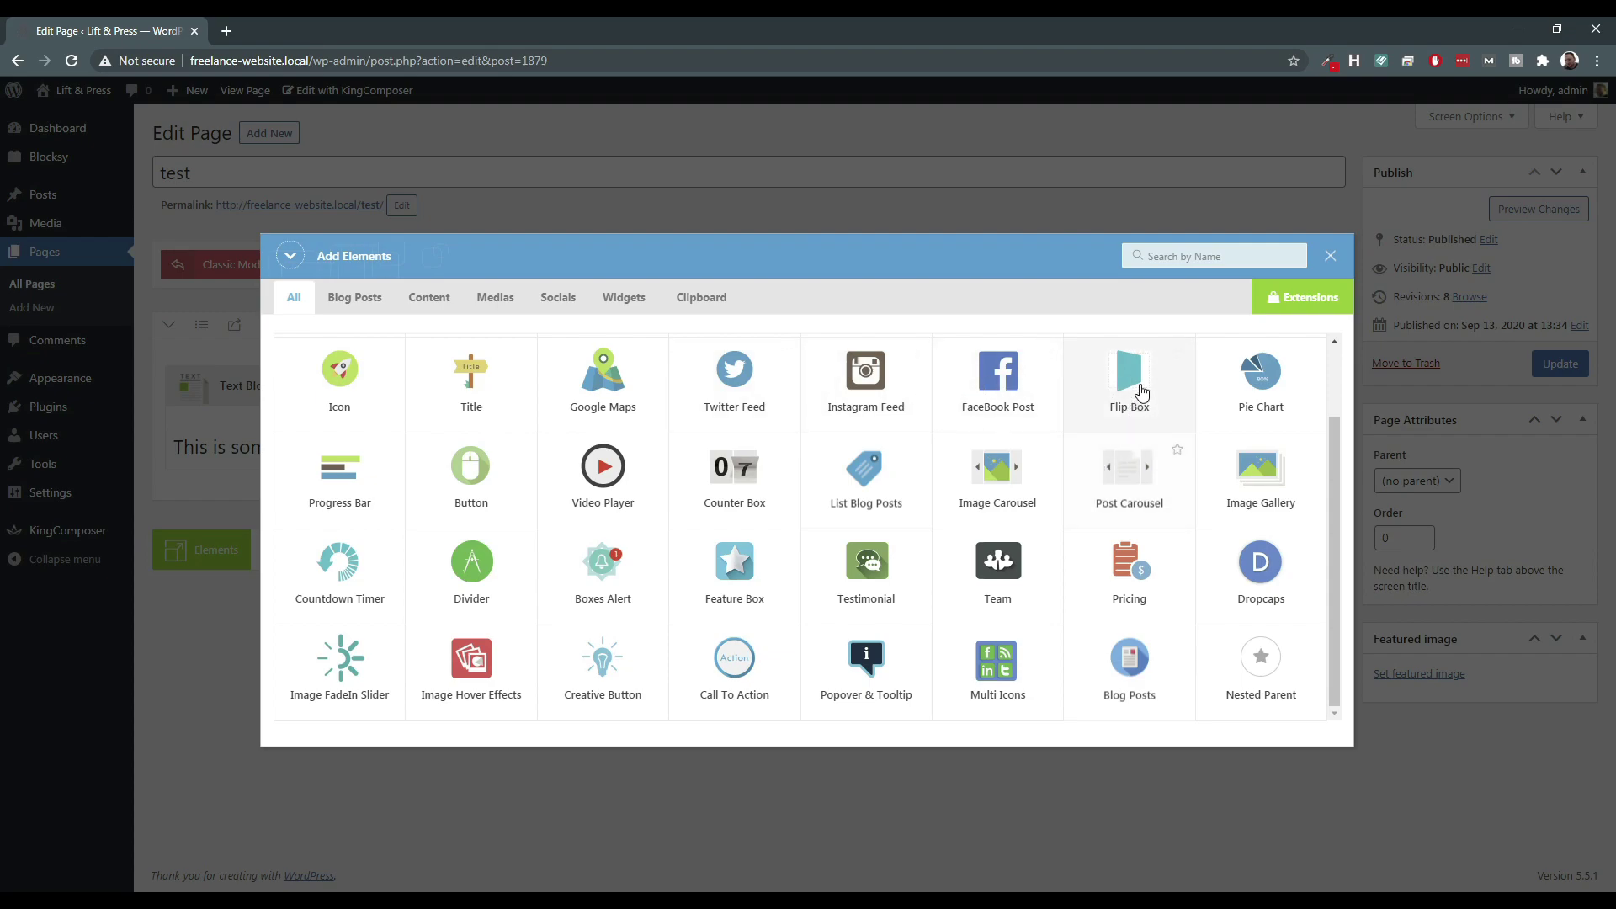
pyautogui.click(1116, 375)
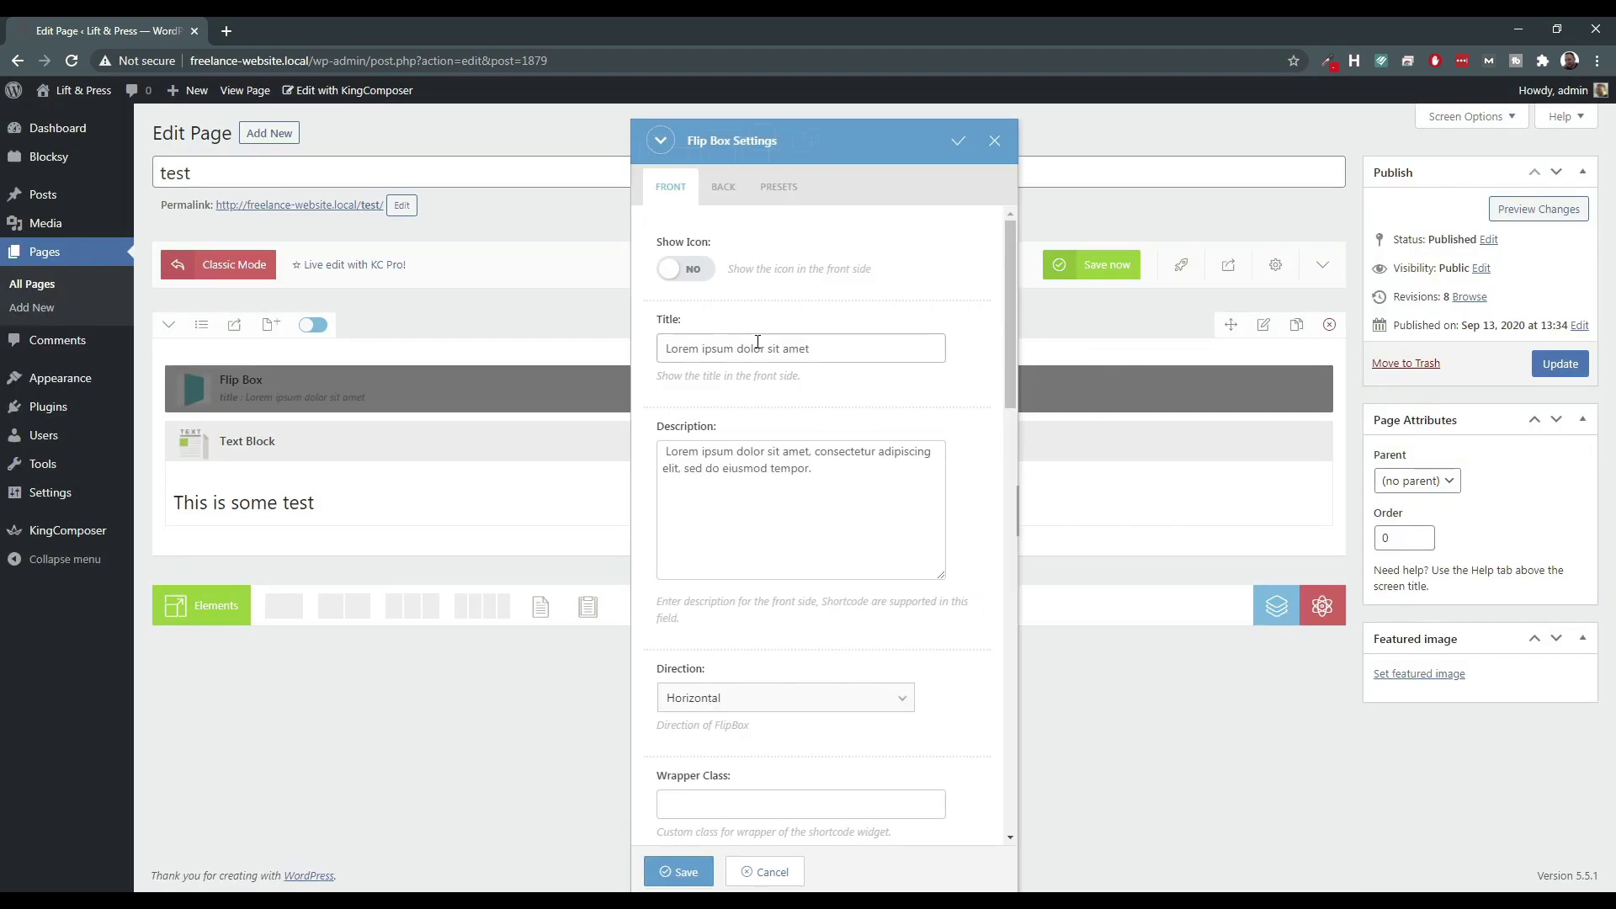
pyautogui.click(687, 269)
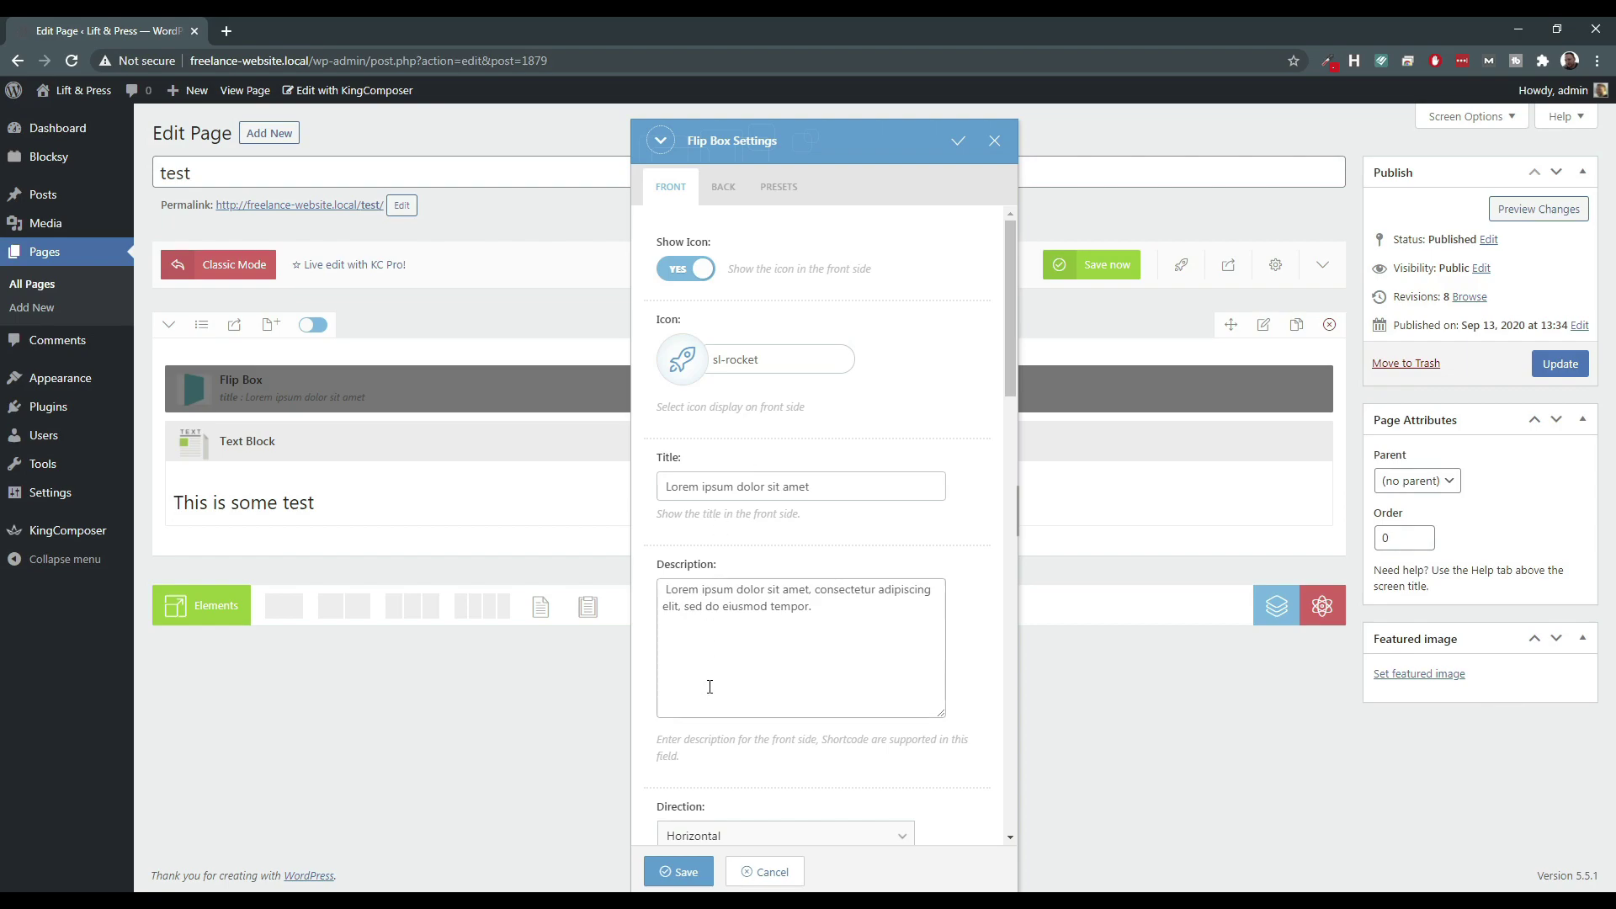
pyautogui.click(678, 880)
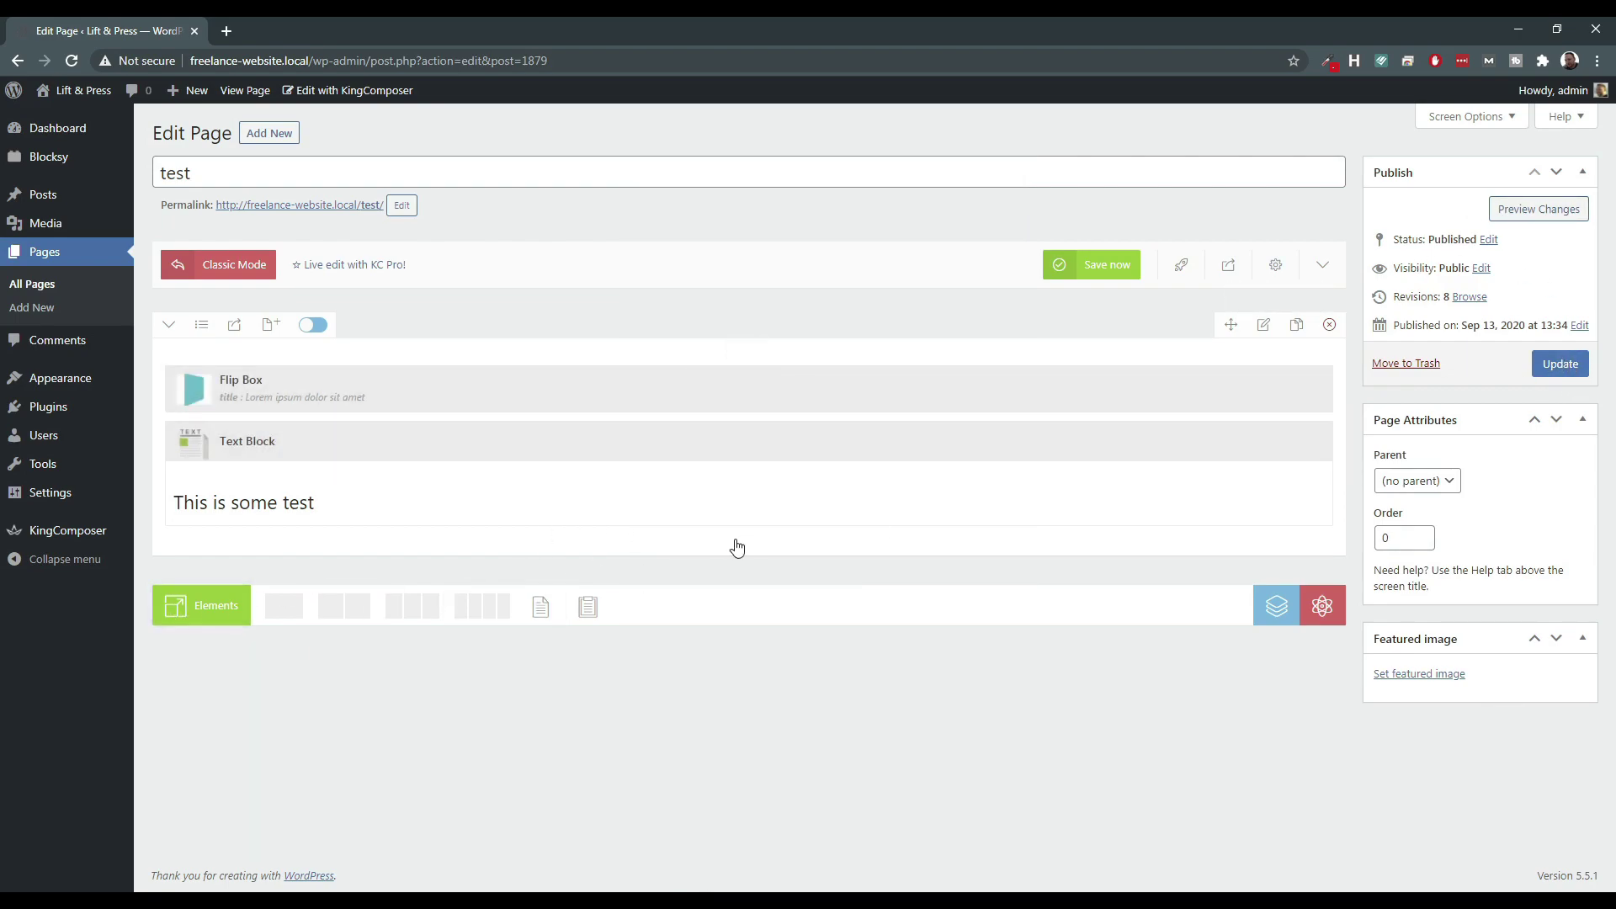
# Update the test page and preview its changes in the browser.
pyautogui.click(1560, 363)
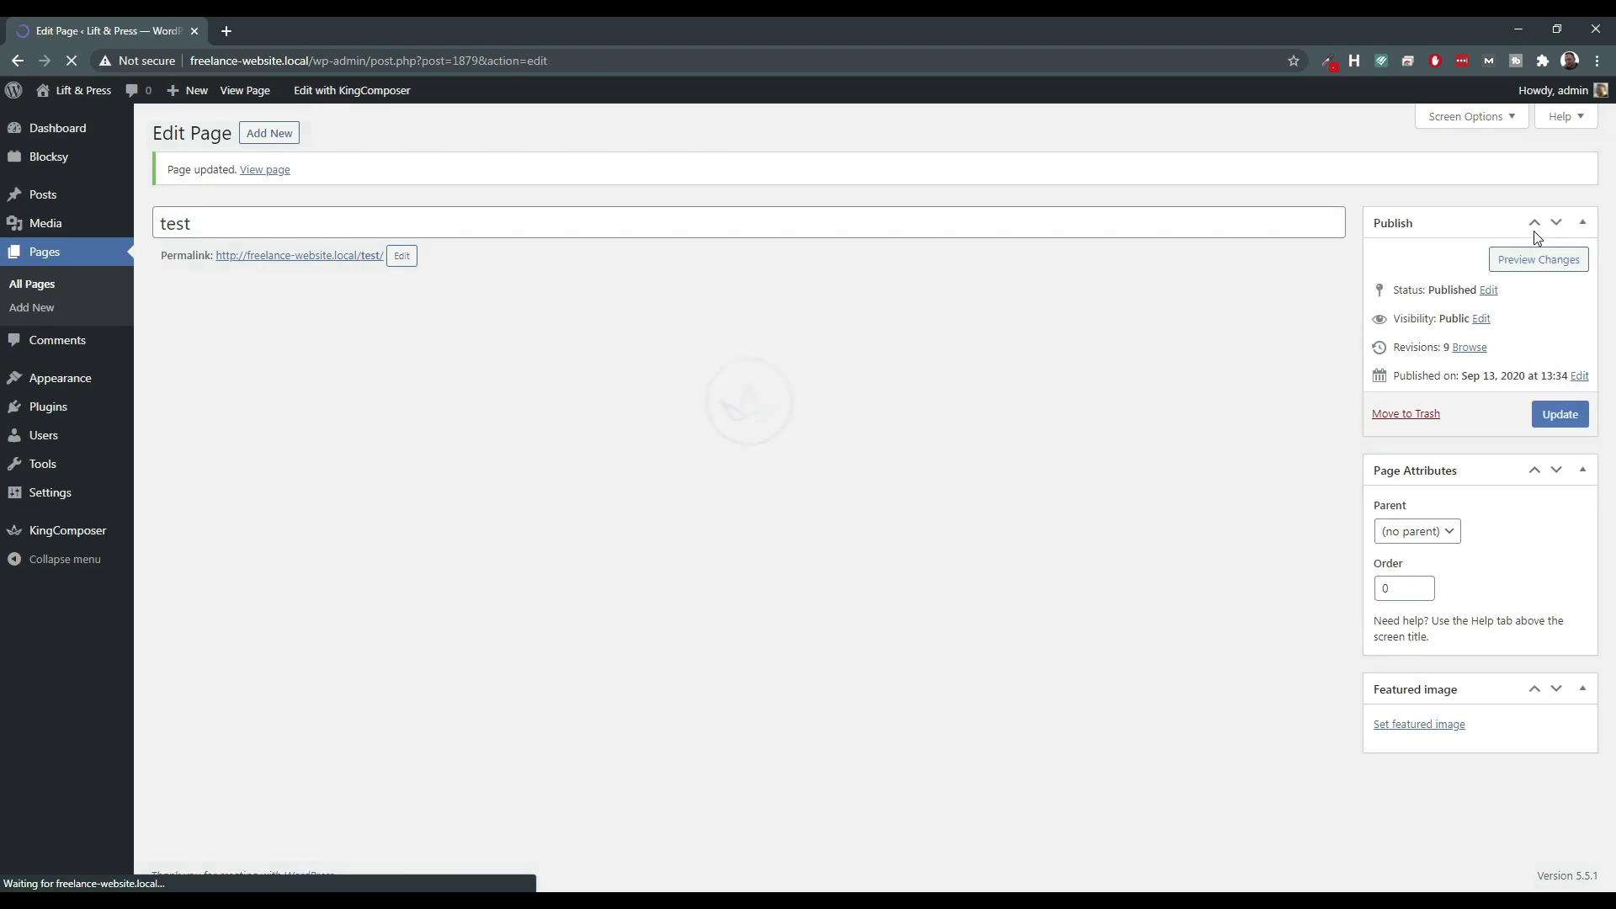
pyautogui.click(1530, 263)
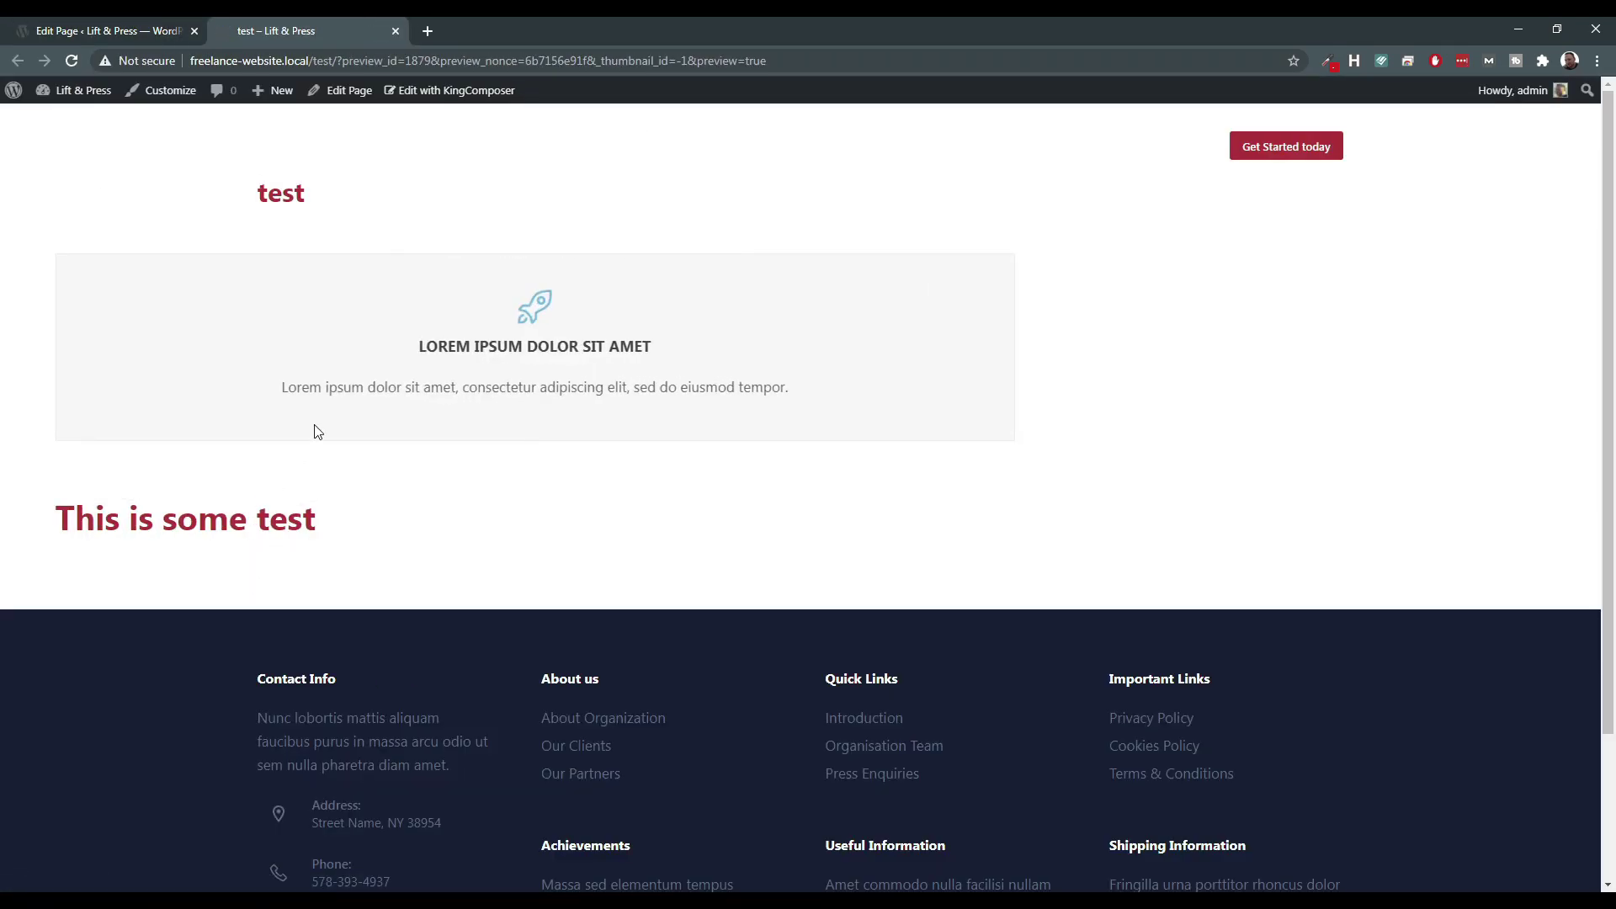
# Return to the page editor and open the KC Pro live editing information.
pyautogui.hotkey('ctrl', 'shift', 'Tab')
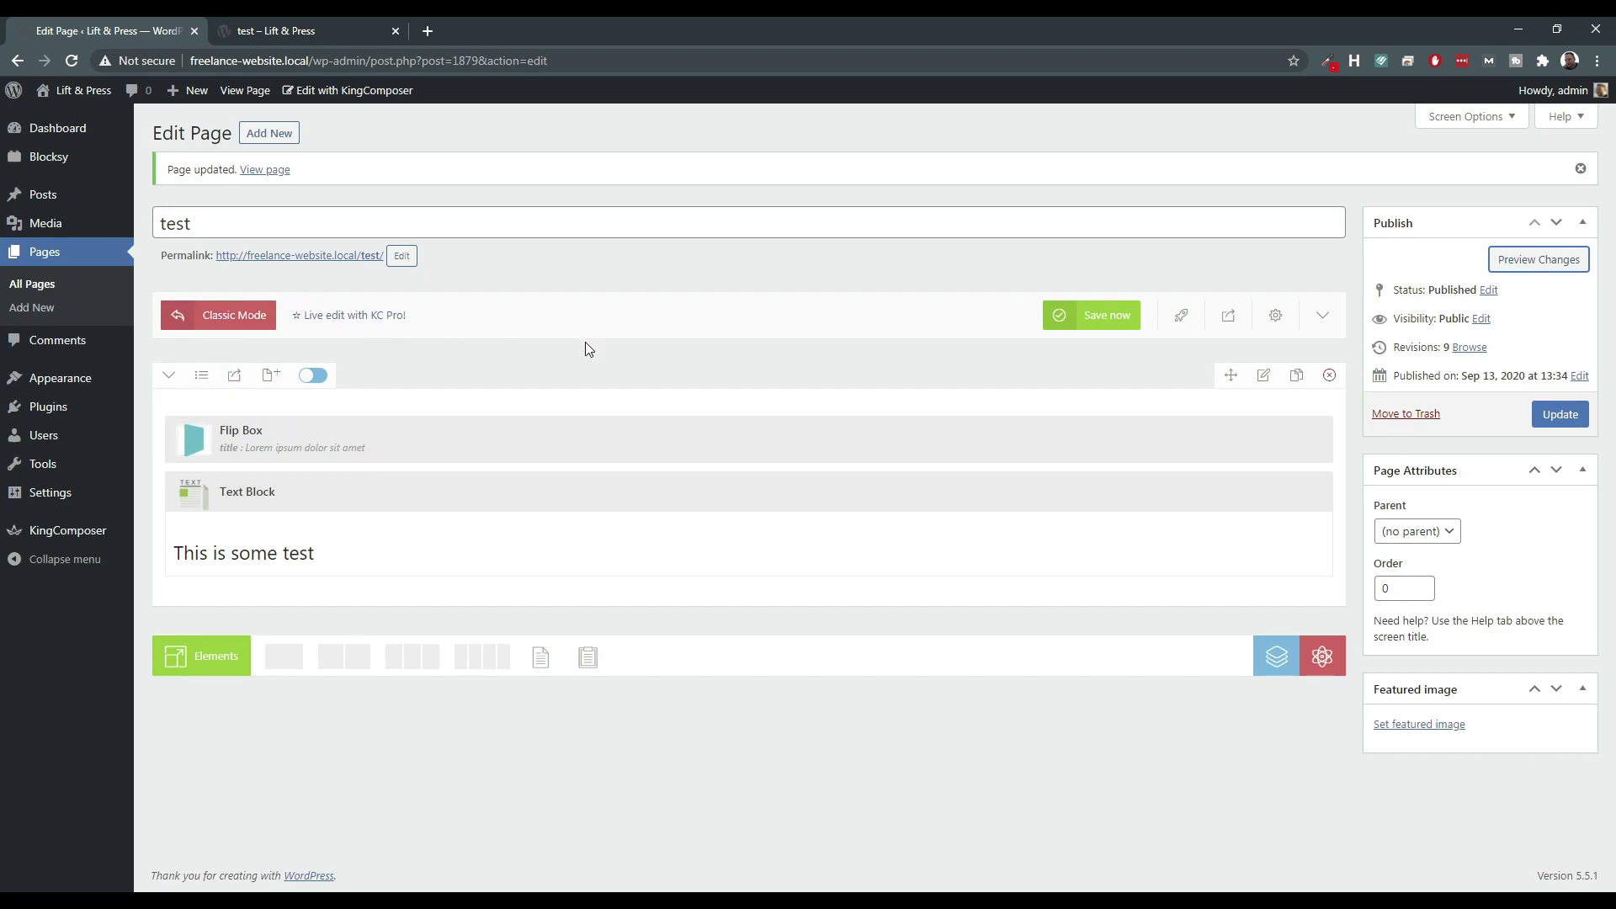
pyautogui.click(342, 318)
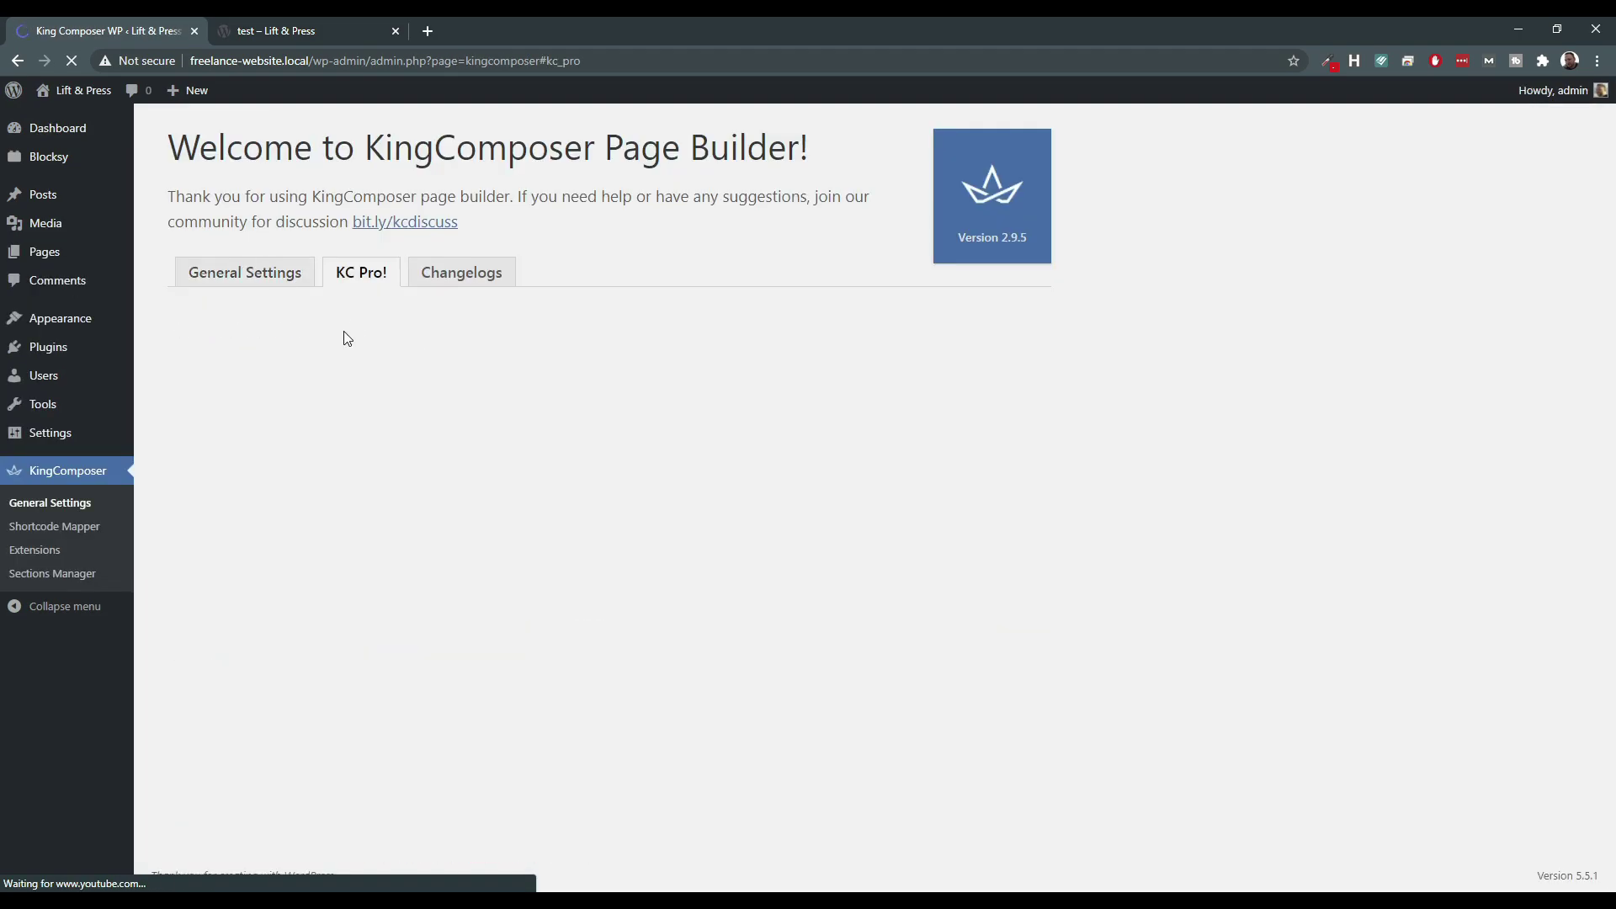
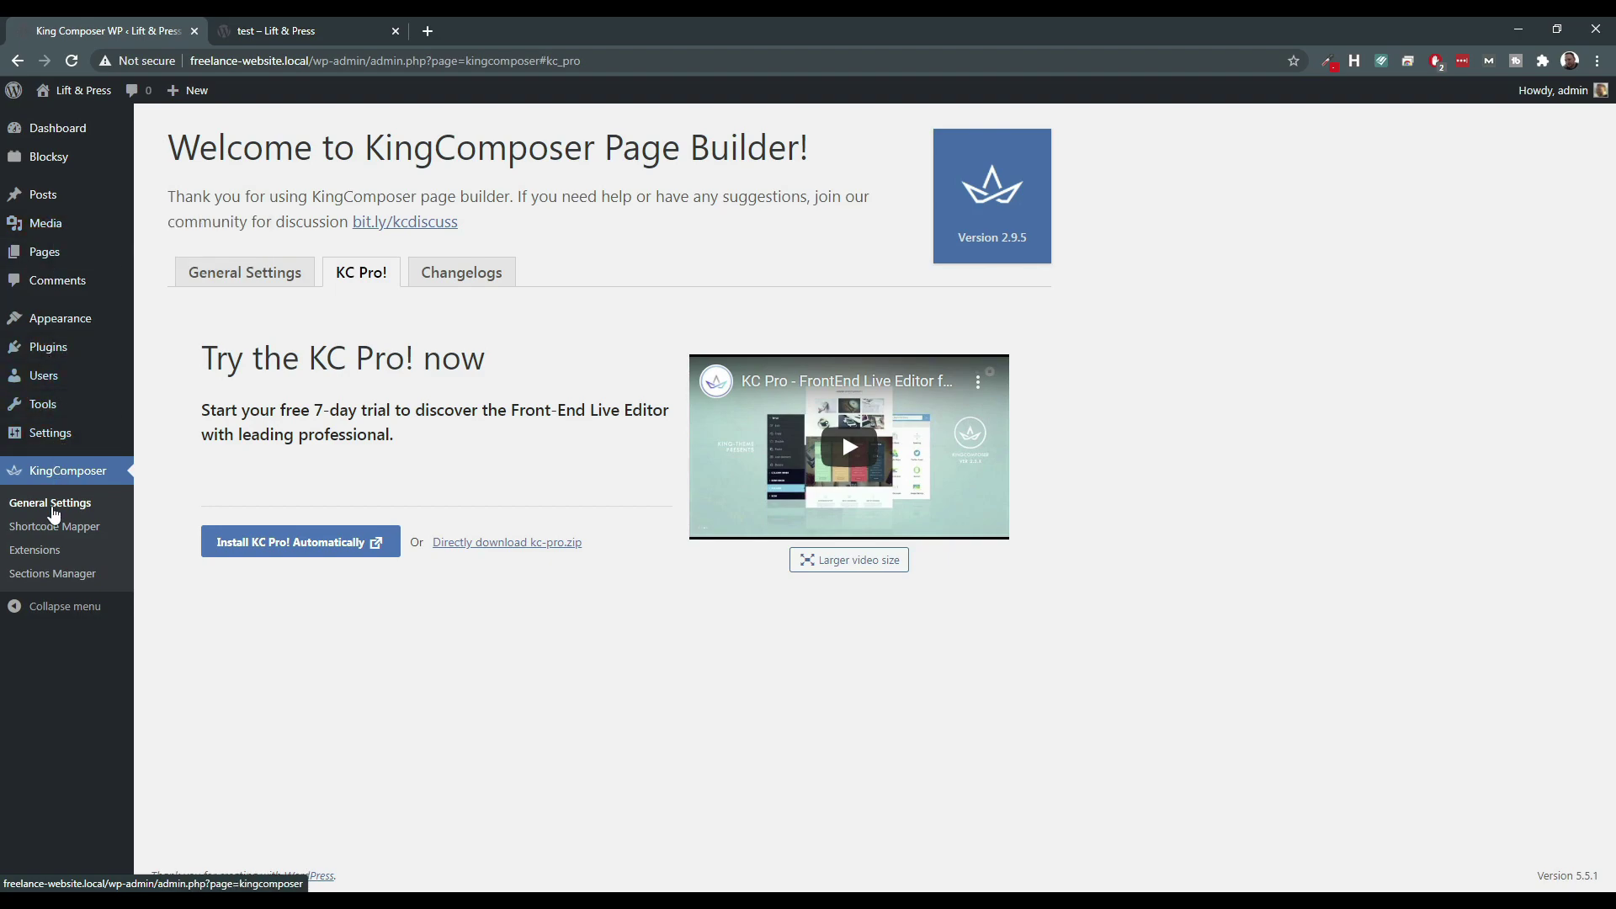
# Deactivate the KingComposer plugin and activate Nimble Page Builder in the installed plugins.
pyautogui.click(52, 357)
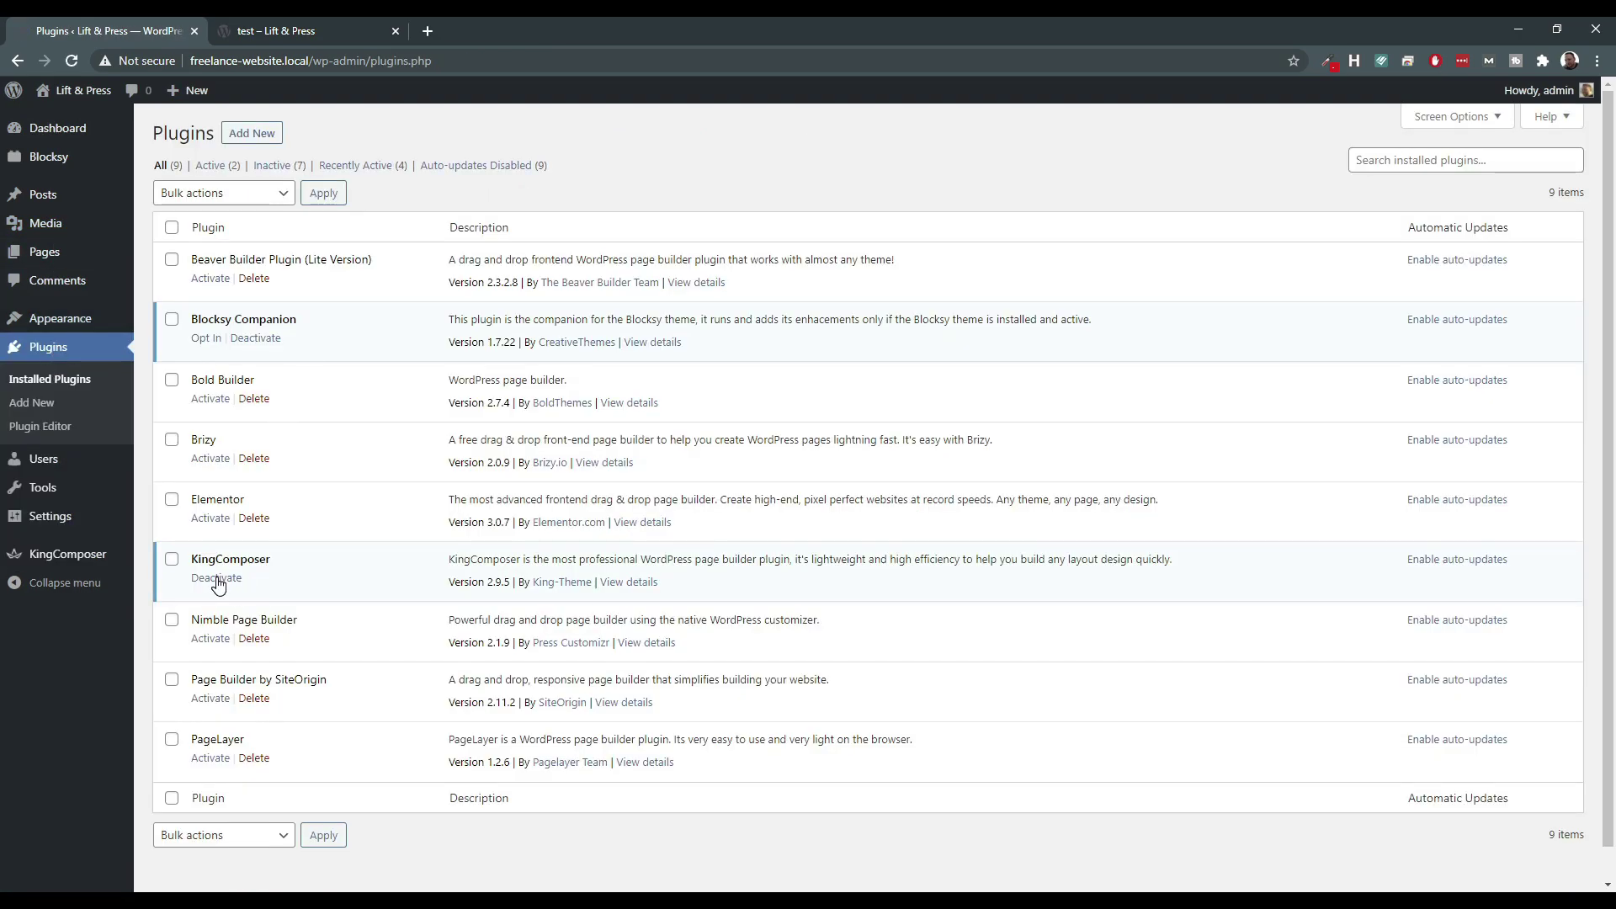
pyautogui.click(216, 580)
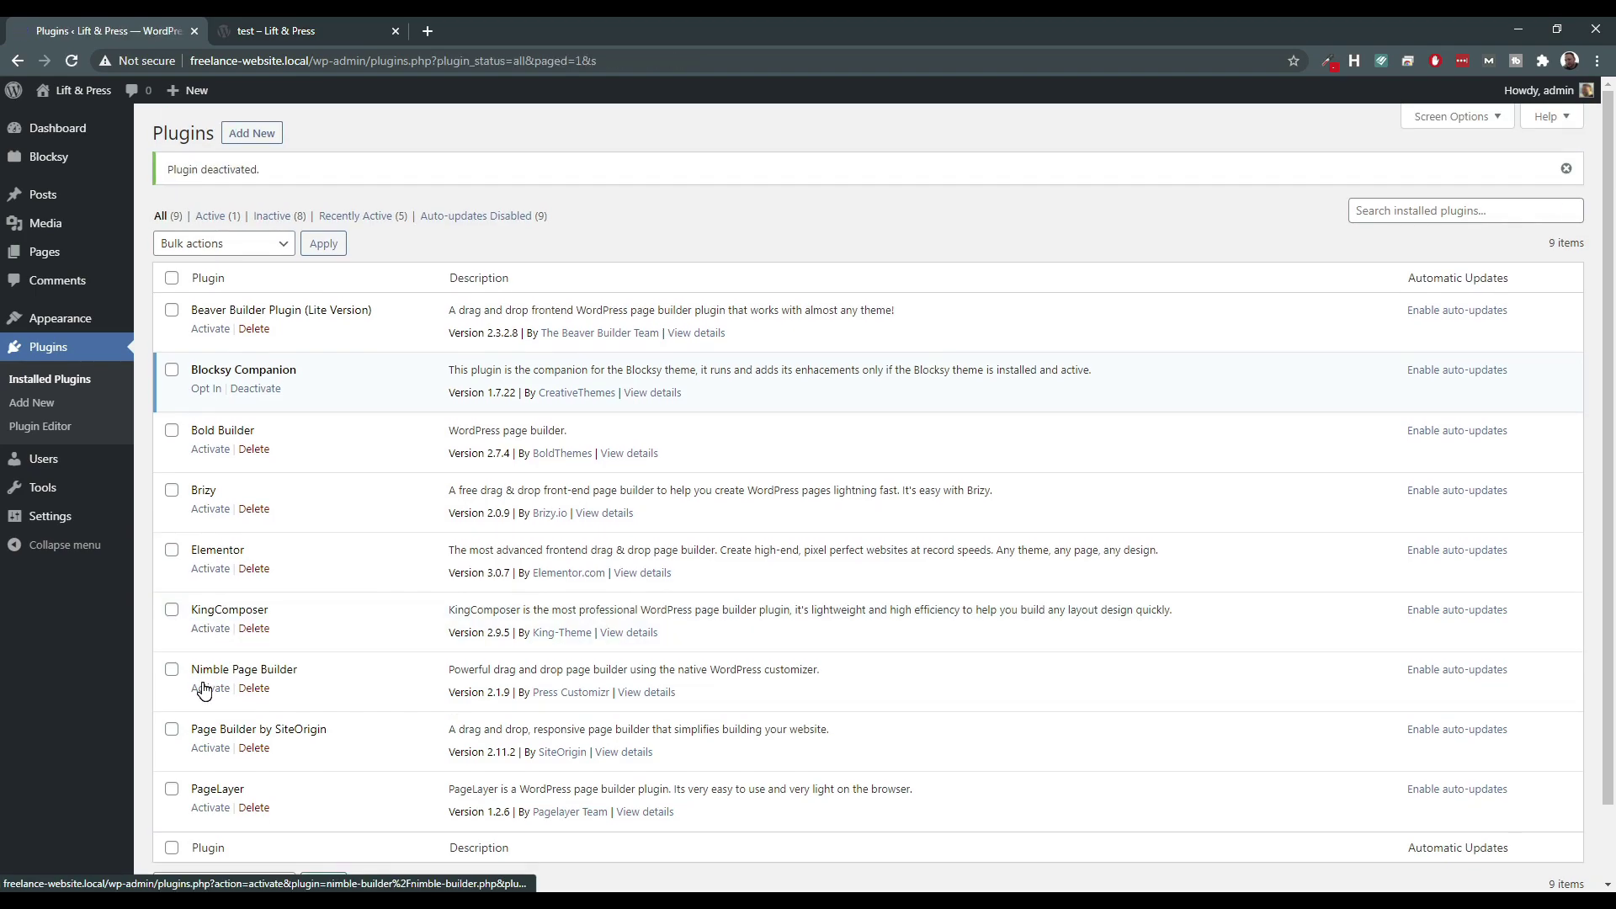
pyautogui.click(203, 691)
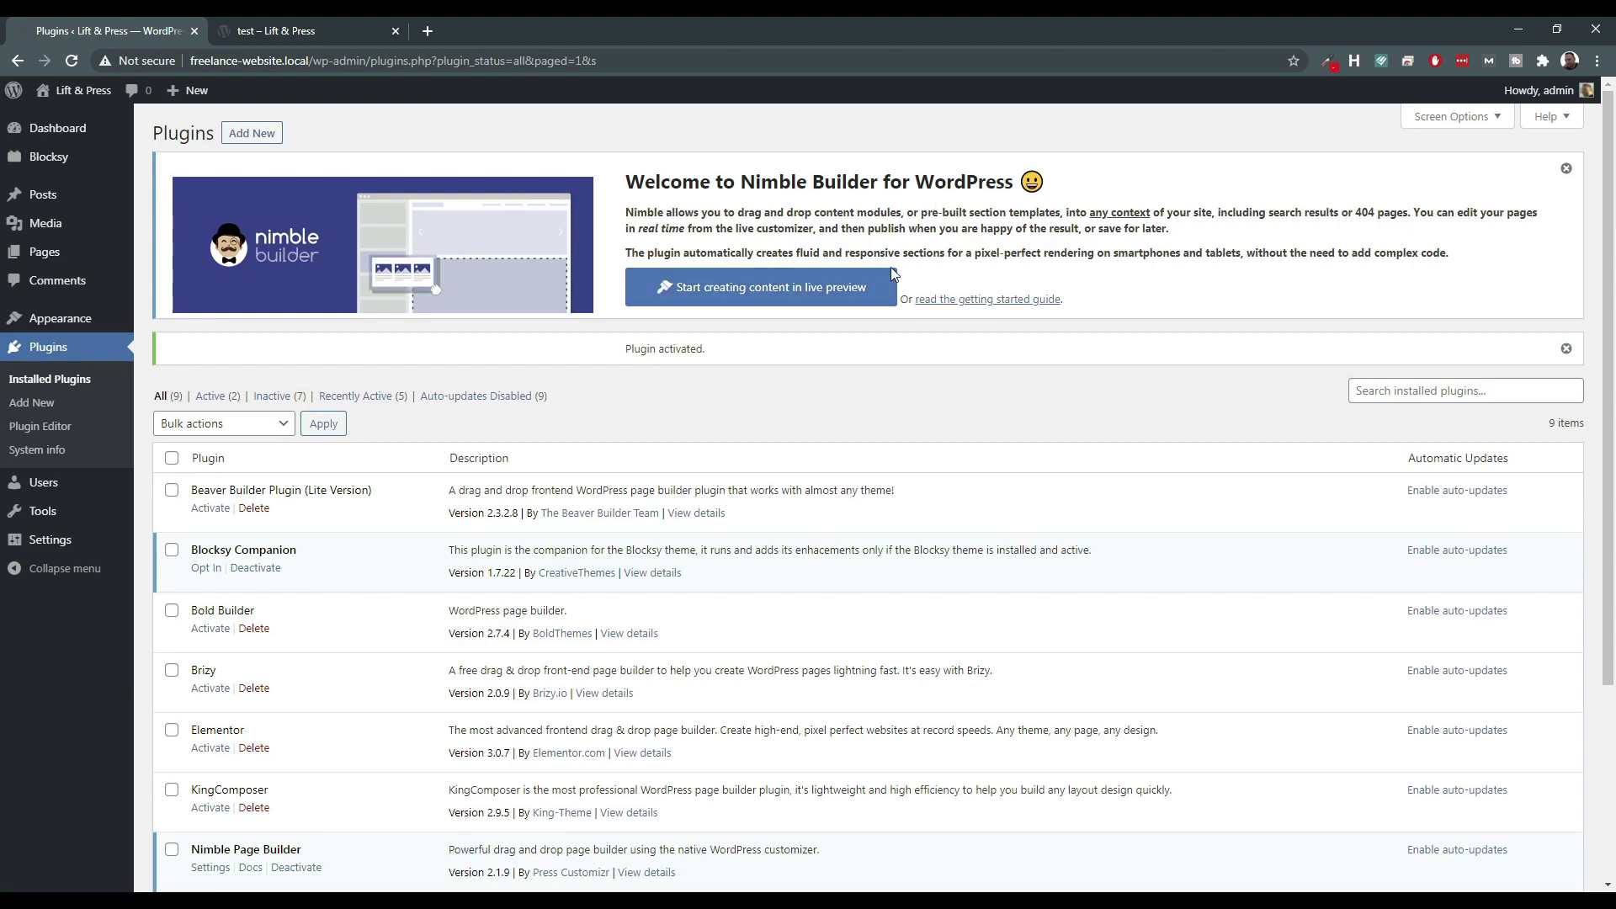
# Start creating content in Nimble Builder's live preview and examine how the homepage content is rendered.
pyautogui.click(765, 299)
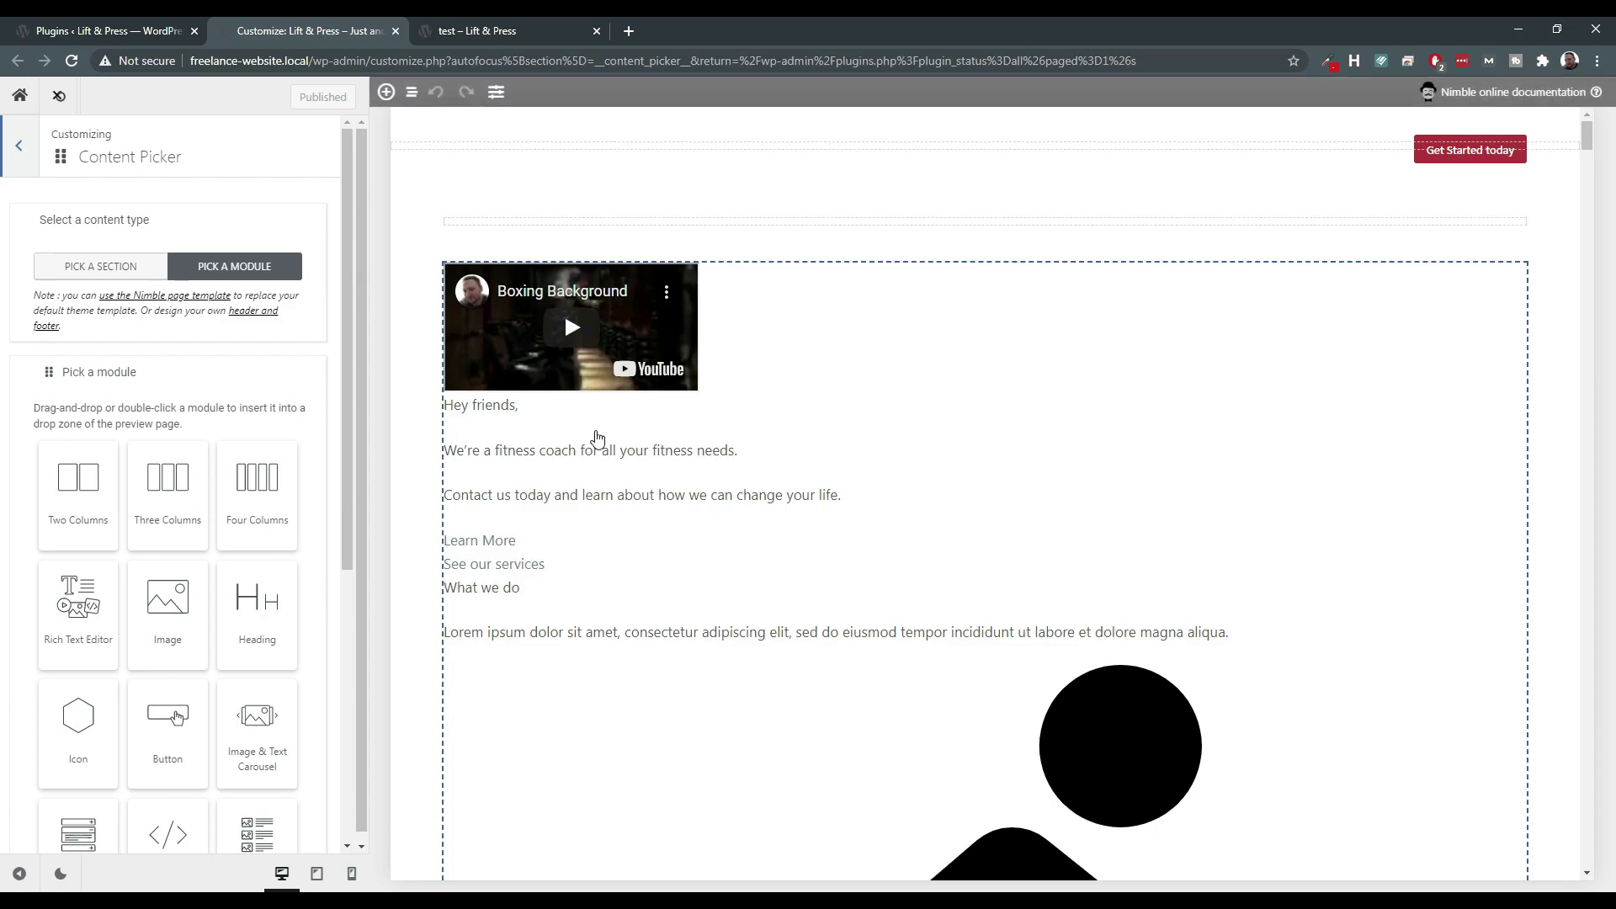
pyautogui.scroll(-5, 590, 463)
pyautogui.scroll(-10, 589, 463)
pyautogui.scroll(6, 585, 459)
pyautogui.scroll(10, 579, 458)
pyautogui.scroll(-15, 783, 417)
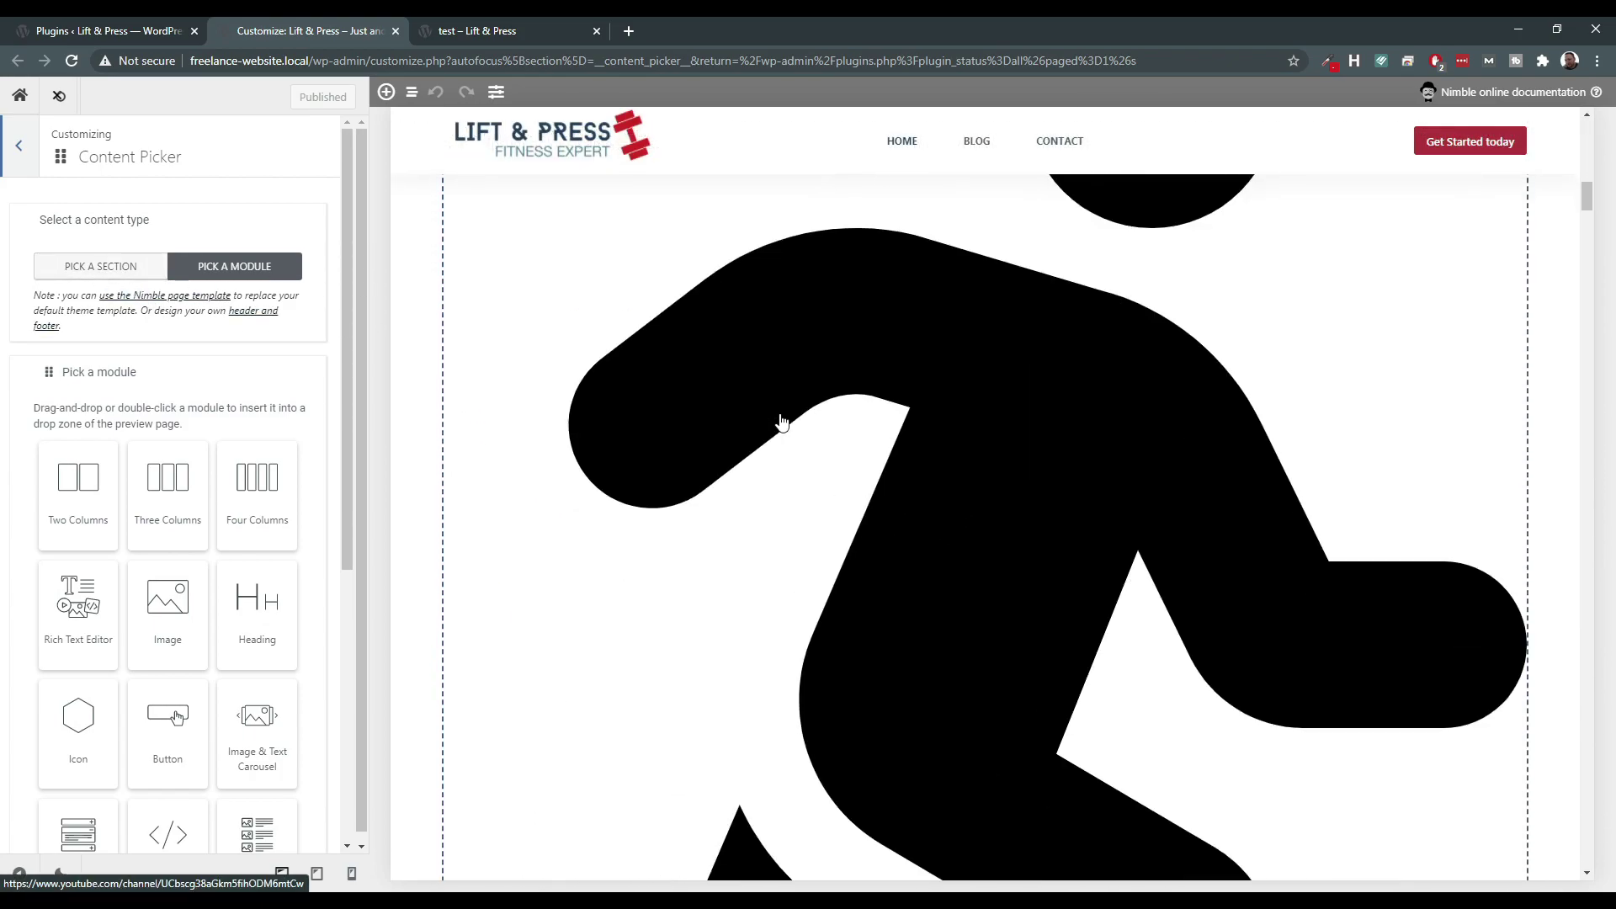
pyautogui.scroll(-15, 782, 423)
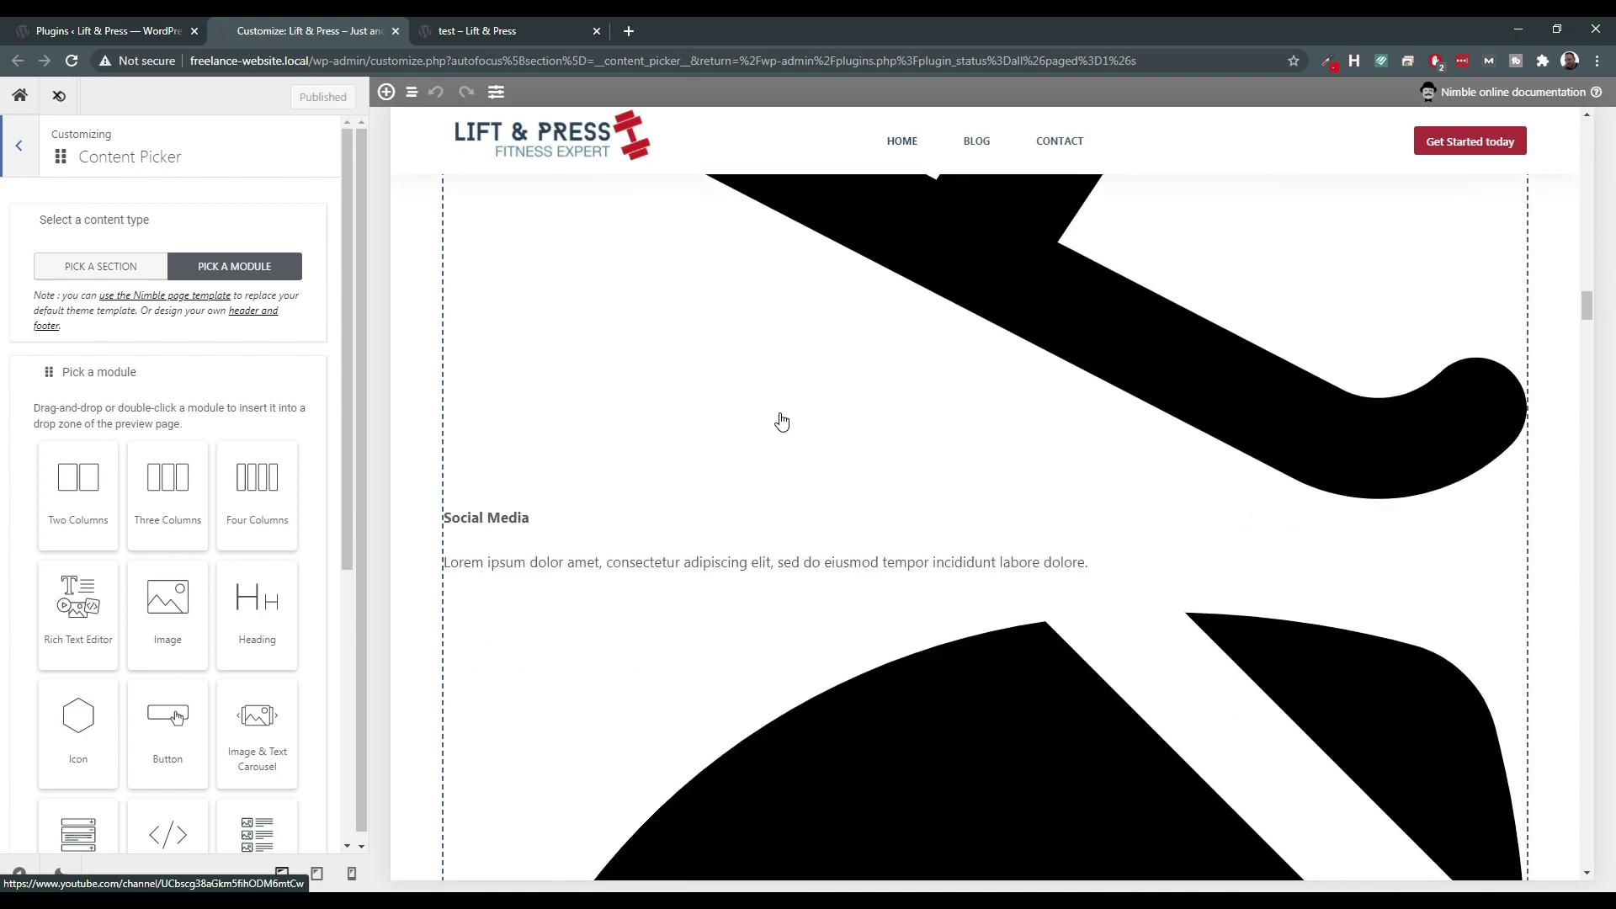
pyautogui.scroll(-15, 782, 421)
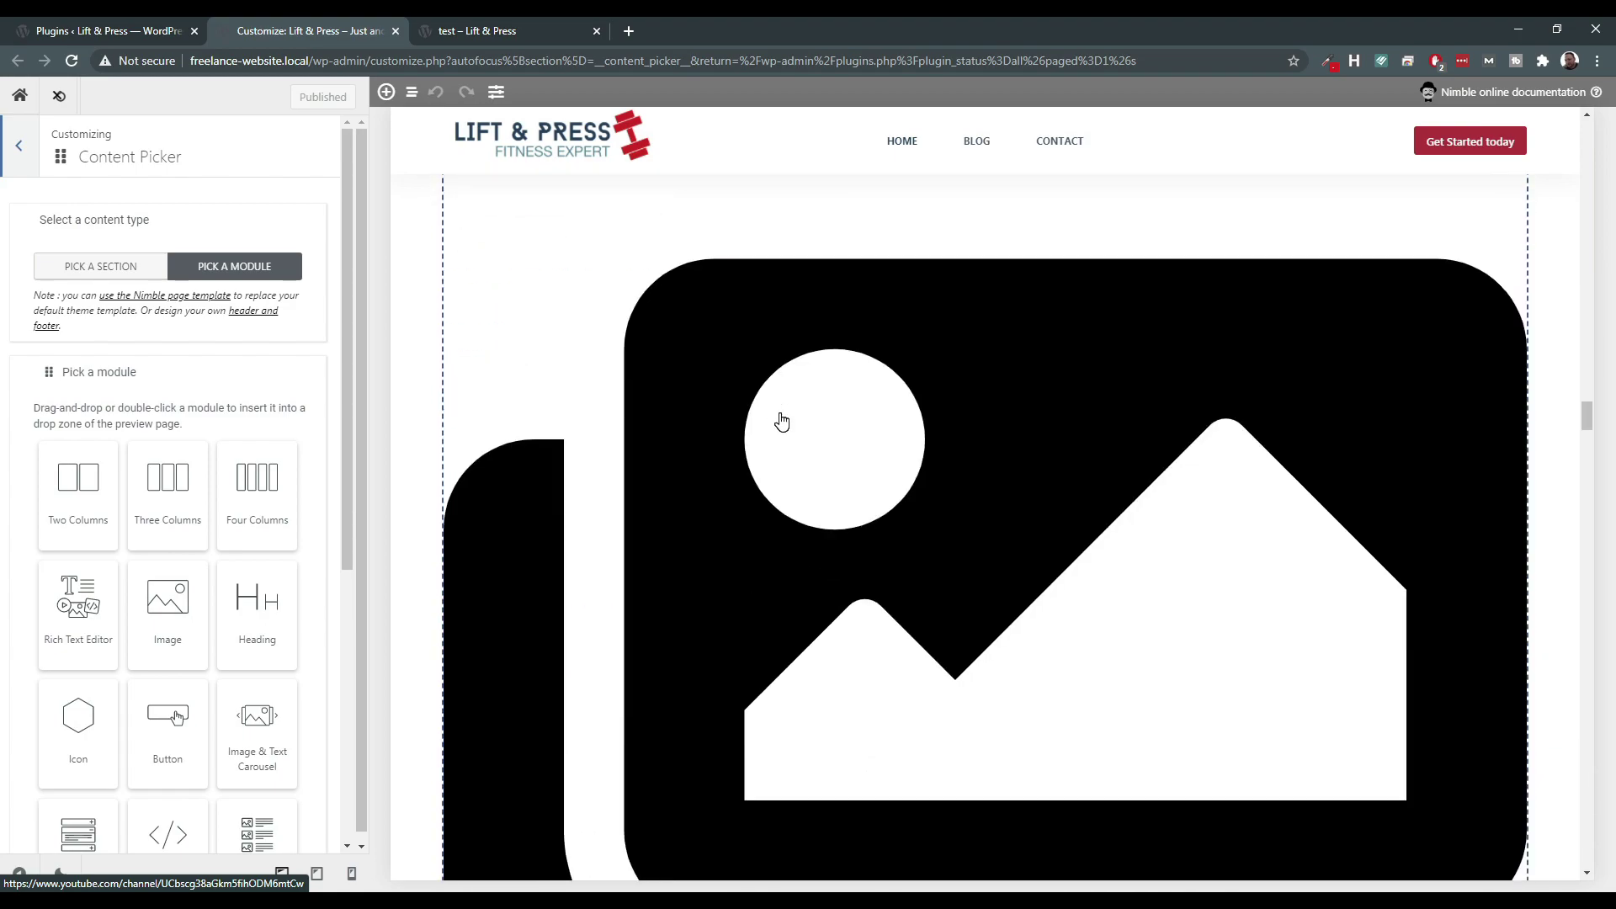
pyautogui.scroll(15, 1234, 384)
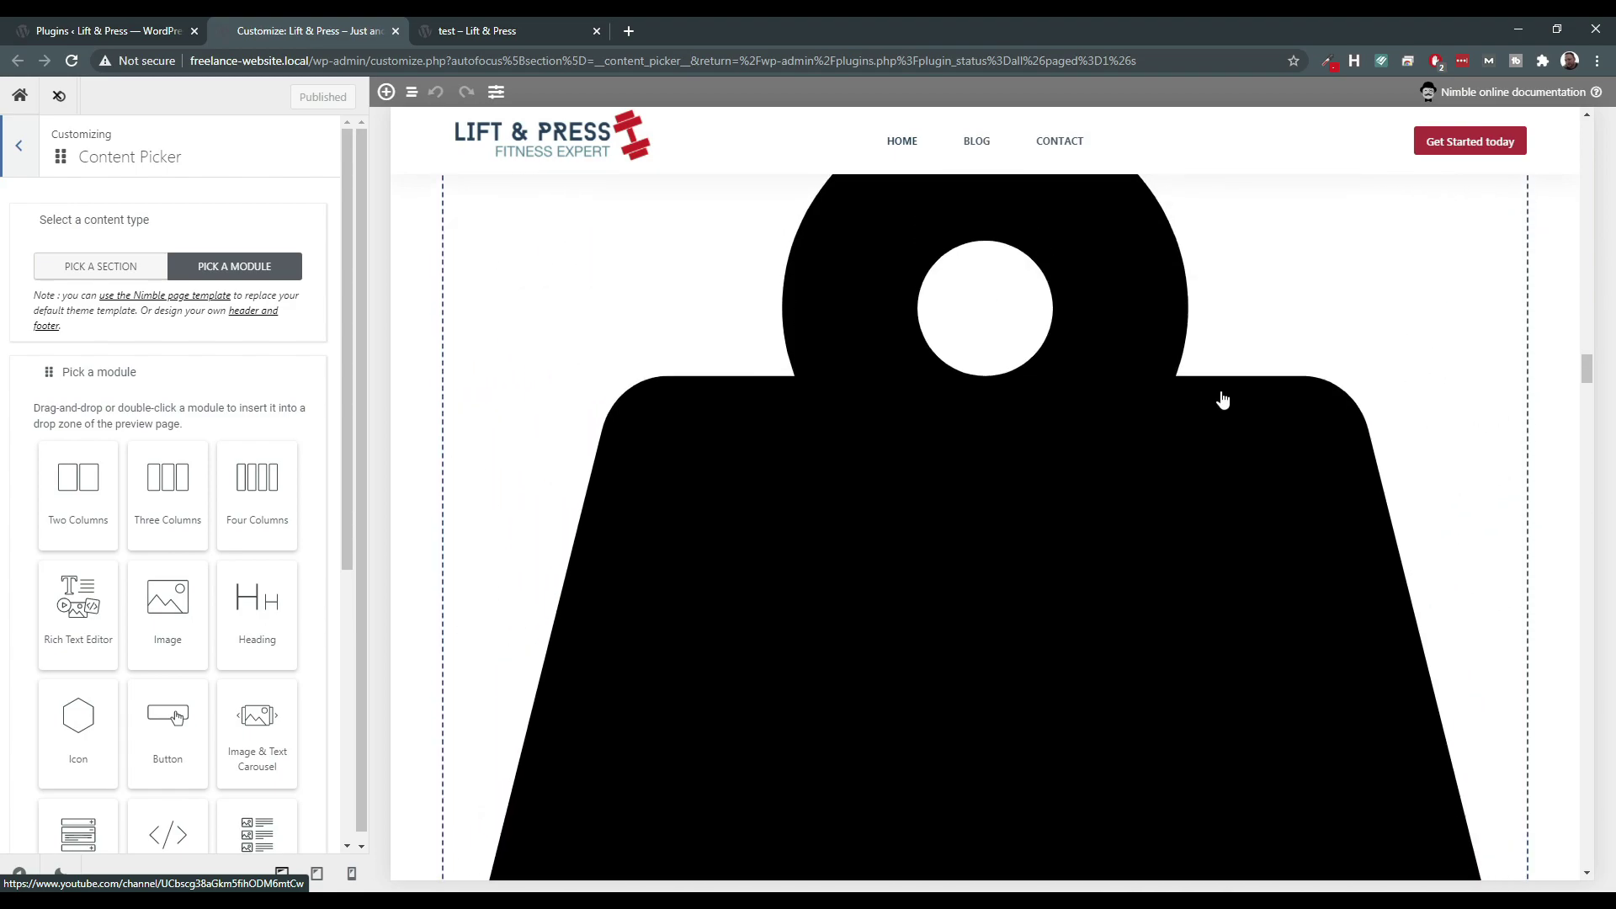
pyautogui.scroll(15, 1200, 417)
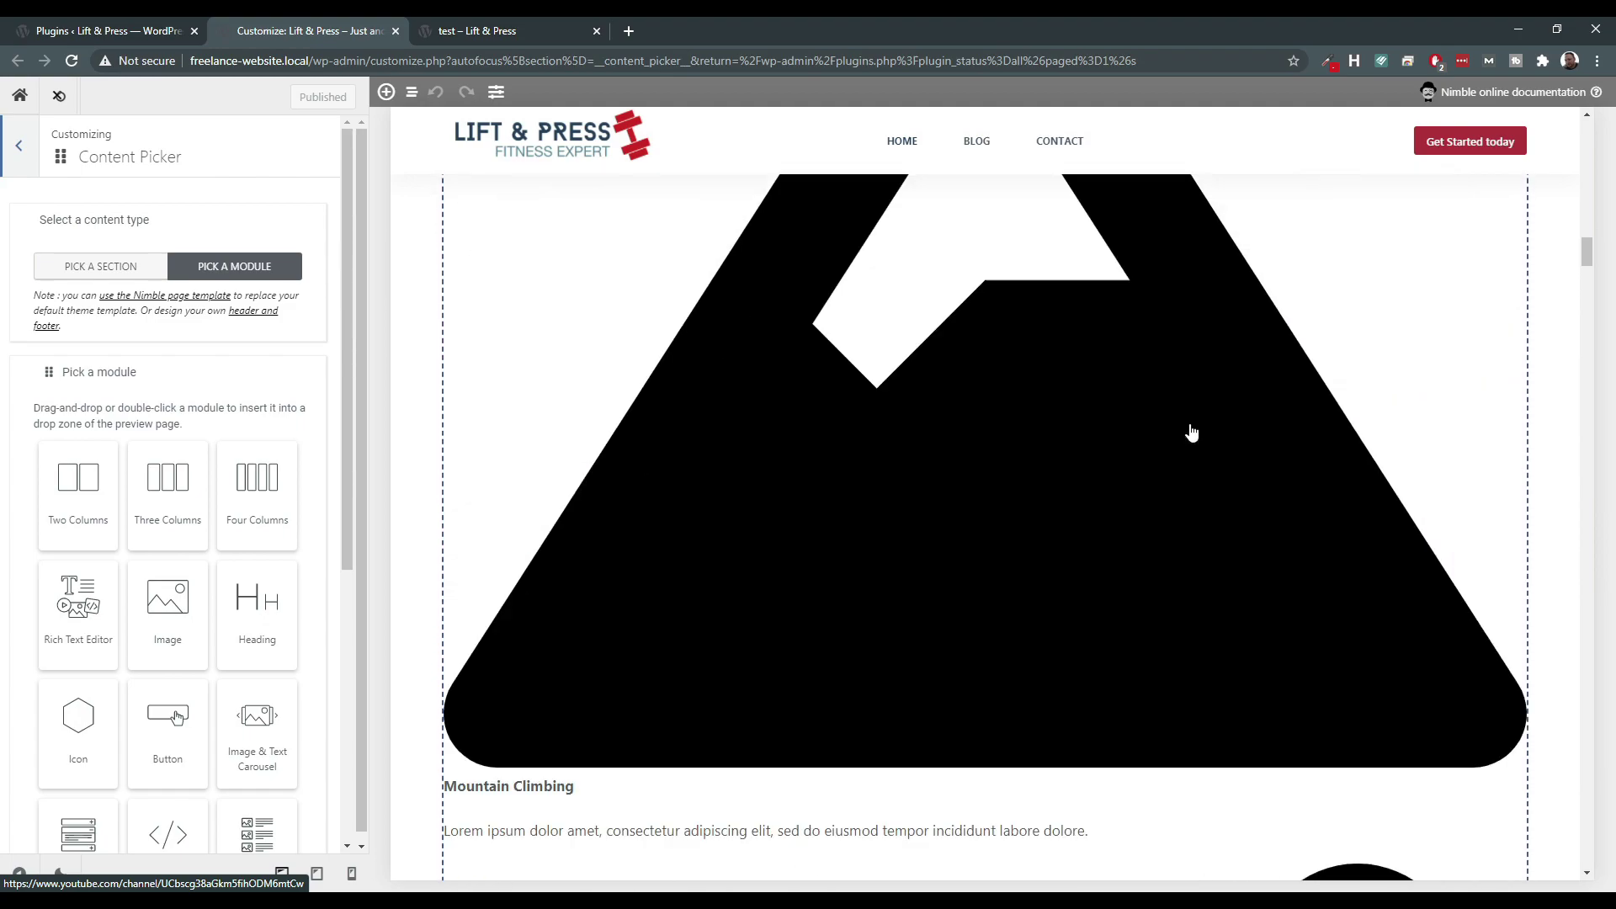
pyautogui.scroll(15, 1044, 425)
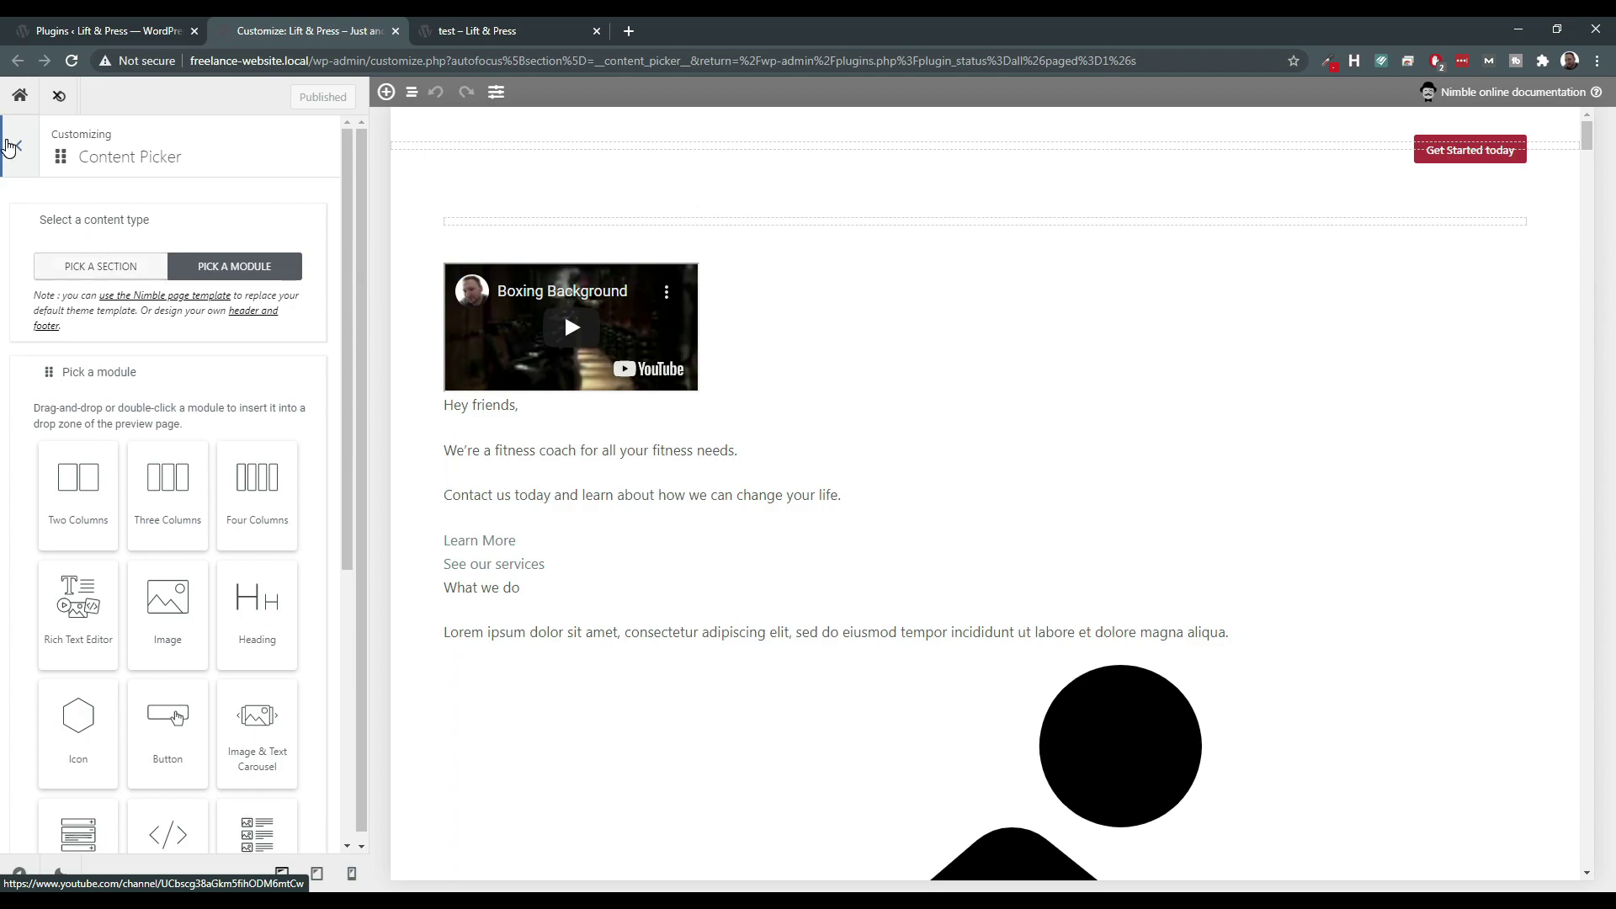
# Reopen Nimble Builder's Content Picker and examine the homepage content in the preview.
pyautogui.click(25, 156)
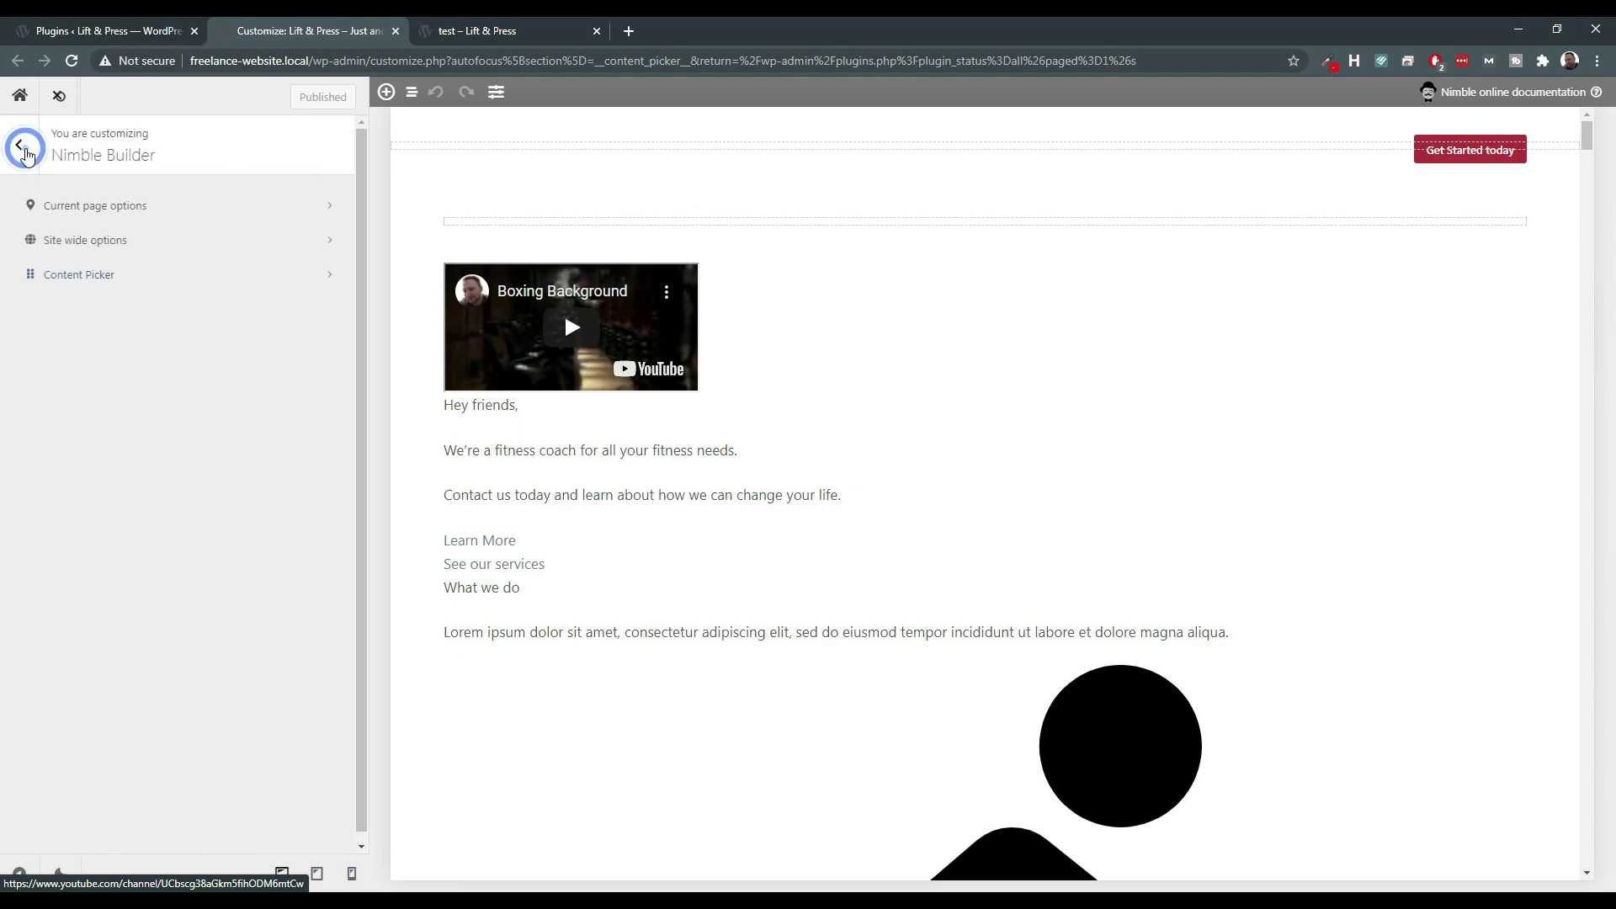
pyautogui.click(75, 274)
pyautogui.scroll(-5, 652, 514)
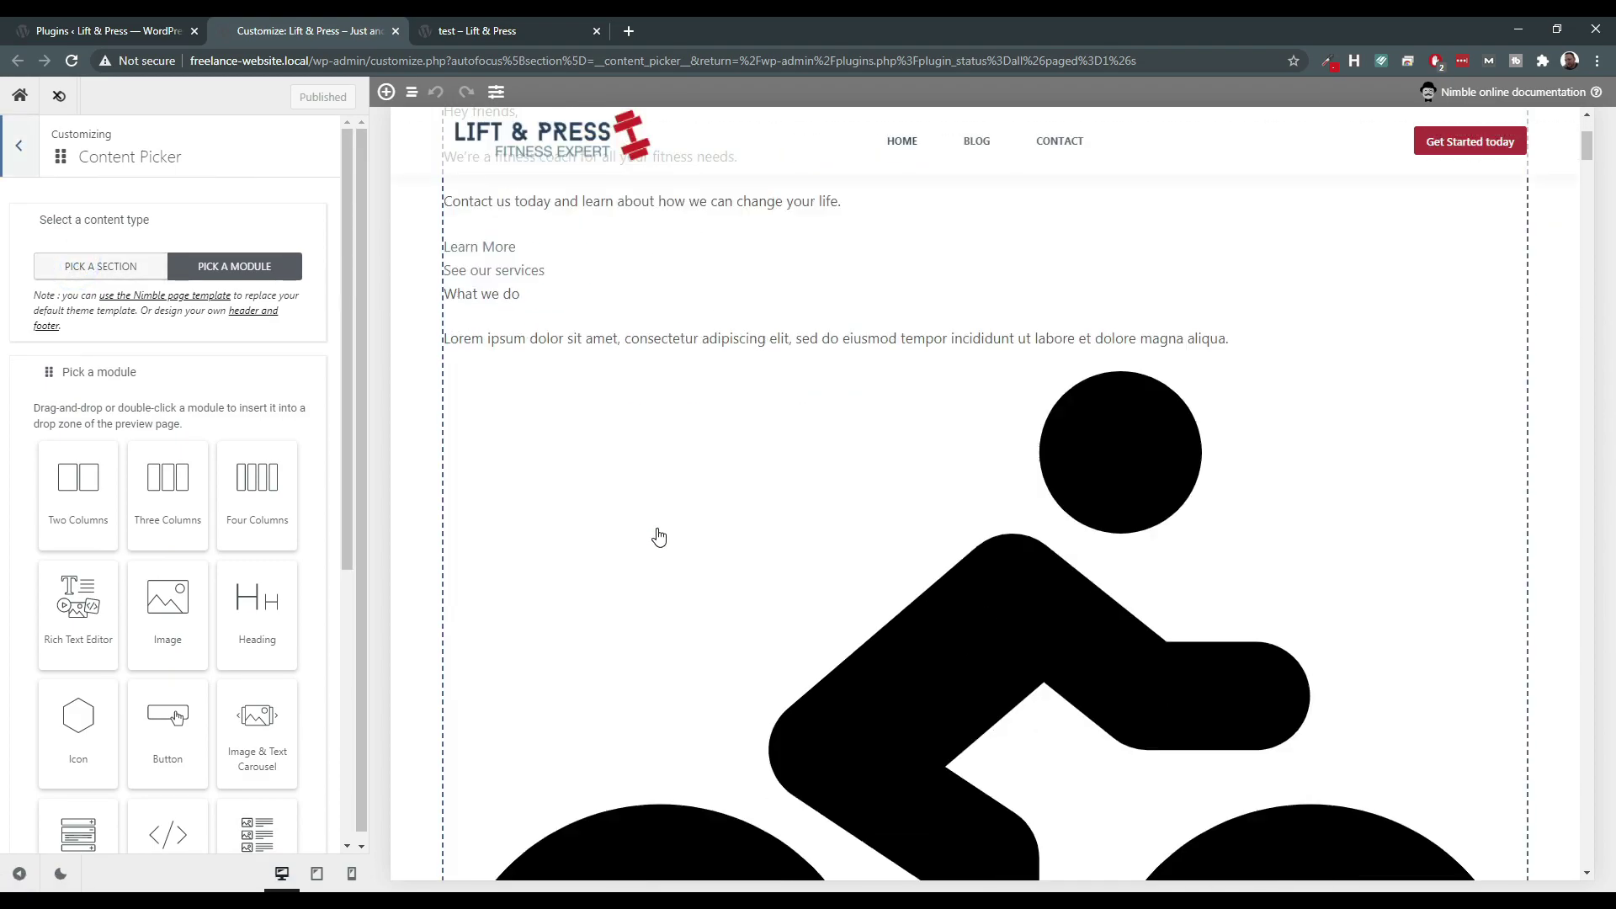
pyautogui.scroll(-15, 977, 560)
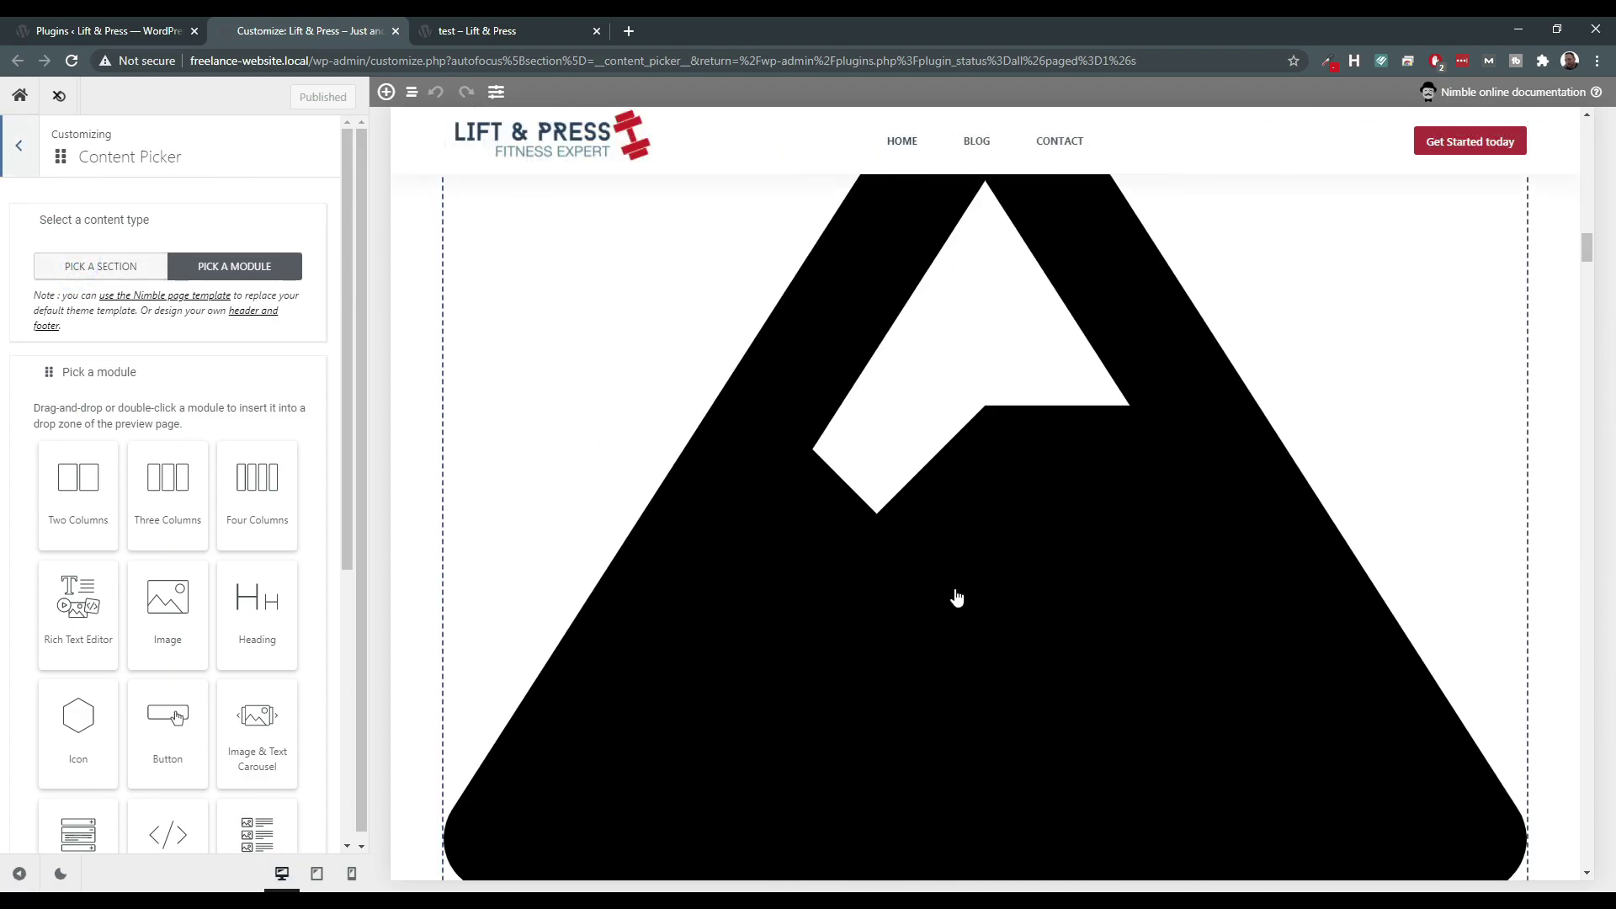
pyautogui.scroll(15, 926, 590)
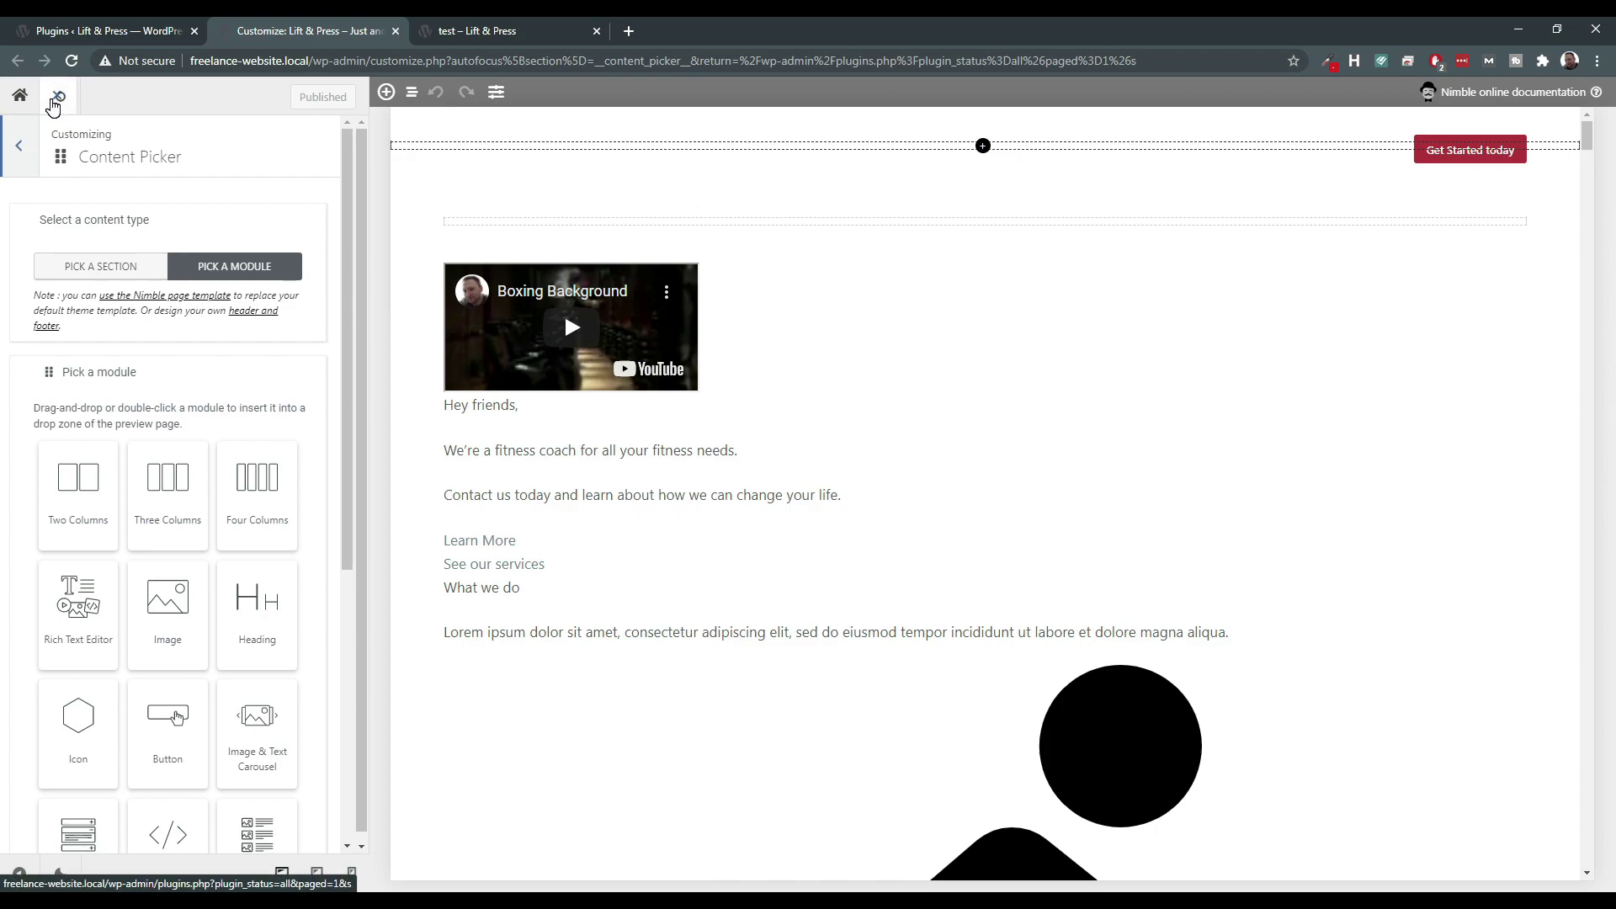
# Review the theme's customizer options, including the General layout settings and the remaining site option groups.
pyautogui.click(19, 144)
pyautogui.click(18, 145)
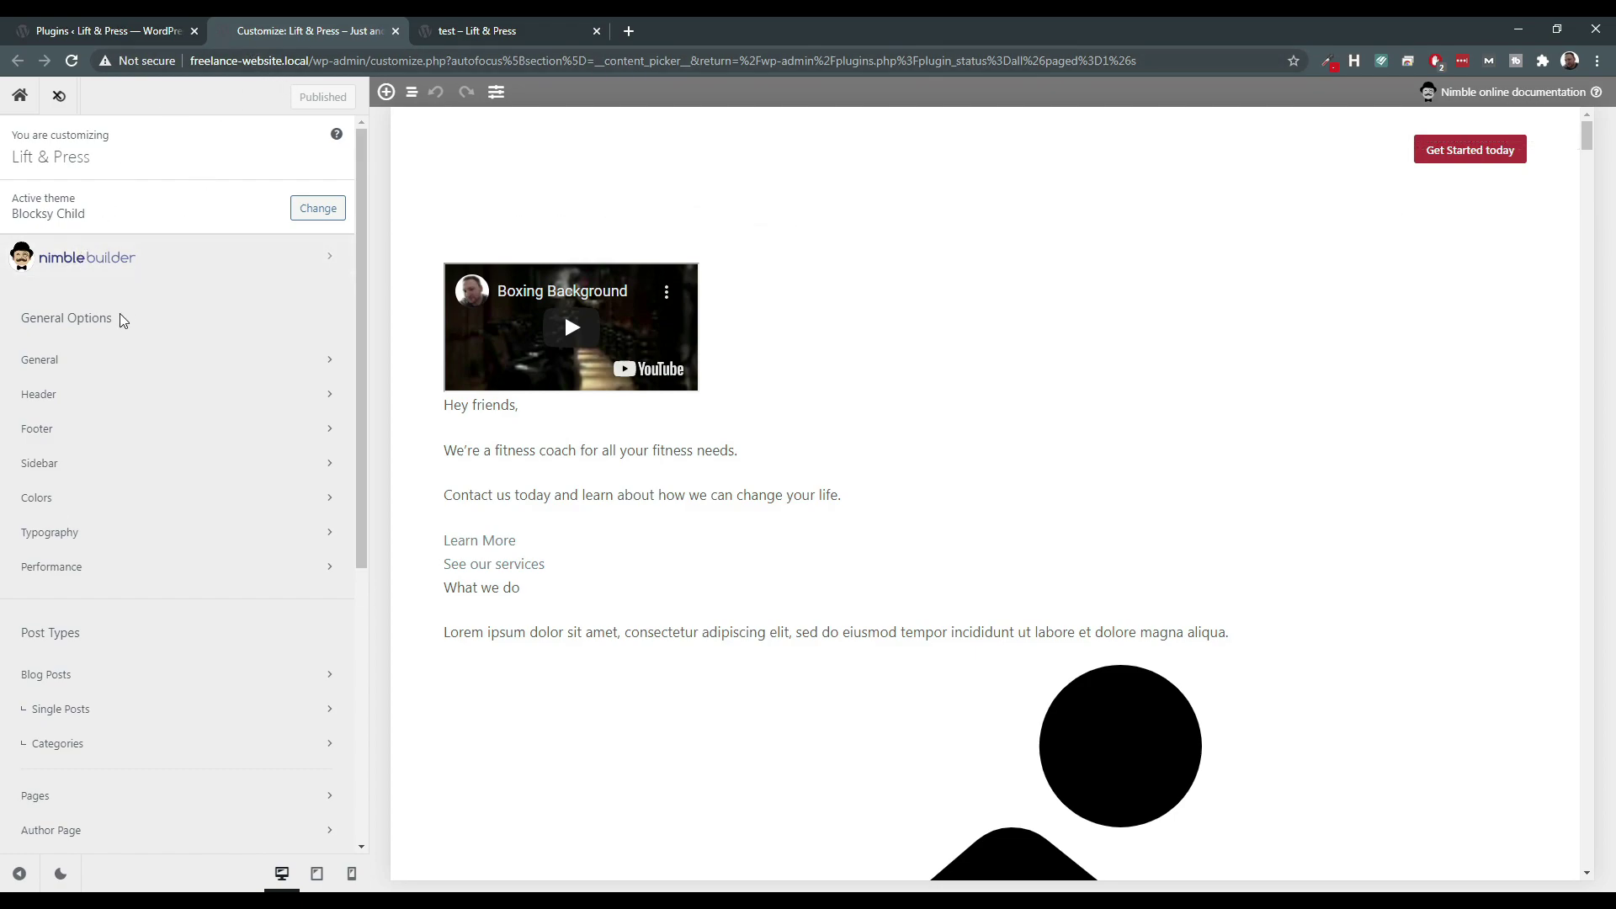
pyautogui.click(42, 360)
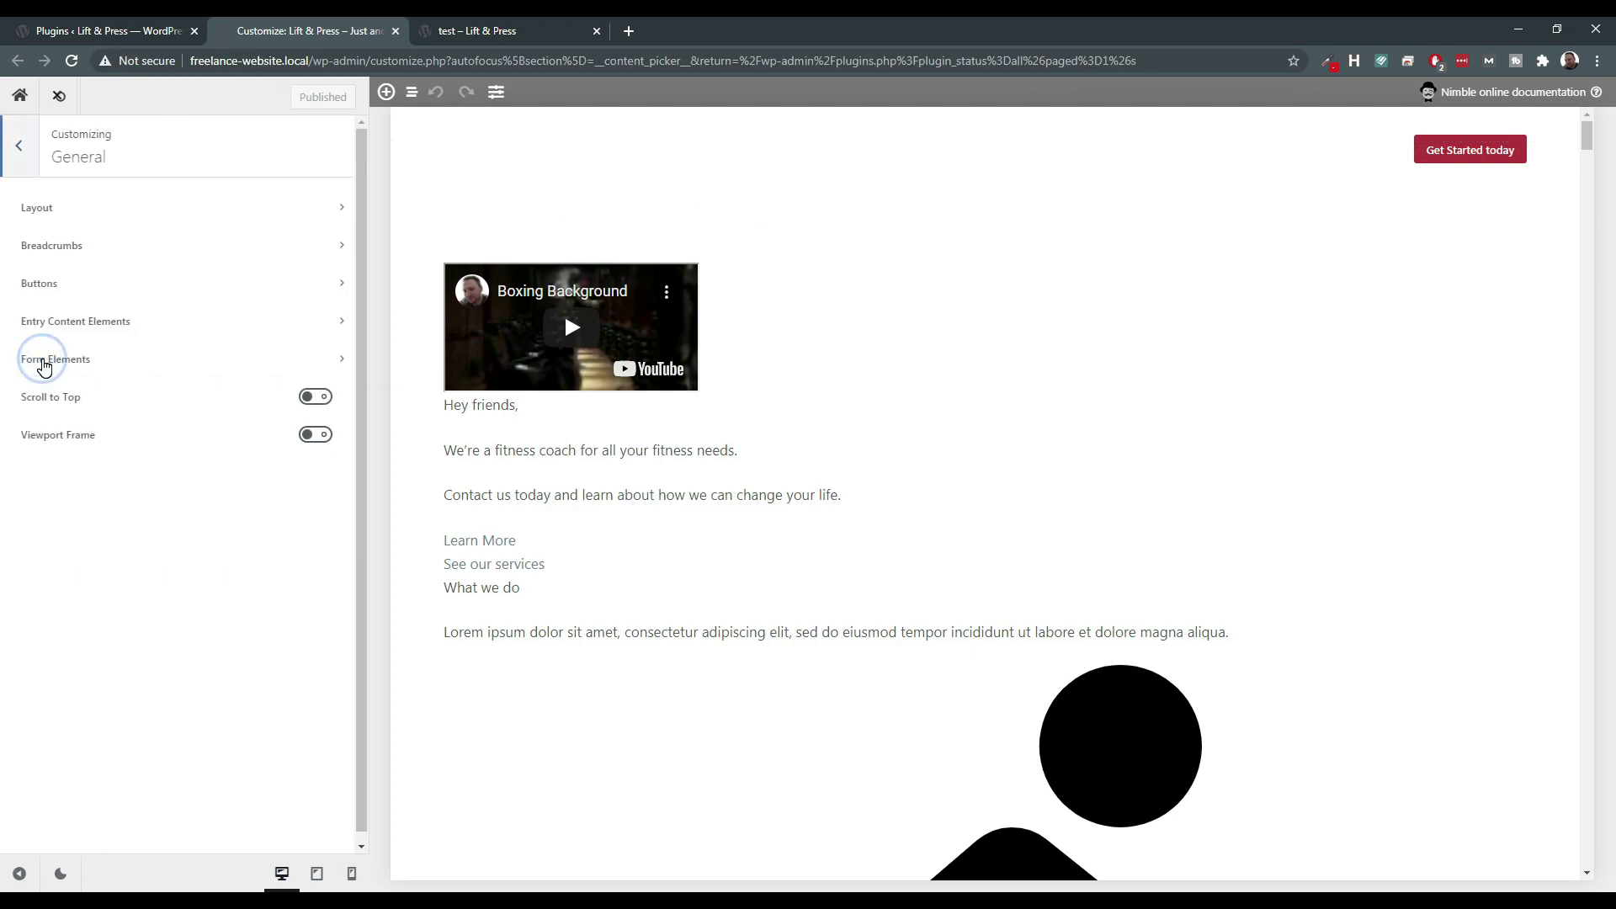
pyautogui.click(35, 209)
pyautogui.click(22, 147)
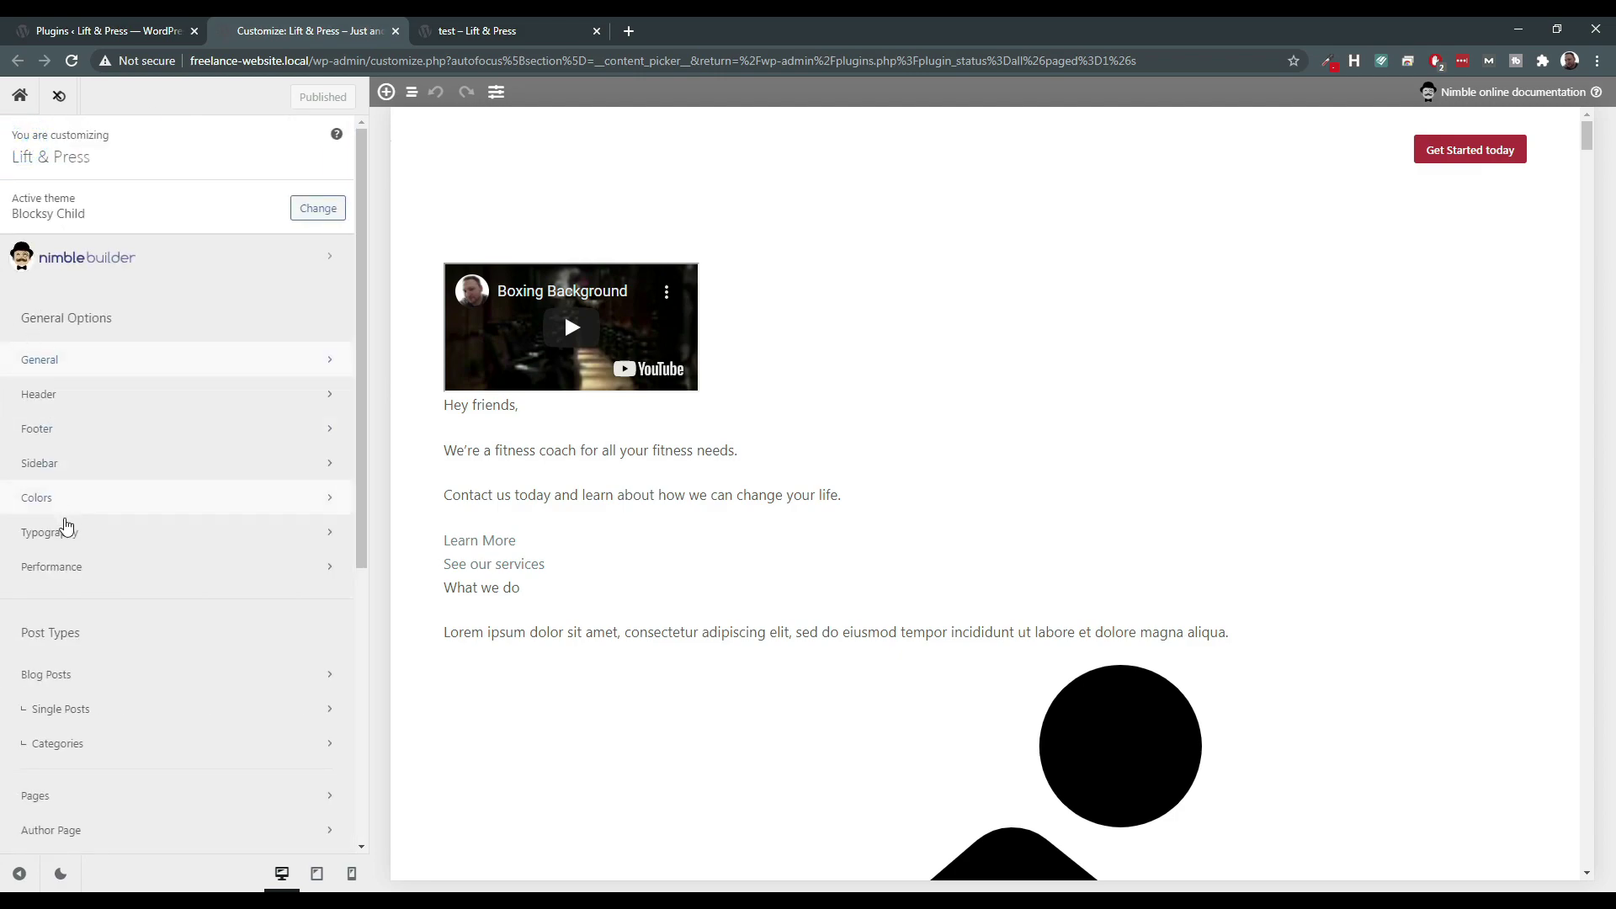
pyautogui.scroll(-5, 58, 573)
pyautogui.scroll(-2, 53, 617)
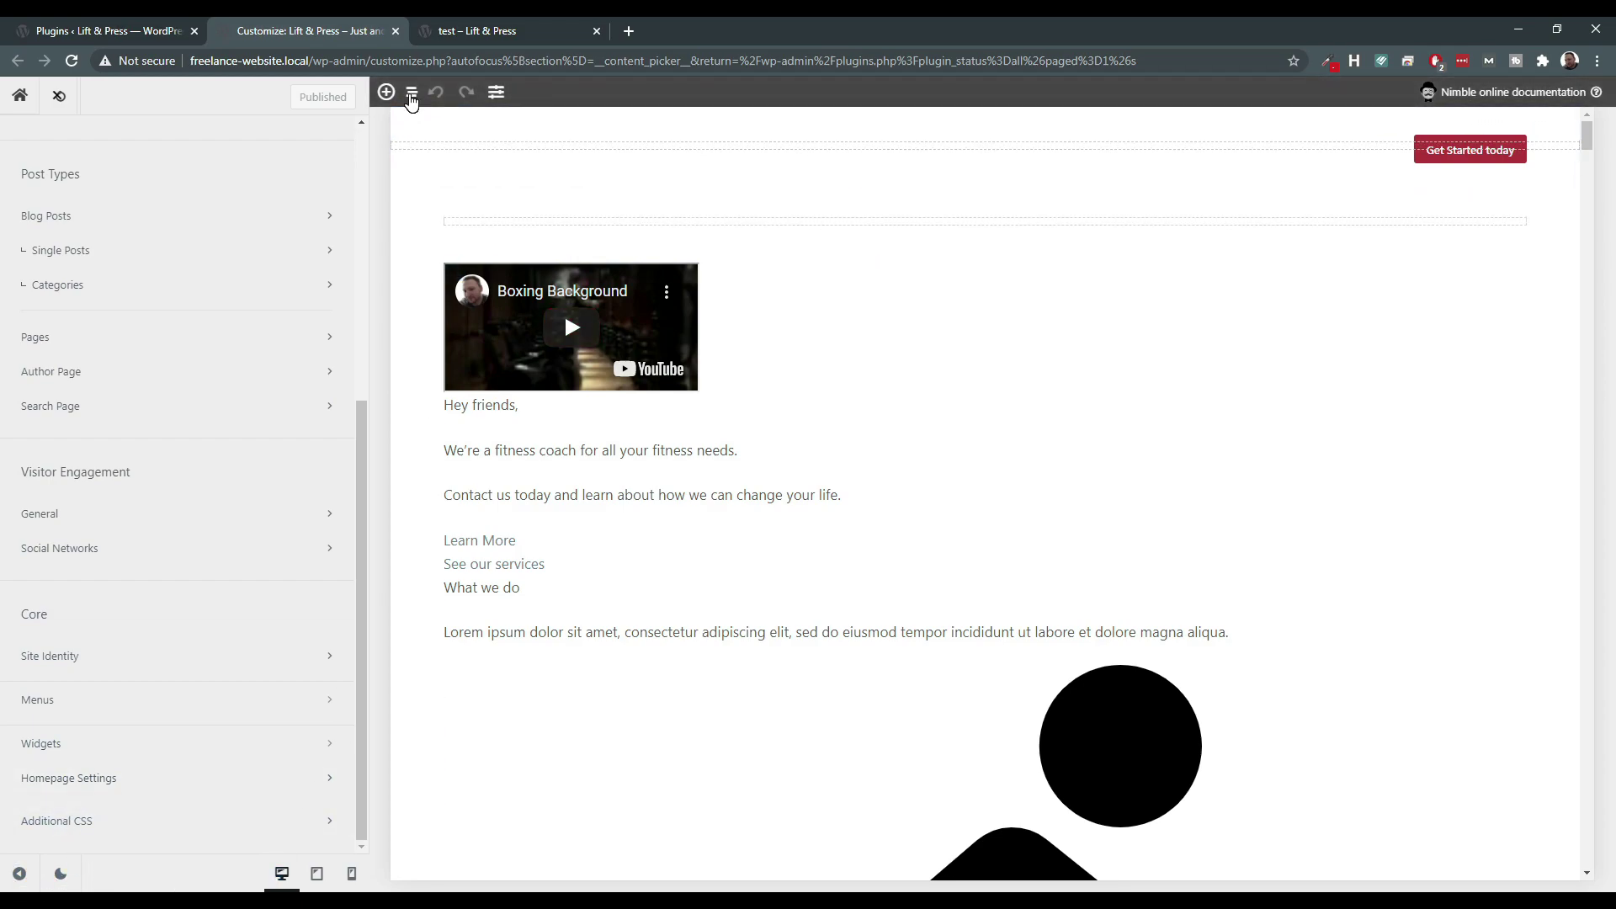
# Look over Nimble Builder's options and Content Picker, and cancel the prompt to reset all settings.
pyautogui.click(500, 94)
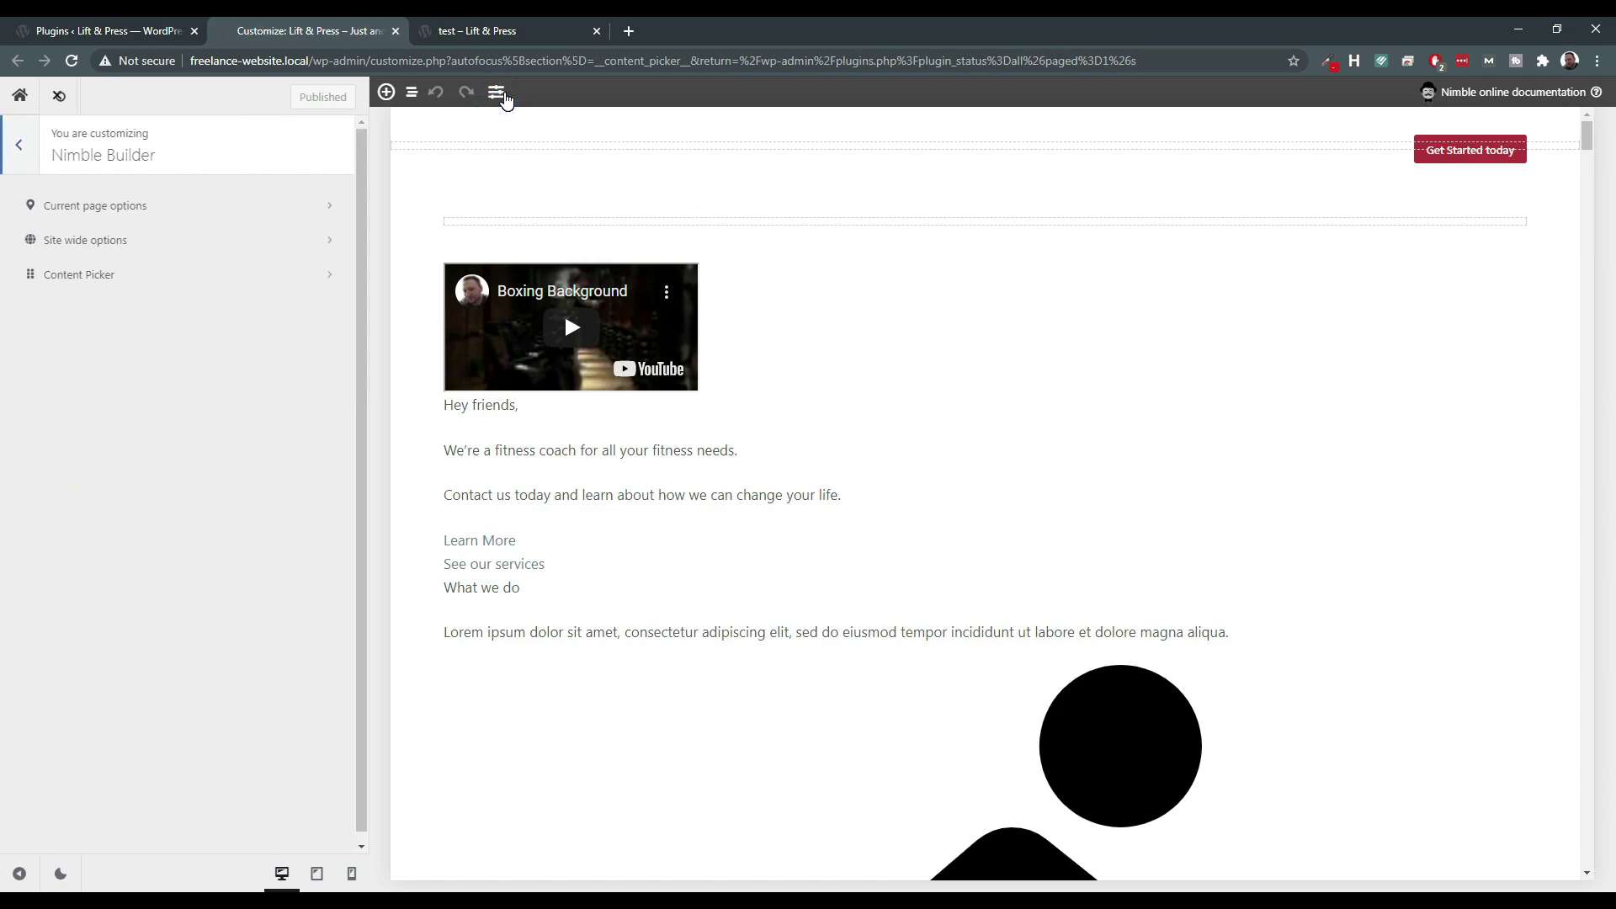
pyautogui.click(188, 282)
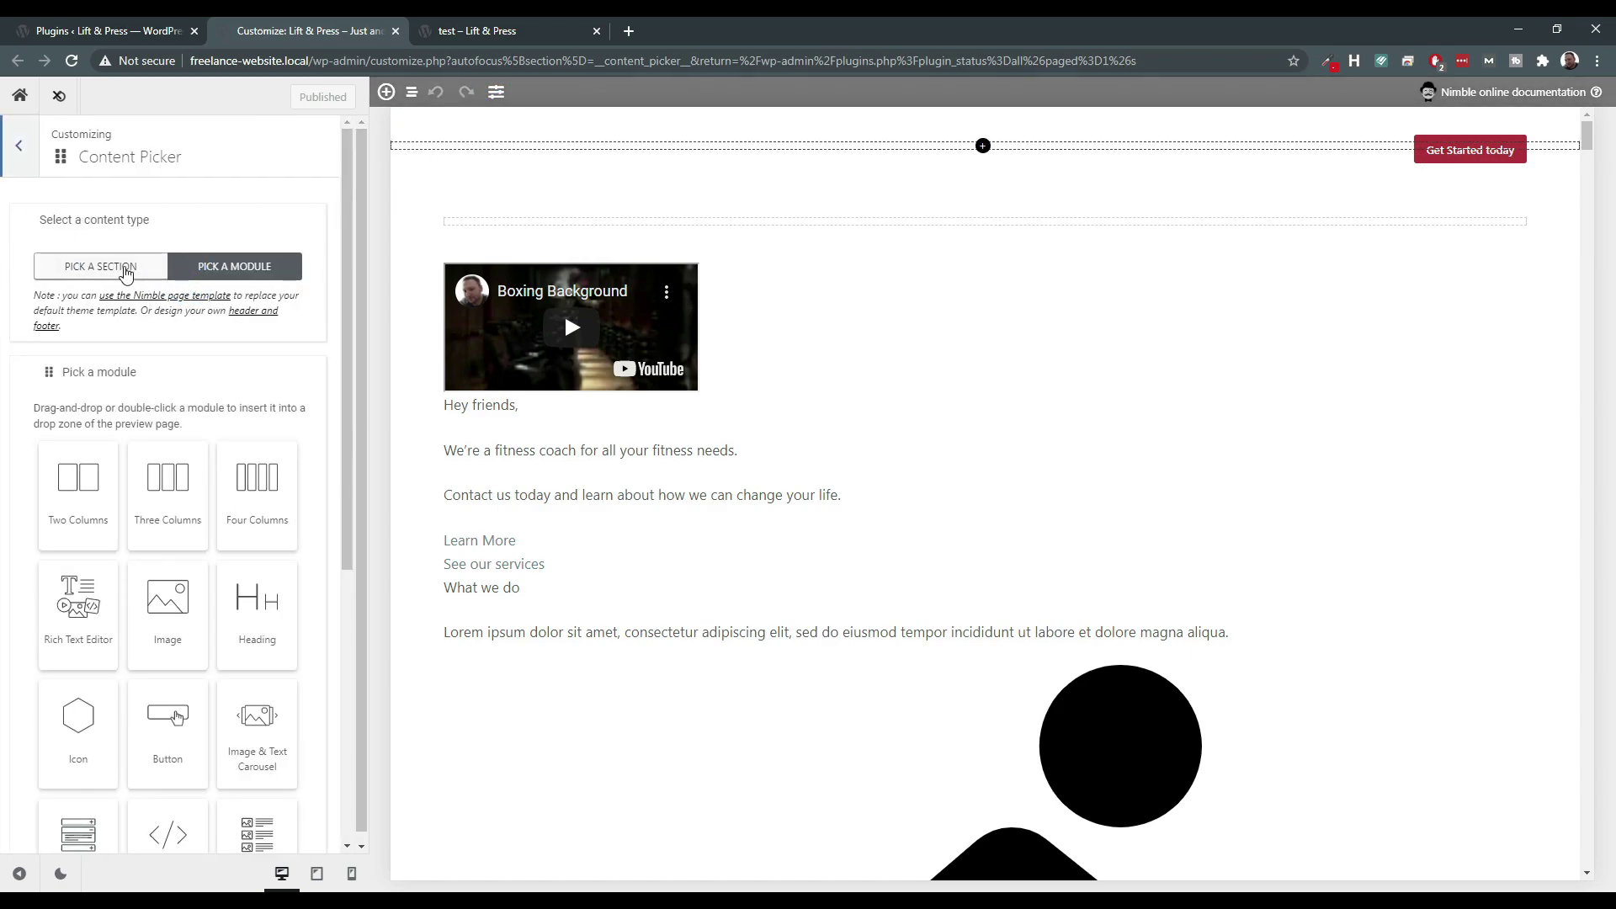
pyautogui.click(20, 145)
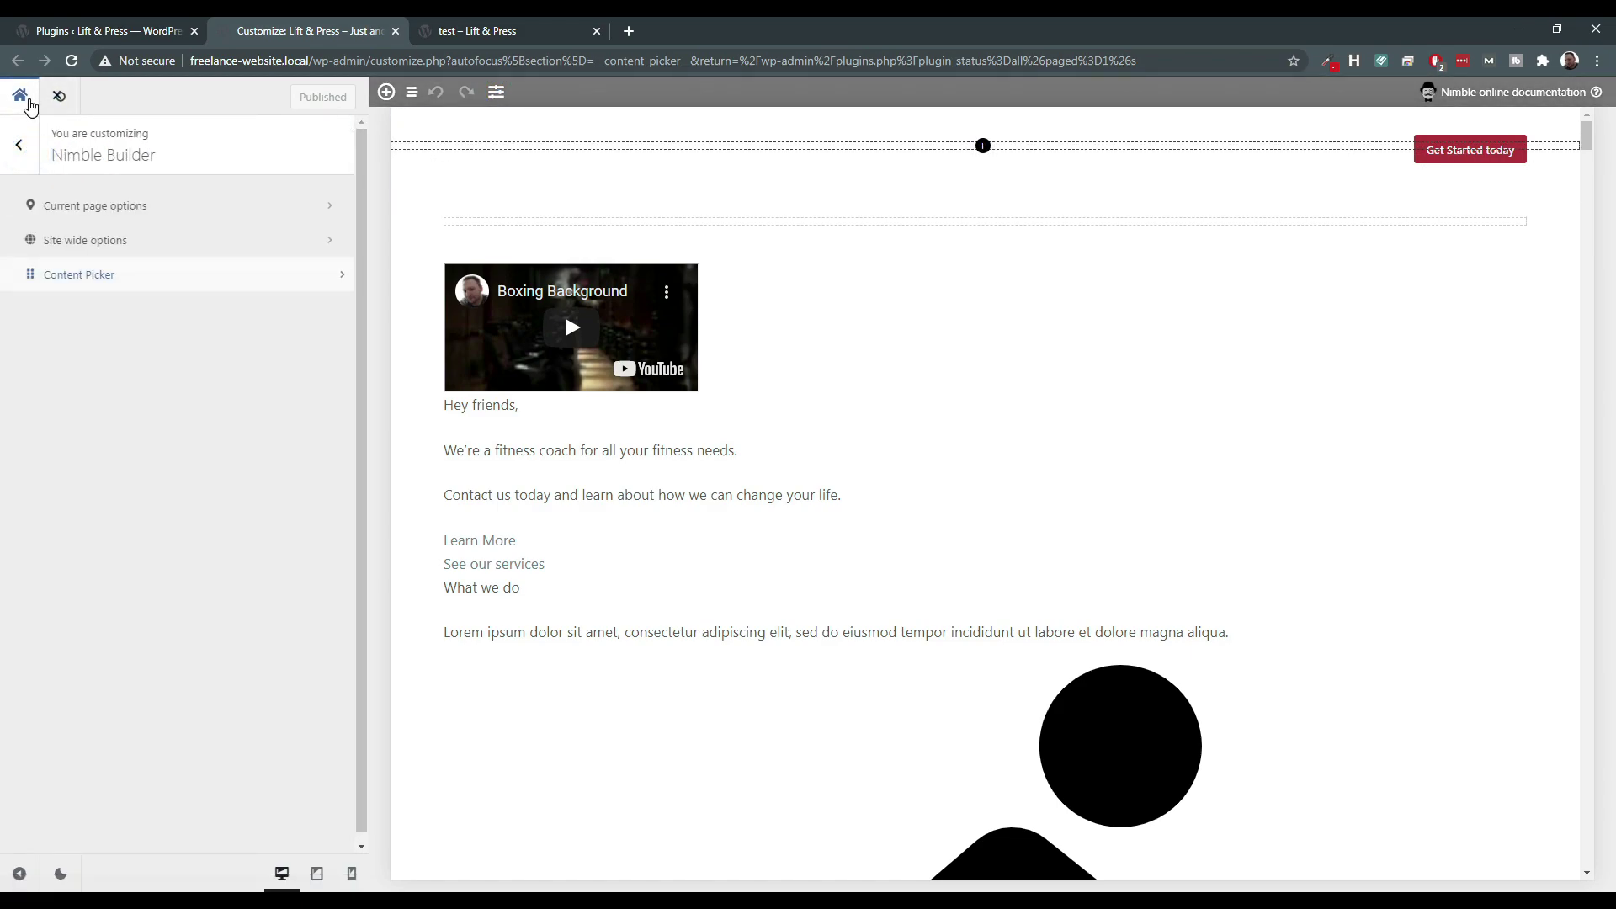
pyautogui.click(57, 97)
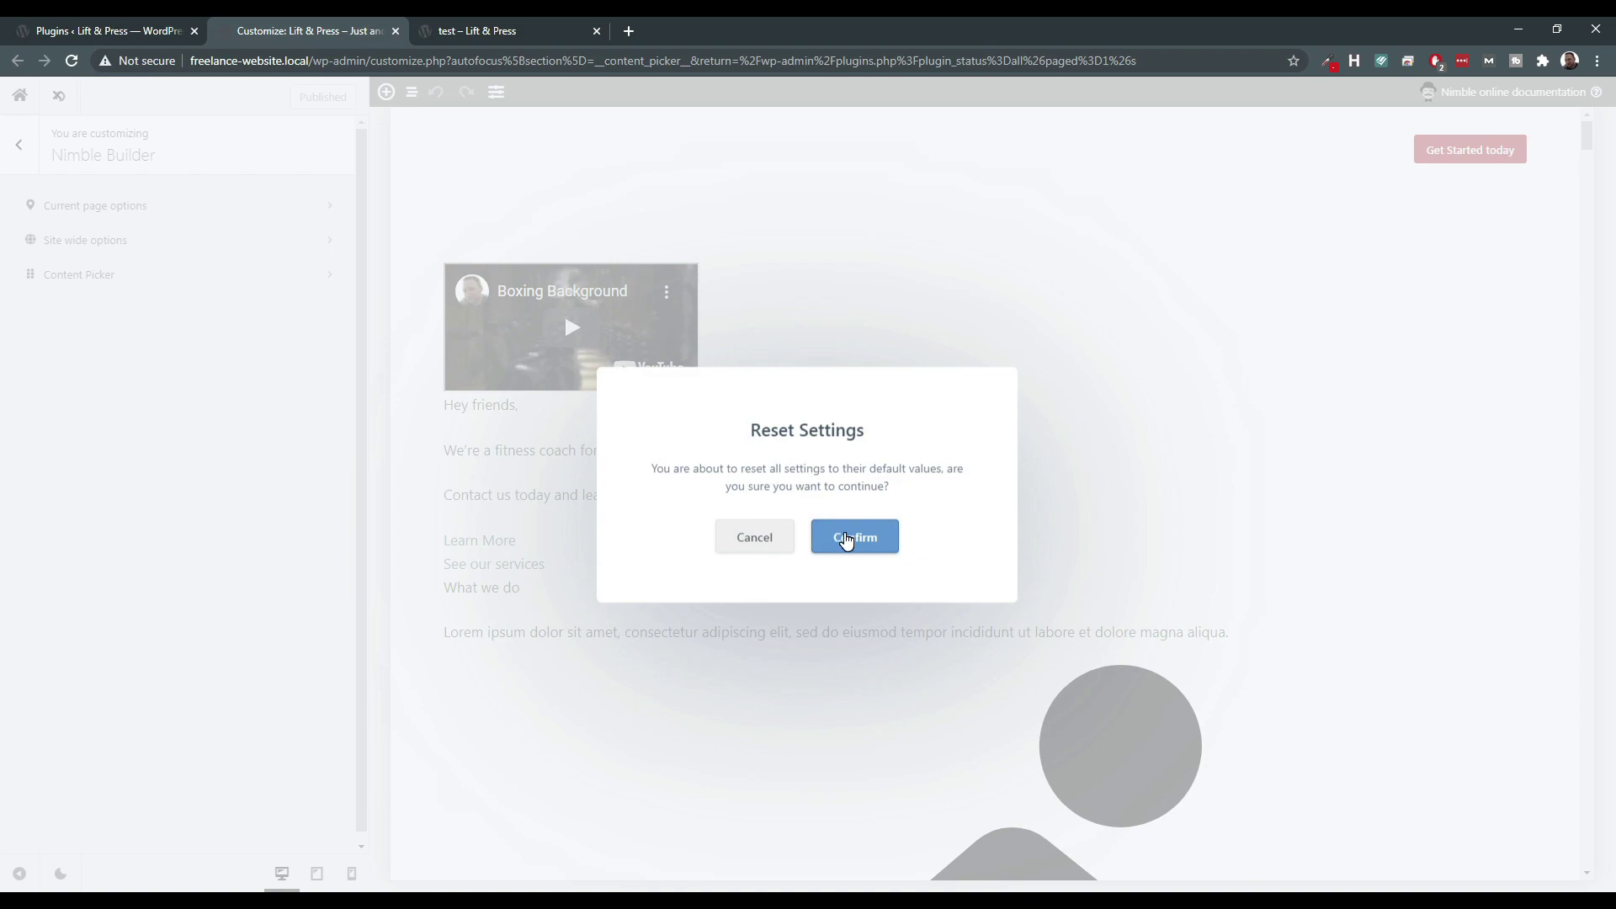
pyautogui.click(750, 541)
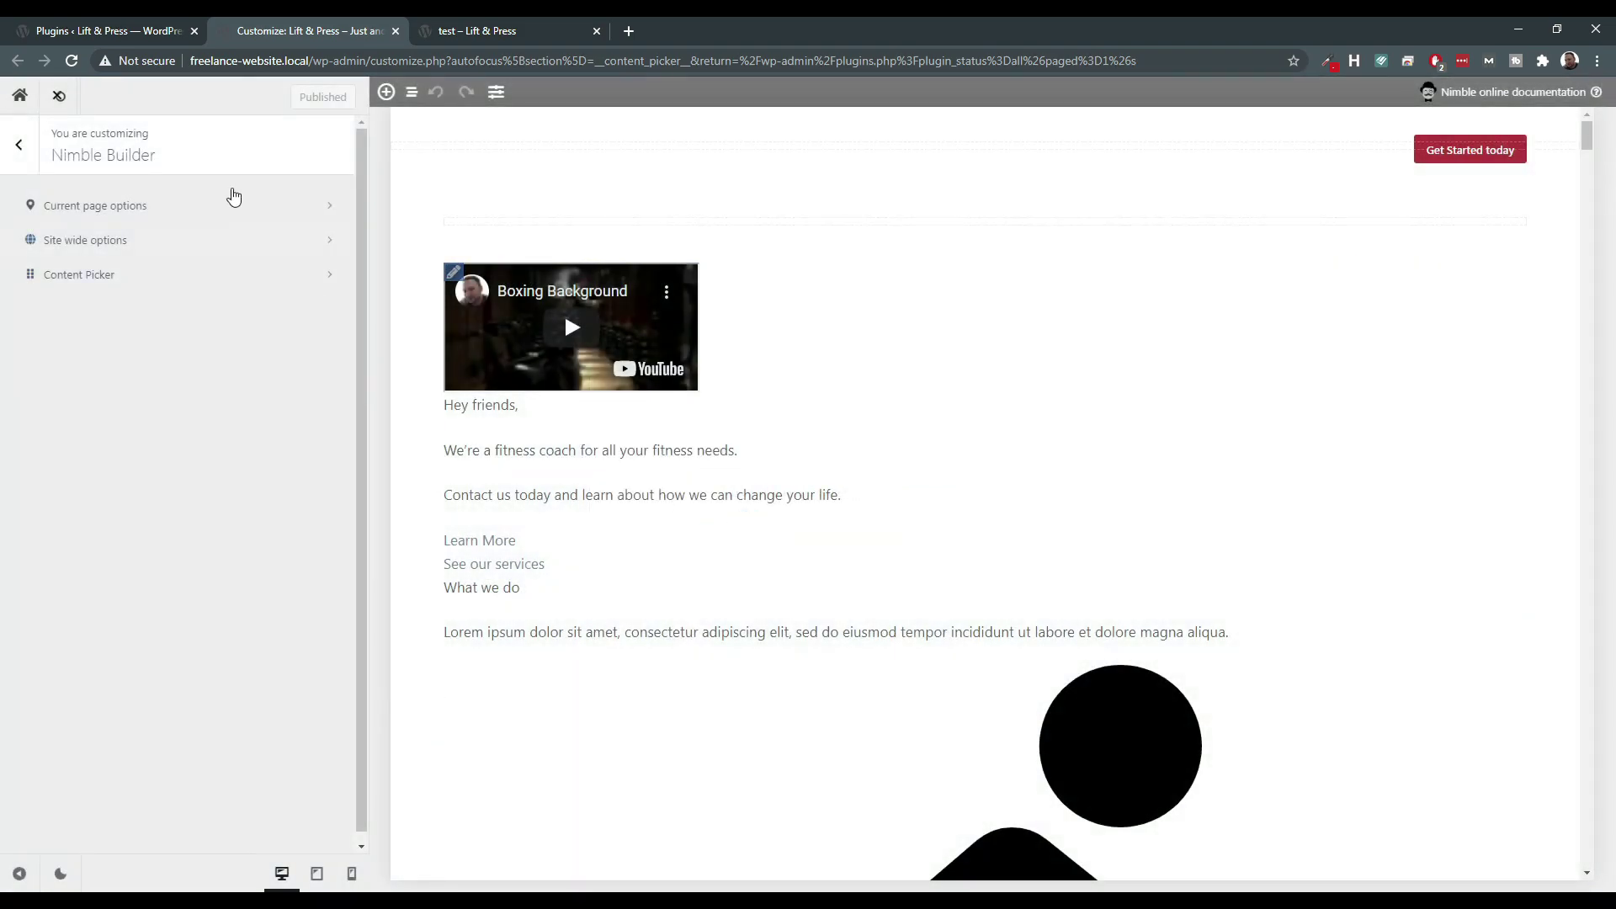
# Leave the customizer and open the test page for editing from the list of pages.
pyautogui.click(61, 98)
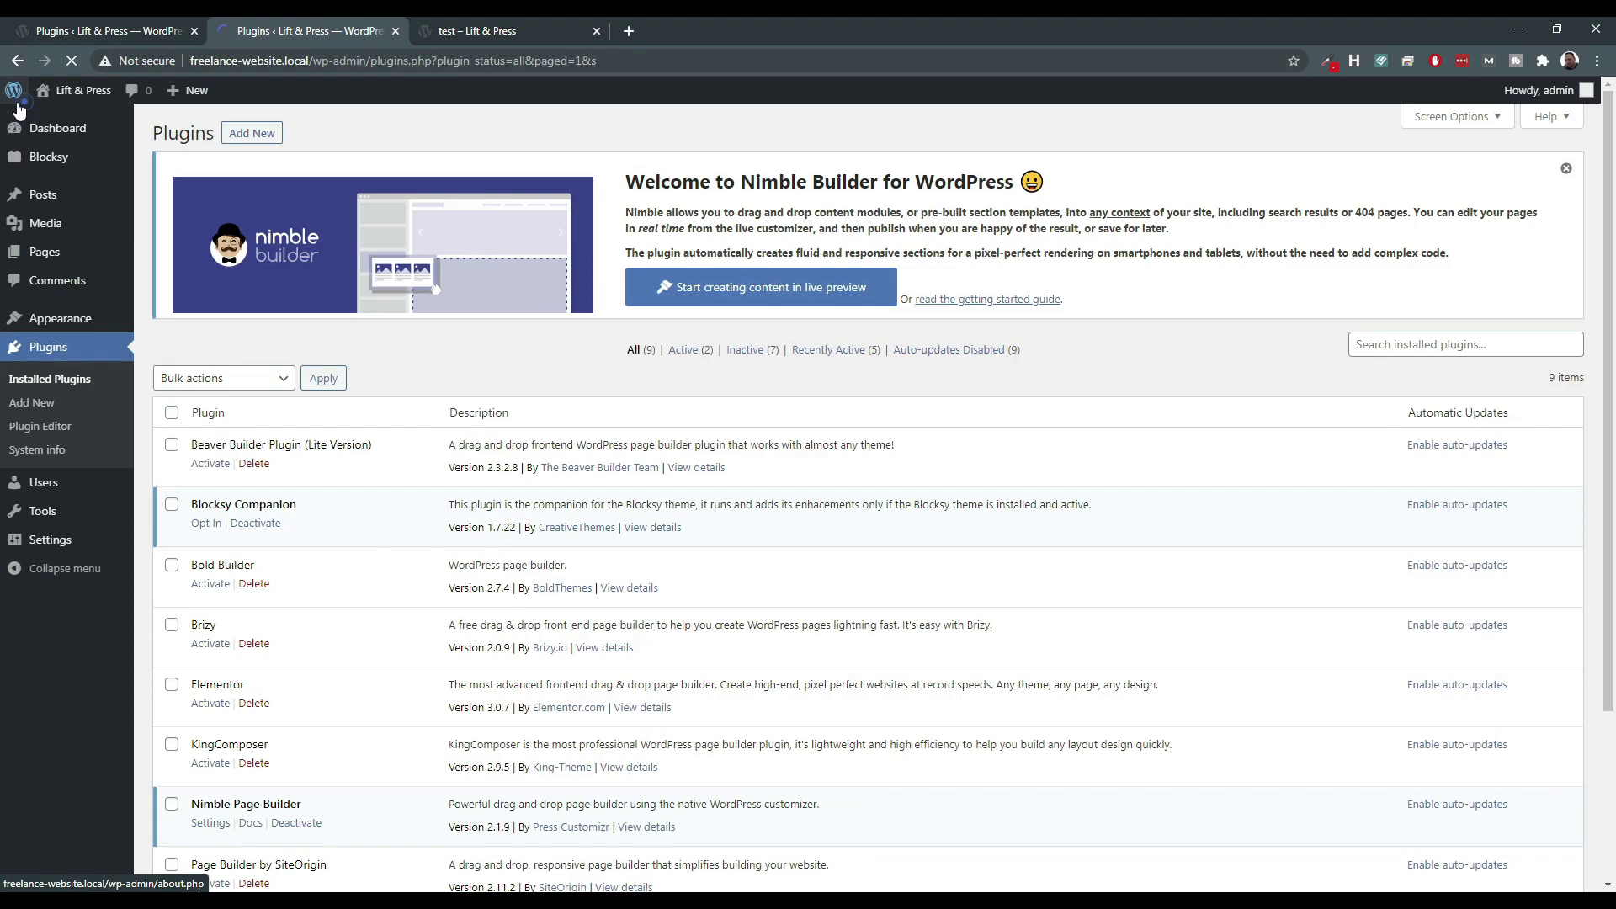
pyautogui.click(18, 104)
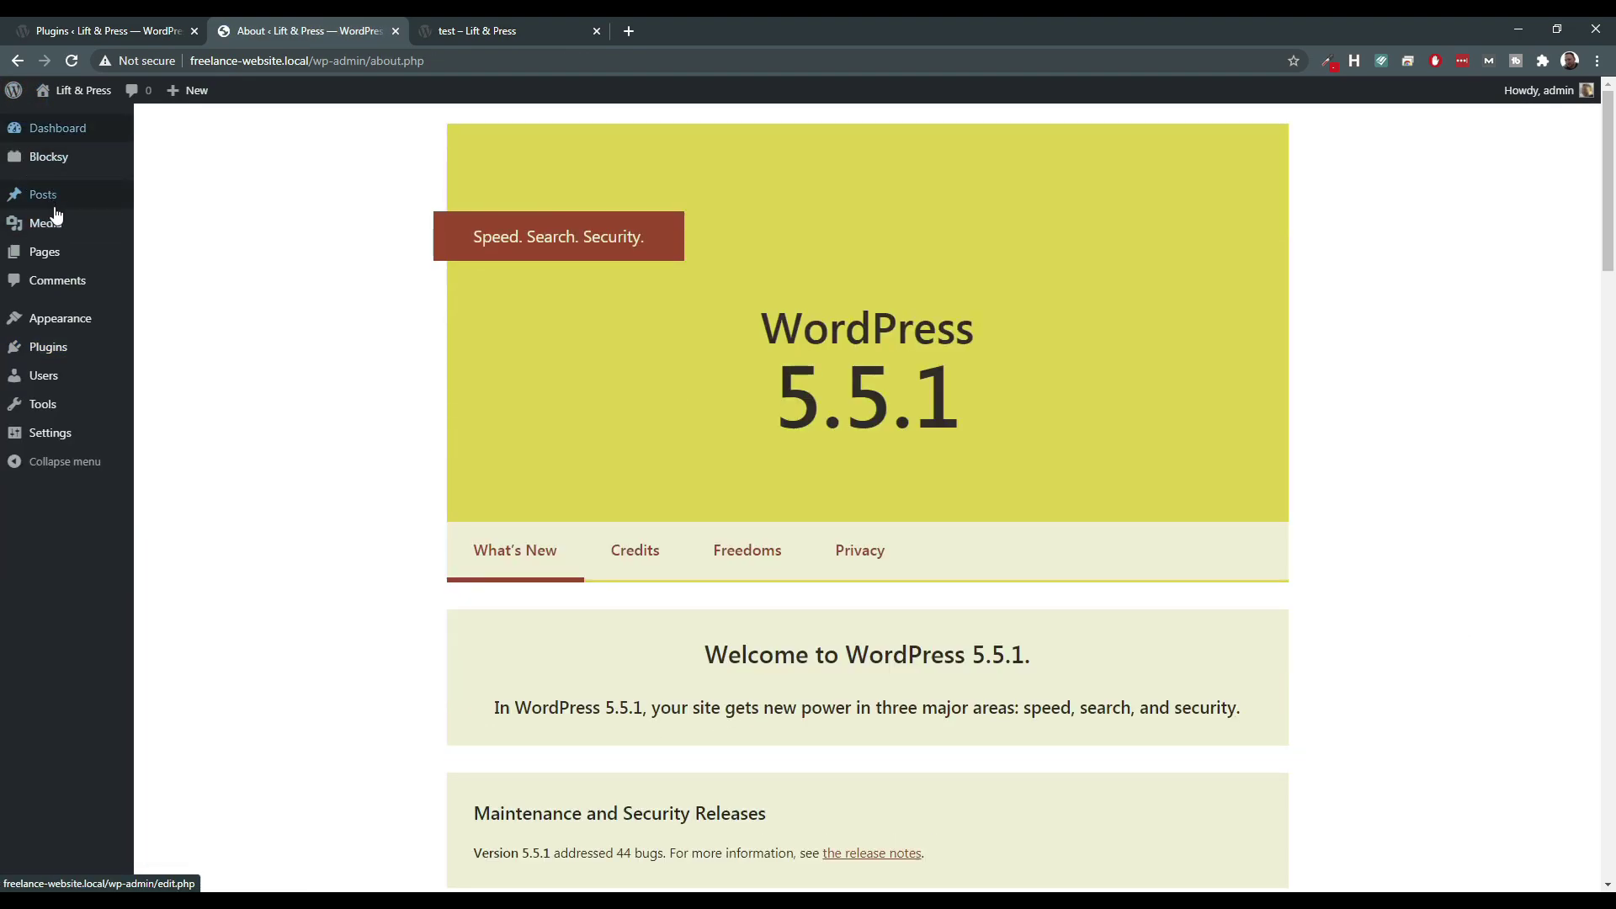
pyautogui.moveTo(69, 214)
pyautogui.moveTo(53, 258)
pyautogui.click(169, 254)
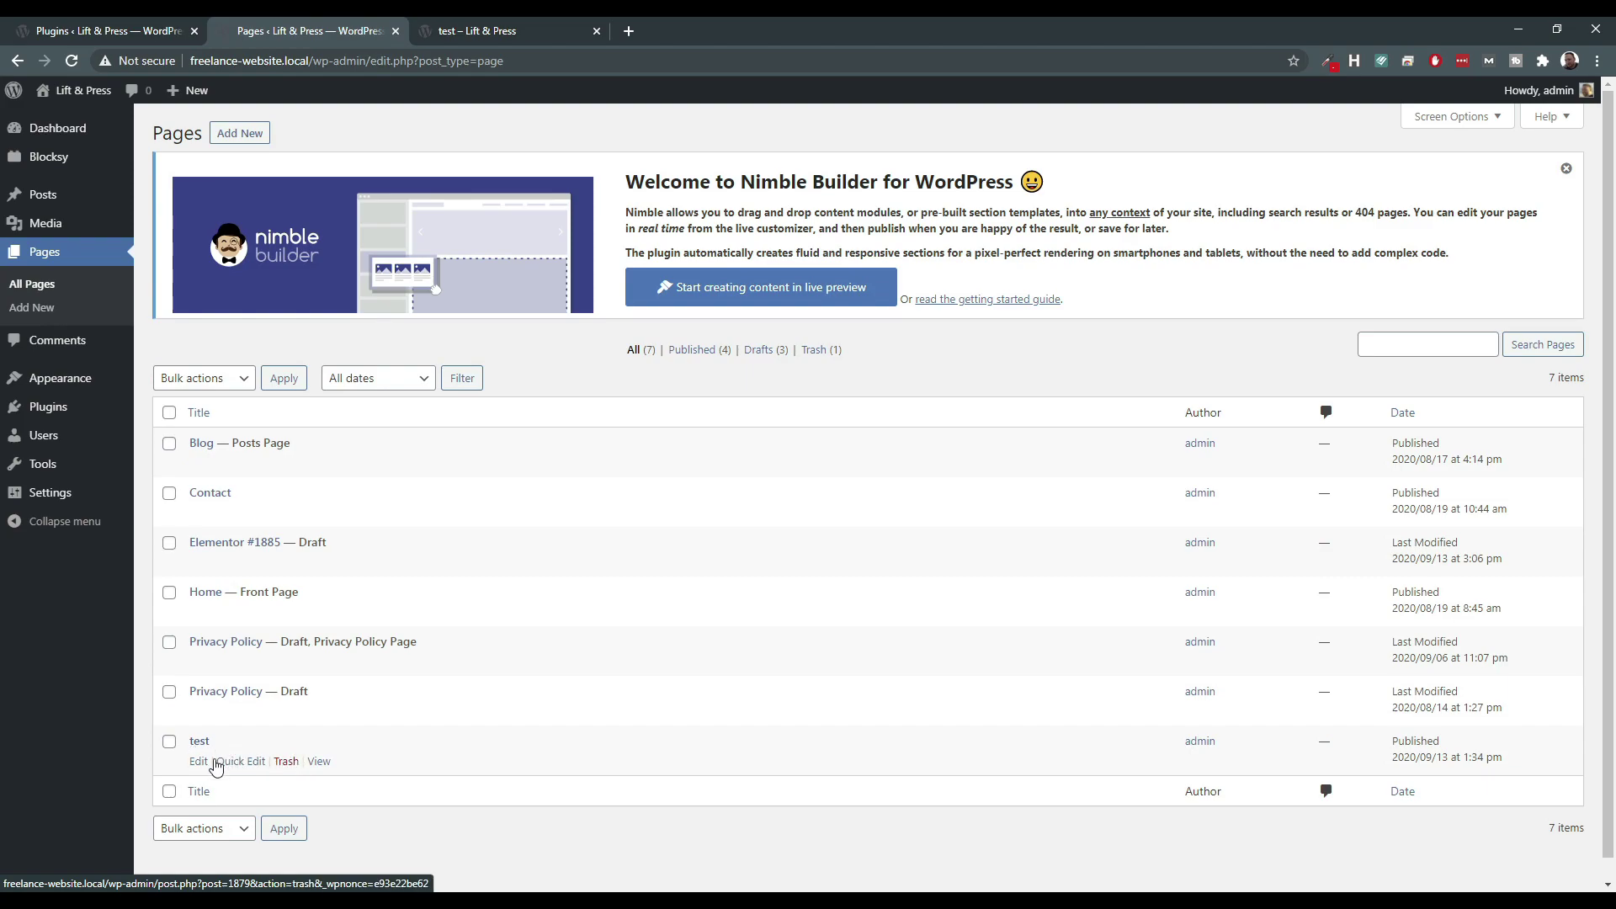
pyautogui.click(197, 761)
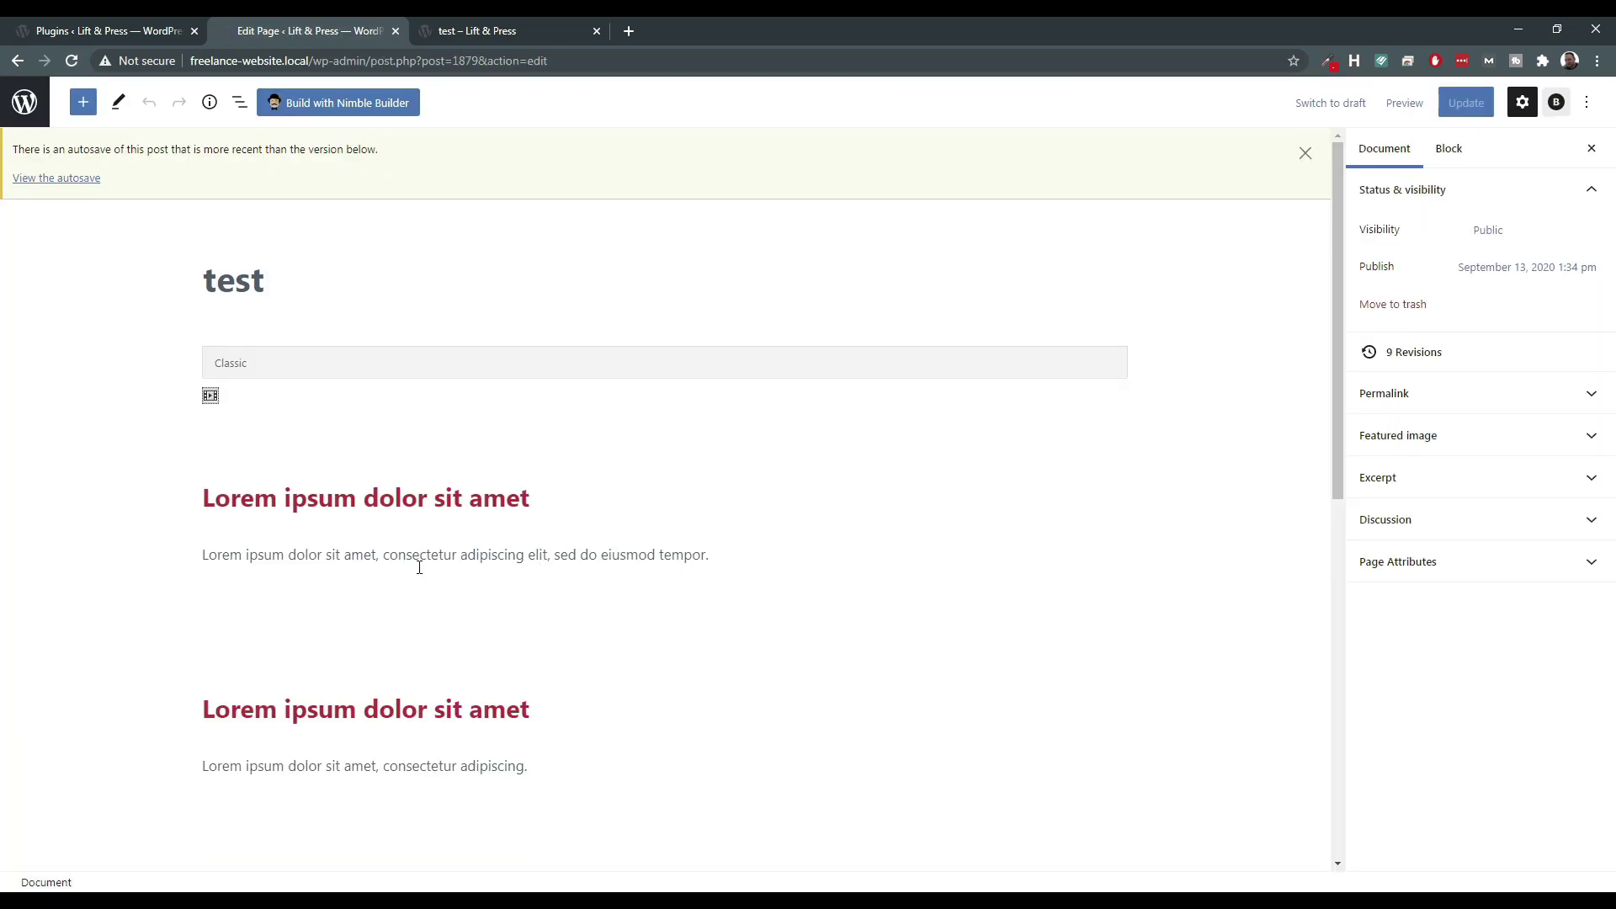
# Remove both Classic blocks and the unsupported fl-builder/layout block from the test page.
pyautogui.click(263, 357)
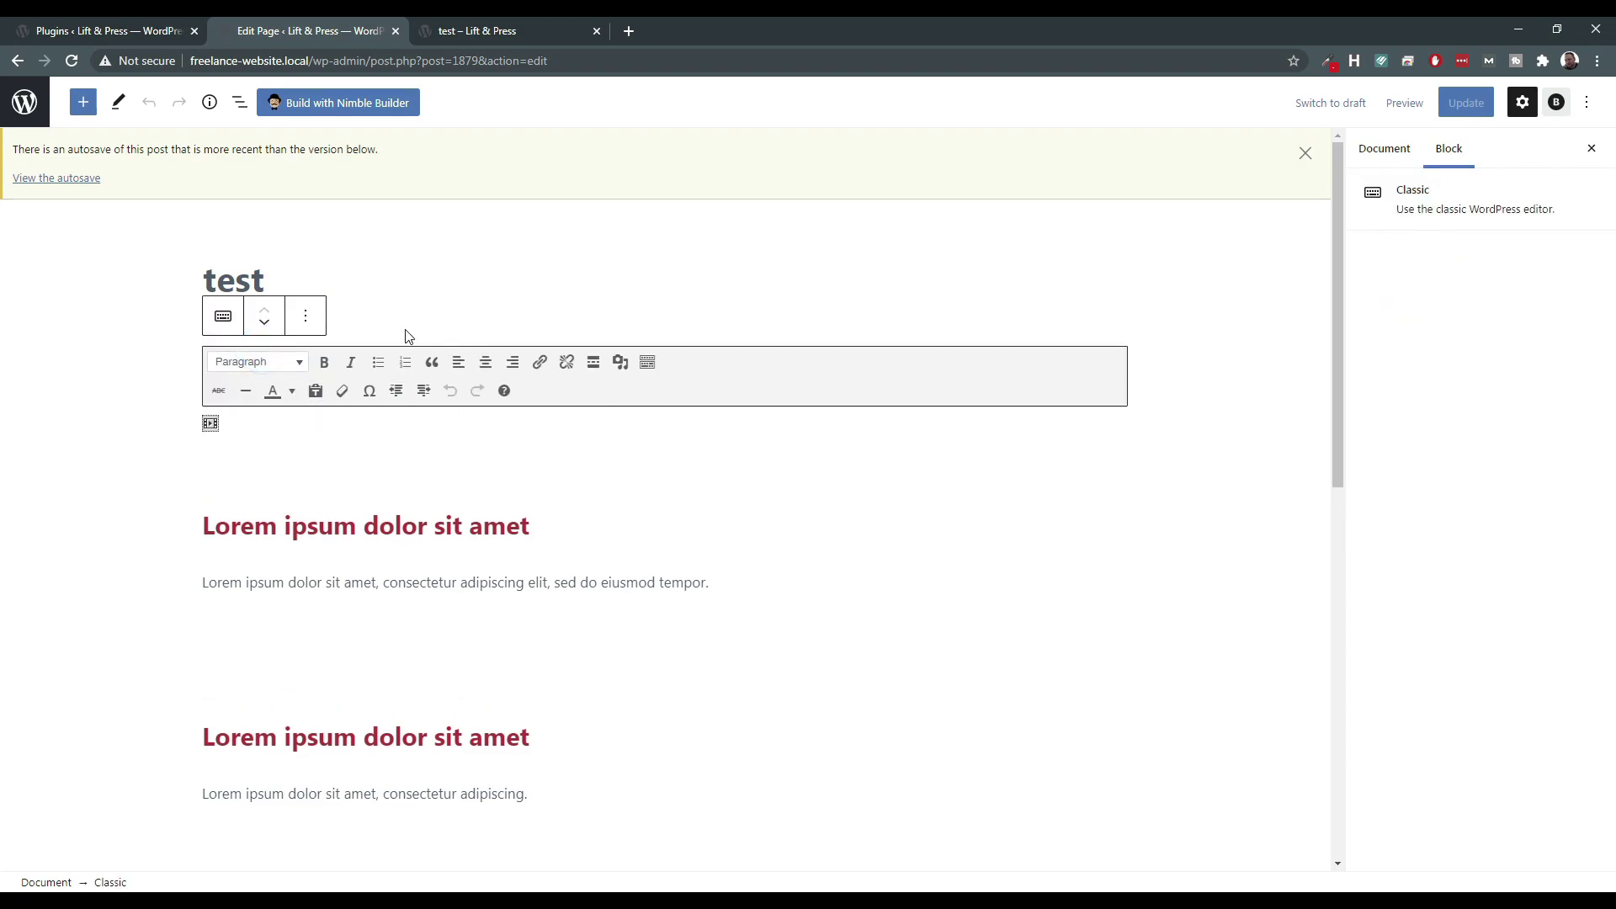
pyautogui.click(315, 320)
pyautogui.click(355, 689)
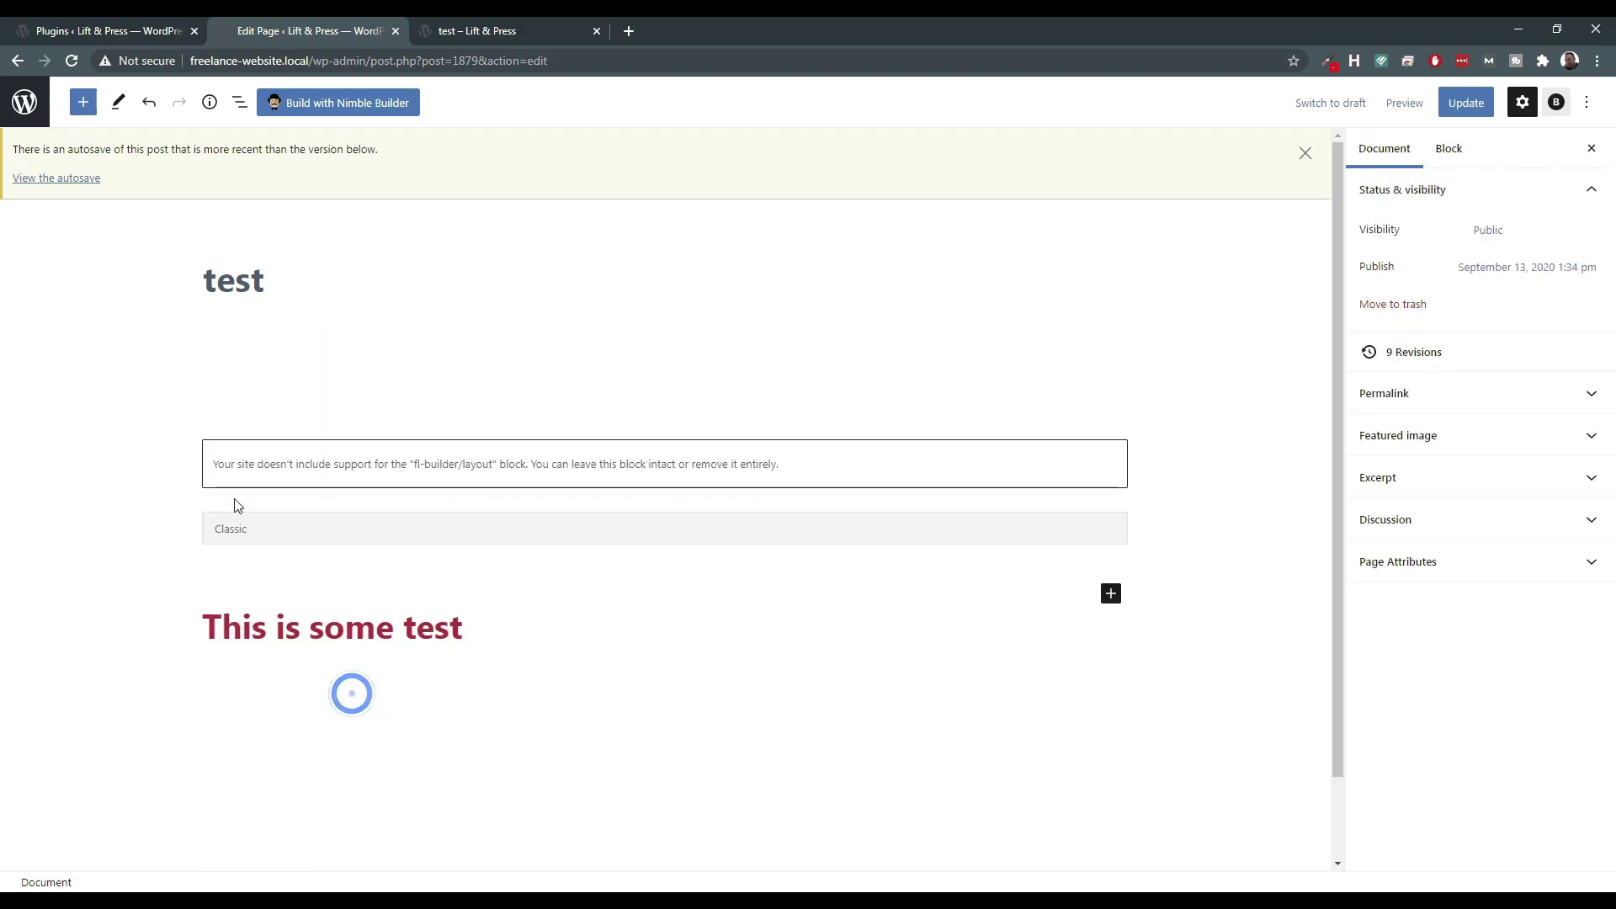
pyautogui.click(321, 362)
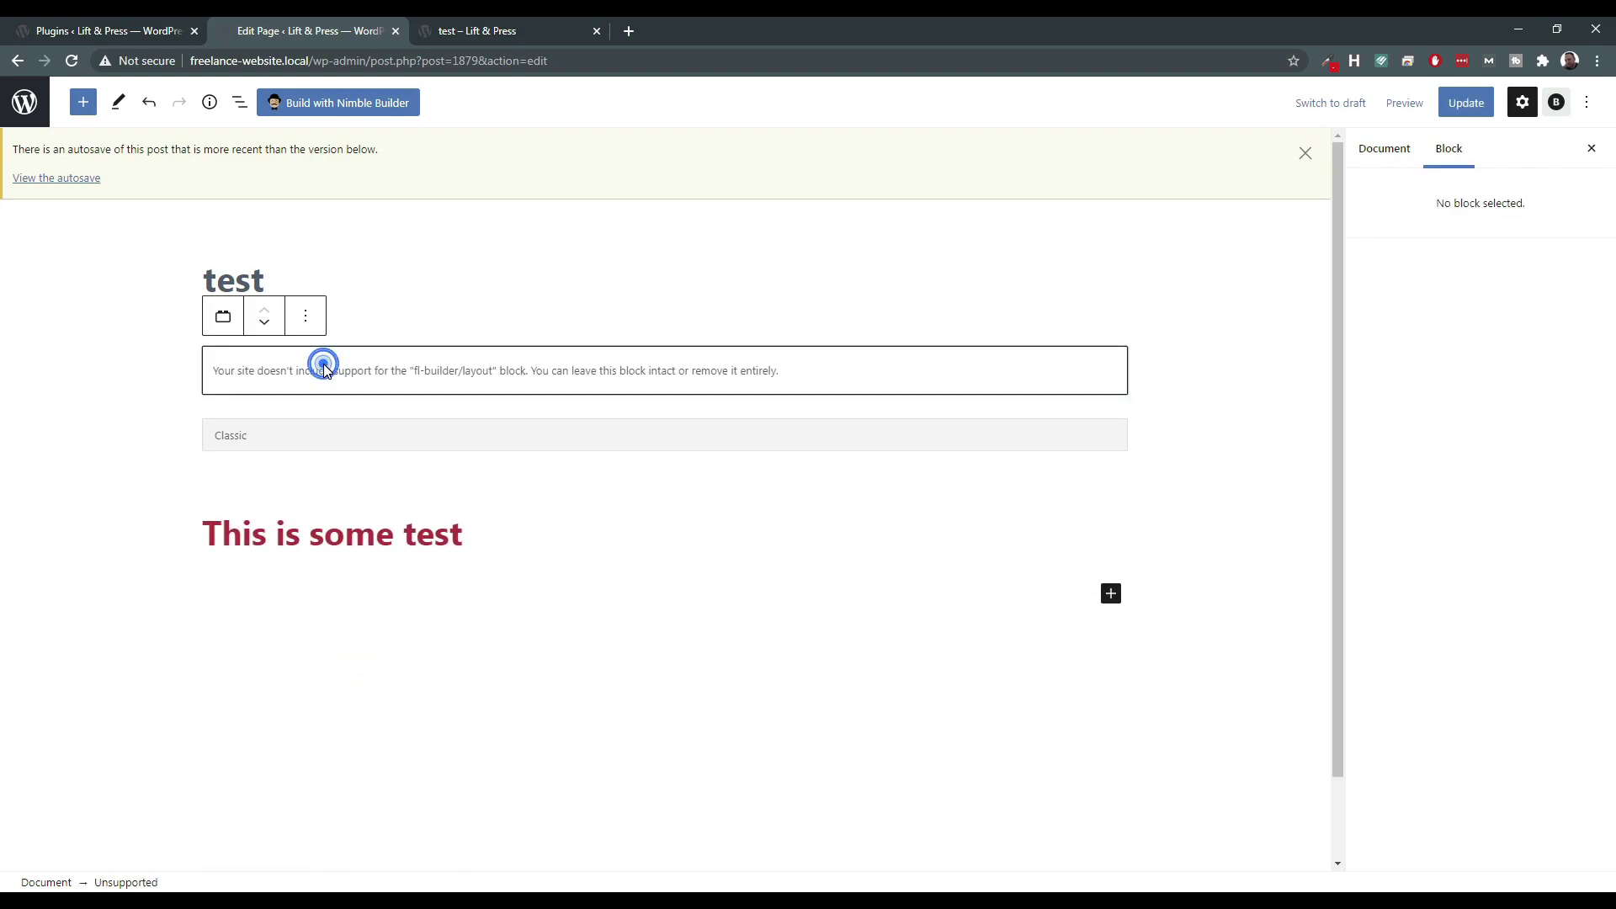
pyautogui.click(305, 318)
pyautogui.click(341, 633)
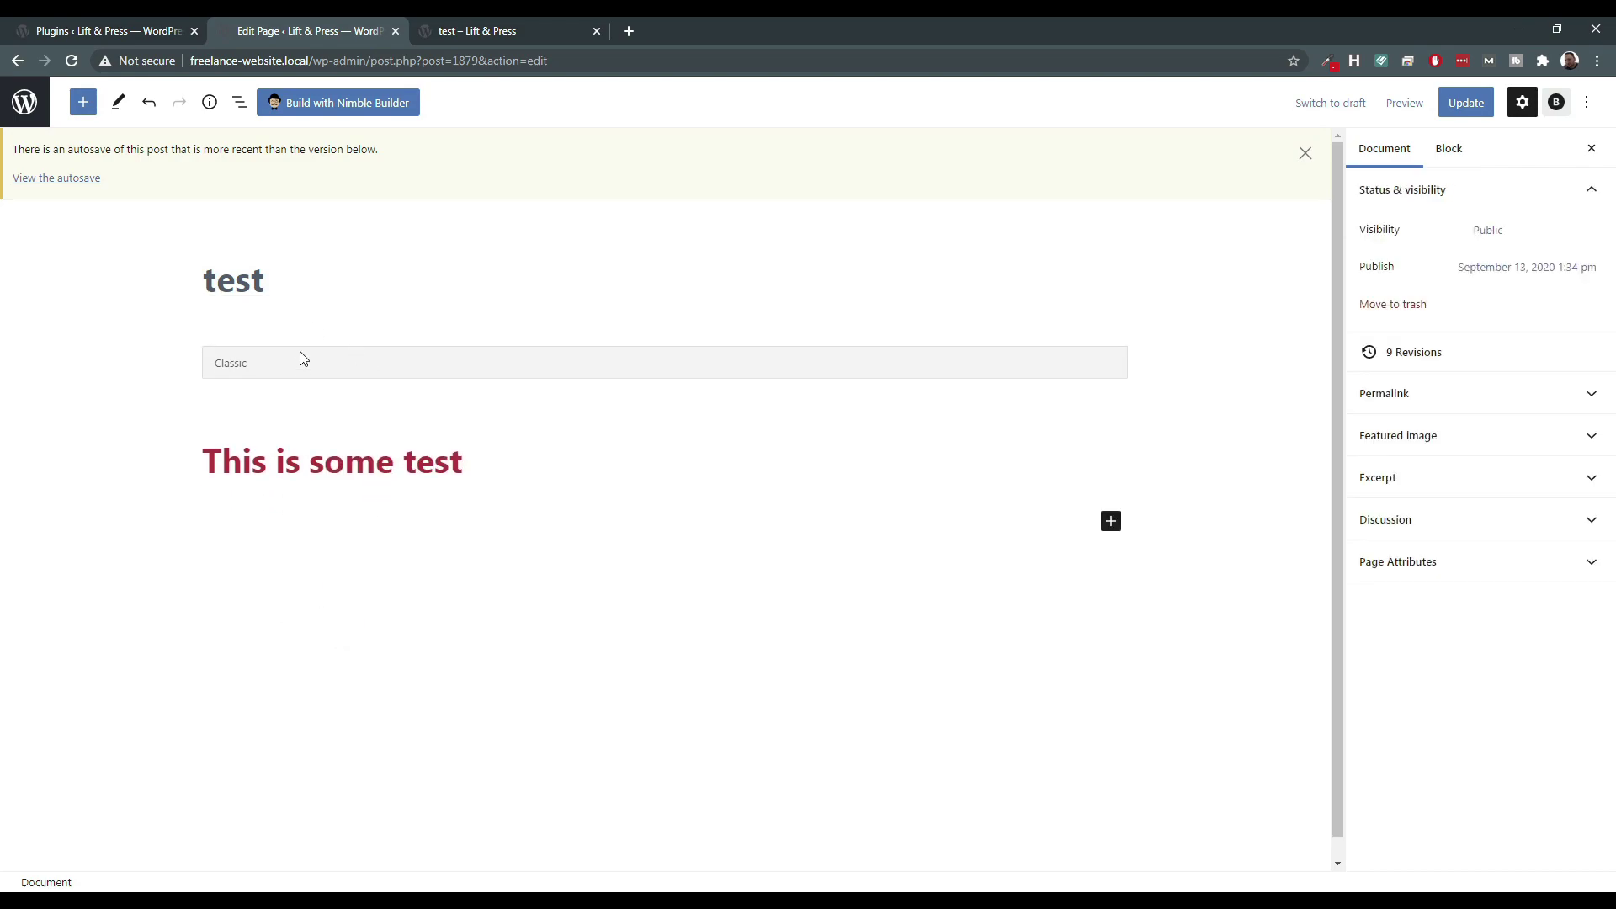
pyautogui.click(253, 362)
pyautogui.click(262, 321)
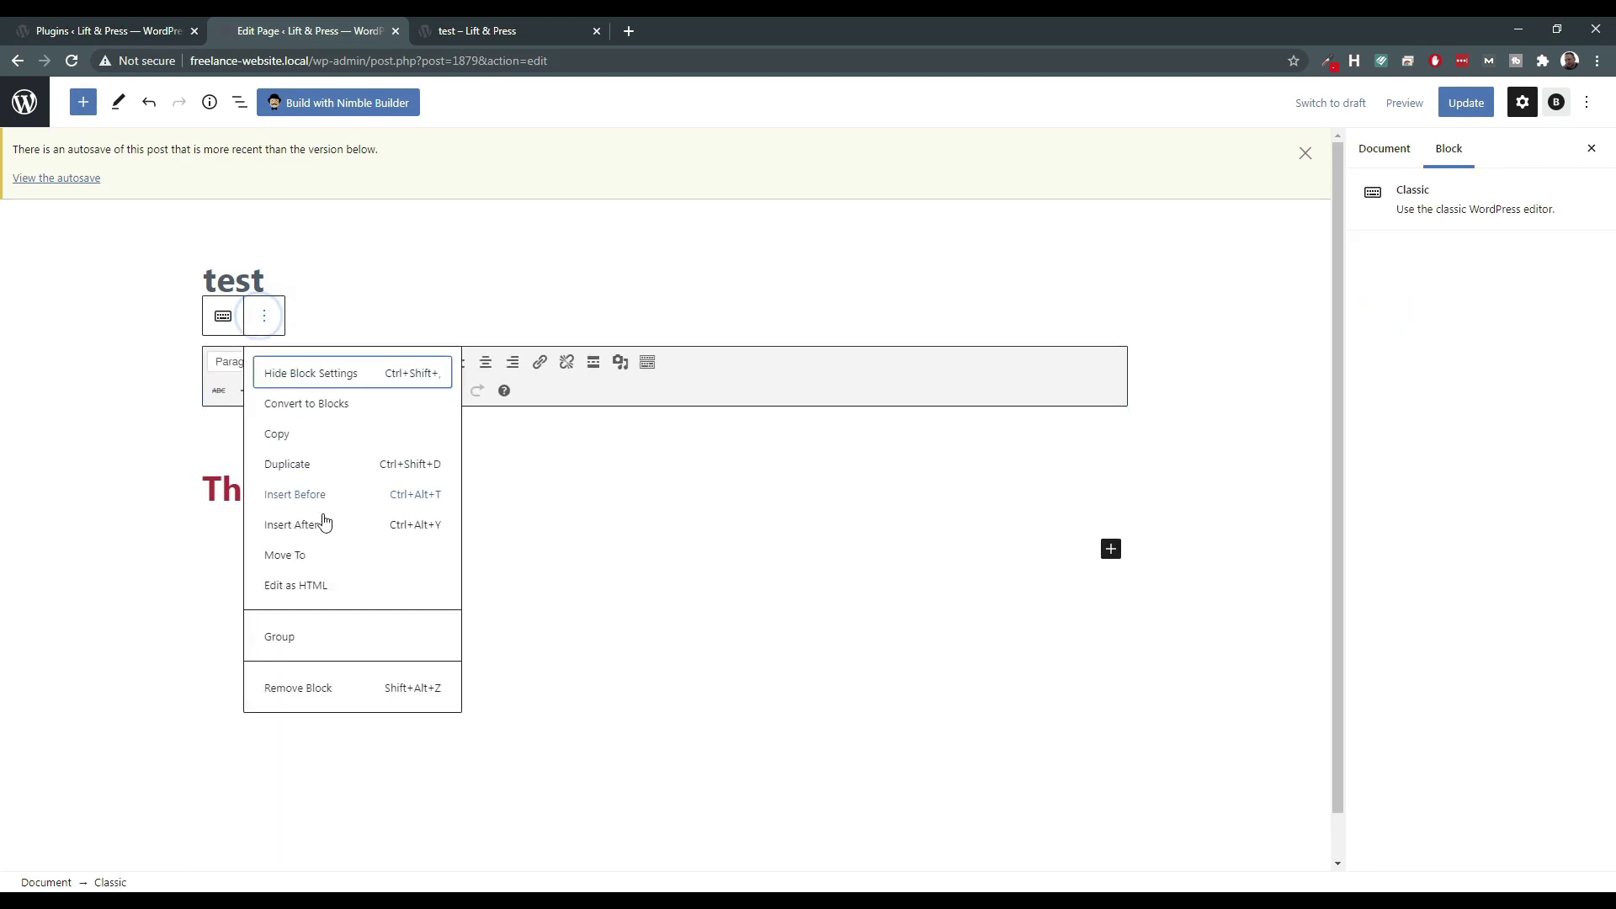
pyautogui.click(310, 689)
# Open the test page in Nimble Builder, leaving the page editor without saving the changes.
pyautogui.click(333, 103)
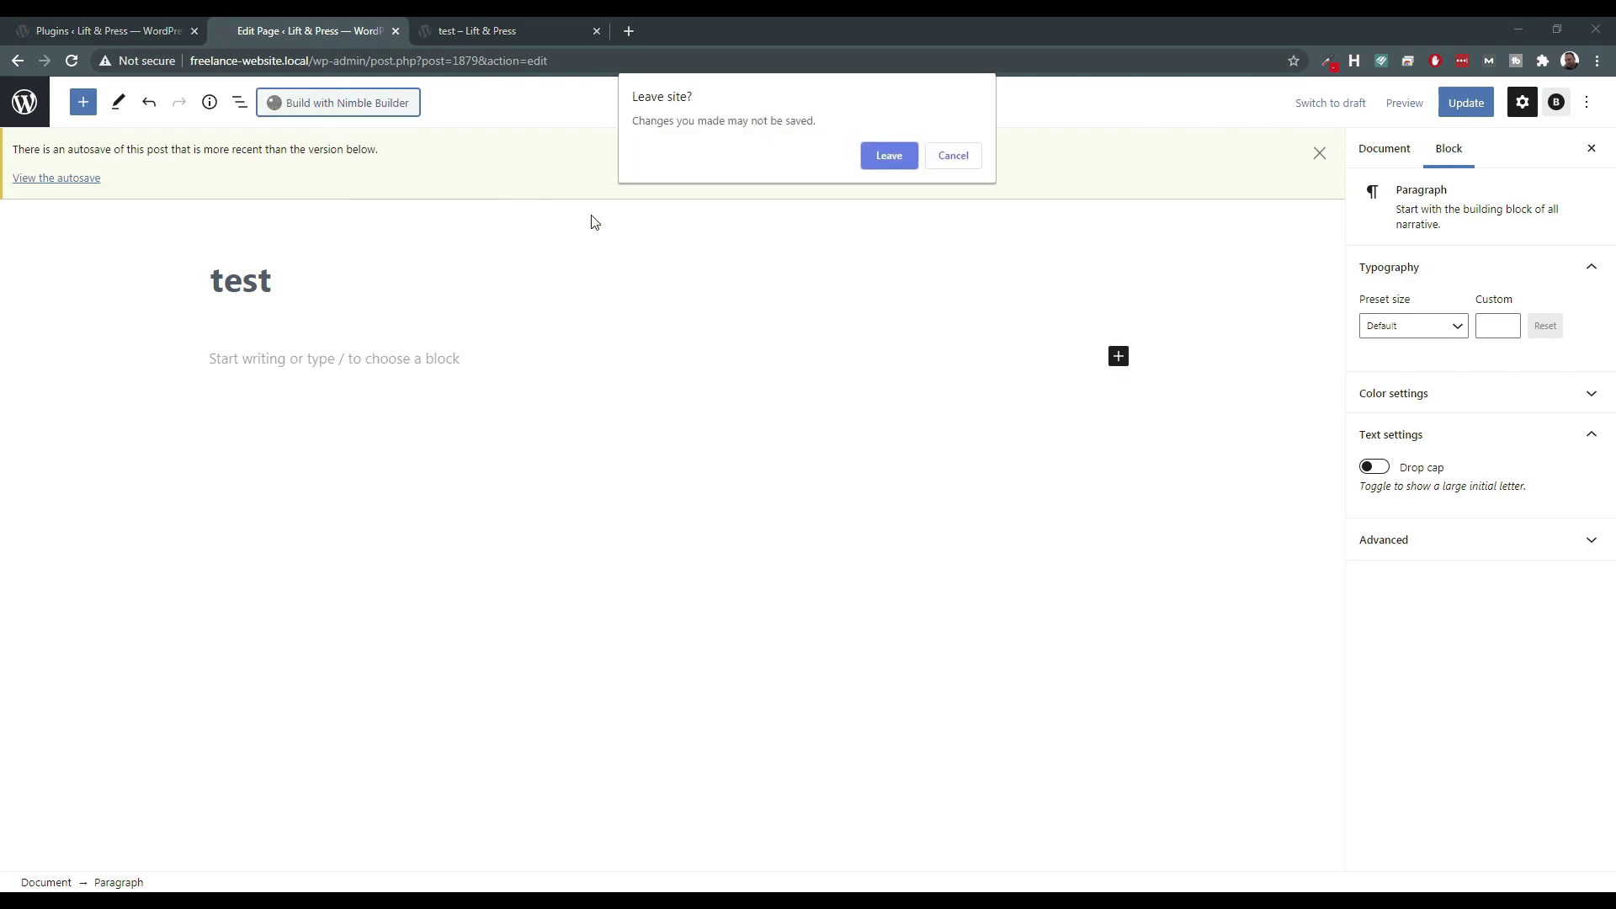
pyautogui.click(889, 156)
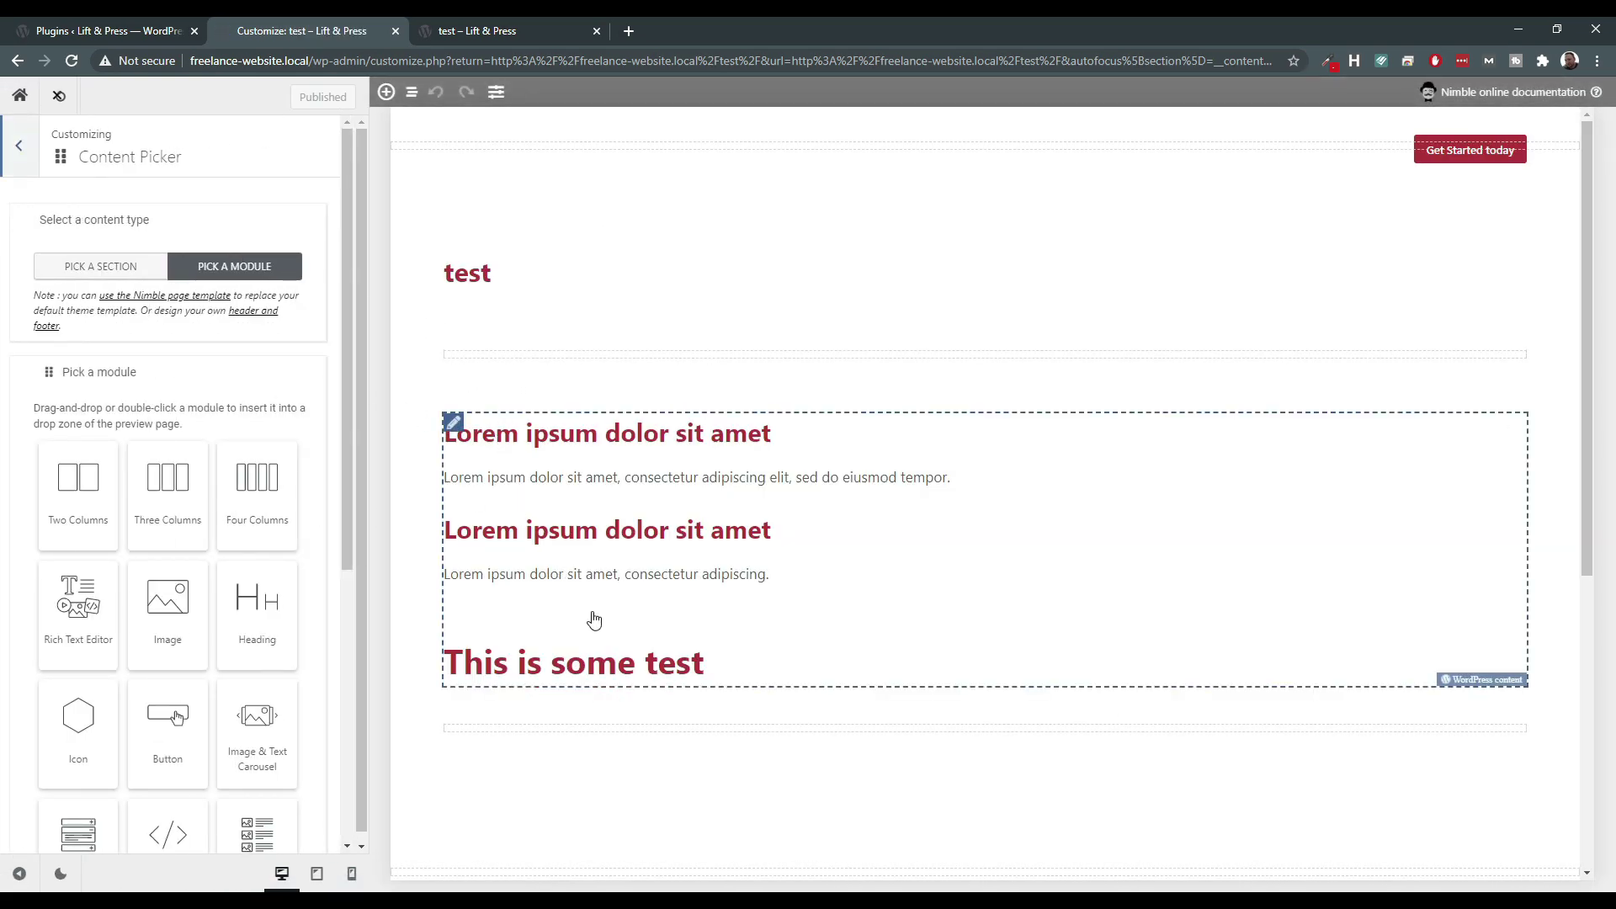
pyautogui.click(552, 448)
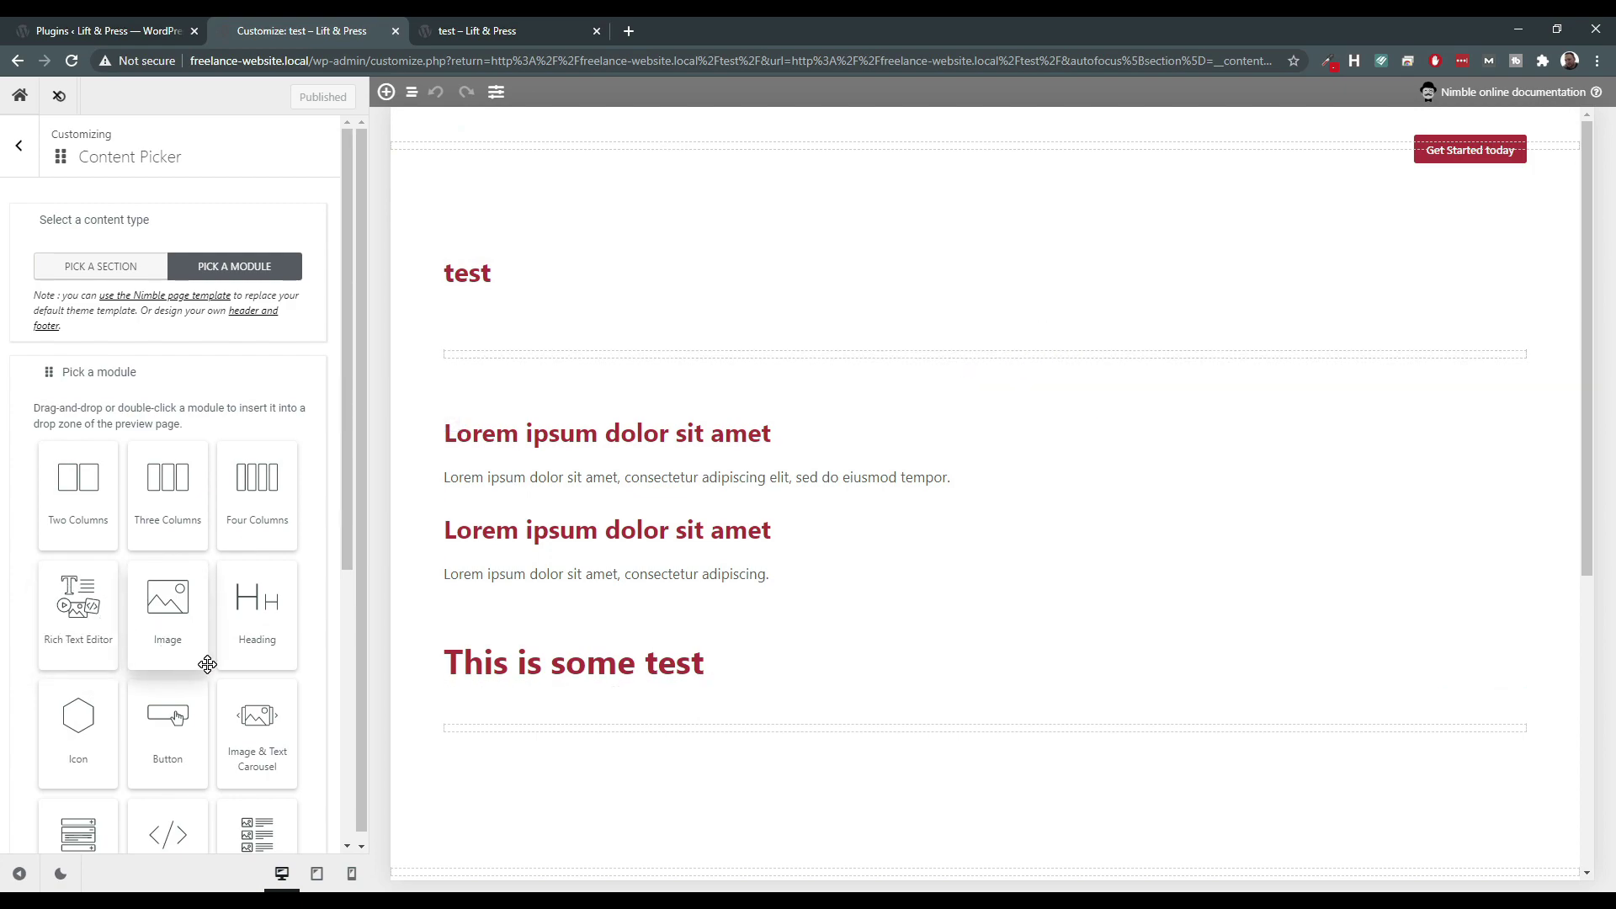
# Examine the full range of modules offered in Nimble Builder's Content Picker.
pyautogui.scroll(-5, 207, 665)
pyautogui.scroll(5, 217, 615)
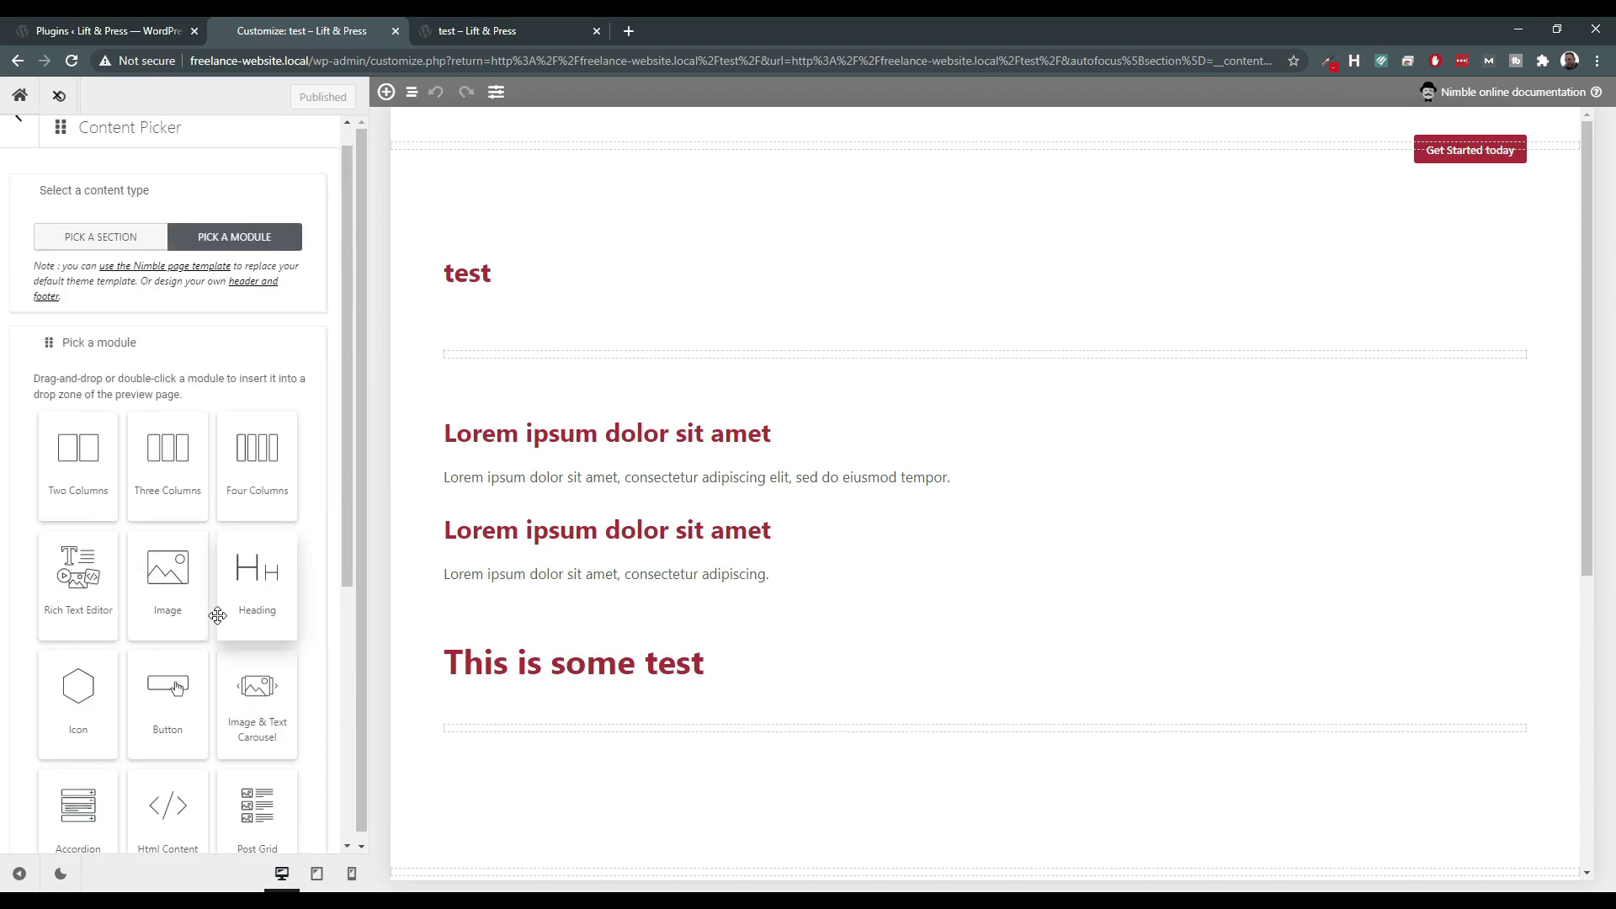
pyautogui.scroll(-5, 217, 615)
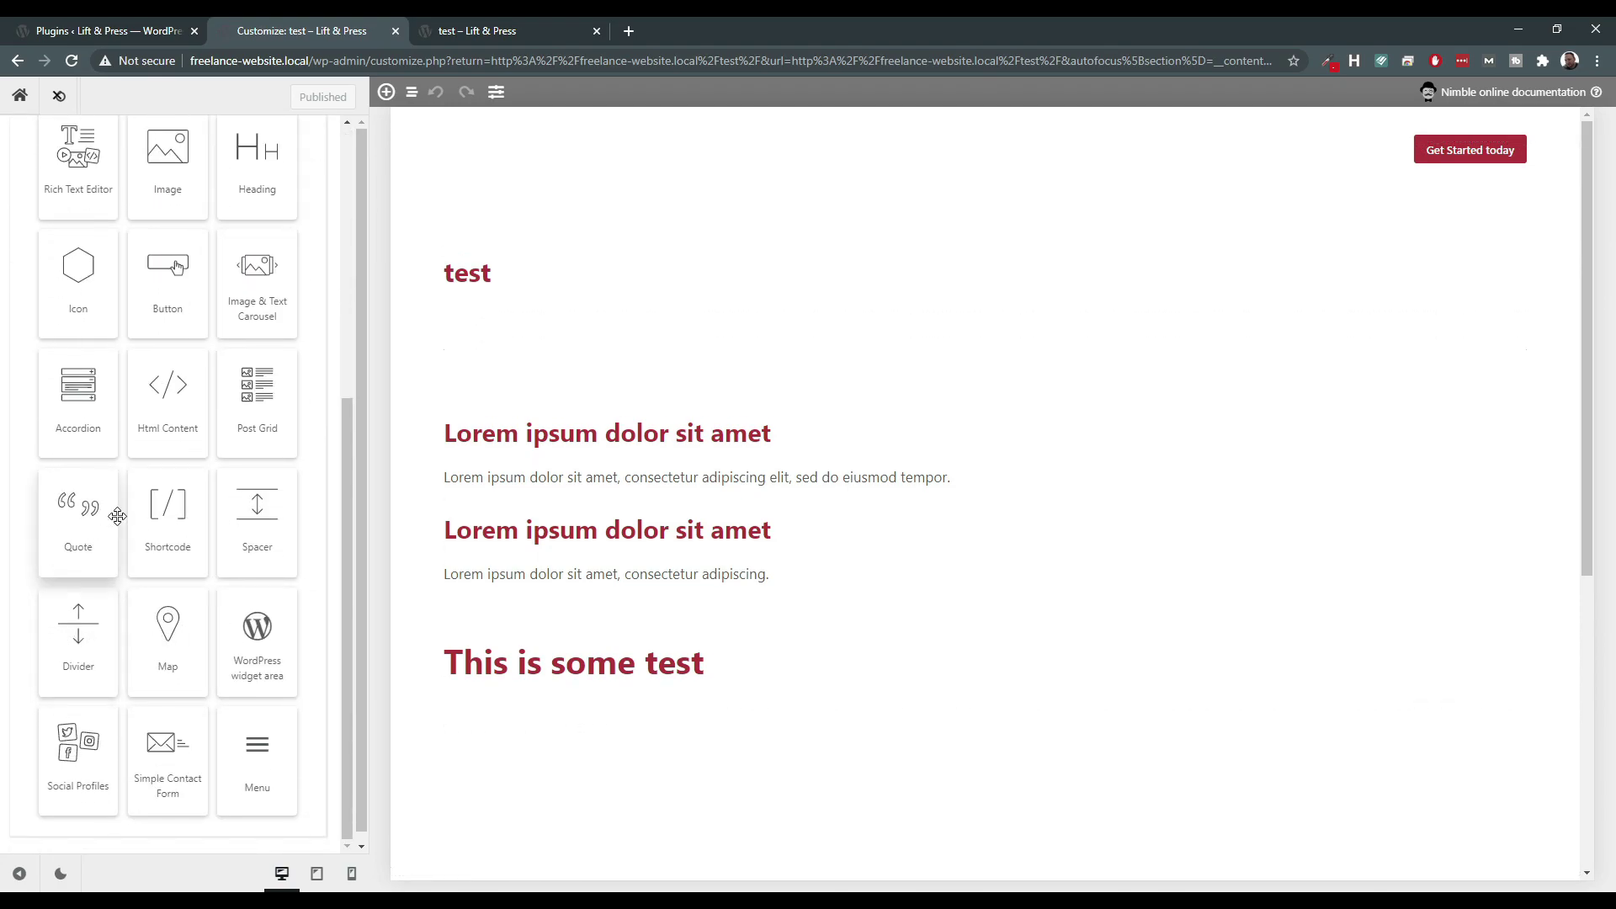
pyautogui.scroll(2, 253, 413)
pyautogui.scroll(2, 258, 436)
pyautogui.scroll(-2, 265, 472)
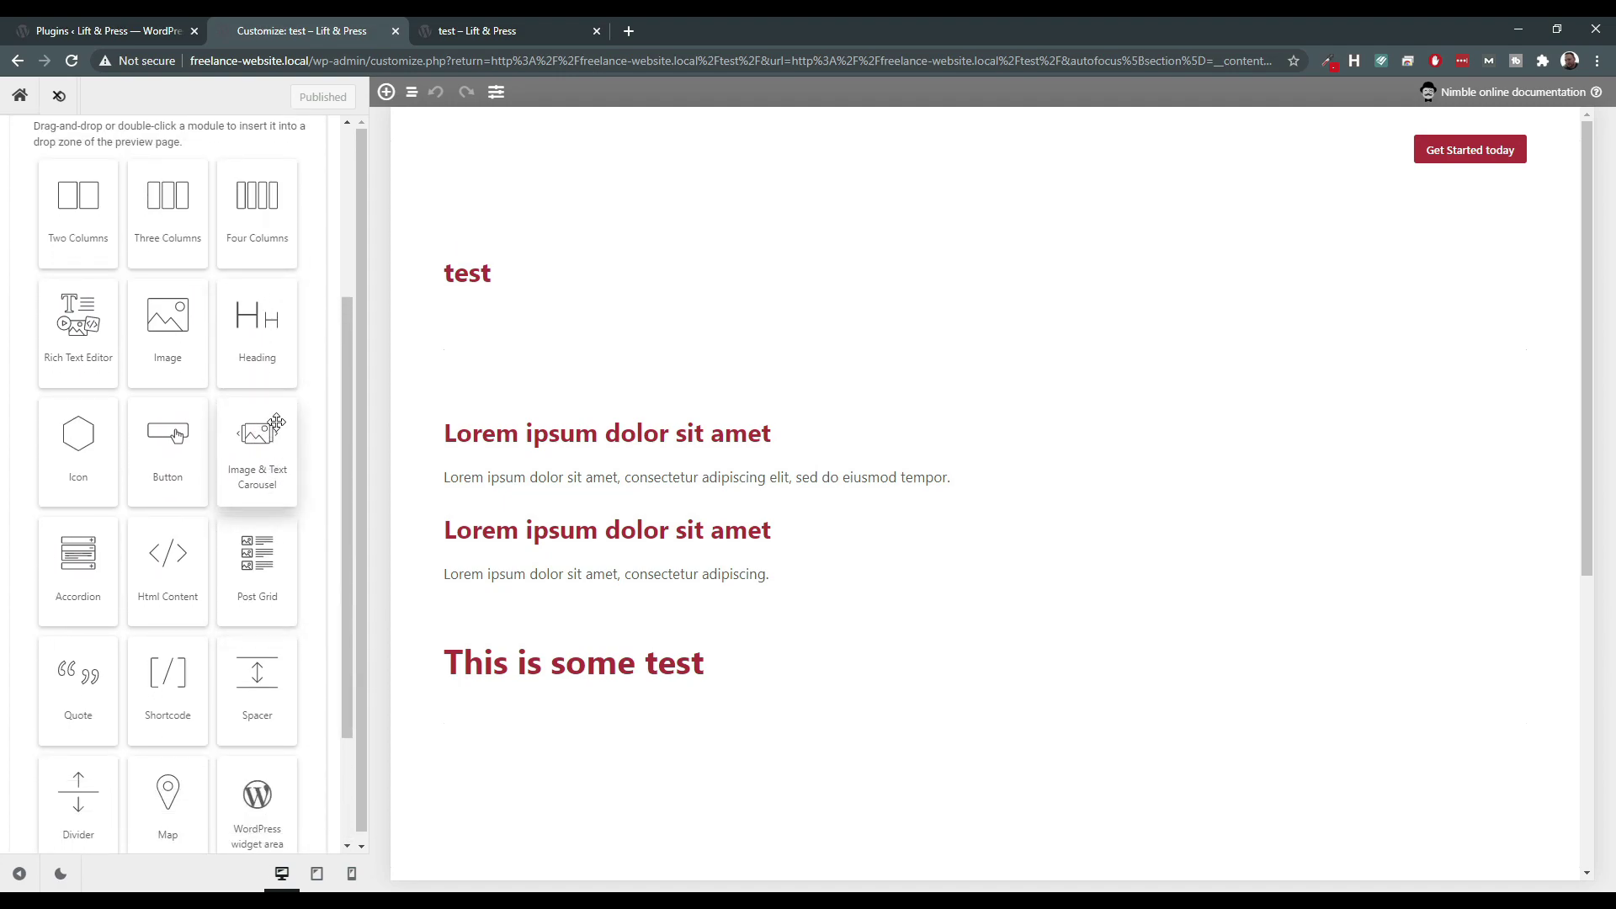
pyautogui.scroll(1, 256, 476)
pyautogui.scroll(-2, 264, 527)
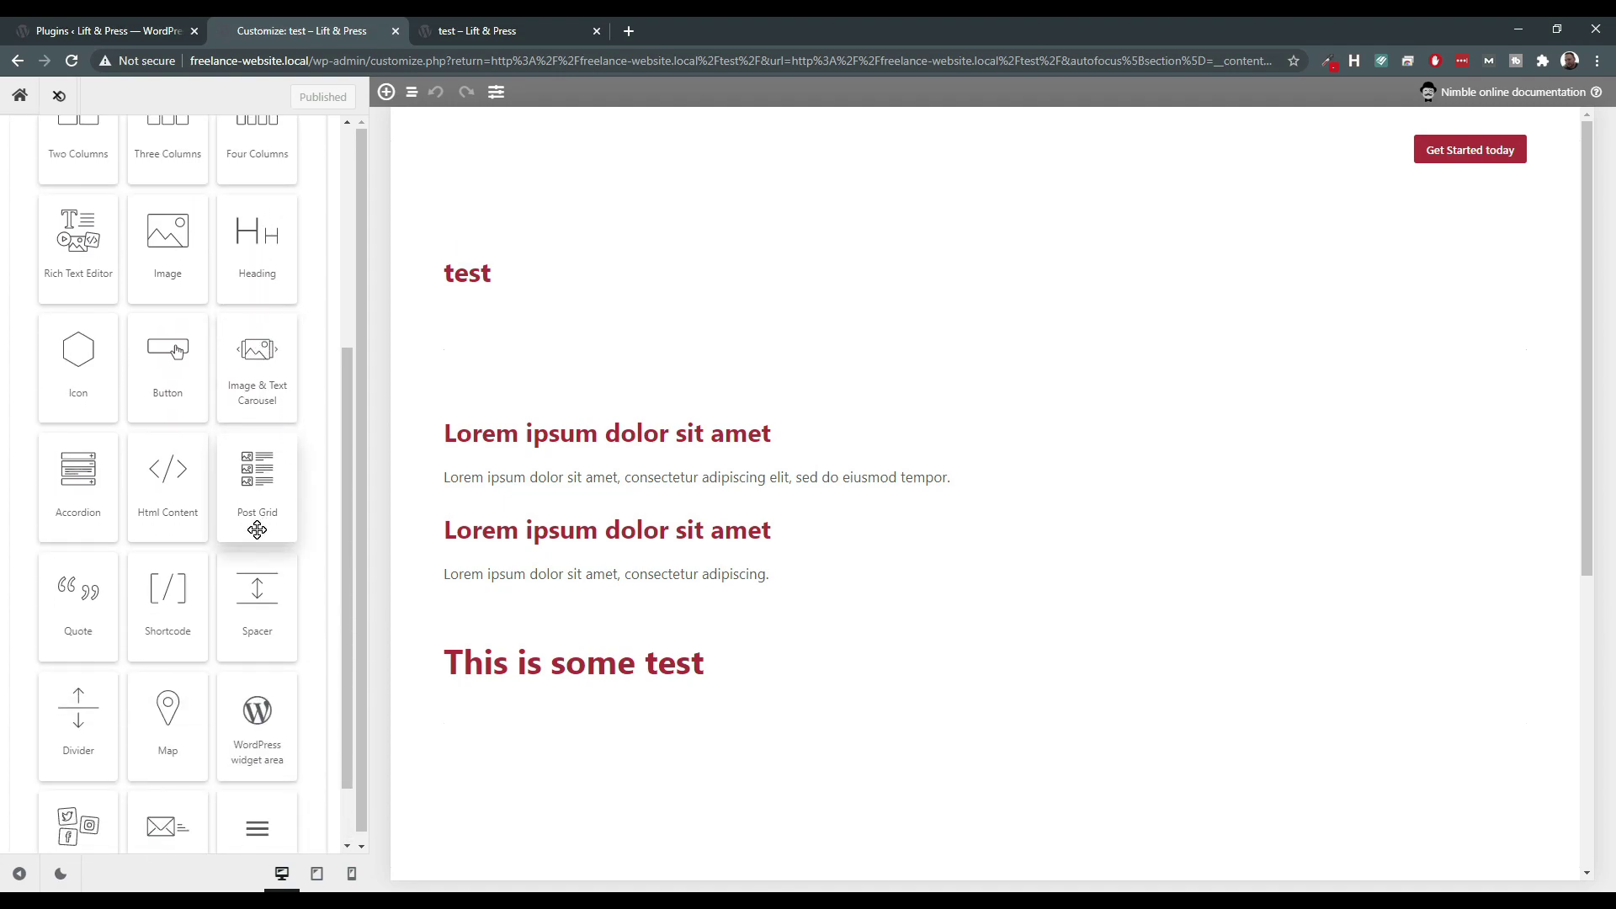
pyautogui.scroll(-1, 257, 530)
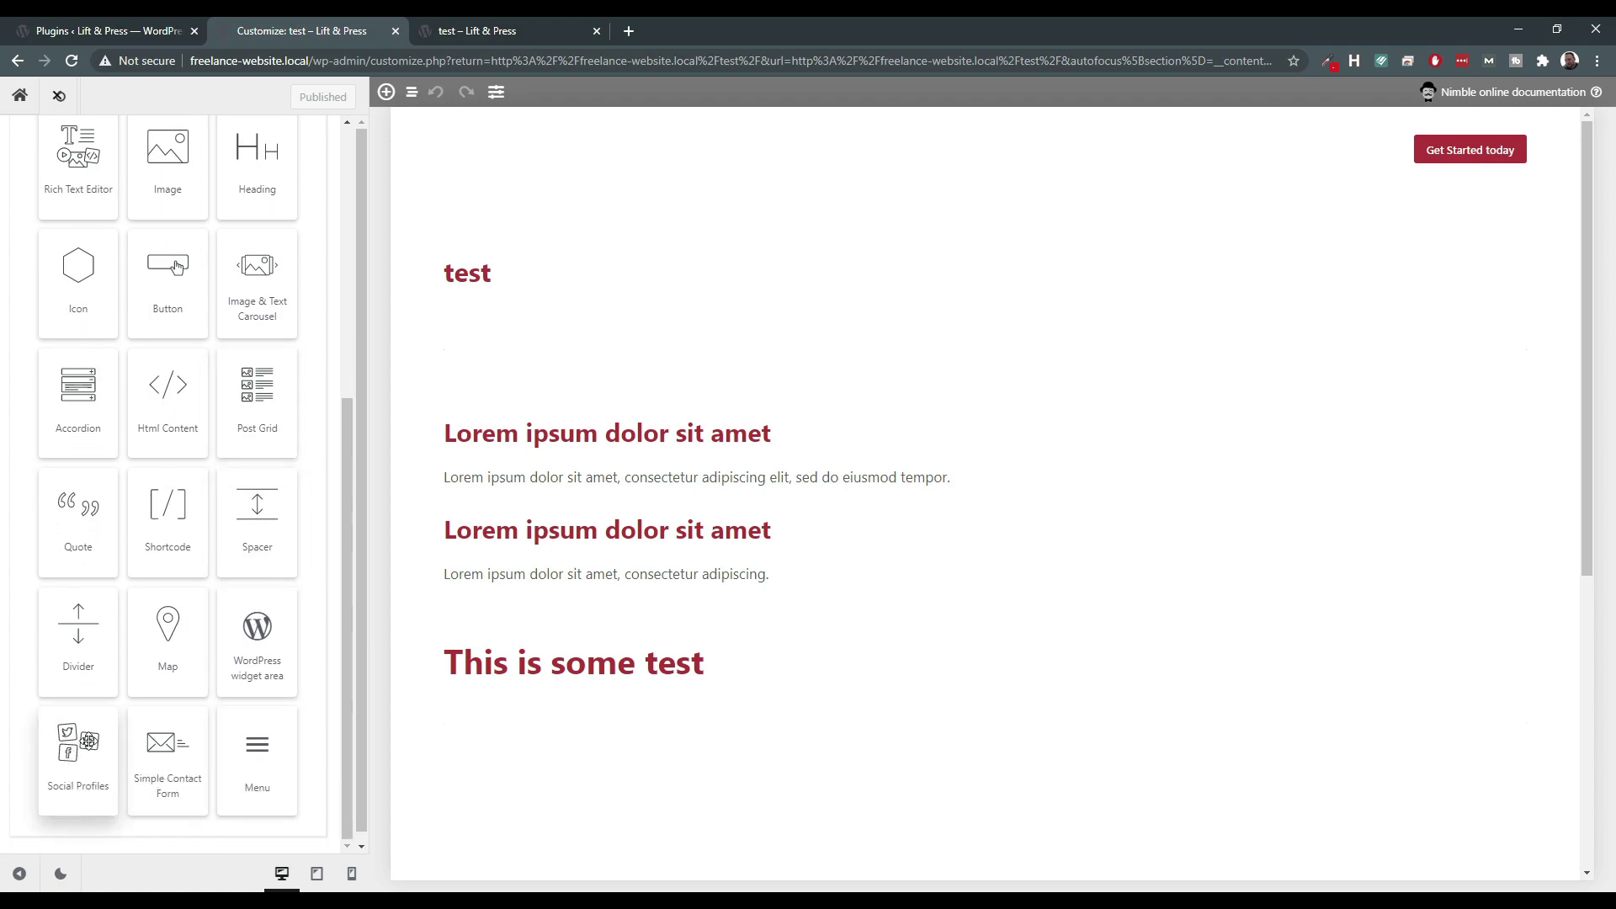
pyautogui.scroll(4, 294, 640)
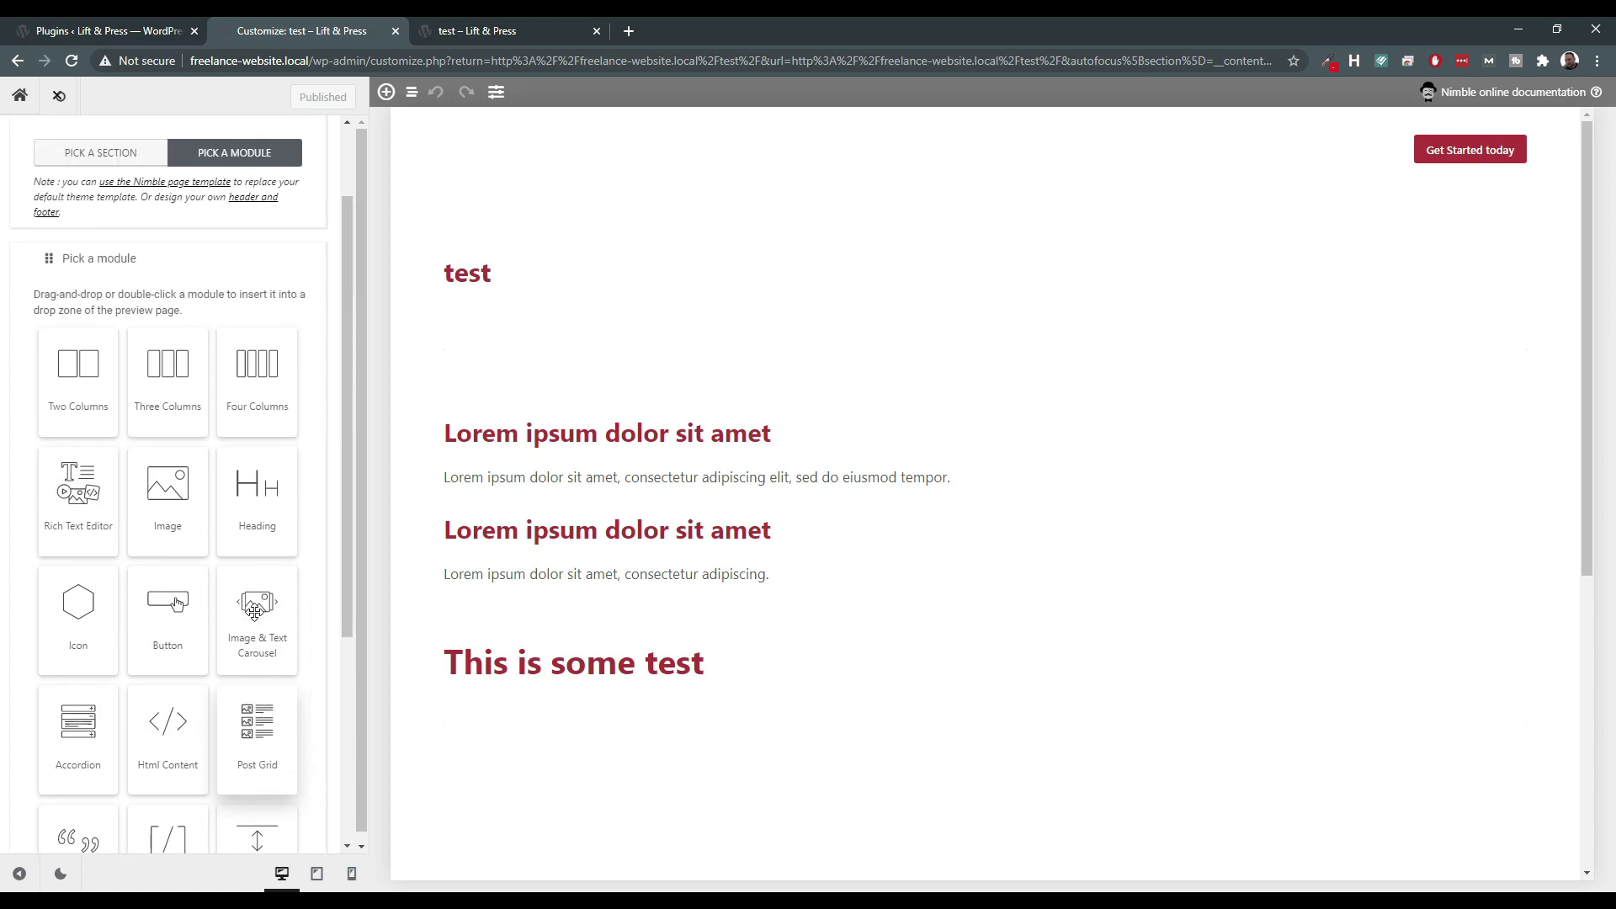
# Insert an Icon module below the test page's title and set its icon to Accusoft.
pyautogui.moveTo(90, 612); pyautogui.dragTo(761, 351)
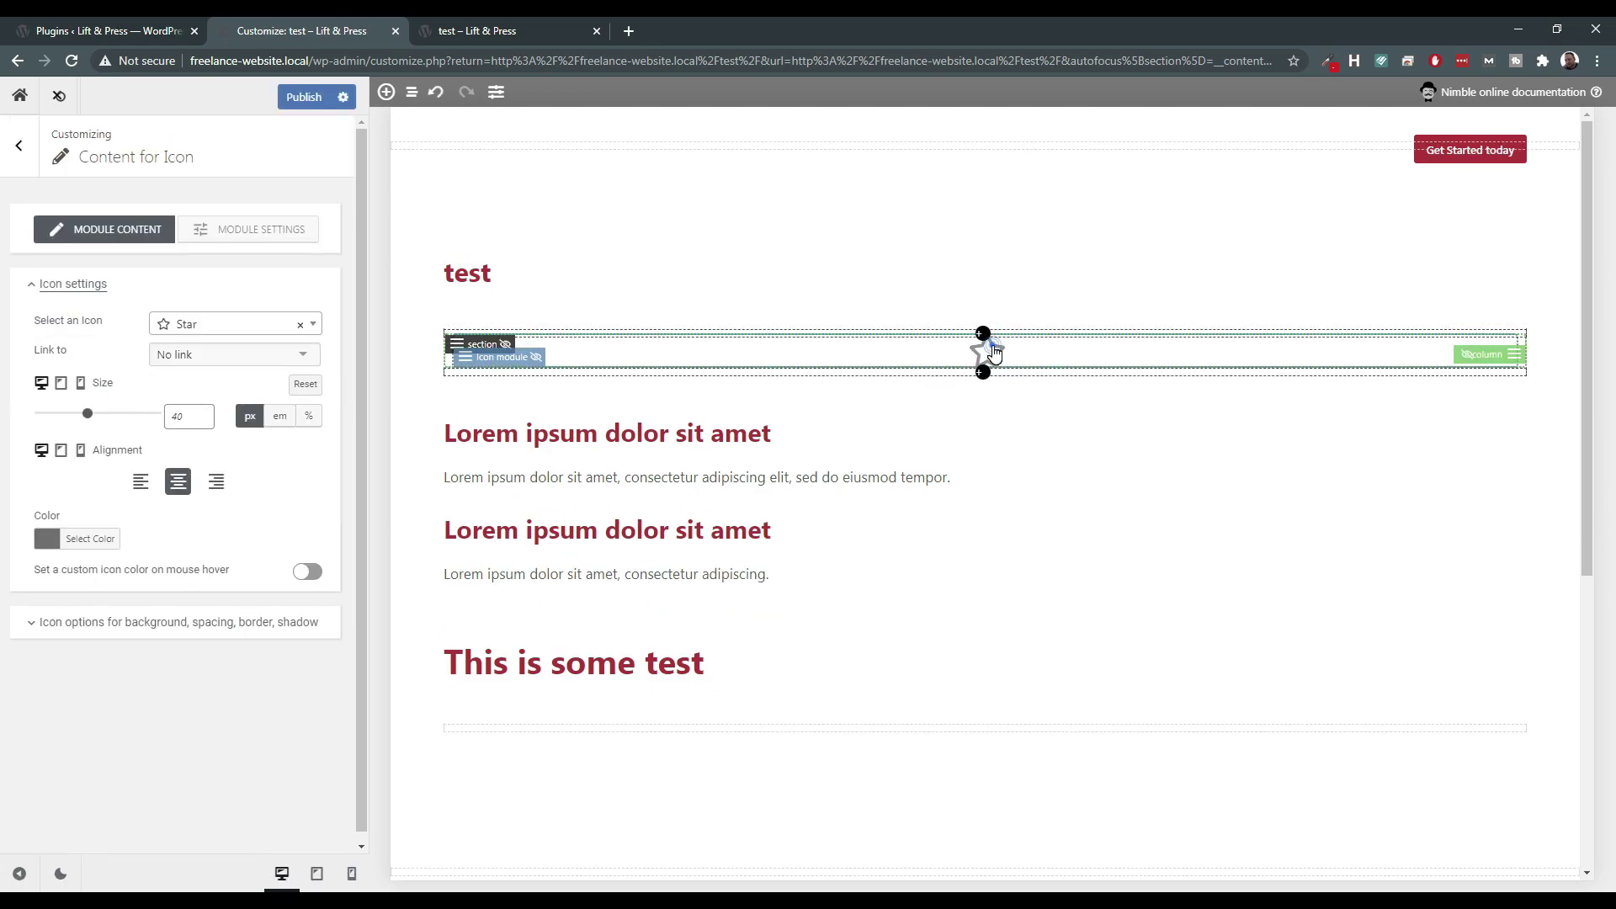
pyautogui.click(196, 324)
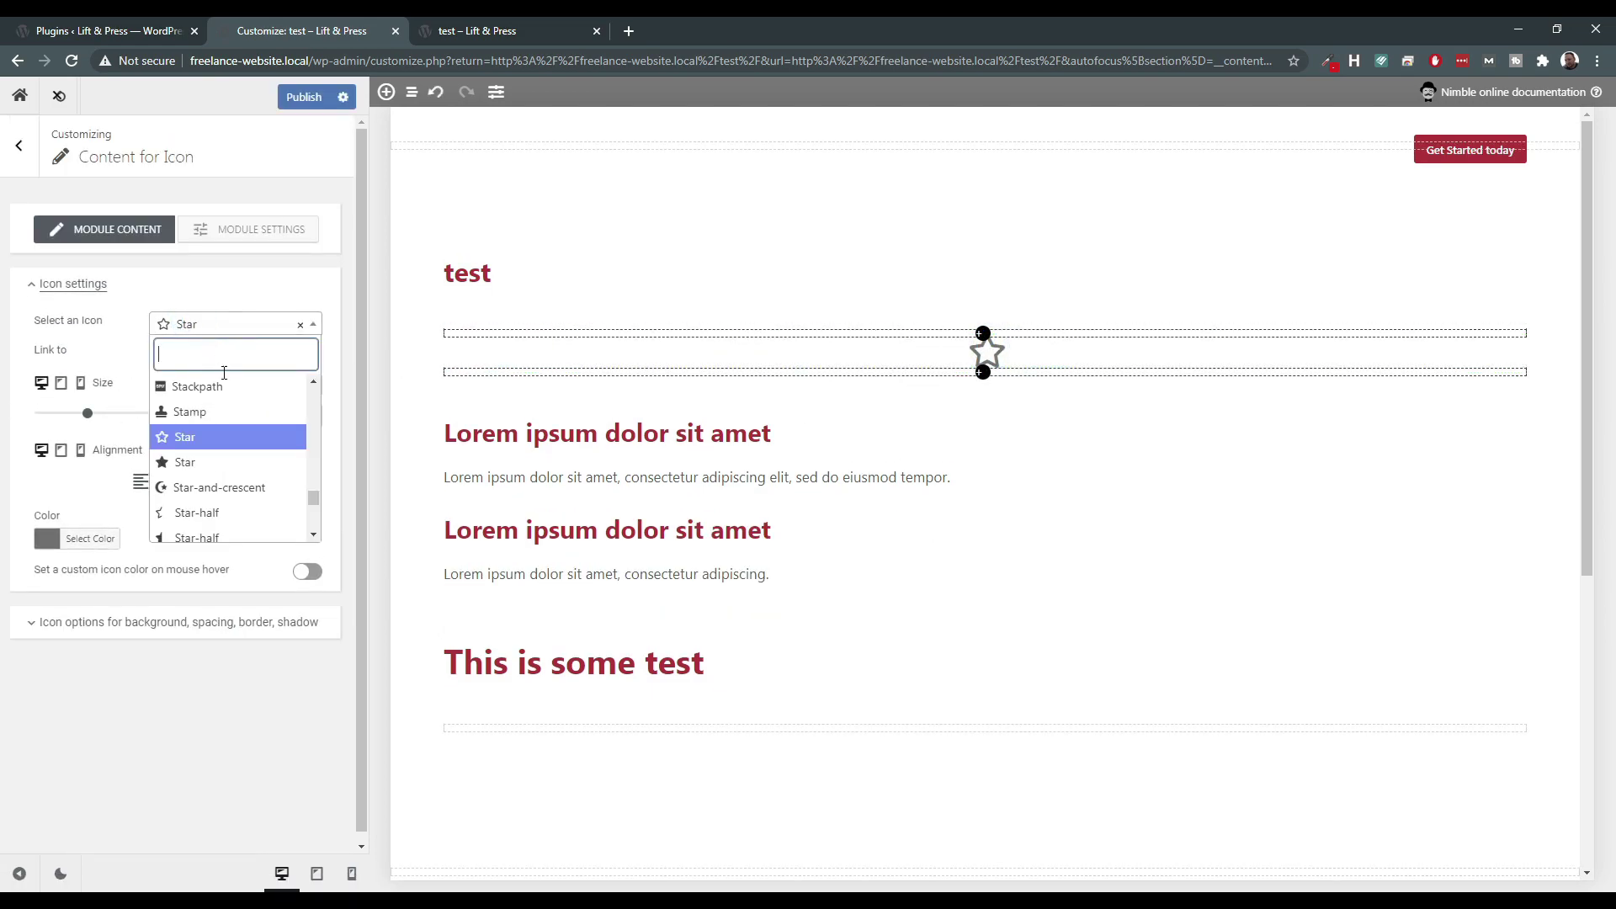
pyautogui.scroll(-10, 223, 493)
pyautogui.scroll(12, 312, 496)
pyautogui.scroll(8, 320, 418)
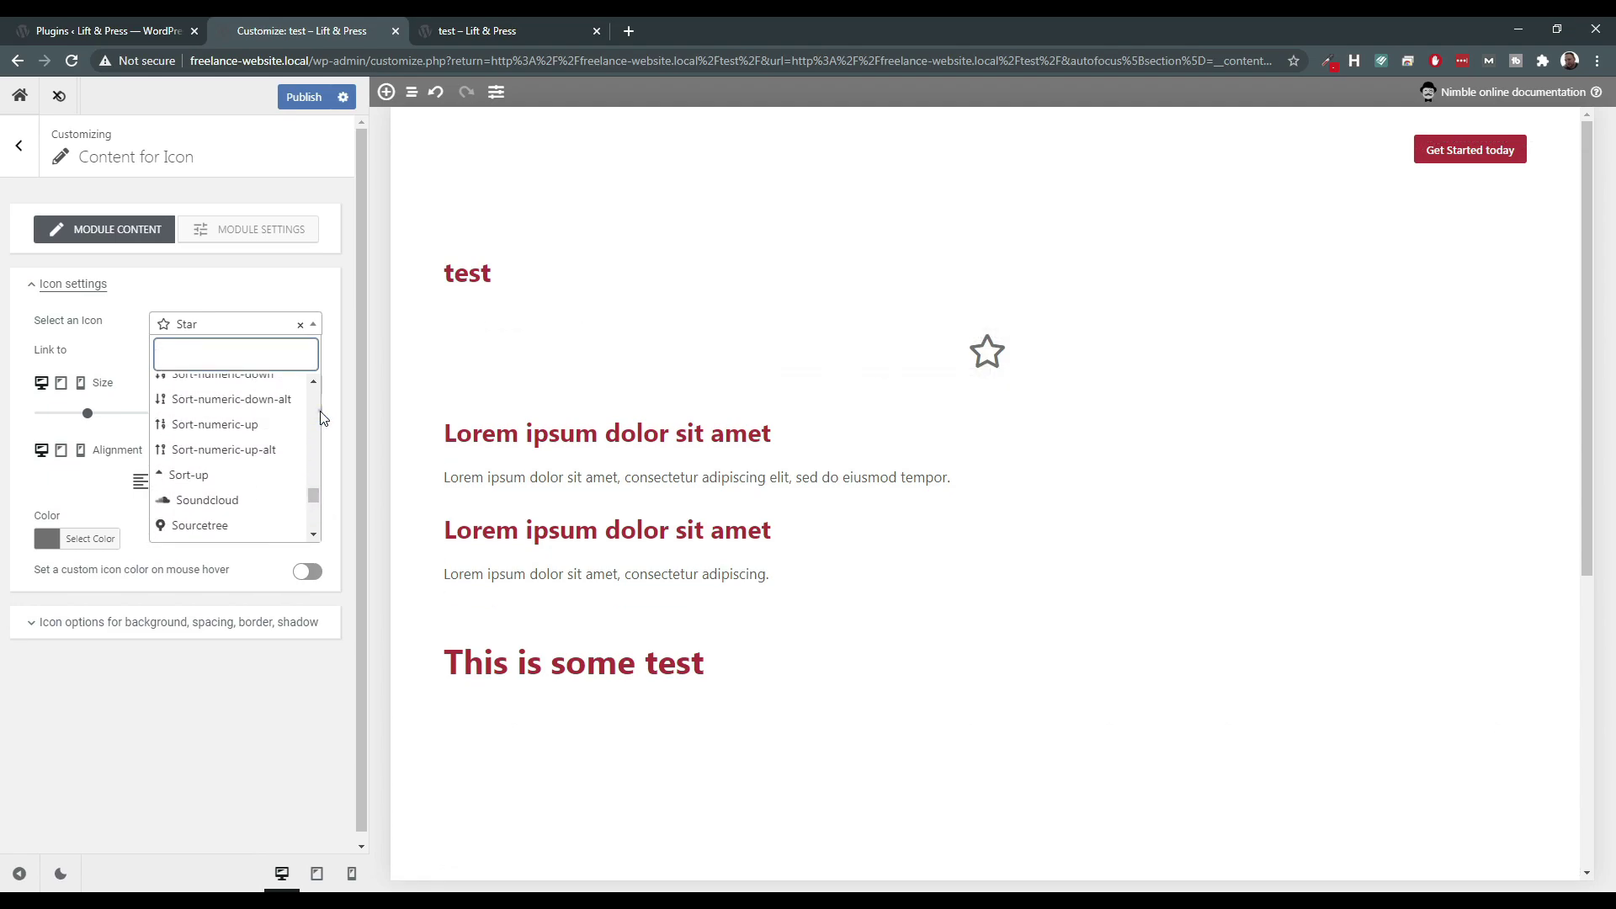
pyautogui.moveTo(315, 496); pyautogui.dragTo(296, 389)
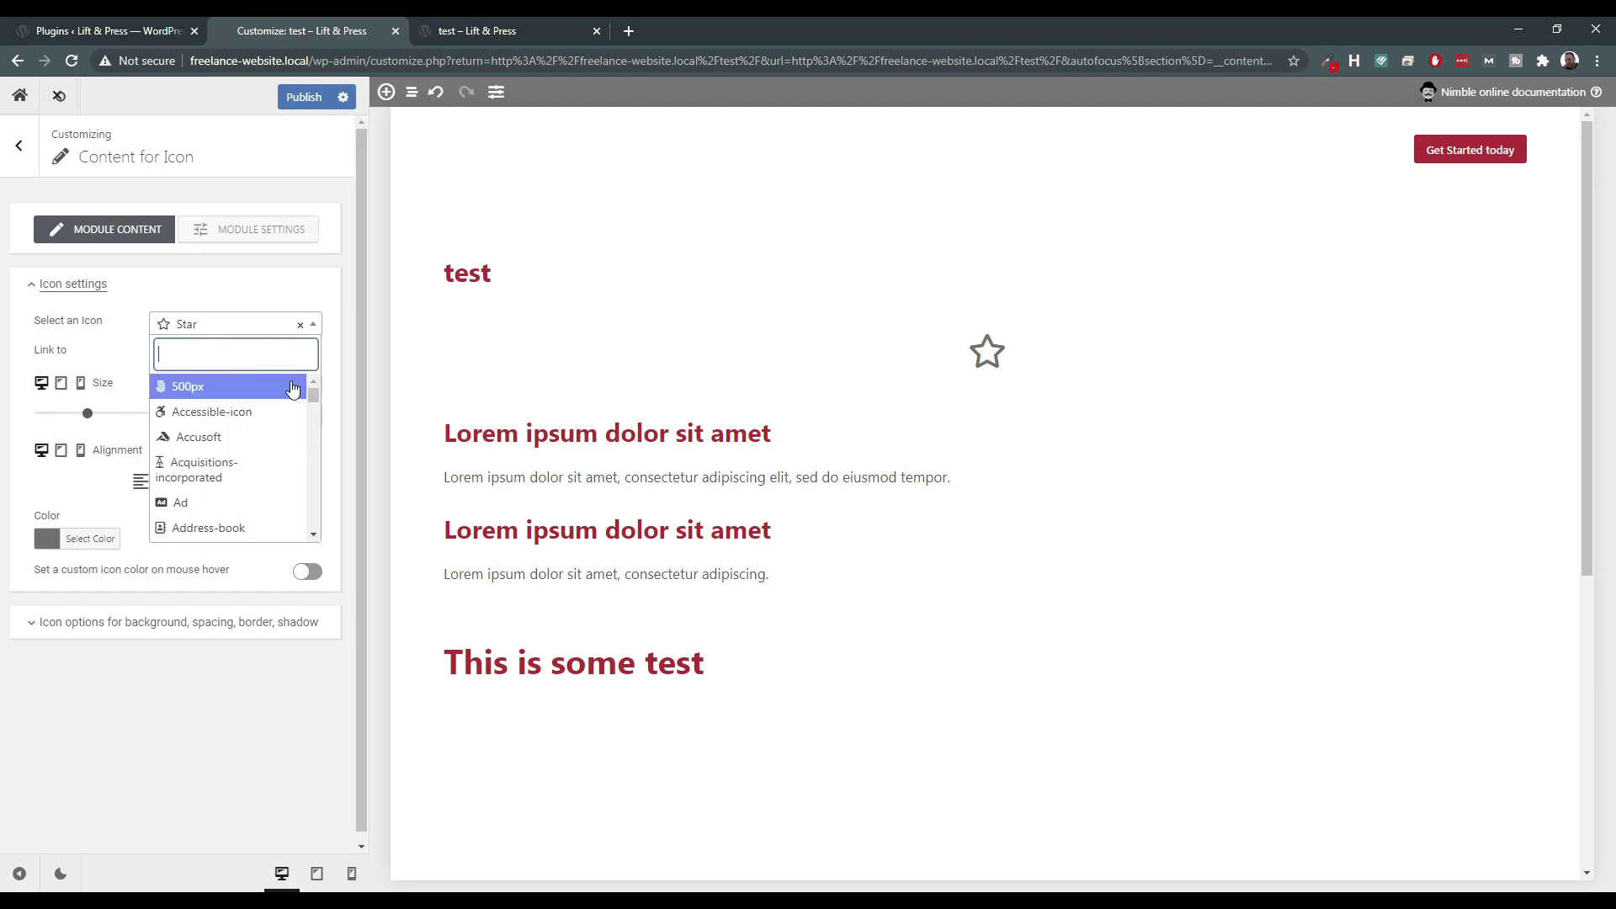
pyautogui.click(217, 440)
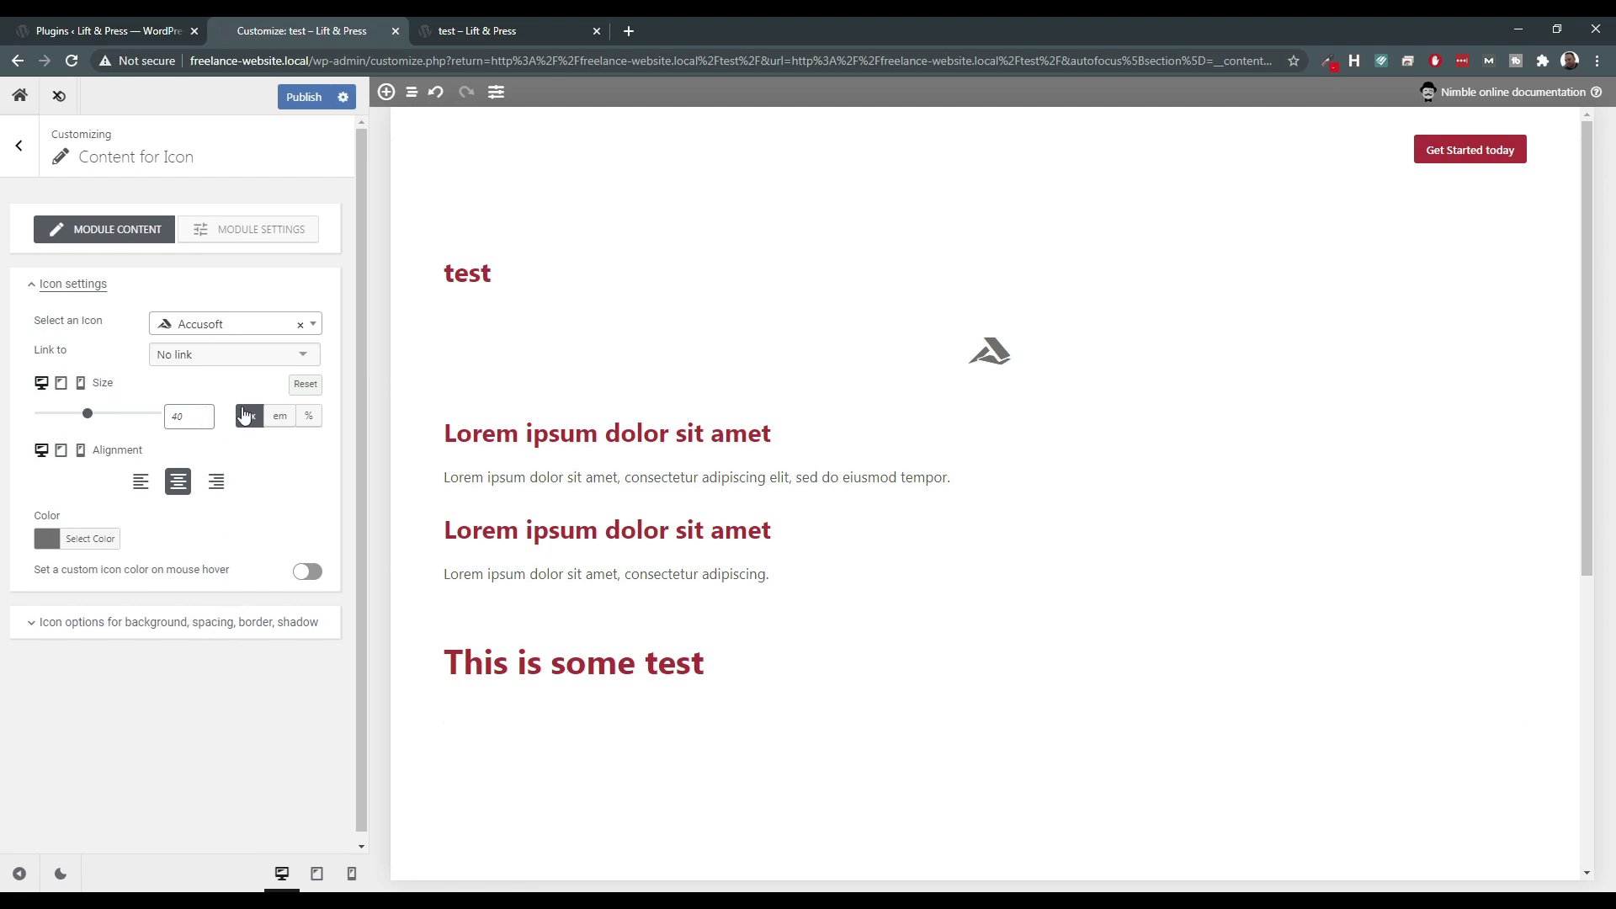
# Insert the prebuilt "We can help you grow your business !" introduction section below the icon and open its heading's content settings.
pyautogui.click(19, 159)
pyautogui.click(114, 271)
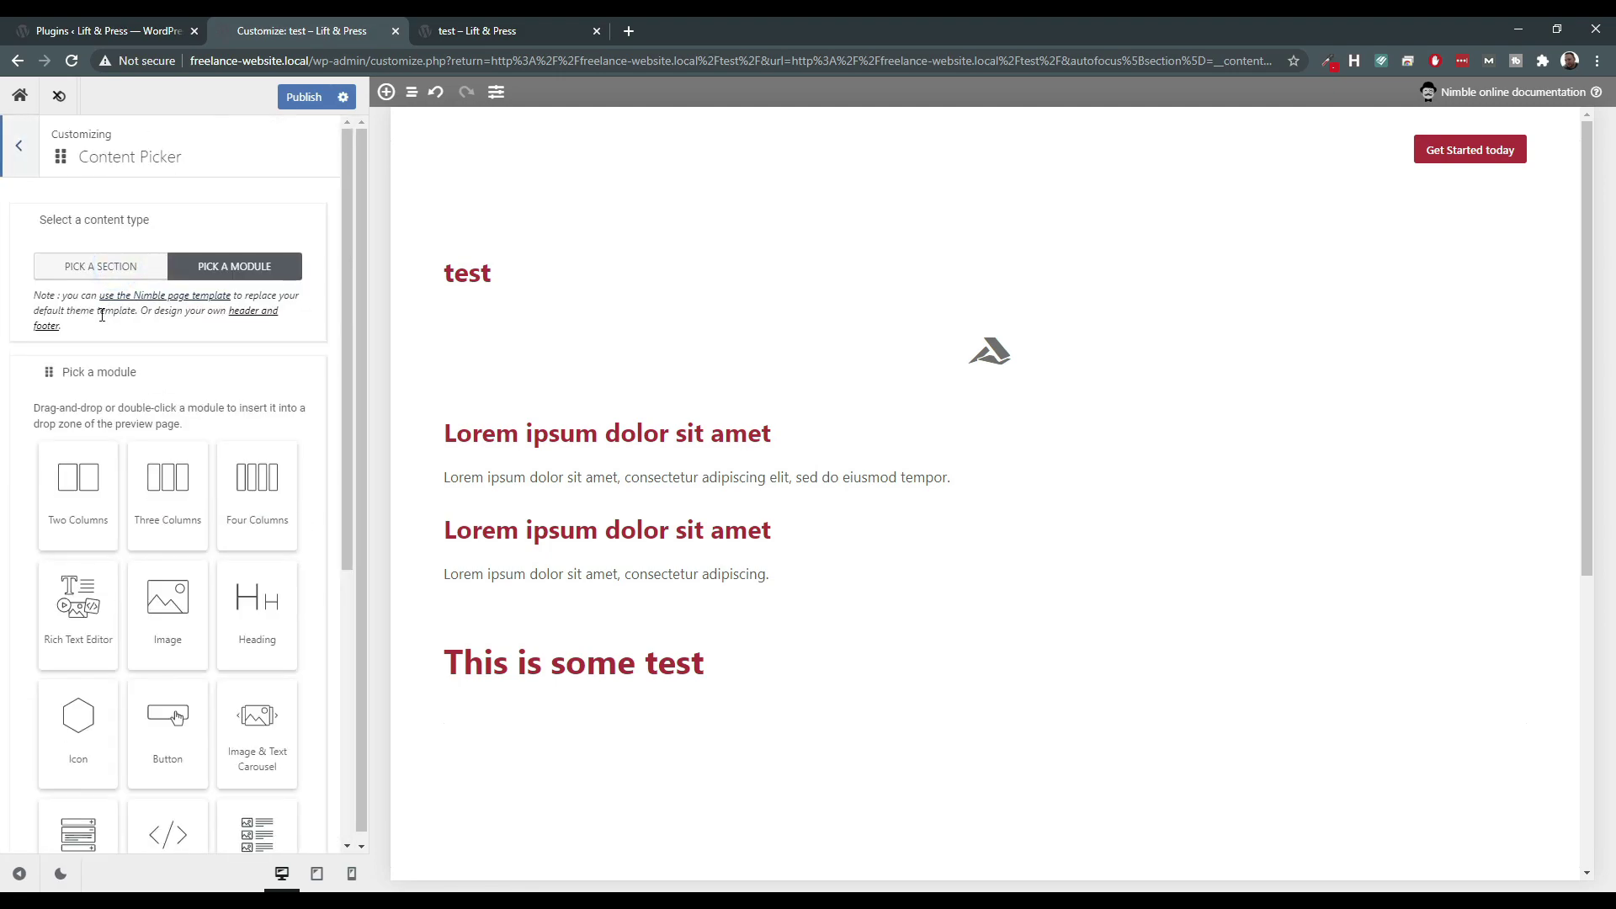
pyautogui.click(100, 268)
pyautogui.scroll(-5, 168, 539)
pyautogui.scroll(5, 167, 546)
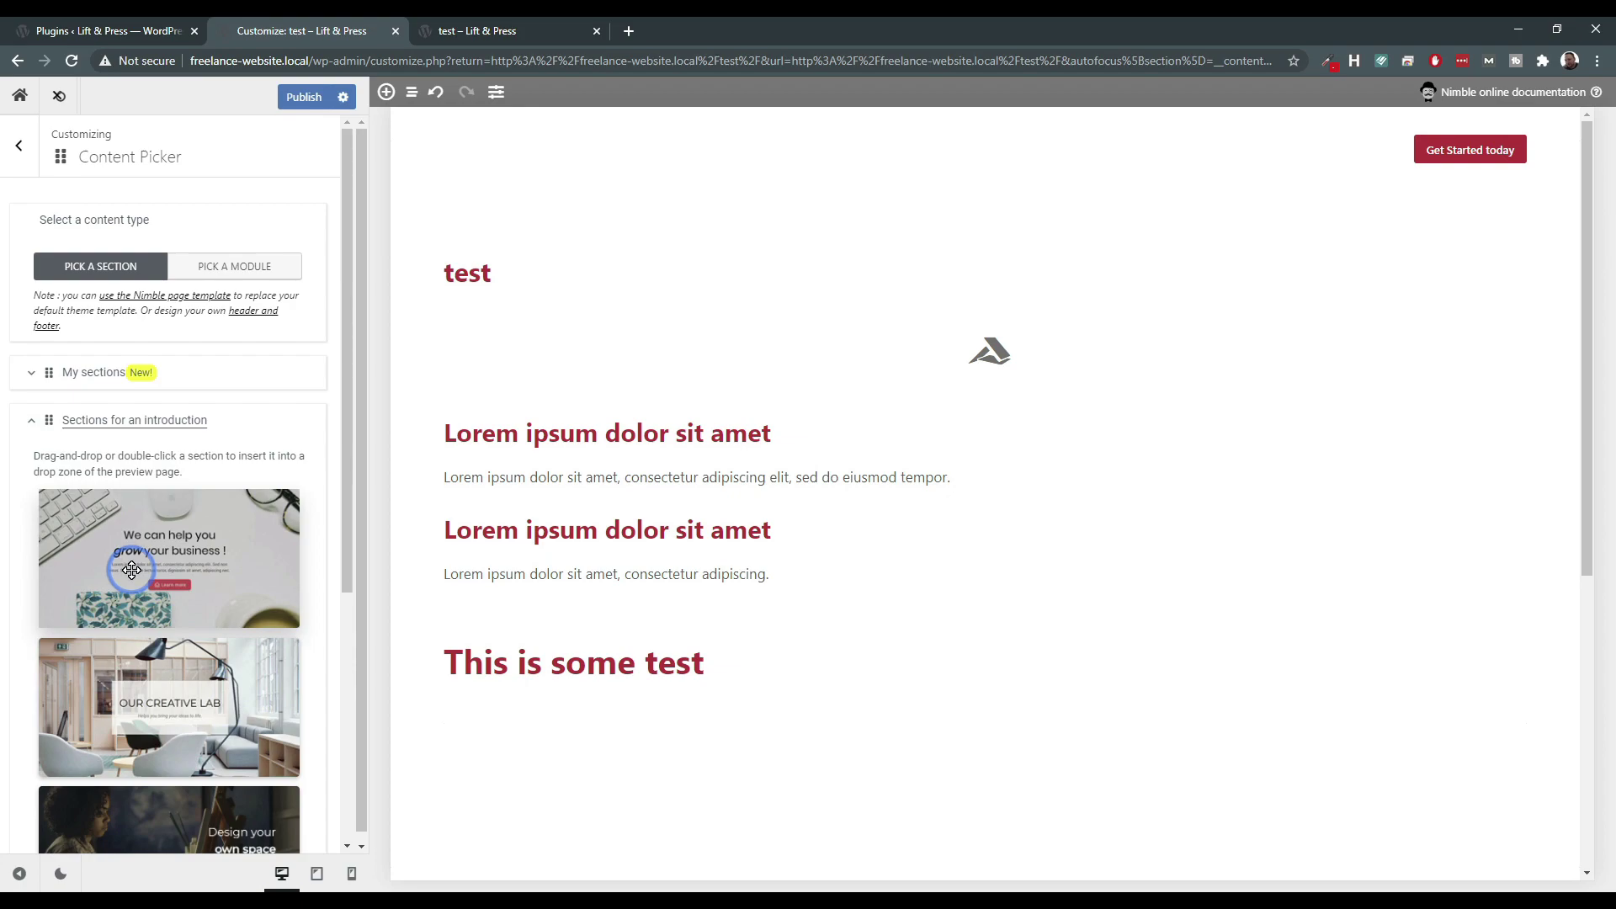
pyautogui.scroll(-2, 98, 386)
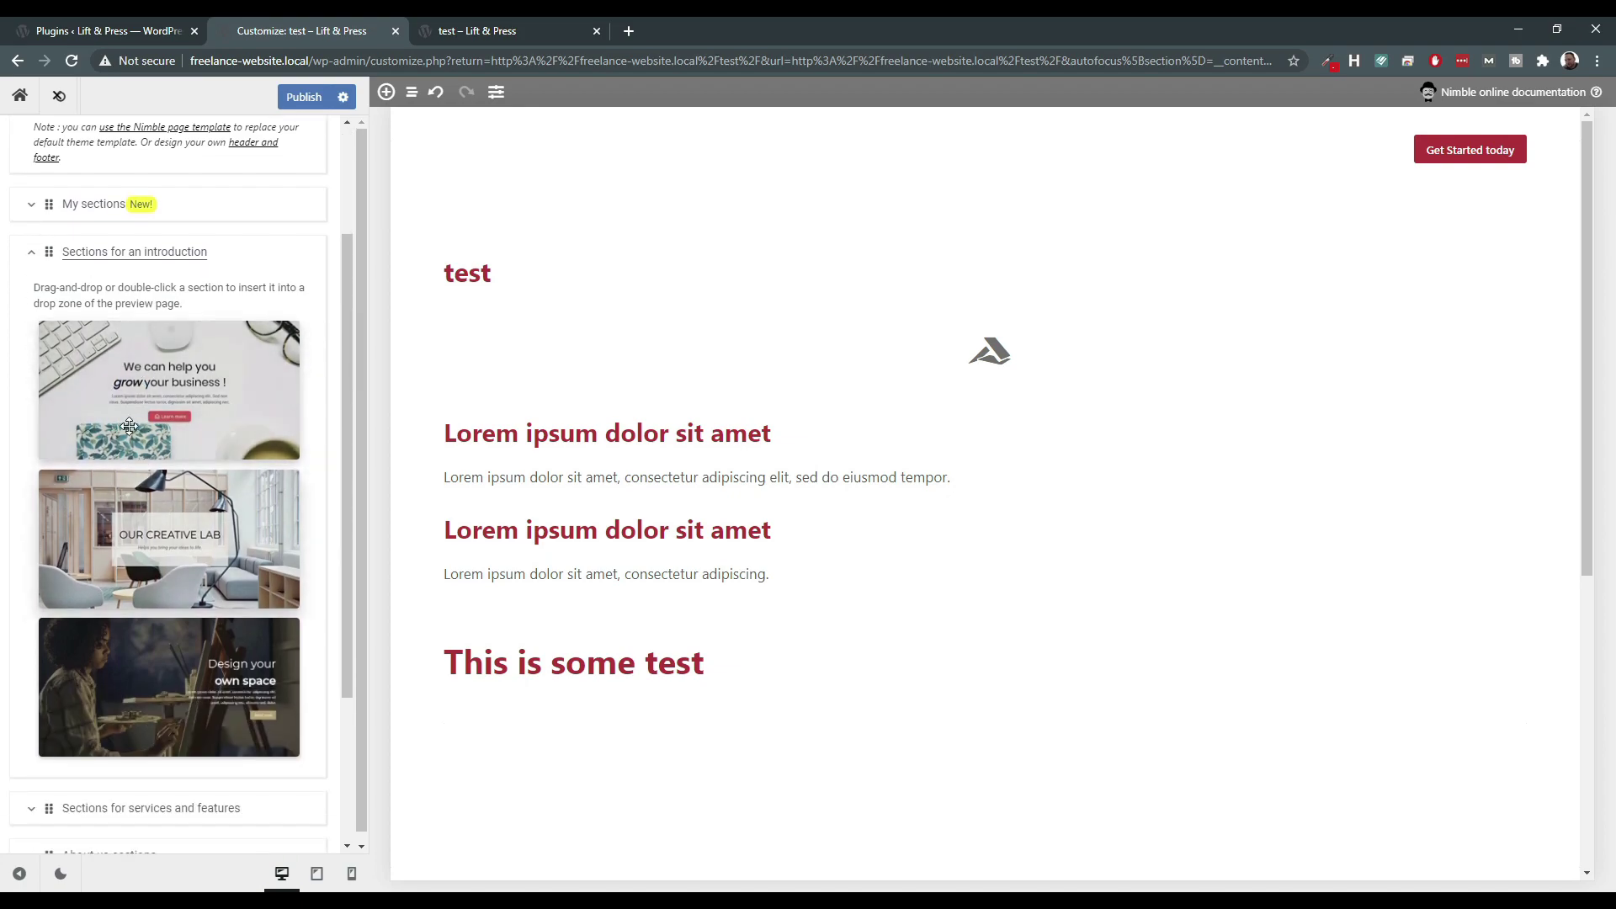
pyautogui.moveTo(242, 391); pyautogui.dragTo(734, 421)
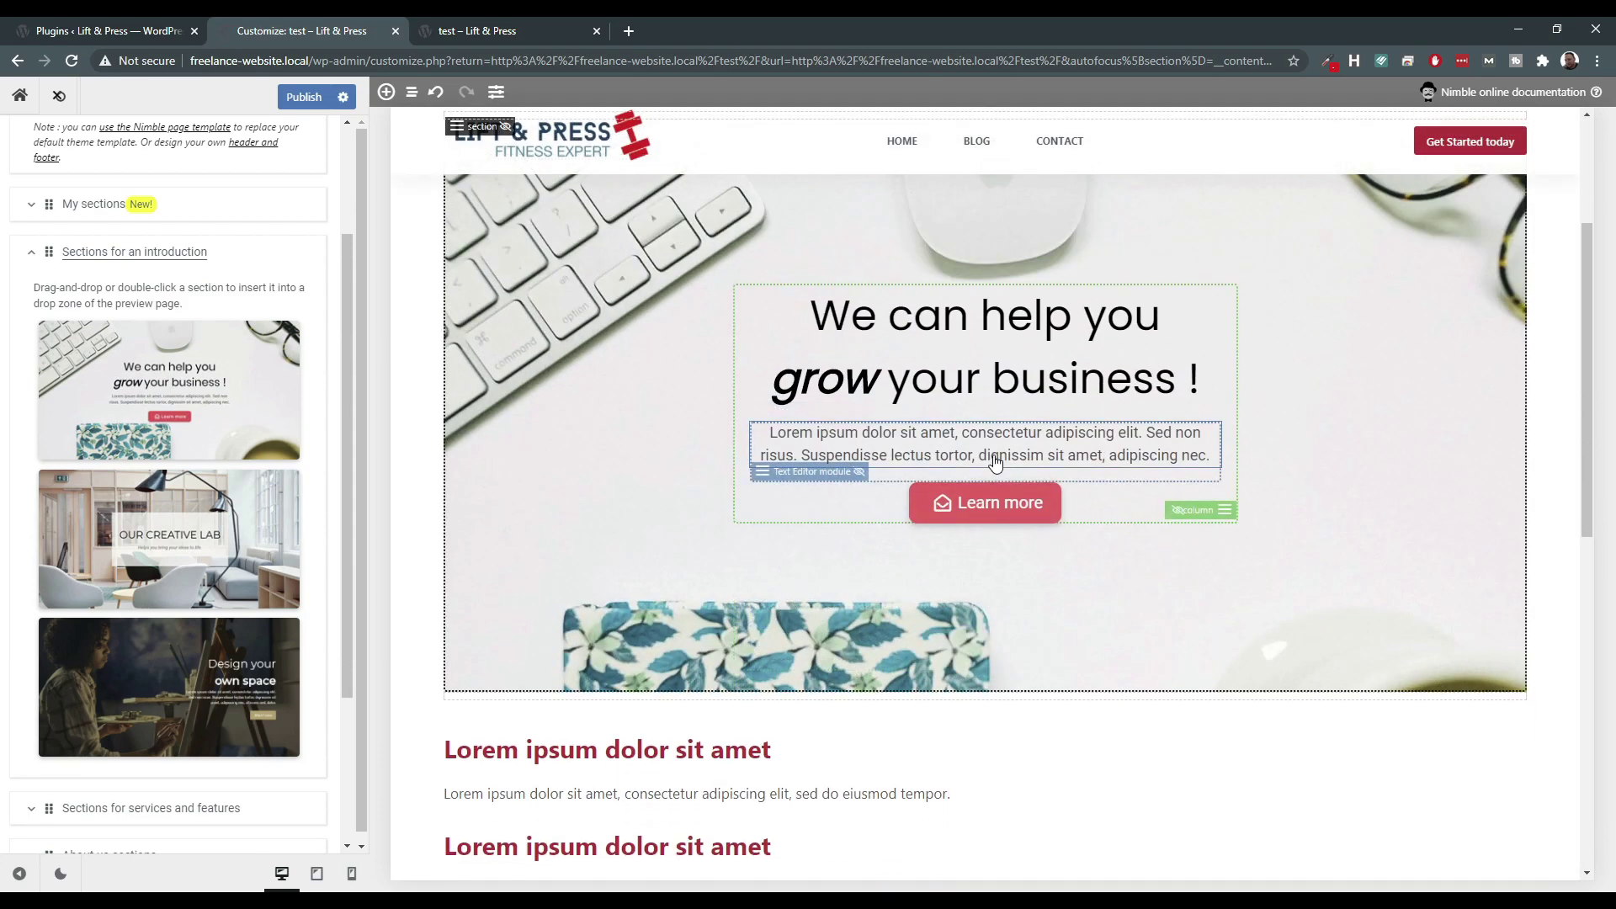
pyautogui.click(990, 511)
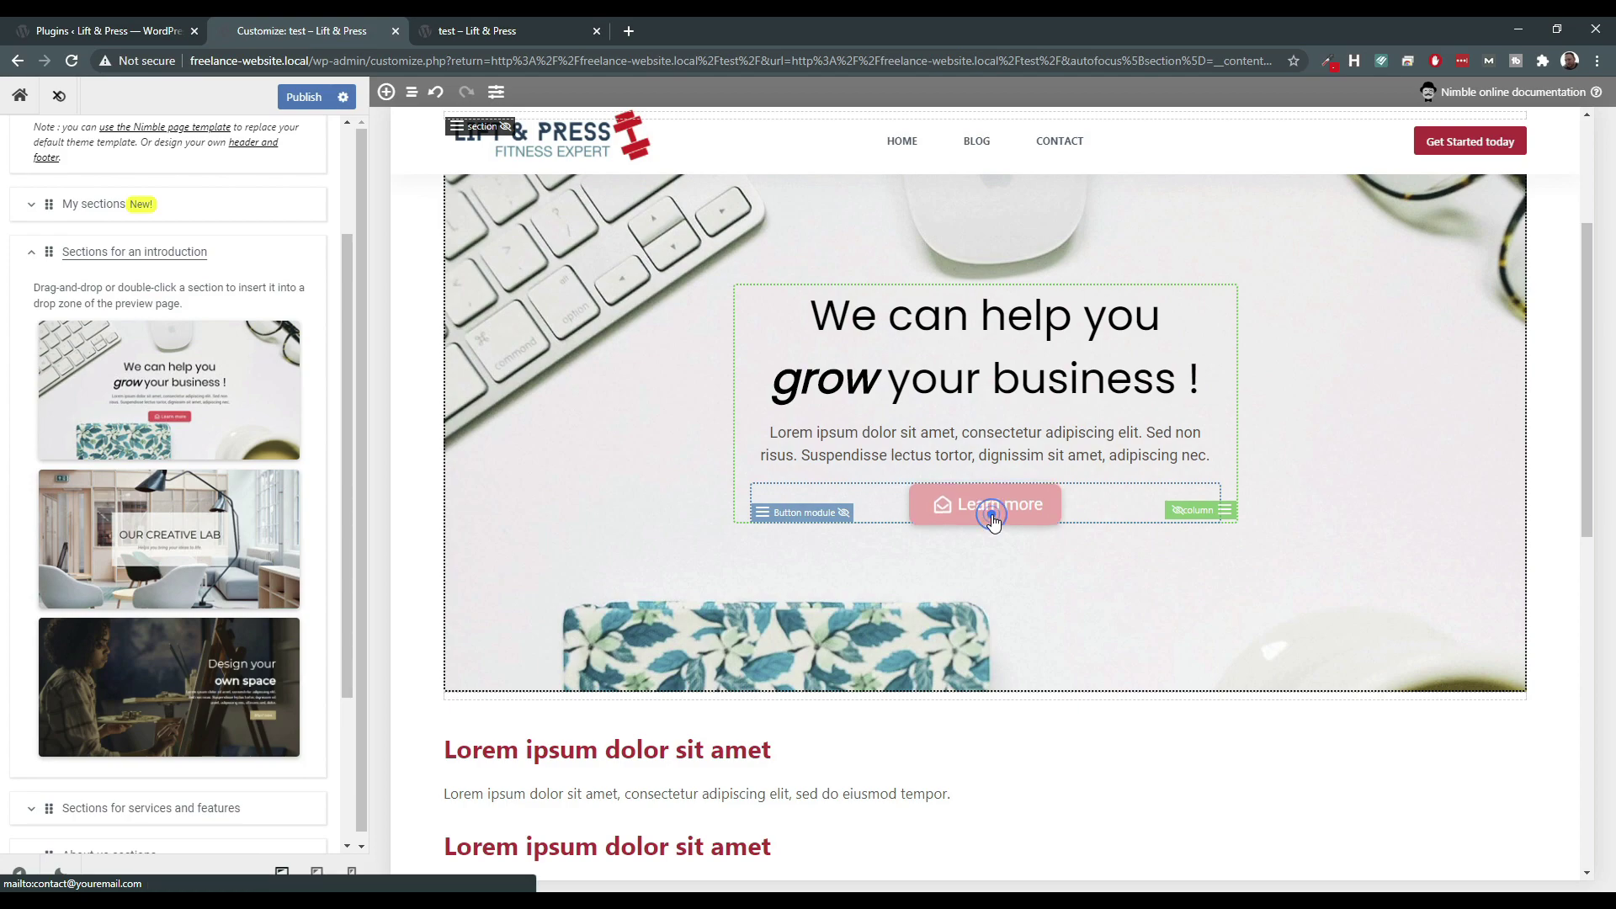
pyautogui.click(865, 316)
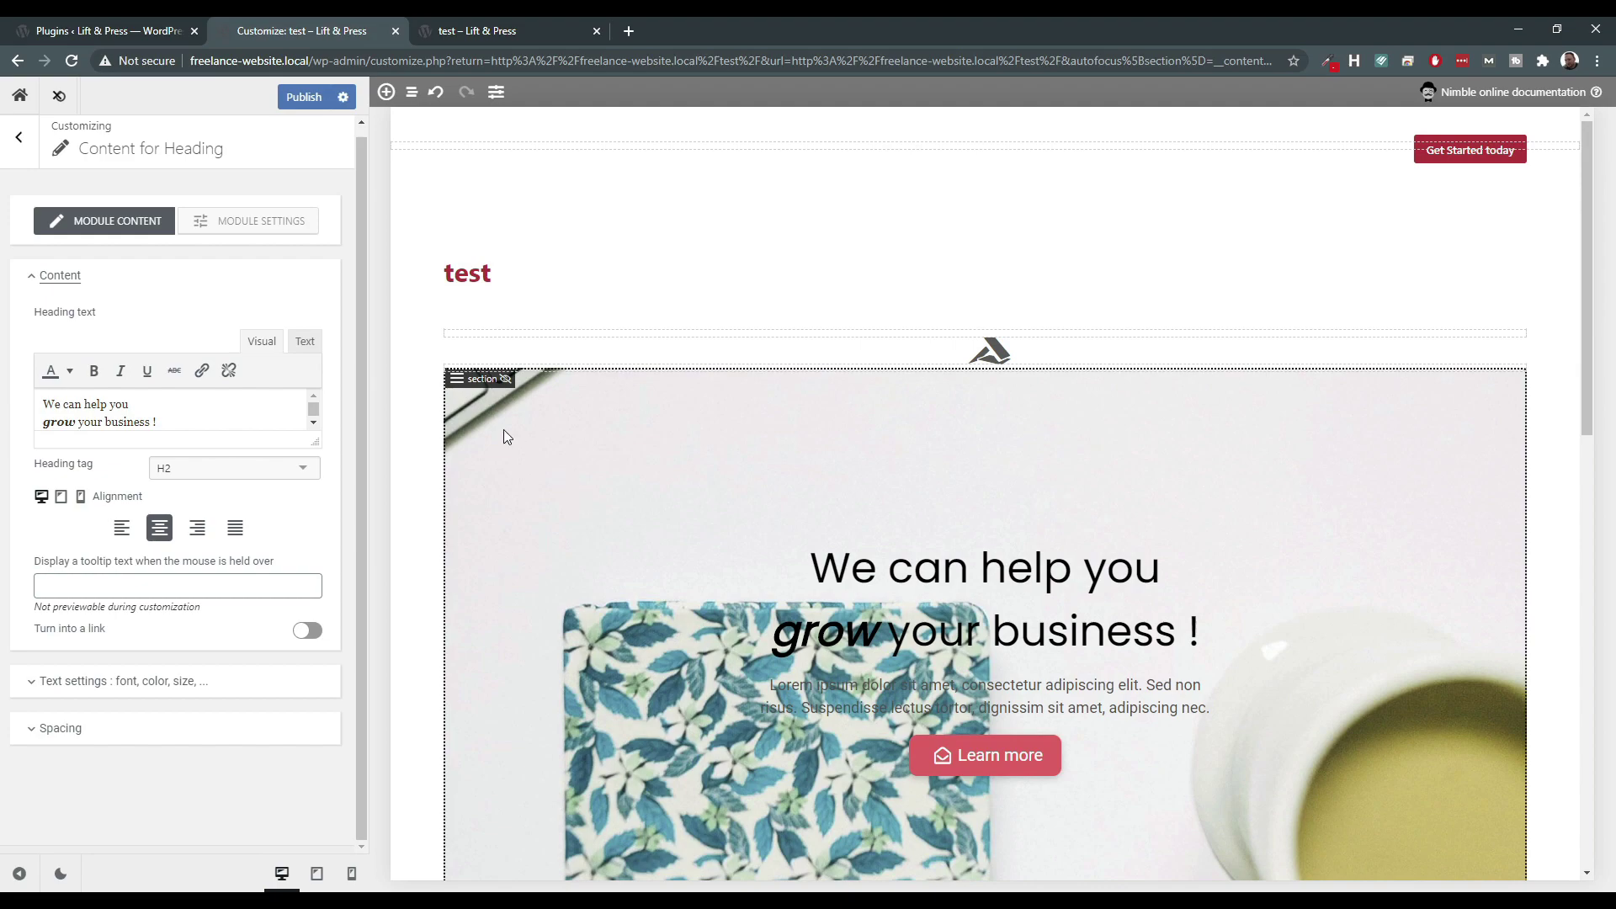
# Insert the prebuilt contact-us section with the sofa background and "CONTACT US" form below the introduction section.
pyautogui.click(19, 151)
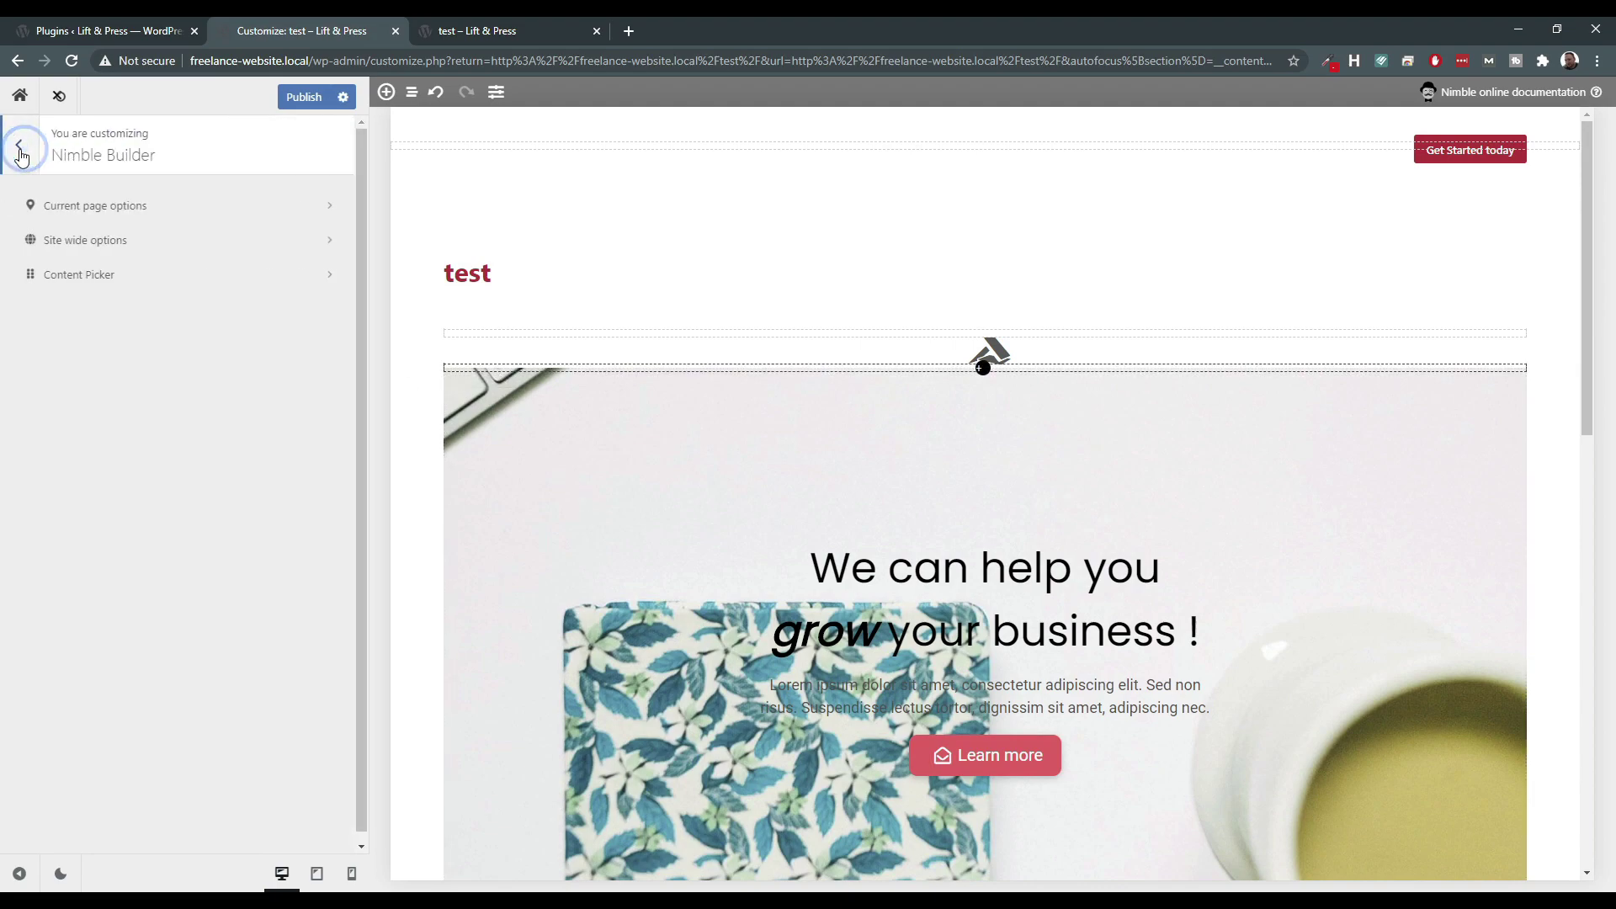
pyautogui.click(53, 276)
pyautogui.scroll(-3, 155, 530)
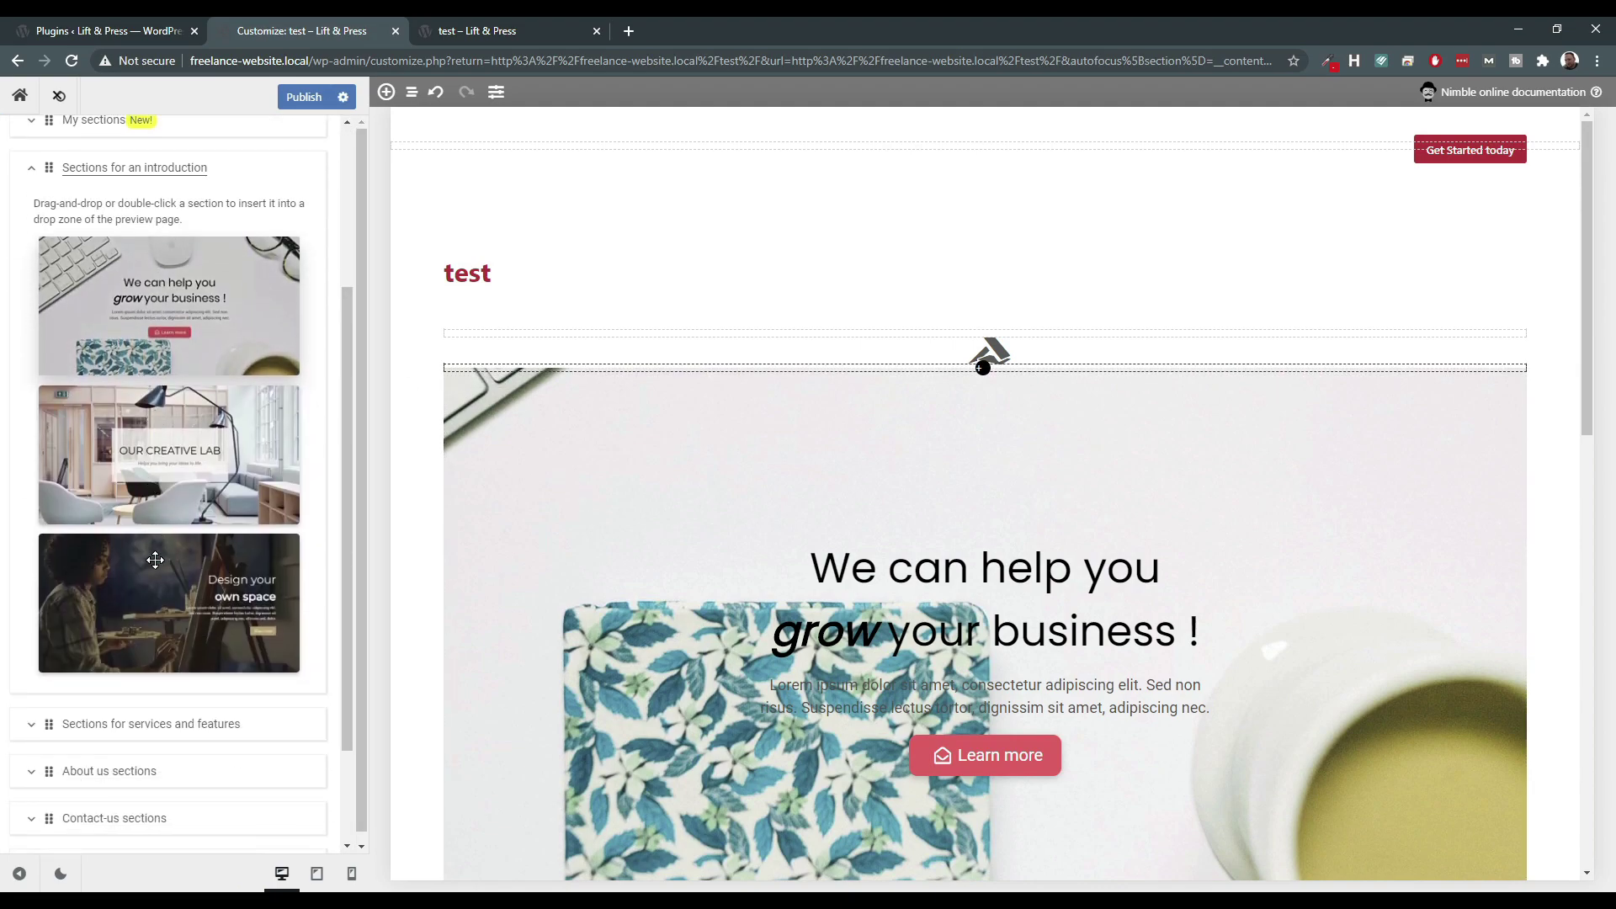
pyautogui.scroll(-2, 50, 589)
pyautogui.scroll(-1, 40, 633)
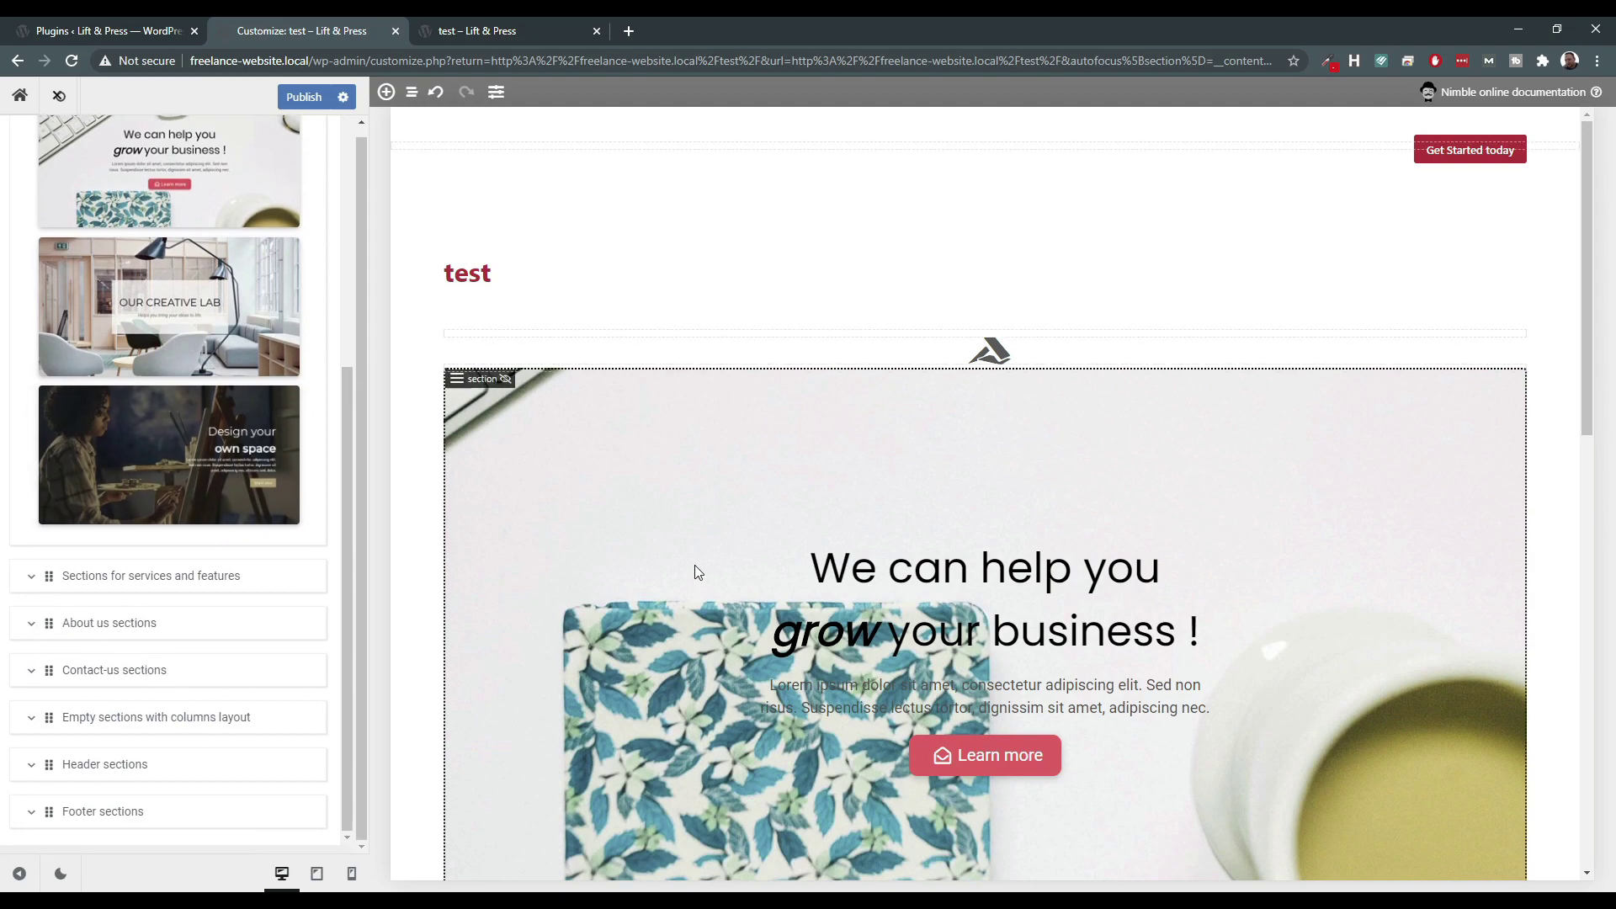
pyautogui.scroll(-5, 685, 606)
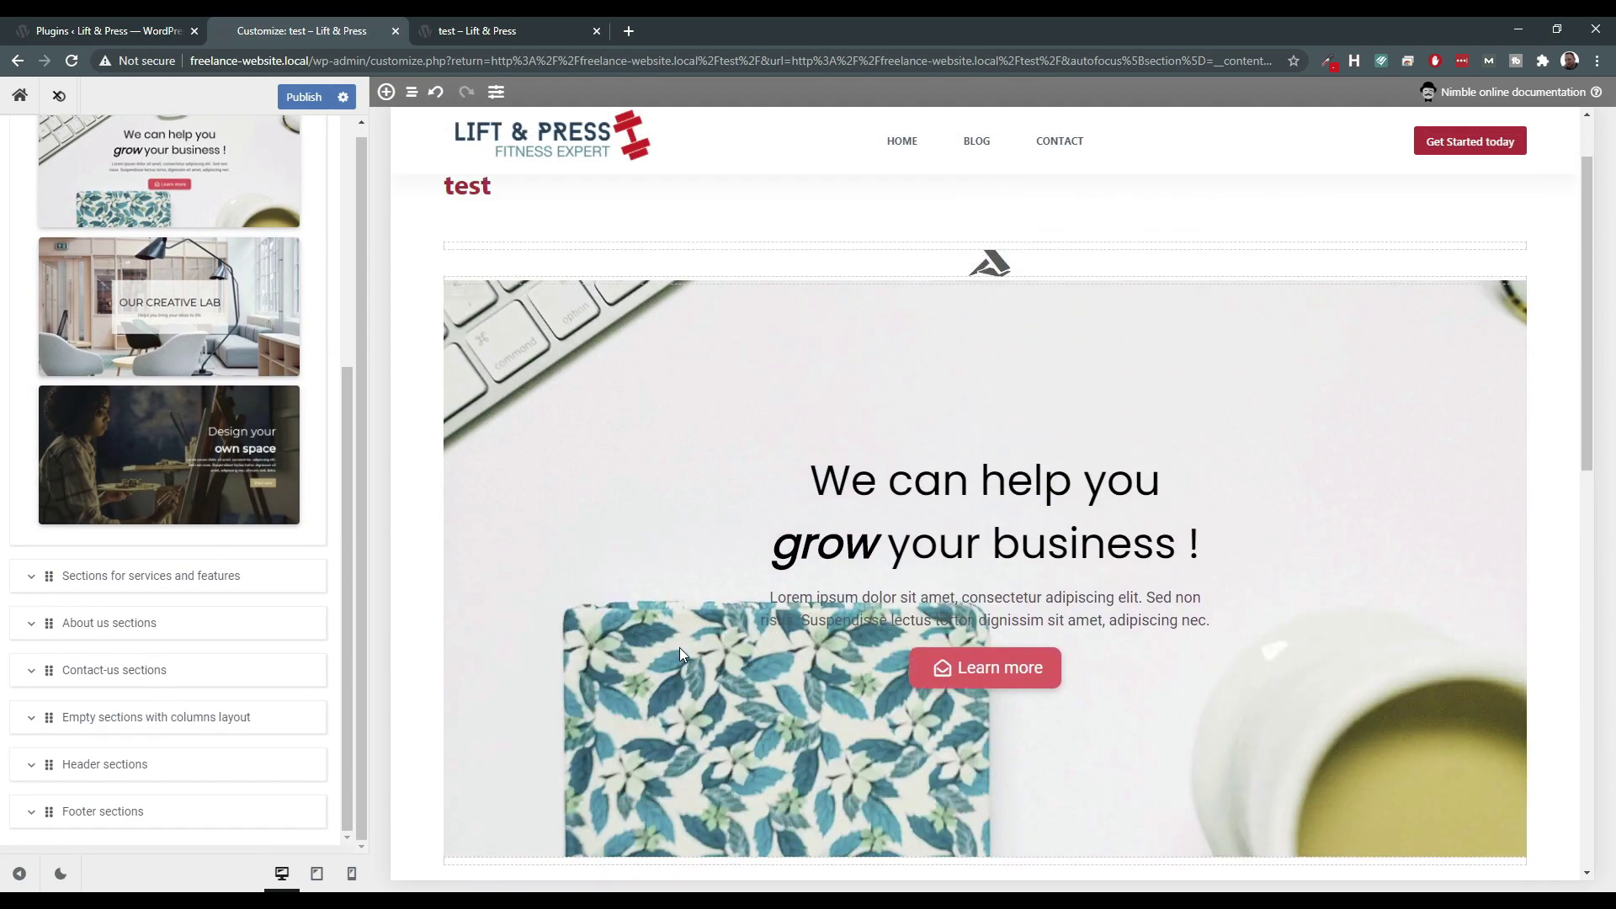
pyautogui.click(118, 621)
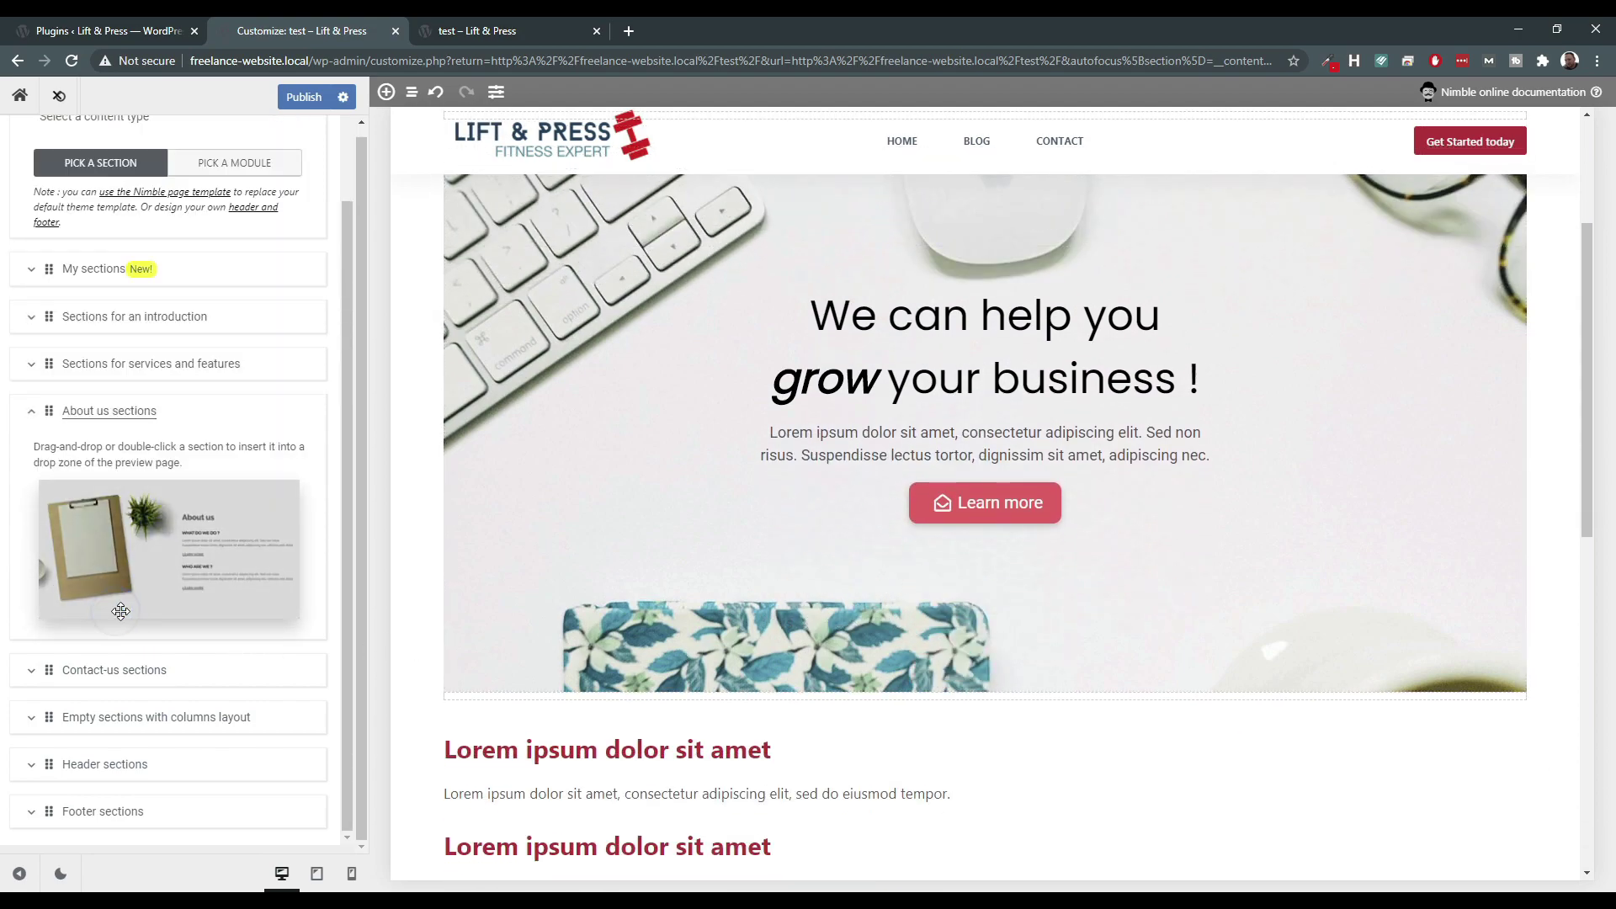
pyautogui.click(90, 671)
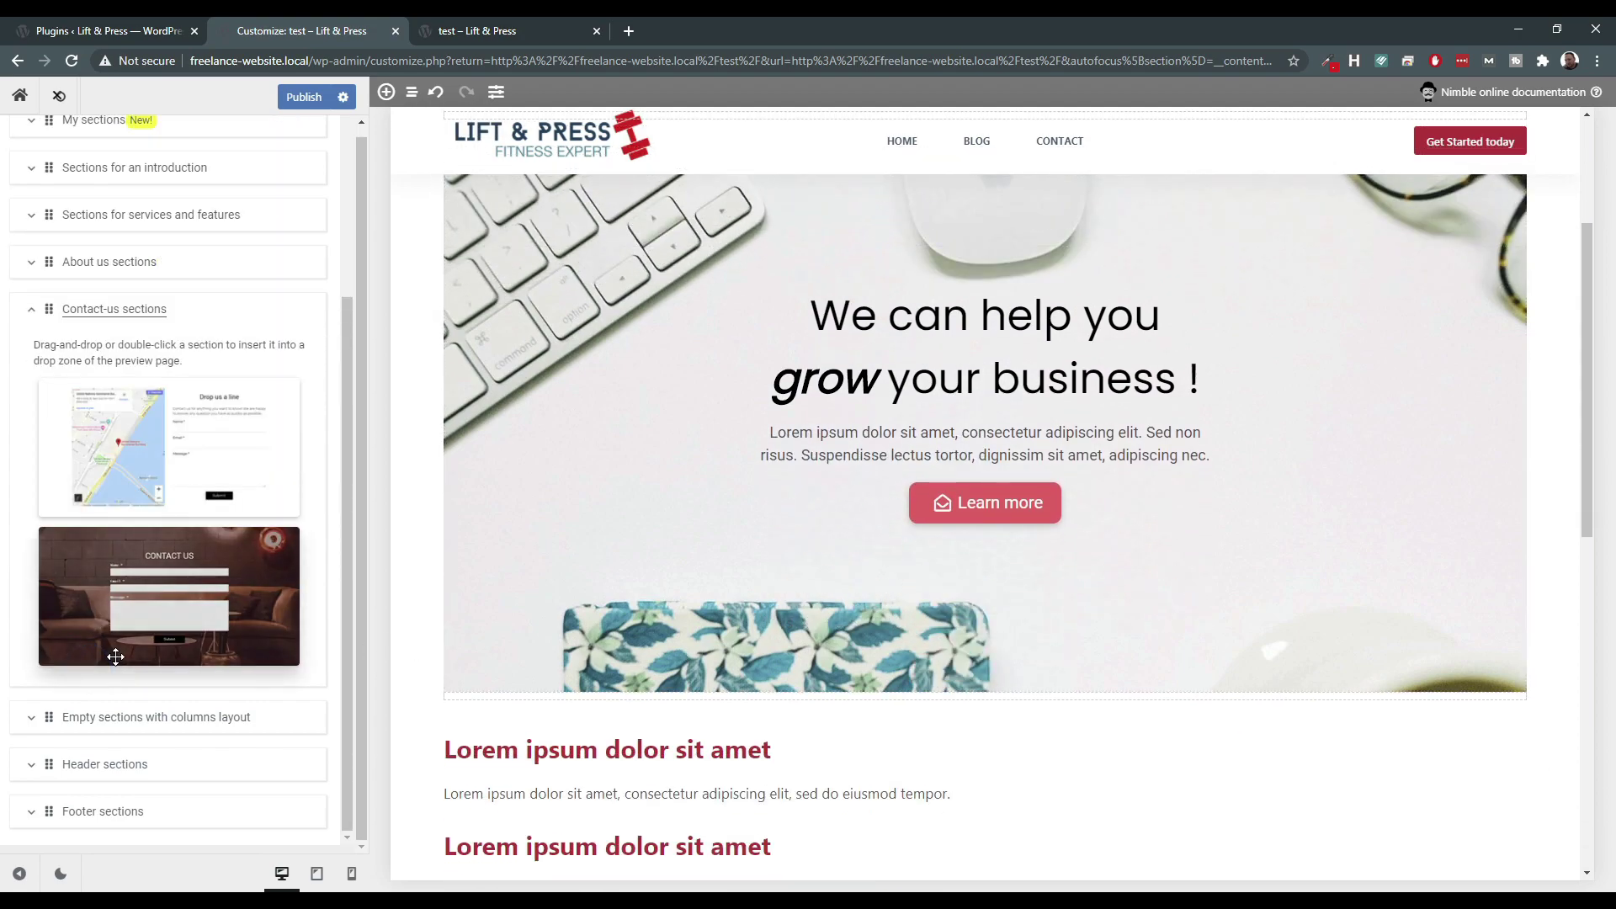
pyautogui.moveTo(62, 566); pyautogui.dragTo(691, 745)
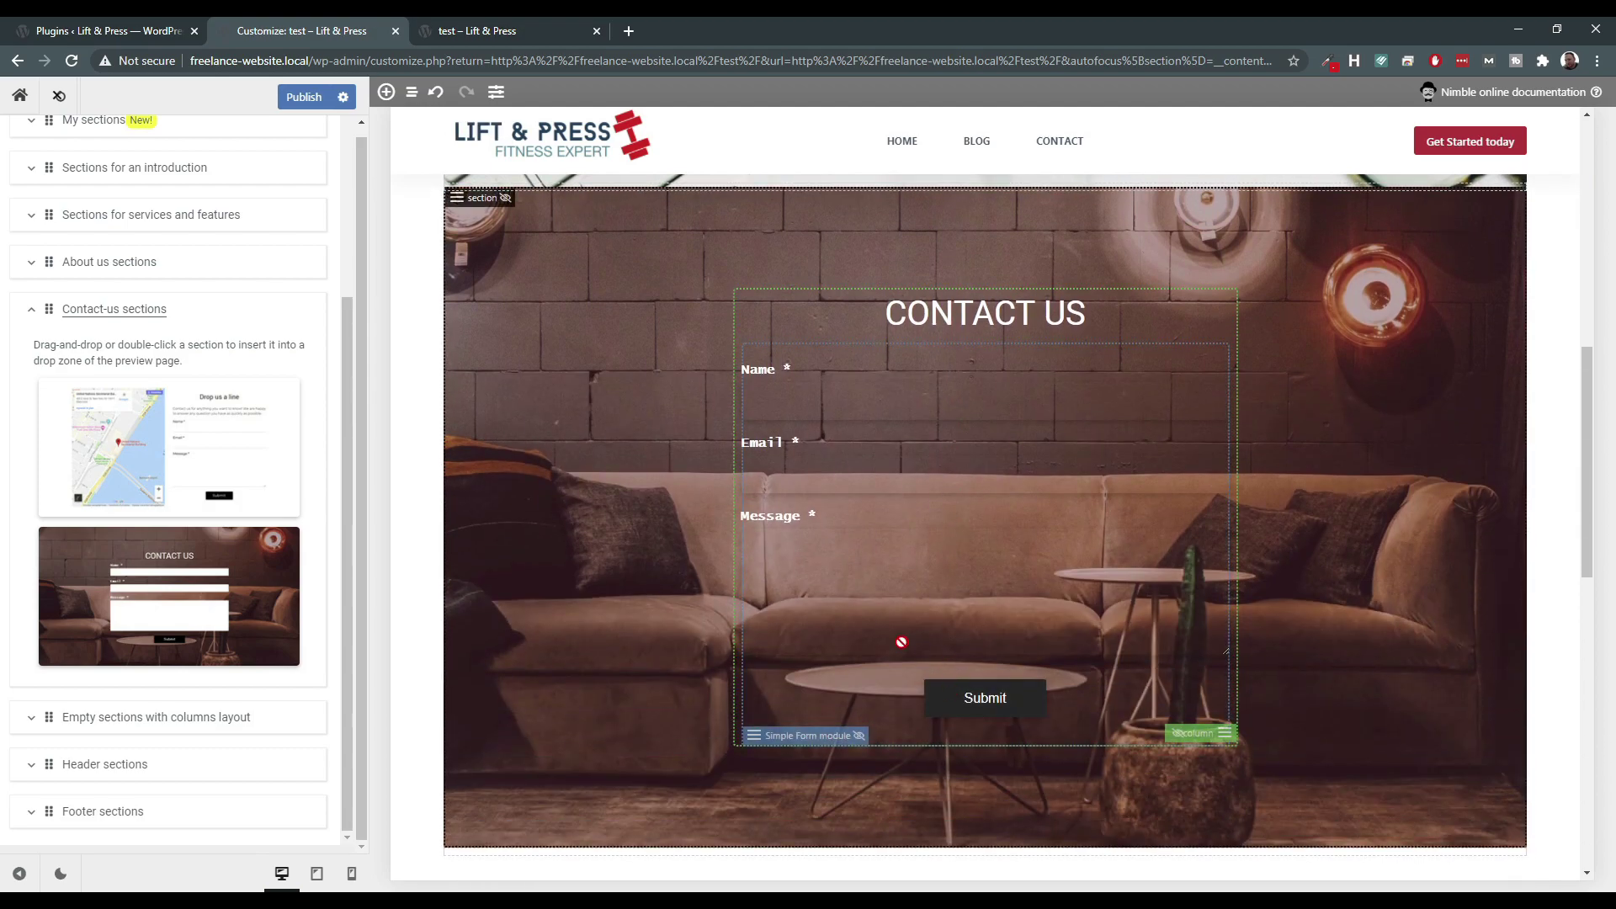
# Examine the contact form's field and button label settings and look over the sections added to the page.
pyautogui.click(855, 497)
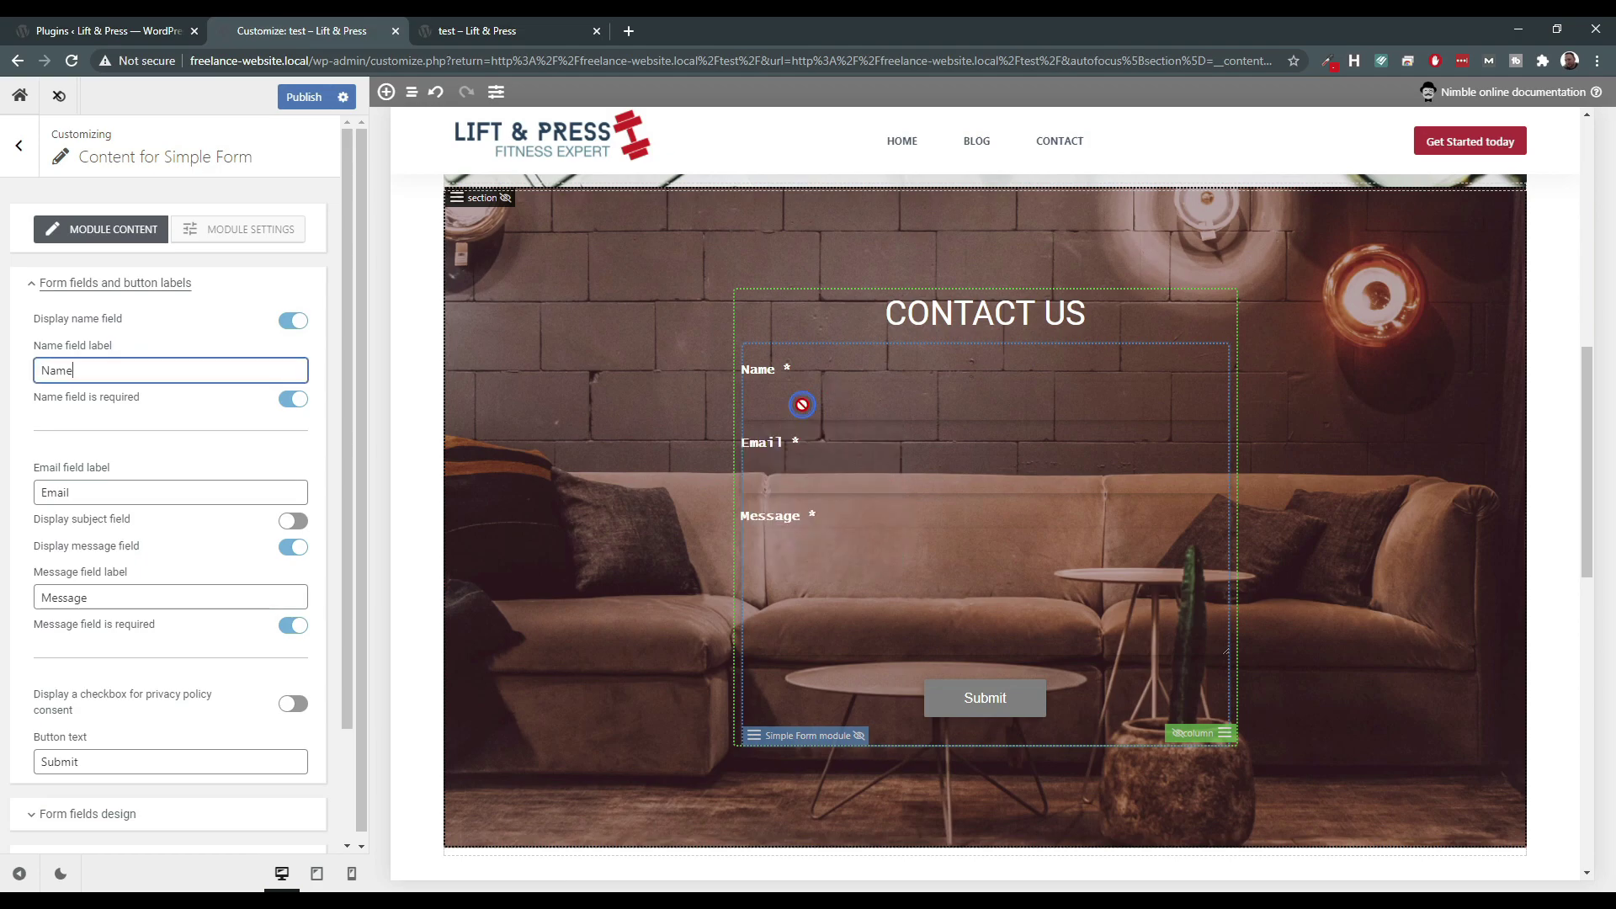
pyautogui.scroll(-1, 867, 553)
pyautogui.scroll(-5, 867, 552)
pyautogui.scroll(10, 867, 552)
pyautogui.scroll(5, 866, 549)
pyautogui.scroll(-8, 737, 554)
pyautogui.scroll(-5, 737, 554)
pyautogui.scroll(6, 769, 541)
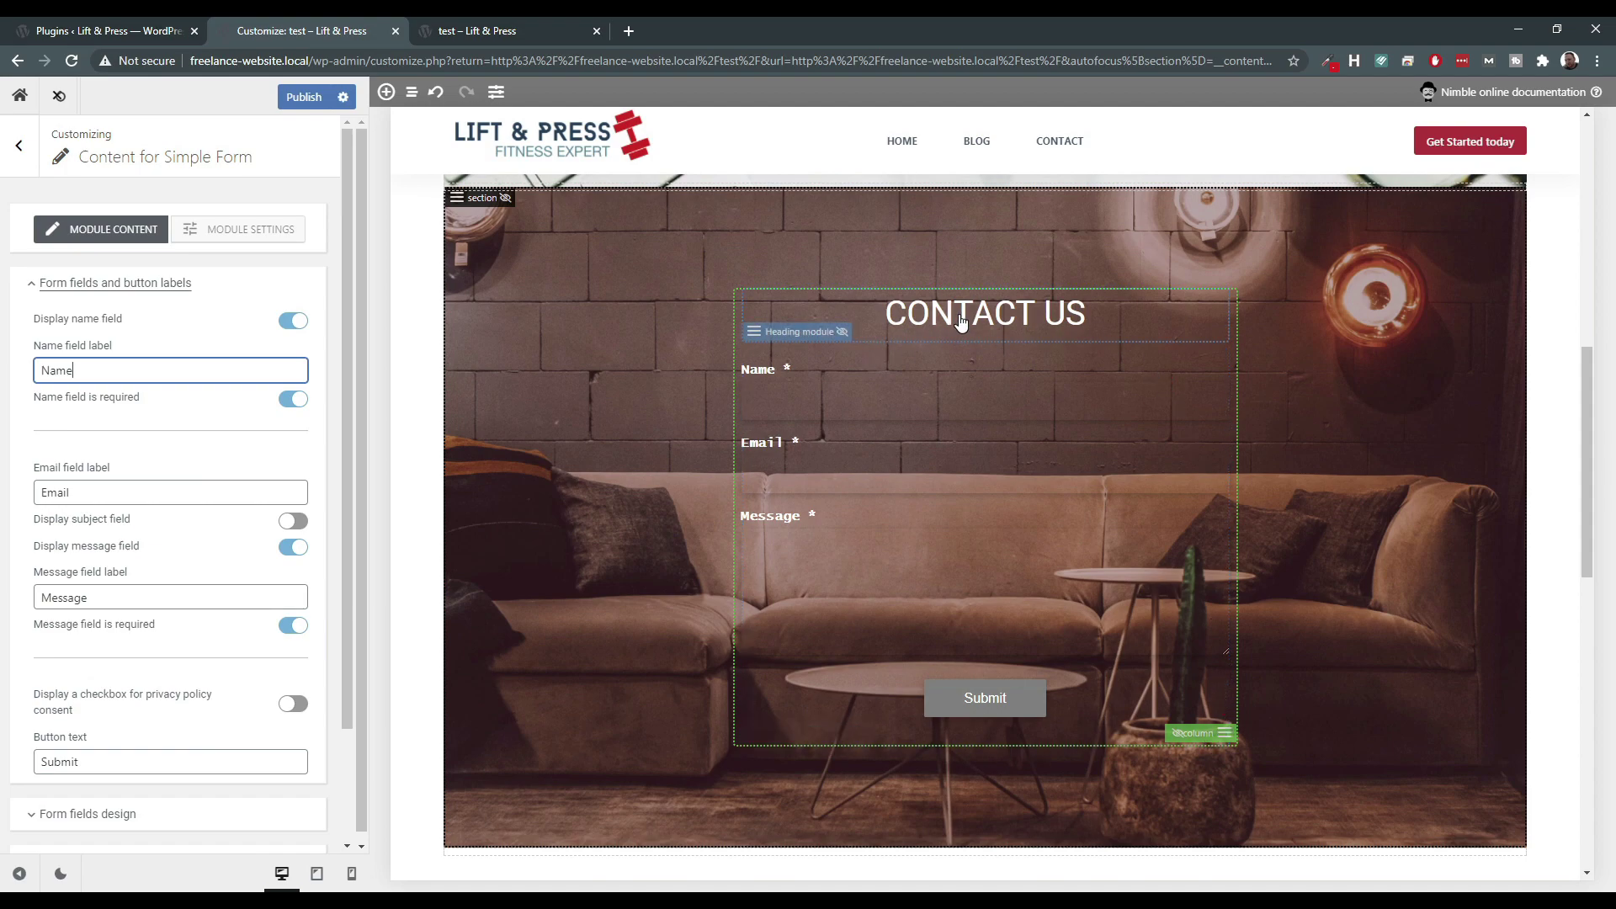
pyautogui.scroll(8, 938, 330)
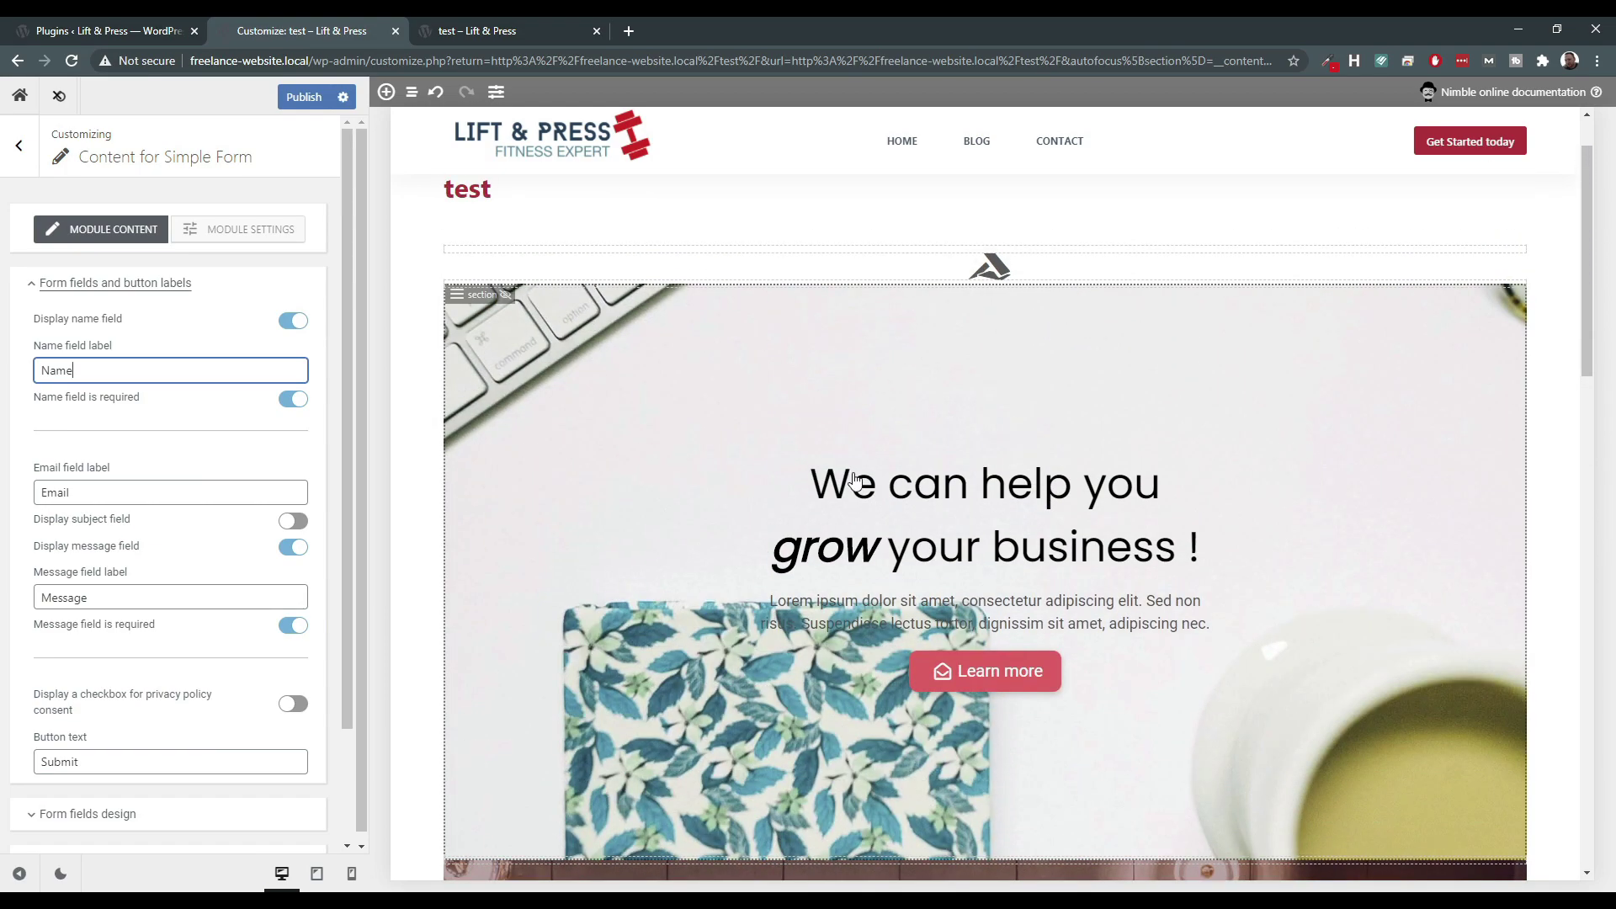
pyautogui.scroll(1, 808, 408)
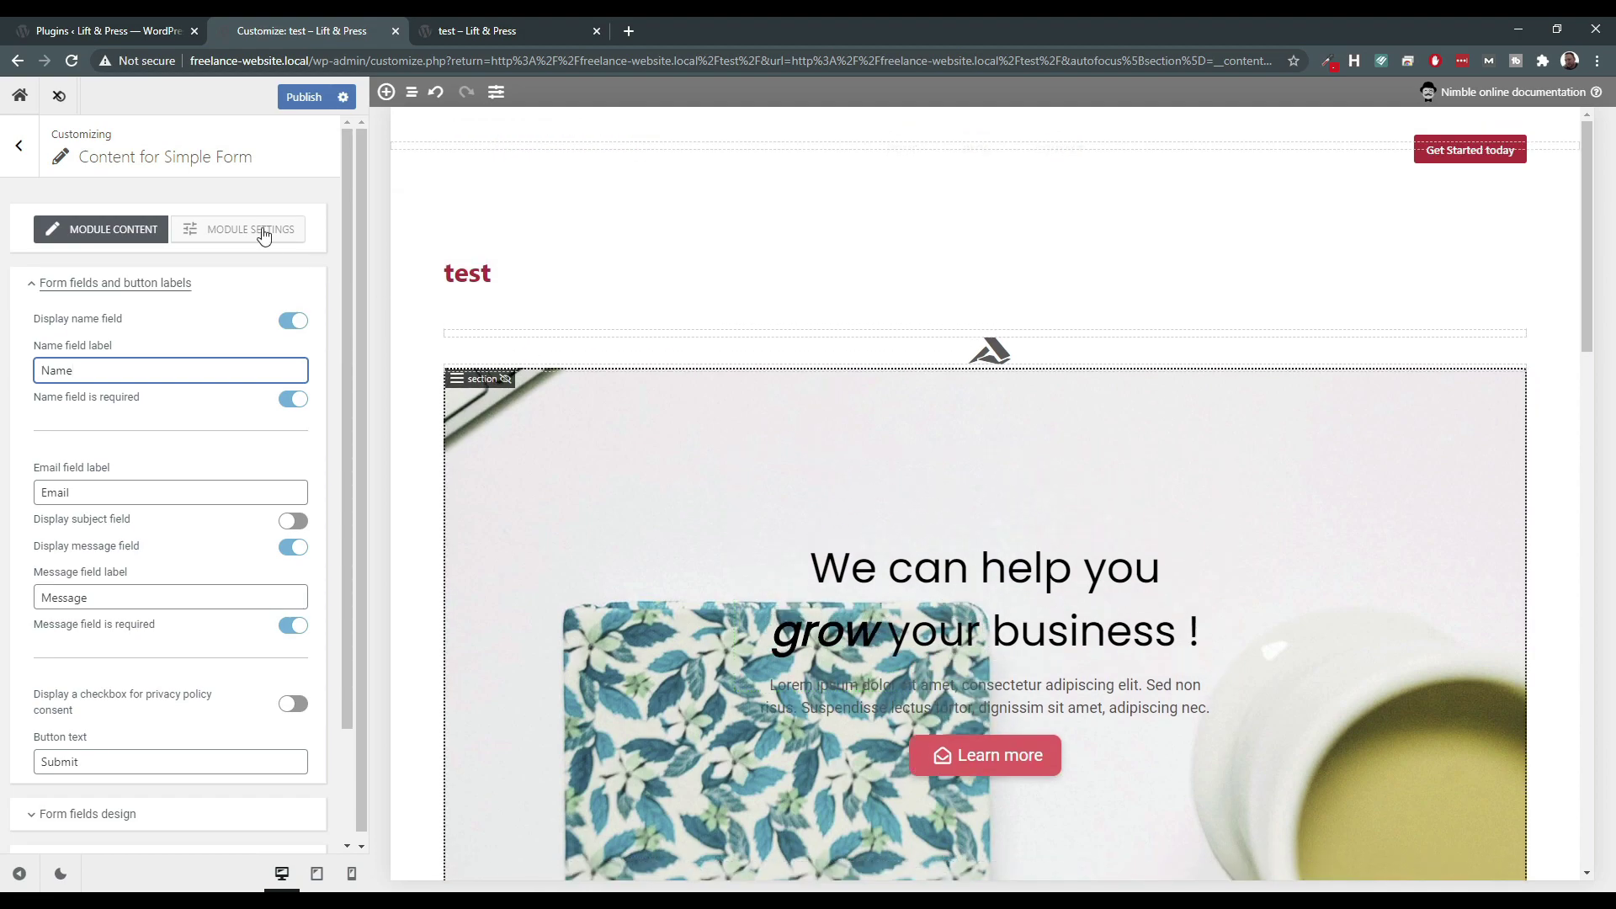
# Leave the customizer and discard the unpublished Nimble Builder changes.
pyautogui.click(17, 98)
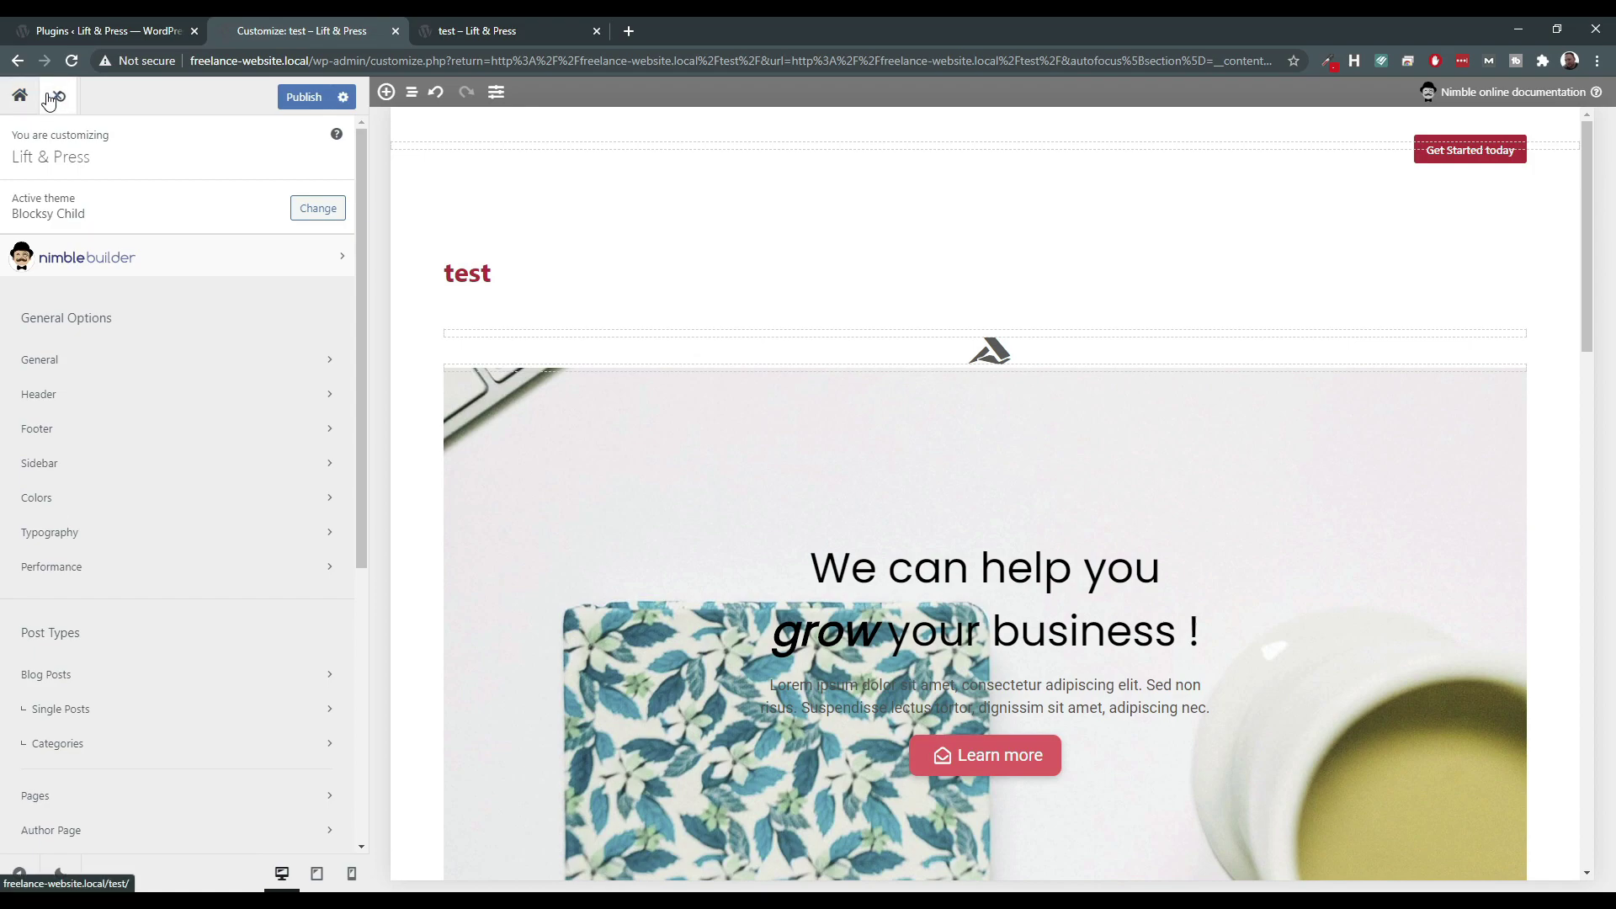
pyautogui.click(51, 97)
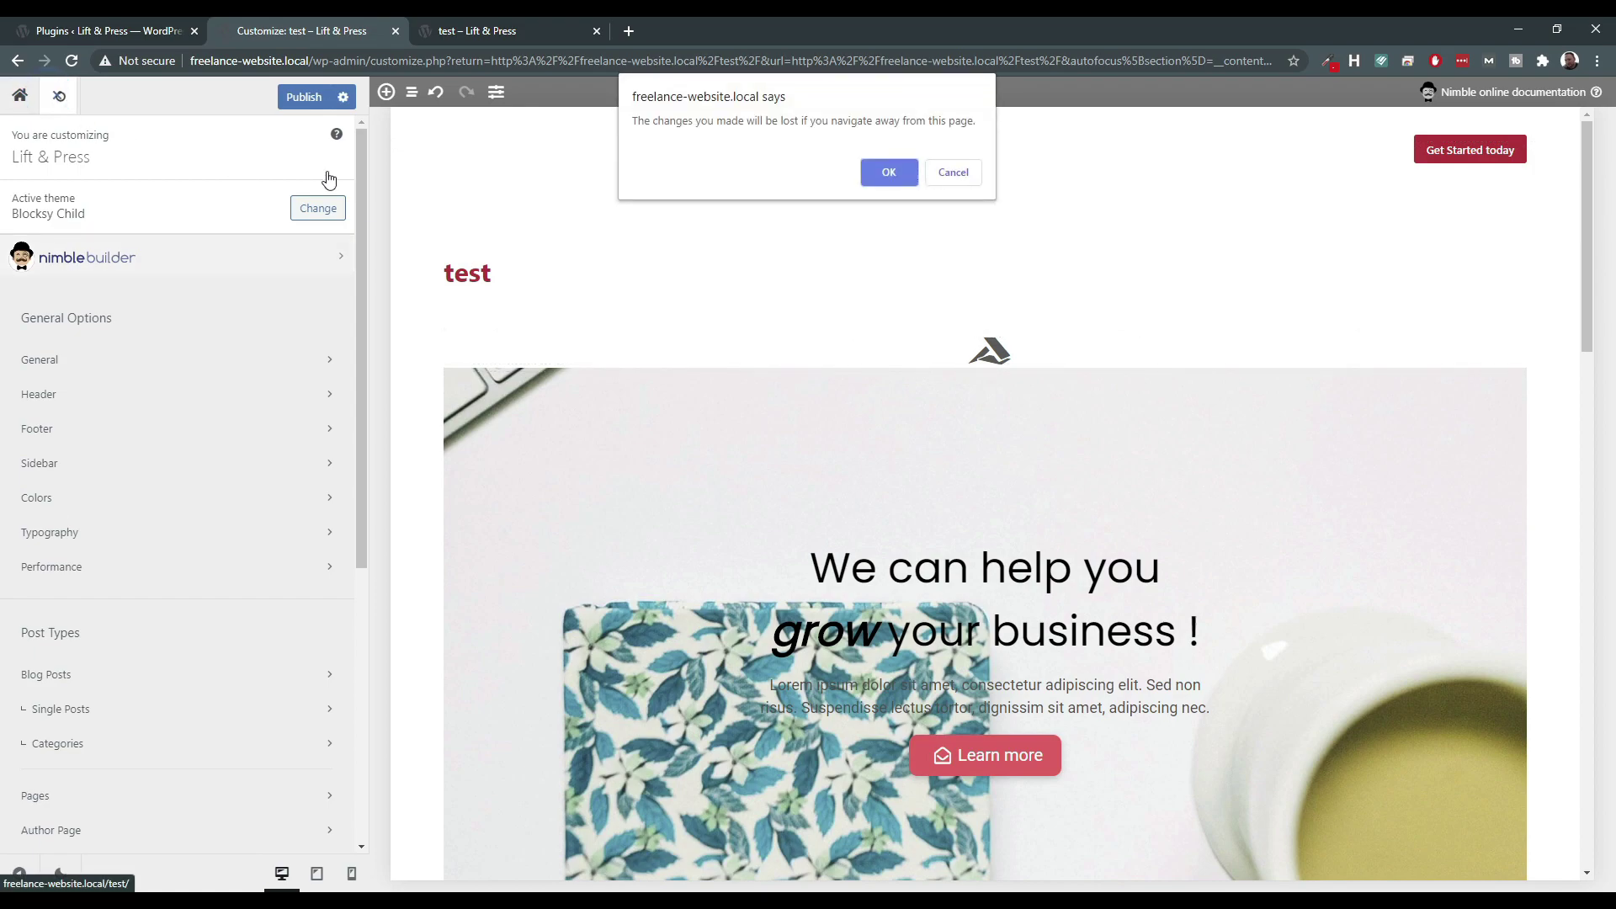
pyautogui.click(890, 177)
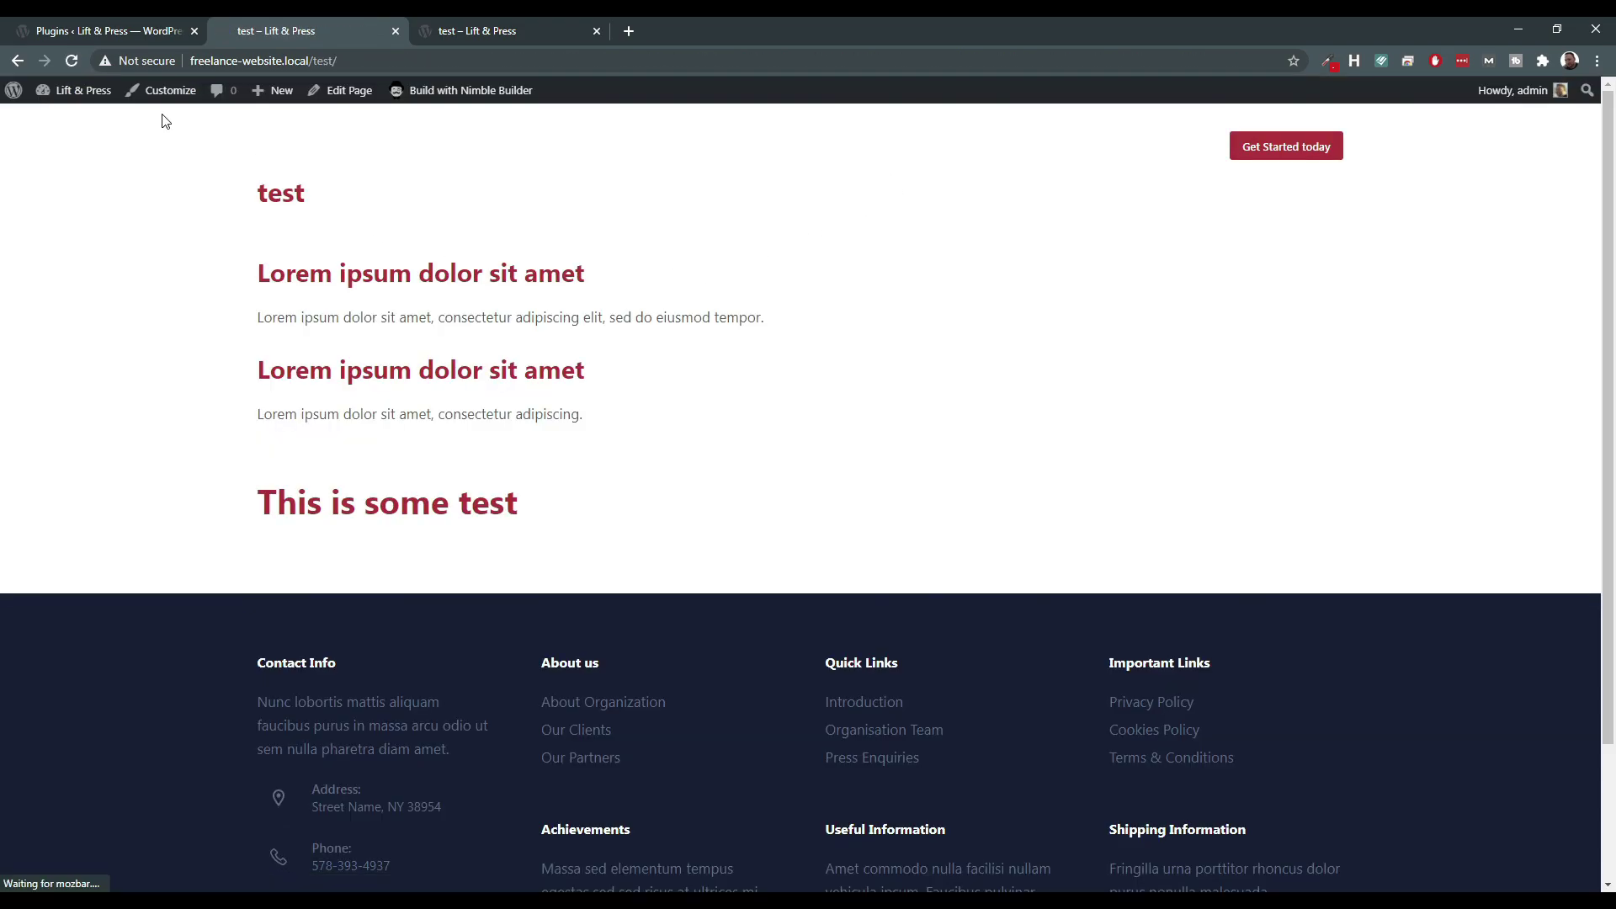
# Open the WordPress dashboard and dismiss the Nimble Builder welcome notice.
pyautogui.moveTo(80, 95)
pyautogui.click(87, 123)
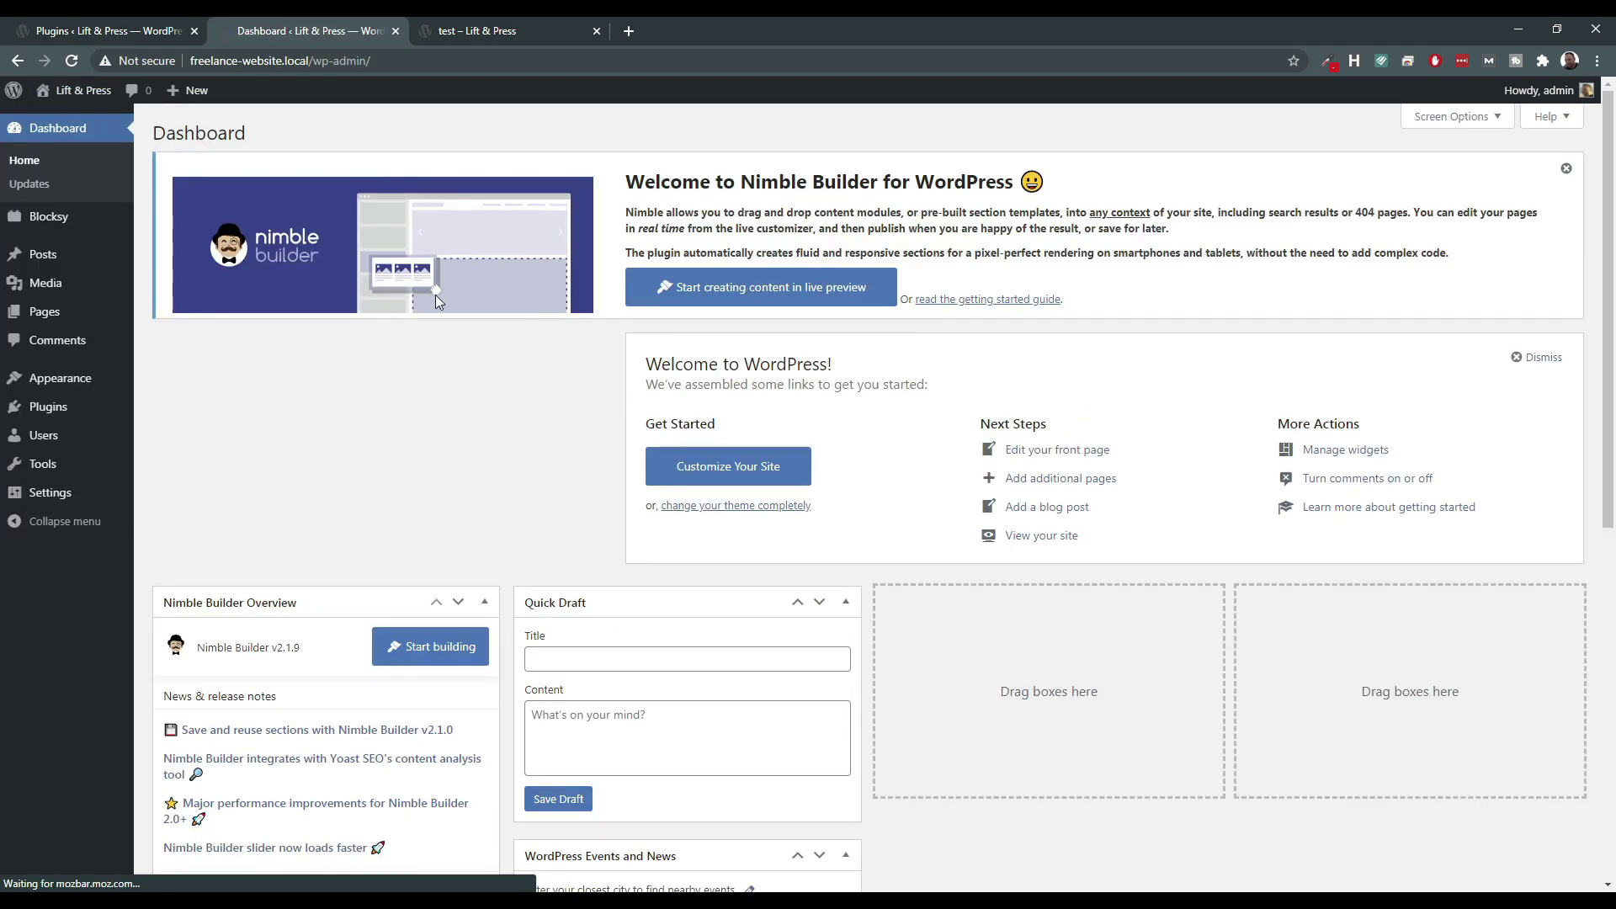
pyautogui.click(1567, 169)
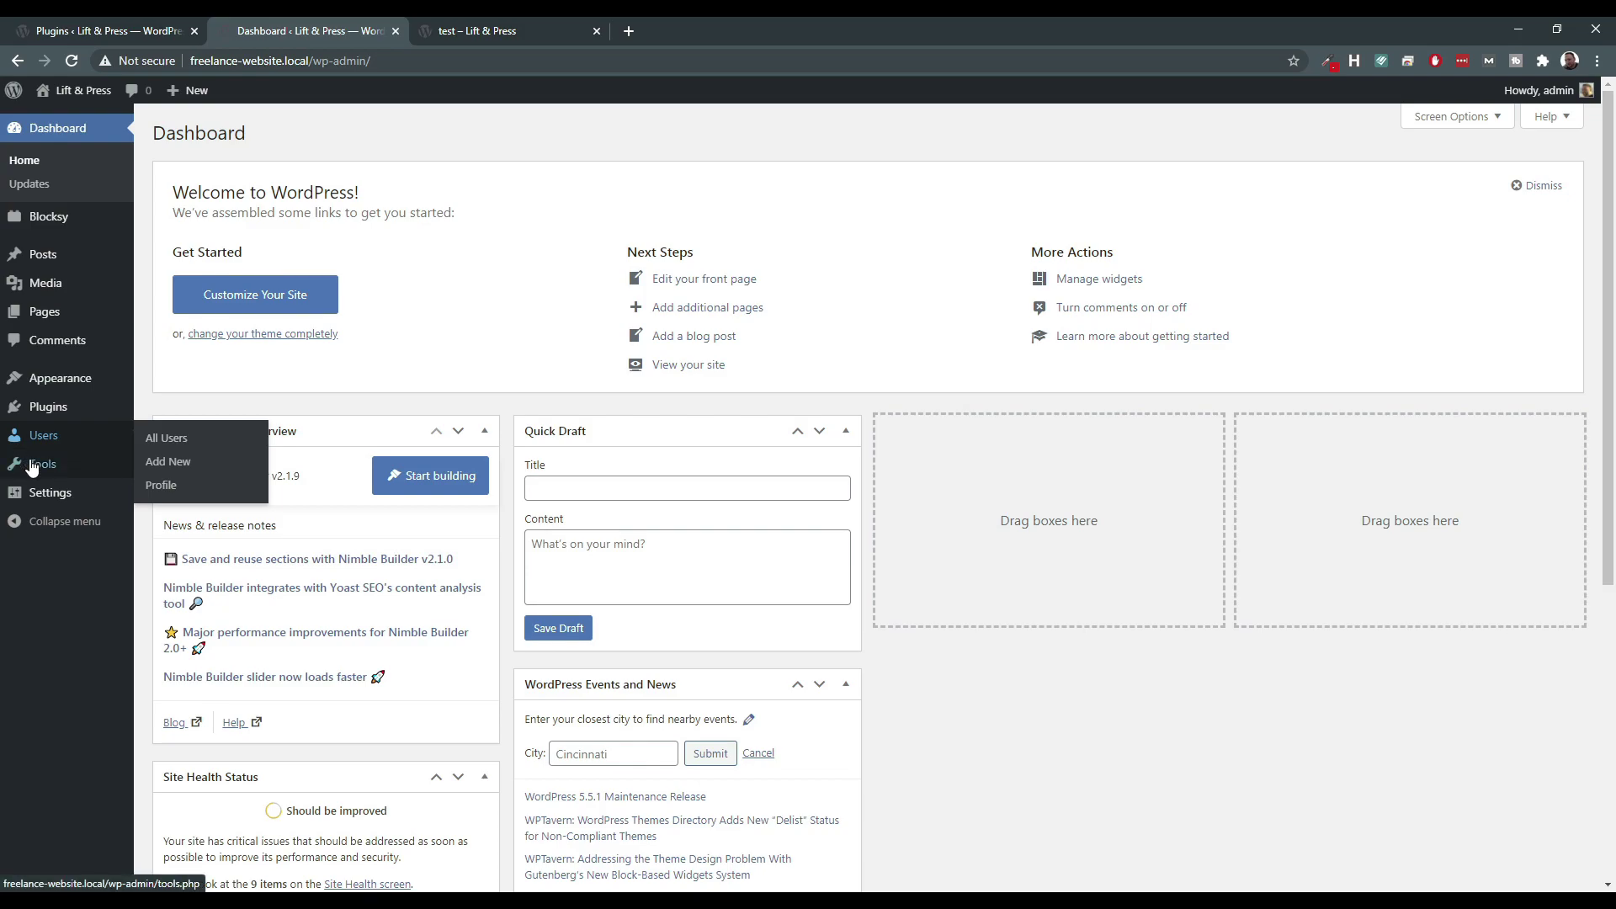
# Deactivate the Nimble Page Builder plugin and activate Page Builder by SiteOrigin.
pyautogui.moveTo(42, 473)
pyautogui.click(180, 409)
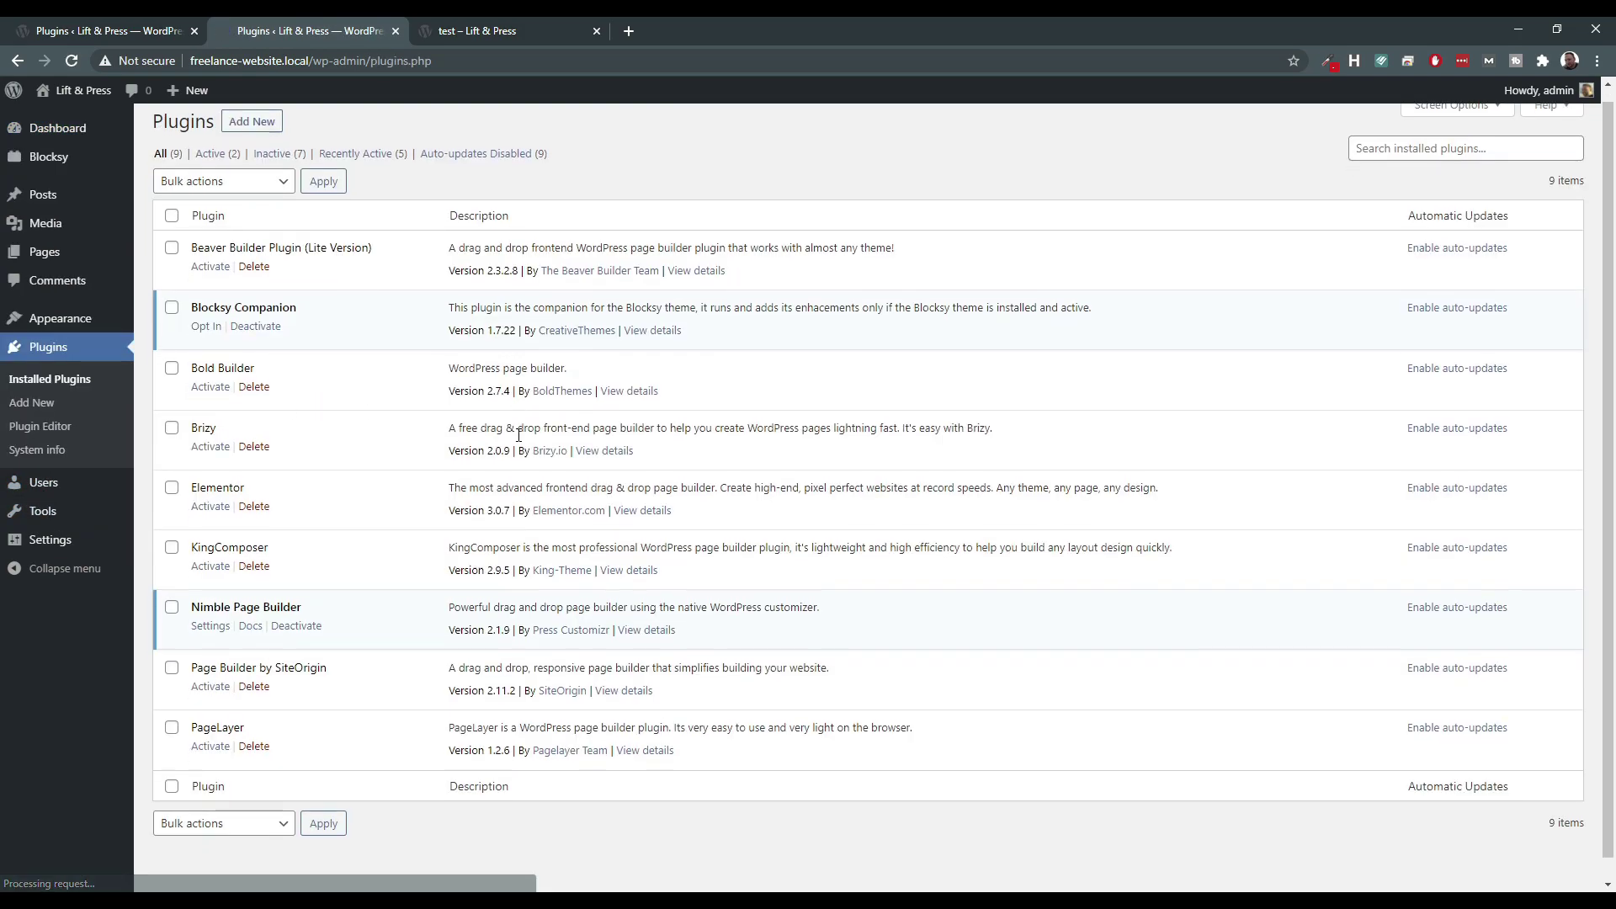
pyautogui.scroll(-1, 210, 421)
pyautogui.click(292, 604)
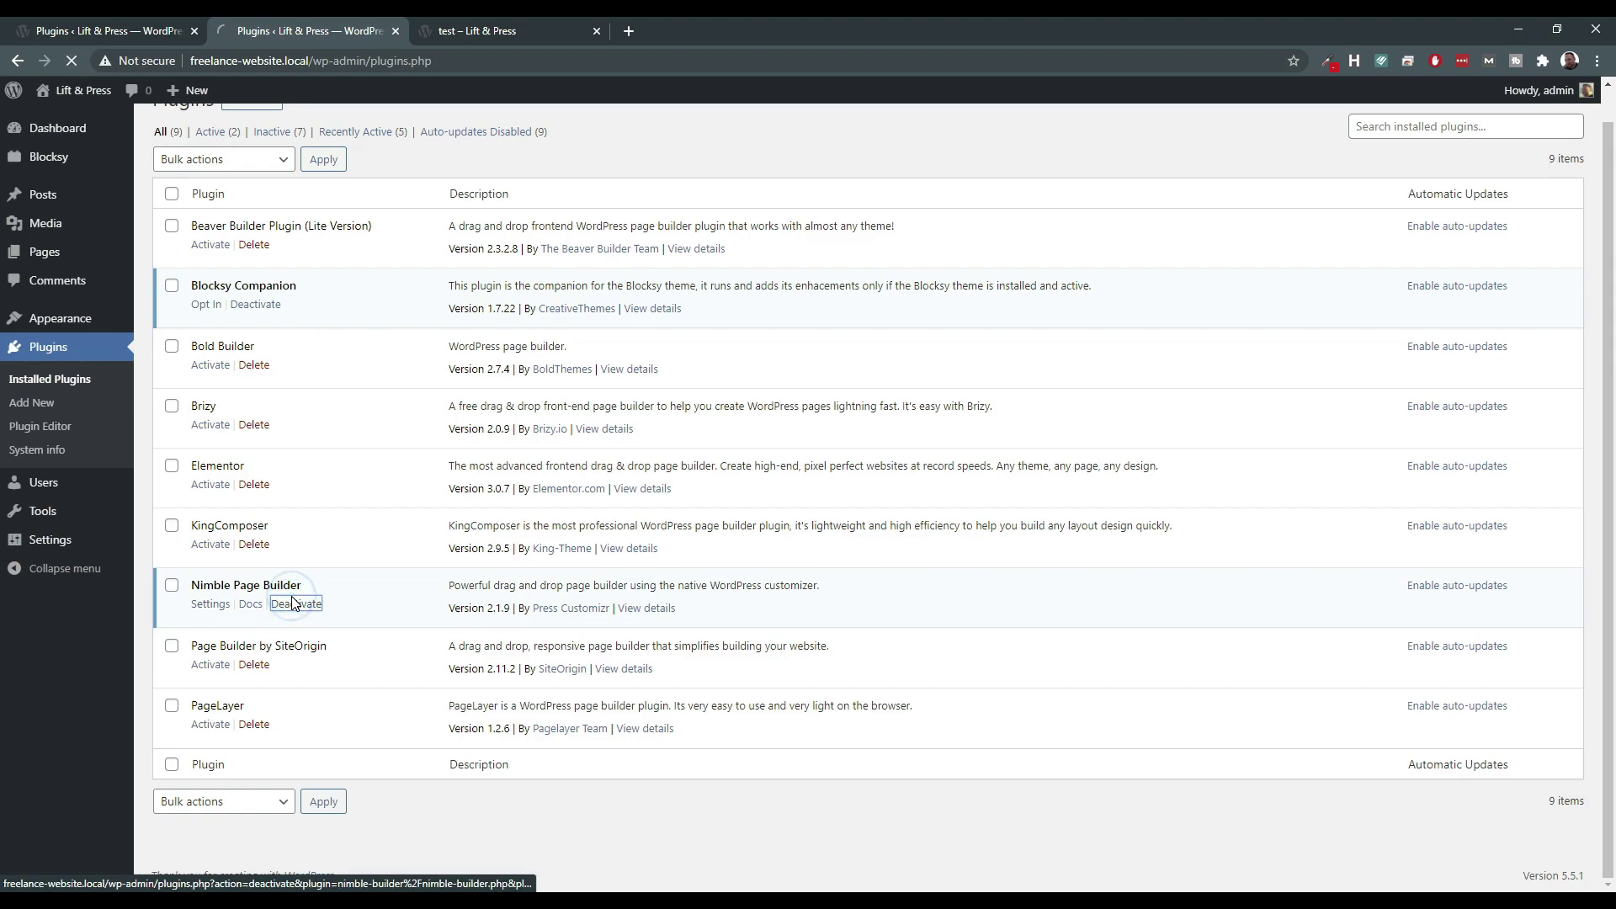
pyautogui.scroll(-1, 235, 640)
pyautogui.click(212, 665)
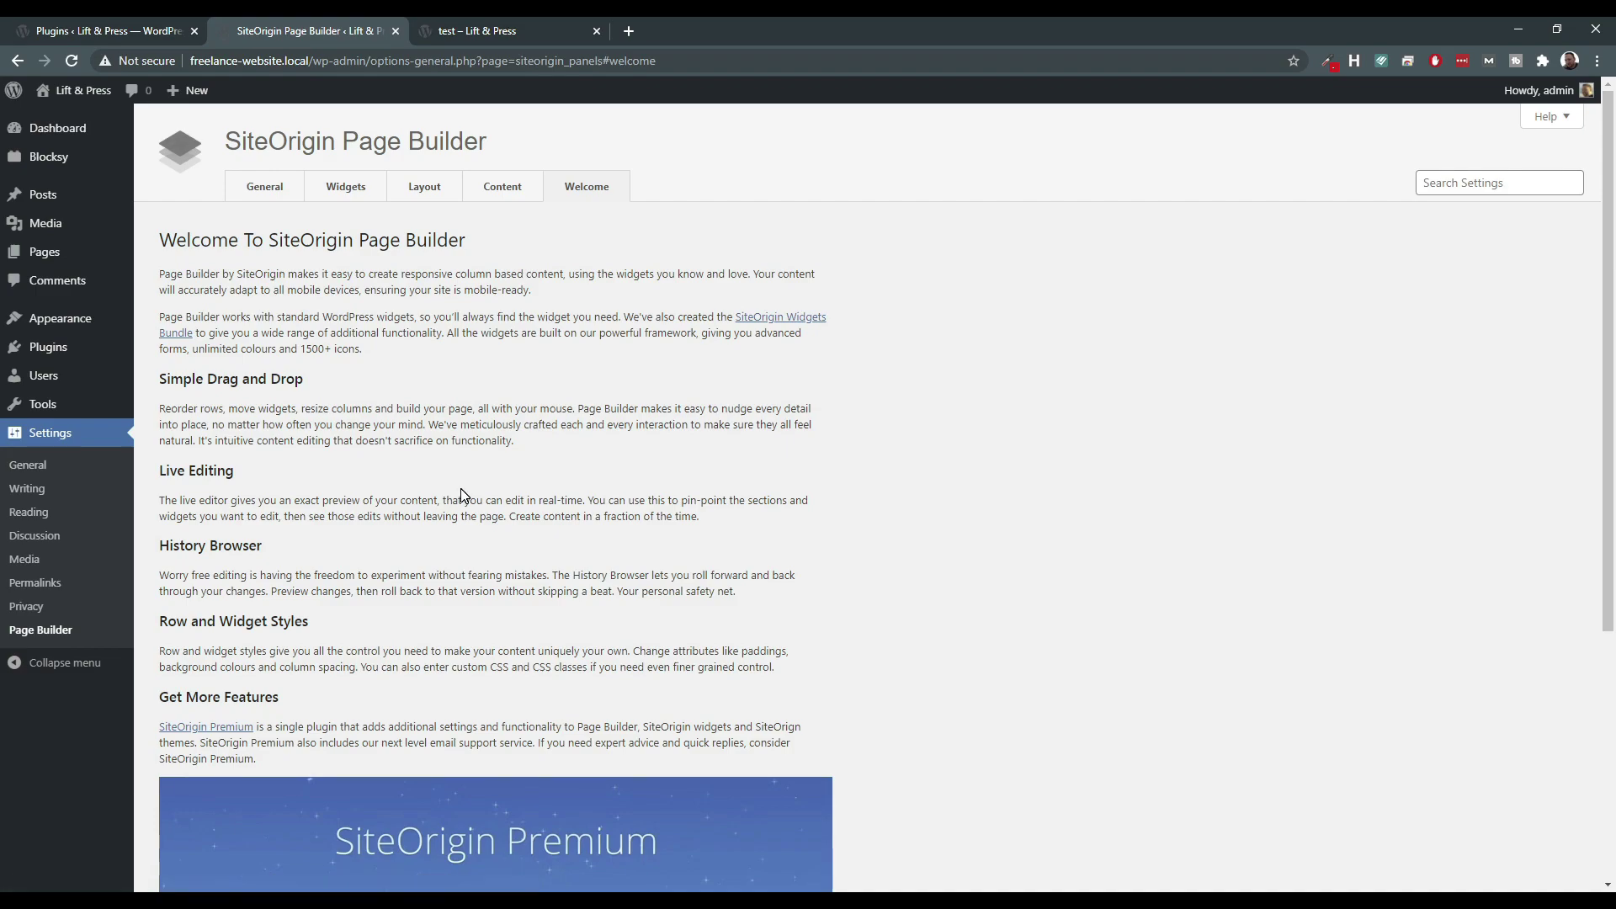
# Skim the SiteOrigin Page Builder welcome page and open the test page for editing.
pyautogui.scroll(-4, 461, 496)
pyautogui.scroll(4, 462, 496)
pyautogui.moveTo(132, 264)
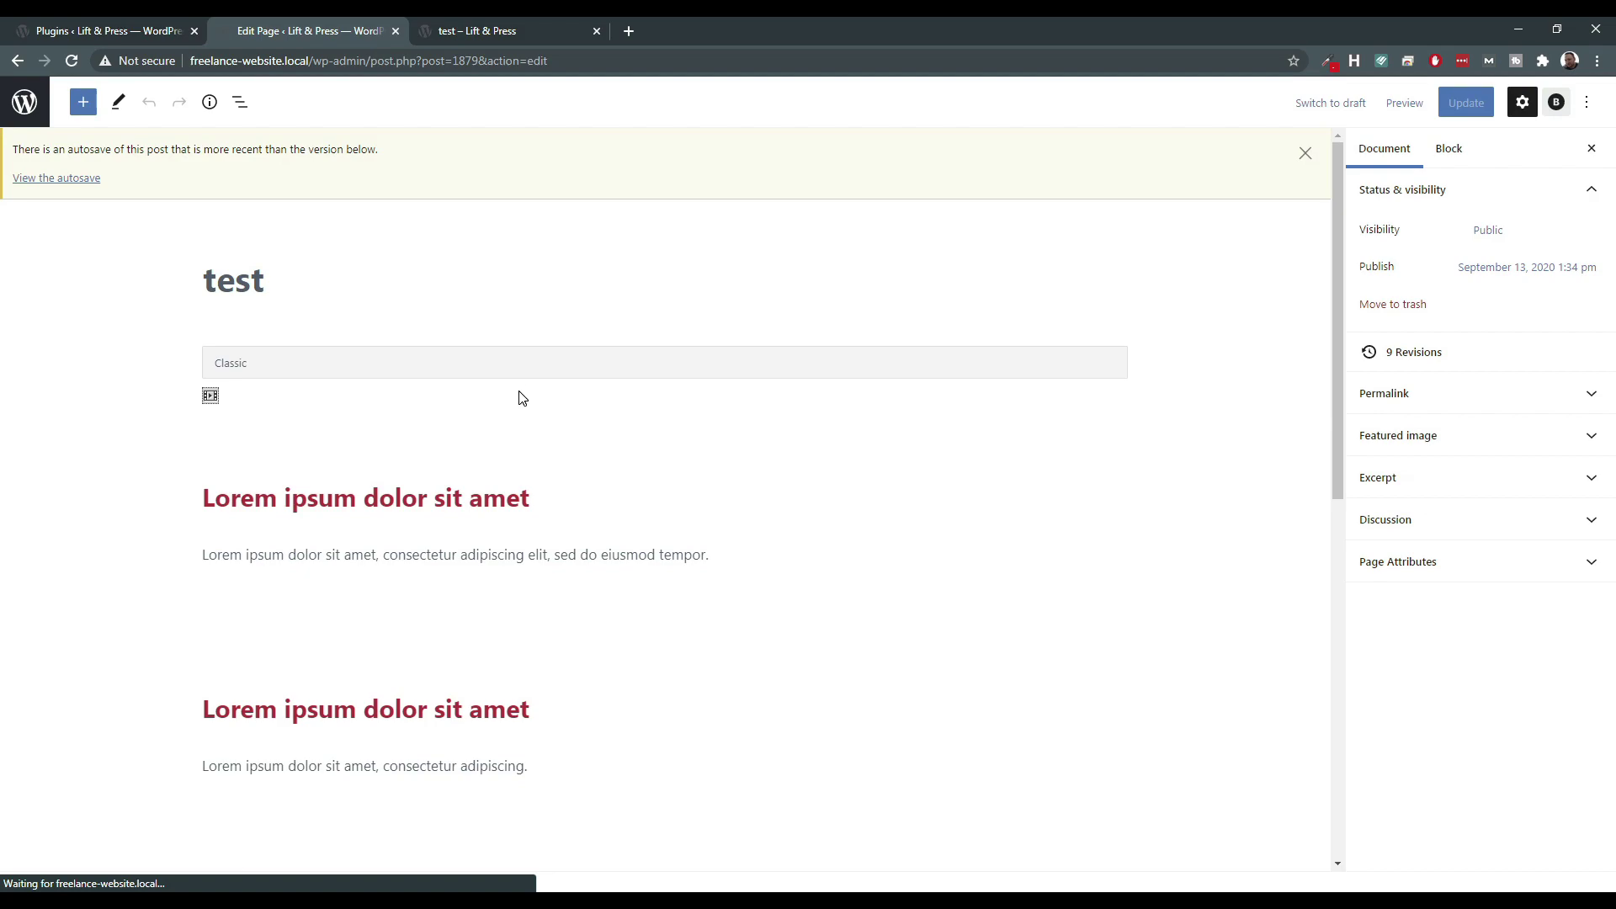
# Remove all existing blocks from the test page, including the classic blocks and the unsupported layout block.
pyautogui.click(289, 349)
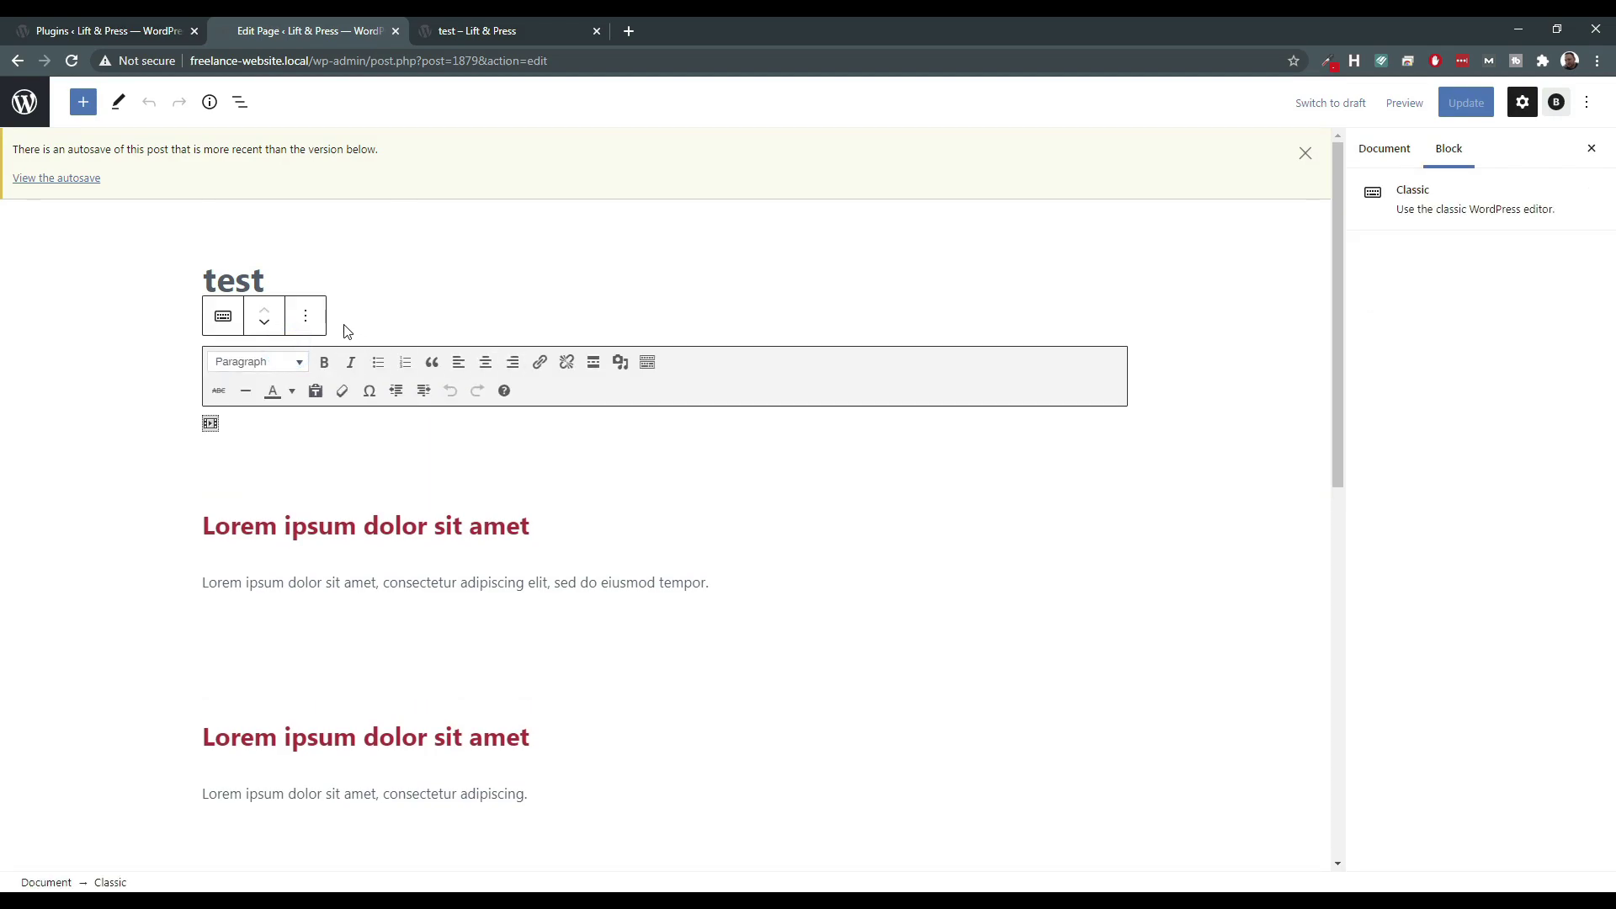
pyautogui.click(314, 316)
pyautogui.click(322, 686)
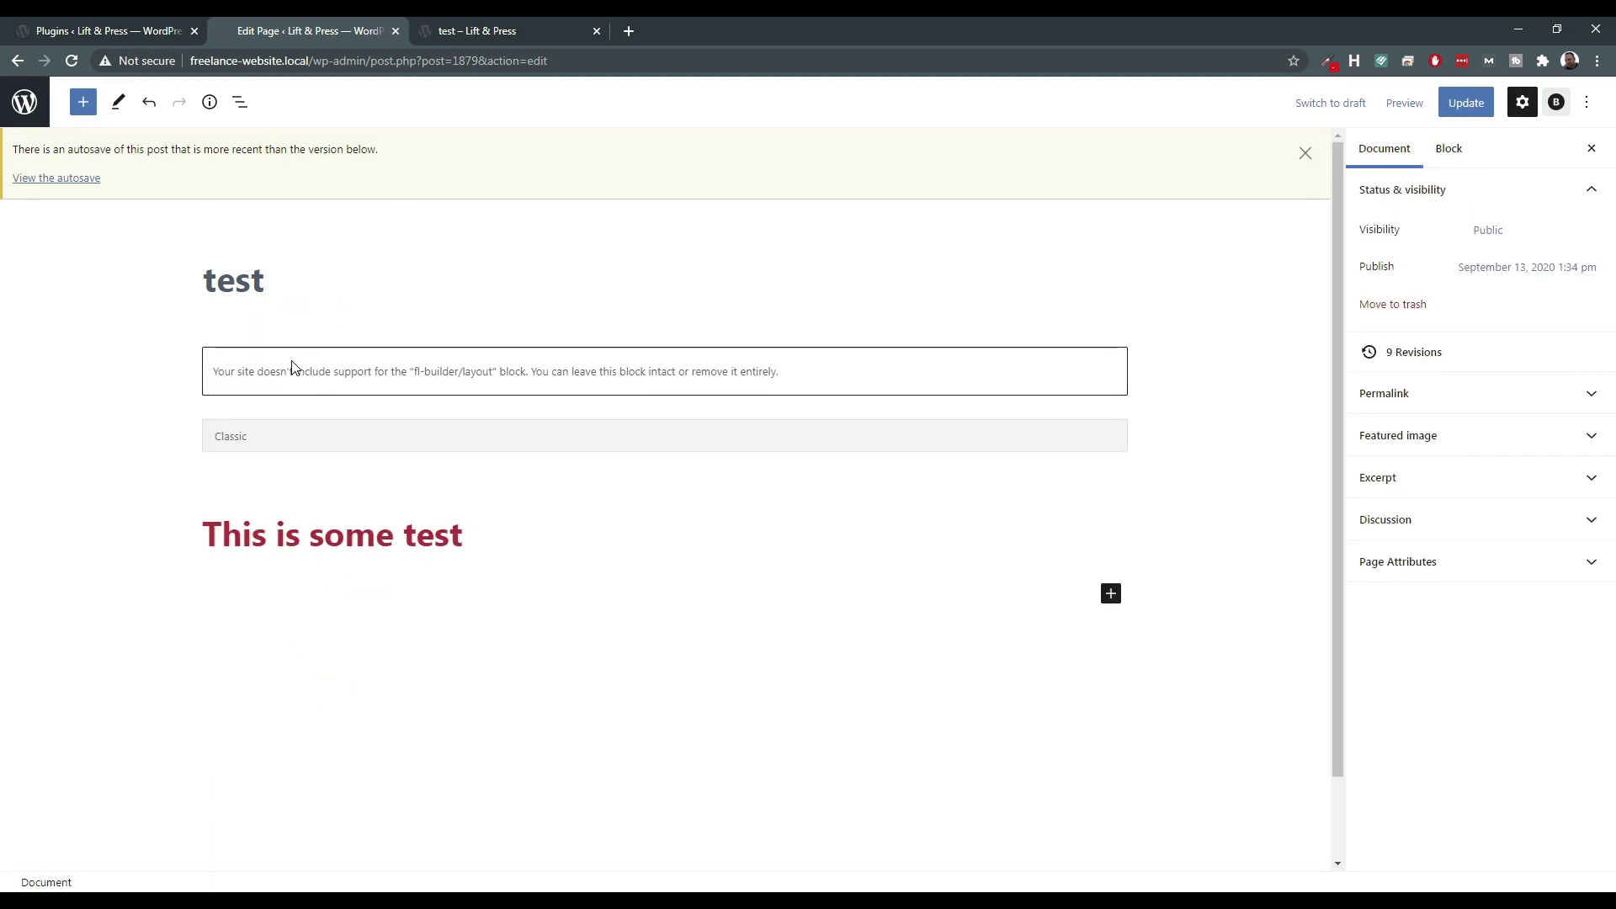
pyautogui.click(307, 317)
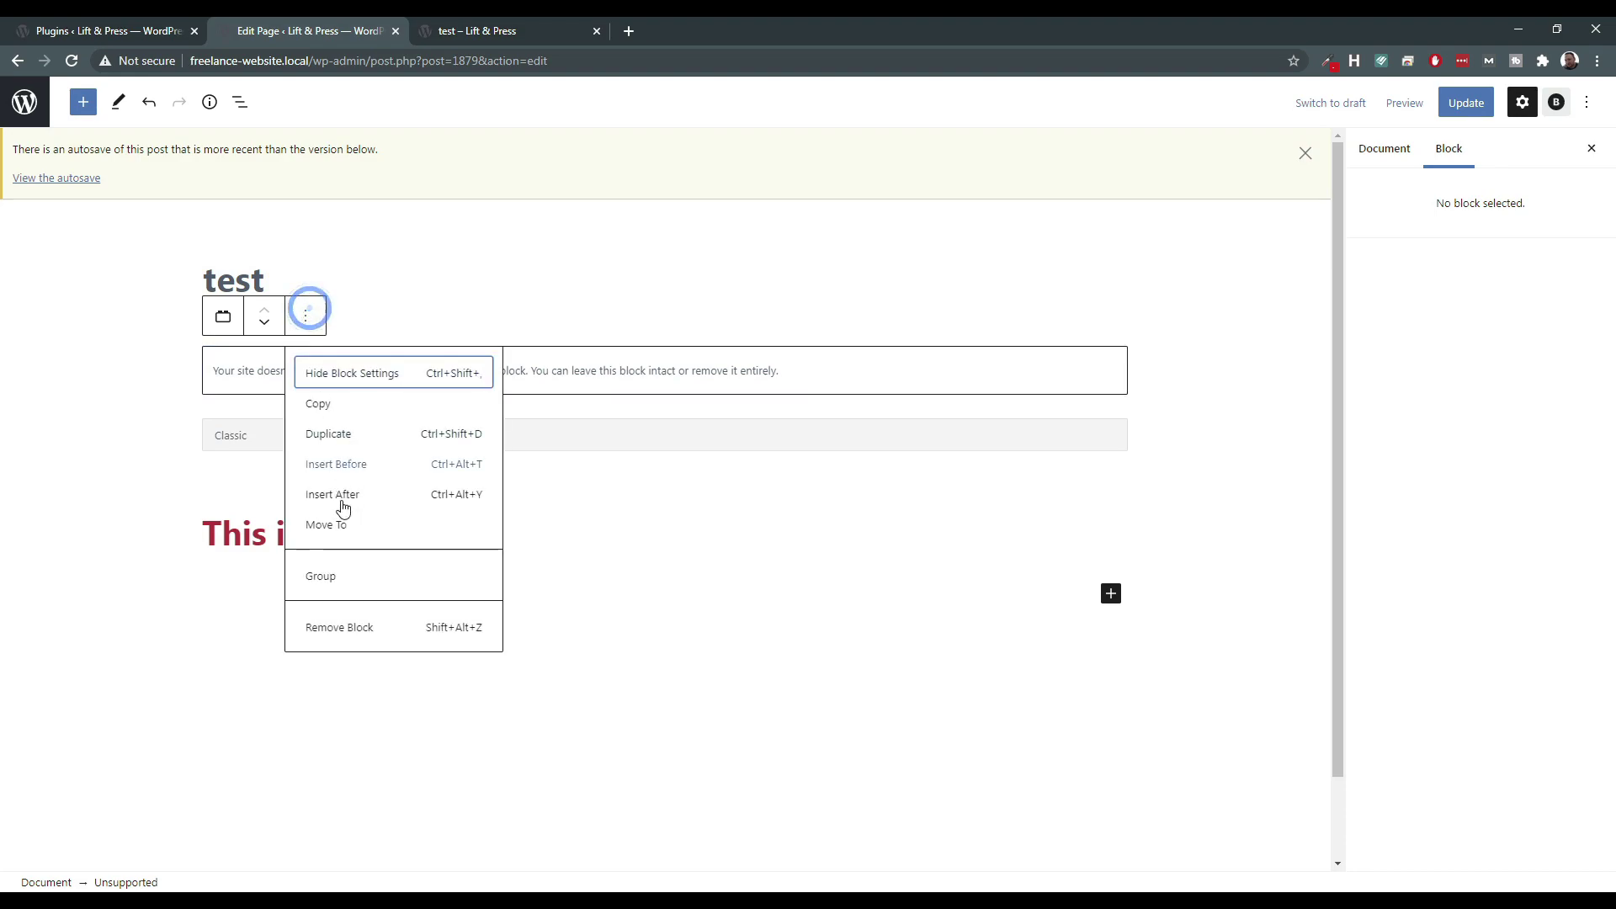
pyautogui.click(345, 633)
pyautogui.click(301, 375)
pyautogui.click(263, 317)
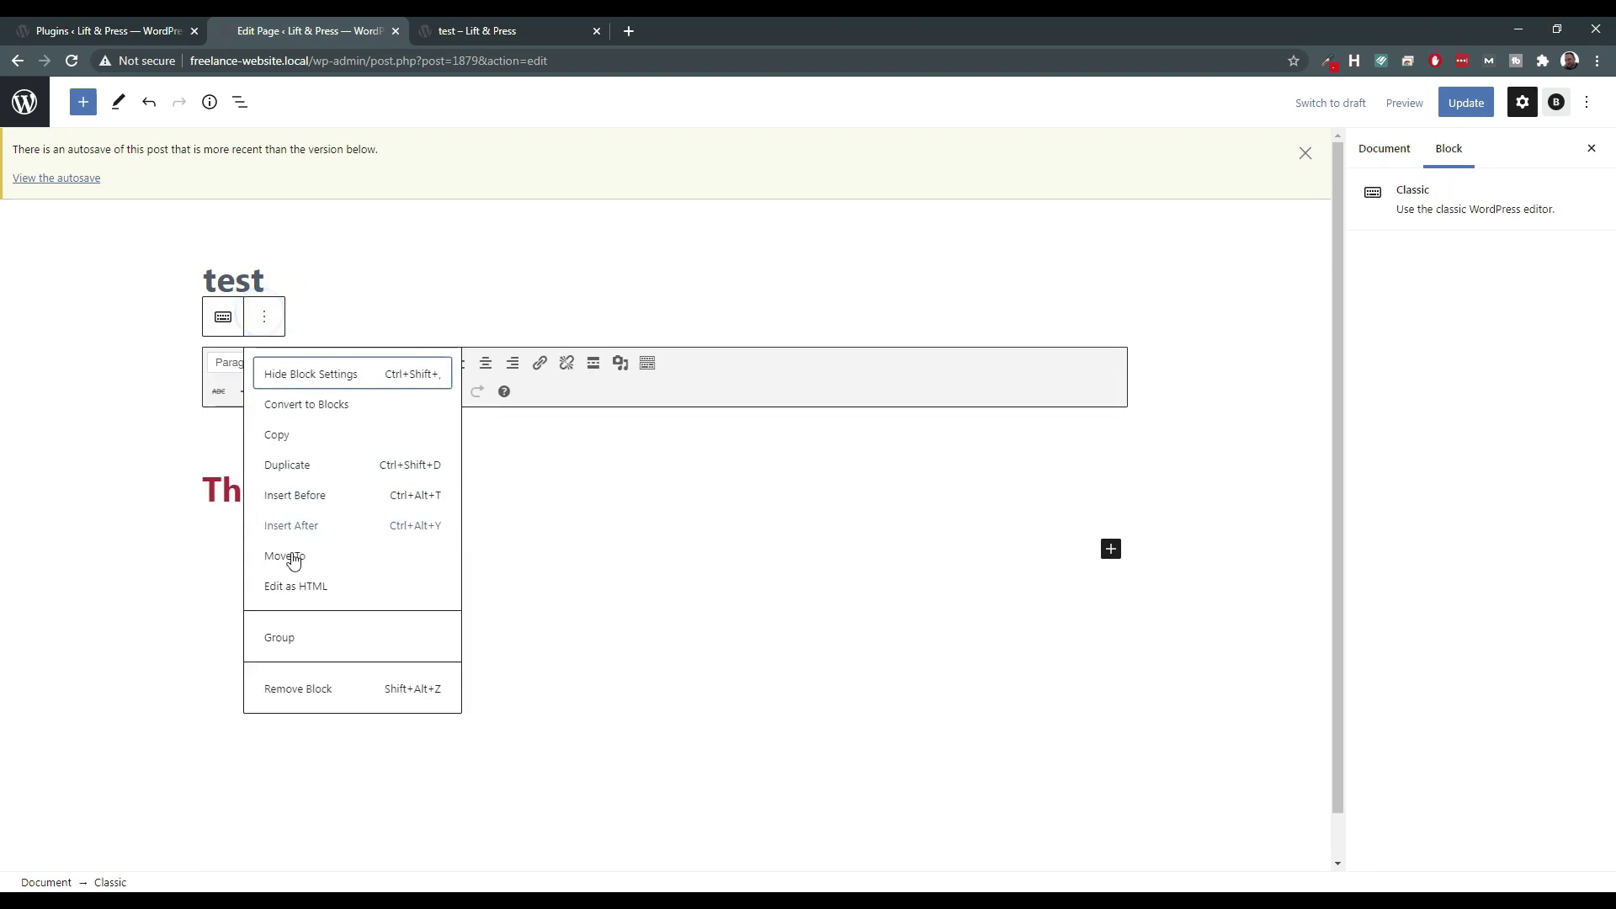
pyautogui.click(286, 692)
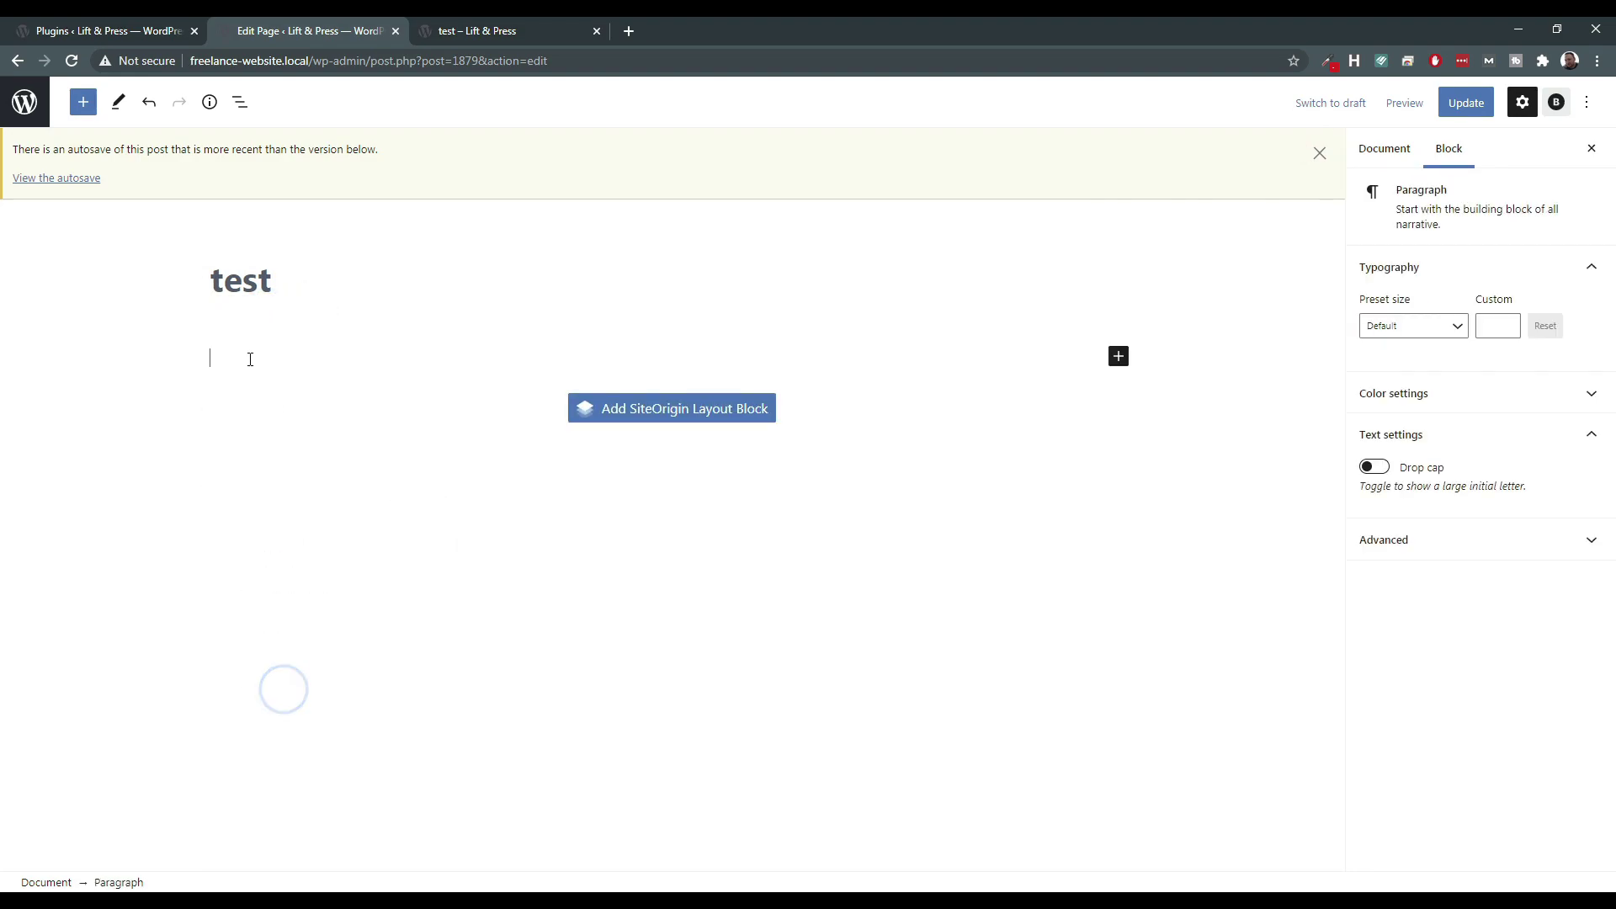
# Add a SiteOrigin Layout block and insert a row with two even 50% columns.
pyautogui.click(676, 410)
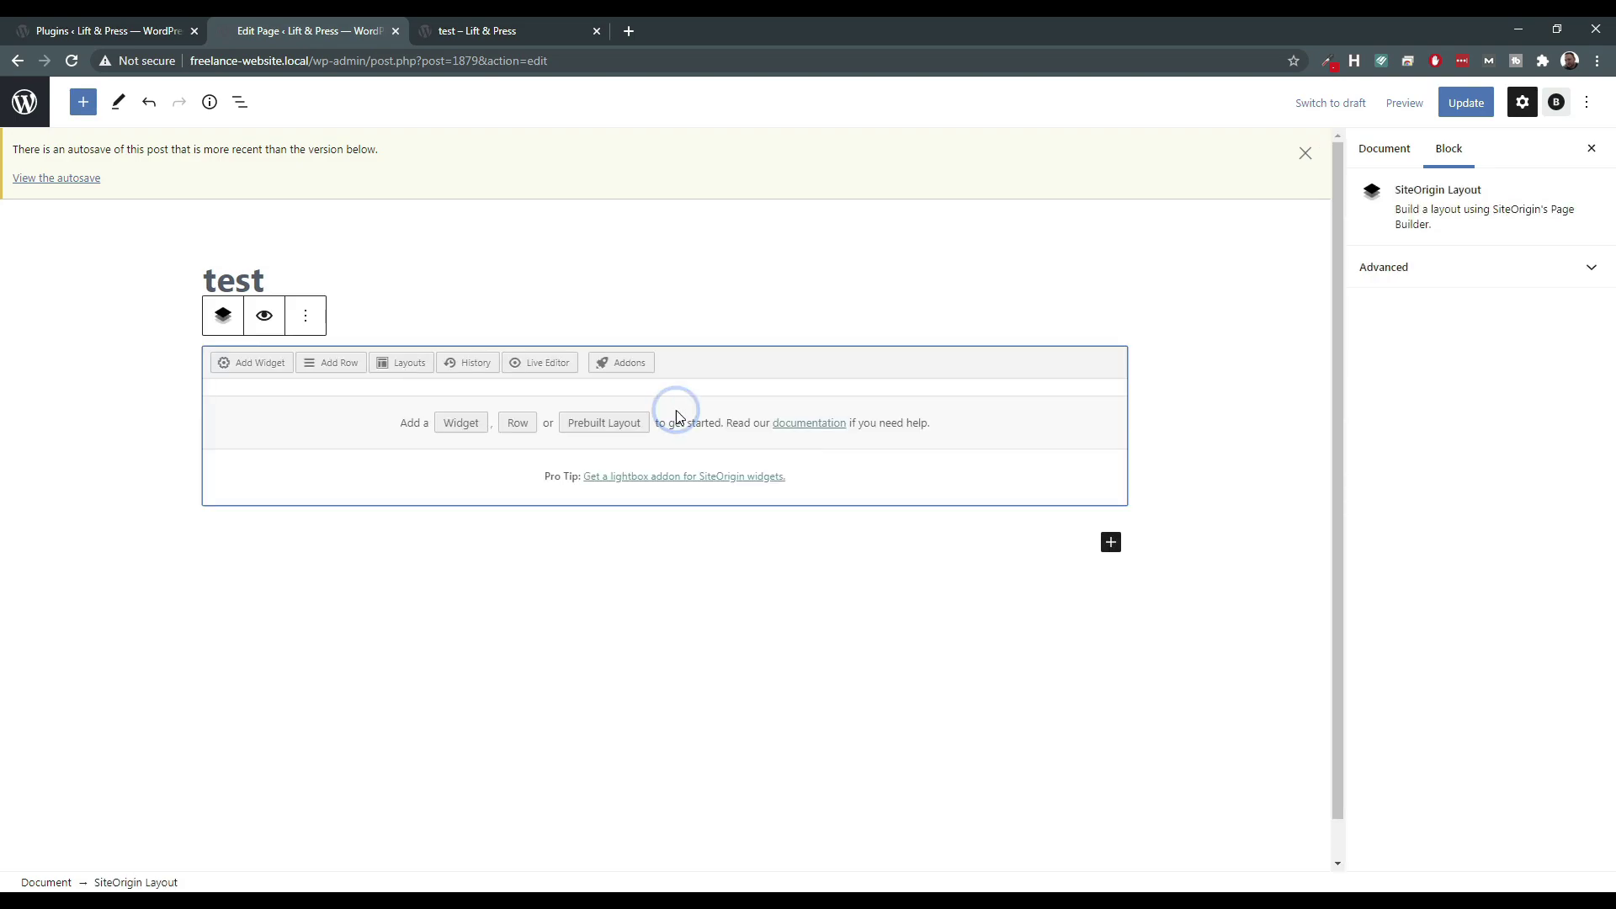
pyautogui.click(518, 426)
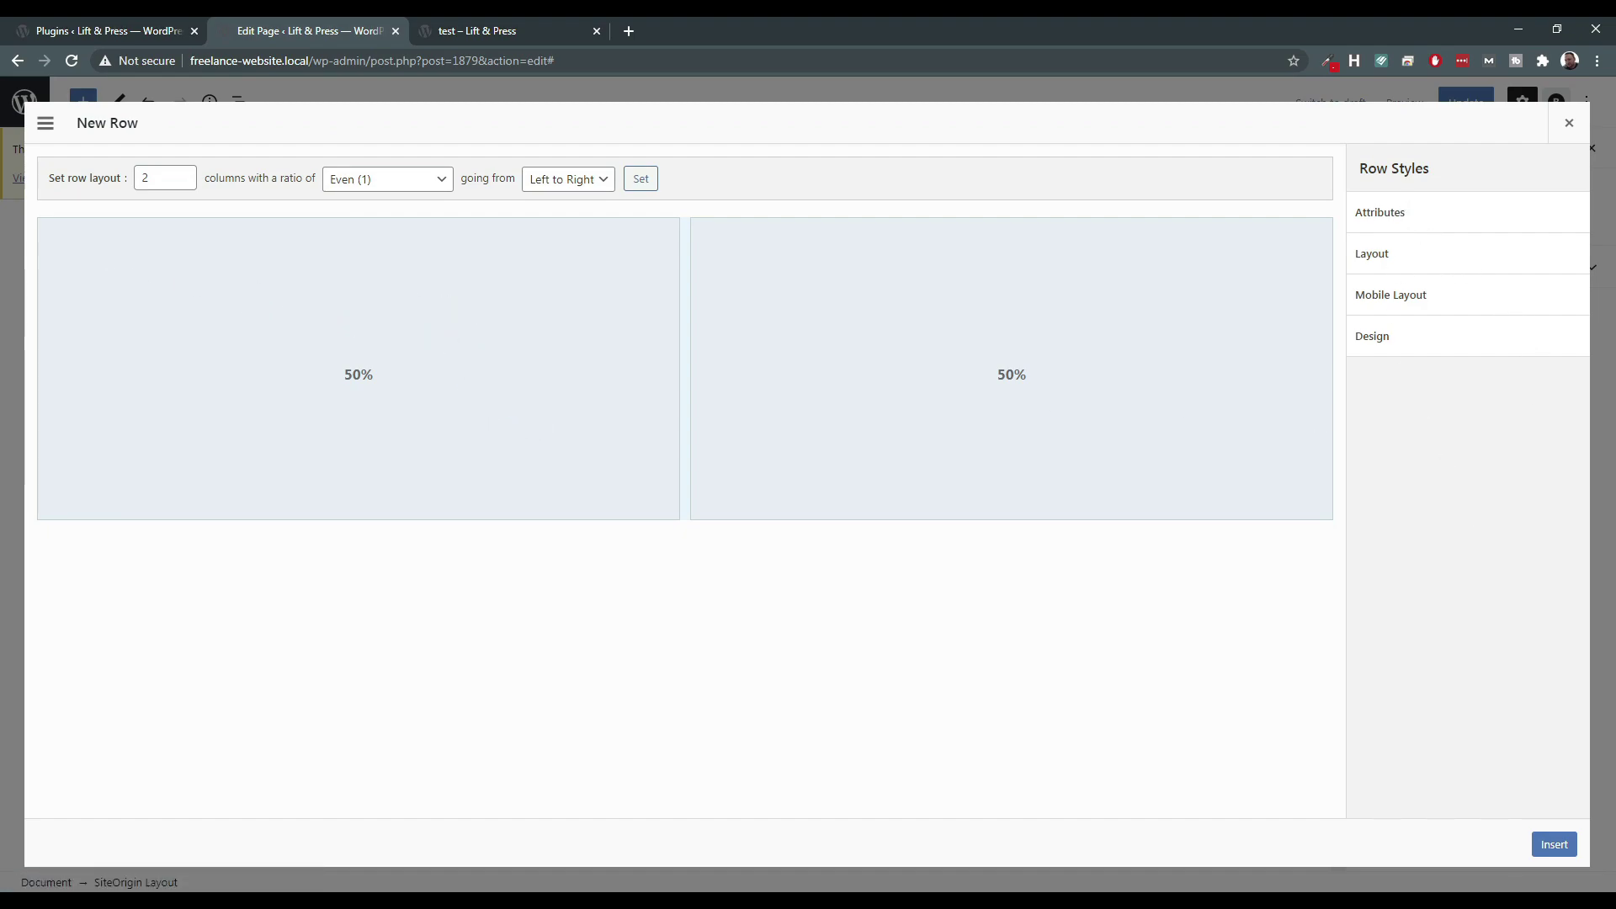
pyautogui.click(1549, 844)
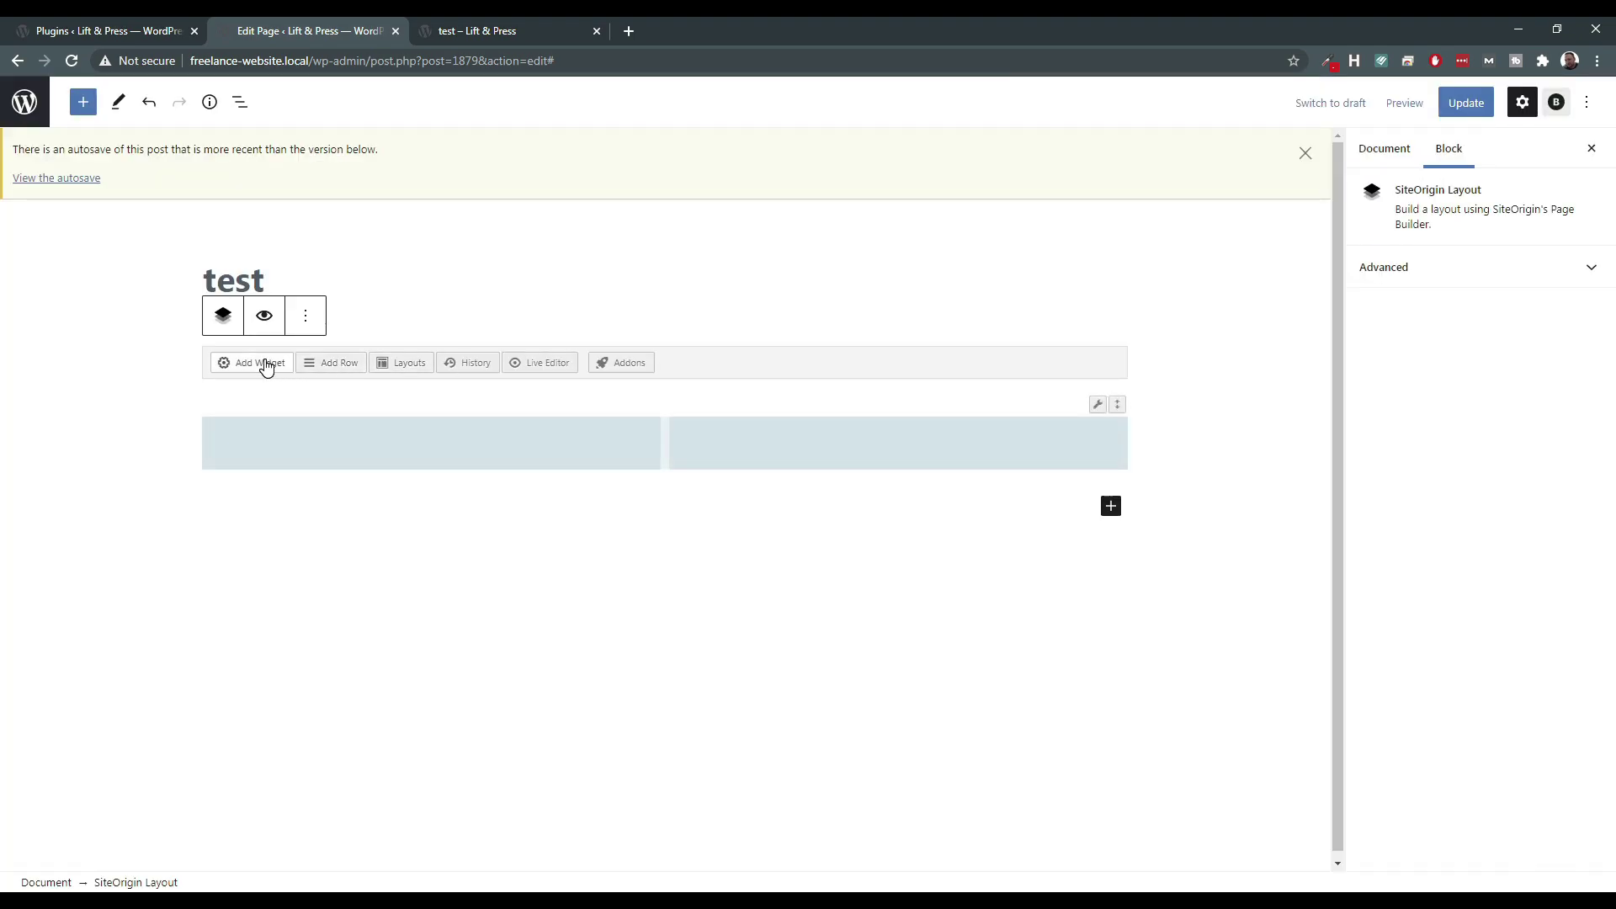
# Add an About Me widget to the row's first column and a Social Icons widget to its second column.
pyautogui.click(264, 360)
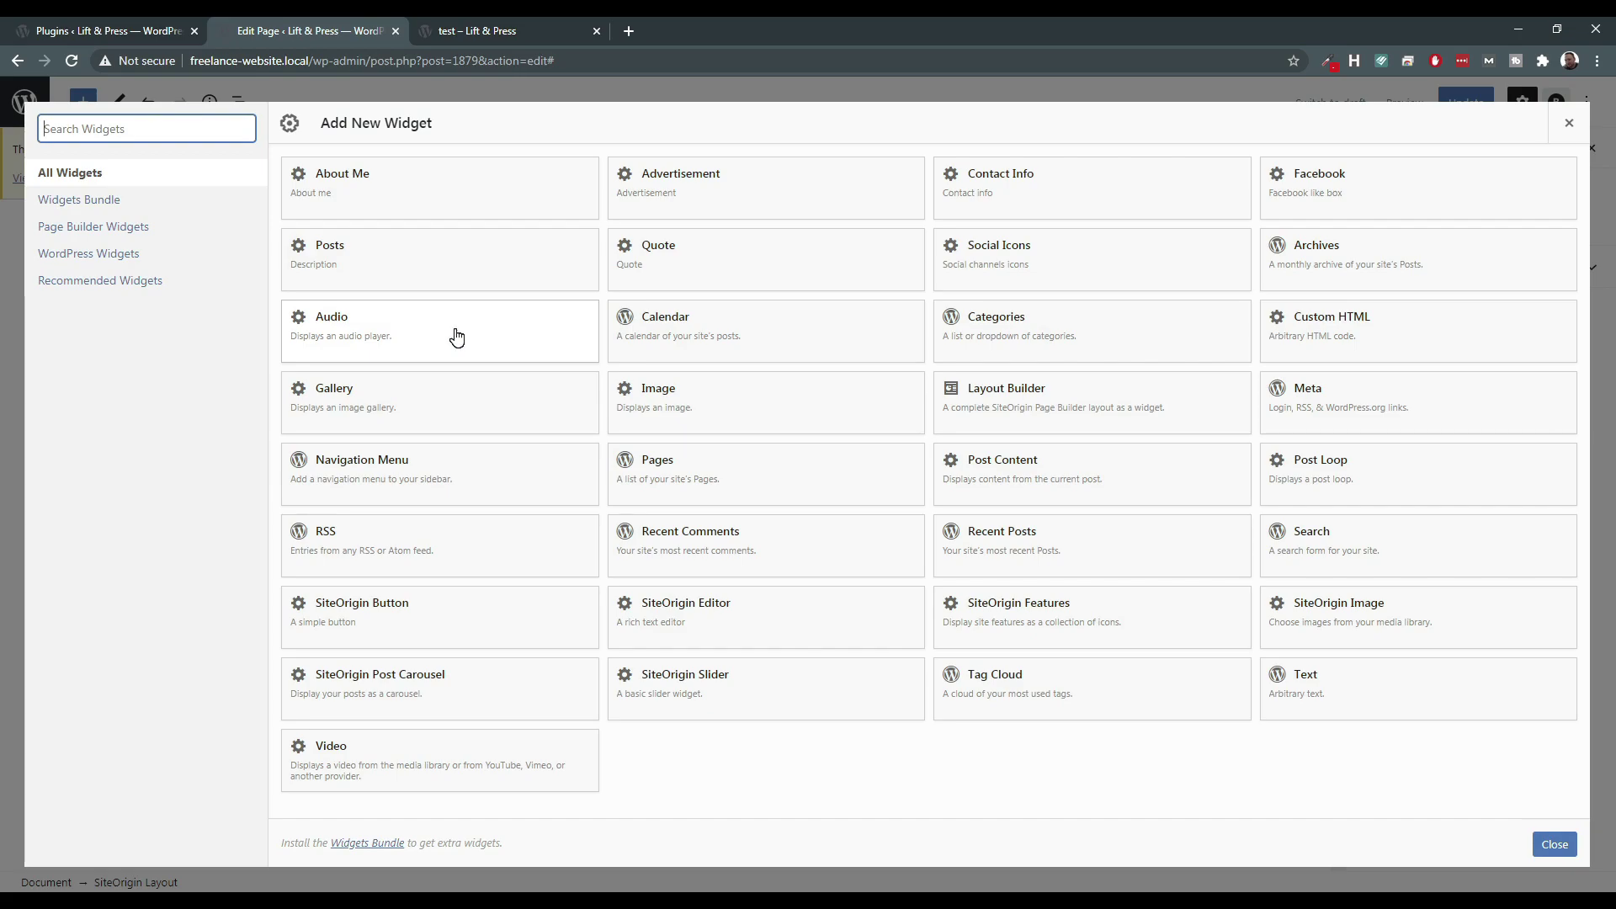
pyautogui.click(377, 192)
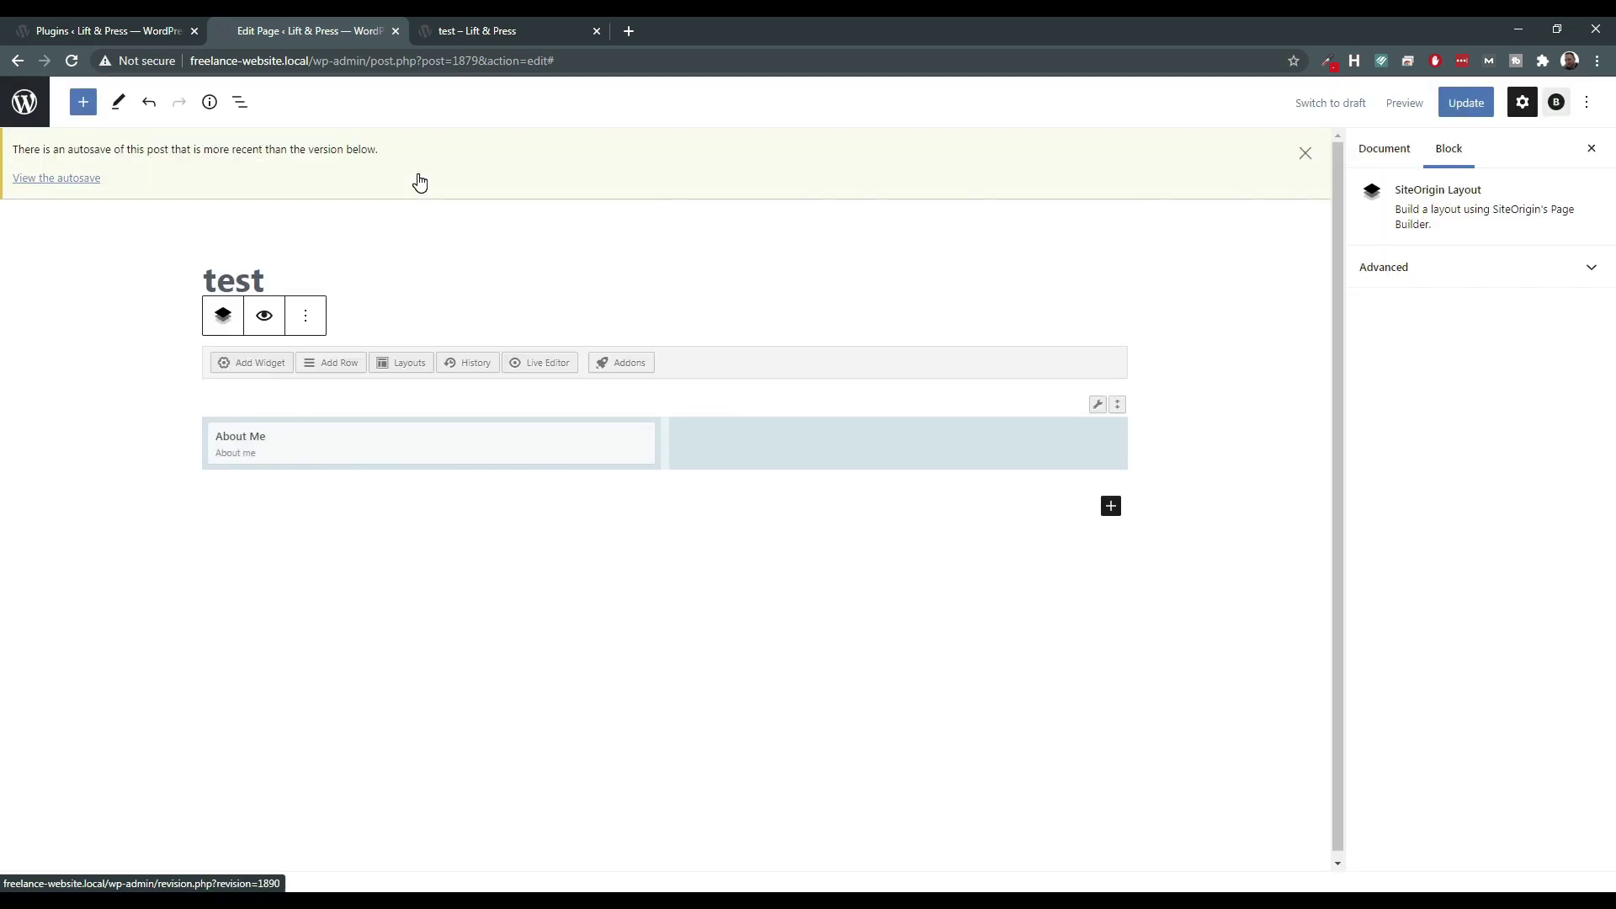
pyautogui.click(828, 436)
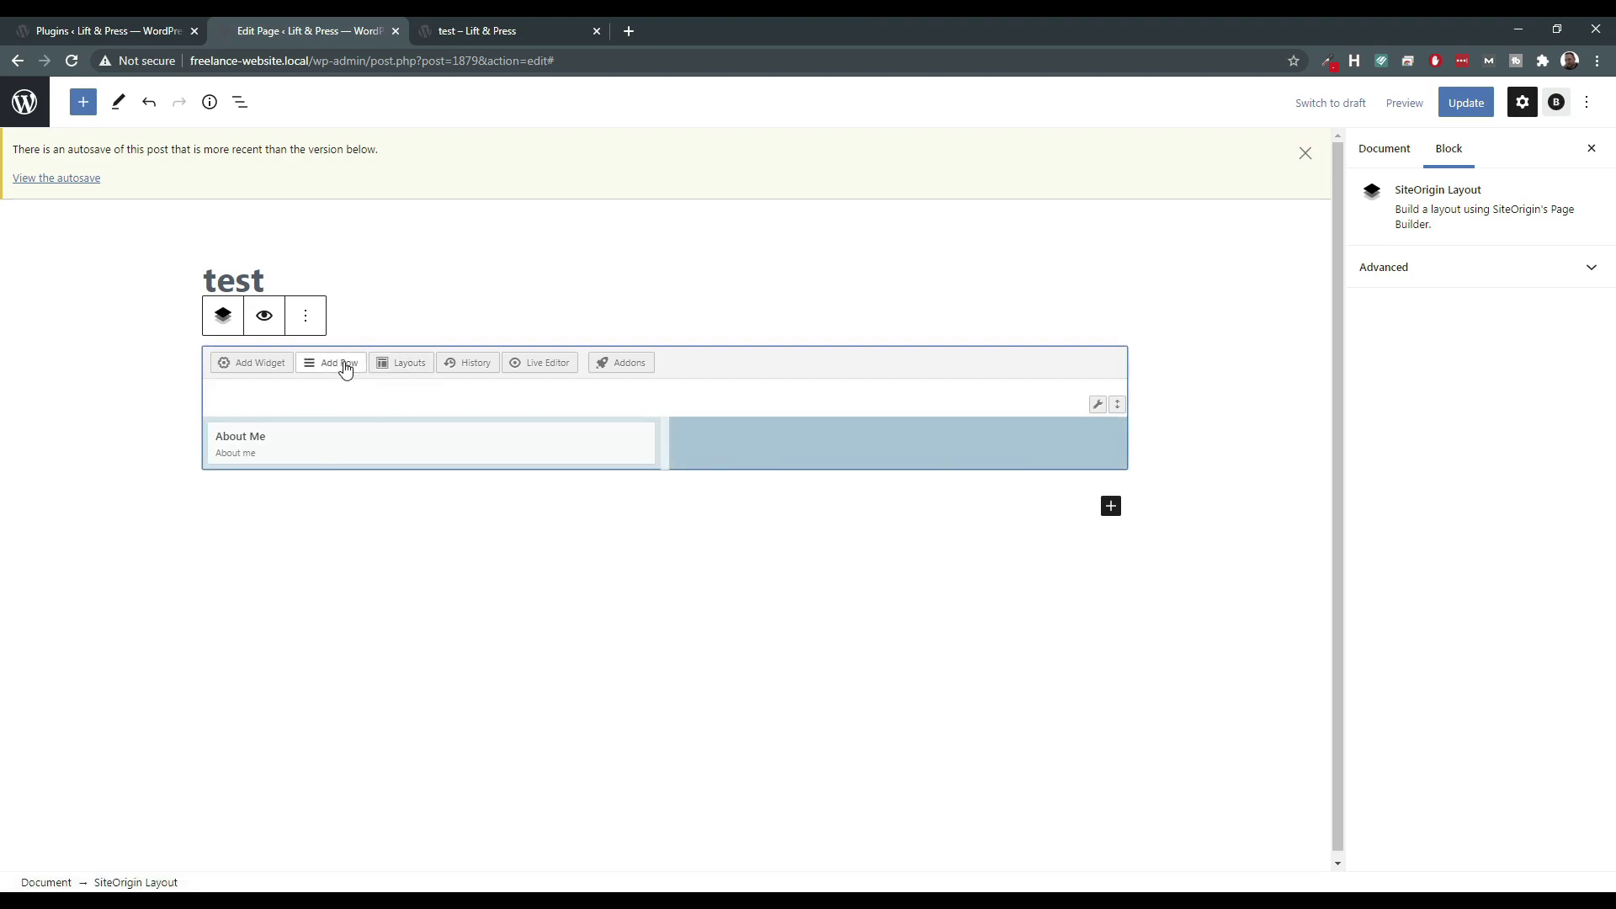
pyautogui.click(272, 363)
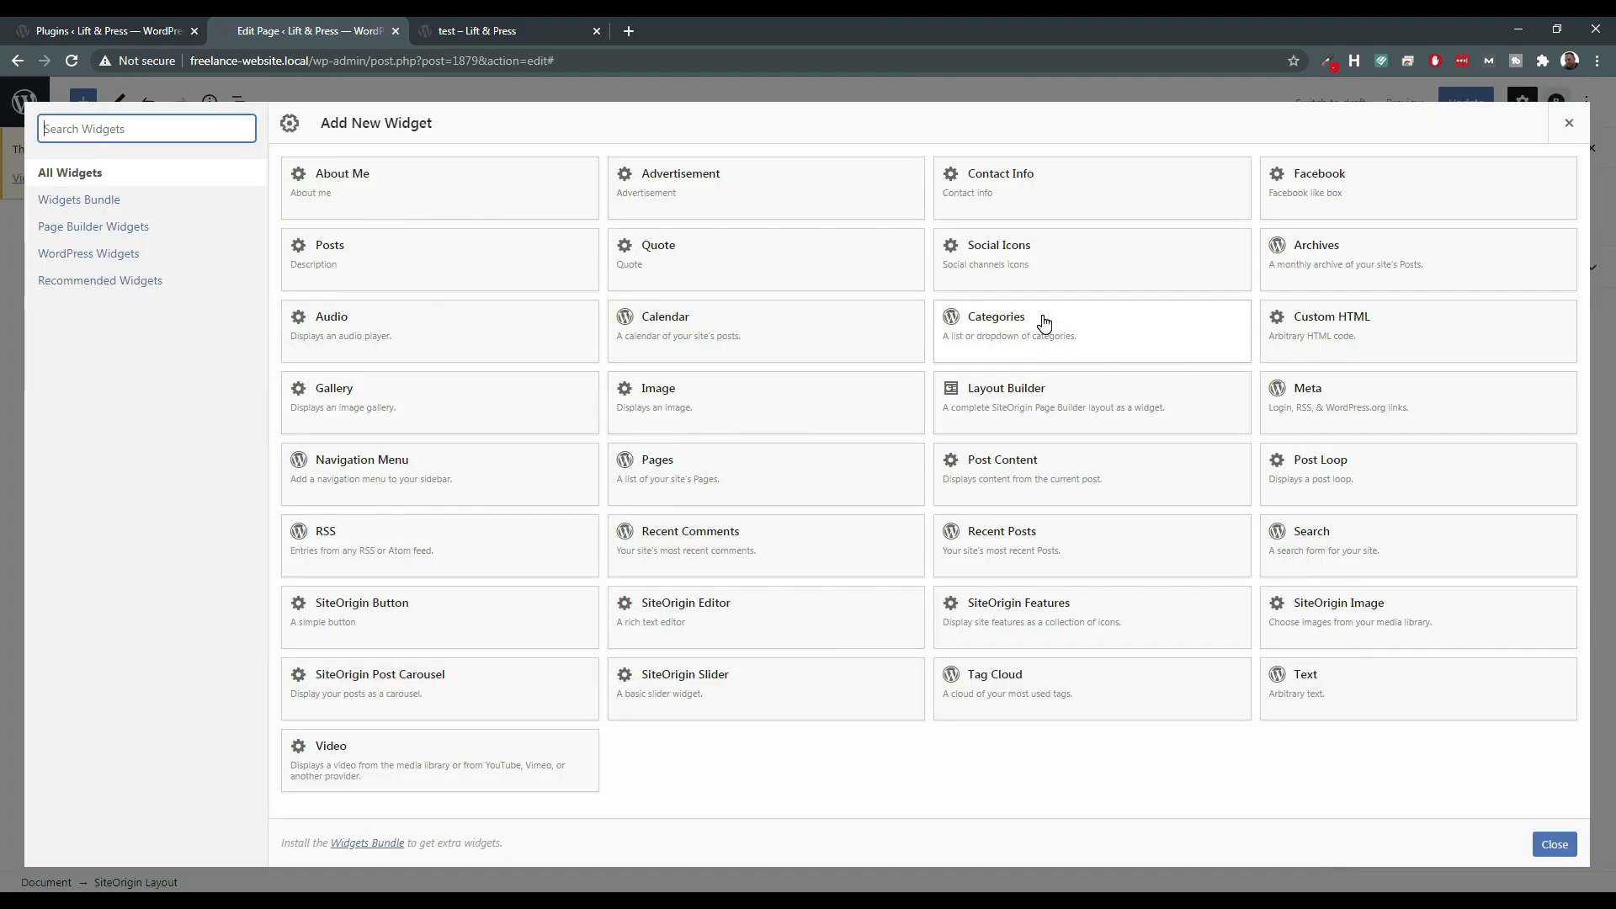
pyautogui.click(1021, 263)
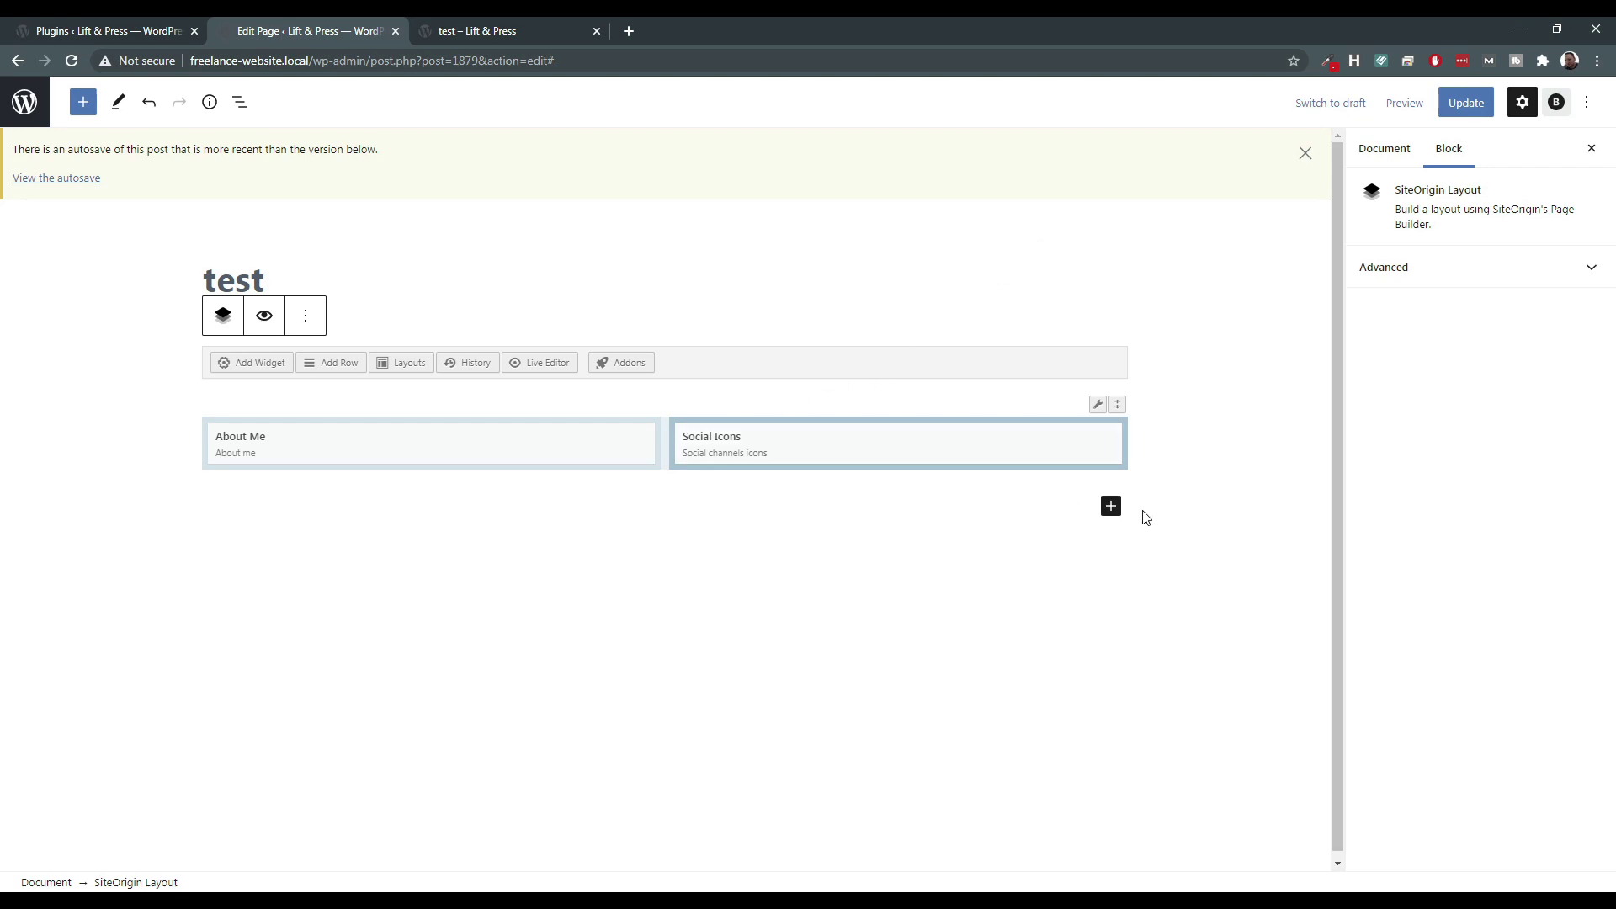
pyautogui.click(1111, 505)
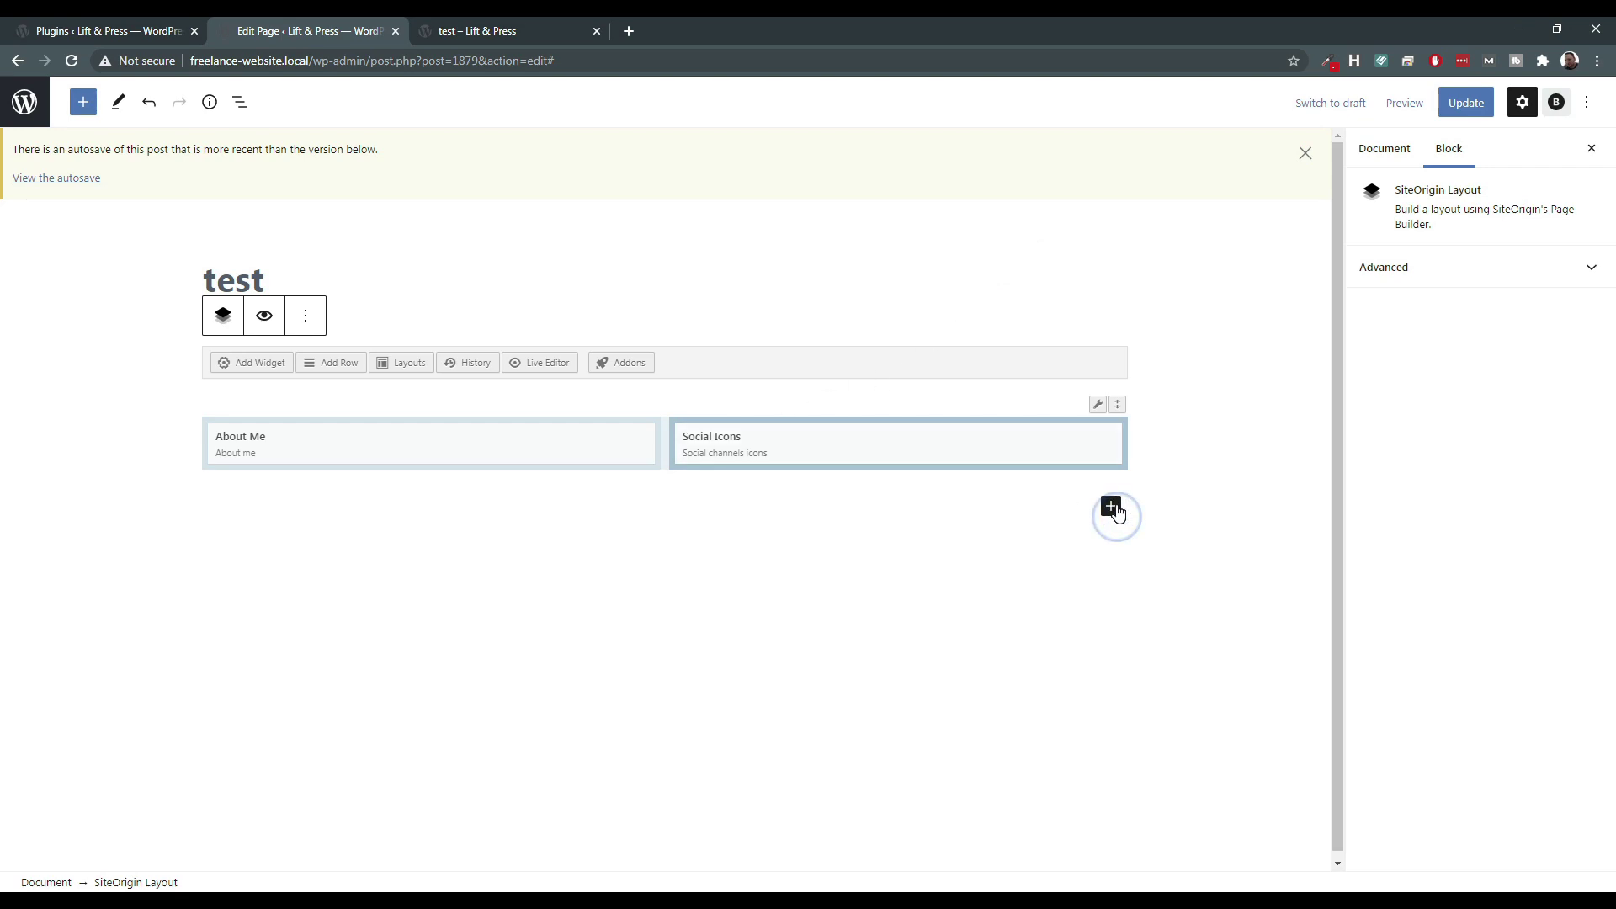
pyautogui.click(762, 523)
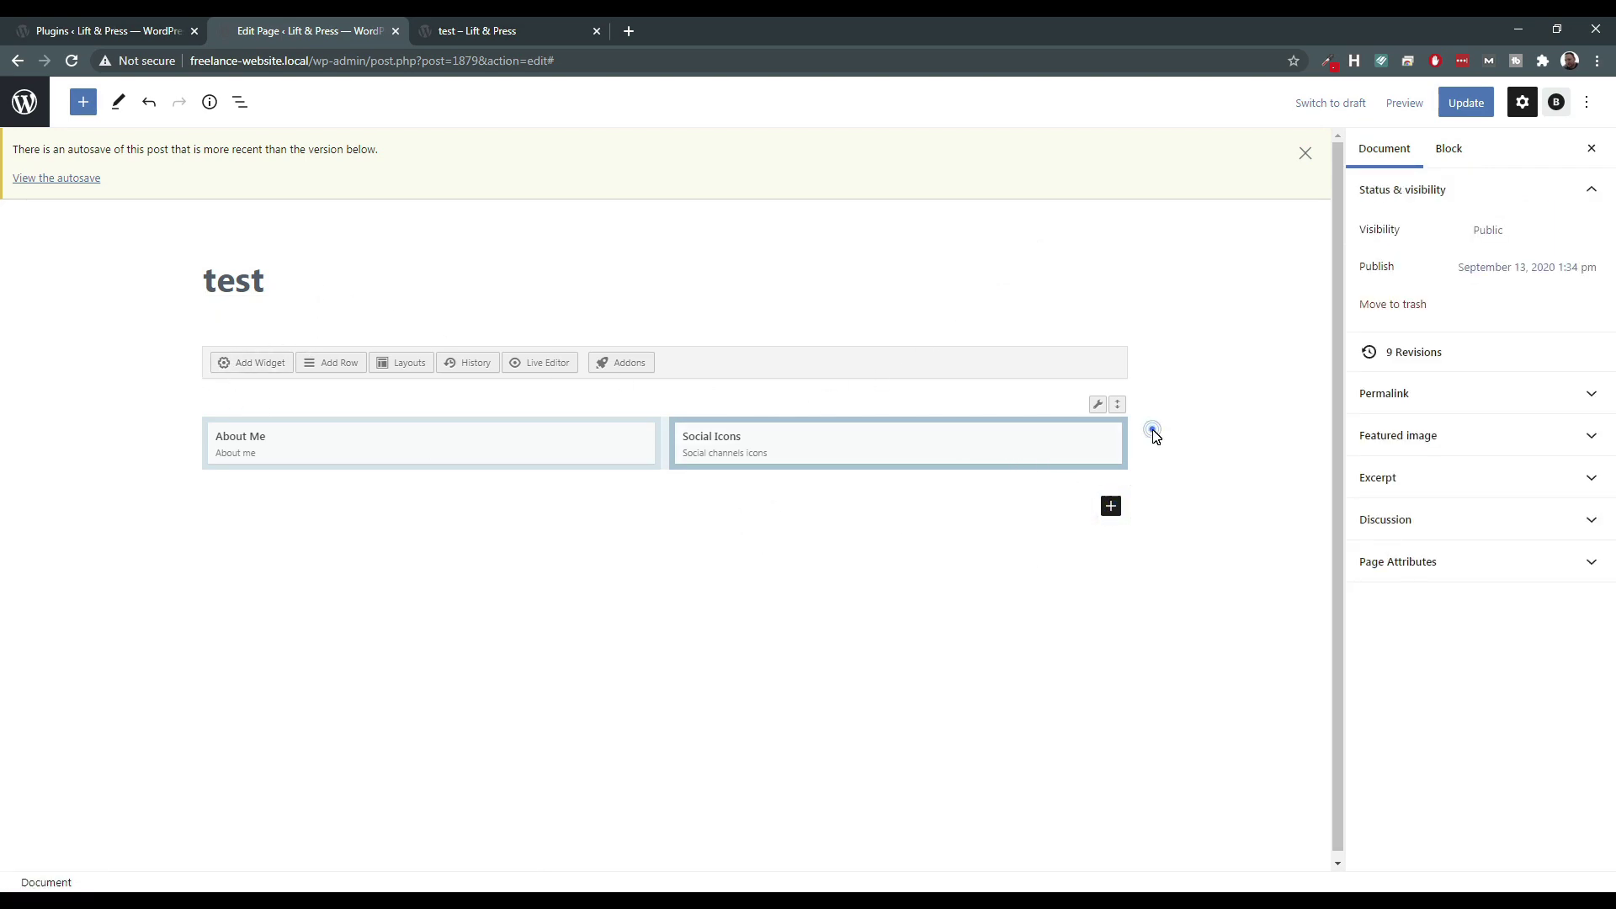
# Inspect the settings of the Social Icons and About Me widgets, closing each without changes.
pyautogui.click(979, 434)
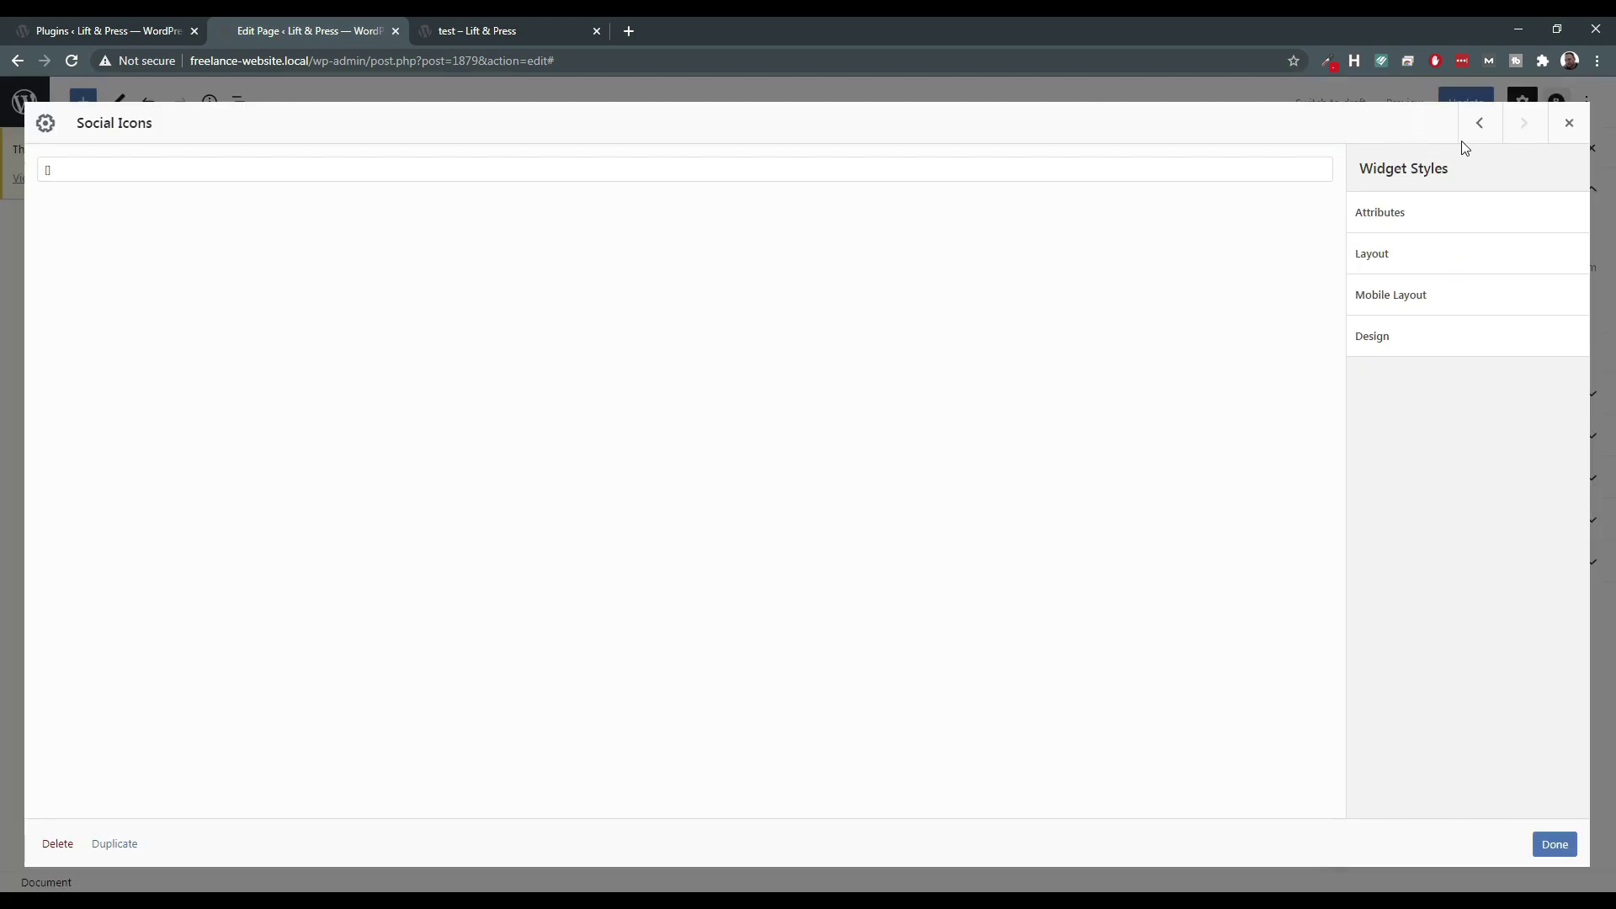
pyautogui.click(1570, 128)
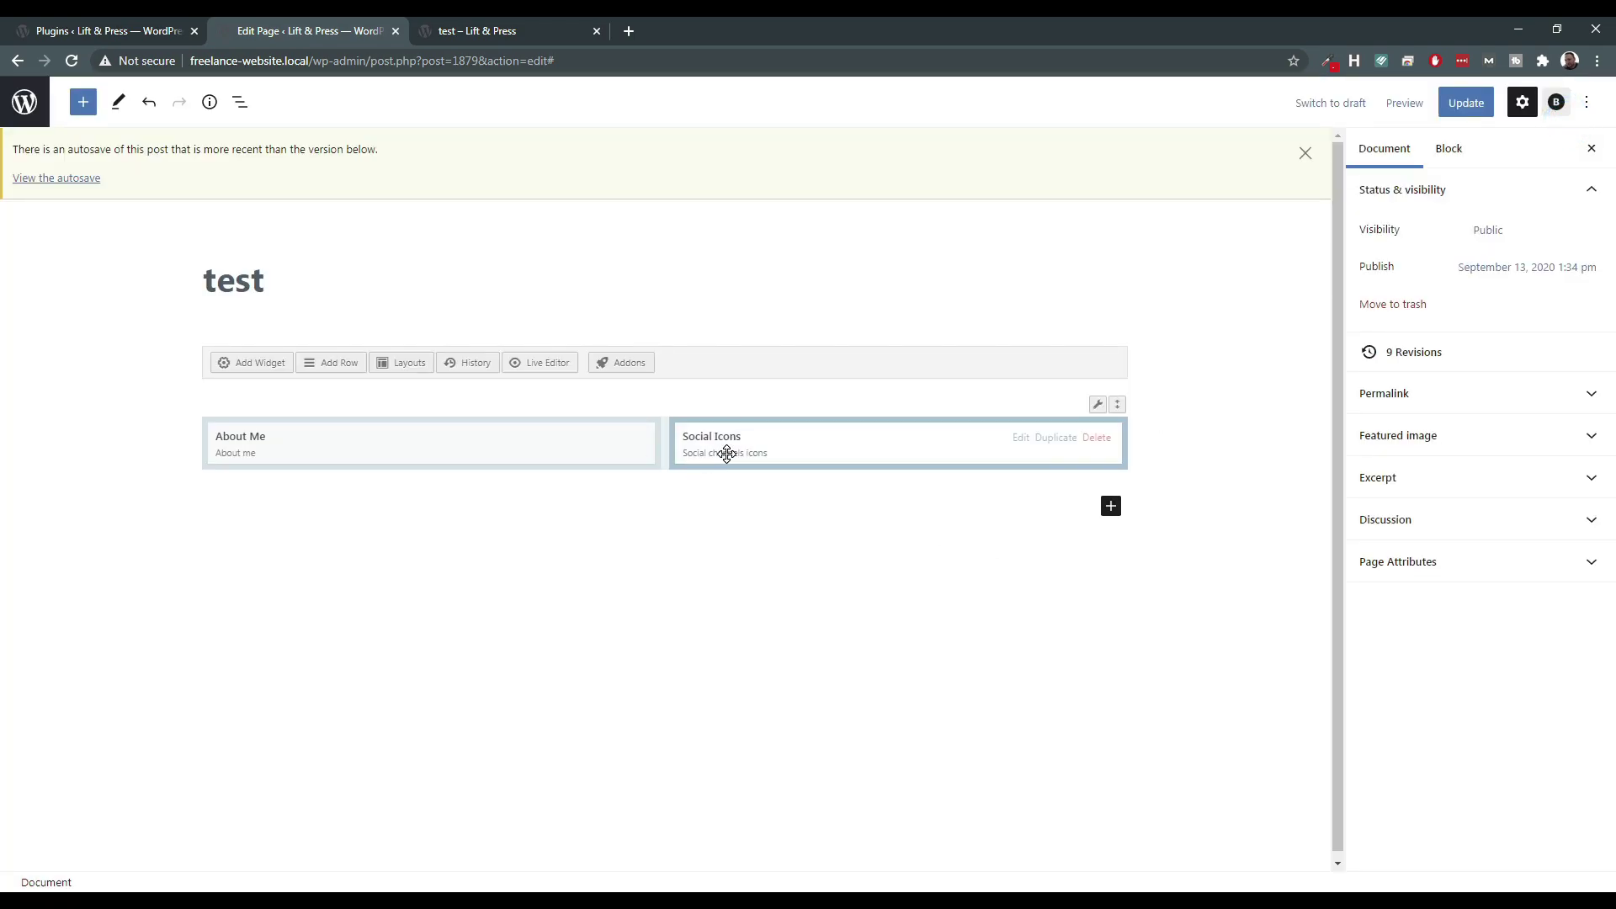
pyautogui.click(258, 436)
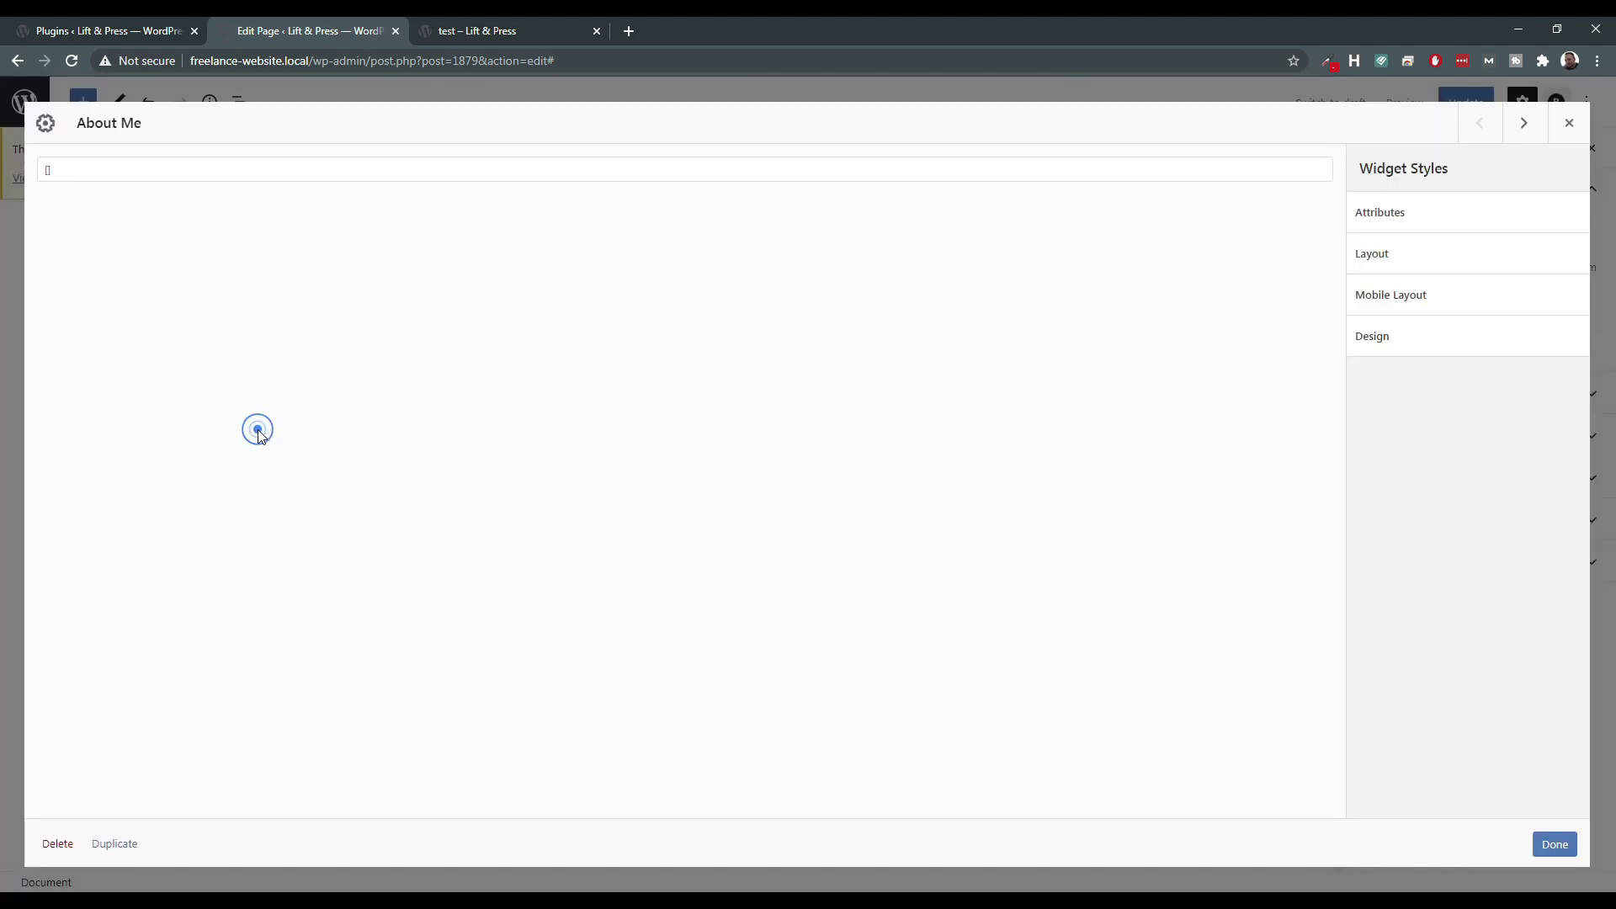
pyautogui.click(431, 175)
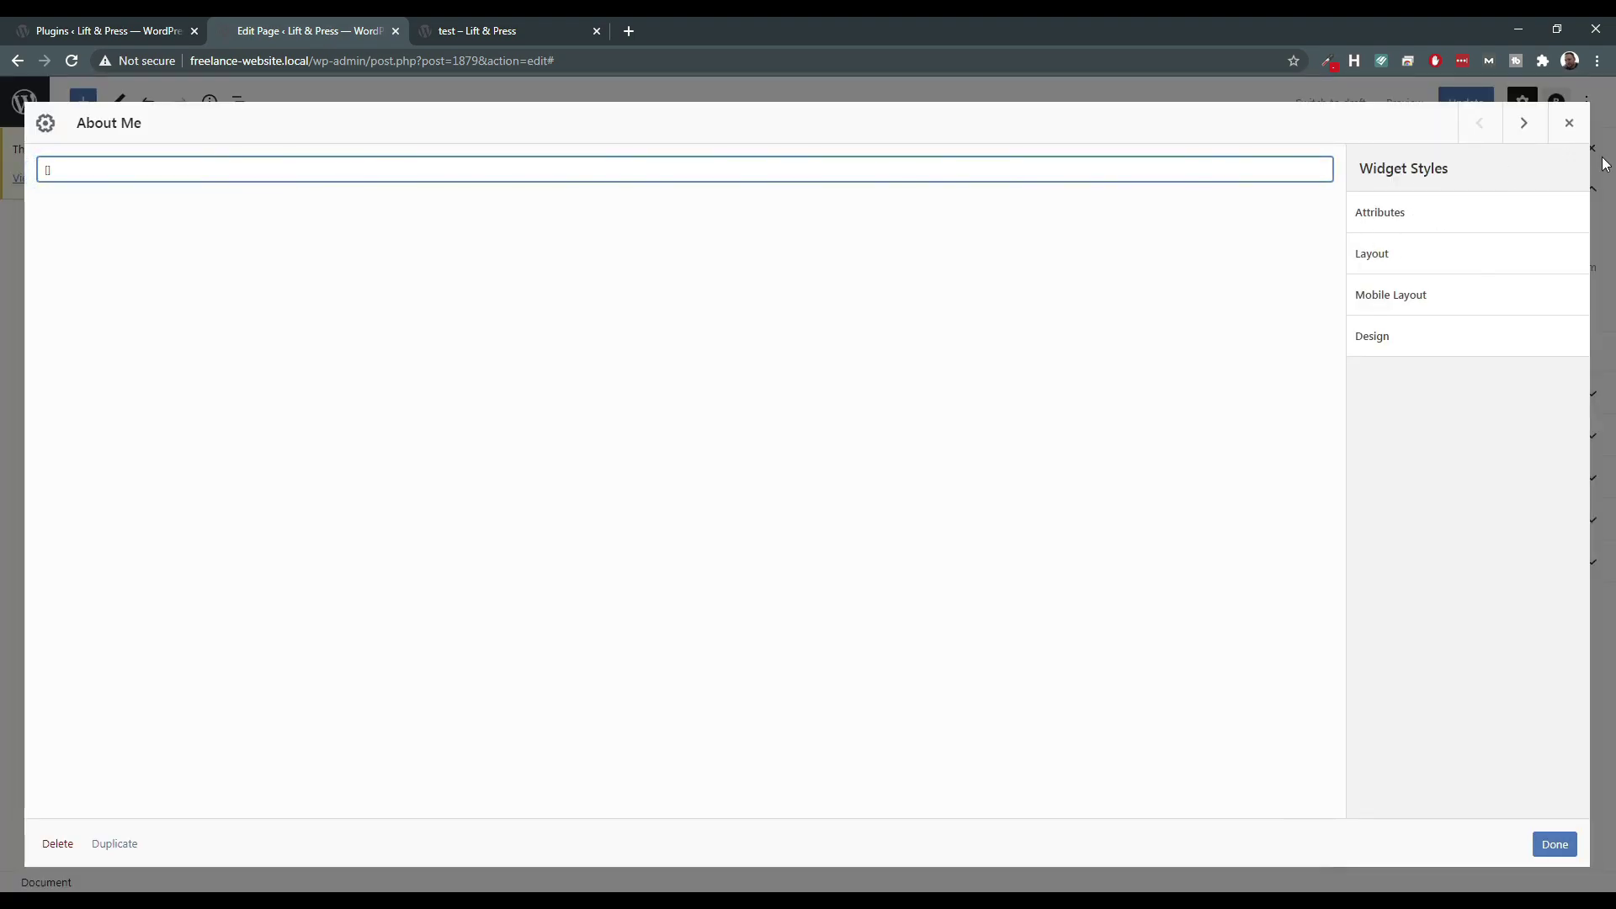
pyautogui.click(1570, 123)
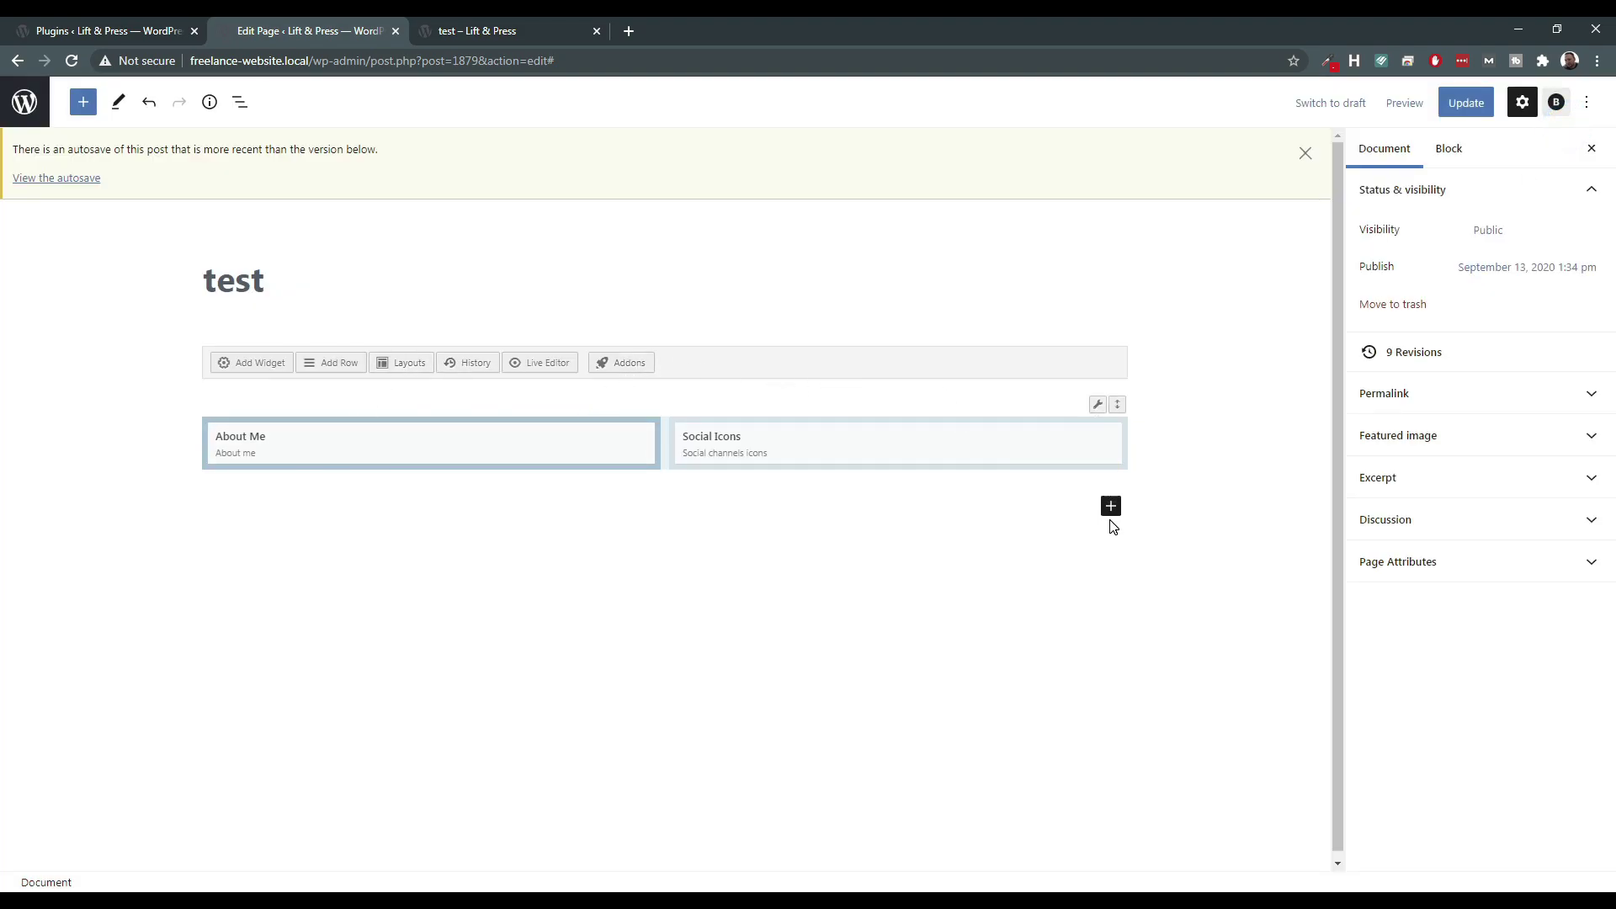
# Open the layout in the Live Editor and add a Posts widget below About Me.
pyautogui.moveTo(1096, 409)
pyautogui.click(551, 368)
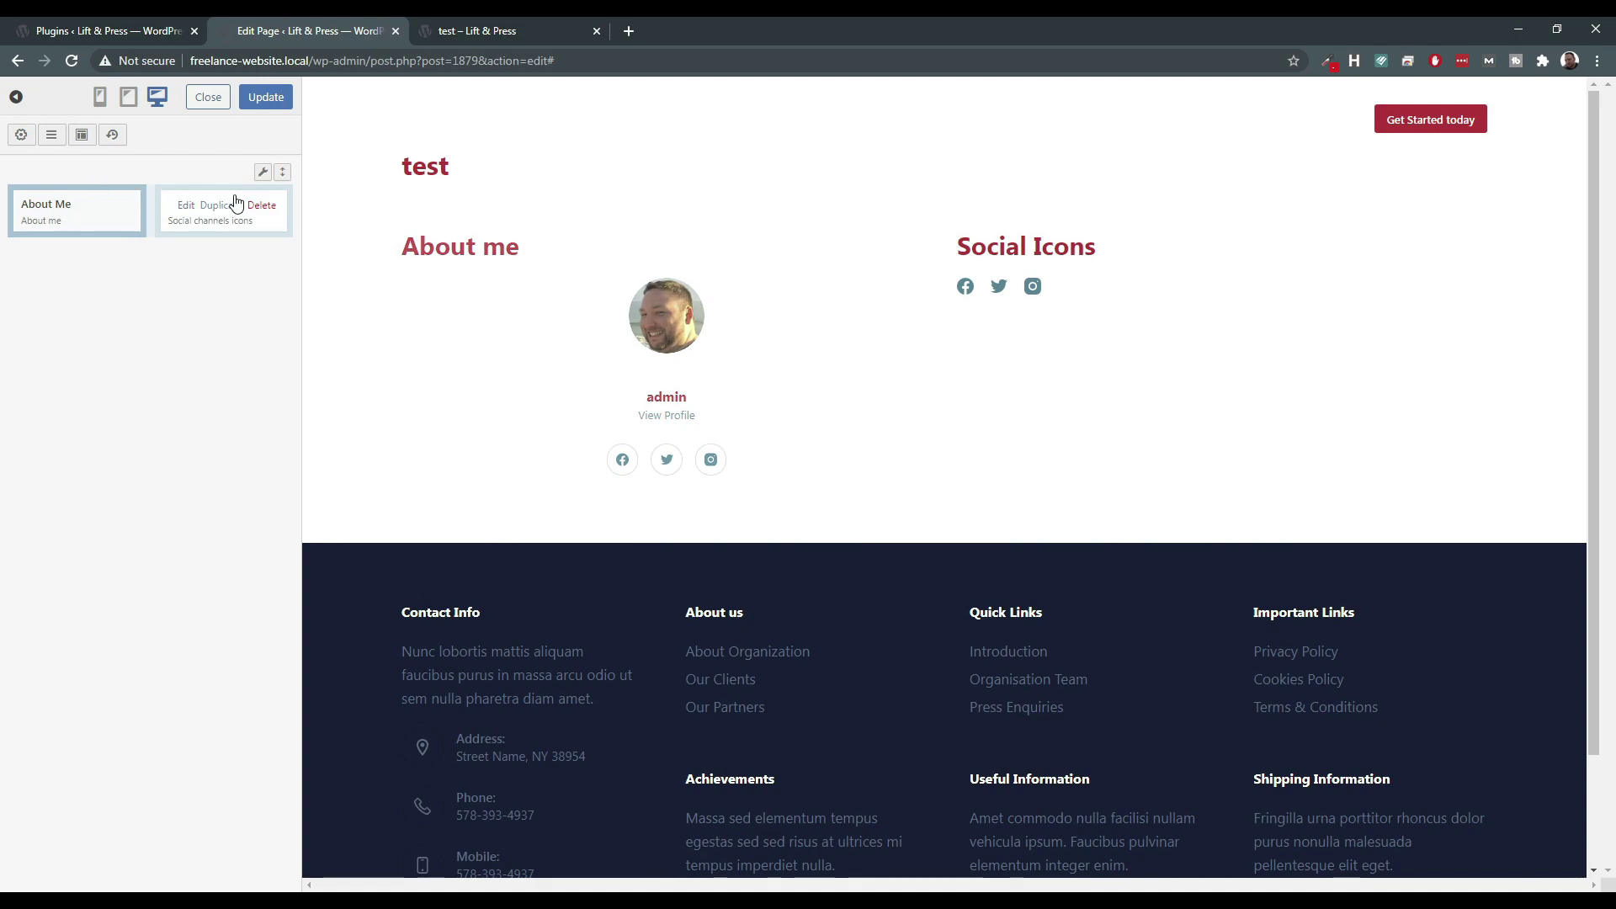
pyautogui.click(22, 135)
pyautogui.click(401, 253)
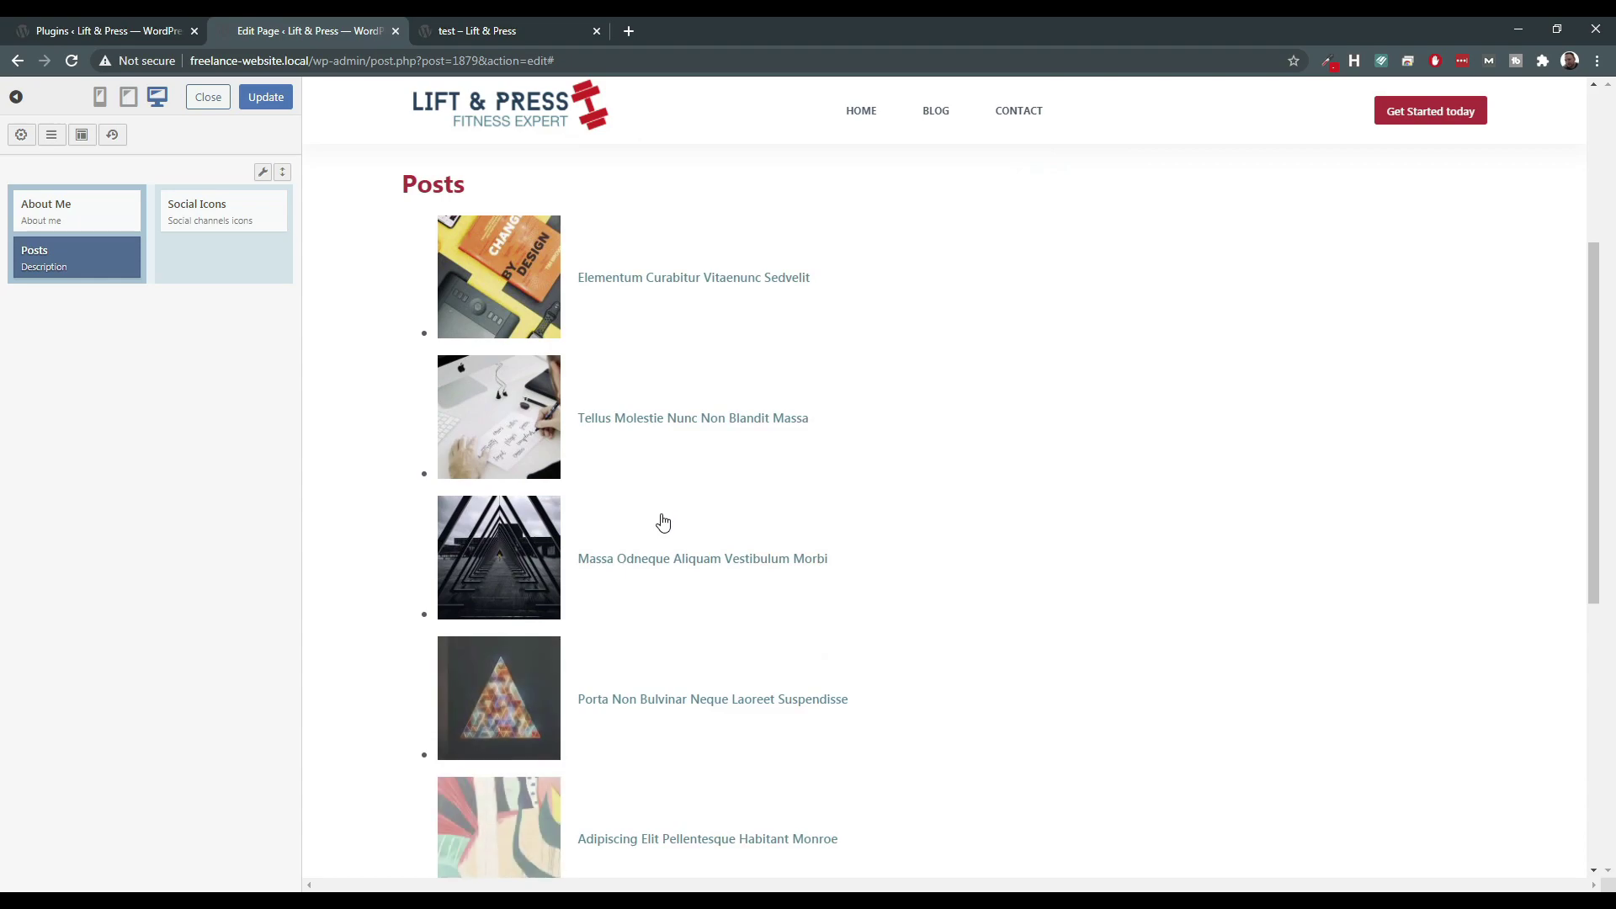
pyautogui.scroll(-4, 653, 531)
pyautogui.scroll(8, 653, 530)
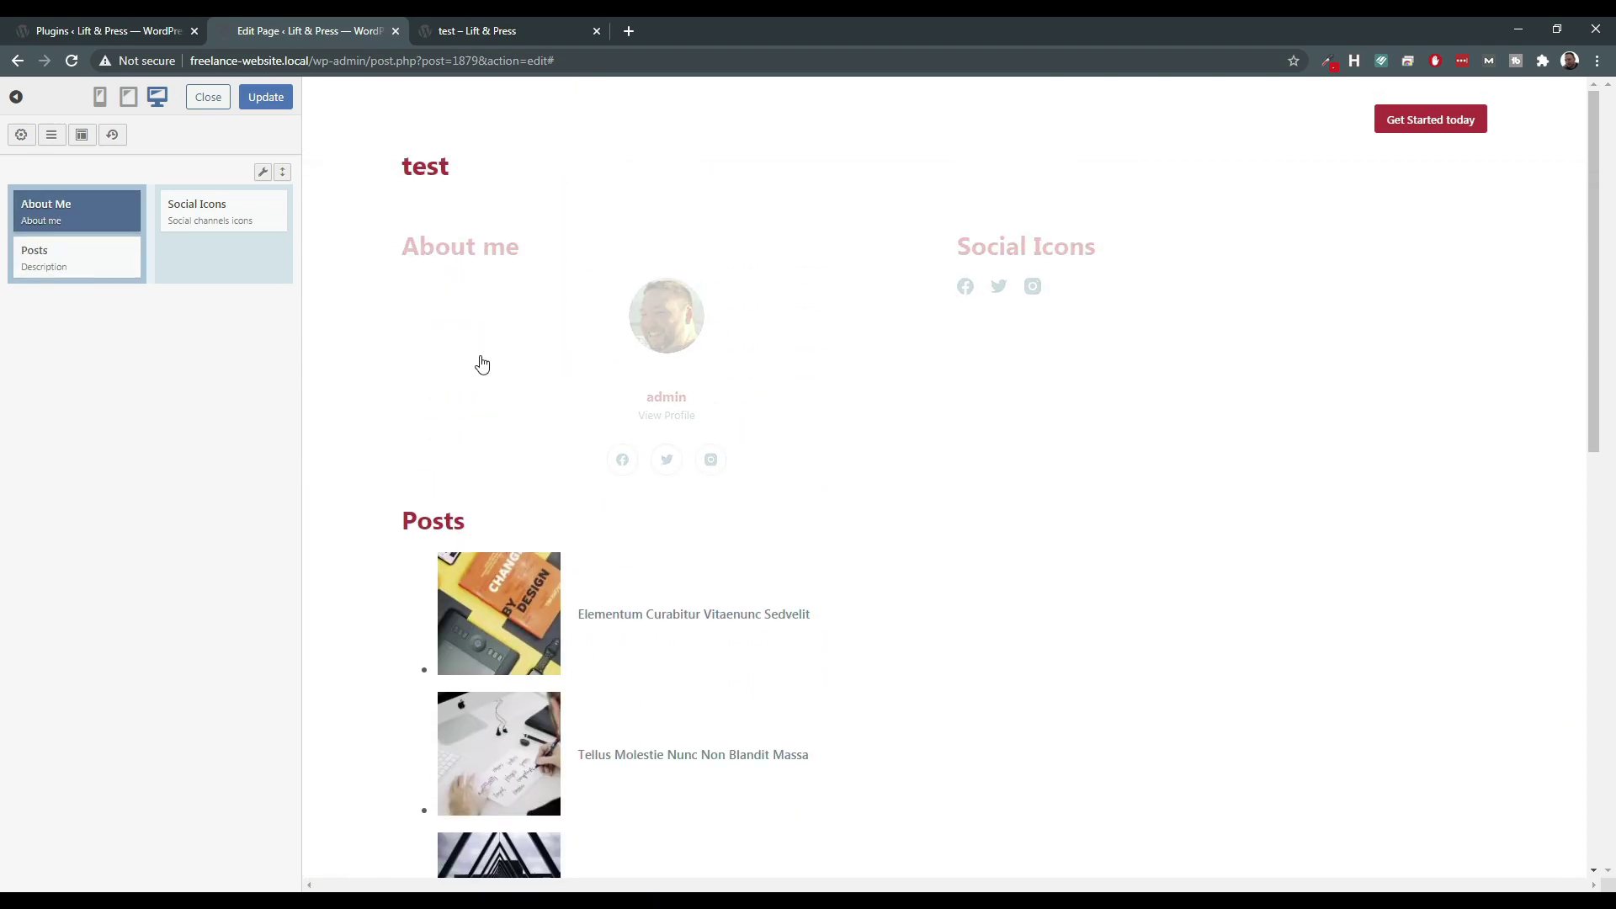
# Add a Gallery widget beneath the Posts widget in the first column.
pyautogui.click(19, 136)
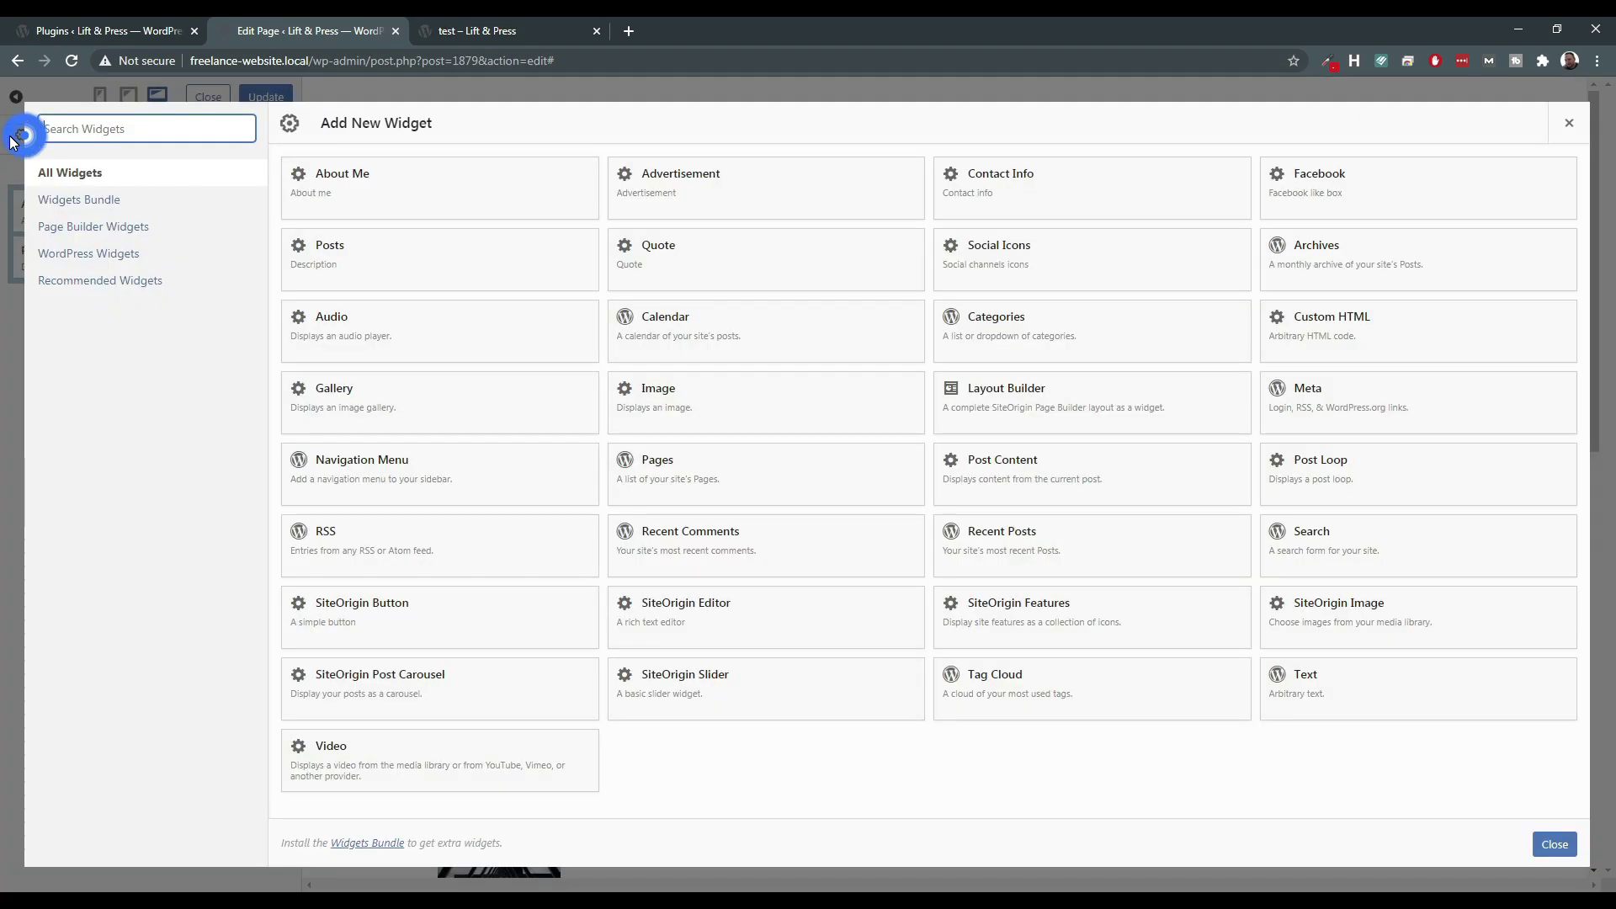
pyautogui.click(390, 409)
pyautogui.scroll(-5, 442, 454)
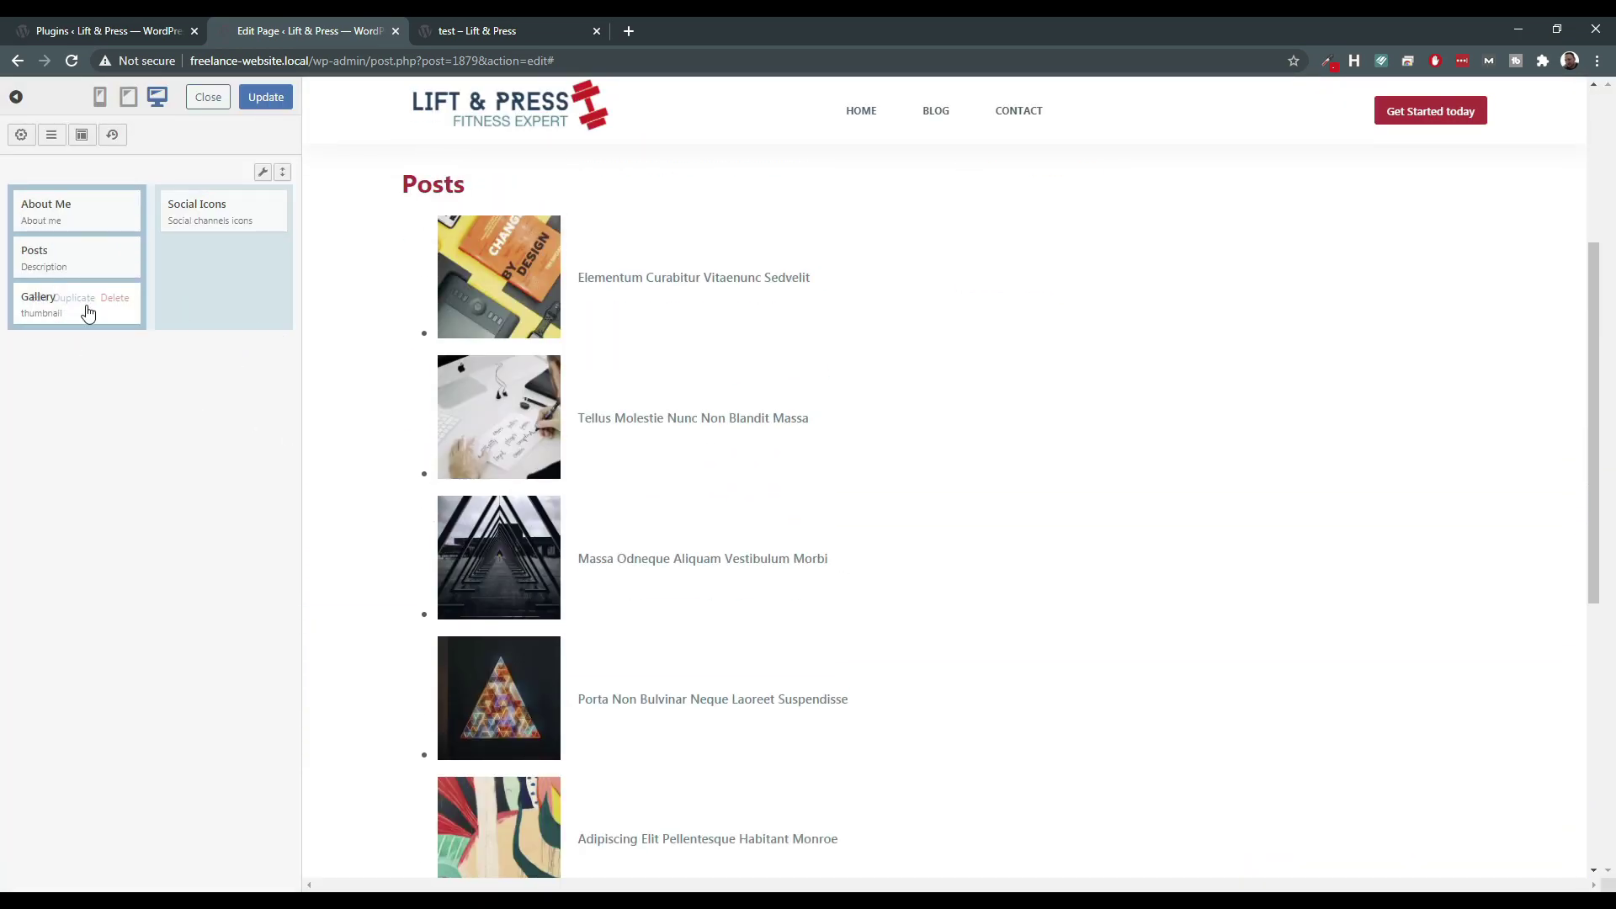
# Fill the Gallery widget with five media library images: the dumbbell workout, fitness watch, palm trees, dumbbell rack and barbell lifter.
pyautogui.click(37, 295)
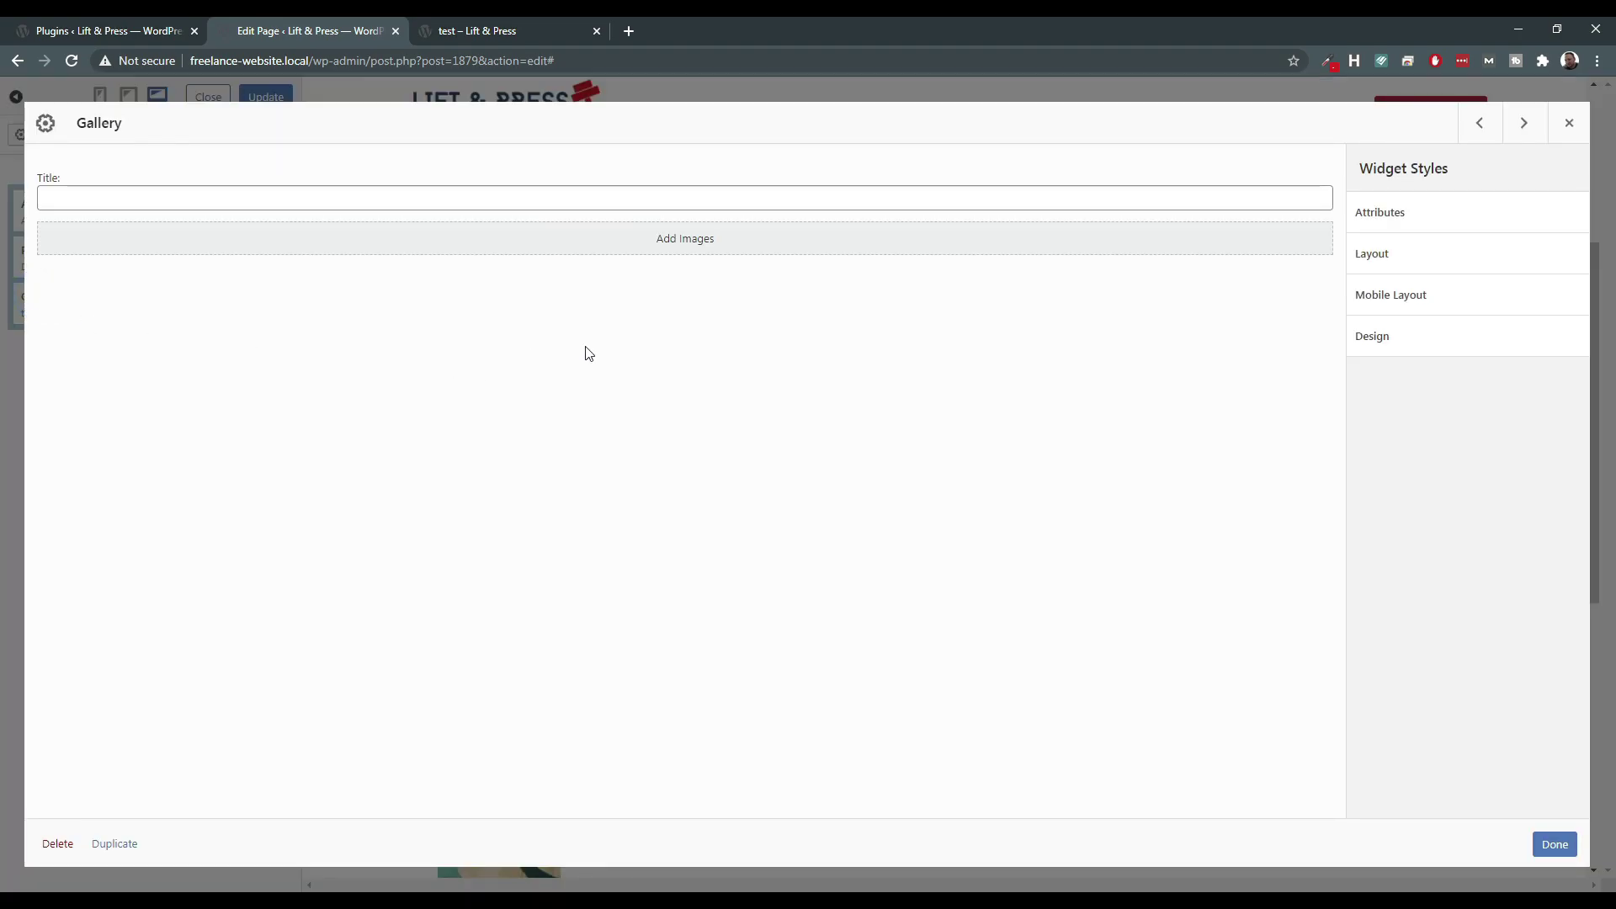
pyautogui.click(670, 240)
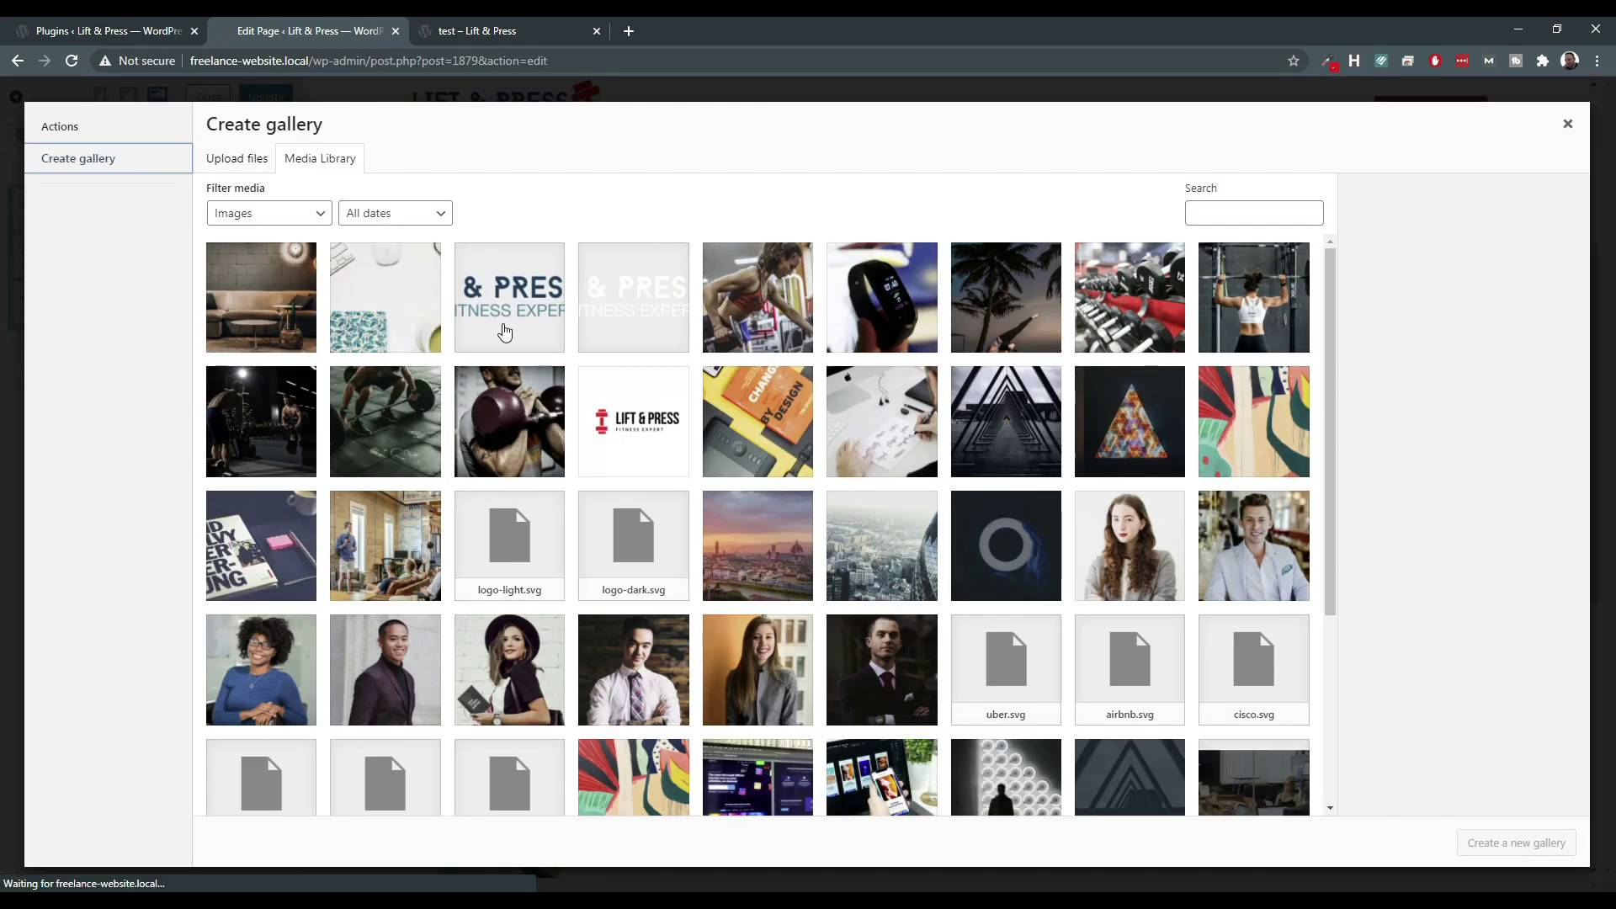
pyautogui.click(762, 299)
pyautogui.click(882, 299)
pyautogui.click(1006, 299)
pyautogui.click(1129, 298)
pyautogui.click(1247, 320)
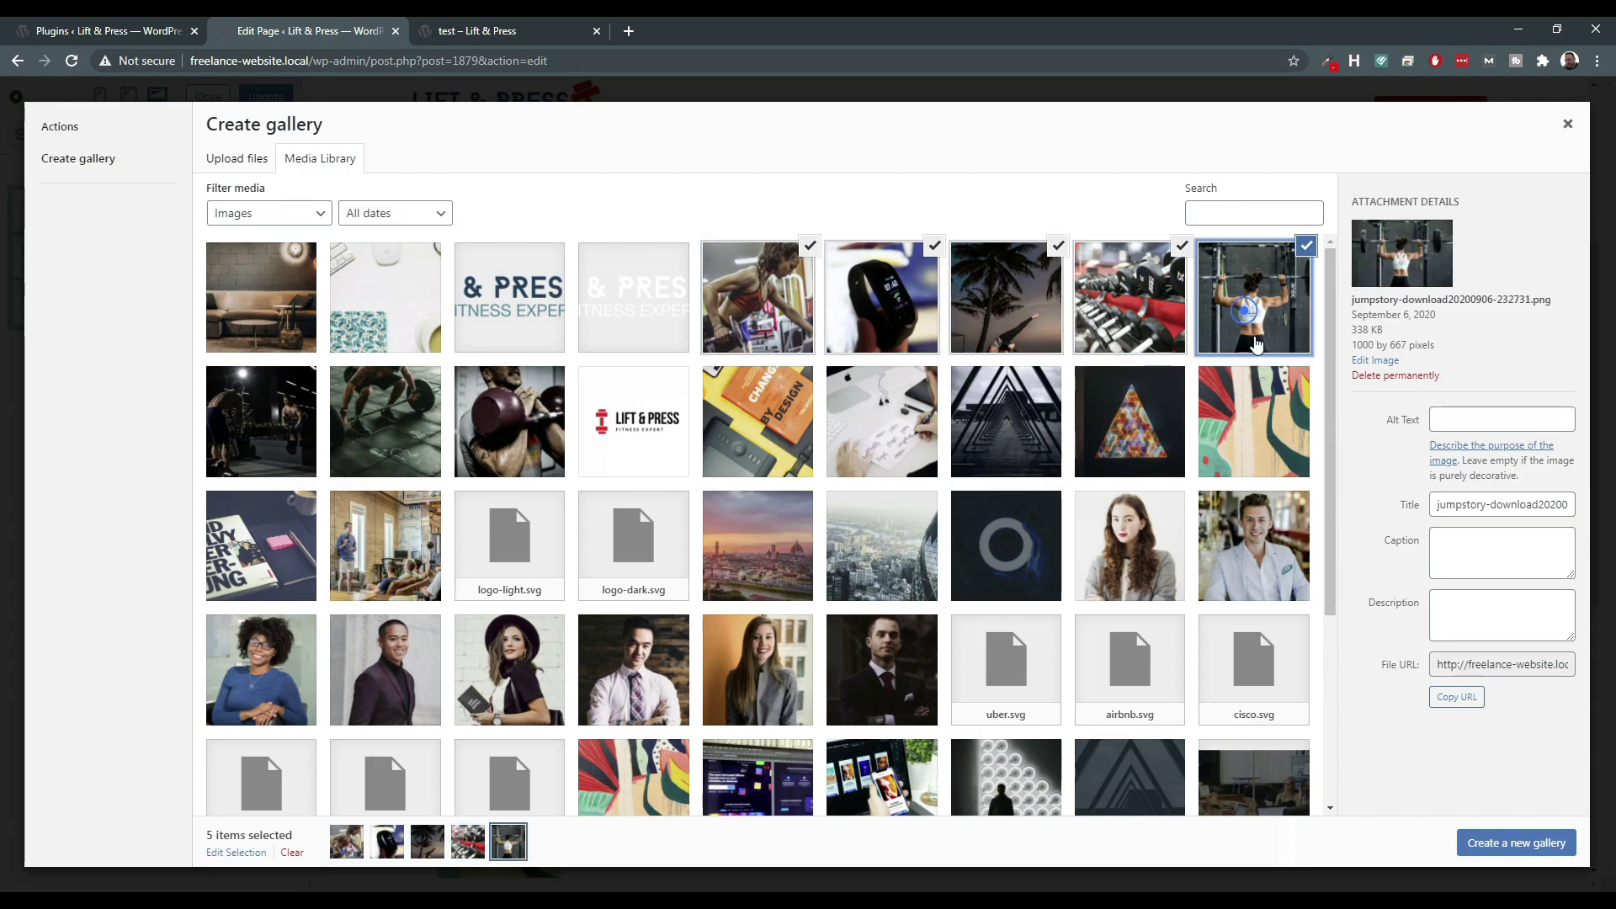
pyautogui.click(1523, 845)
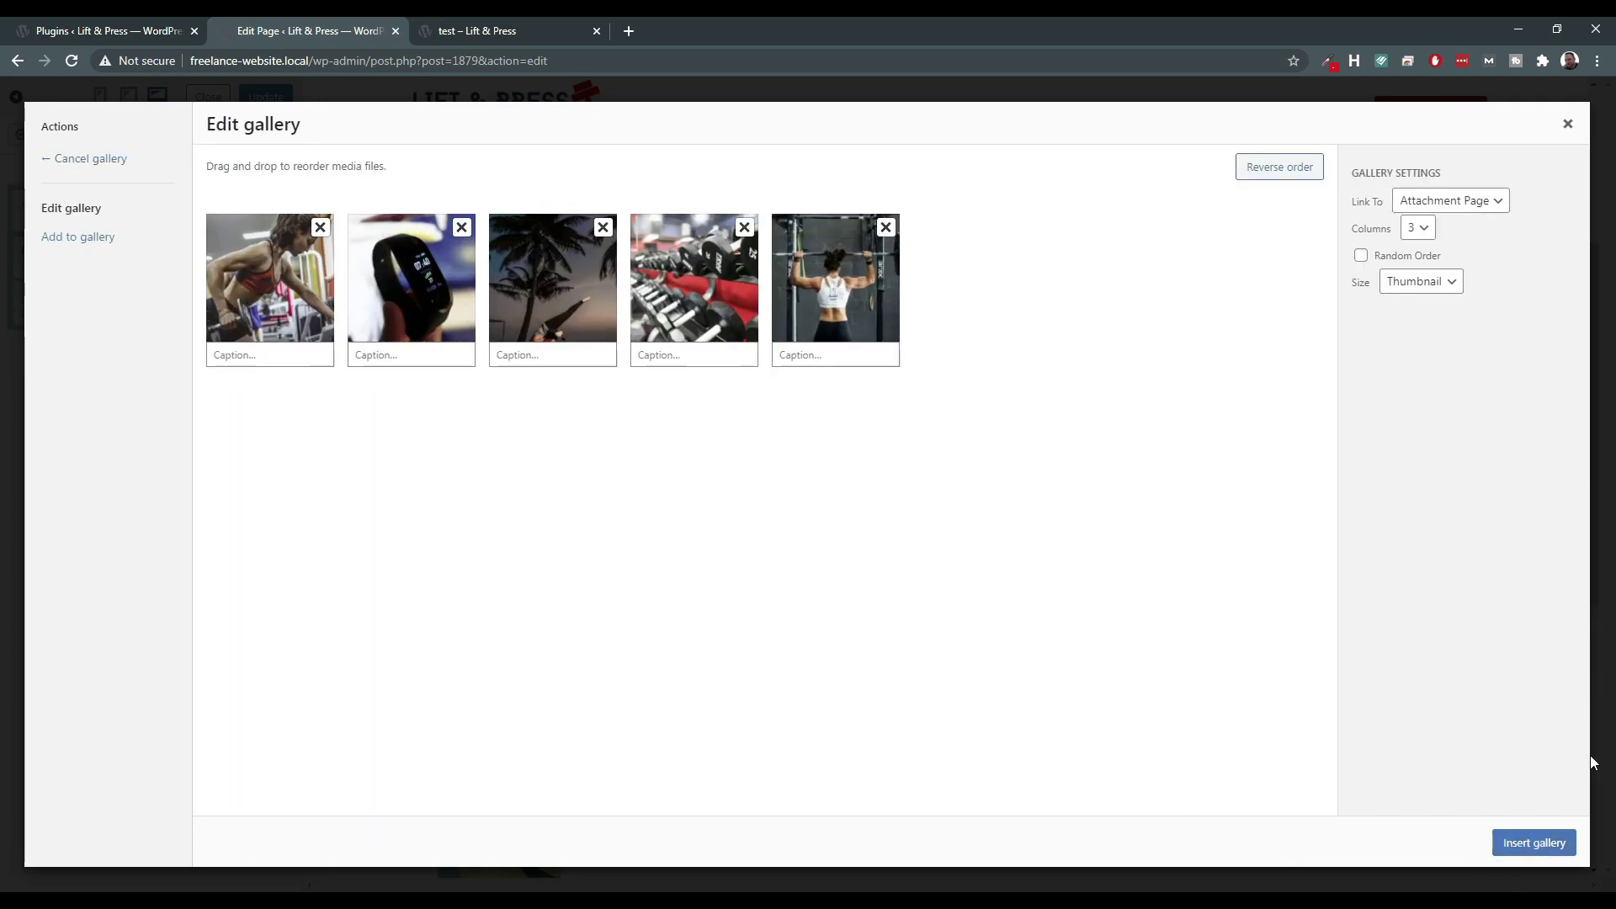
pyautogui.click(1549, 840)
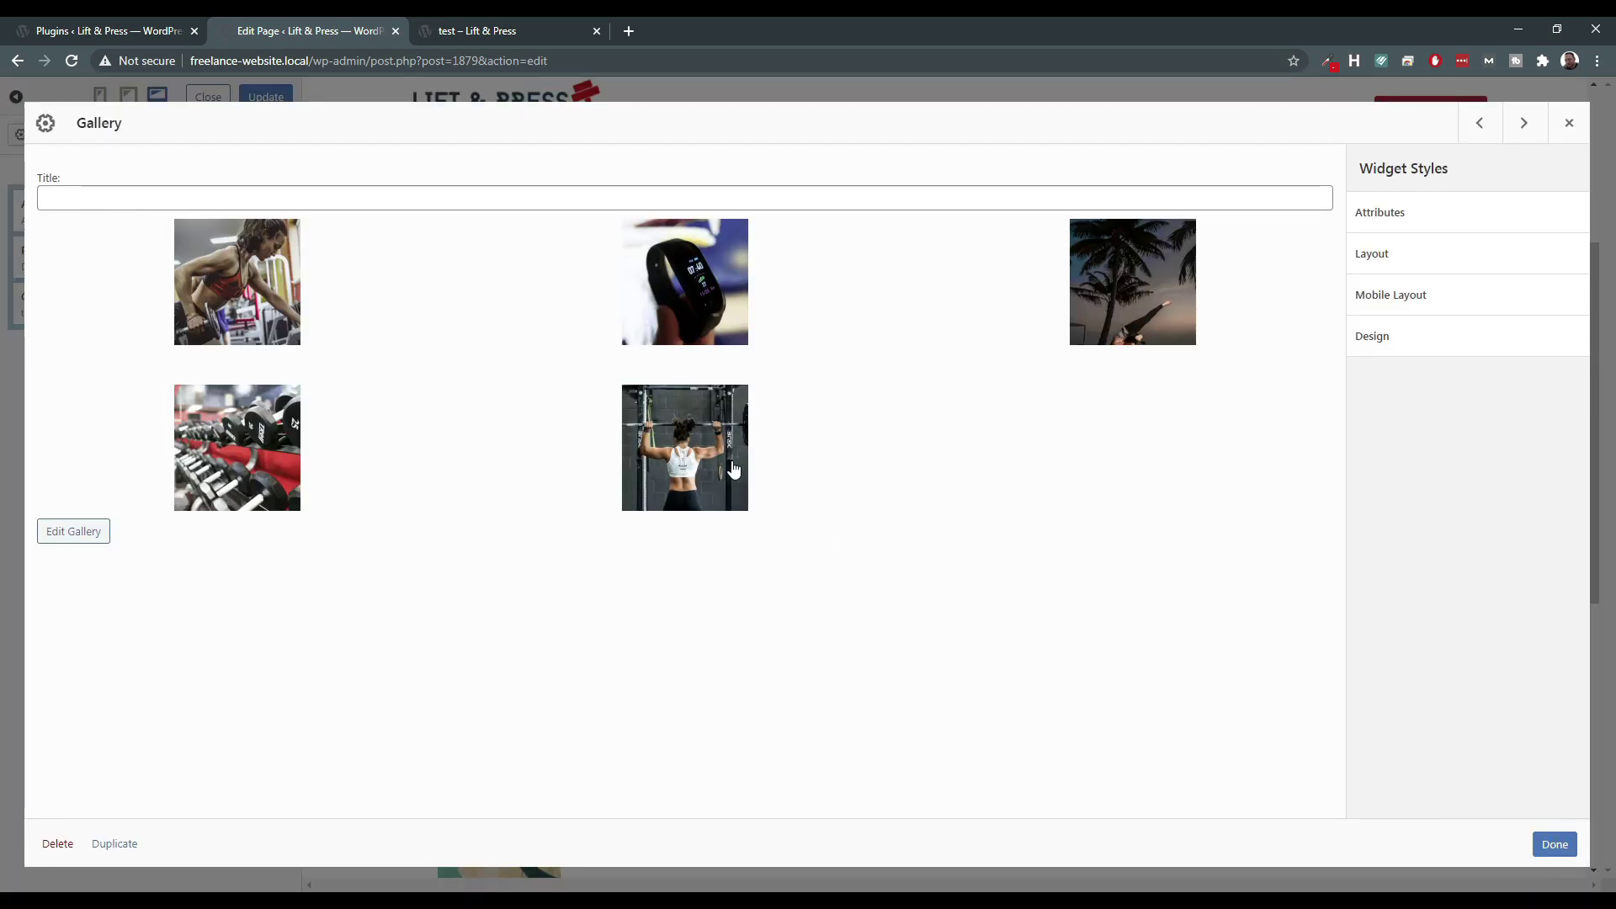
pyautogui.click(1555, 844)
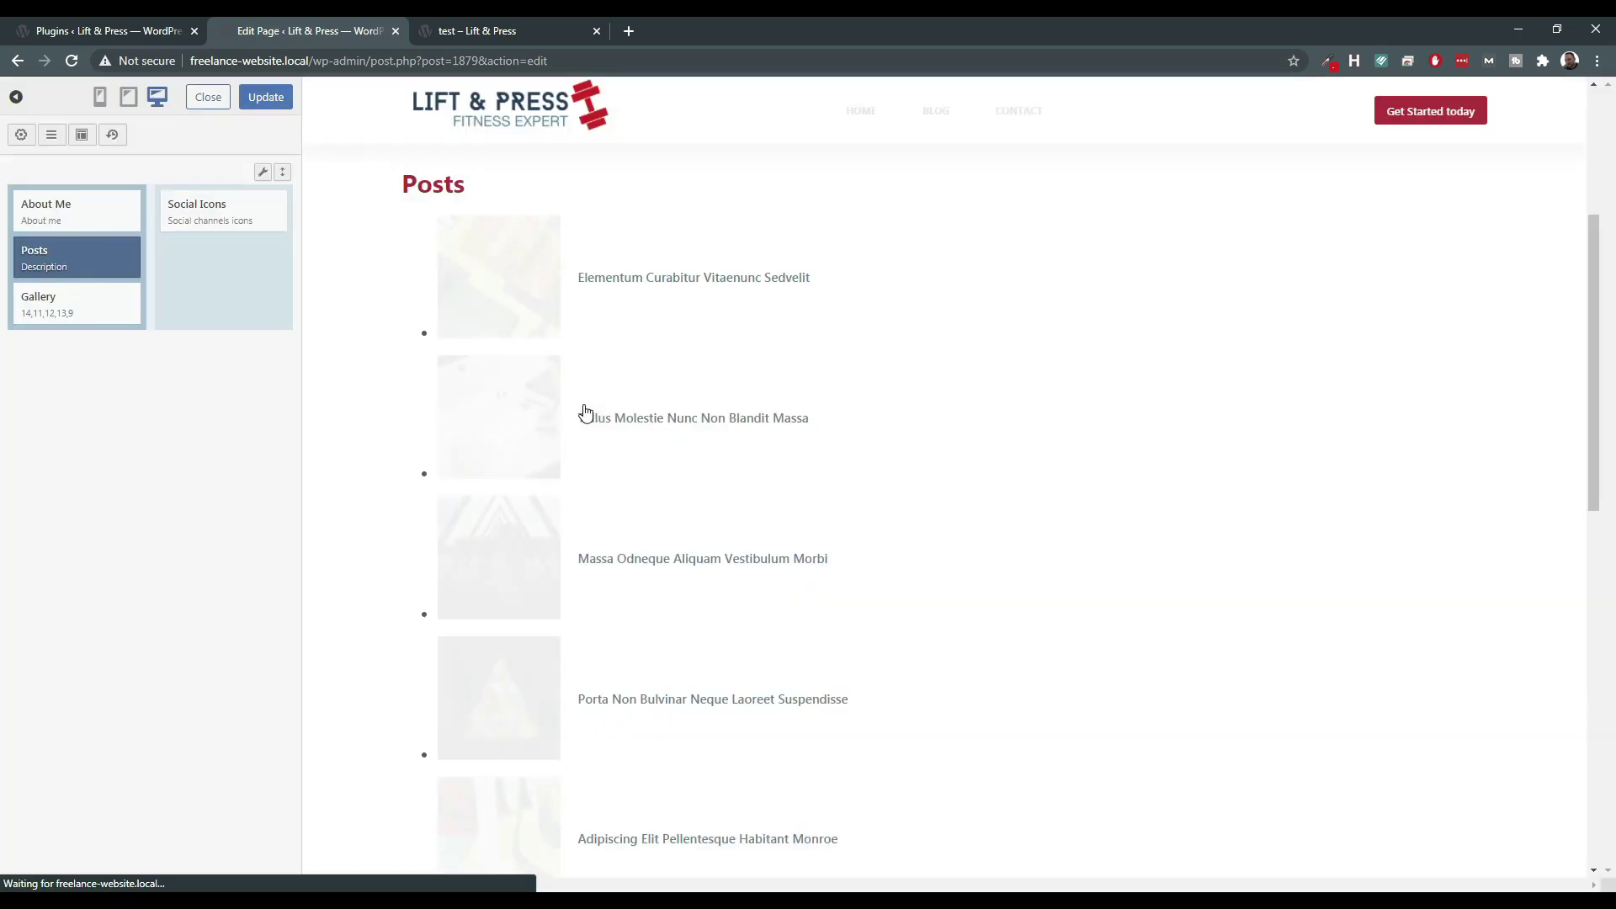
pyautogui.scroll(-5, 579, 415)
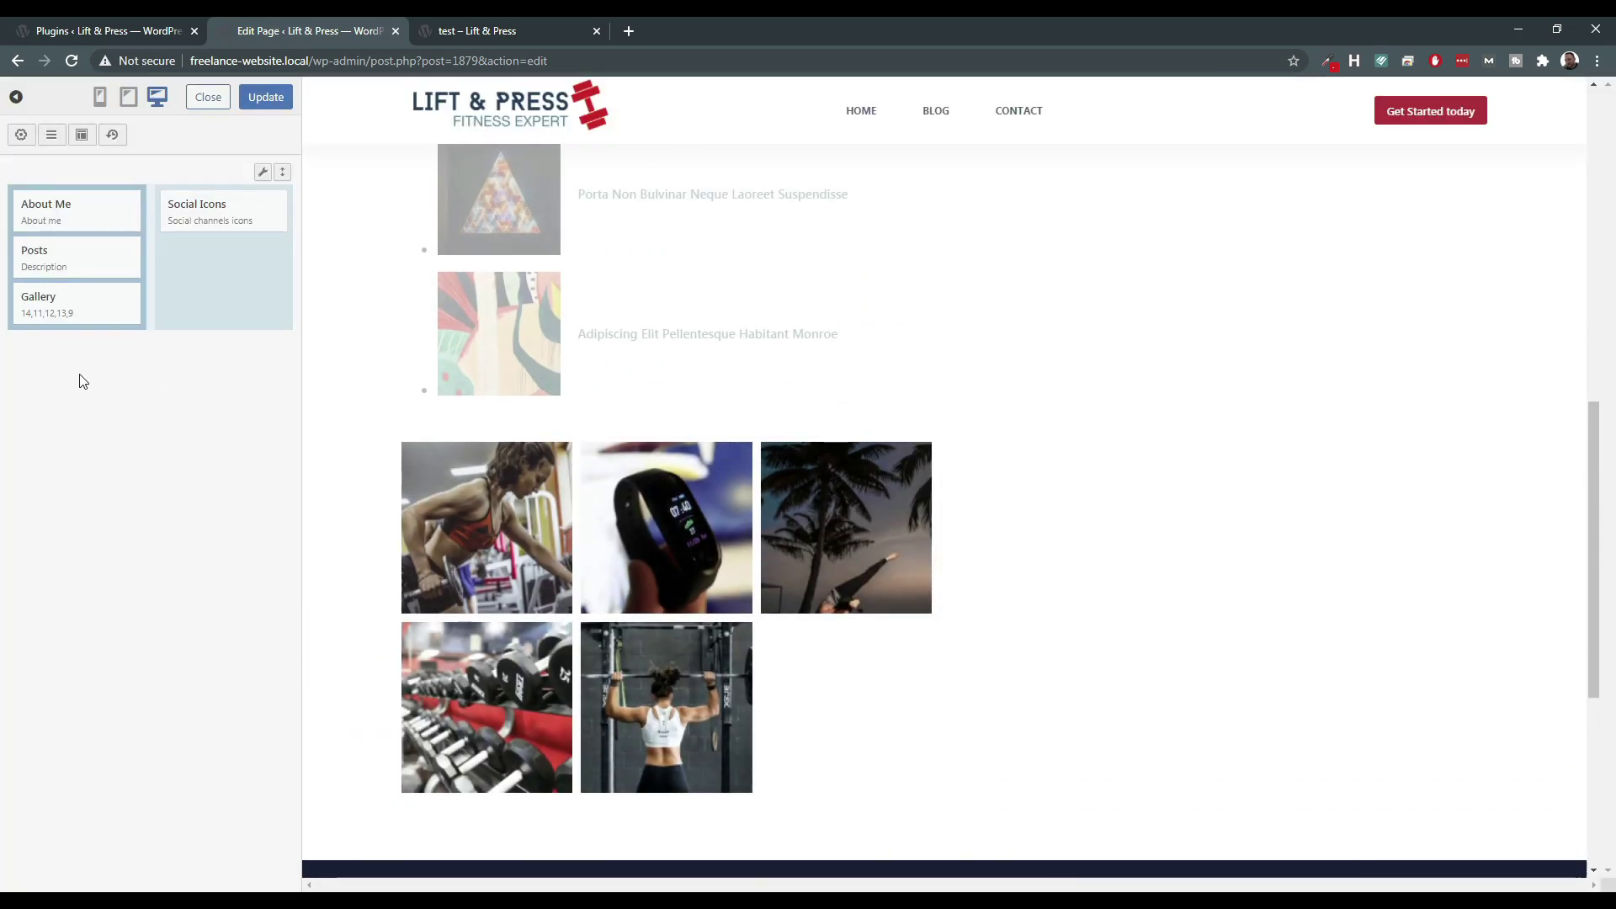
# Move the Gallery widget into the second column under Social Icons and review the page preview.
pyautogui.moveTo(44, 309)
pyautogui.moveTo(79, 310); pyautogui.dragTo(220, 267)
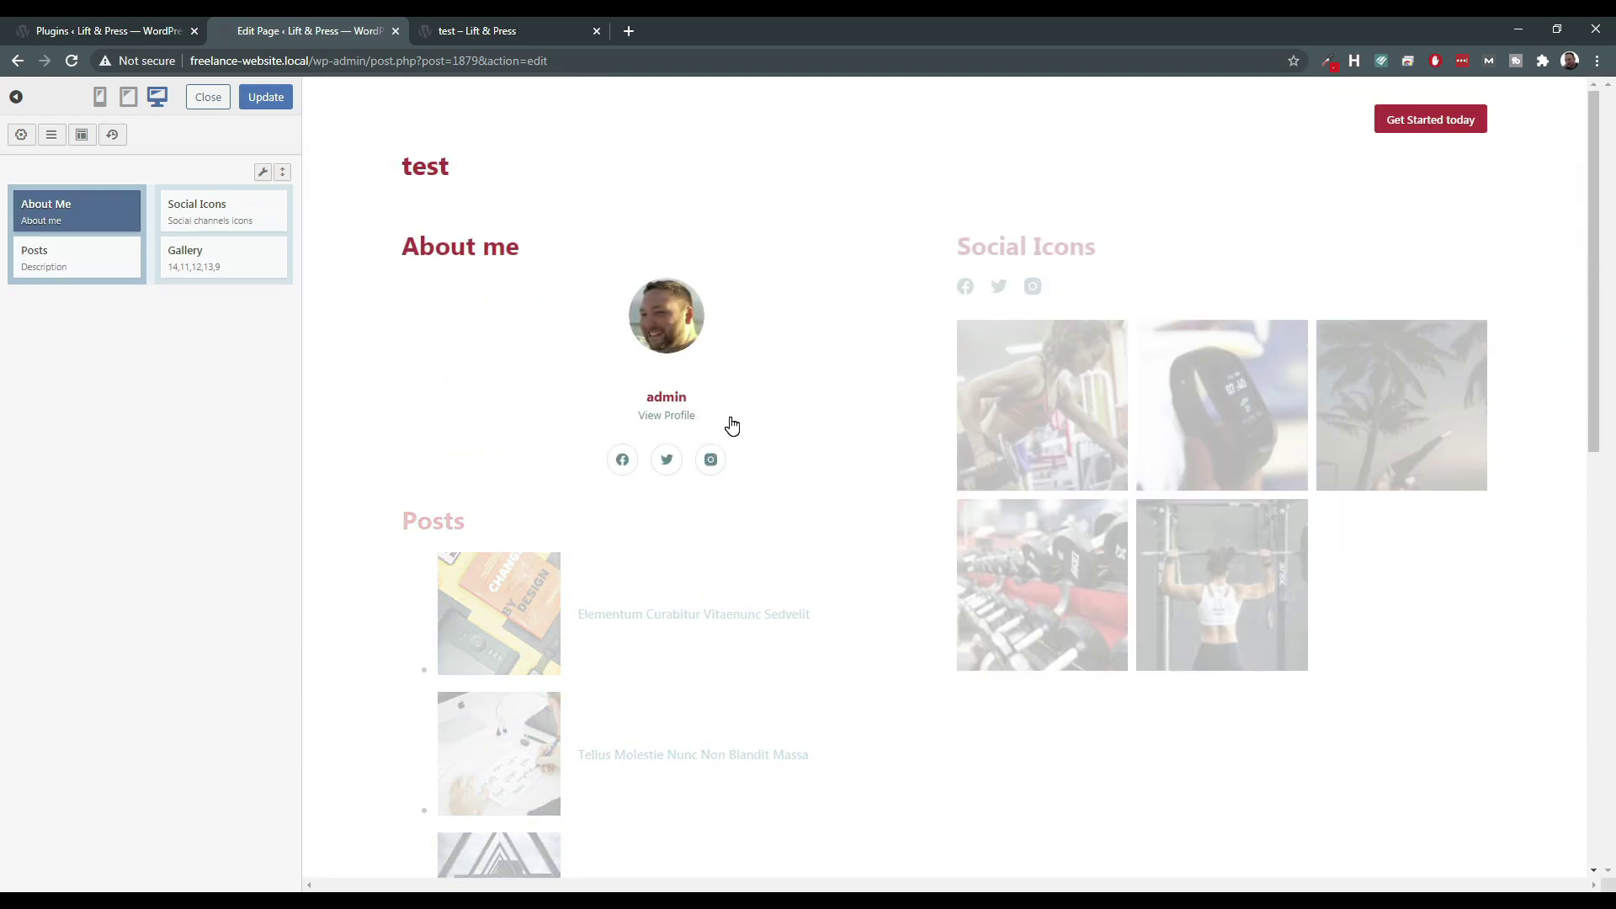
pyautogui.scroll(1, 965, 644)
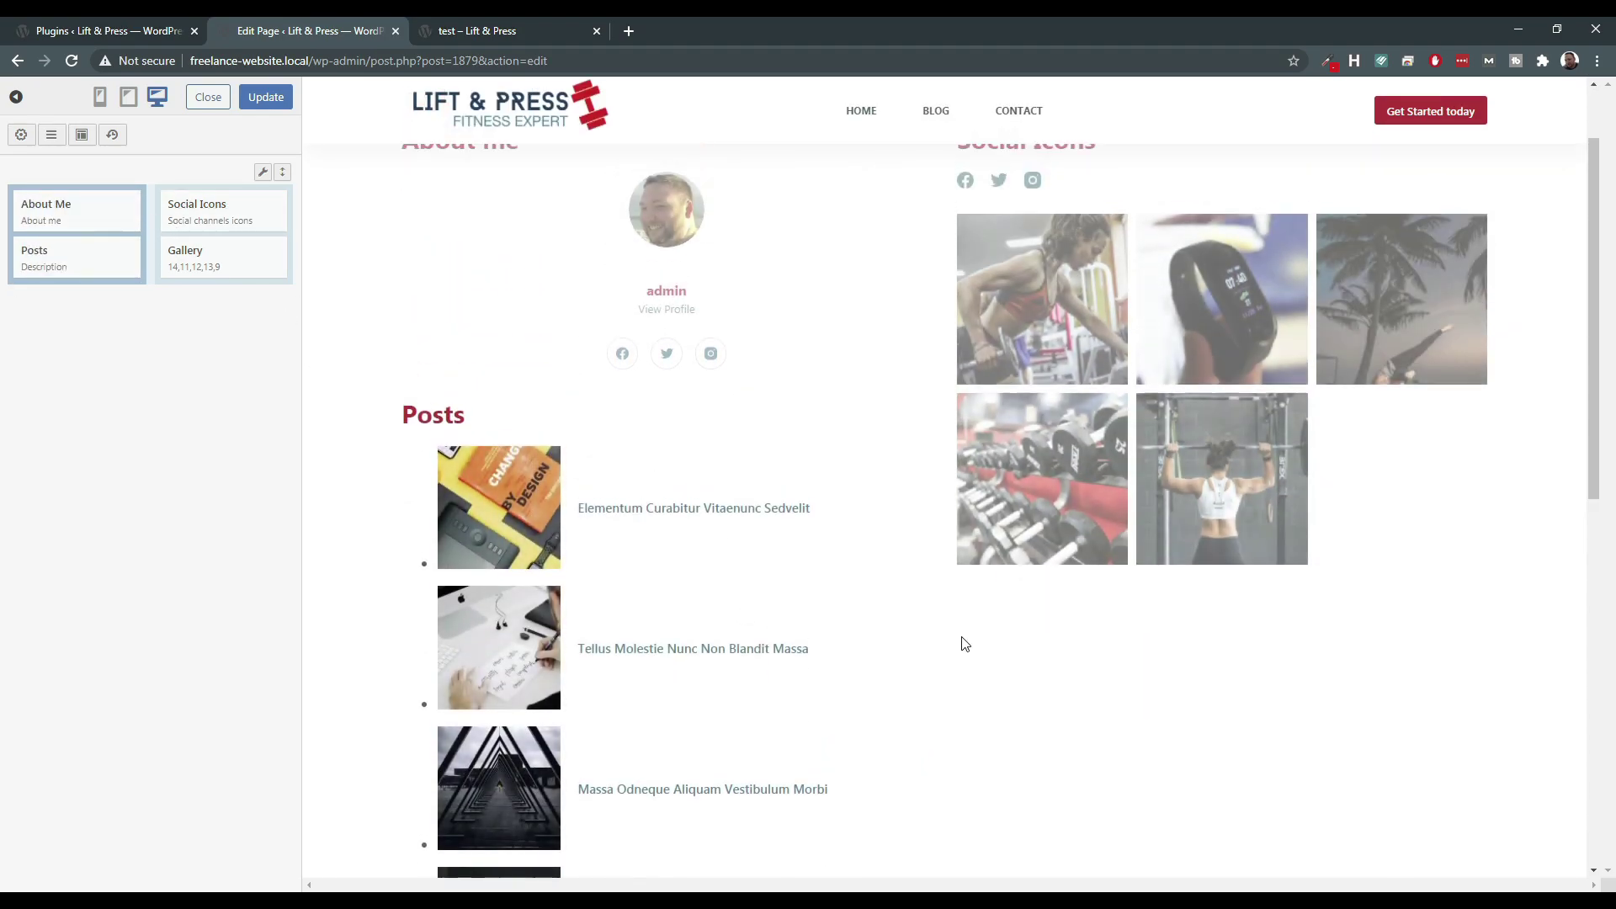
pyautogui.scroll(-2, 553, 379)
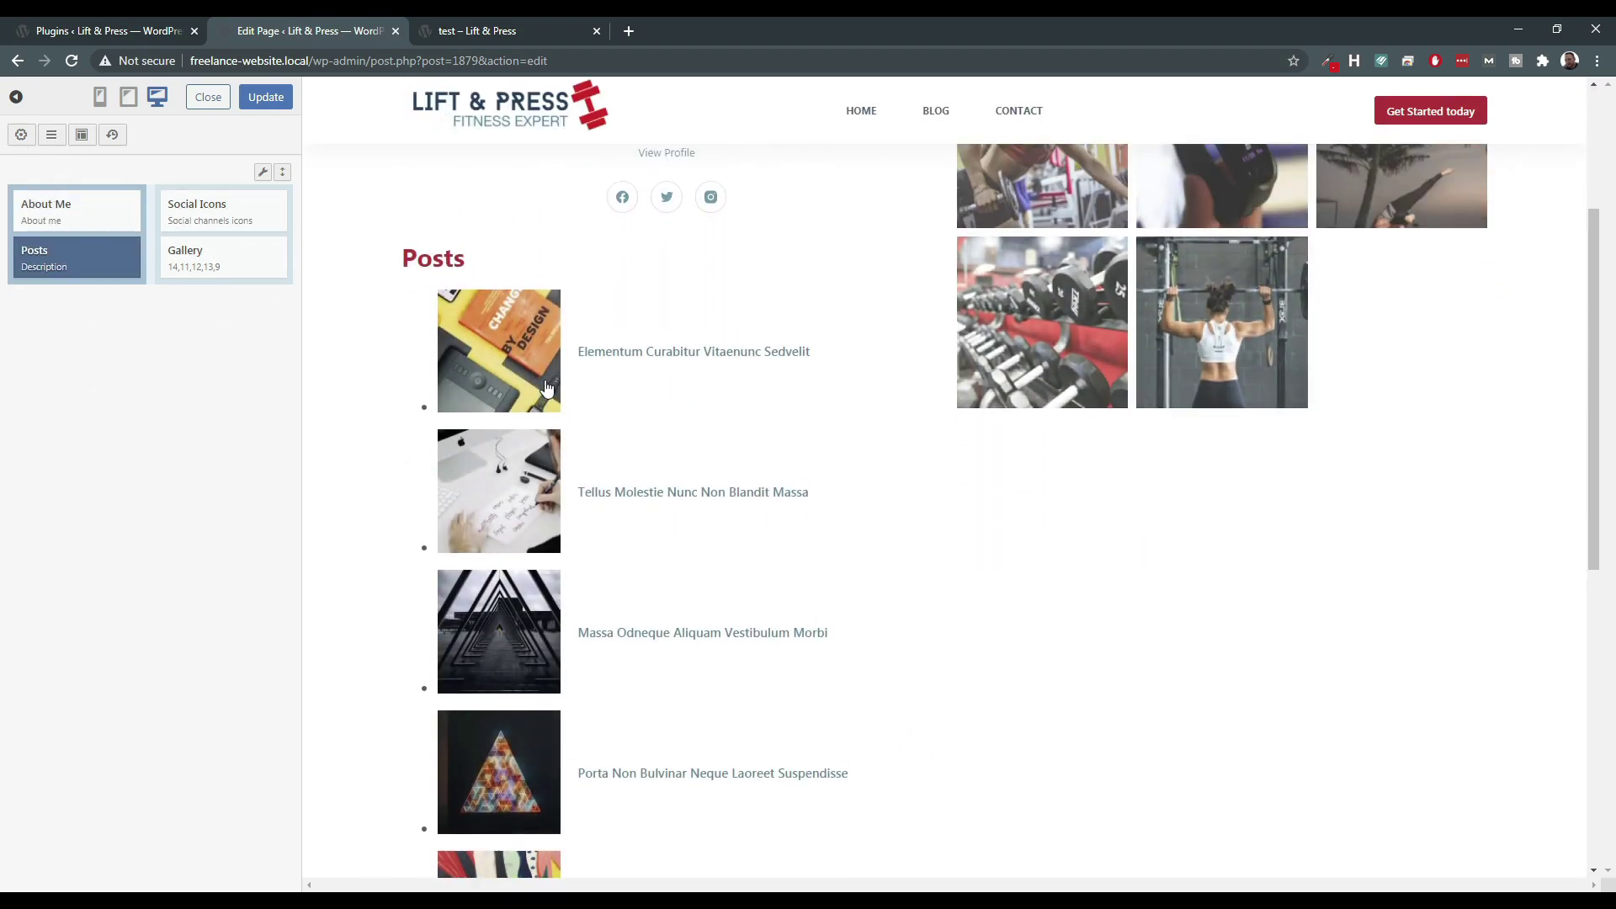
# Review the page preview in the Live Editor and look through the widget categories available for adding.
pyautogui.scroll(3, 553, 379)
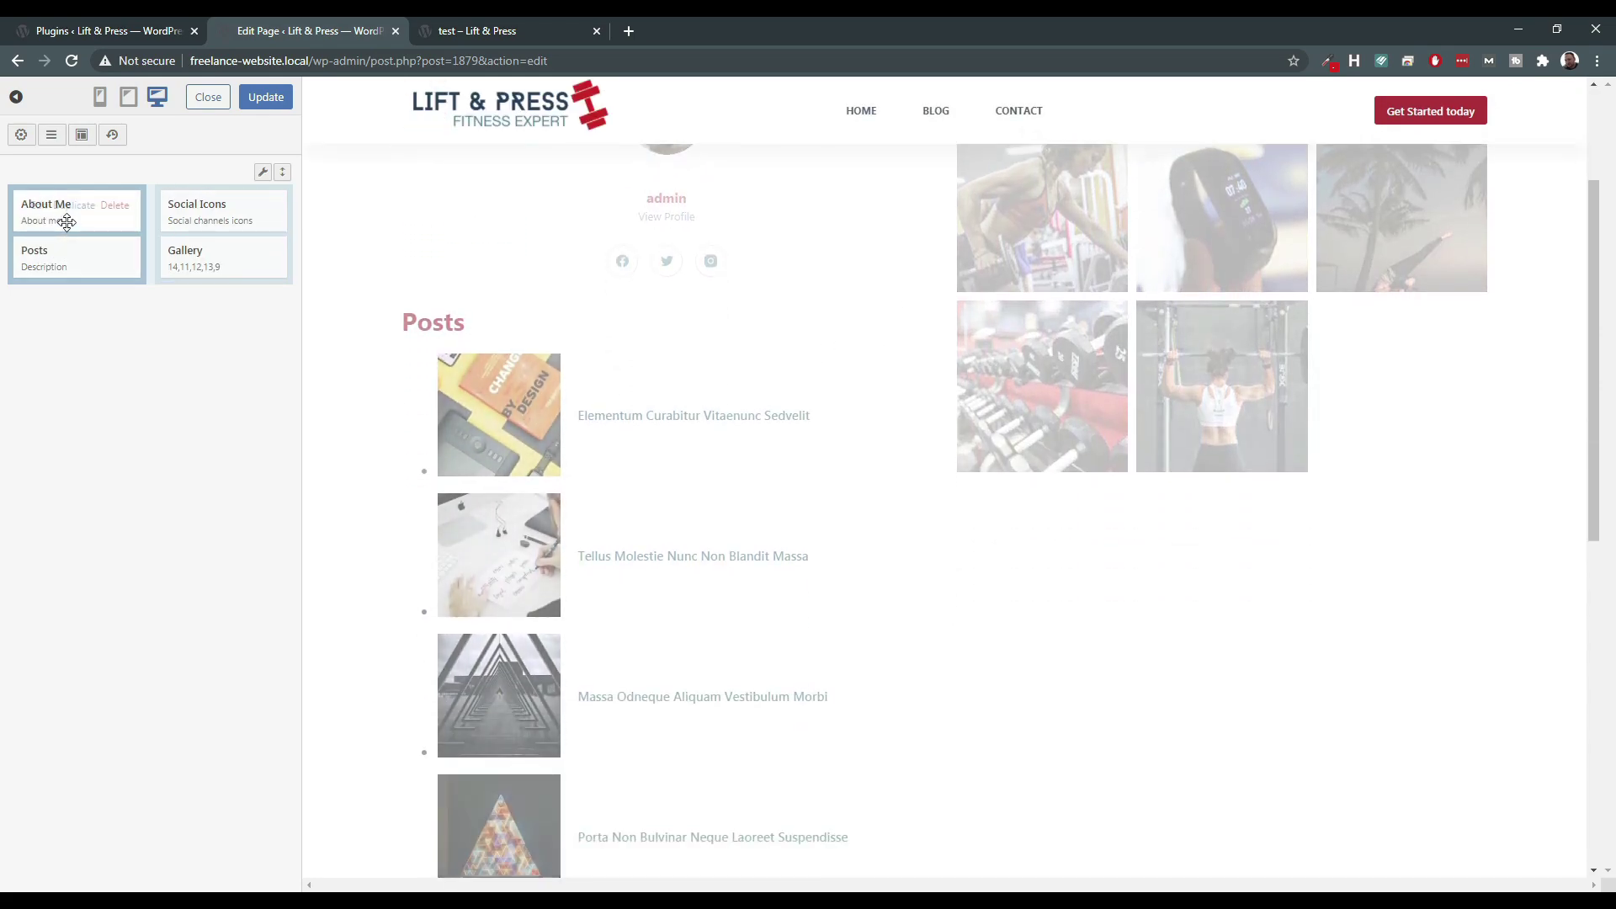
pyautogui.scroll(-8, 842, 480)
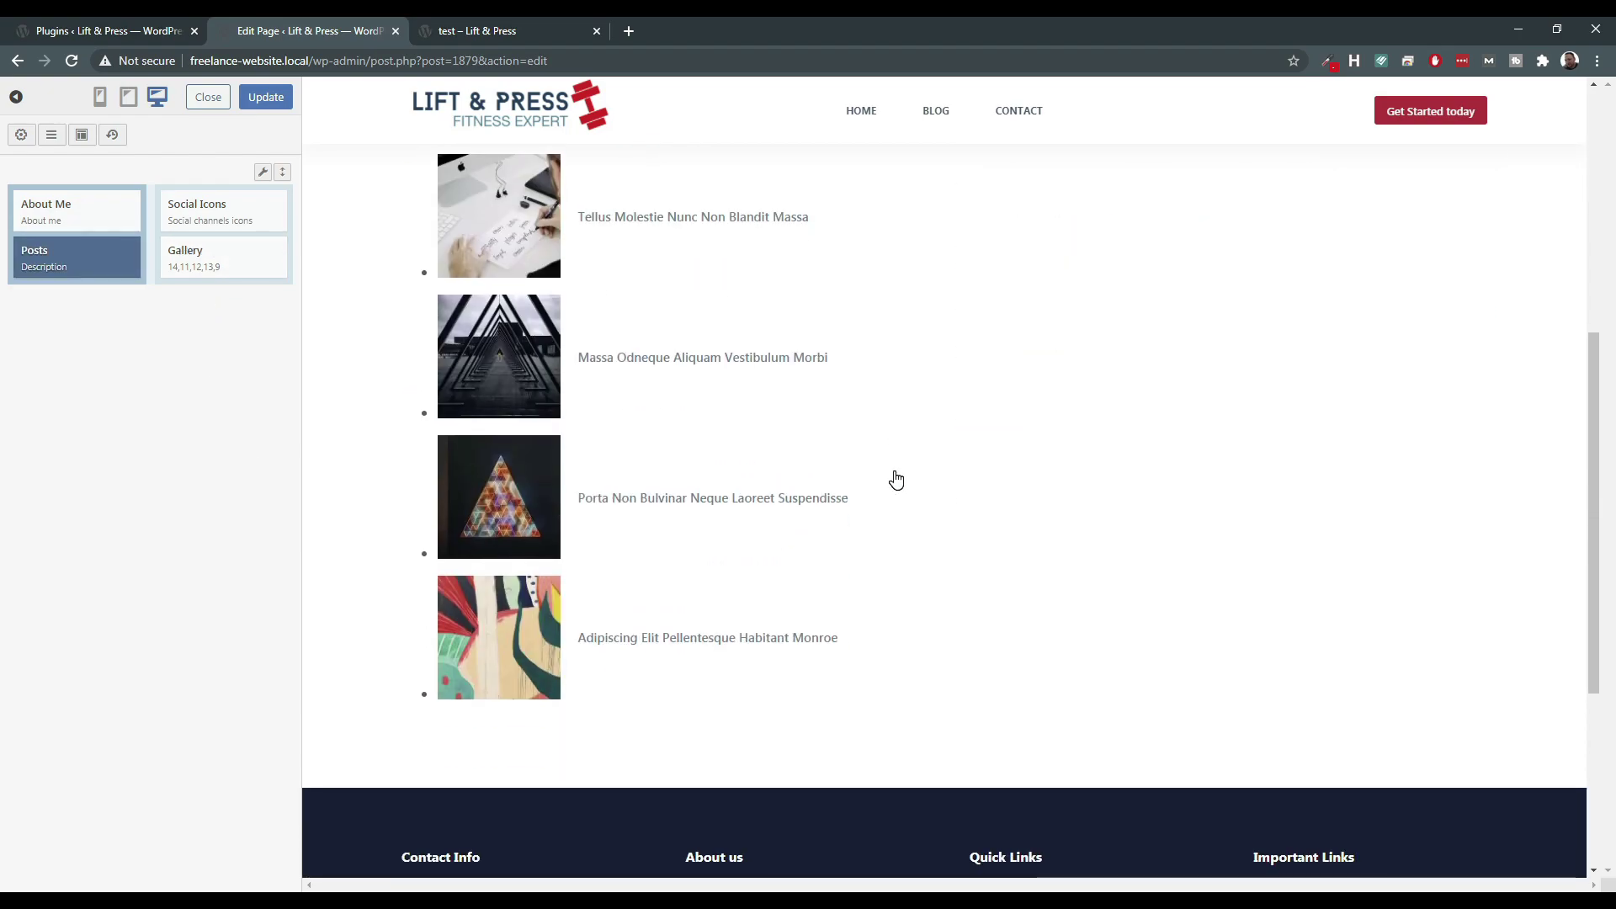
pyautogui.scroll(7, 896, 480)
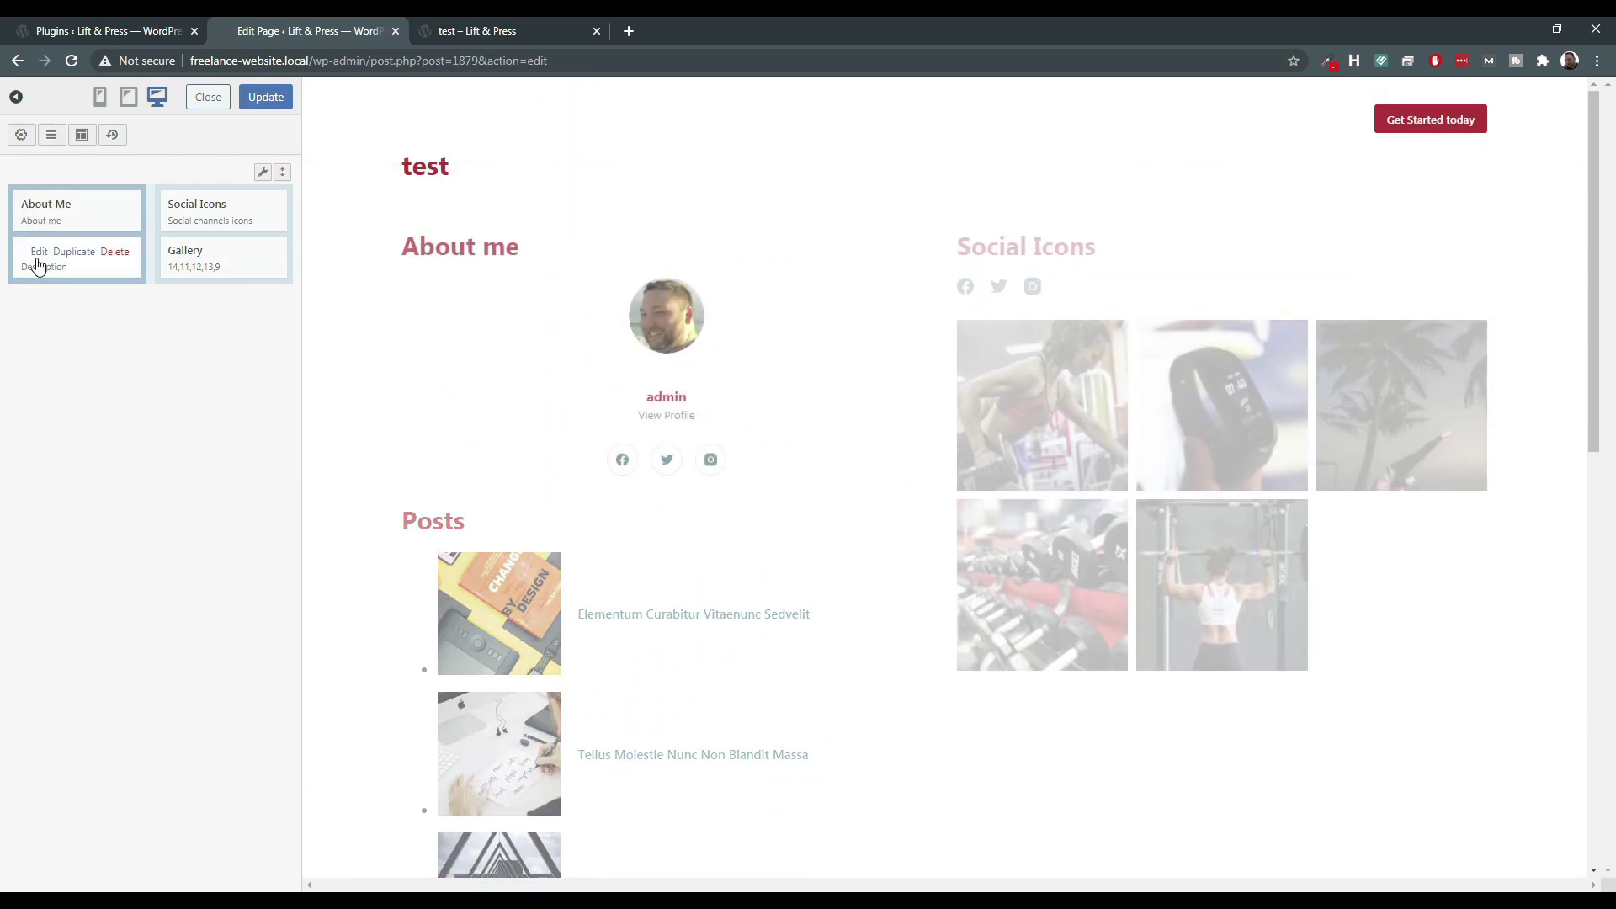
pyautogui.click(21, 135)
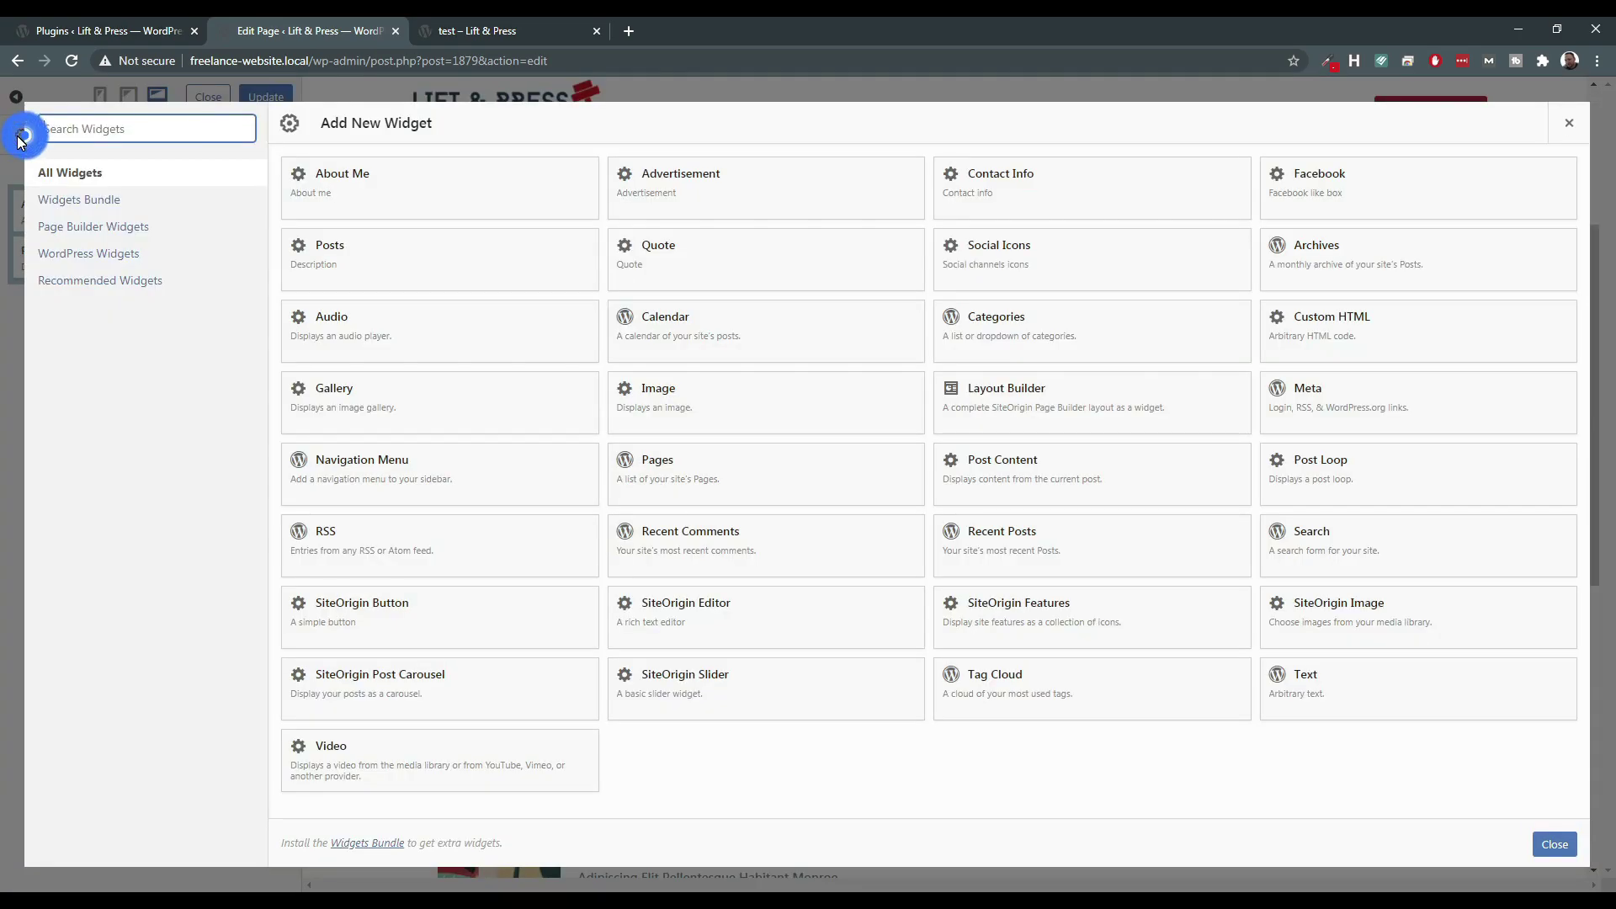
pyautogui.click(100, 202)
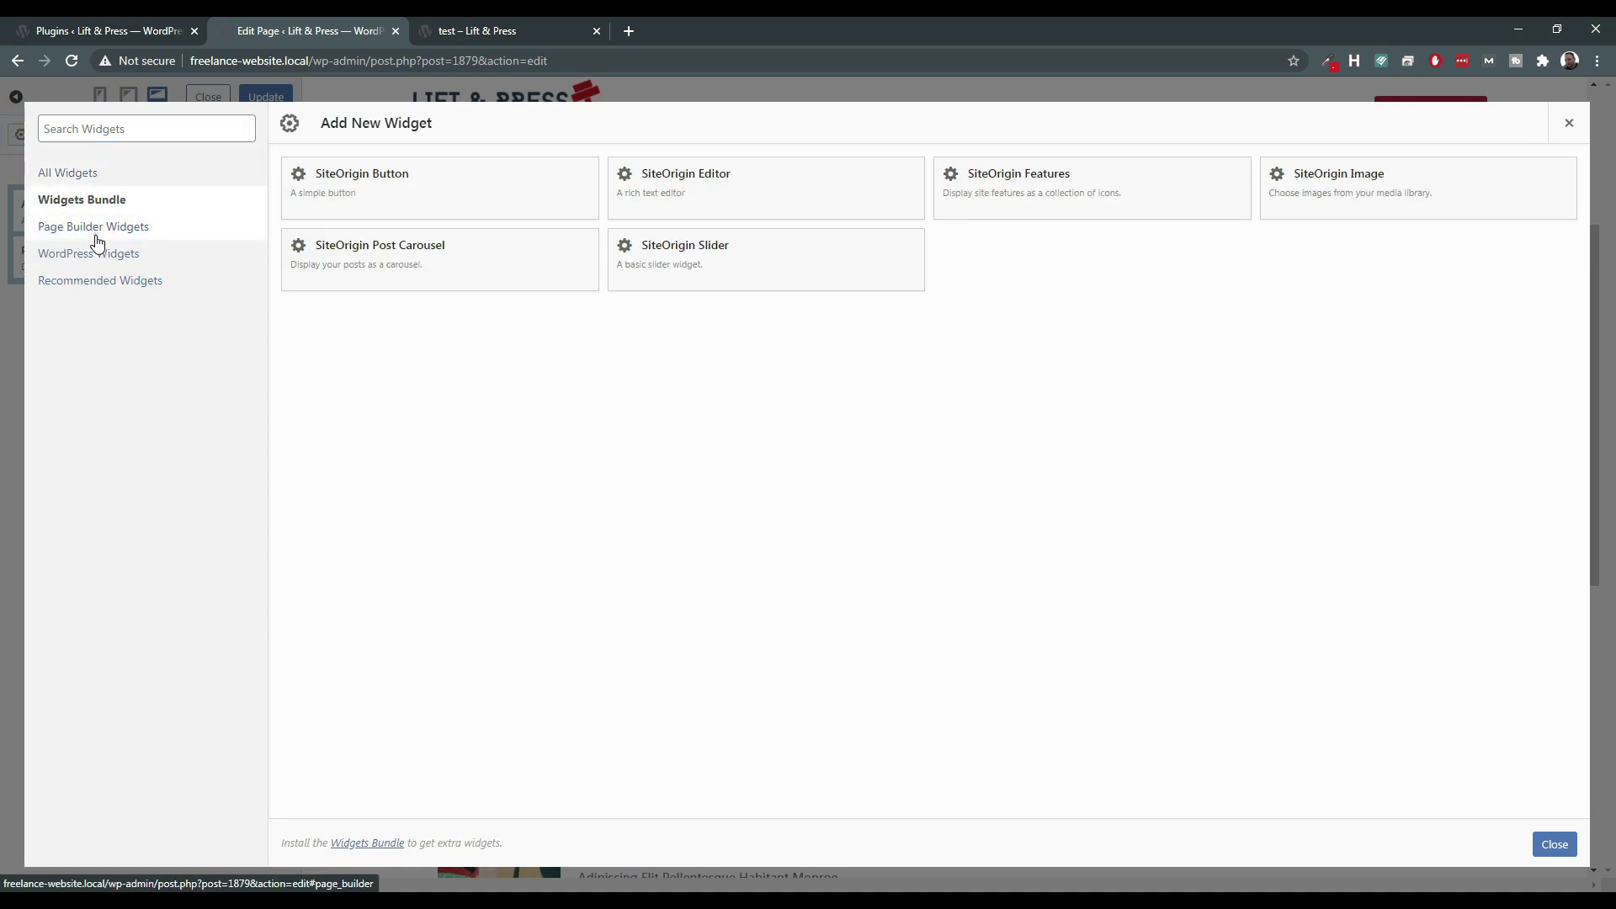
pyautogui.click(98, 240)
pyautogui.click(93, 253)
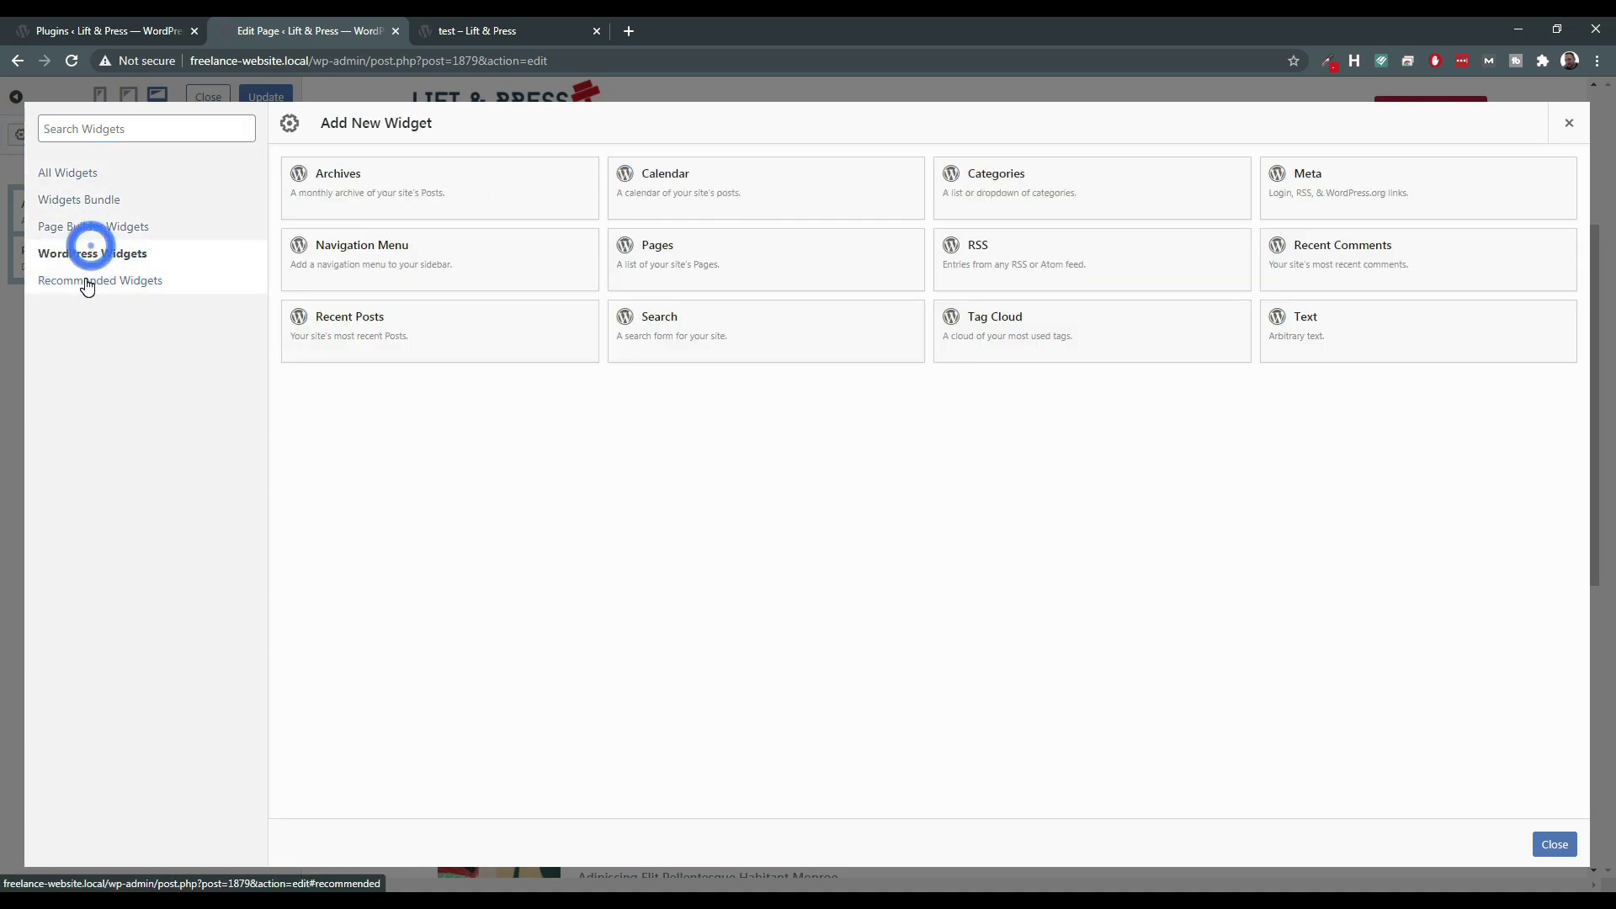
pyautogui.click(88, 280)
pyautogui.click(59, 172)
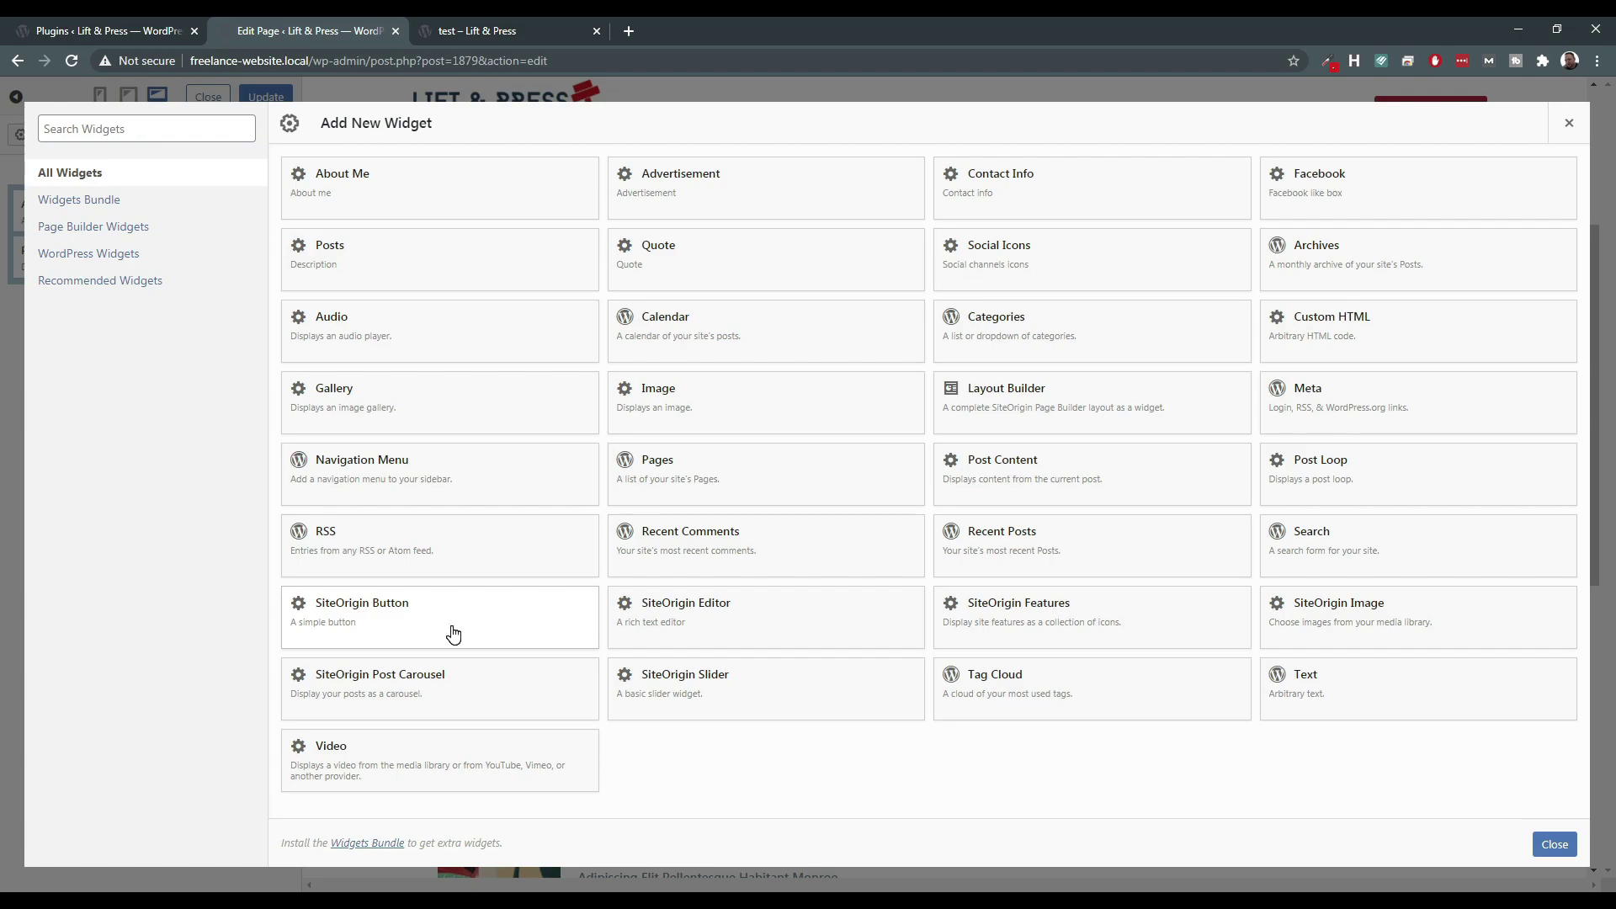
# Try out a SiteOrigin Button widget below Posts in the first column and delete it.
pyautogui.click(414, 631)
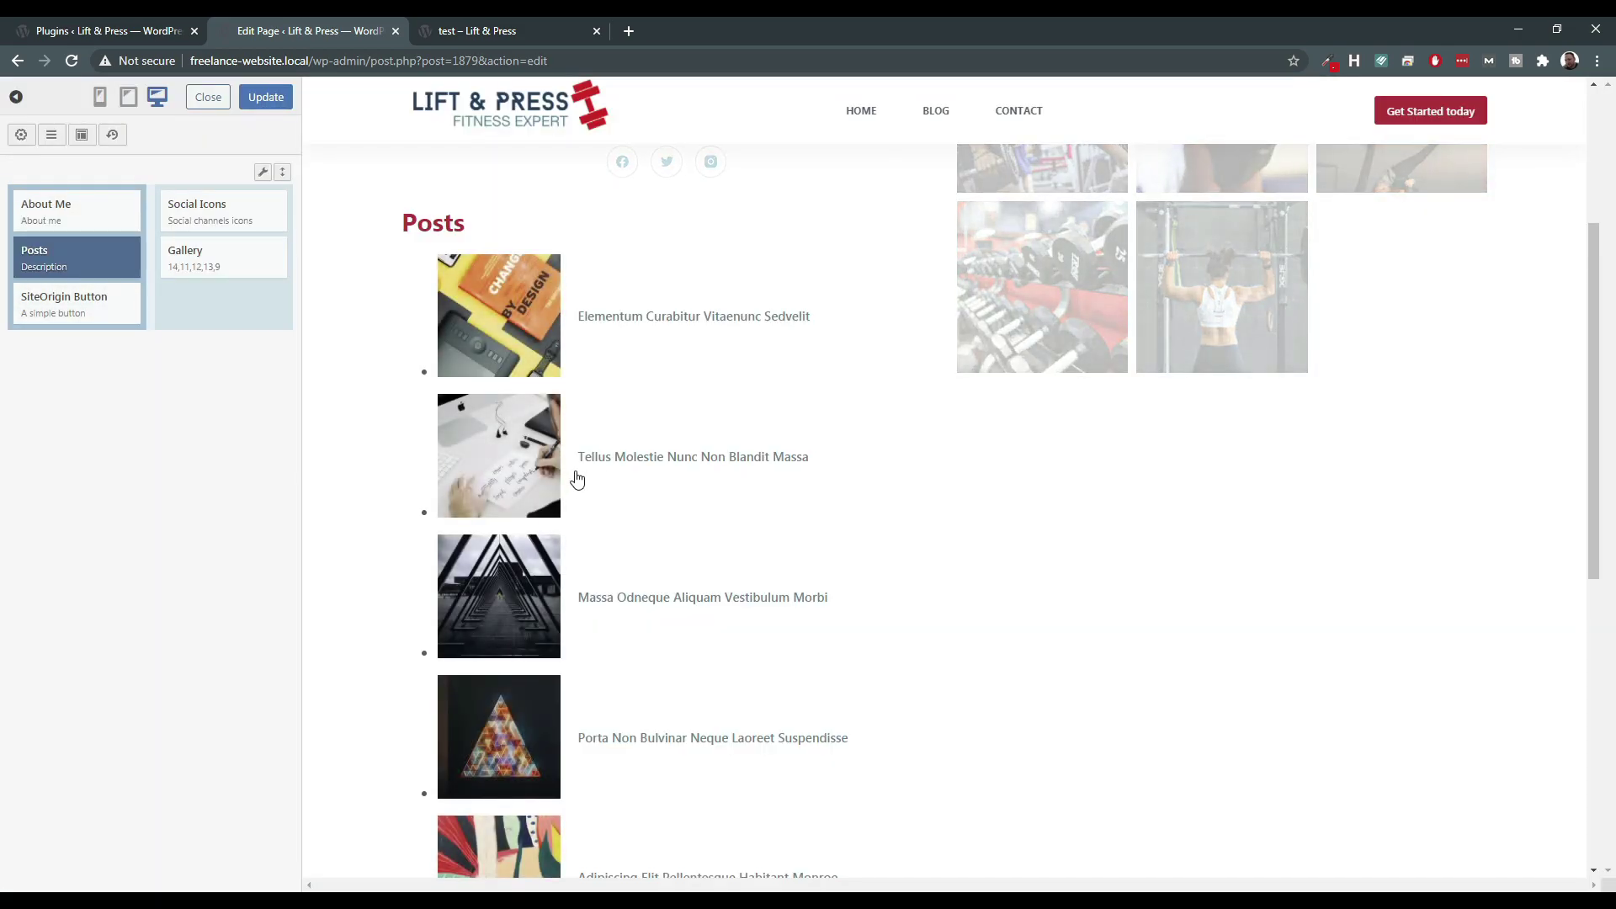
pyautogui.scroll(-6, 577, 484)
pyautogui.moveTo(55, 305)
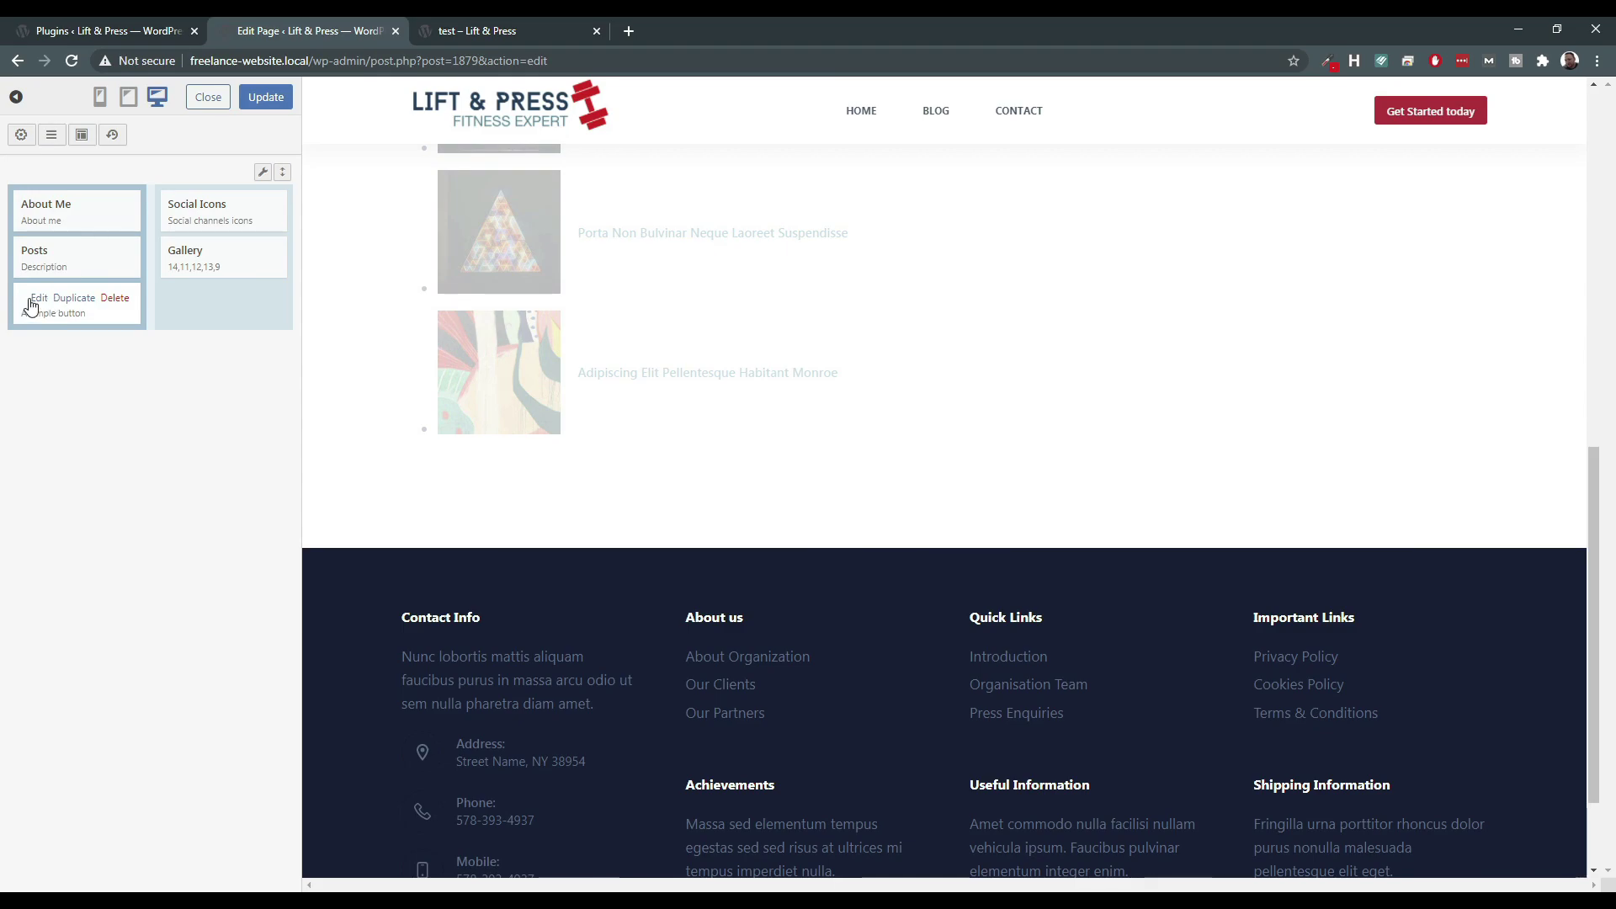
pyautogui.click(31, 303)
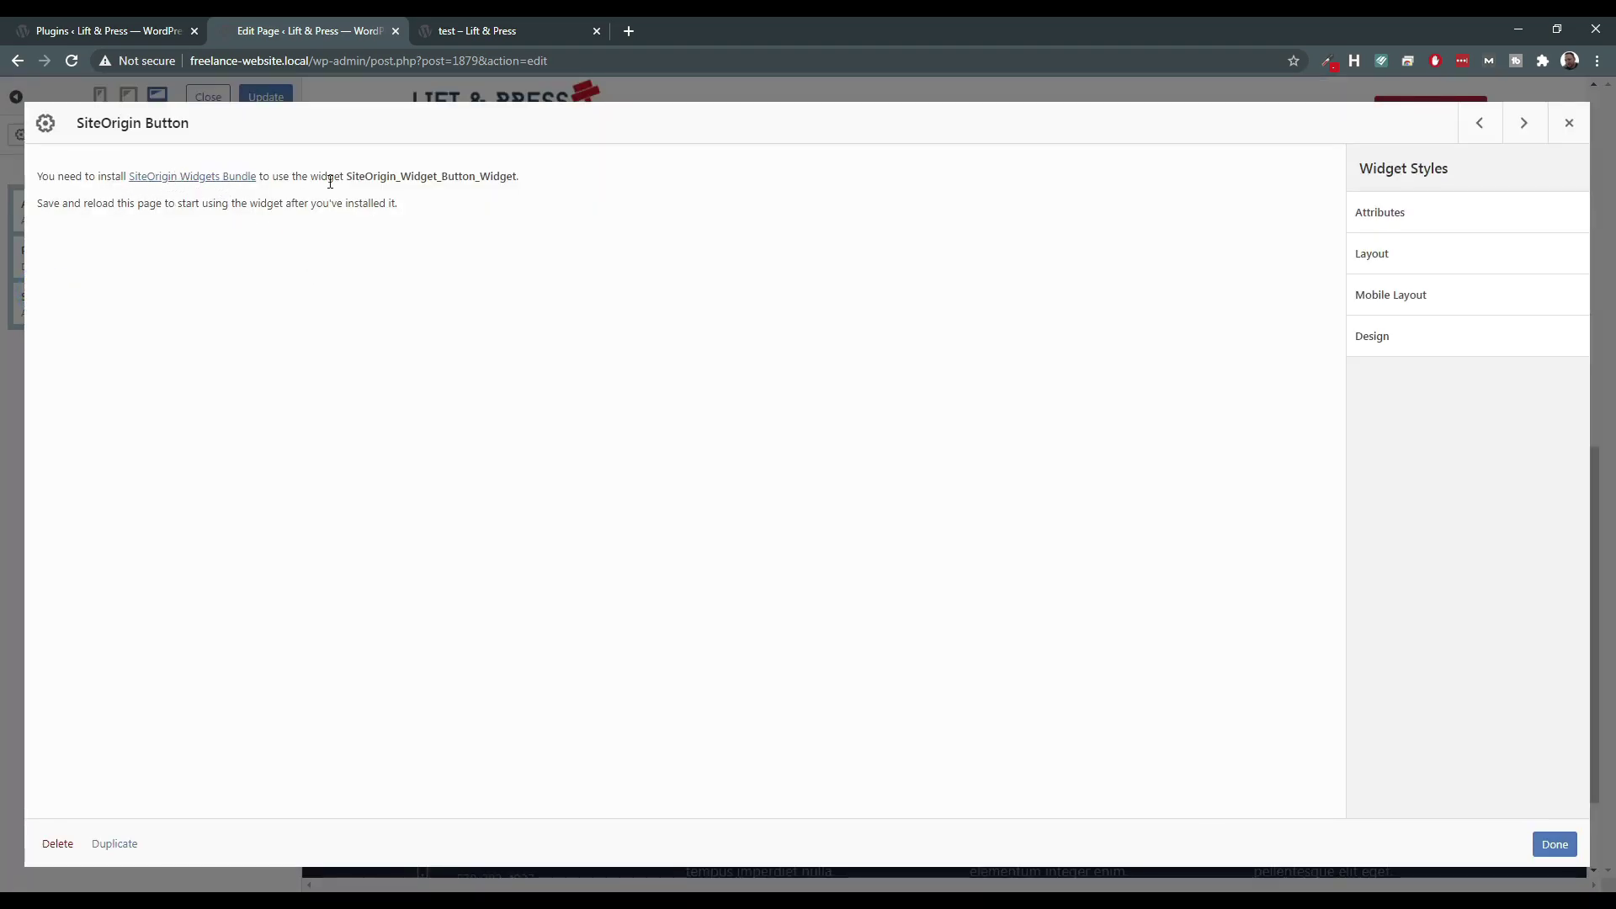
pyautogui.click(1581, 128)
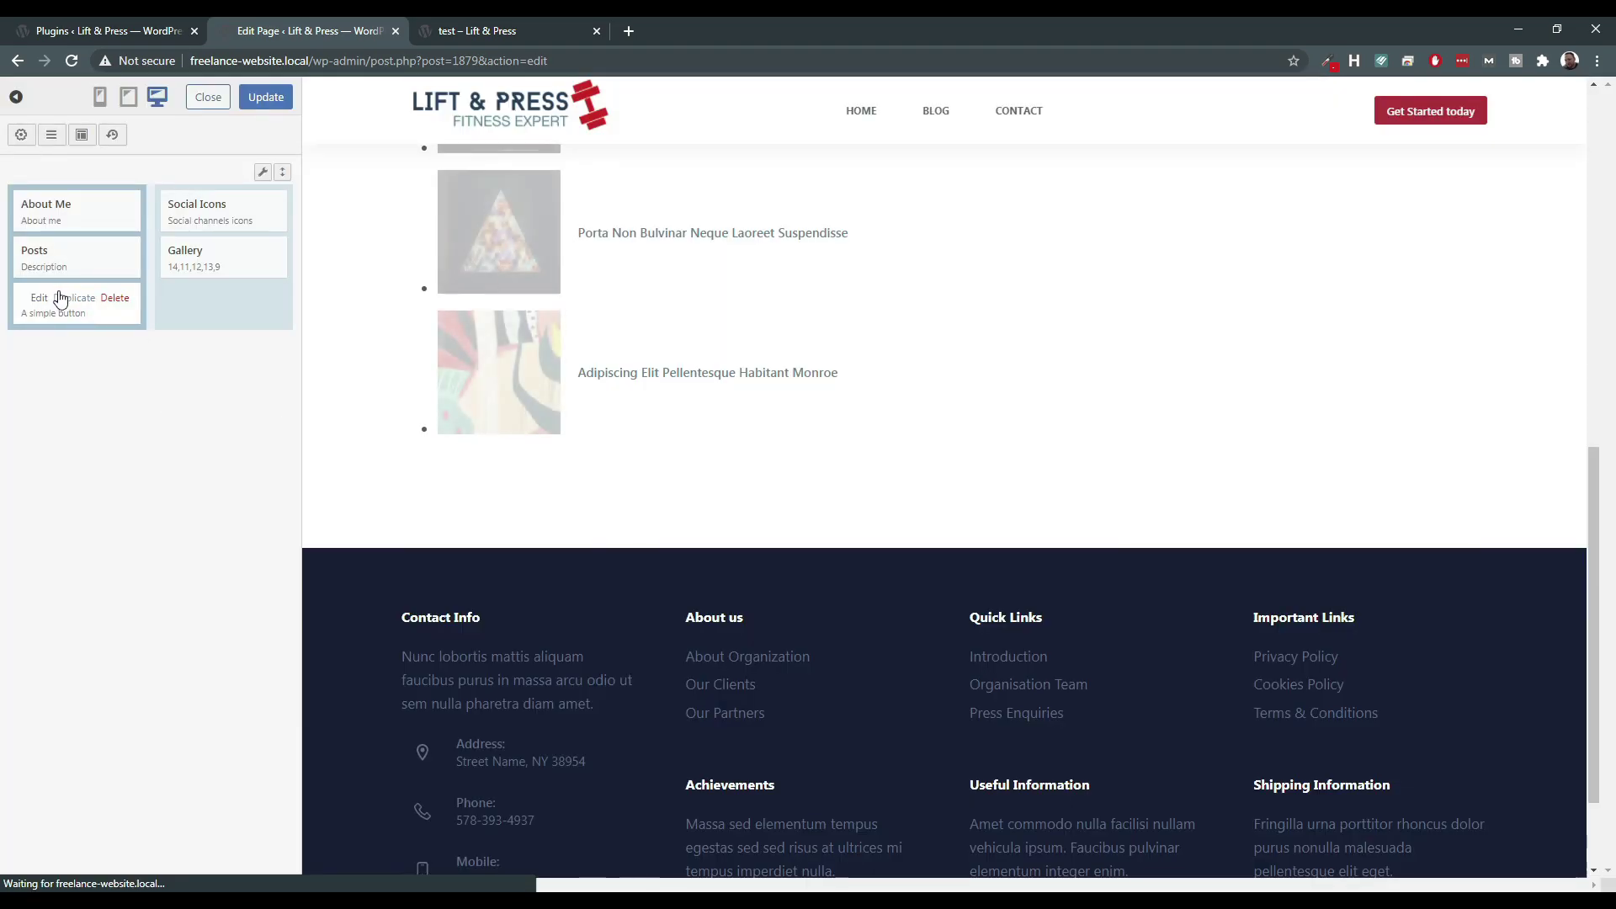
pyautogui.click(118, 299)
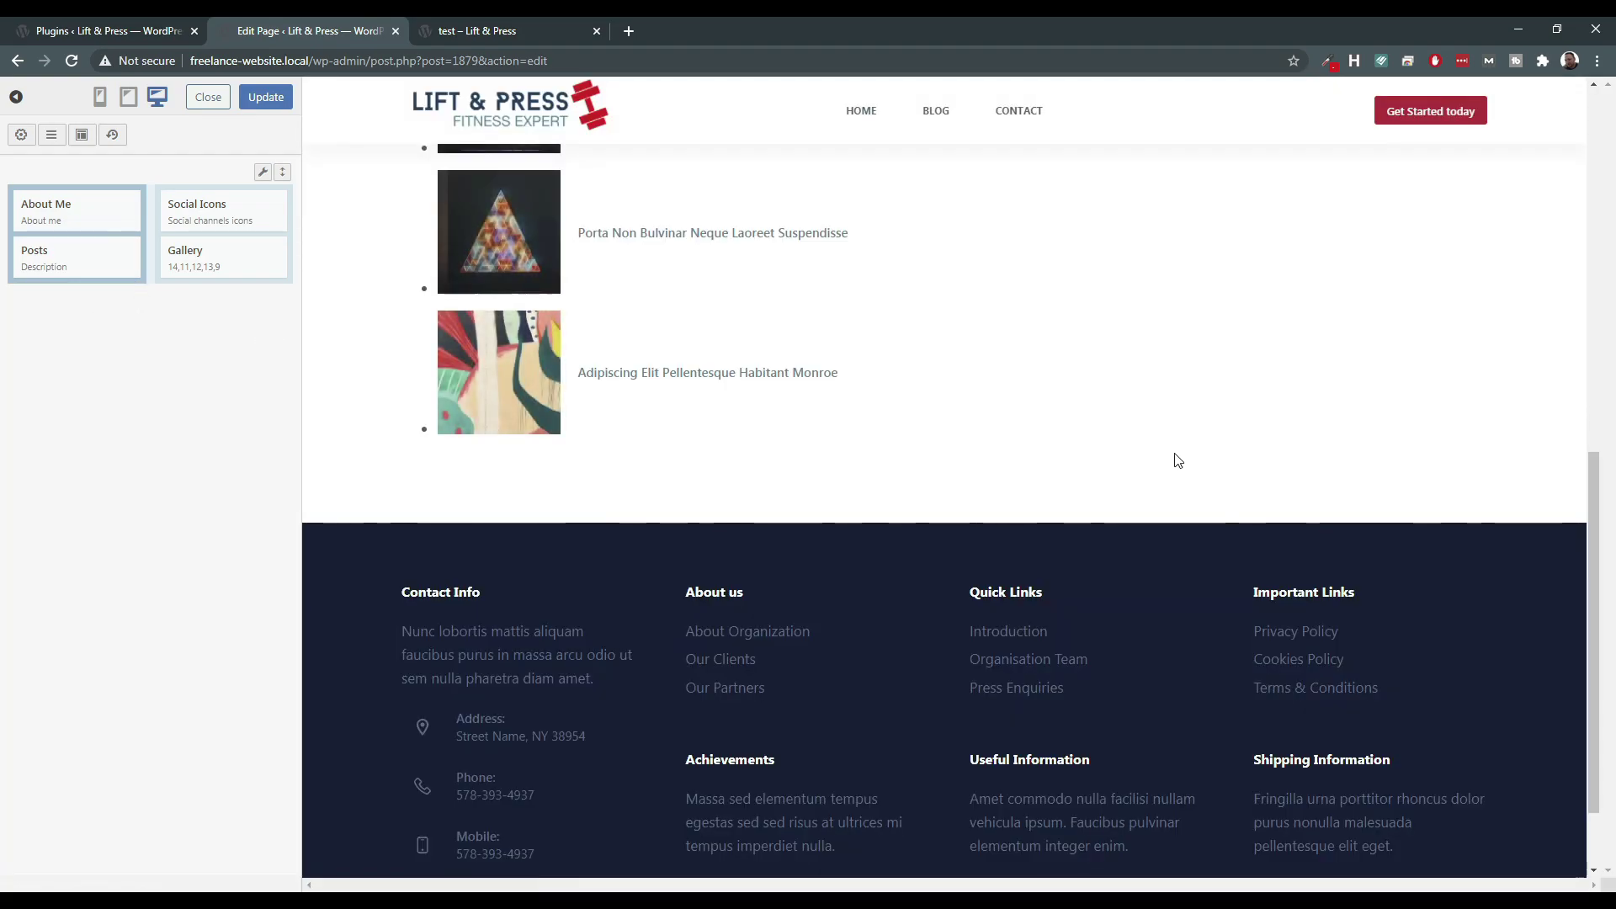
# Close the Live Editor and examine the SiteOrigin Layout block in its preview mode within the page editor.
pyautogui.scroll(10, 1179, 458)
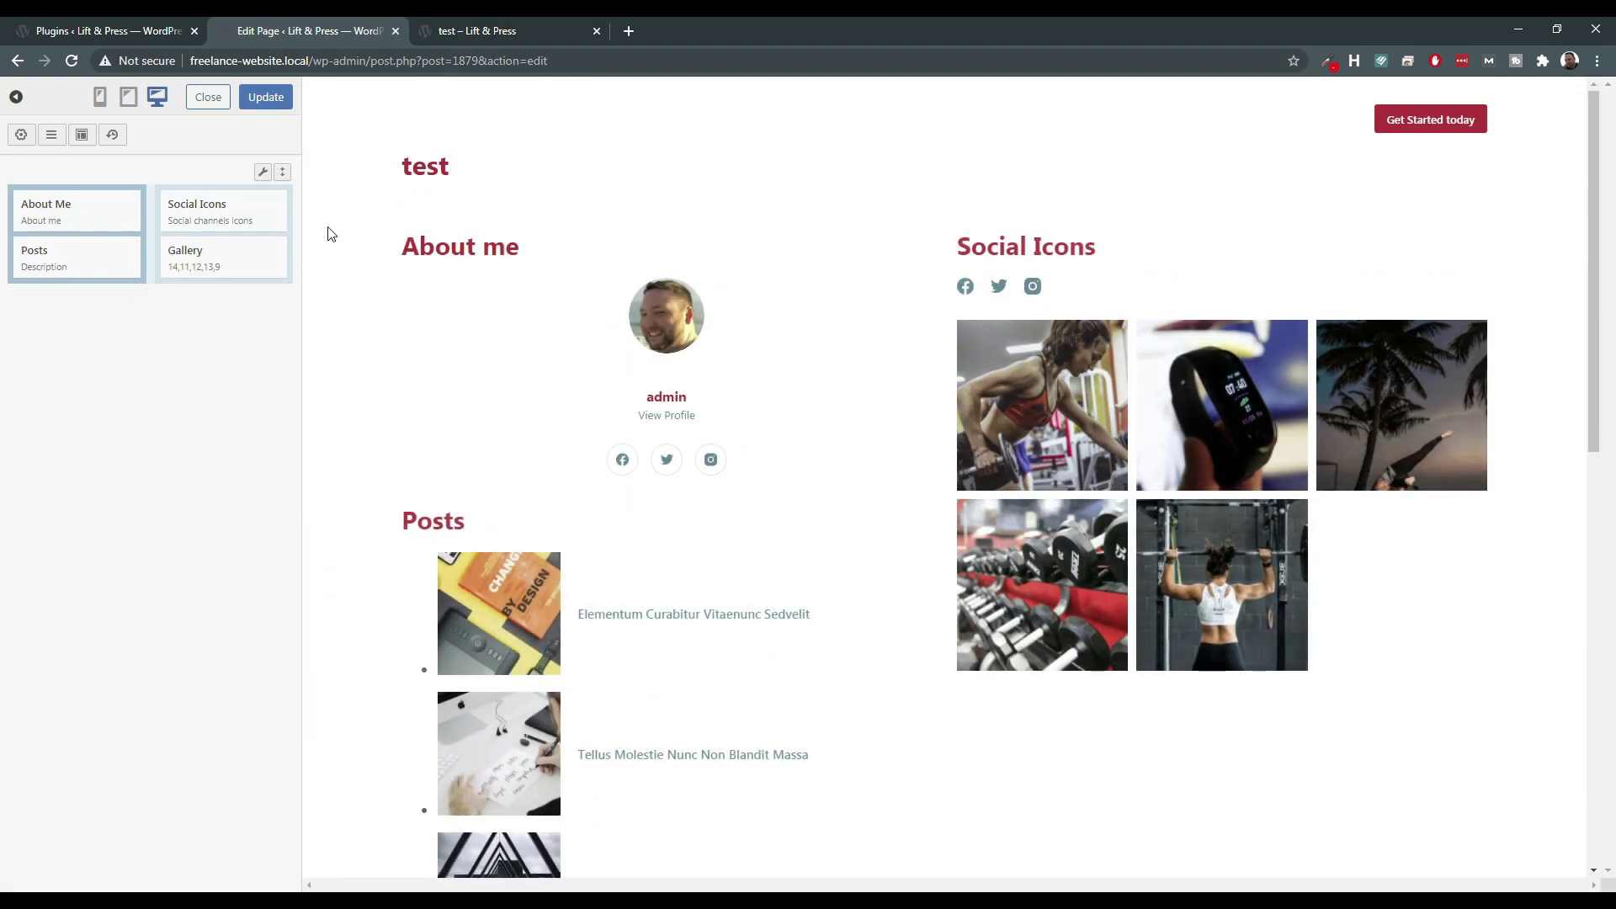
pyautogui.click(208, 98)
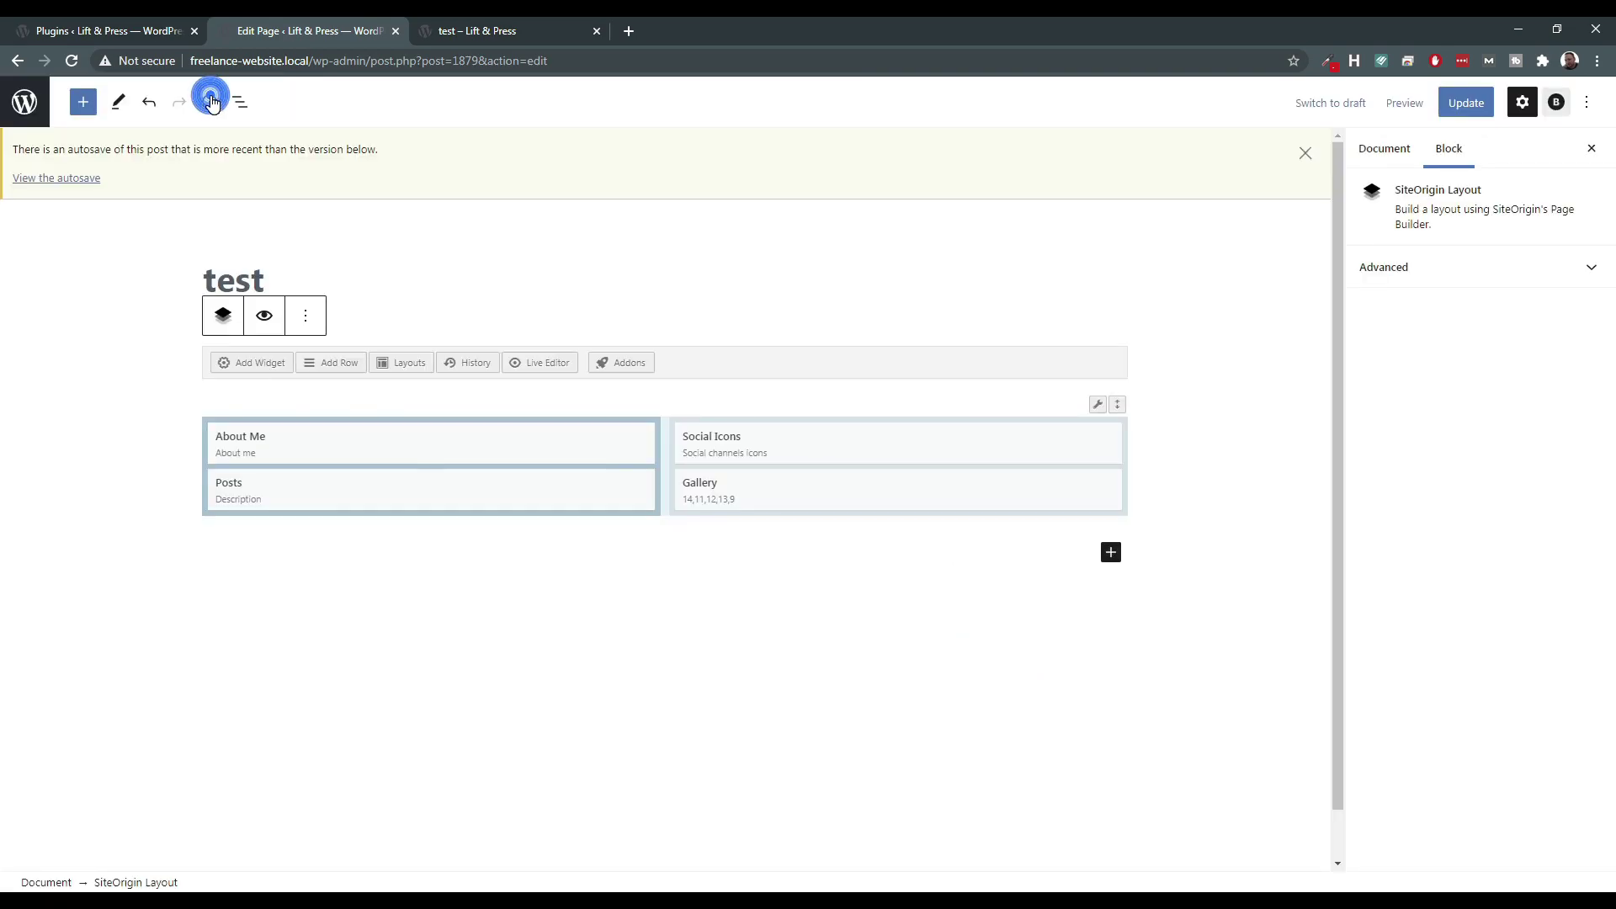
pyautogui.click(262, 317)
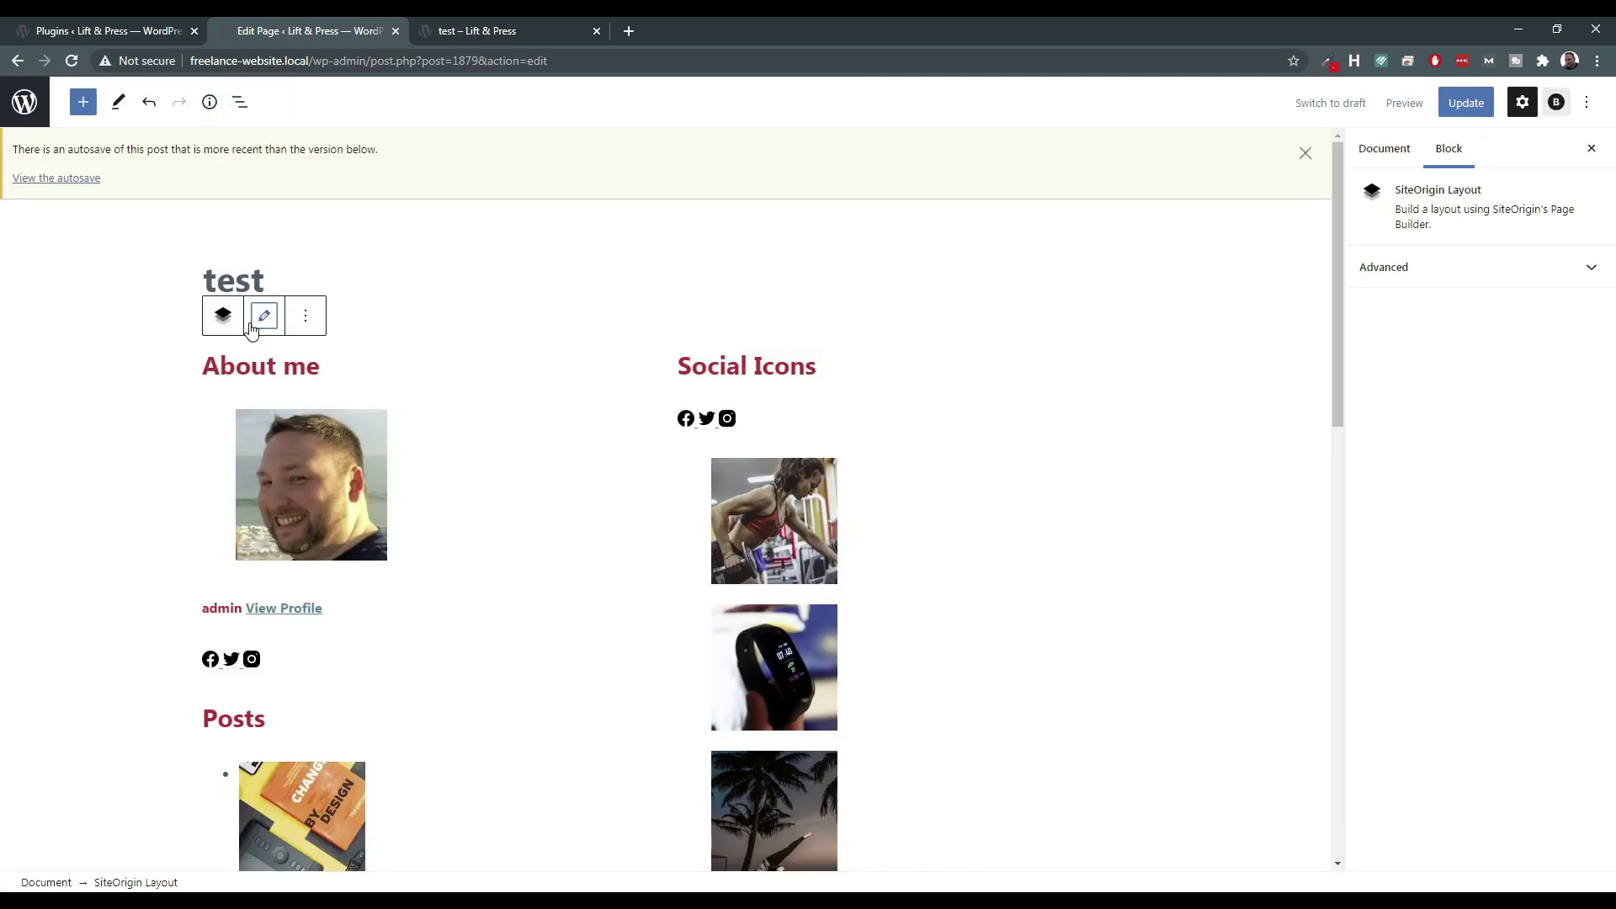
pyautogui.scroll(-3, 162, 433)
pyautogui.scroll(10, 158, 430)
pyautogui.click(265, 318)
pyautogui.click(265, 318)
pyautogui.click(264, 318)
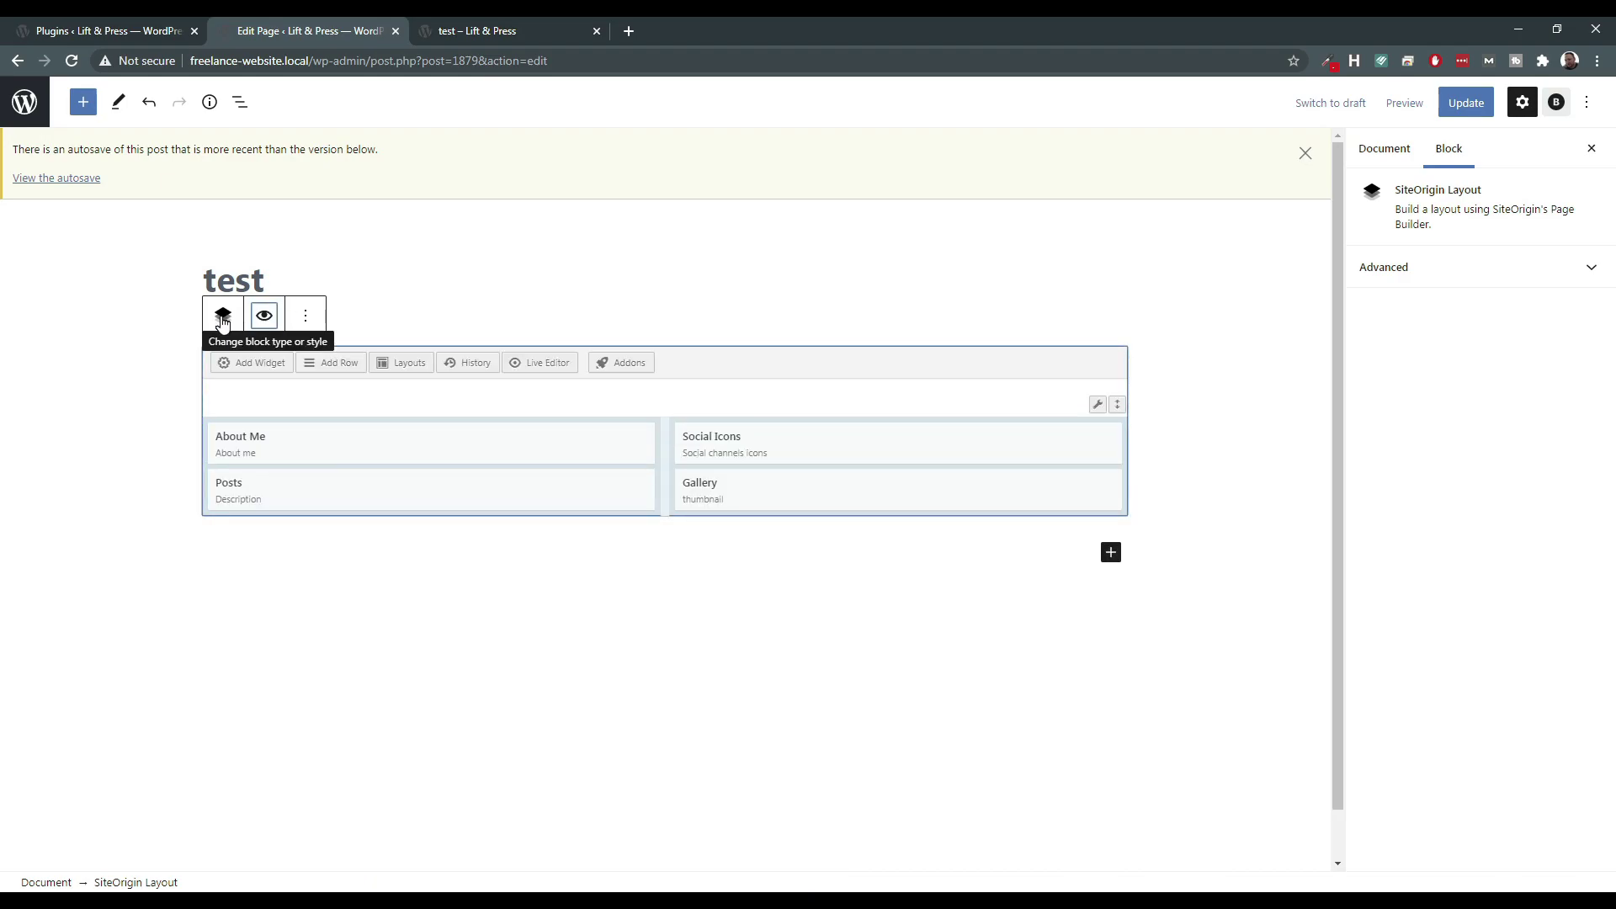
pyautogui.click(265, 318)
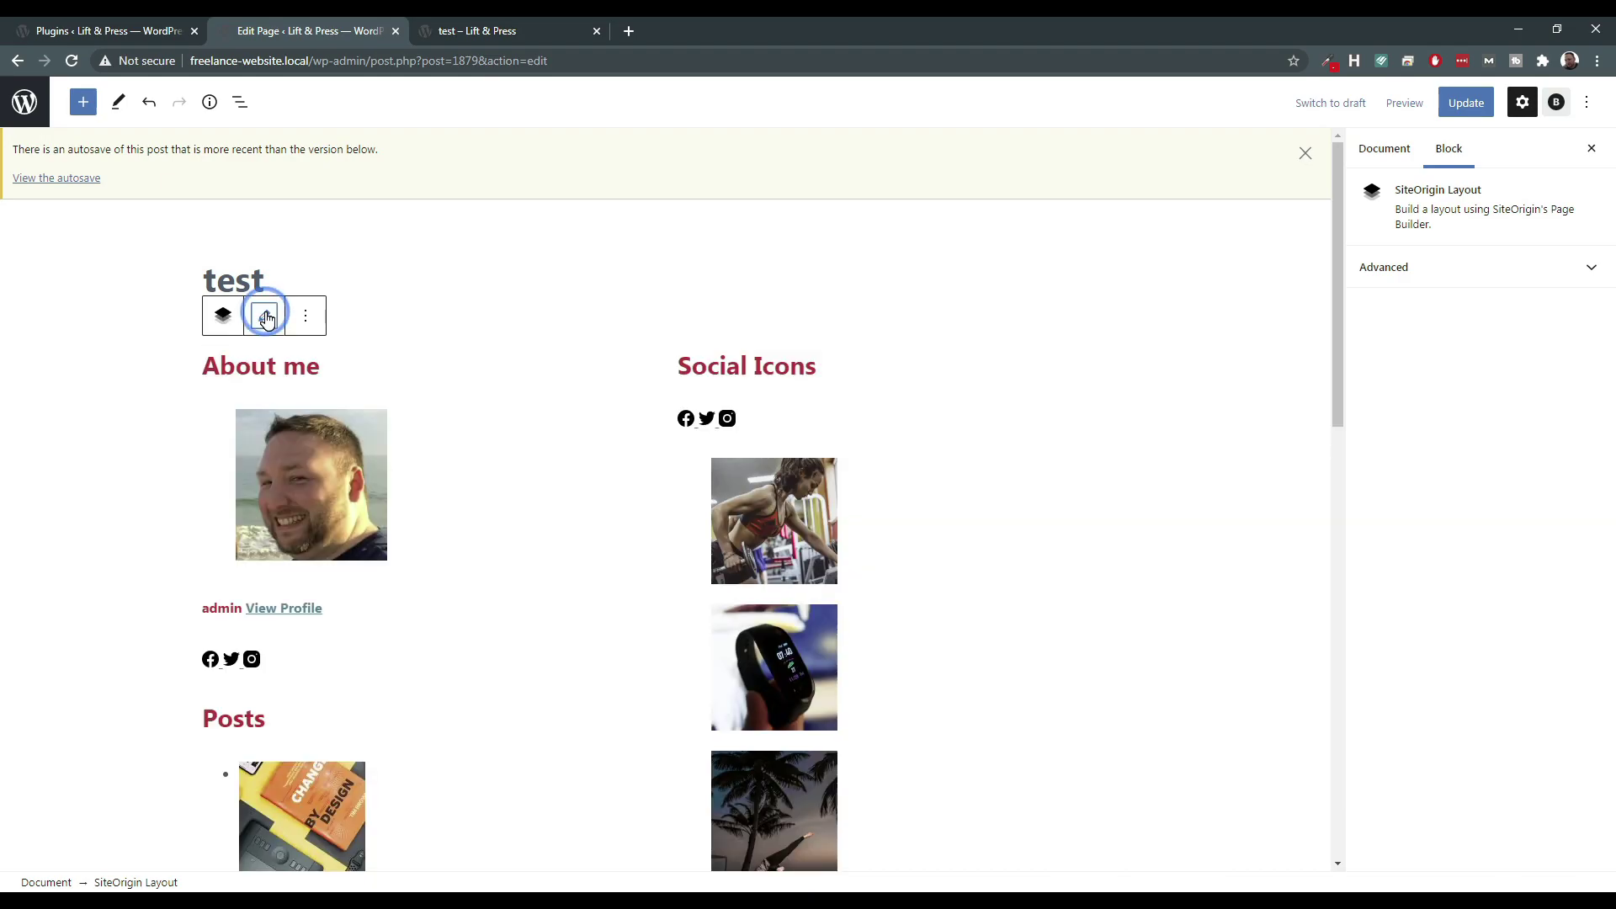
pyautogui.scroll(-7, 289, 389)
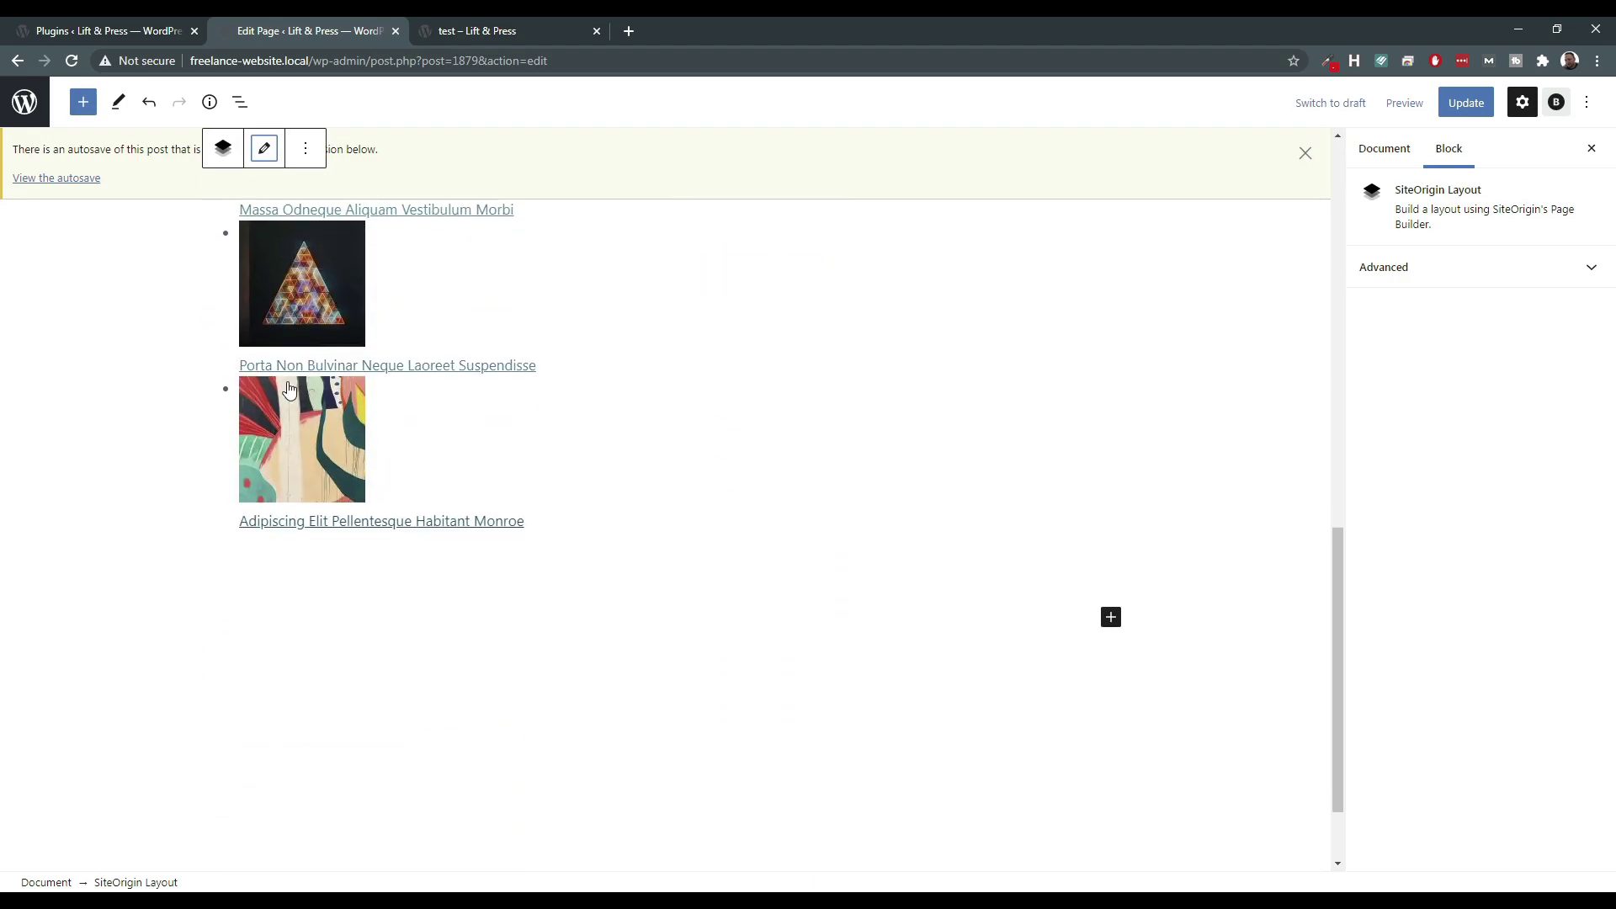
pyautogui.scroll(7, 289, 389)
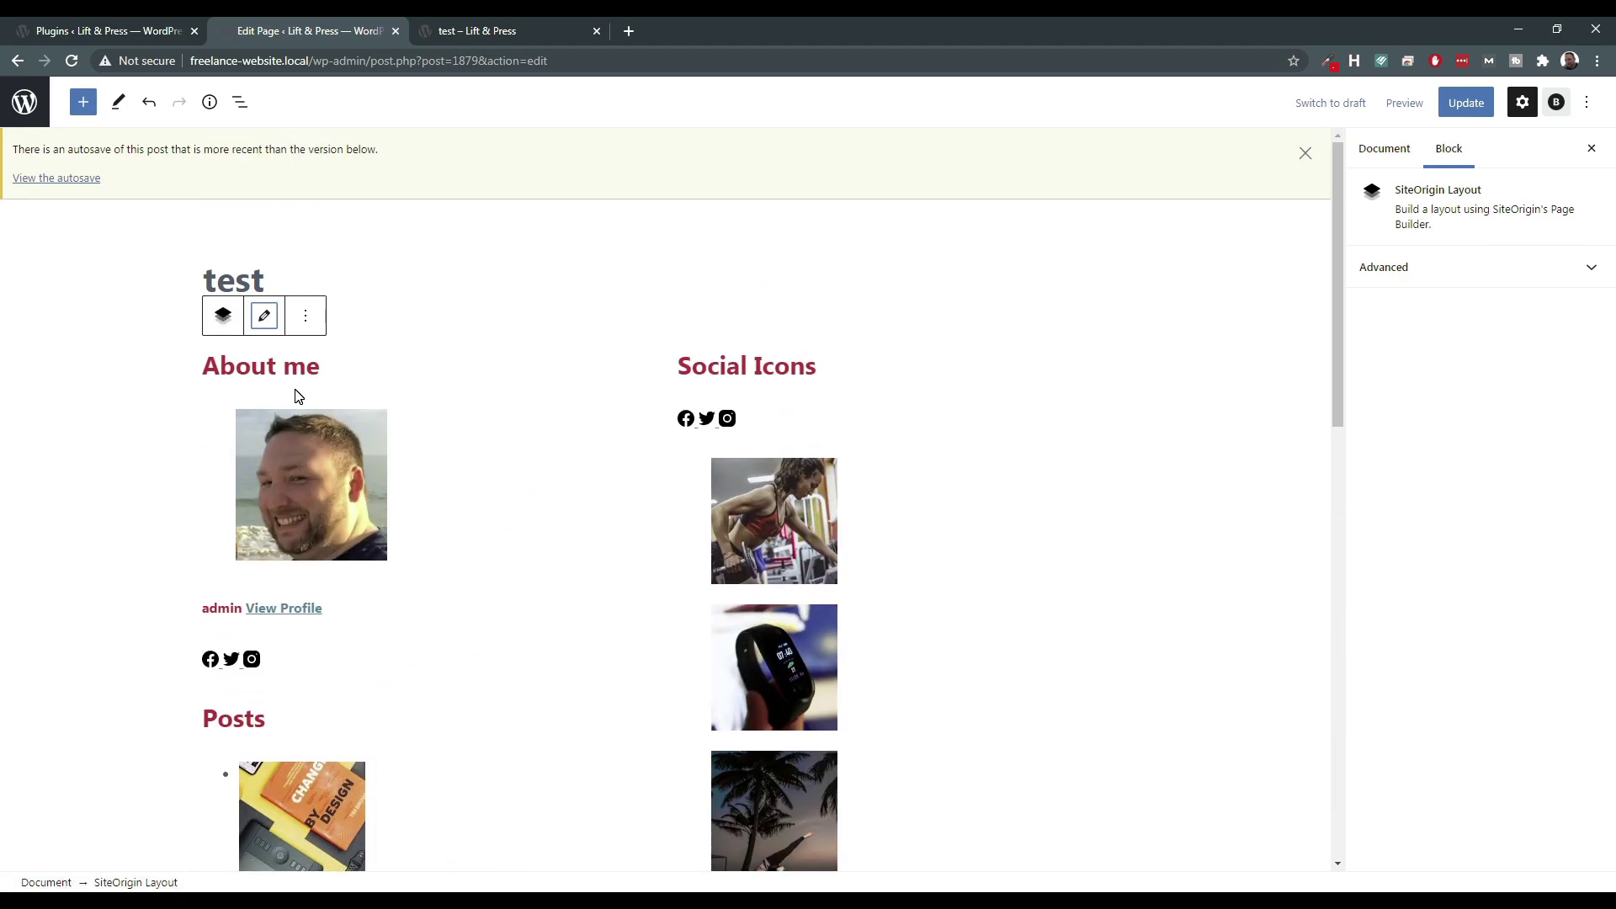
pyautogui.scroll(-10, 375, 463)
pyautogui.scroll(5, 379, 477)
pyautogui.scroll(5, 468, 473)
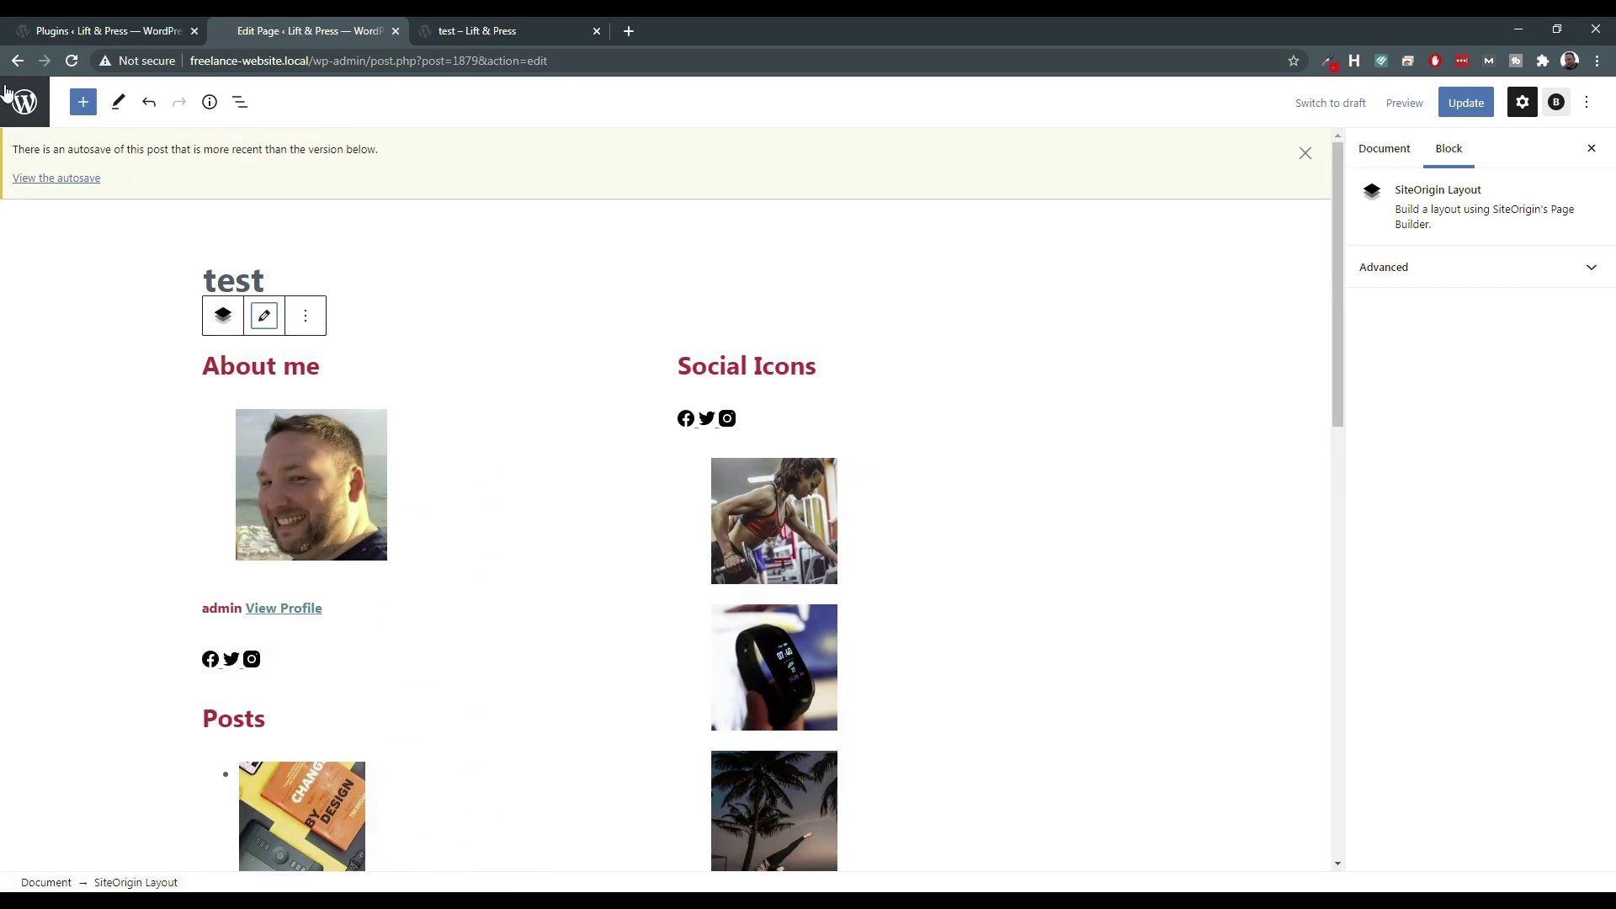
# Leave the page editor and go to the list of installed plugins.
pyautogui.click(35, 118)
pyautogui.click(891, 156)
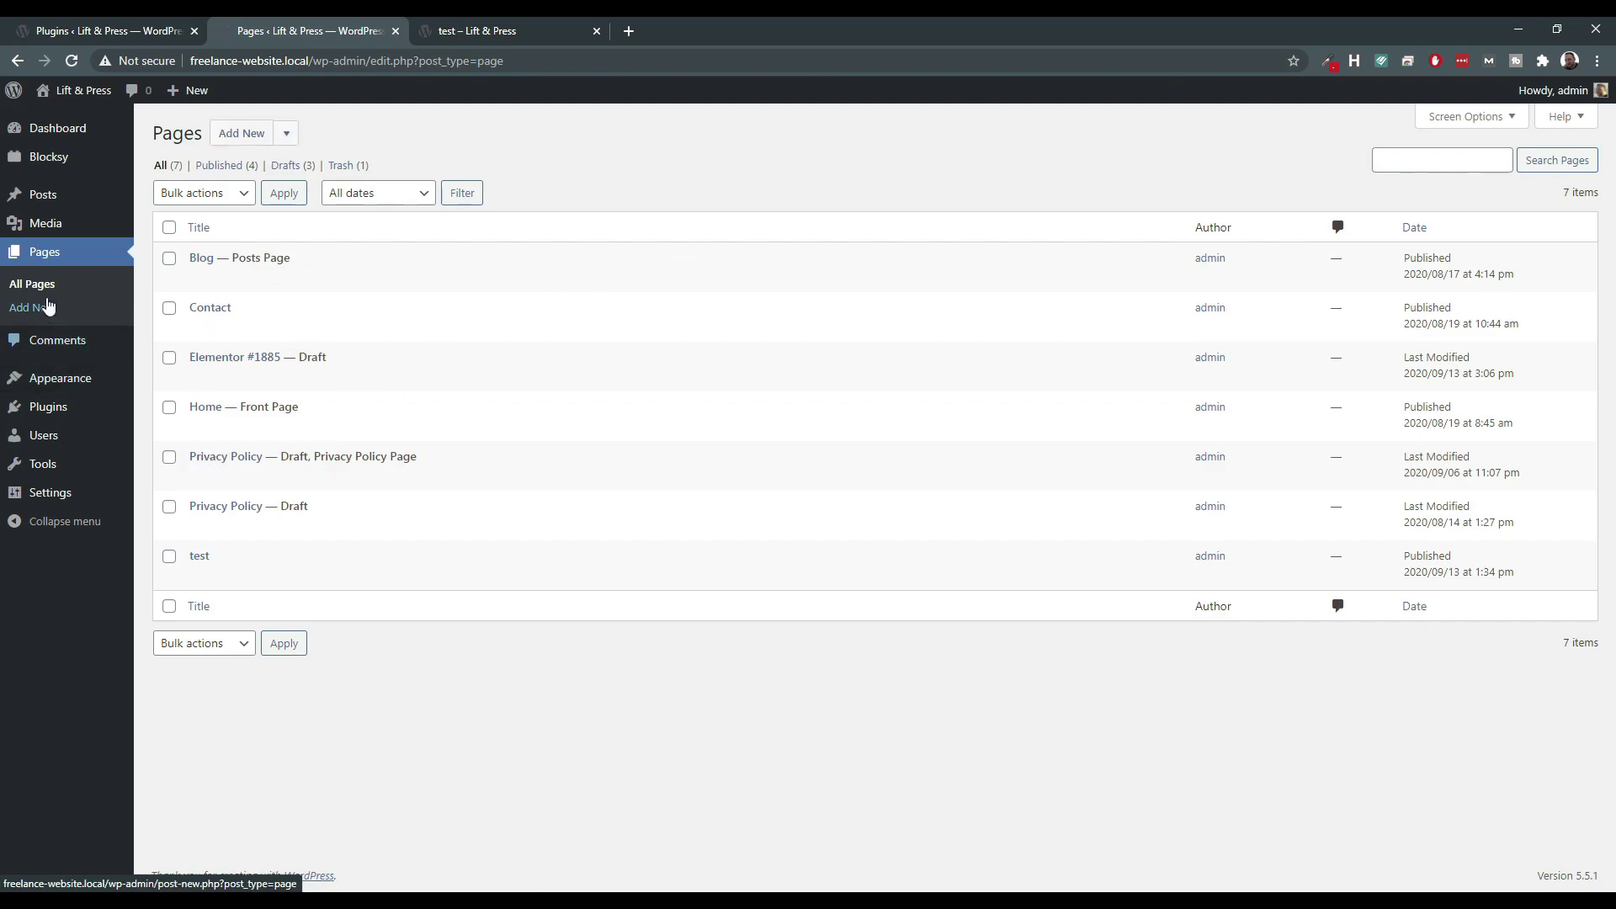
pyautogui.moveTo(47, 448)
pyautogui.moveTo(43, 379)
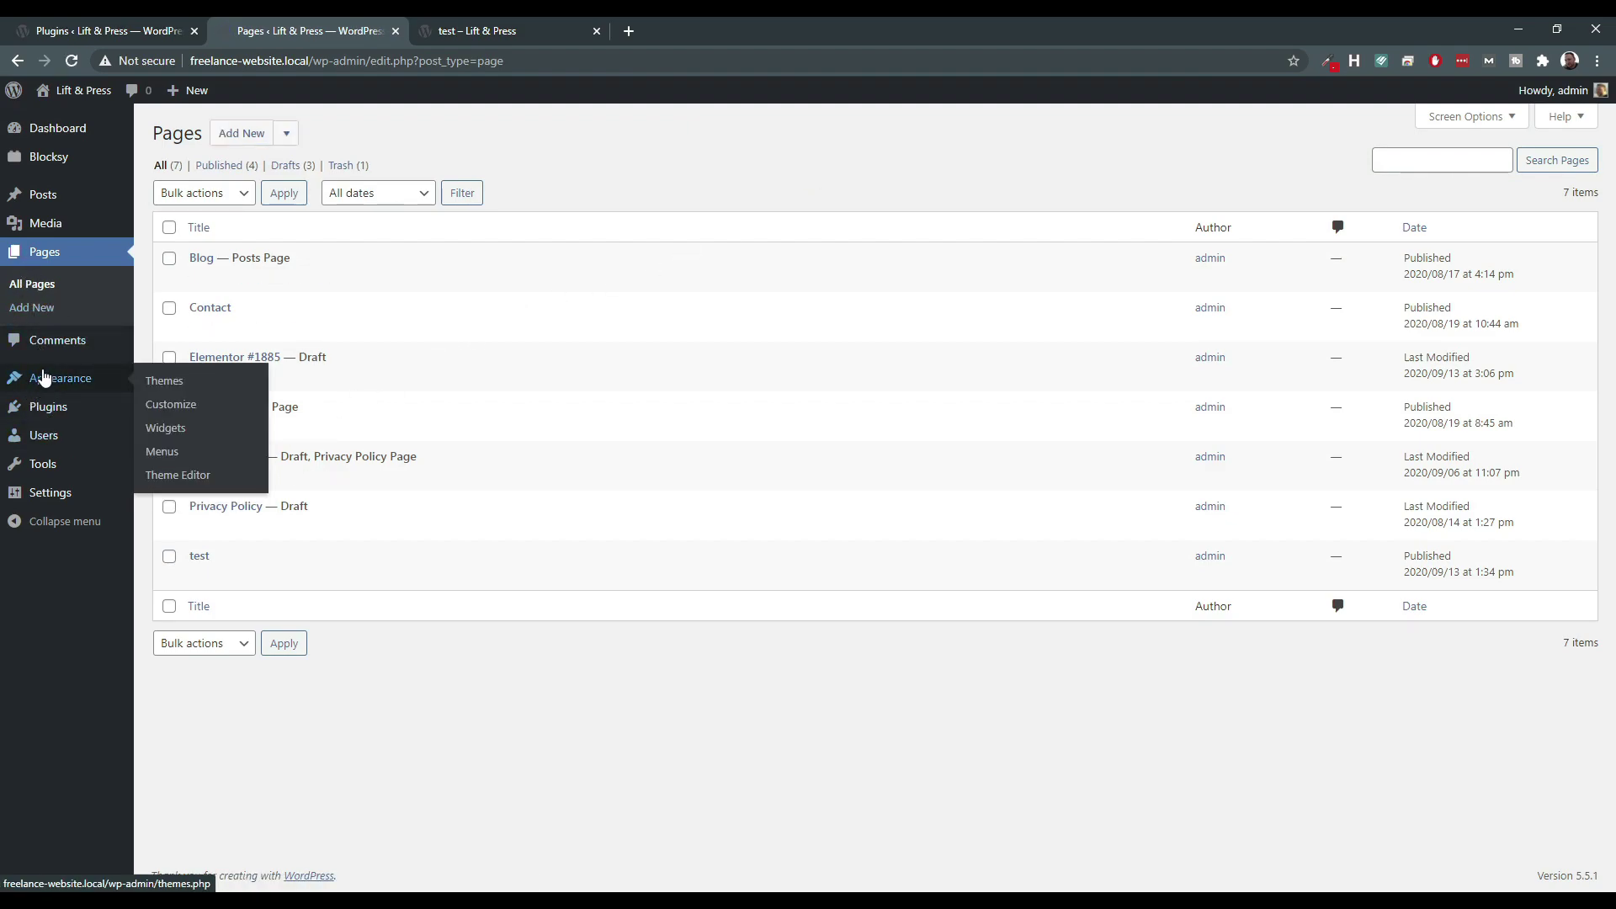
pyautogui.moveTo(48, 409)
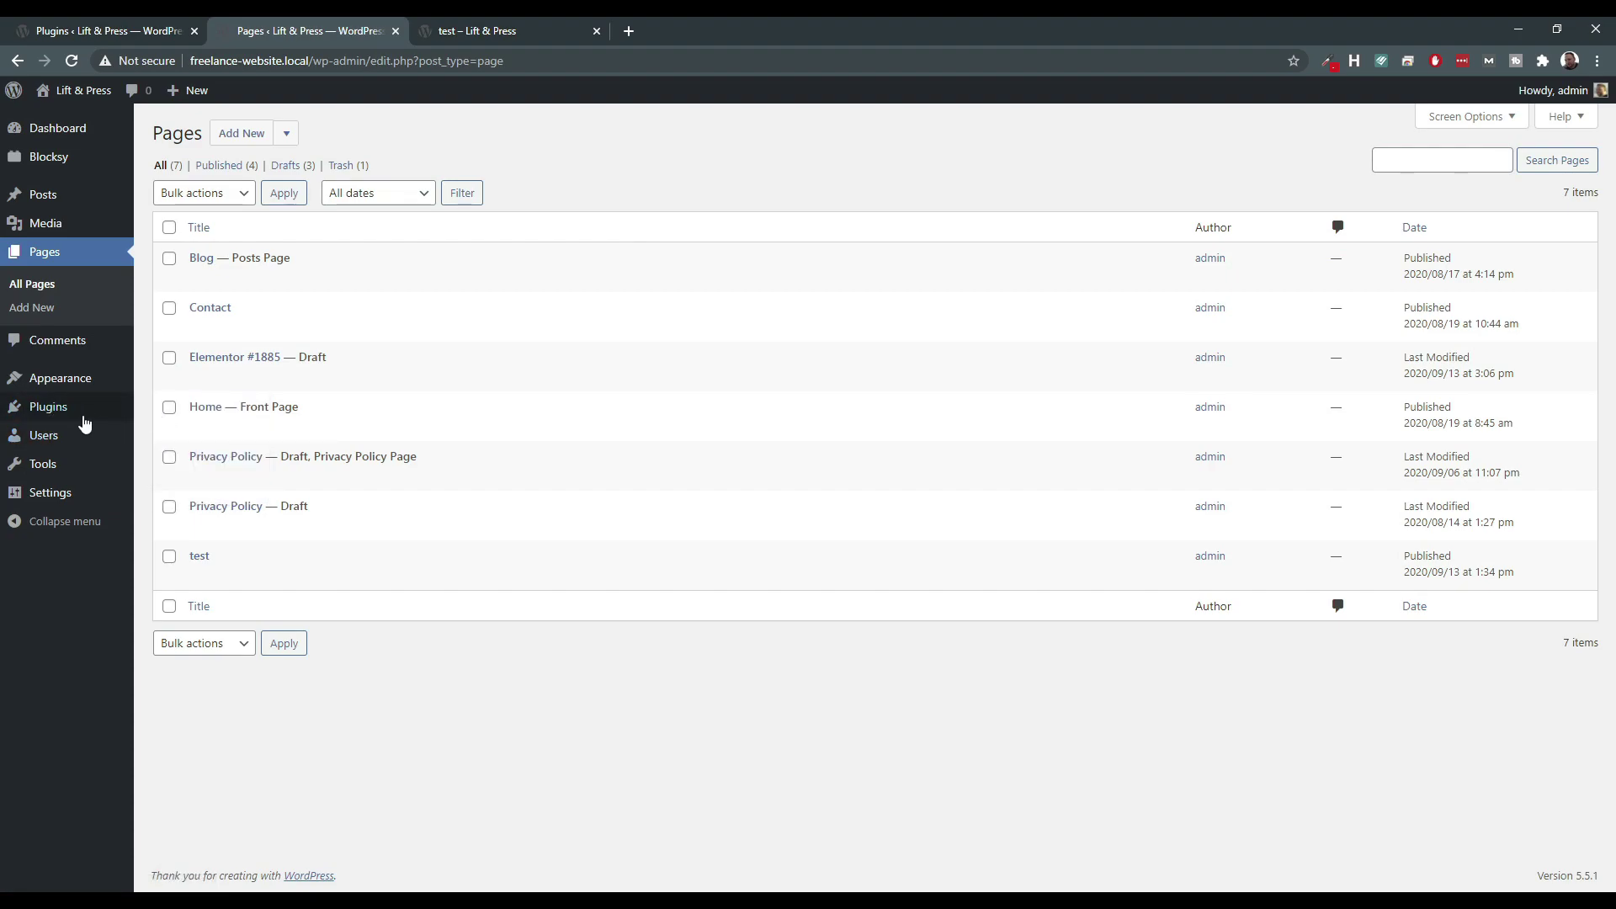
pyautogui.click(164, 411)
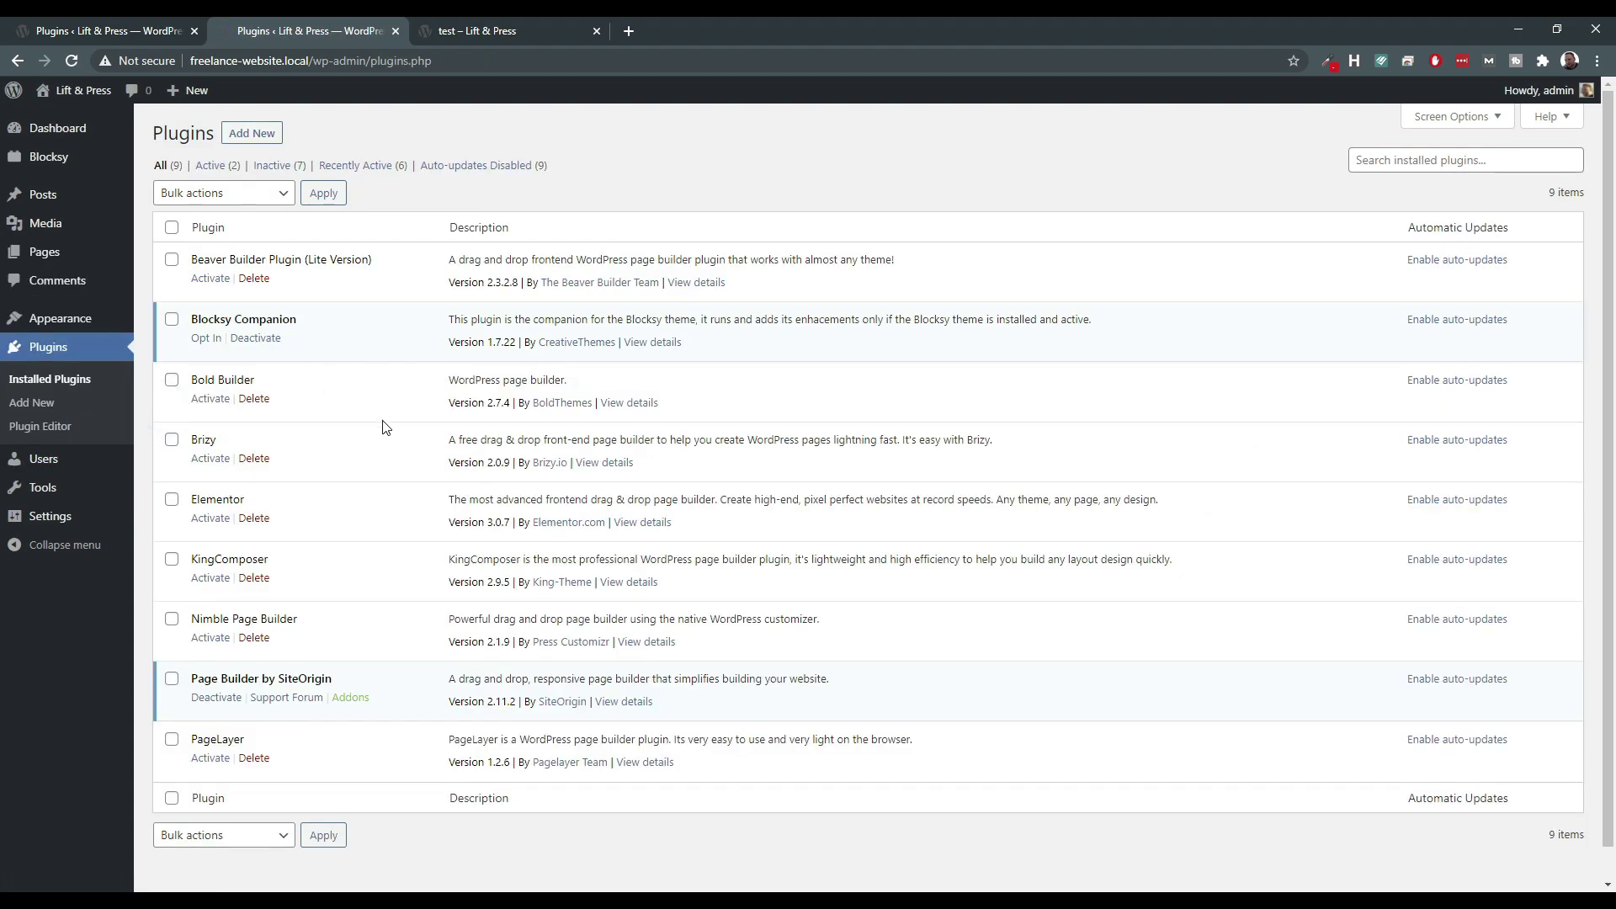
# Deactivate Page Builder by SiteOrigin and activate PageLayer, dismissing the plugin notices.
pyautogui.click(206, 698)
pyautogui.click(211, 809)
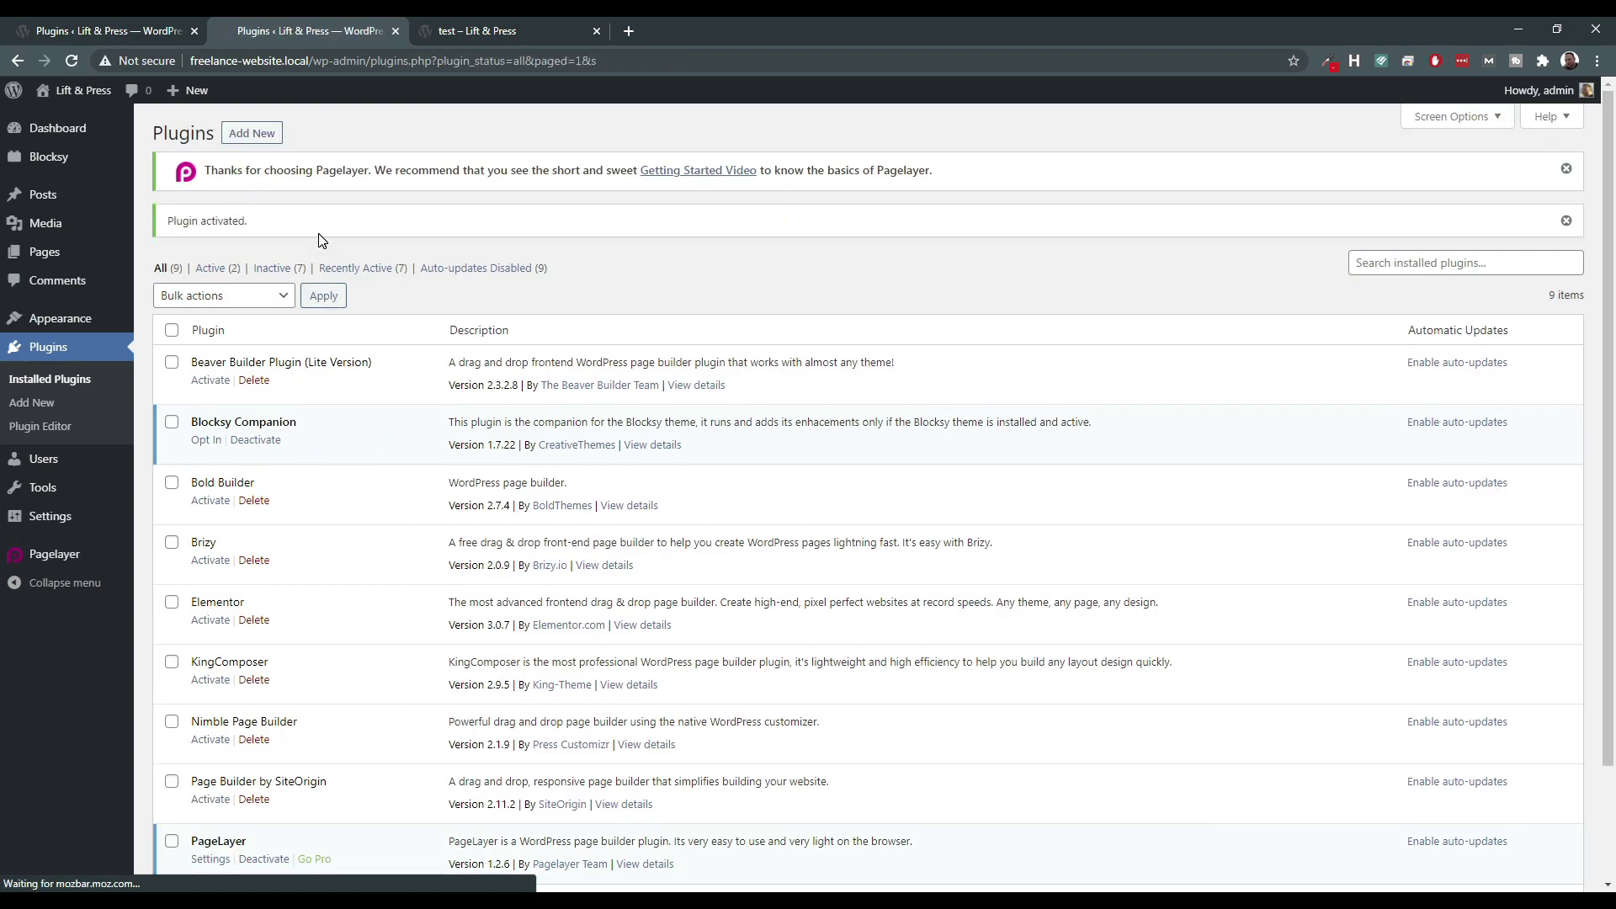
pyautogui.click(1565, 220)
pyautogui.click(1567, 168)
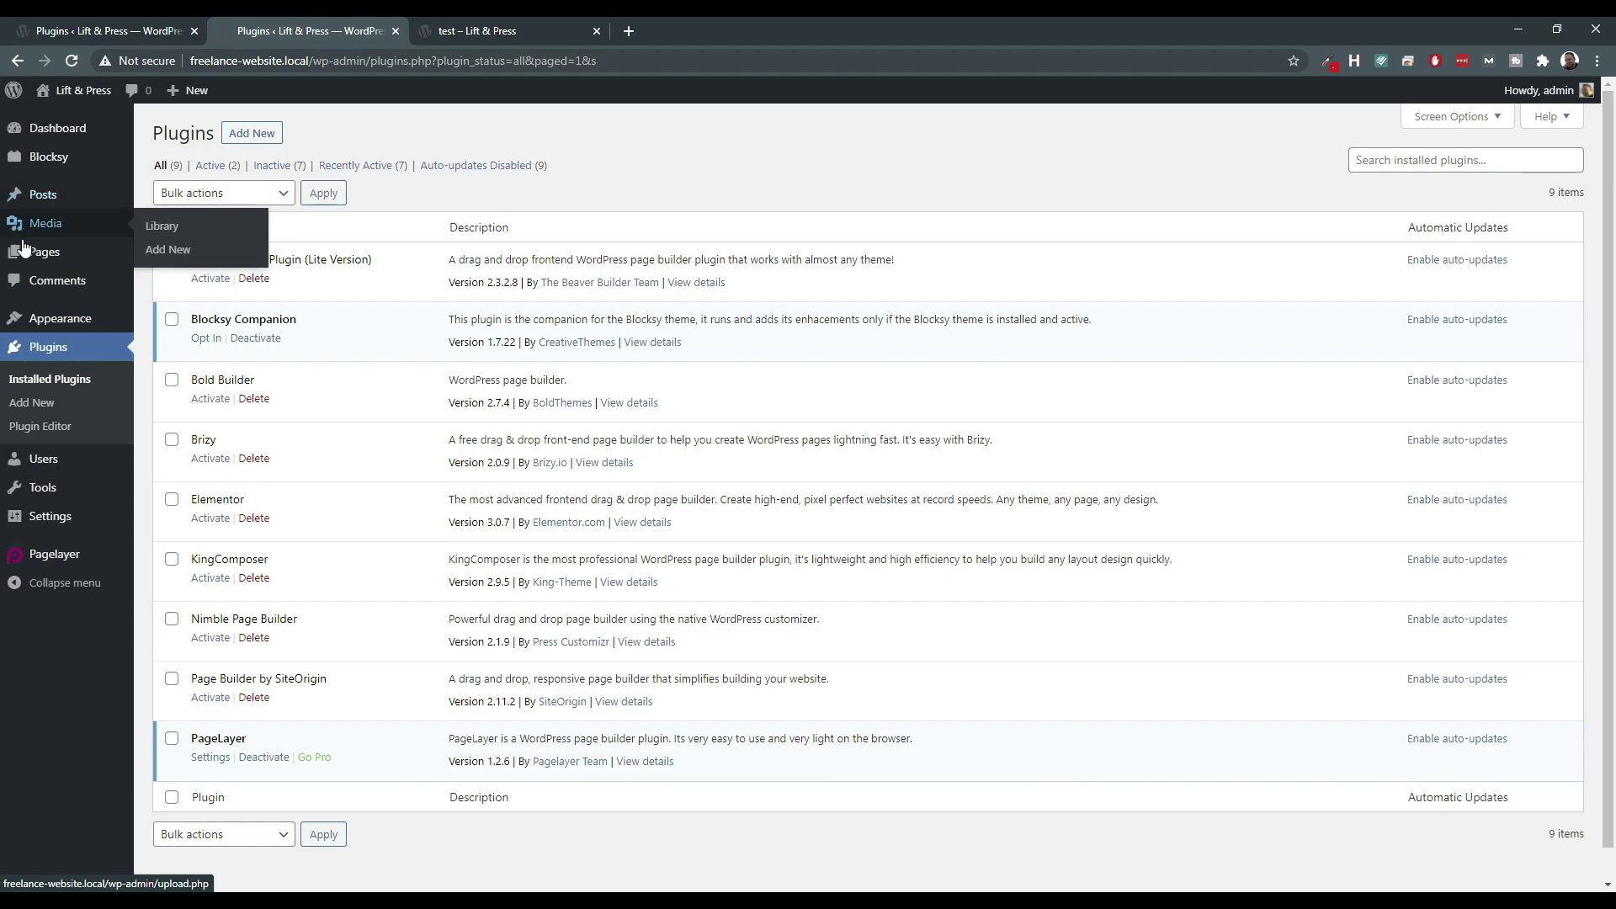
# Open the test page for editing in the Pagelayer live editor.
pyautogui.moveTo(68, 556)
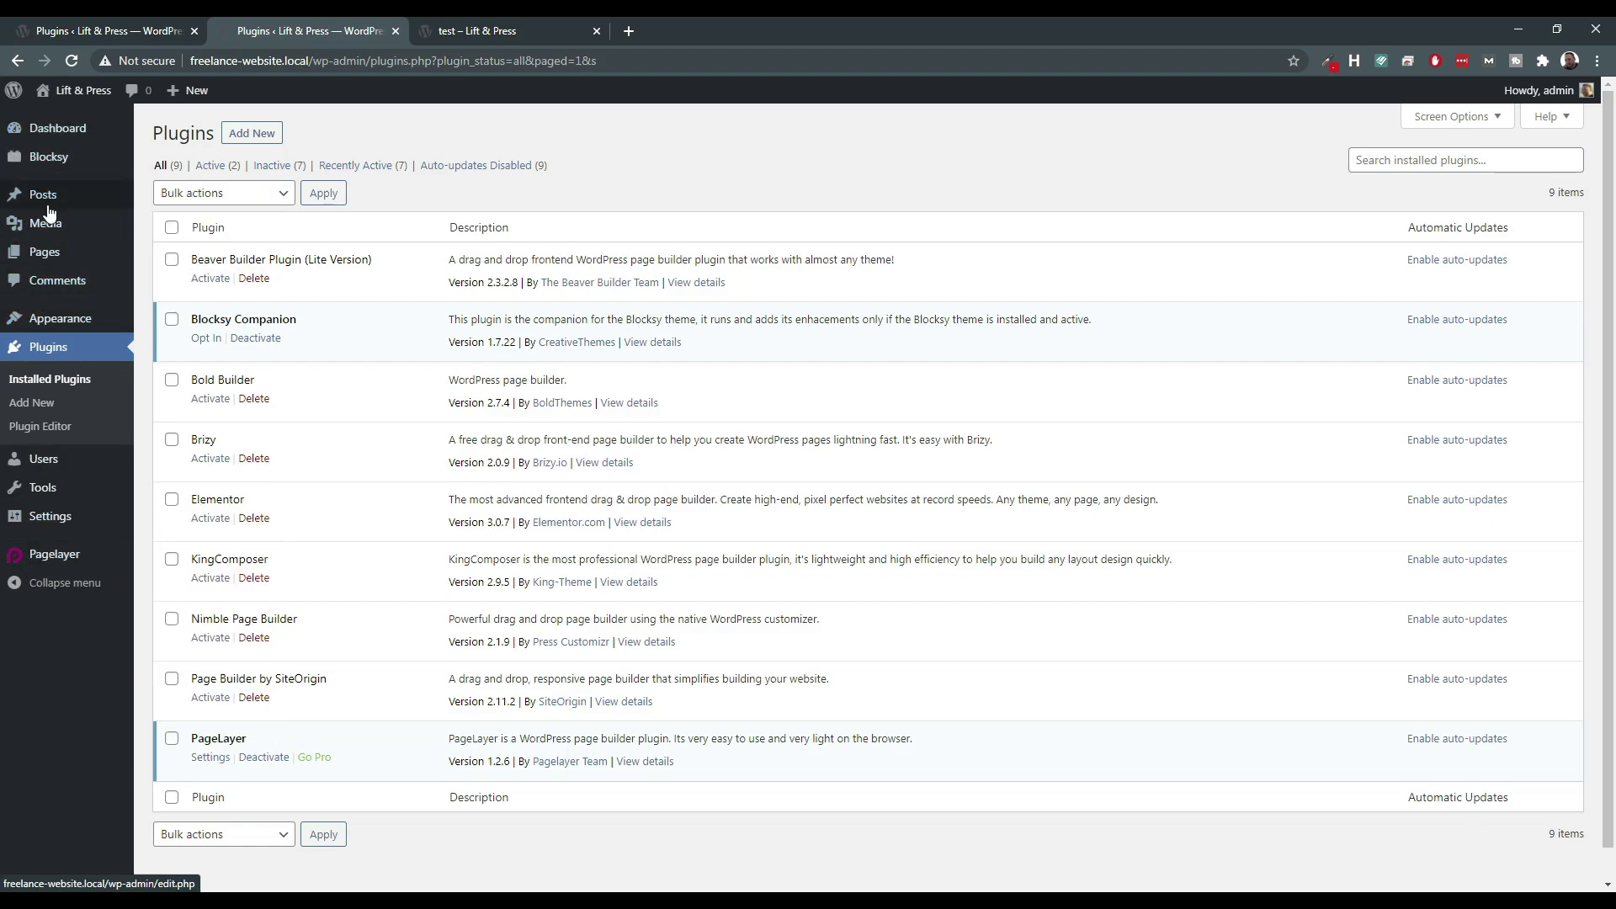
pyautogui.moveTo(42, 254)
pyautogui.click(168, 255)
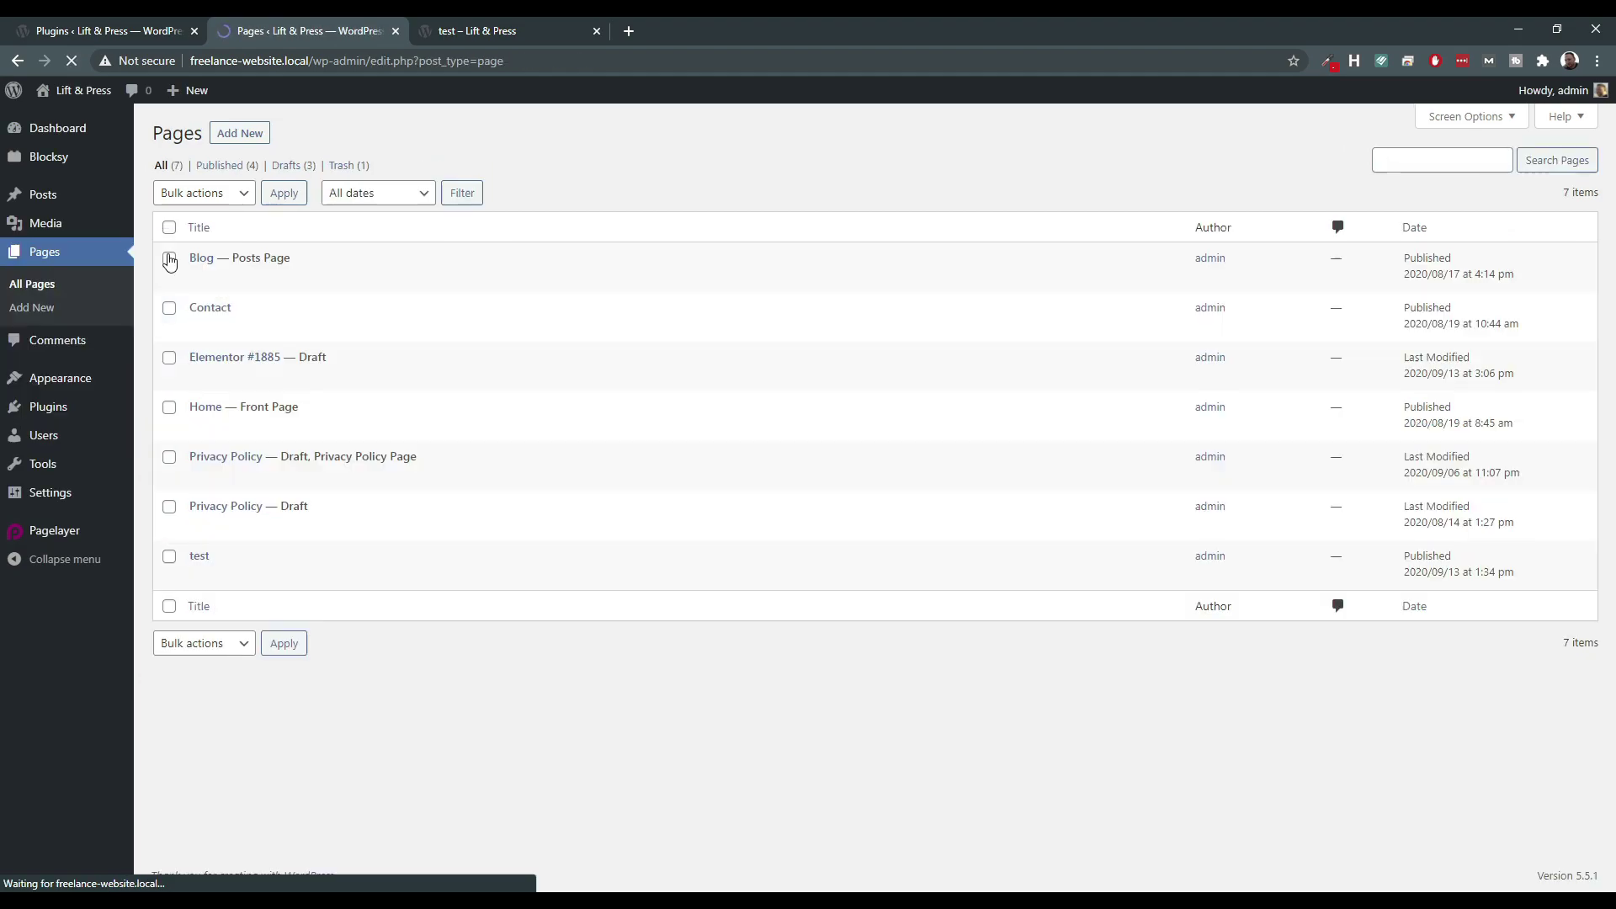
pyautogui.click(388, 576)
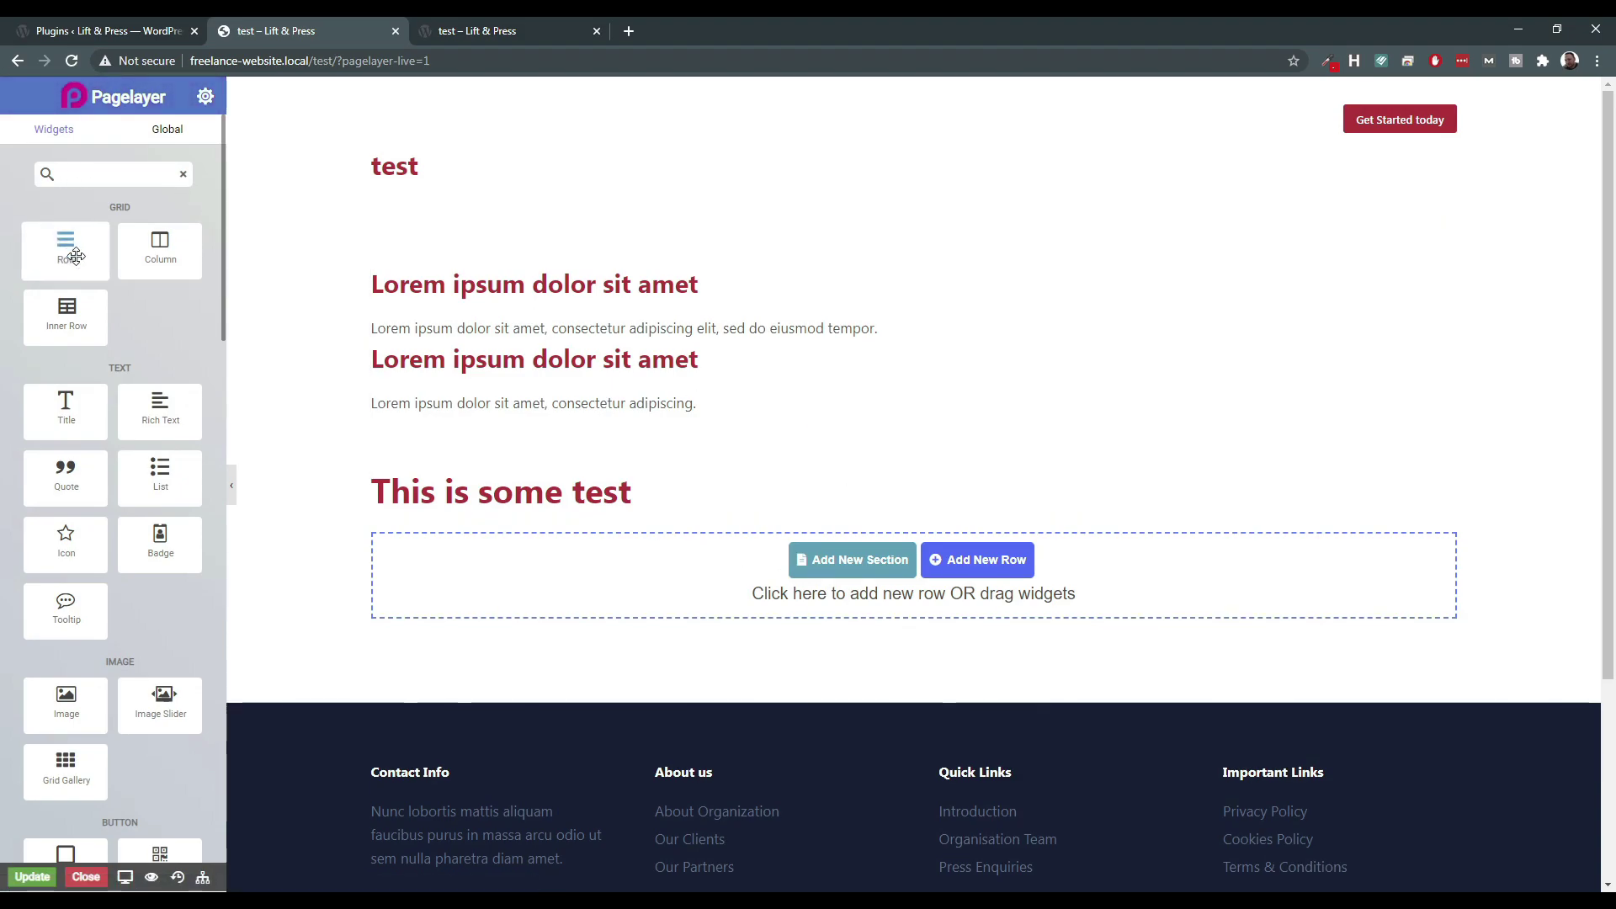
# Look through Pagelayer's available widgets and check its Global widgets section.
pyautogui.scroll(-20, 83, 269)
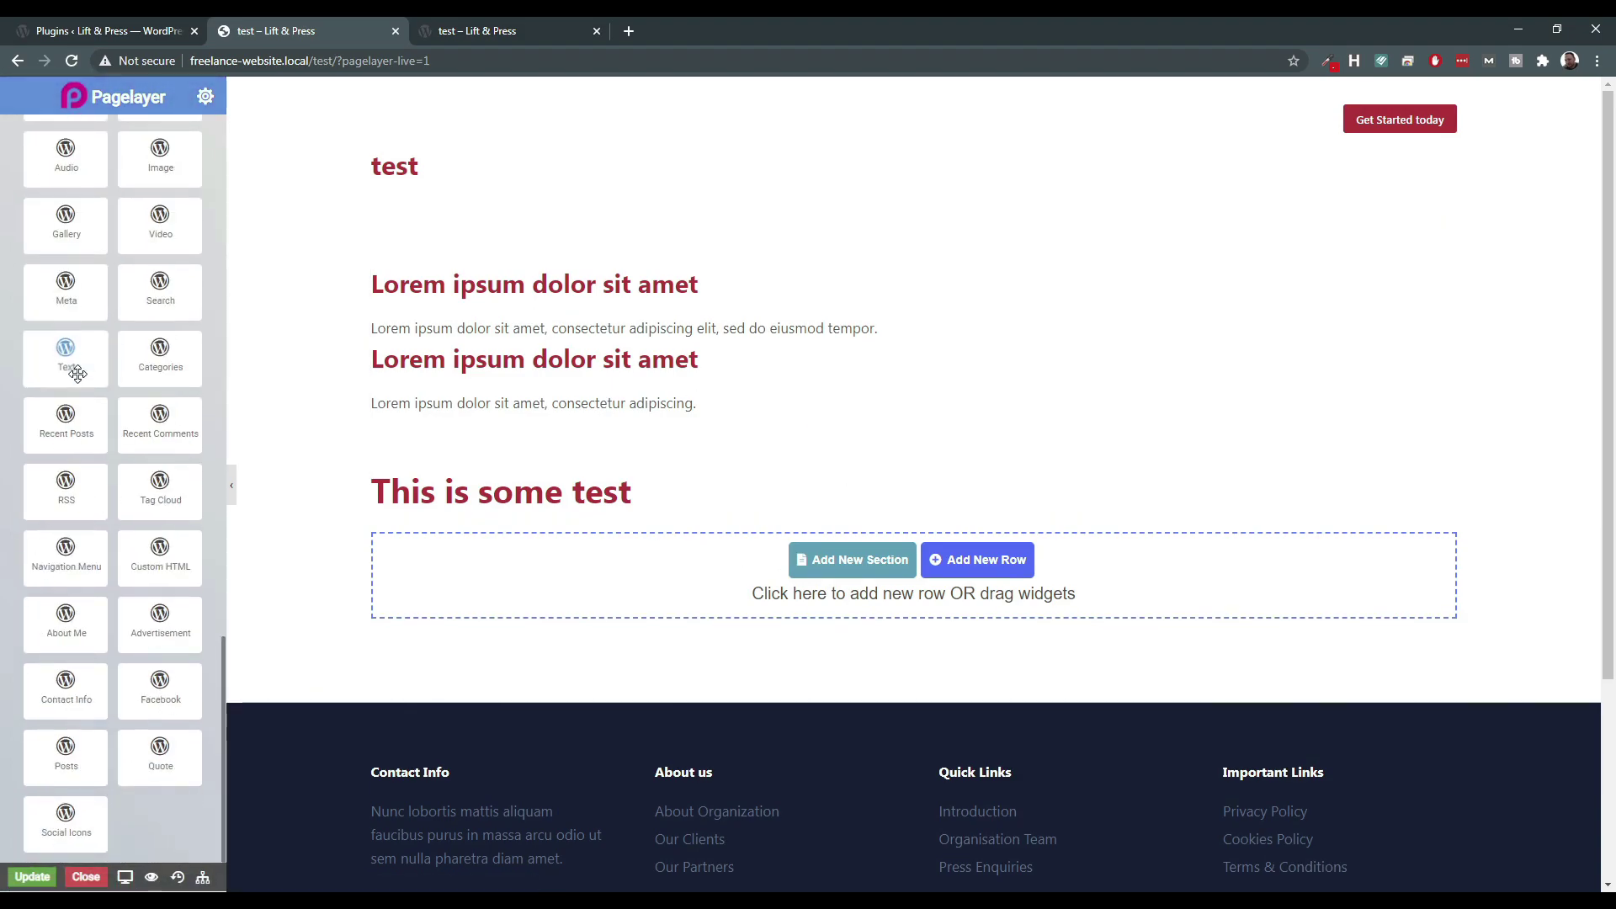
pyautogui.scroll(20, 82, 568)
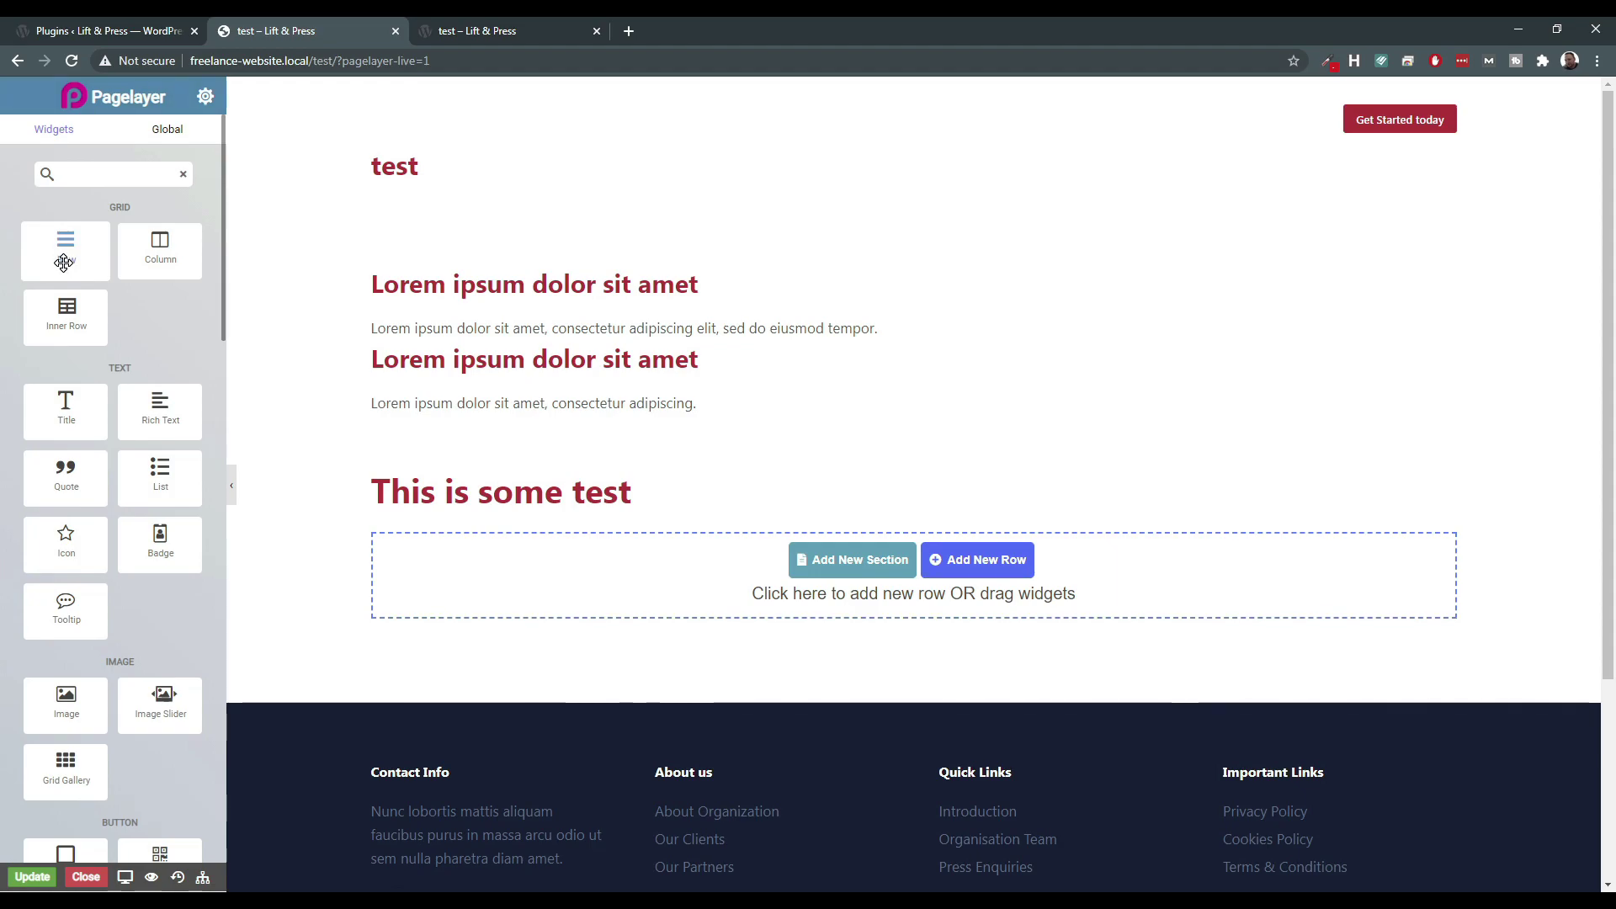
pyautogui.scroll(-2, 63, 262)
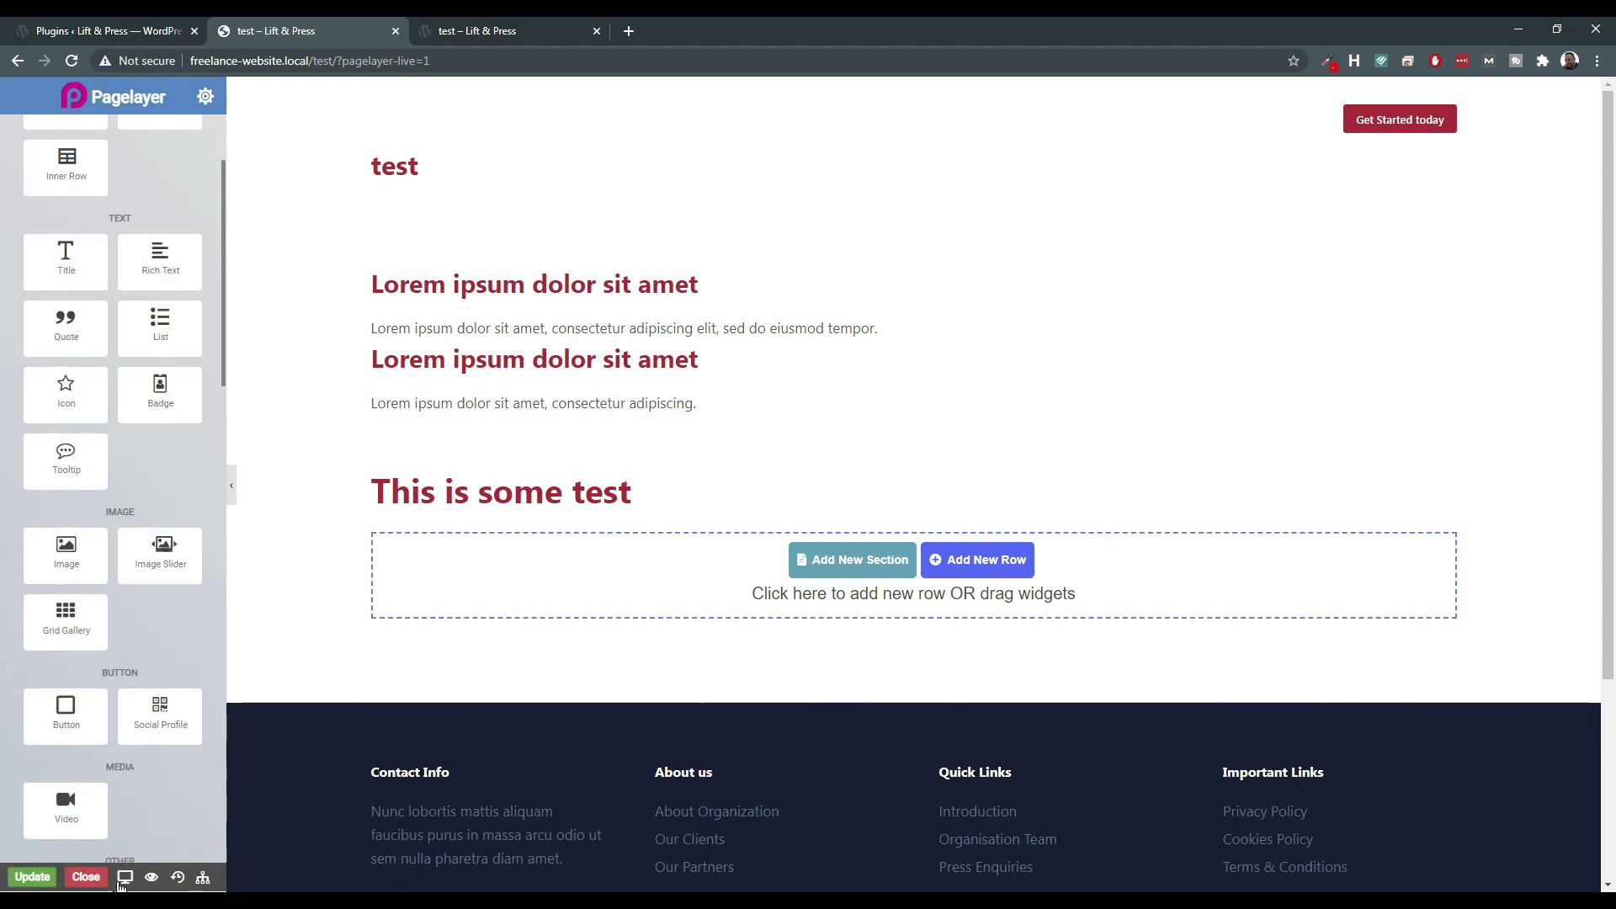
pyautogui.scroll(2, 97, 583)
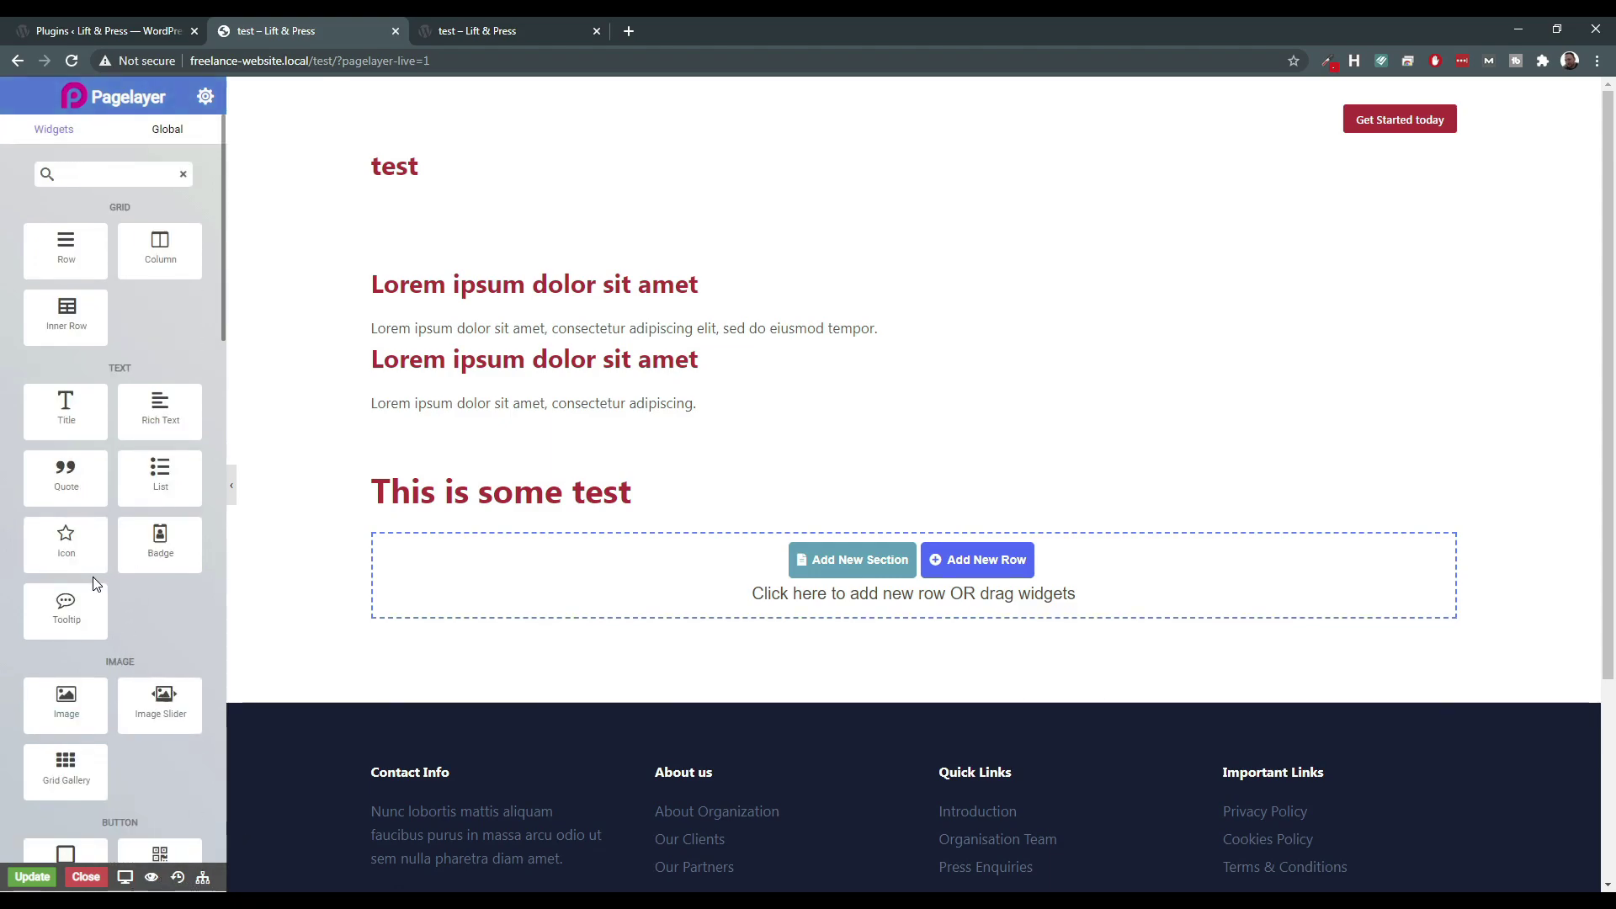
pyautogui.click(162, 129)
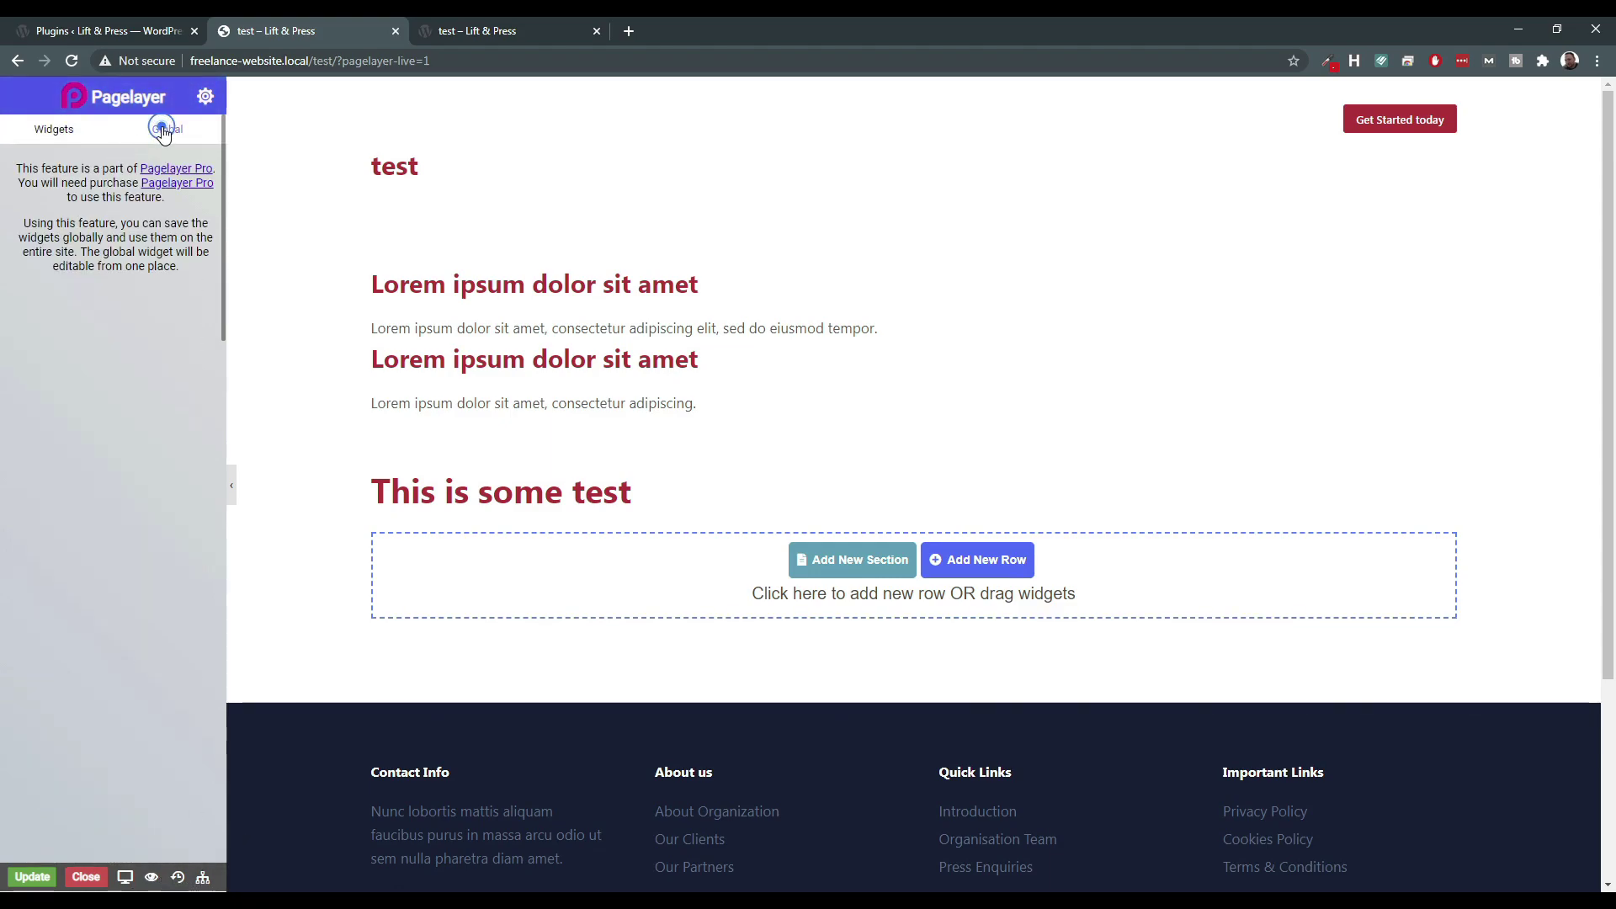
pyautogui.click(53, 129)
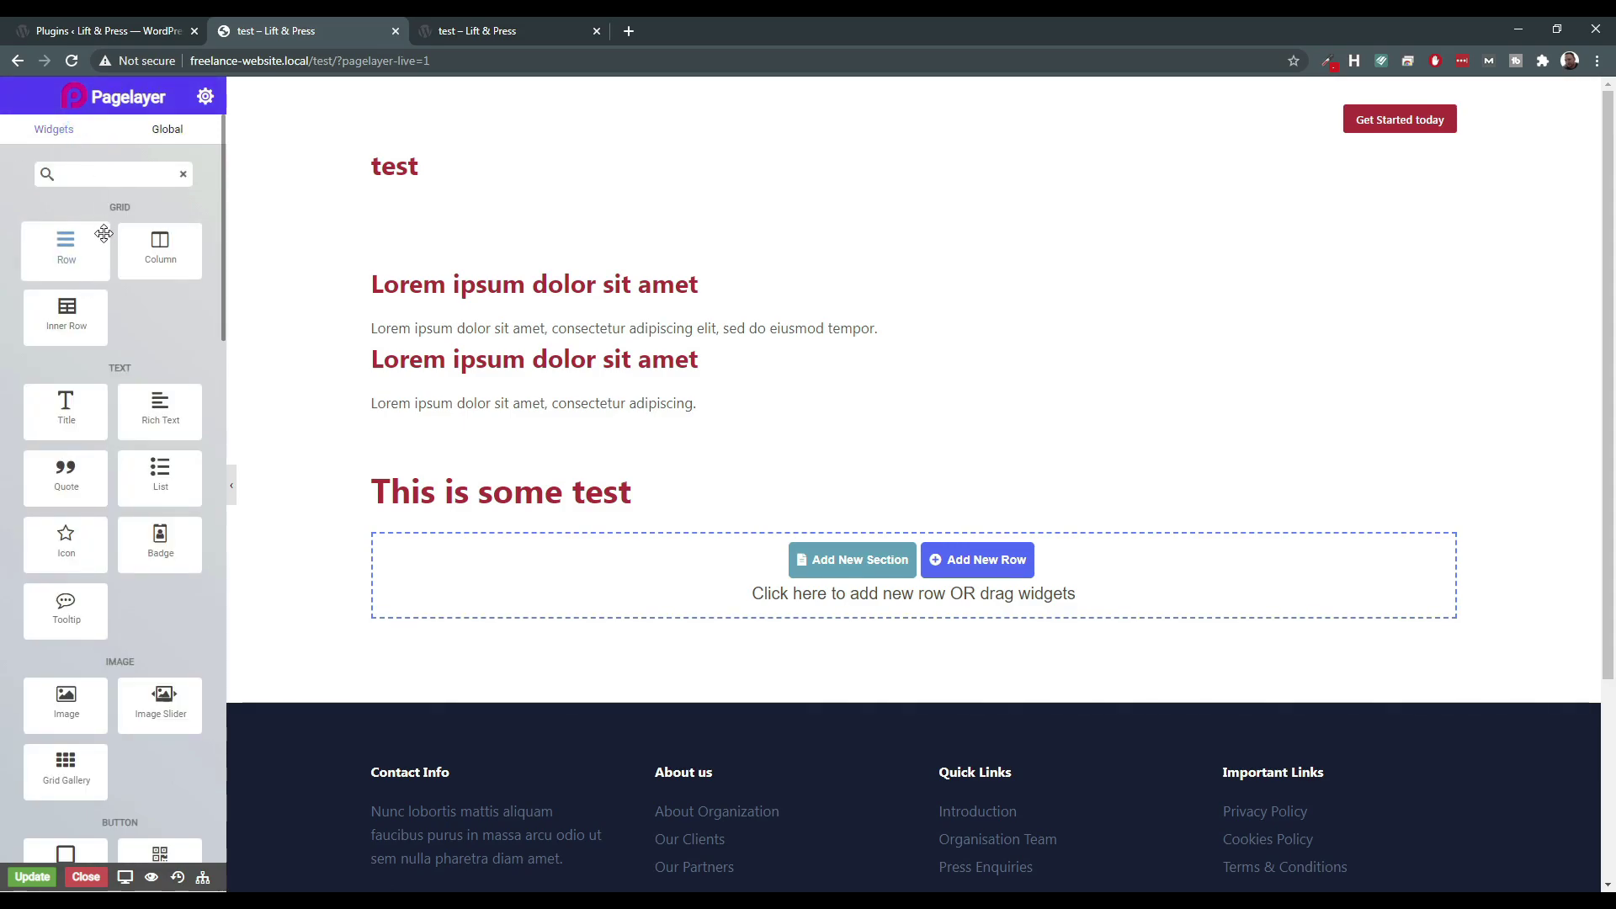
# Look through Pagelayer's full widget list, from the grid and text widgets down to the WordPress ones.
pyautogui.scroll(-2, 116, 335)
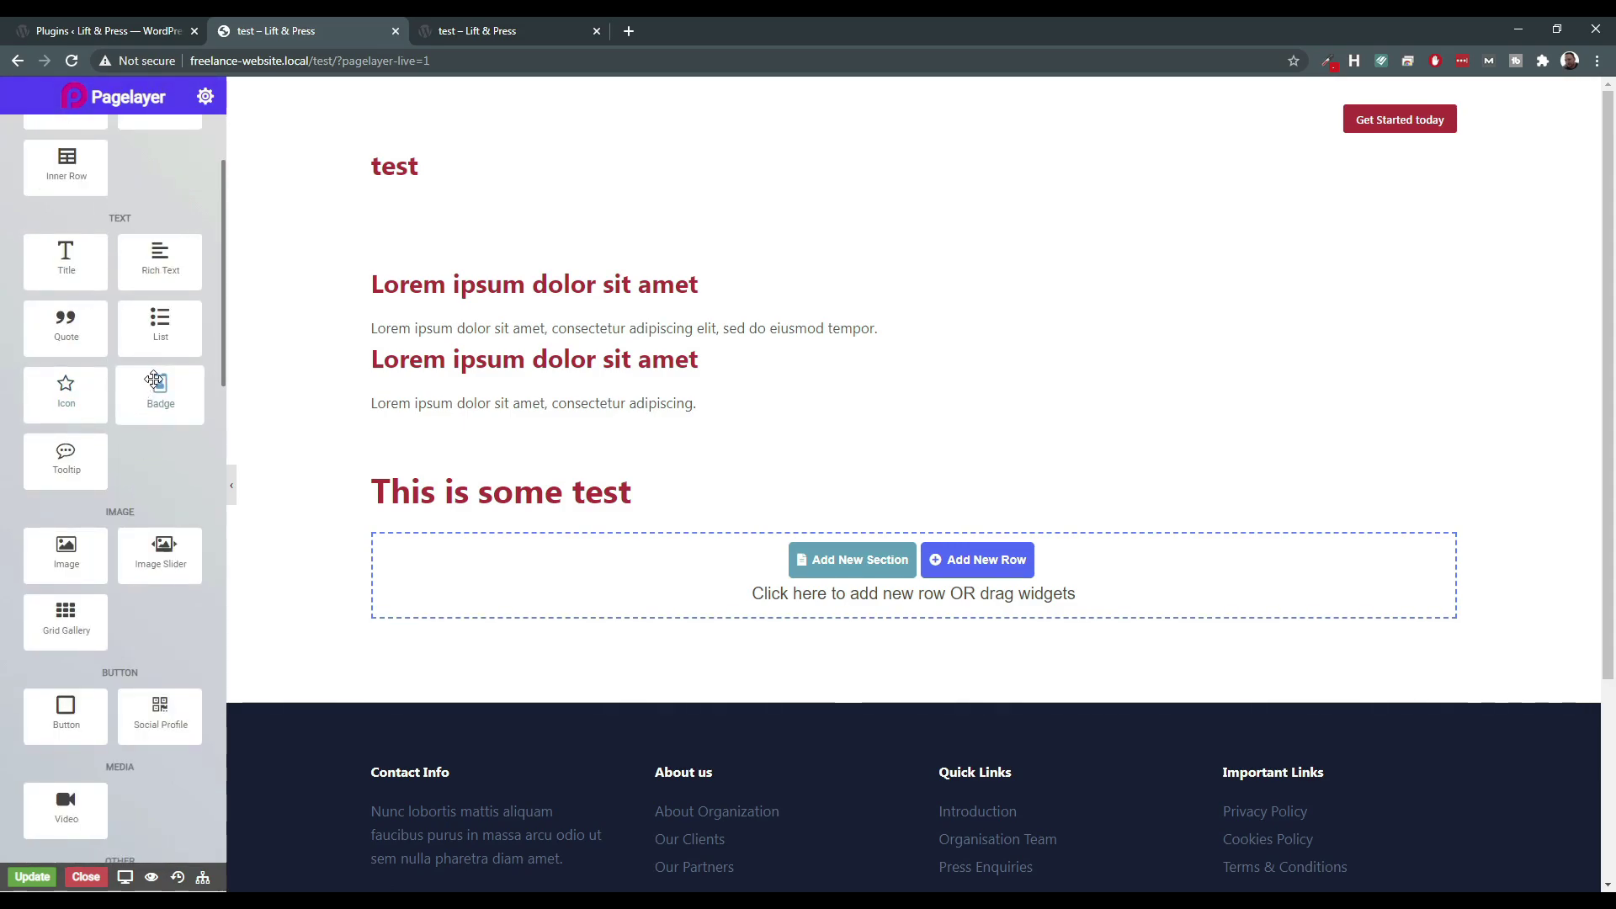
pyautogui.scroll(2, 136, 429)
pyautogui.scroll(-6, 126, 463)
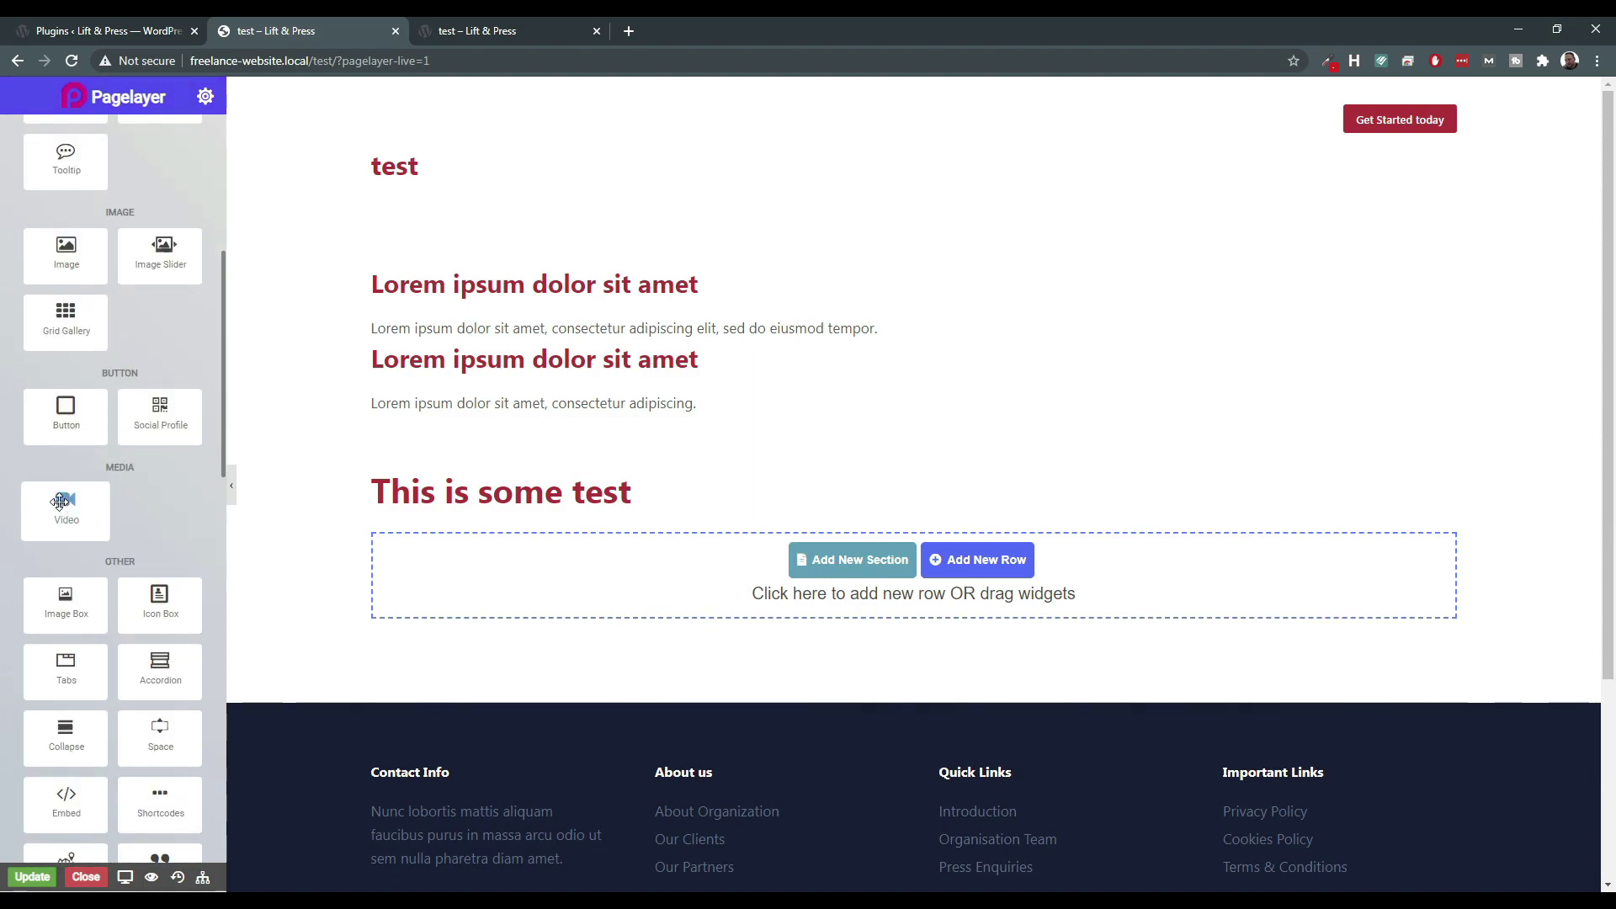
pyautogui.scroll(-10, 73, 566)
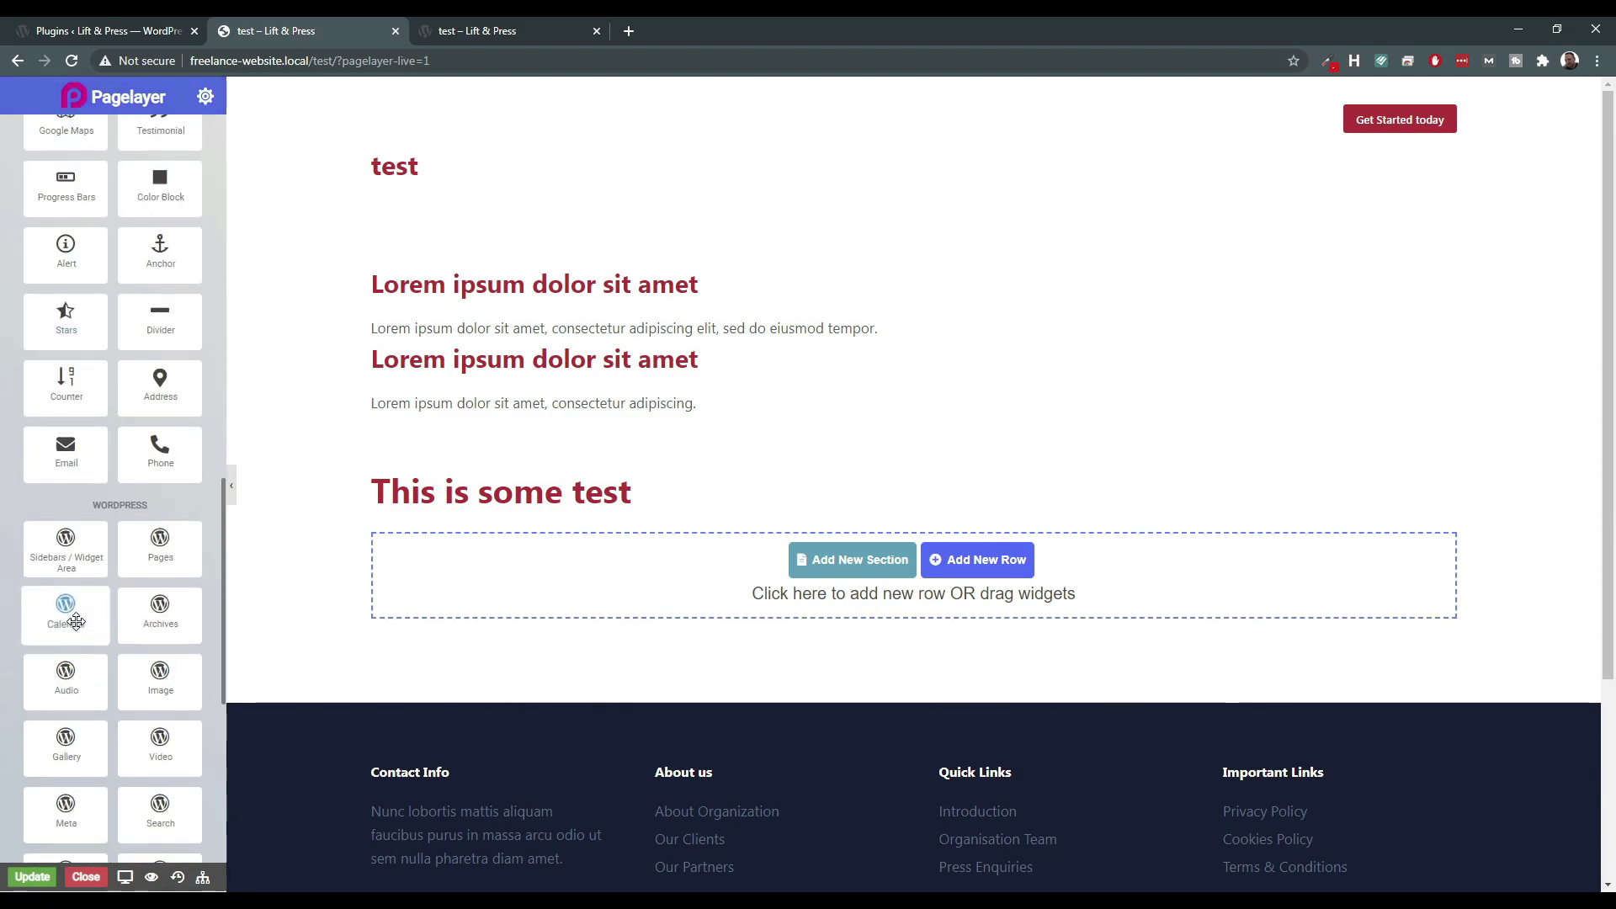
pyautogui.scroll(4, 164, 600)
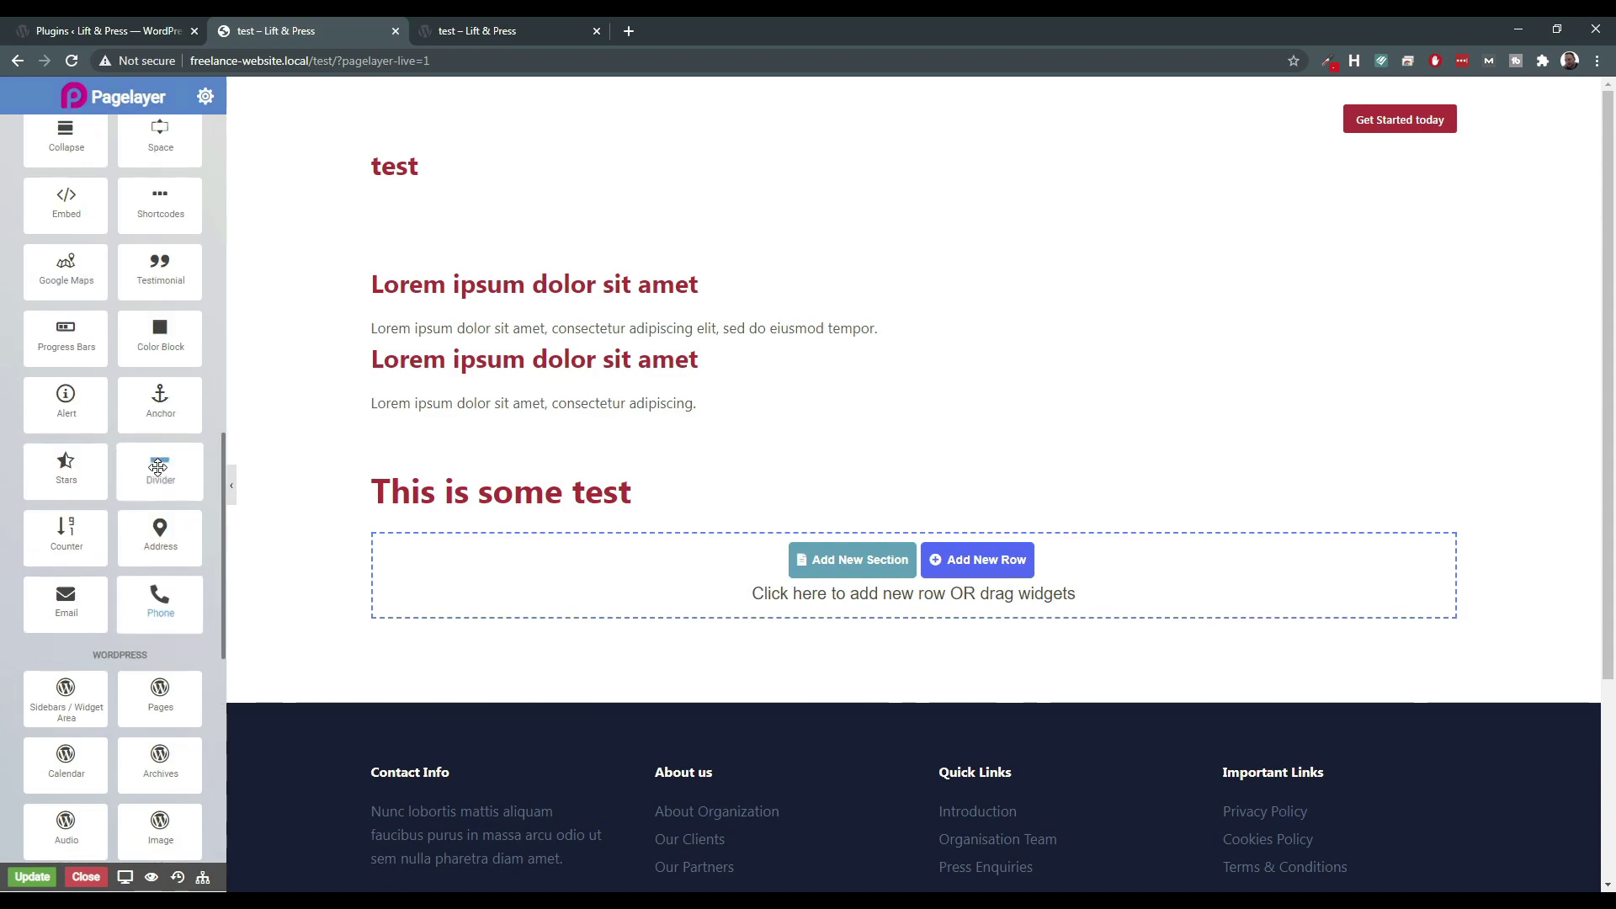
pyautogui.scroll(4, 102, 499)
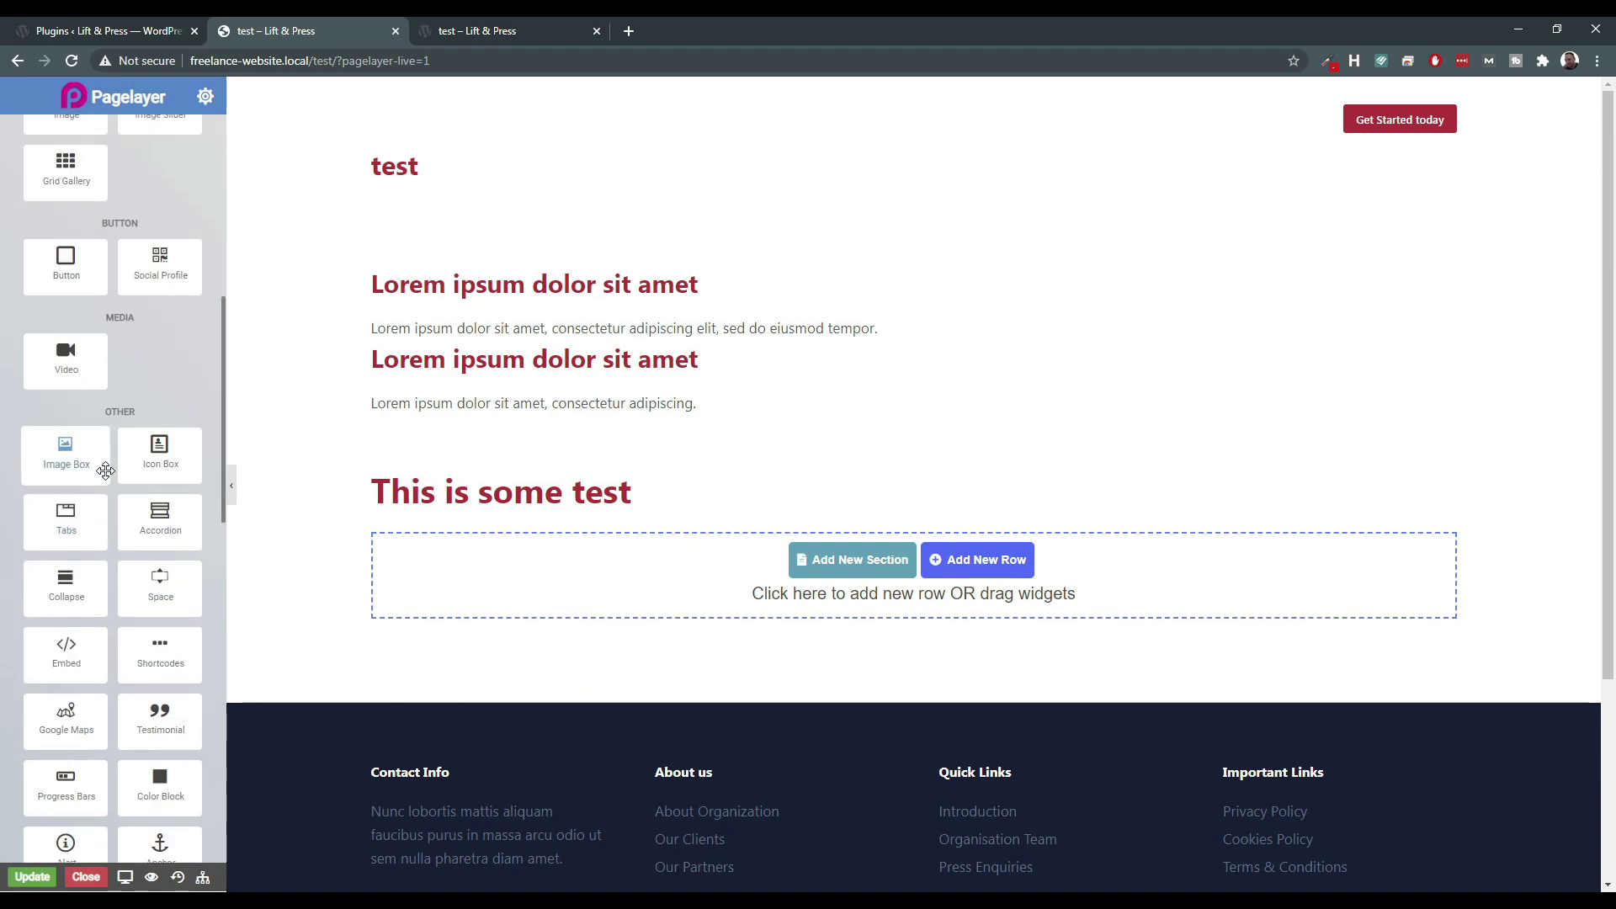
pyautogui.scroll(6, 97, 437)
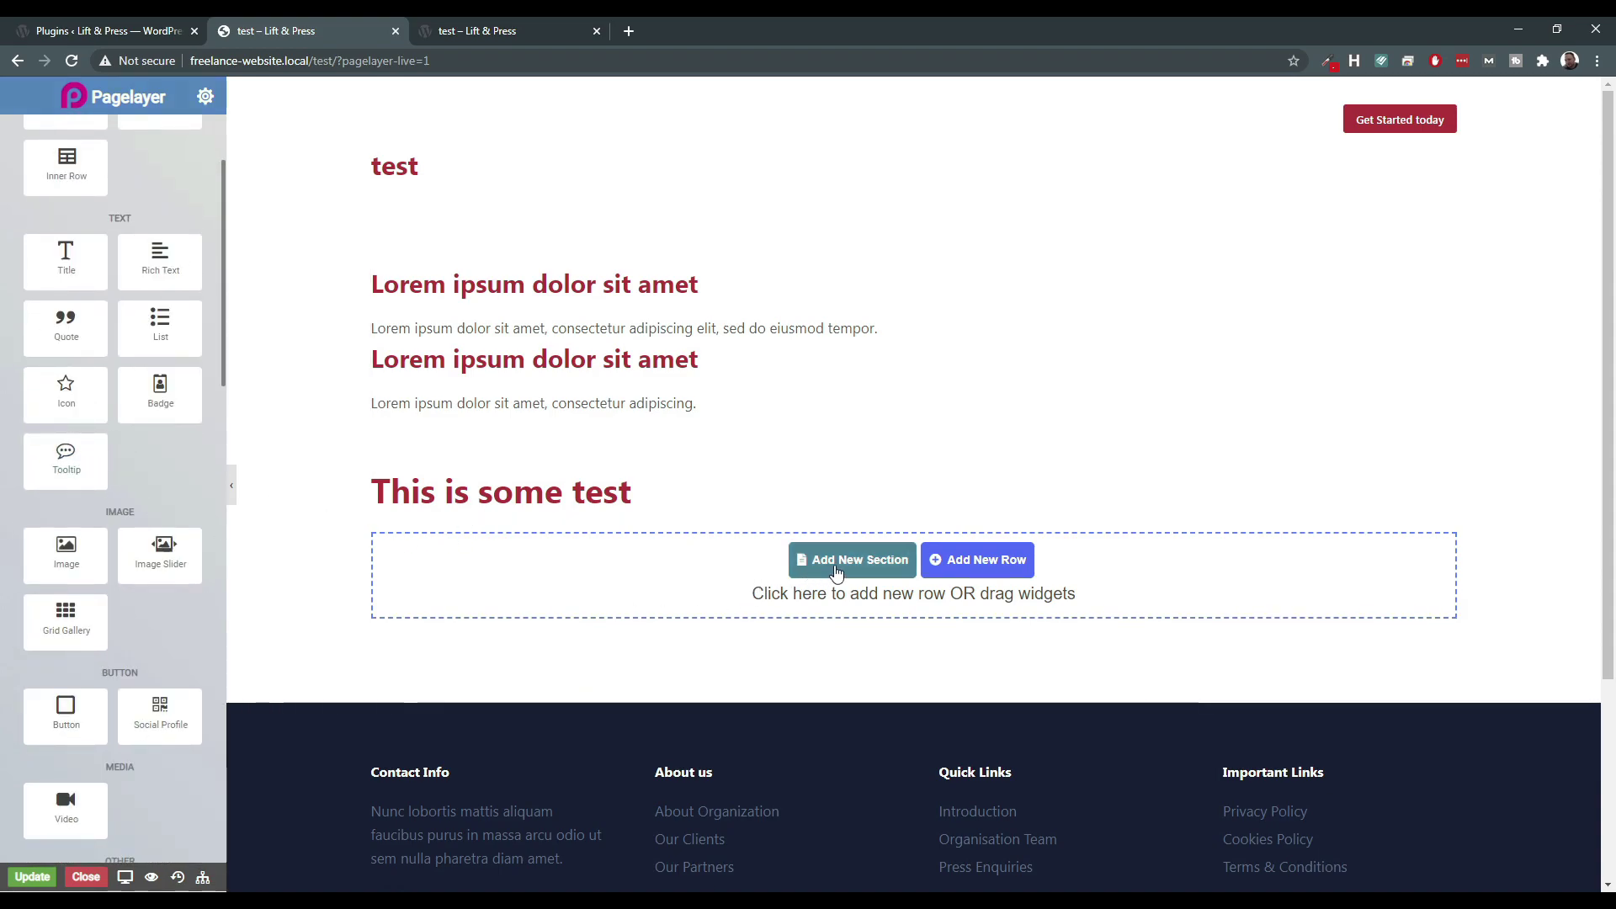
# Browse the prebuilt section library and insert the free "Our Process" section below the existing page text.
pyautogui.click(879, 570)
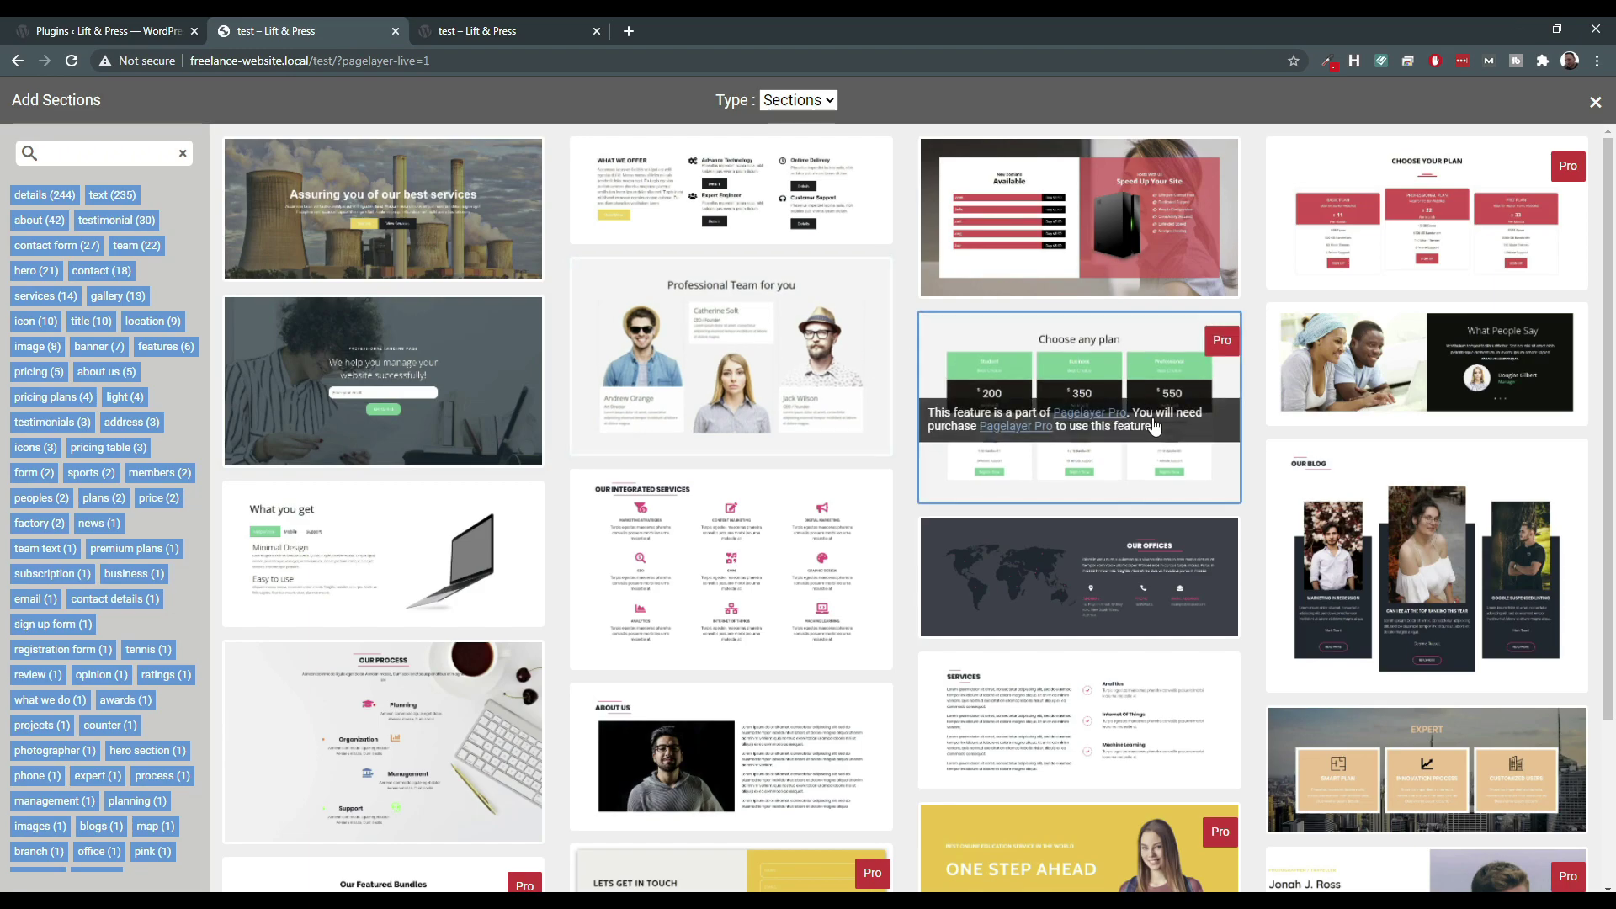
pyautogui.scroll(-3, 711, 412)
pyautogui.scroll(-4, 711, 413)
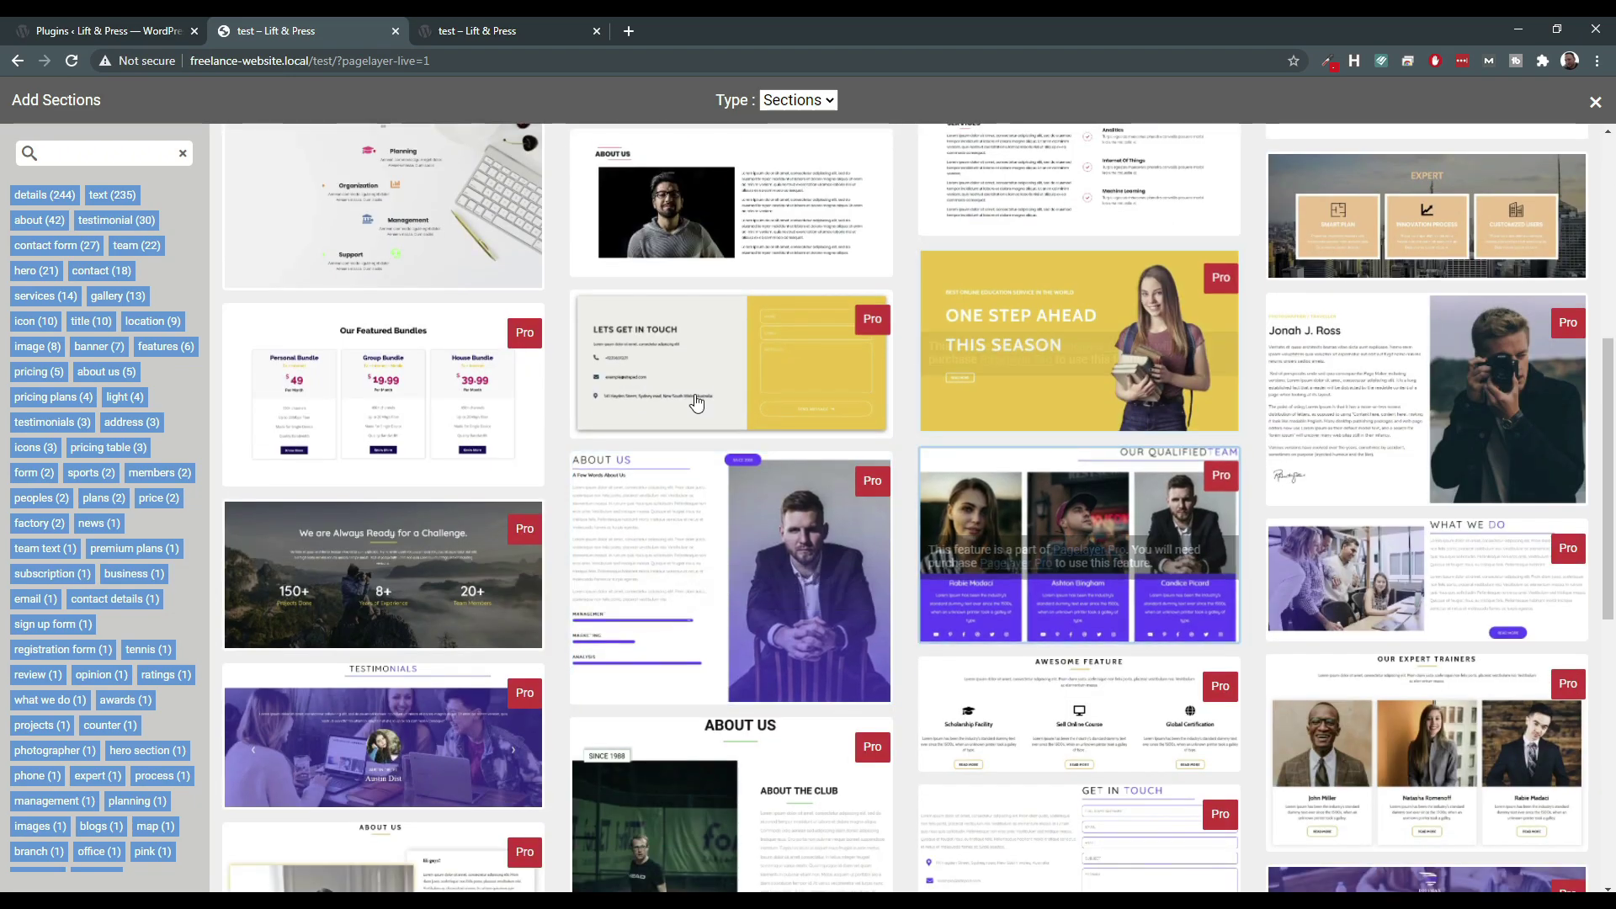
pyautogui.scroll(6, 492, 539)
pyautogui.click(390, 585)
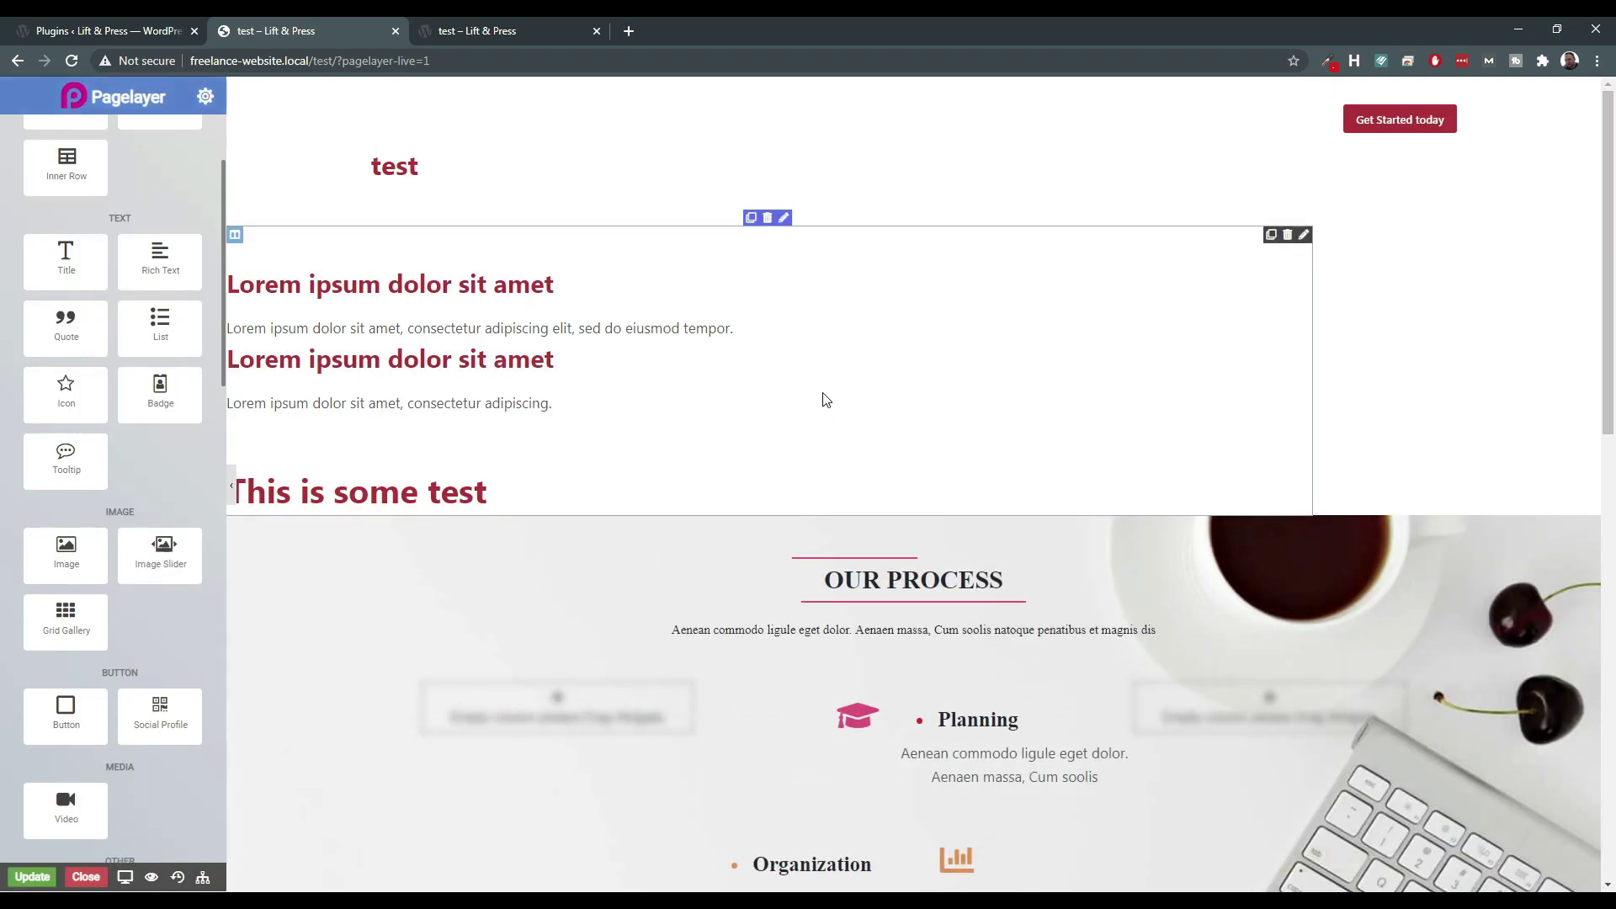
# Examine the icon box settings of the Planning, Organization, Management and Support items in the Our Process section.
pyautogui.scroll(-2, 823, 400)
pyautogui.click(1037, 581)
pyautogui.click(858, 552)
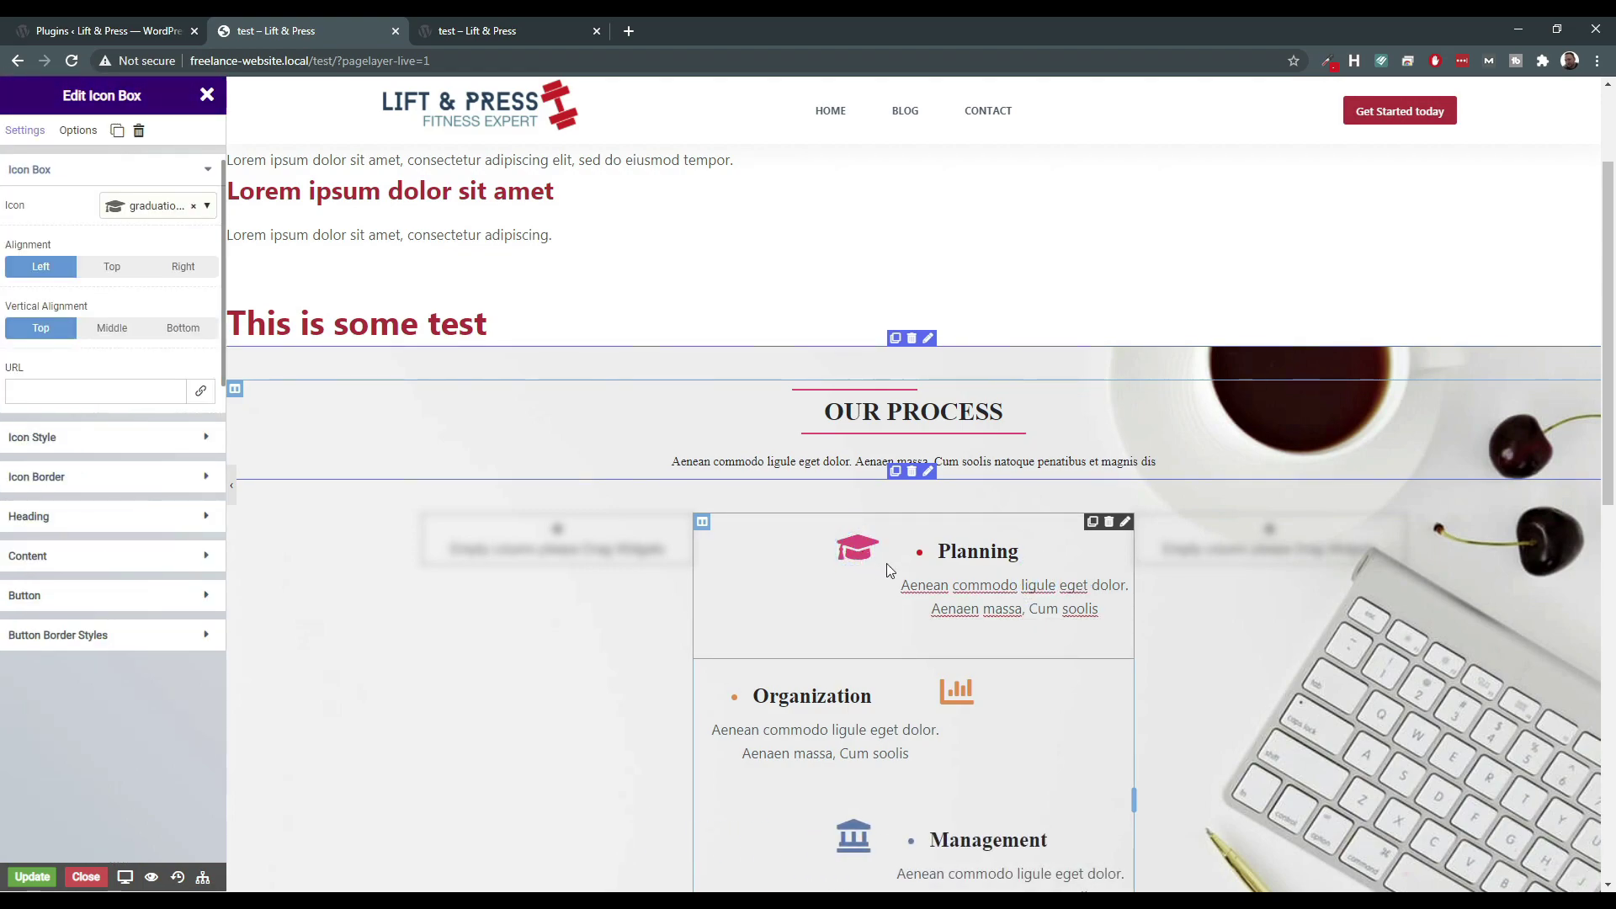
pyautogui.scroll(-4, 934, 552)
pyautogui.click(930, 363)
pyautogui.click(974, 551)
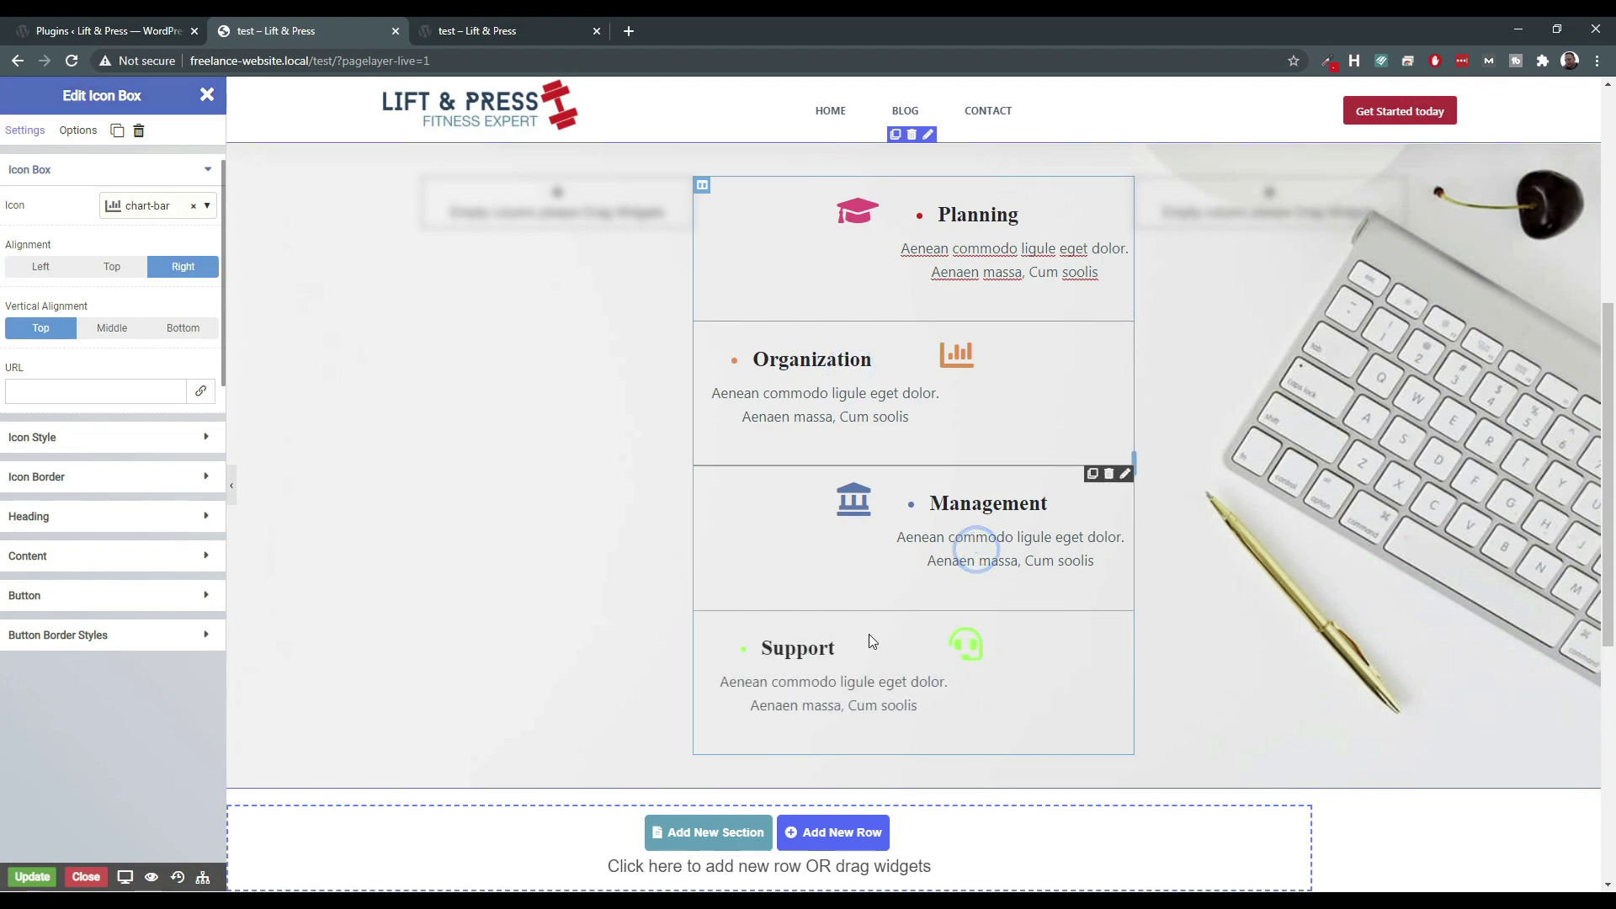
pyautogui.click(758, 703)
pyautogui.click(801, 652)
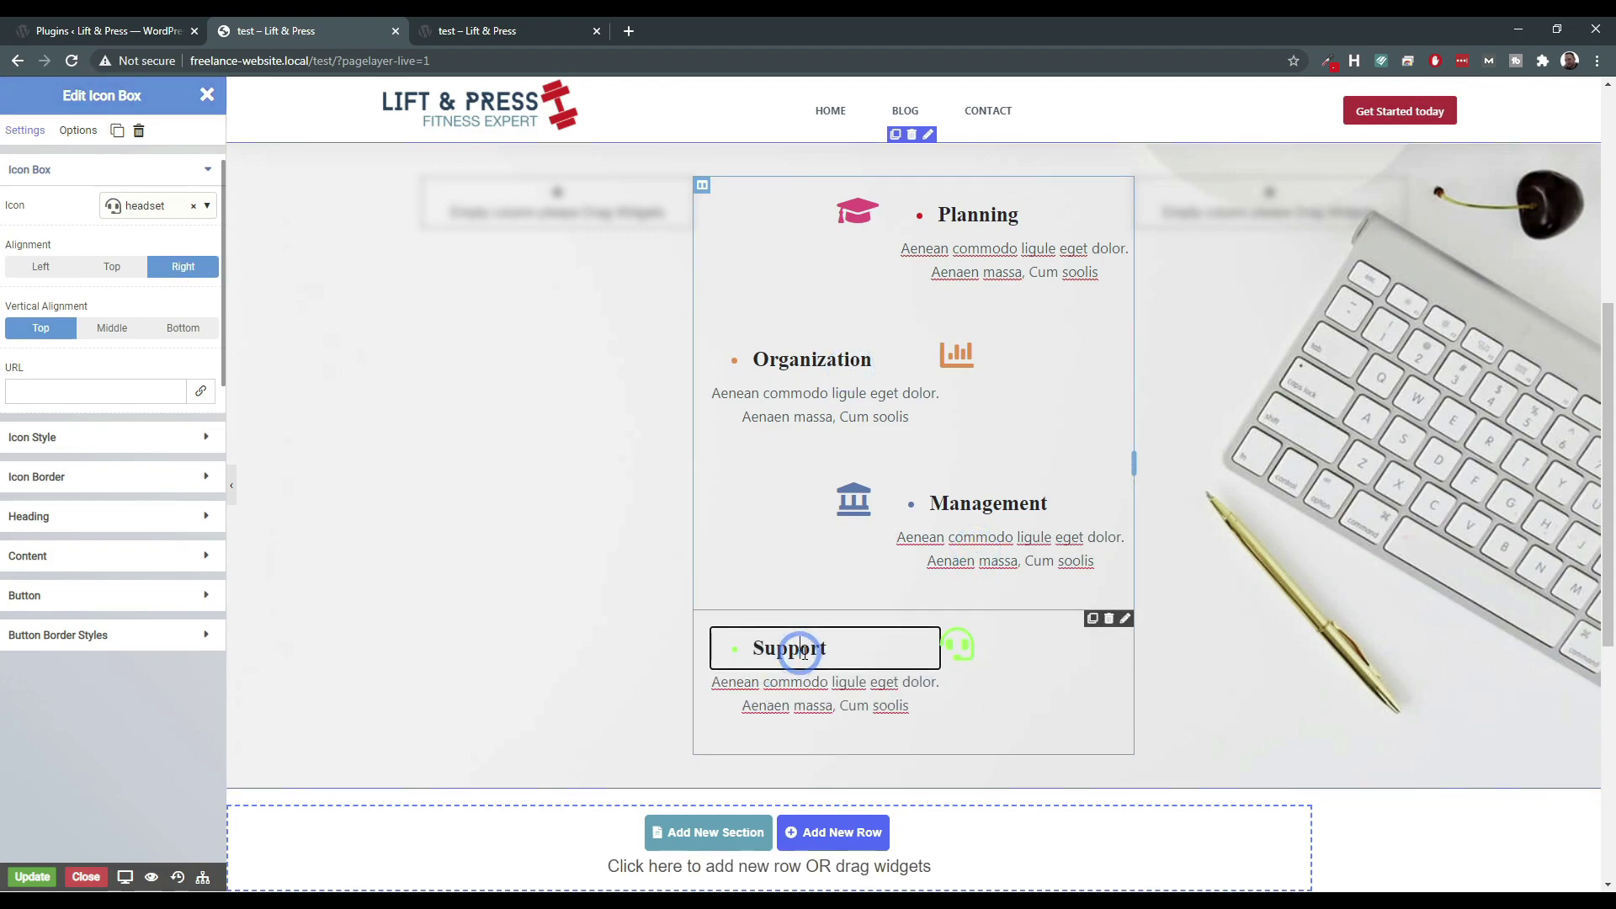
# Change the Organization icon box's icon to the solid air-freshener icon.
pyautogui.scroll(-3, 888, 696)
pyautogui.scroll(5, 884, 665)
pyautogui.click(795, 528)
pyautogui.click(957, 525)
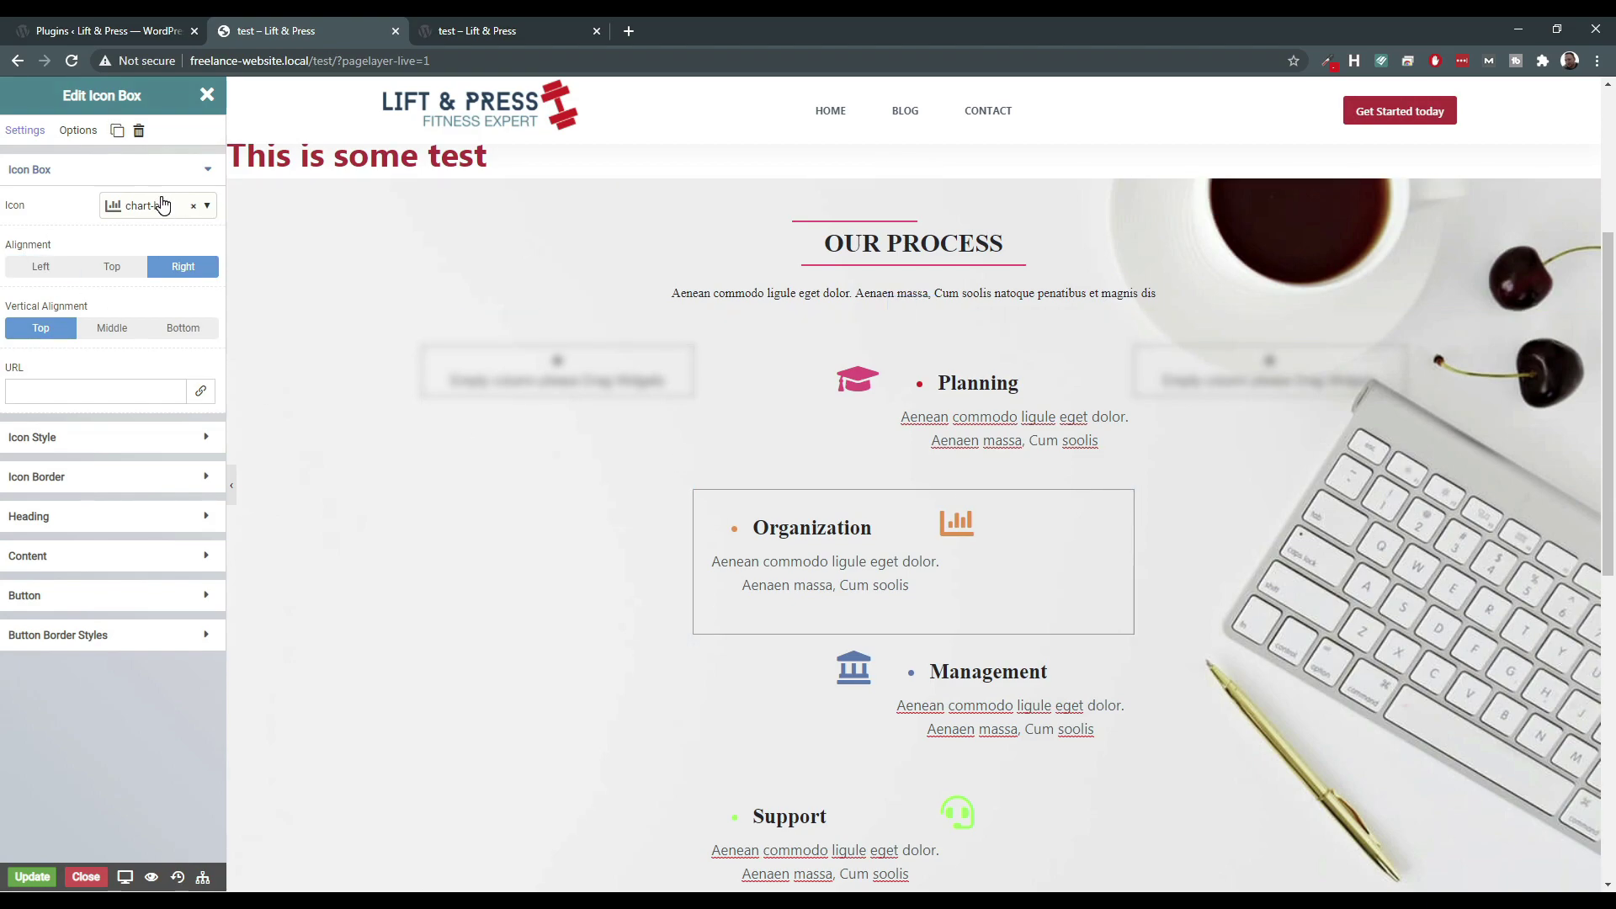
pyautogui.click(163, 206)
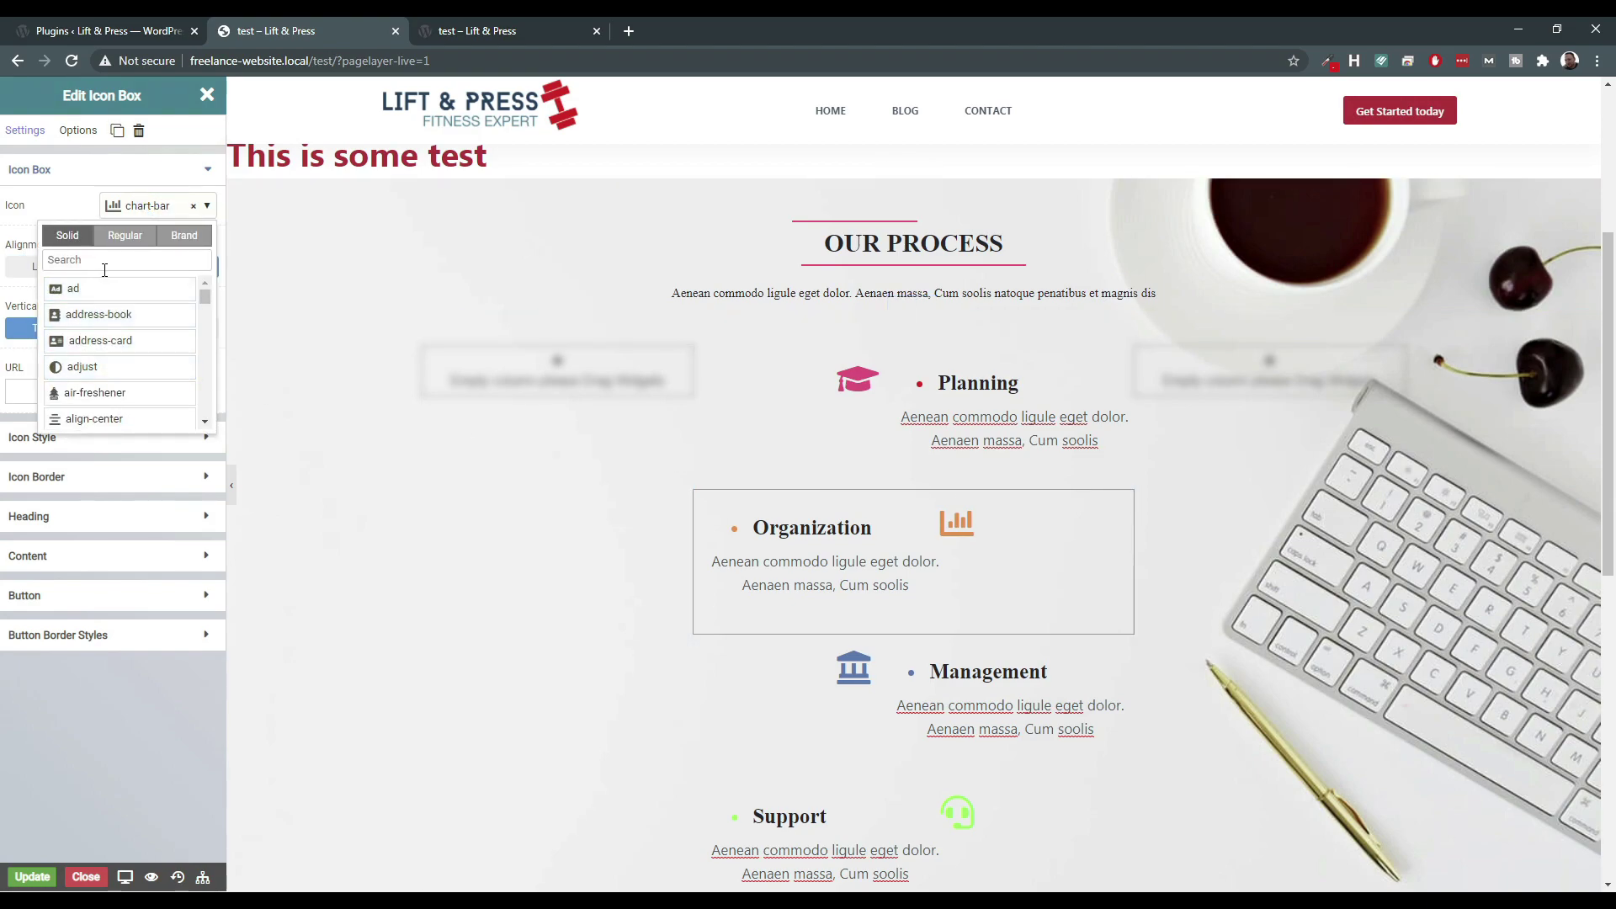
pyautogui.click(123, 238)
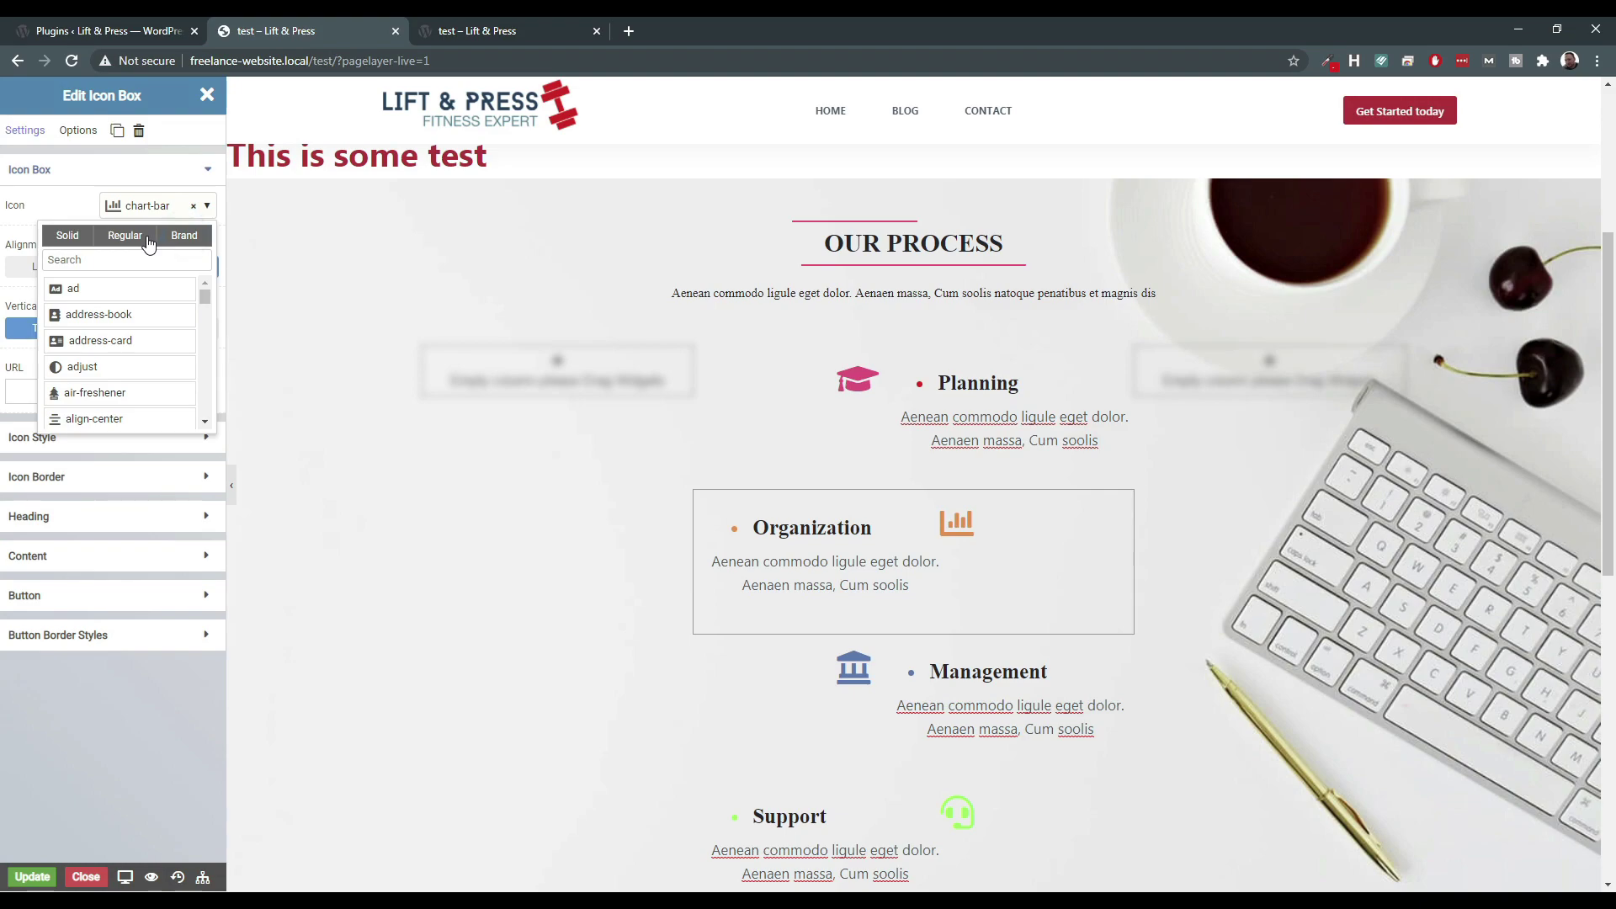
pyautogui.click(175, 238)
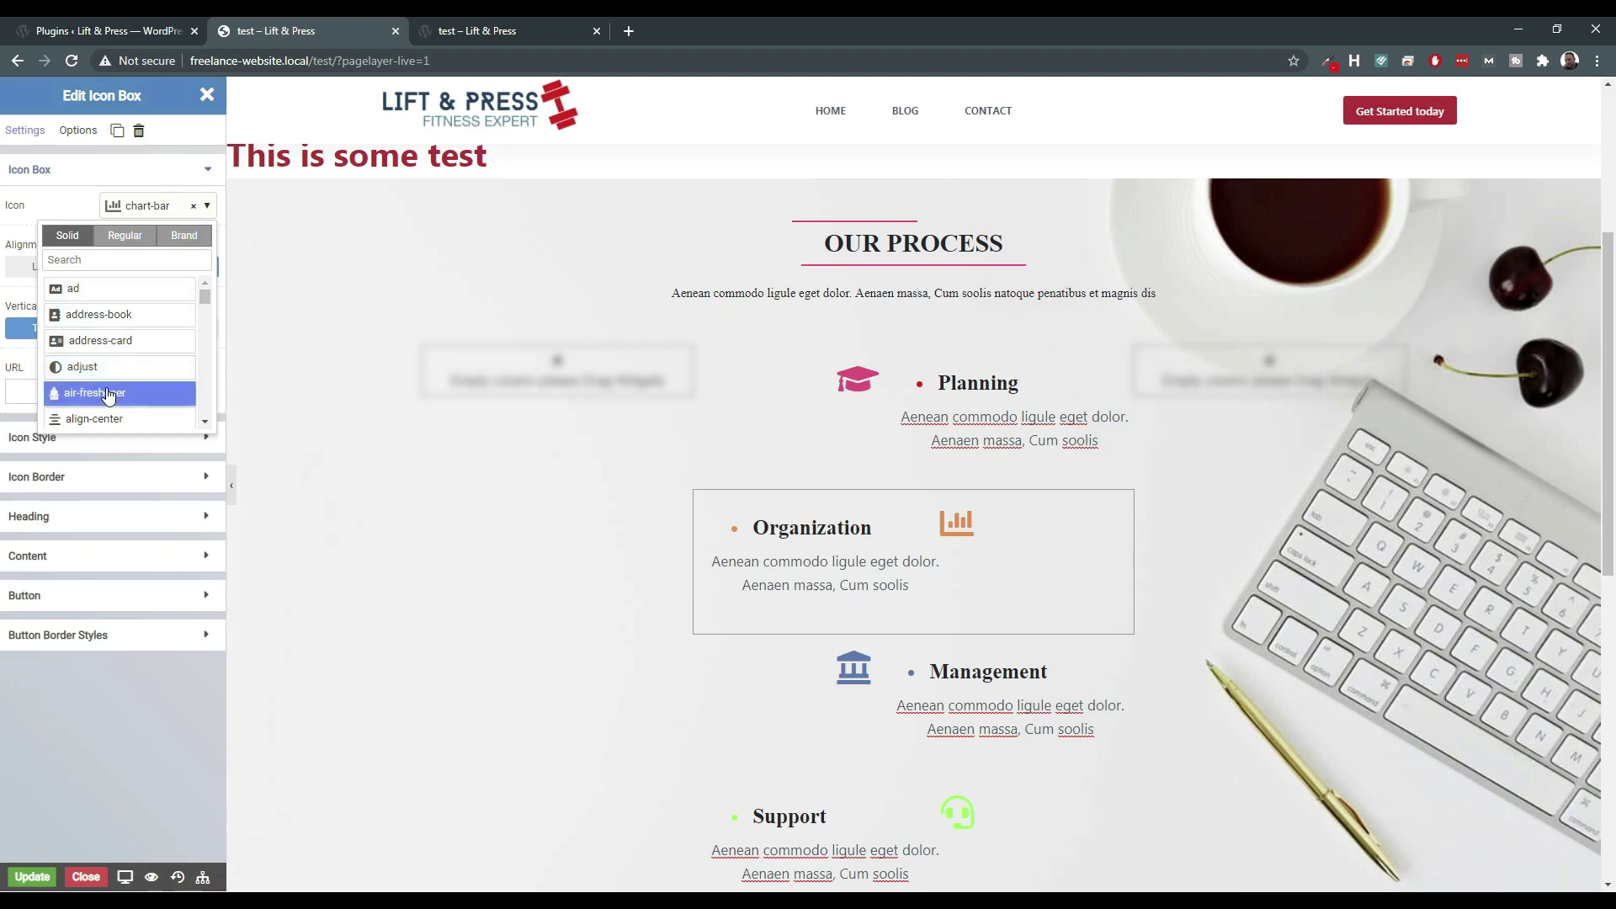
pyautogui.click(107, 393)
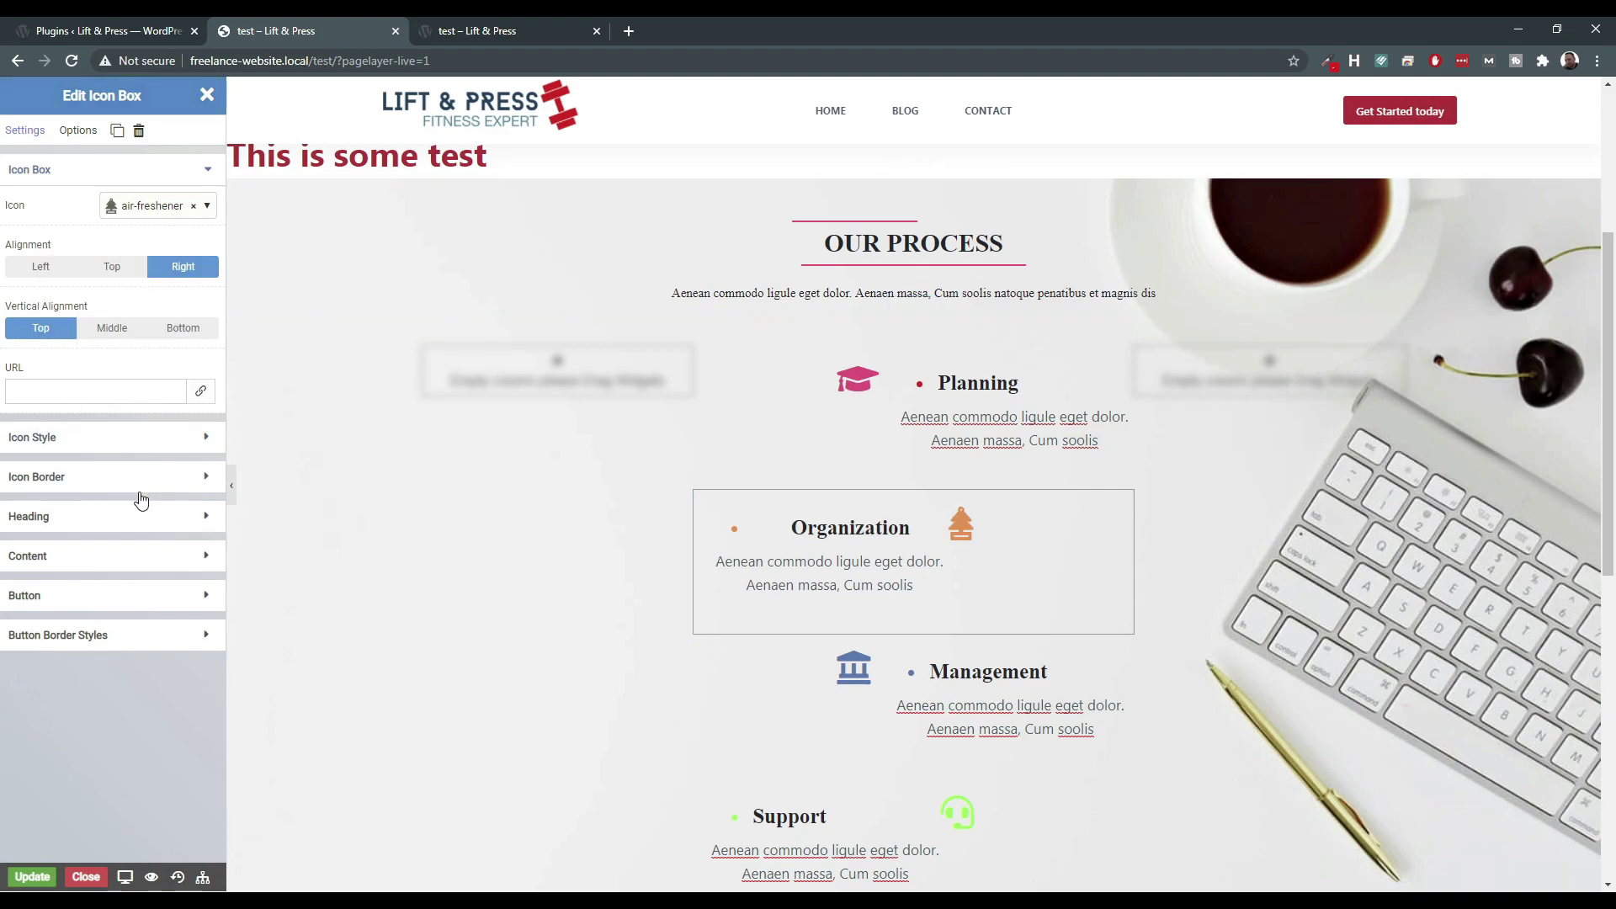
# Check the settings of the empty column beside the Planning item and of the divider above the Our Process heading.
pyautogui.click(517, 441)
pyautogui.scroll(4, 882, 484)
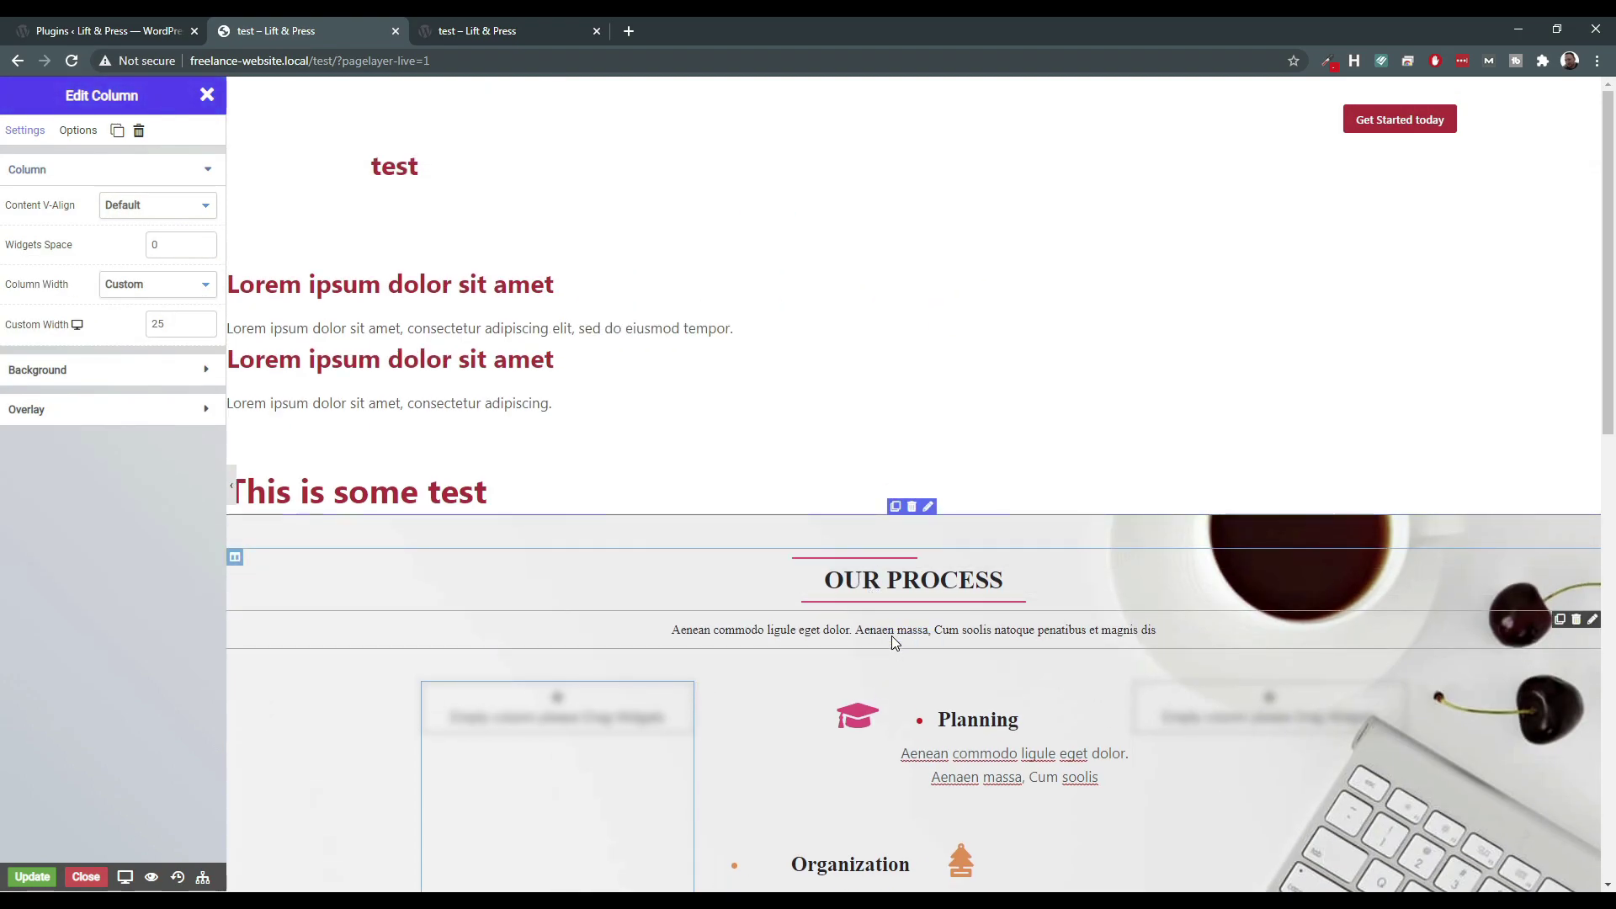
pyautogui.click(871, 559)
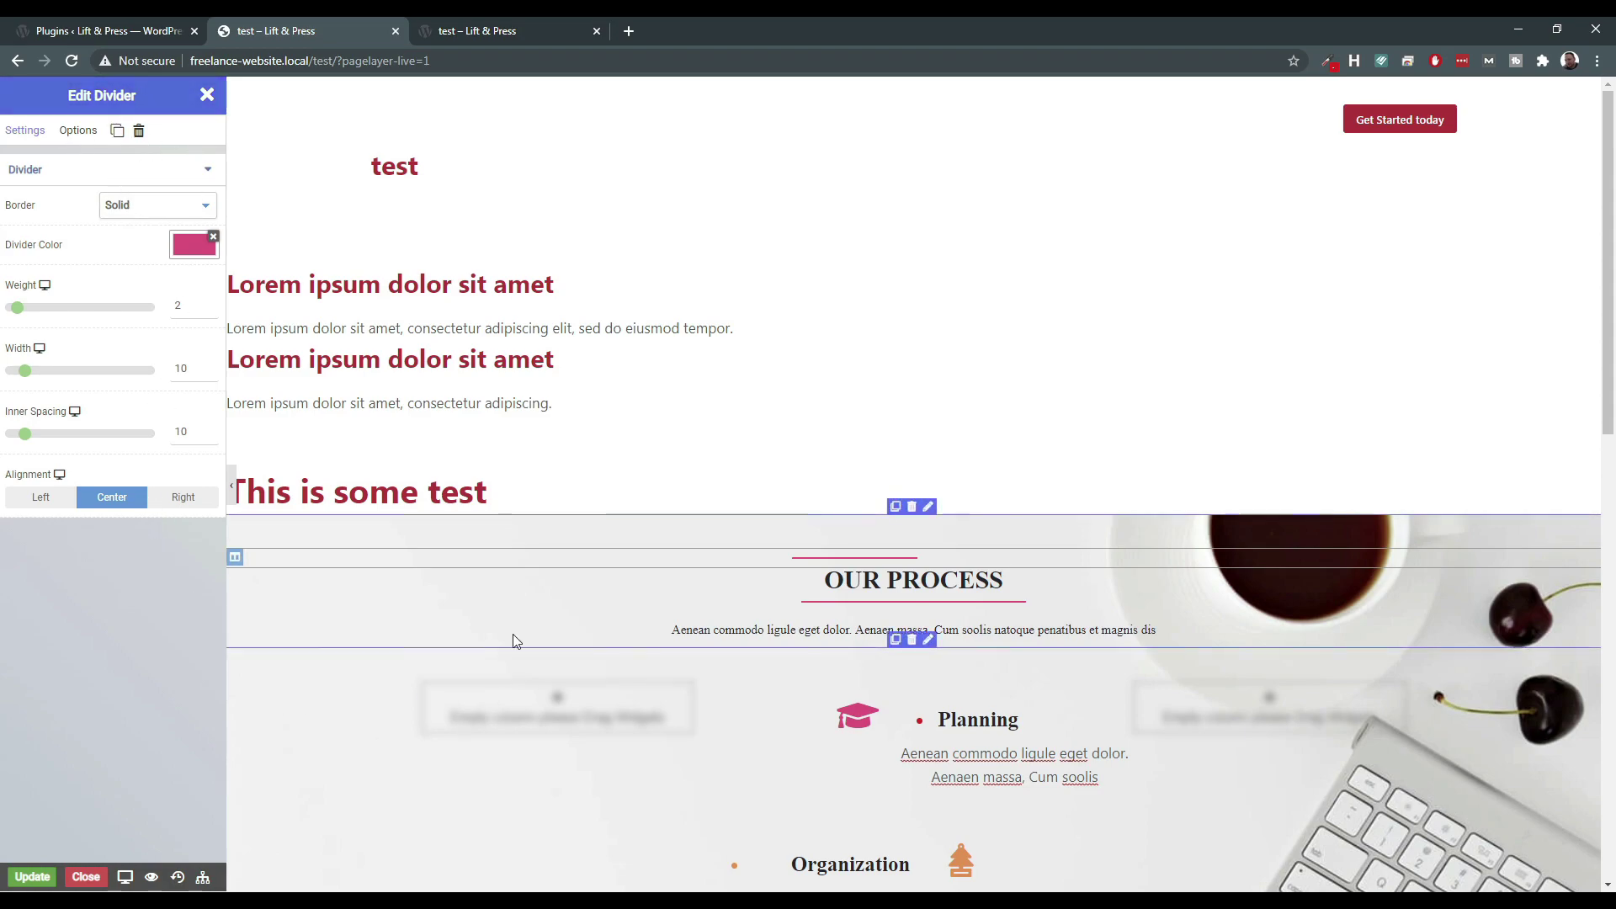
# View the prebuilt section library again from below the Our Process section and close it without adding anything.
pyautogui.scroll(-9, 573, 484)
pyautogui.scroll(-2, 569, 497)
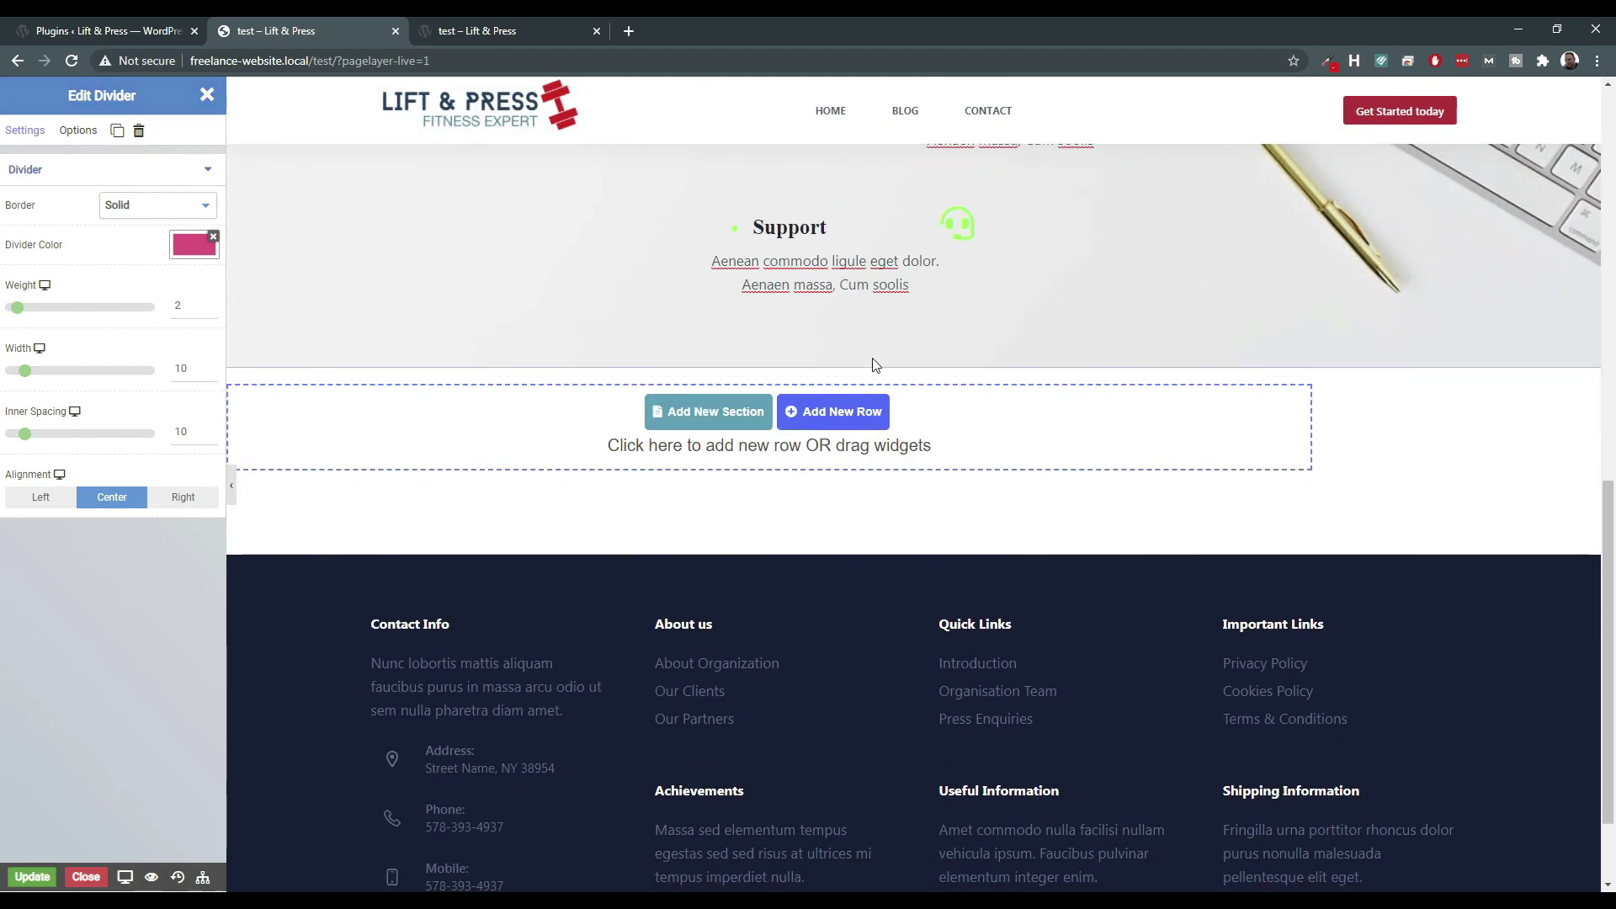
pyautogui.click(709, 411)
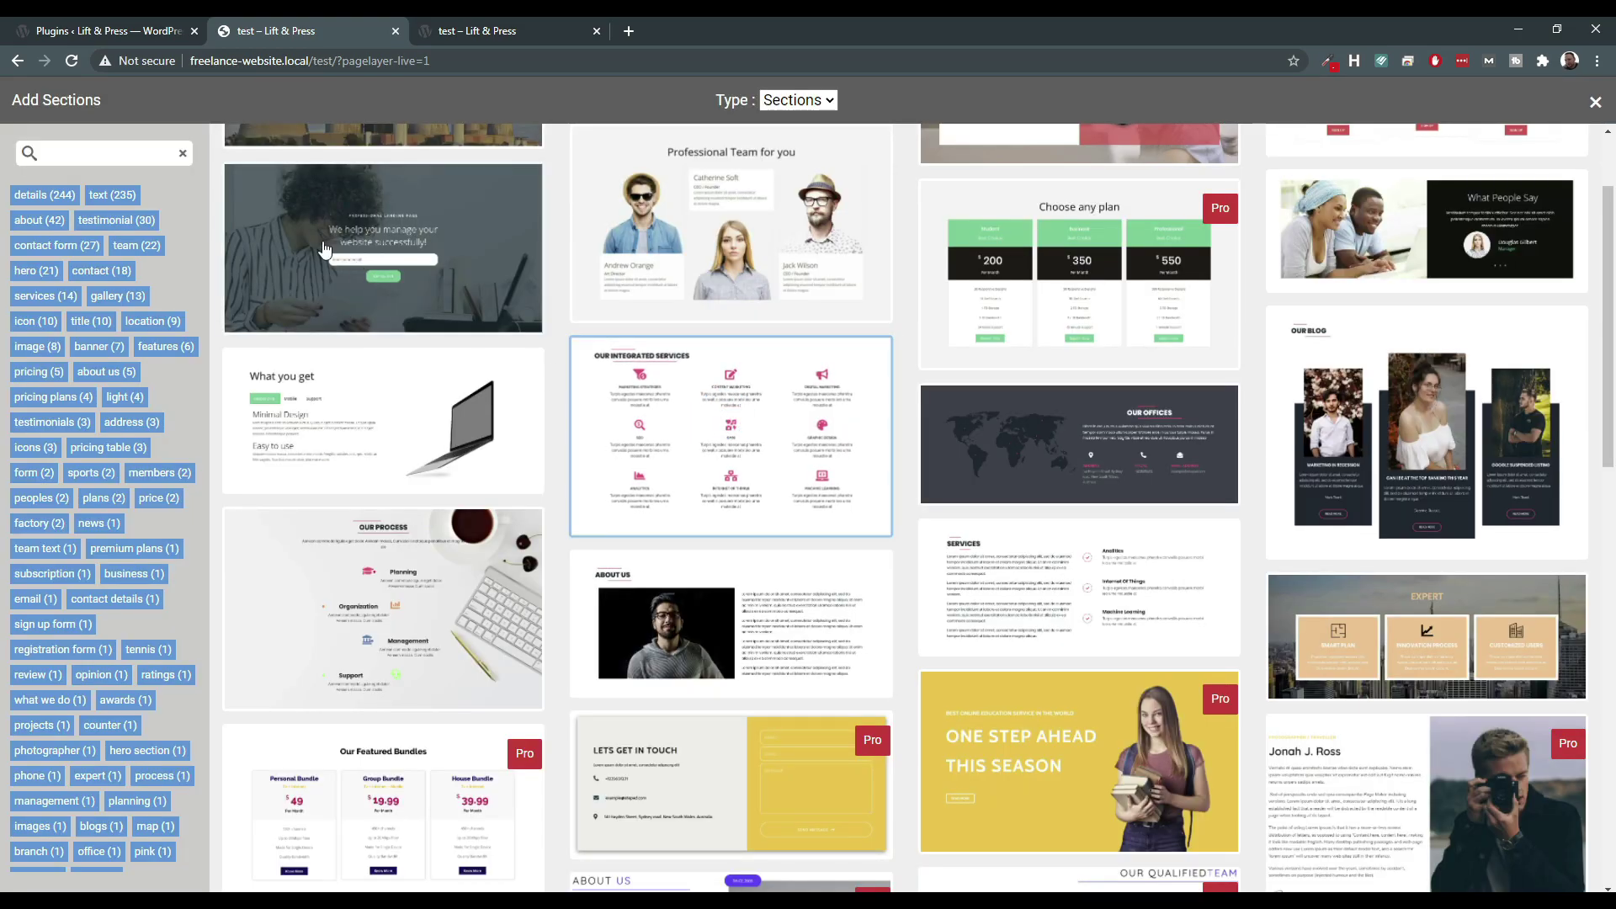
pyautogui.click(1595, 104)
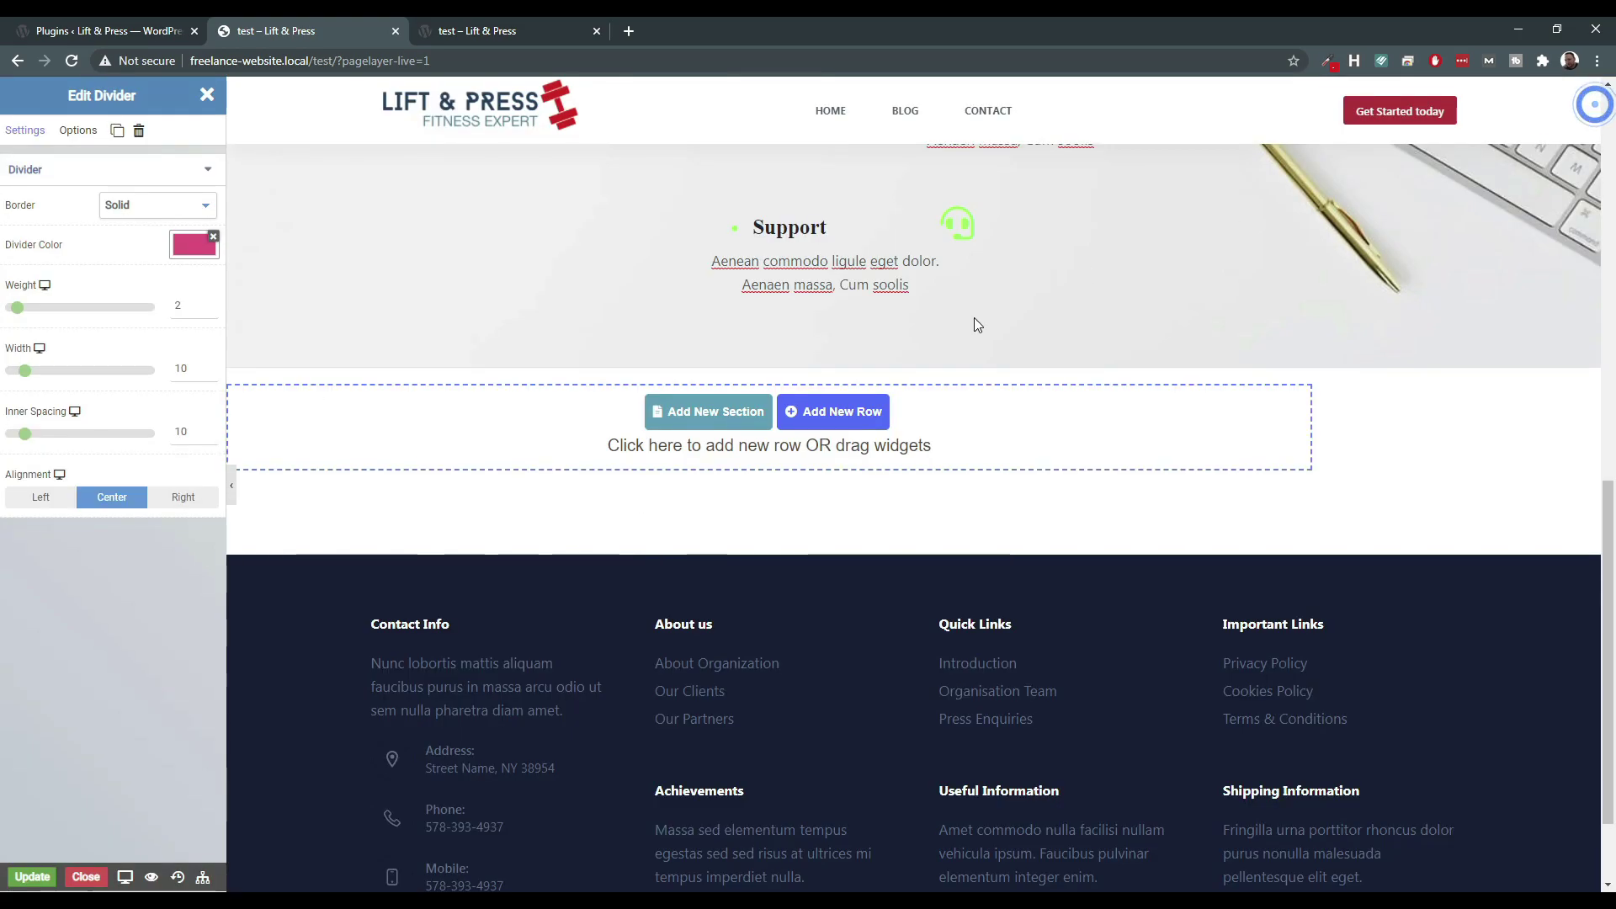
# Add a new row below the Our Process section and place a Title widget in its column.
pyautogui.click(845, 420)
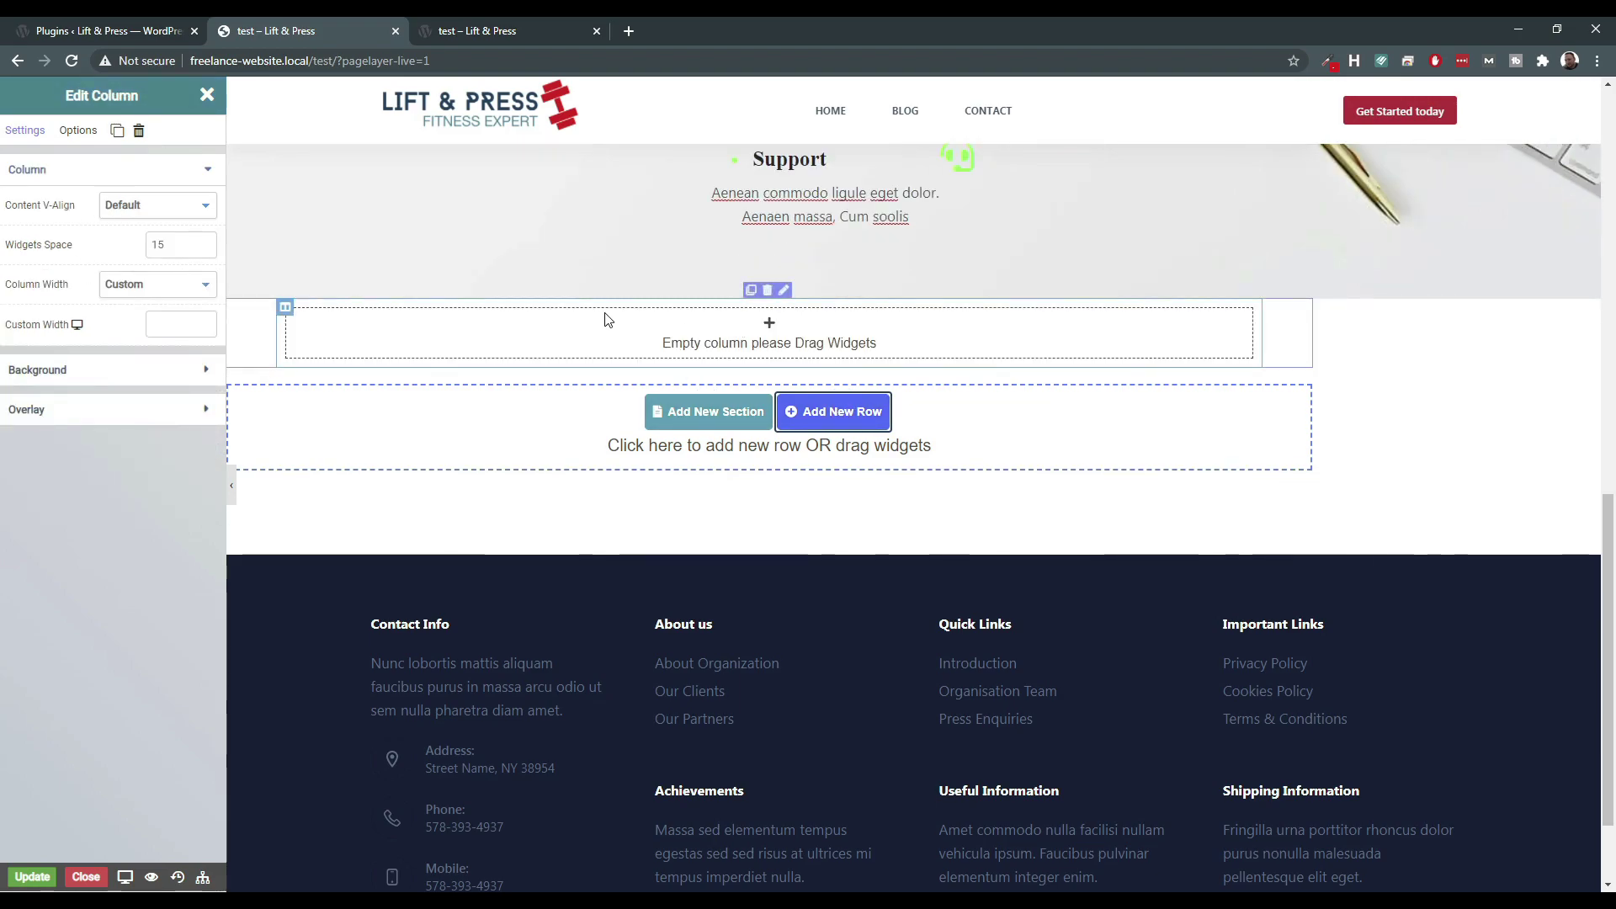
pyautogui.click(770, 327)
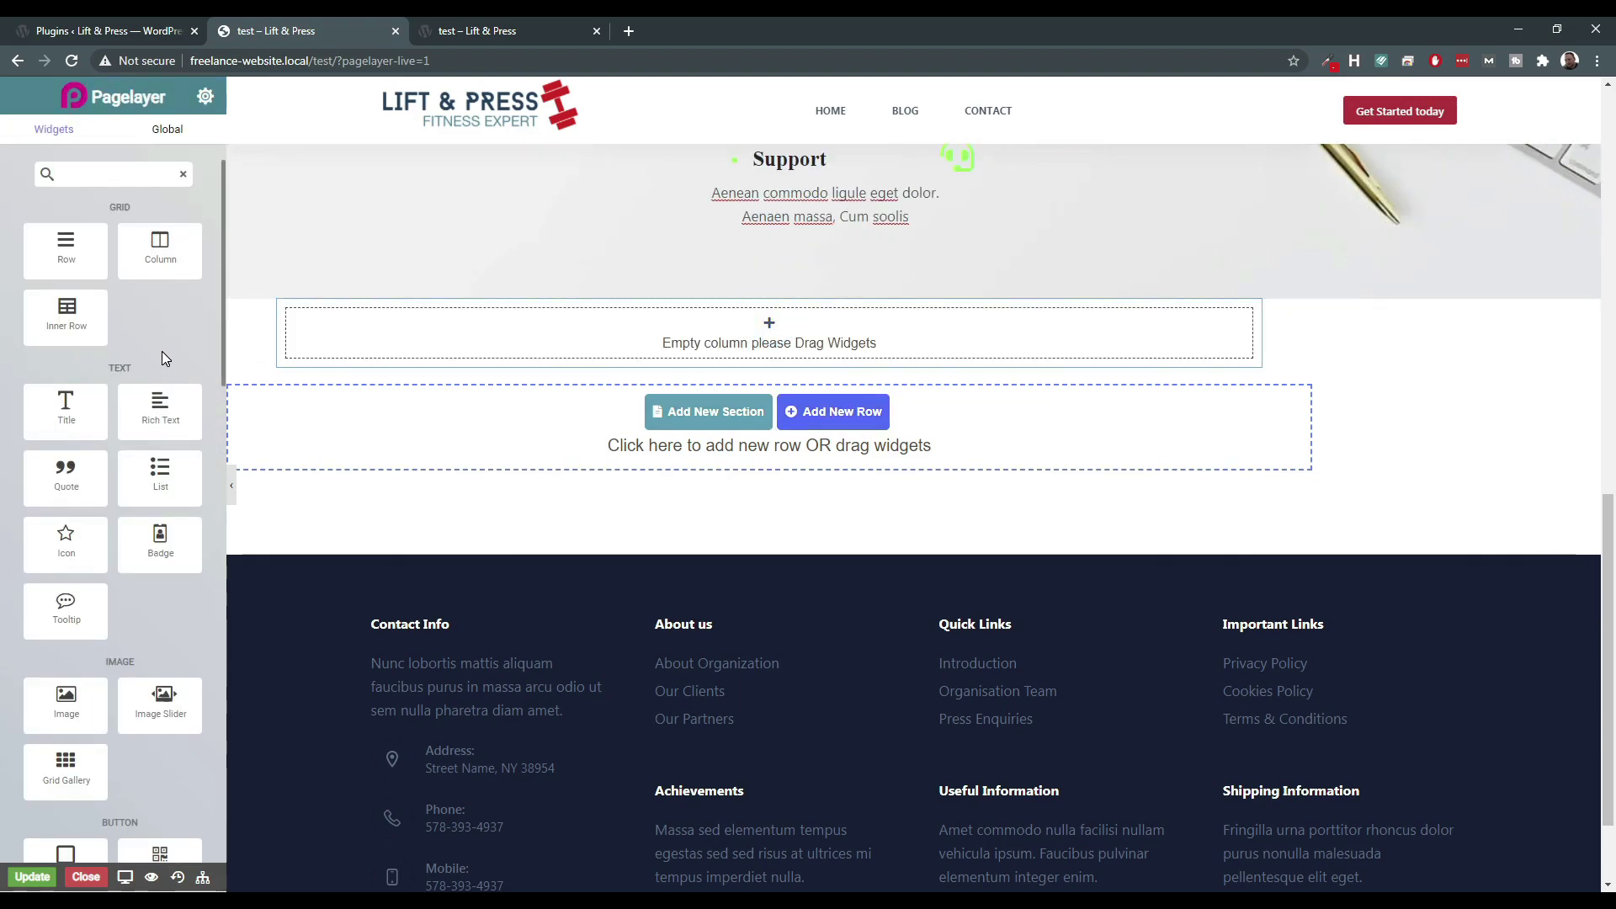
pyautogui.moveTo(66, 405); pyautogui.dragTo(668, 338)
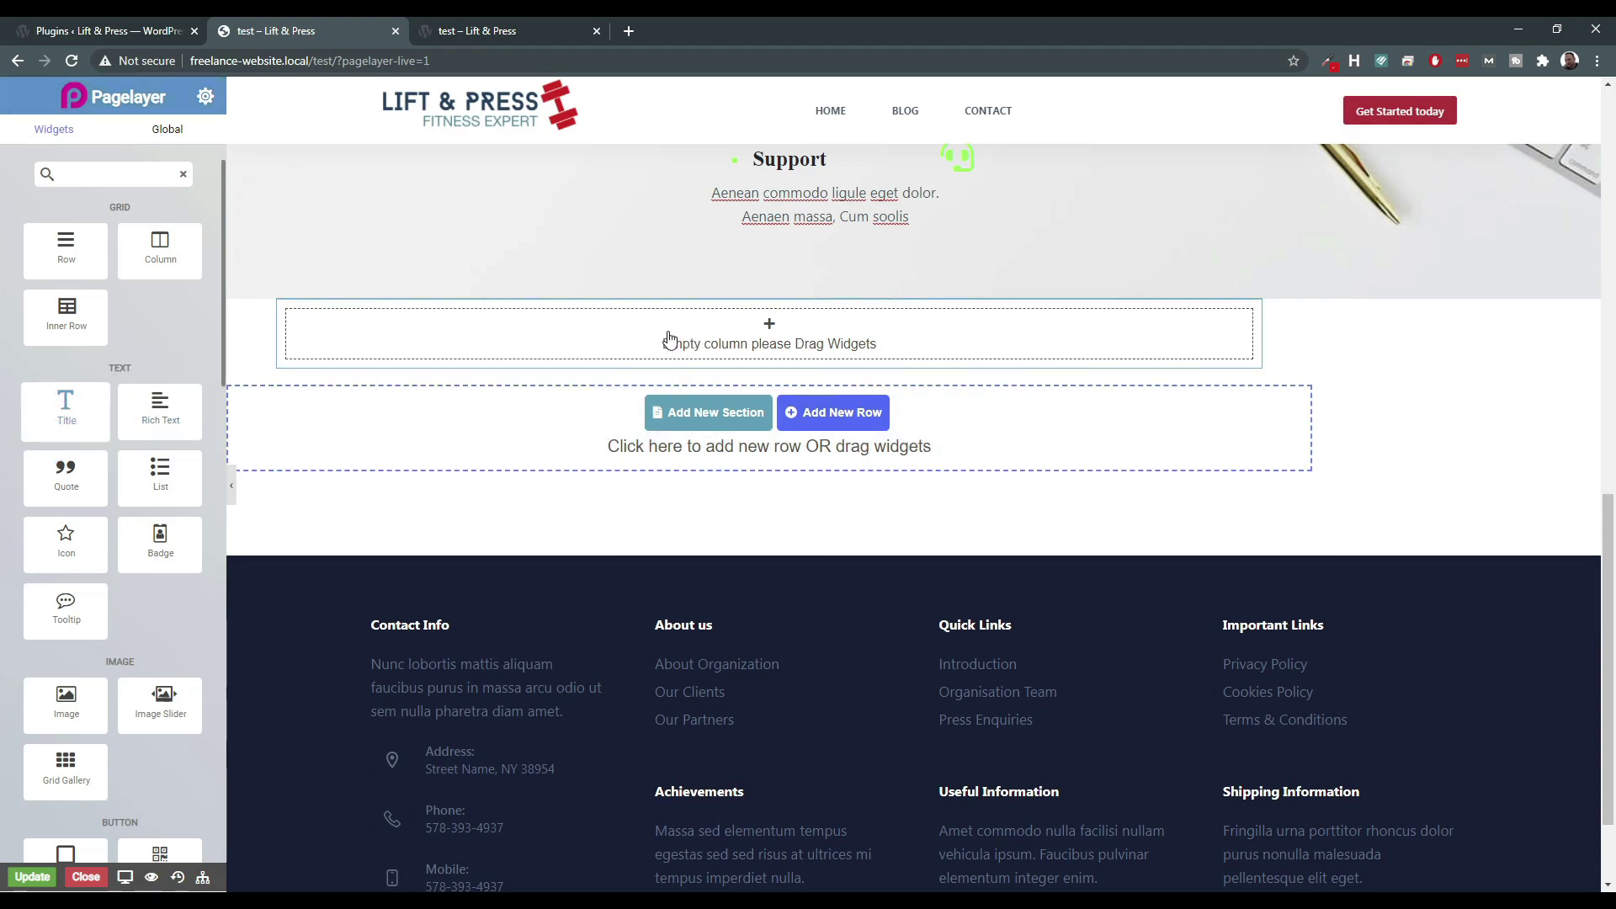
# Select the new title's text to check its inline formatting options, leaving the heading as it is.
pyautogui.tripleClick(364, 316)
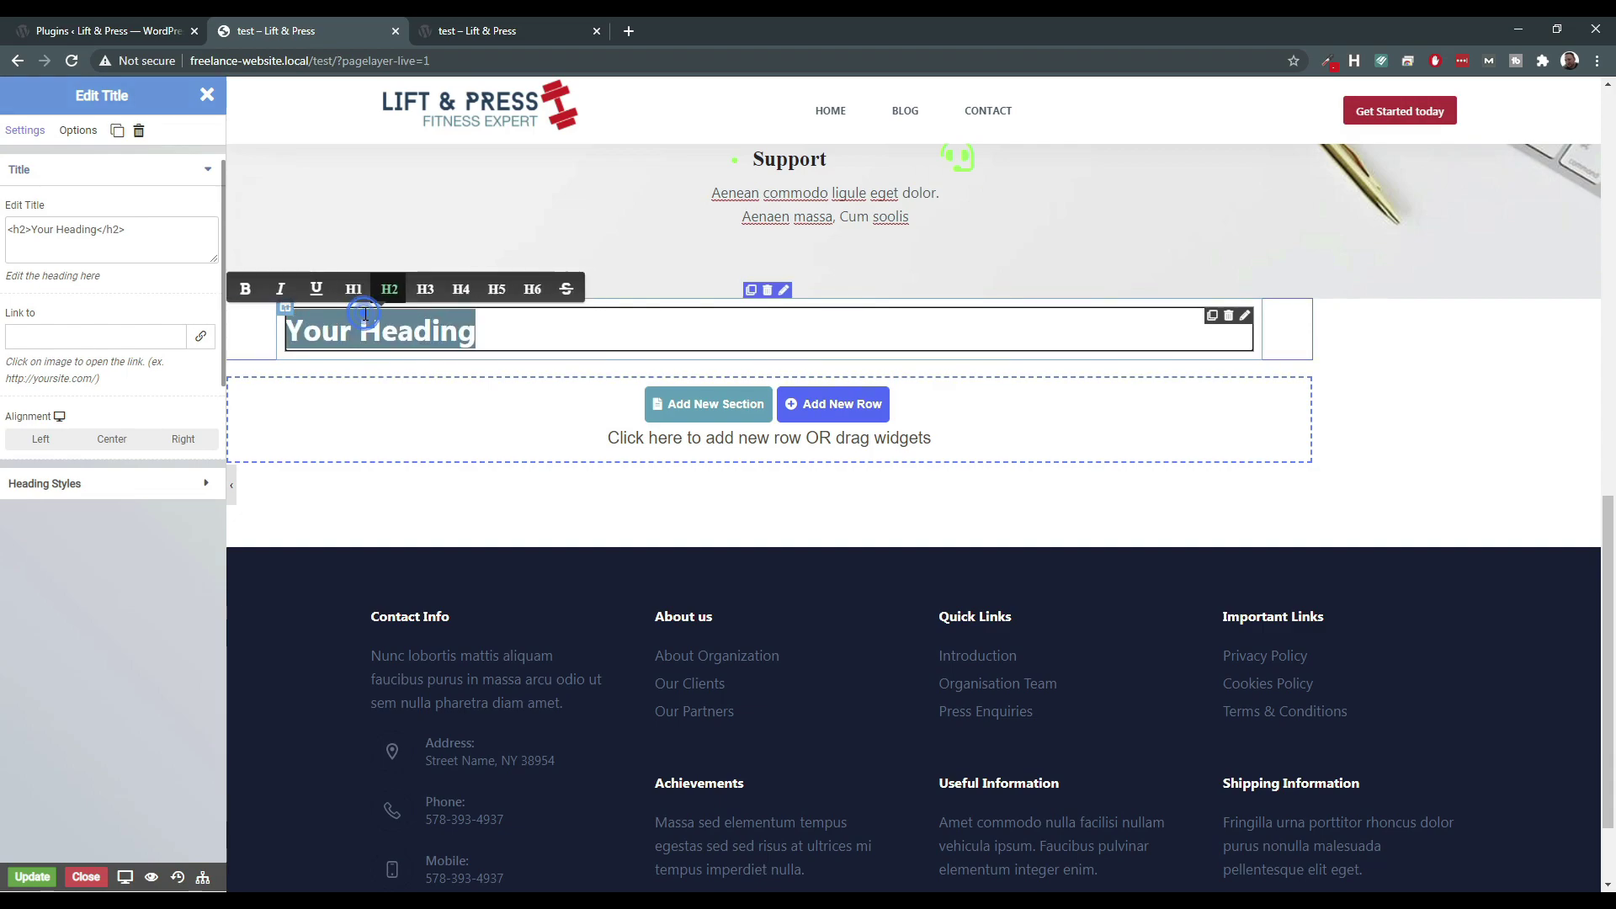
pyautogui.click(573, 335)
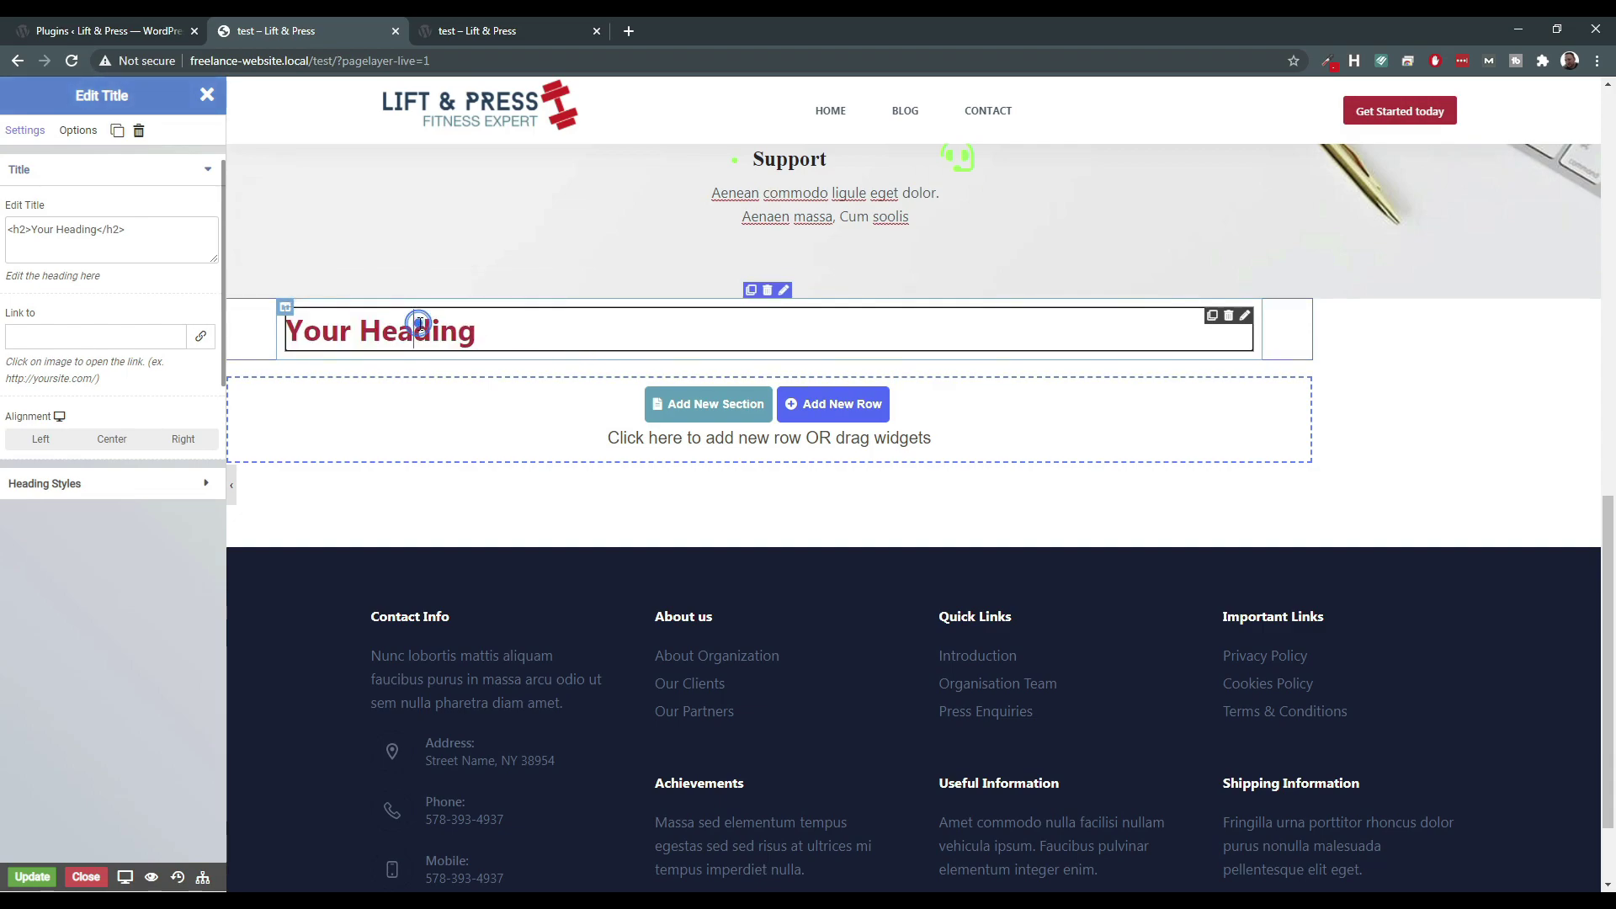
pyautogui.tripleClick(418, 322)
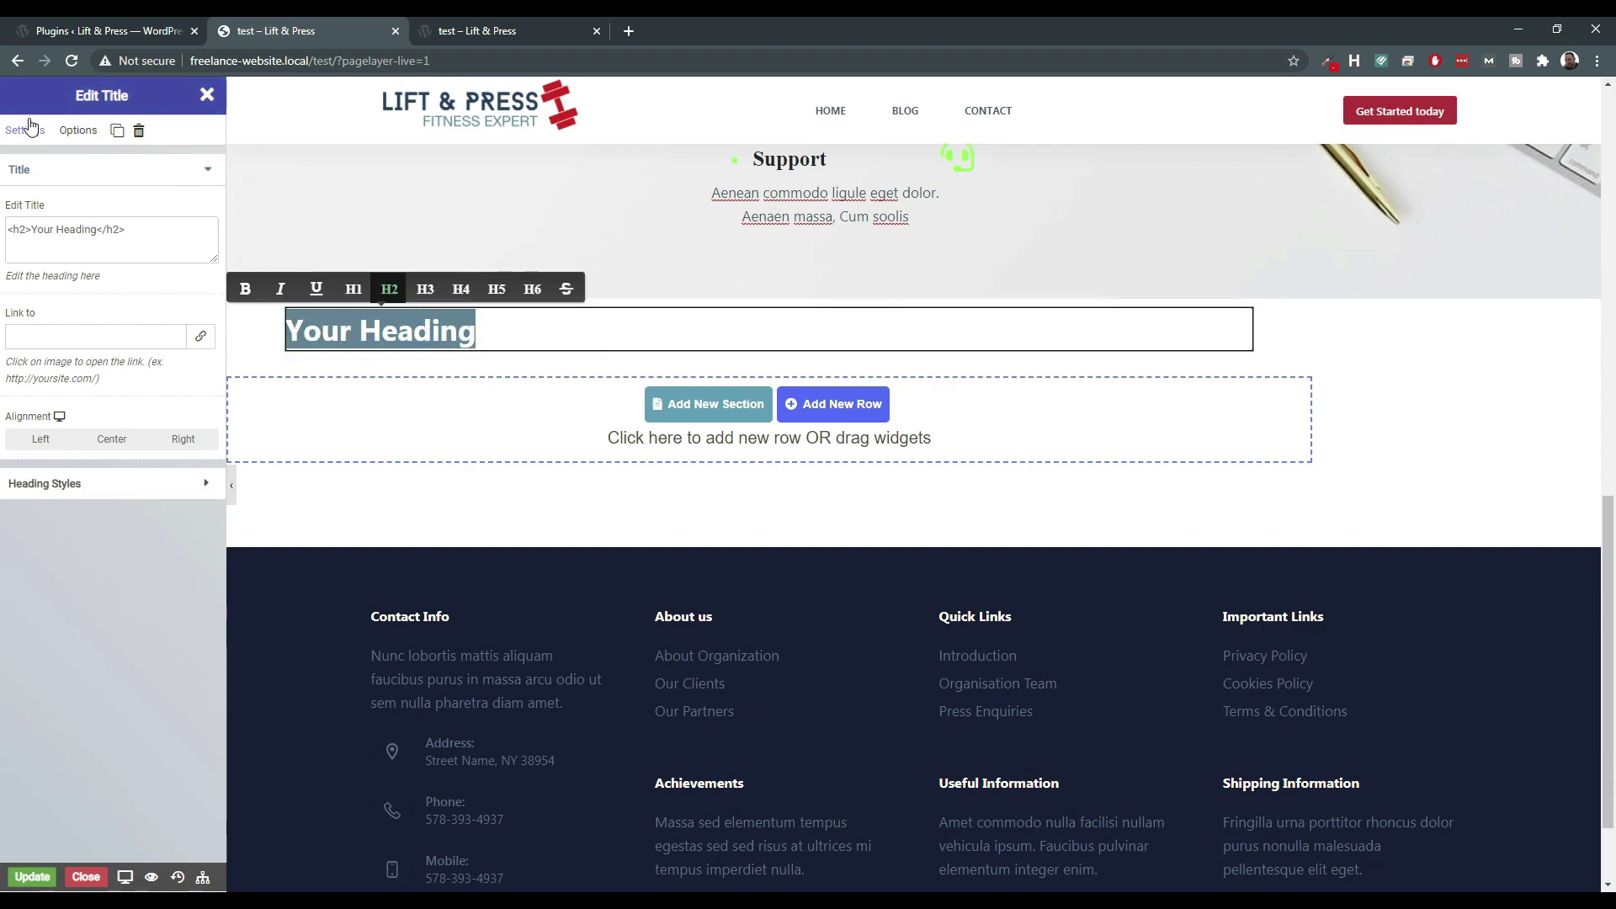
pyautogui.click(680, 322)
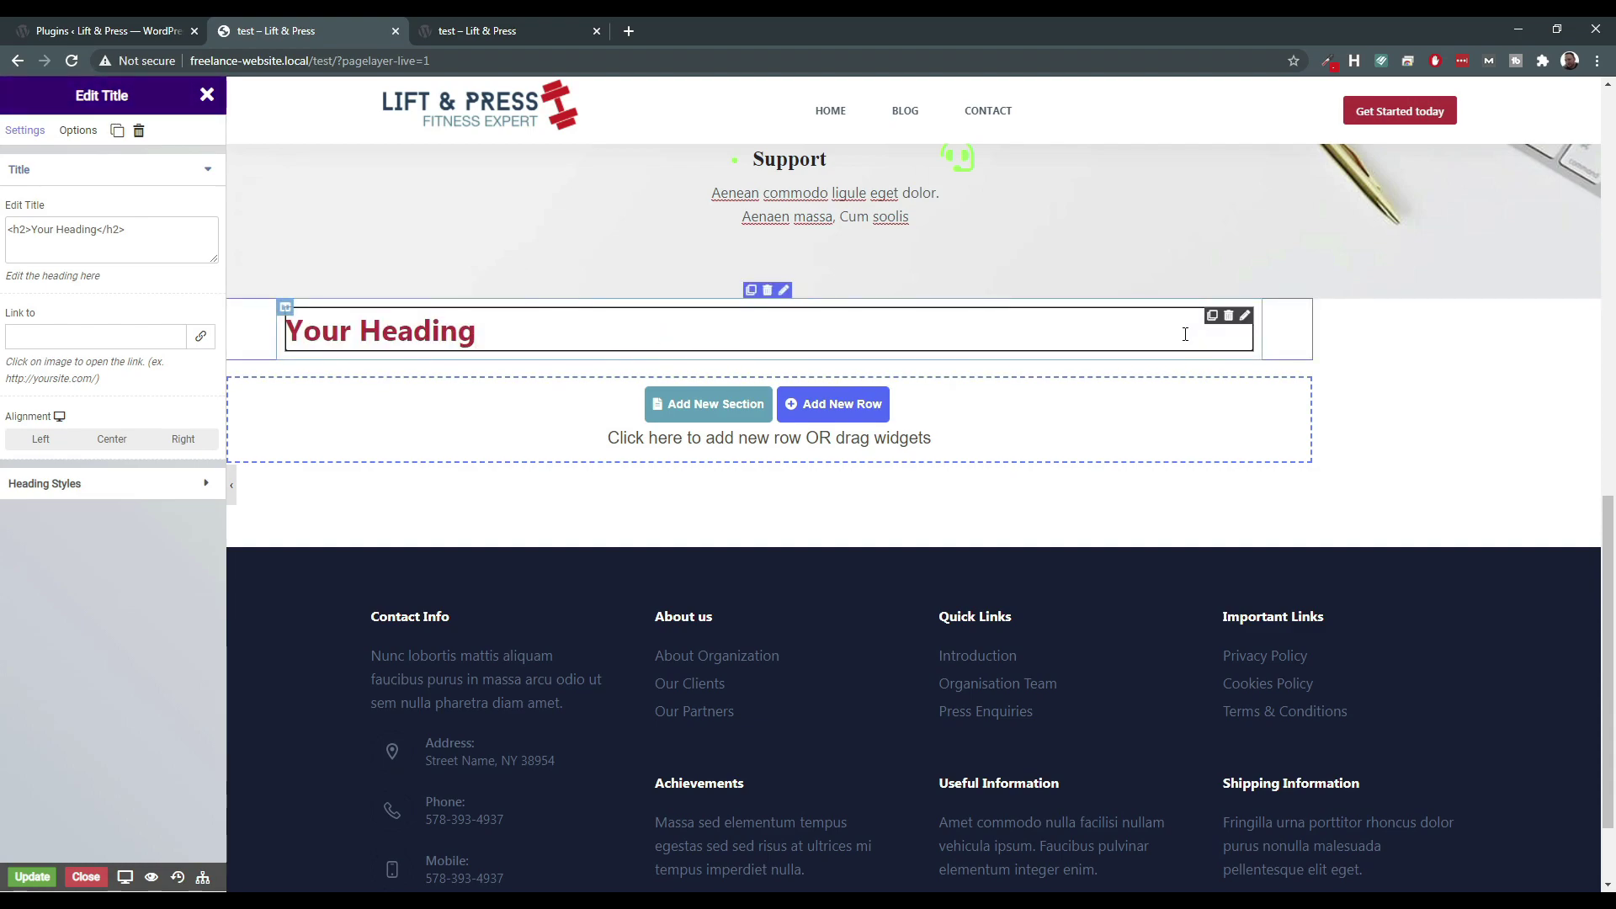
# Add a new row below the Your Heading title, browse the available widgets and place a Button widget in its column.
pyautogui.click(830, 405)
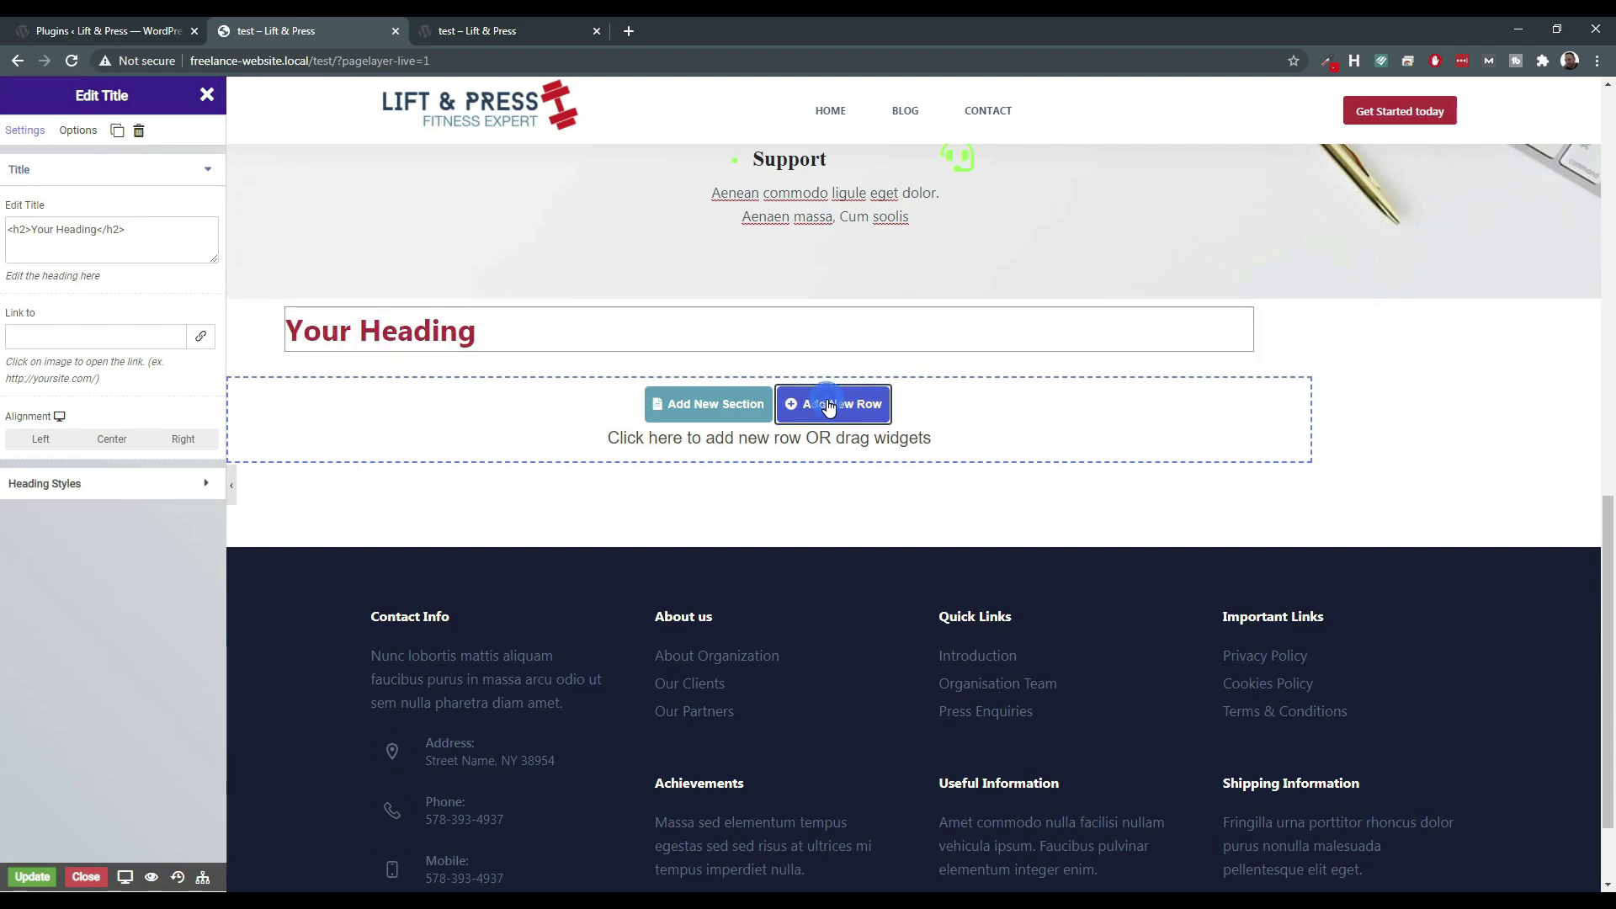
pyautogui.click(768, 318)
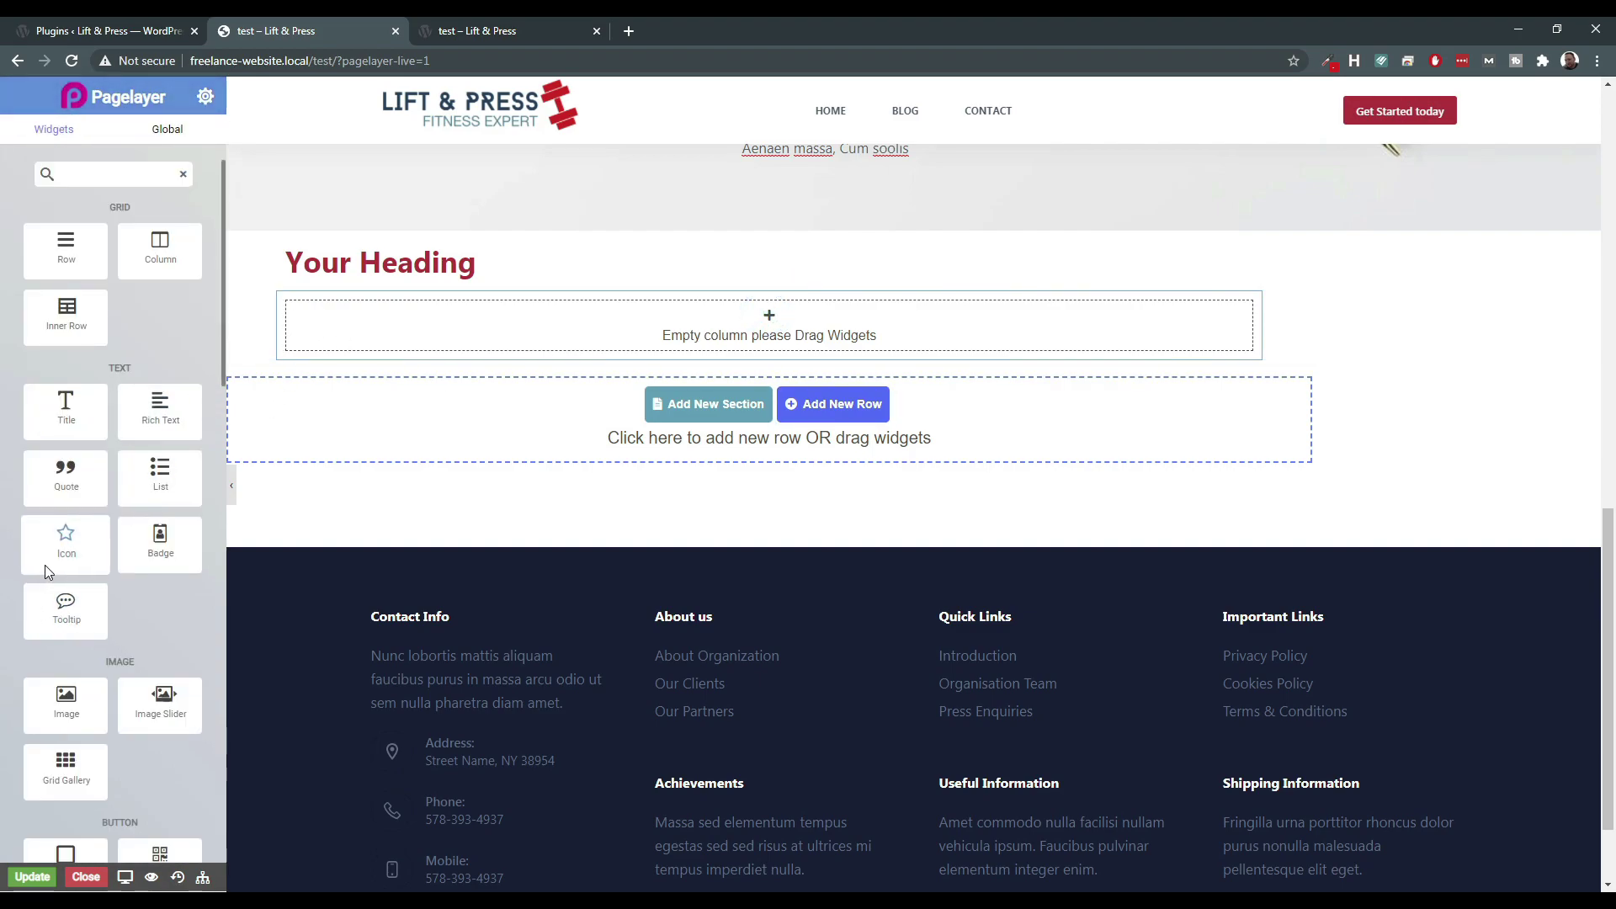
pyautogui.scroll(-10, 92, 530)
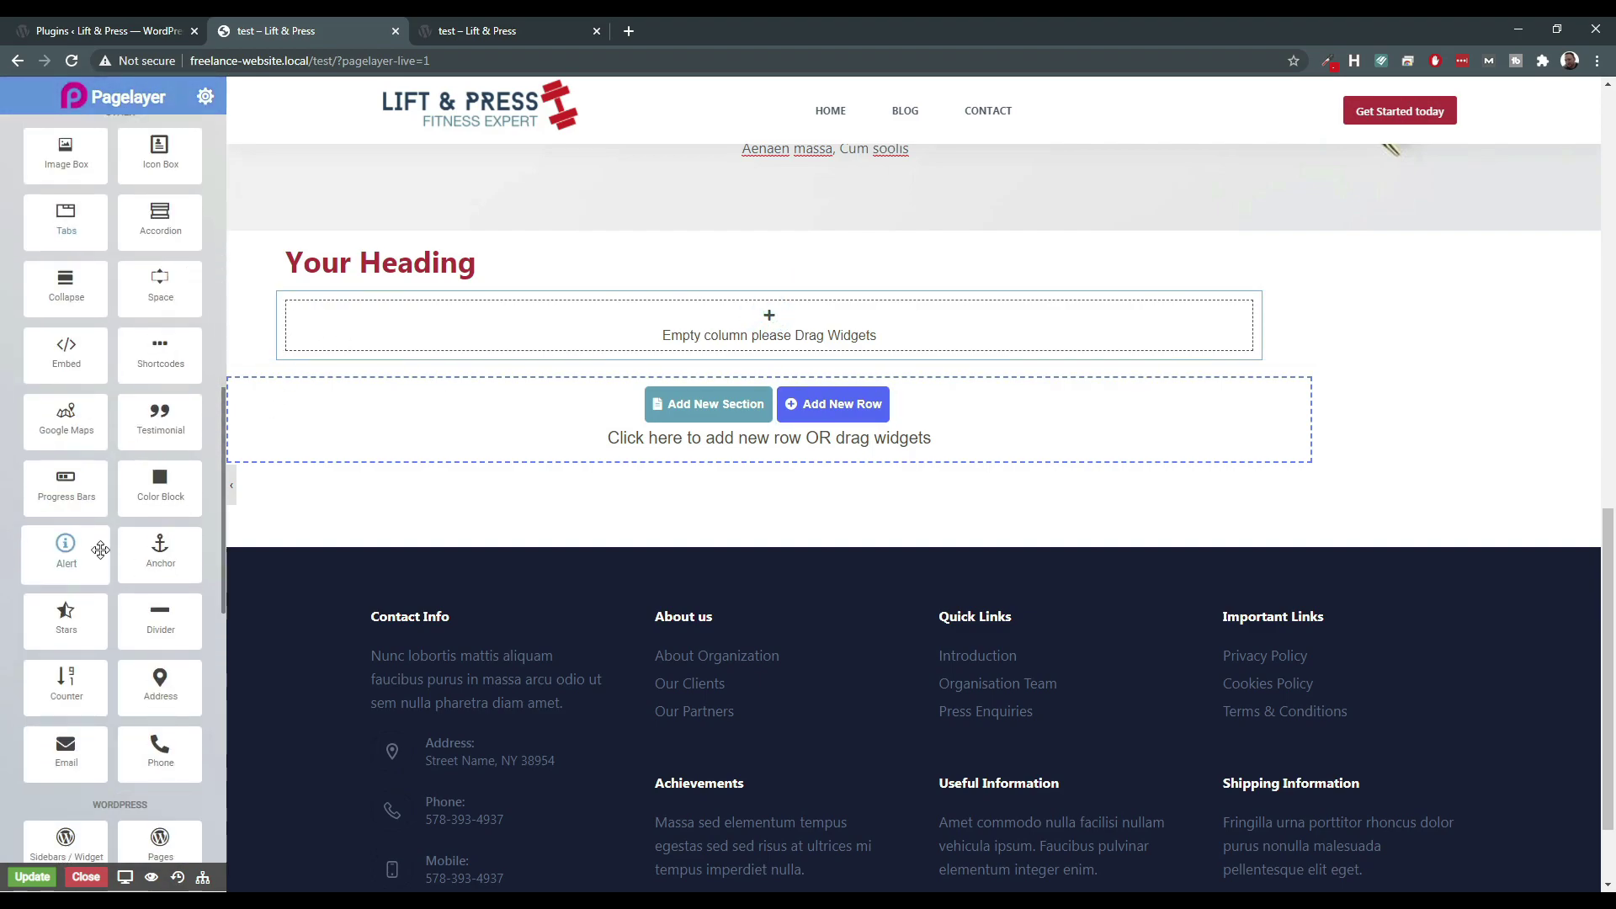
pyautogui.scroll(2, 143, 596)
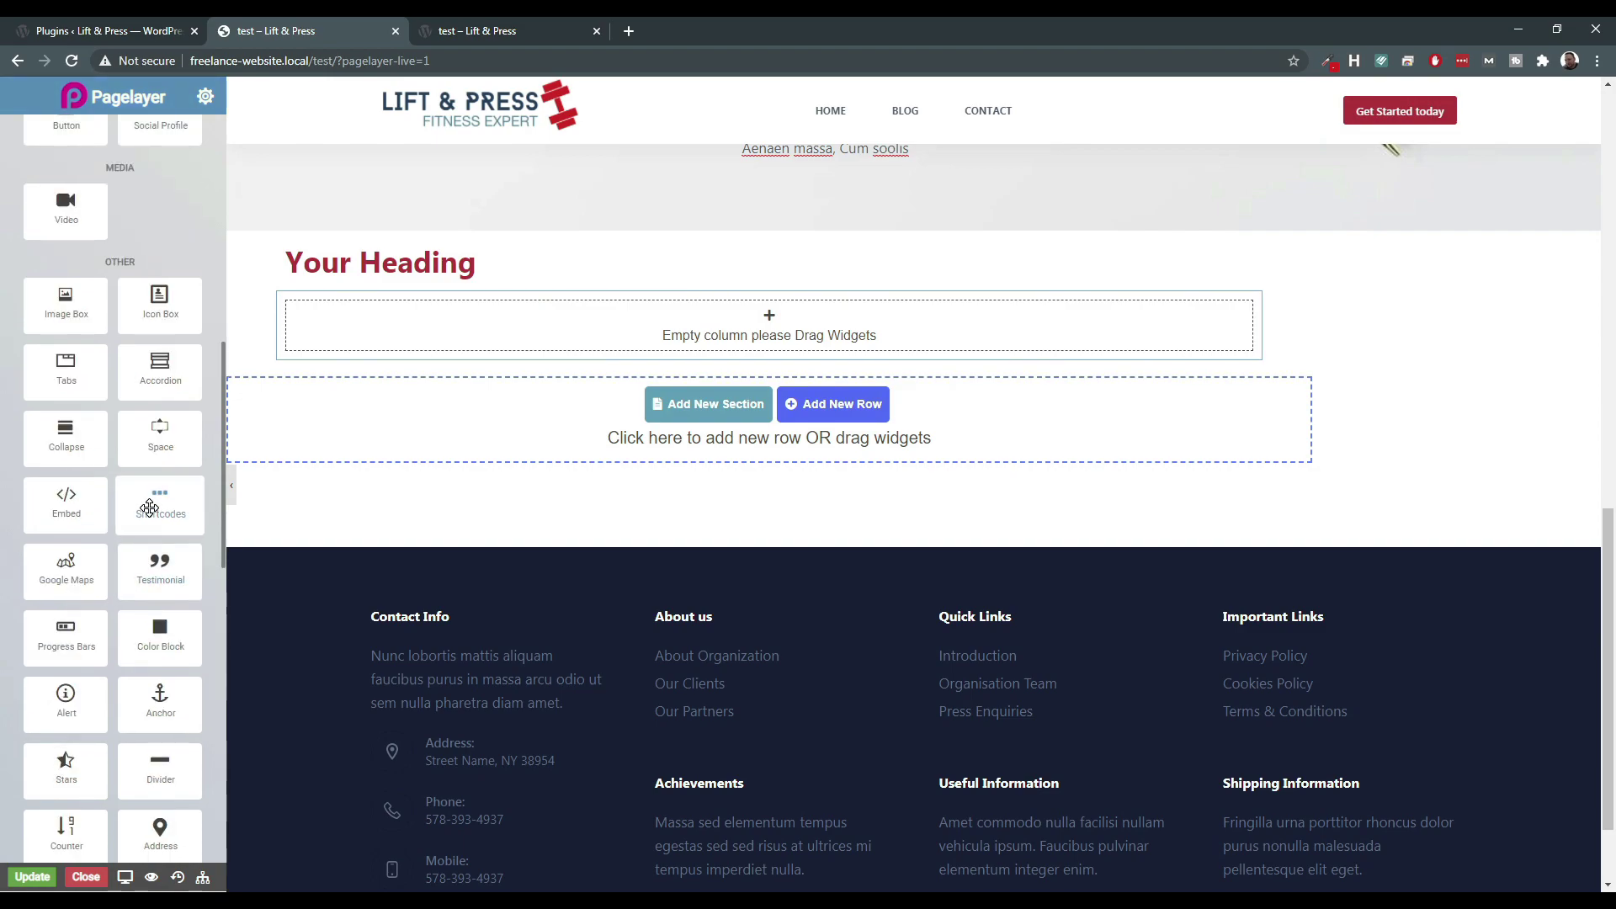
pyautogui.scroll(-8, 106, 421)
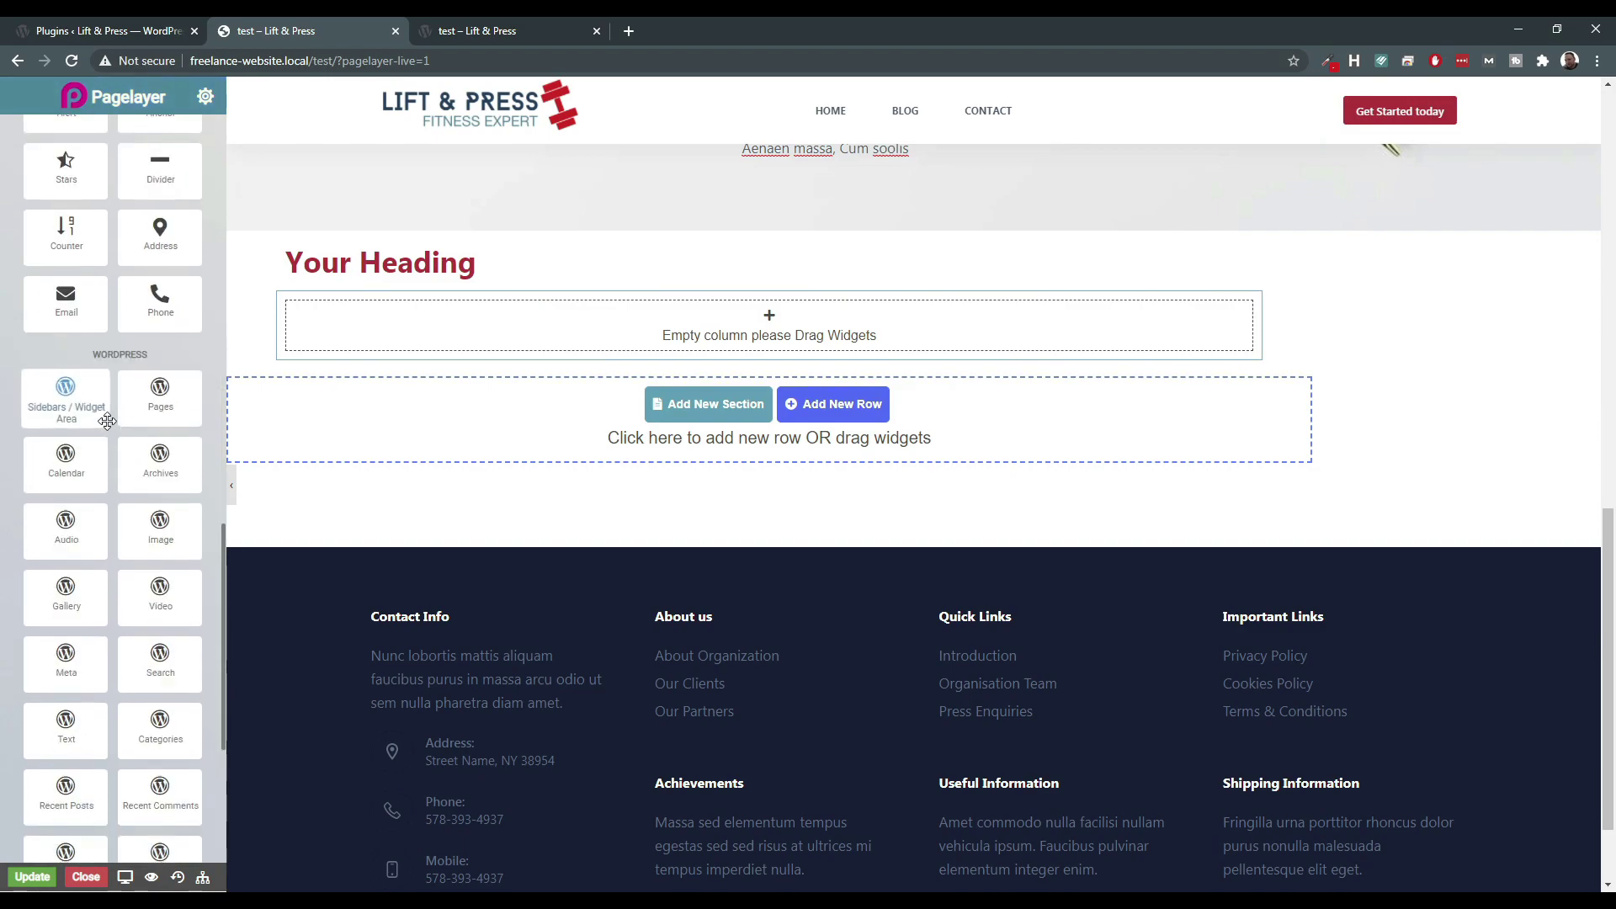
pyautogui.scroll(15, 121, 663)
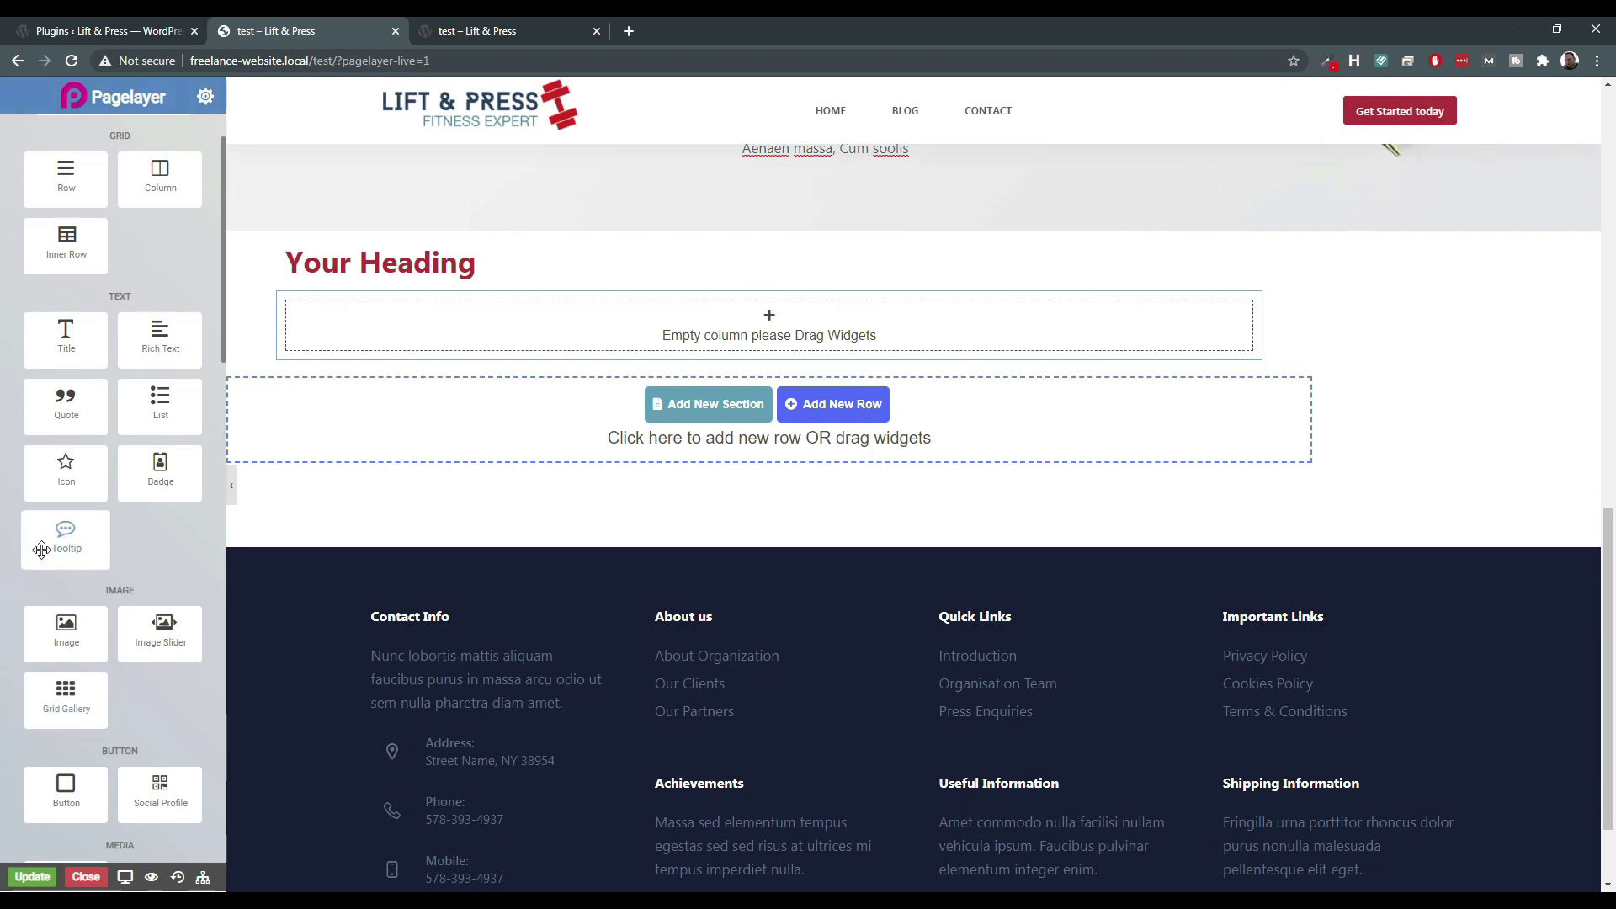
pyautogui.scroll(1, 82, 375)
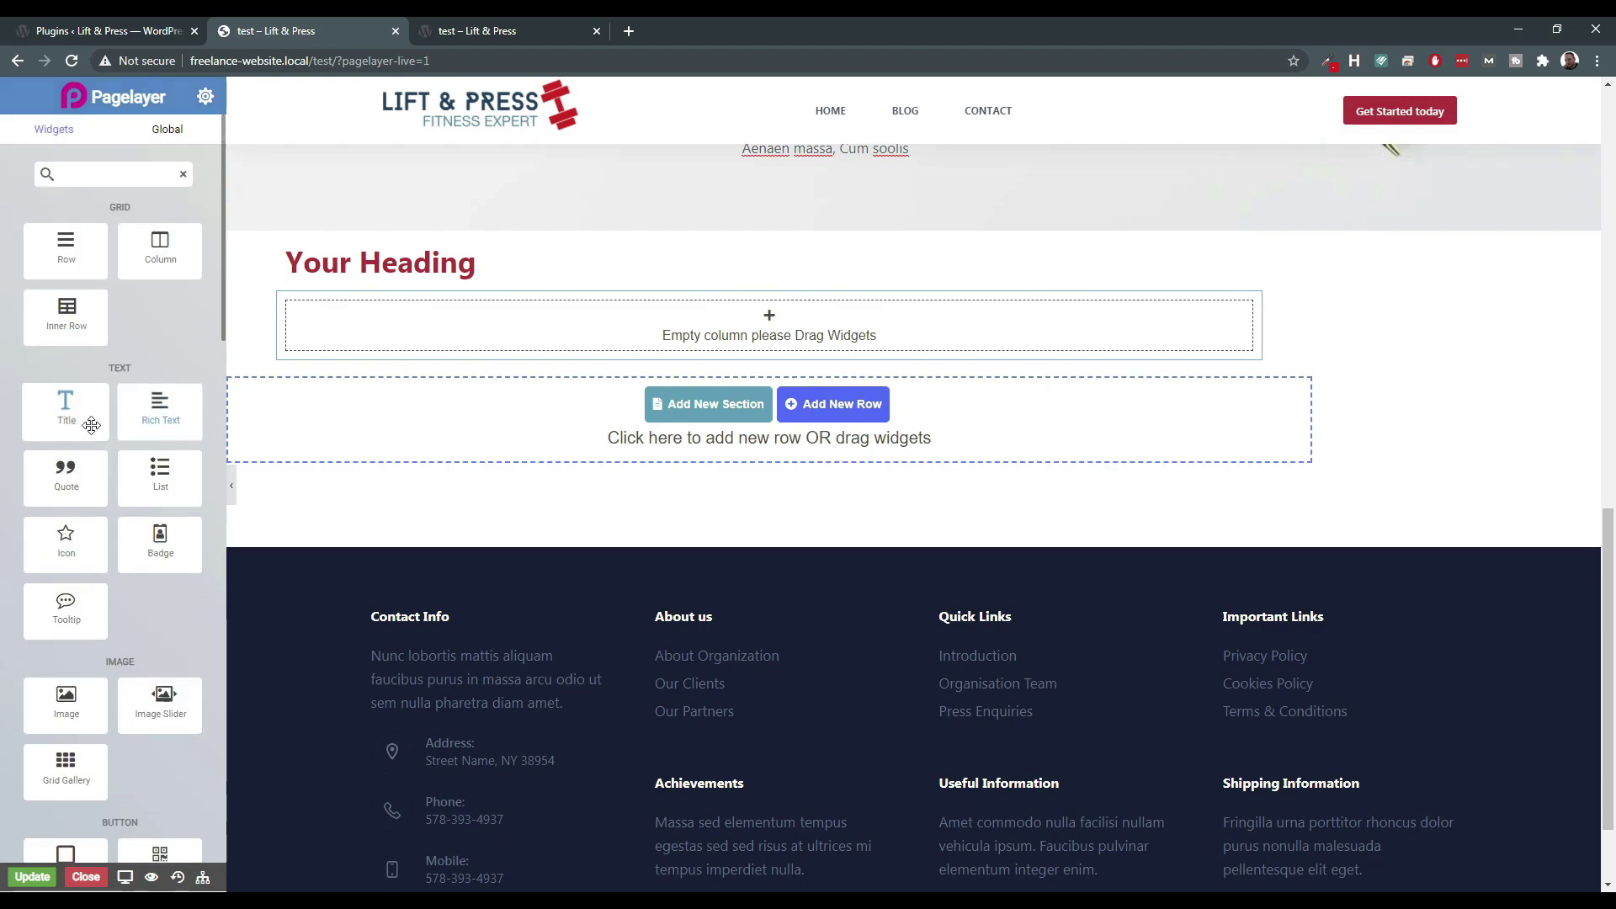
pyautogui.scroll(-4, 78, 498)
pyautogui.moveTo(69, 565); pyautogui.dragTo(540, 368)
# Examine the new button's settings, including its link, alignment, style, icon and border options, without changing them.
pyautogui.click(341, 324)
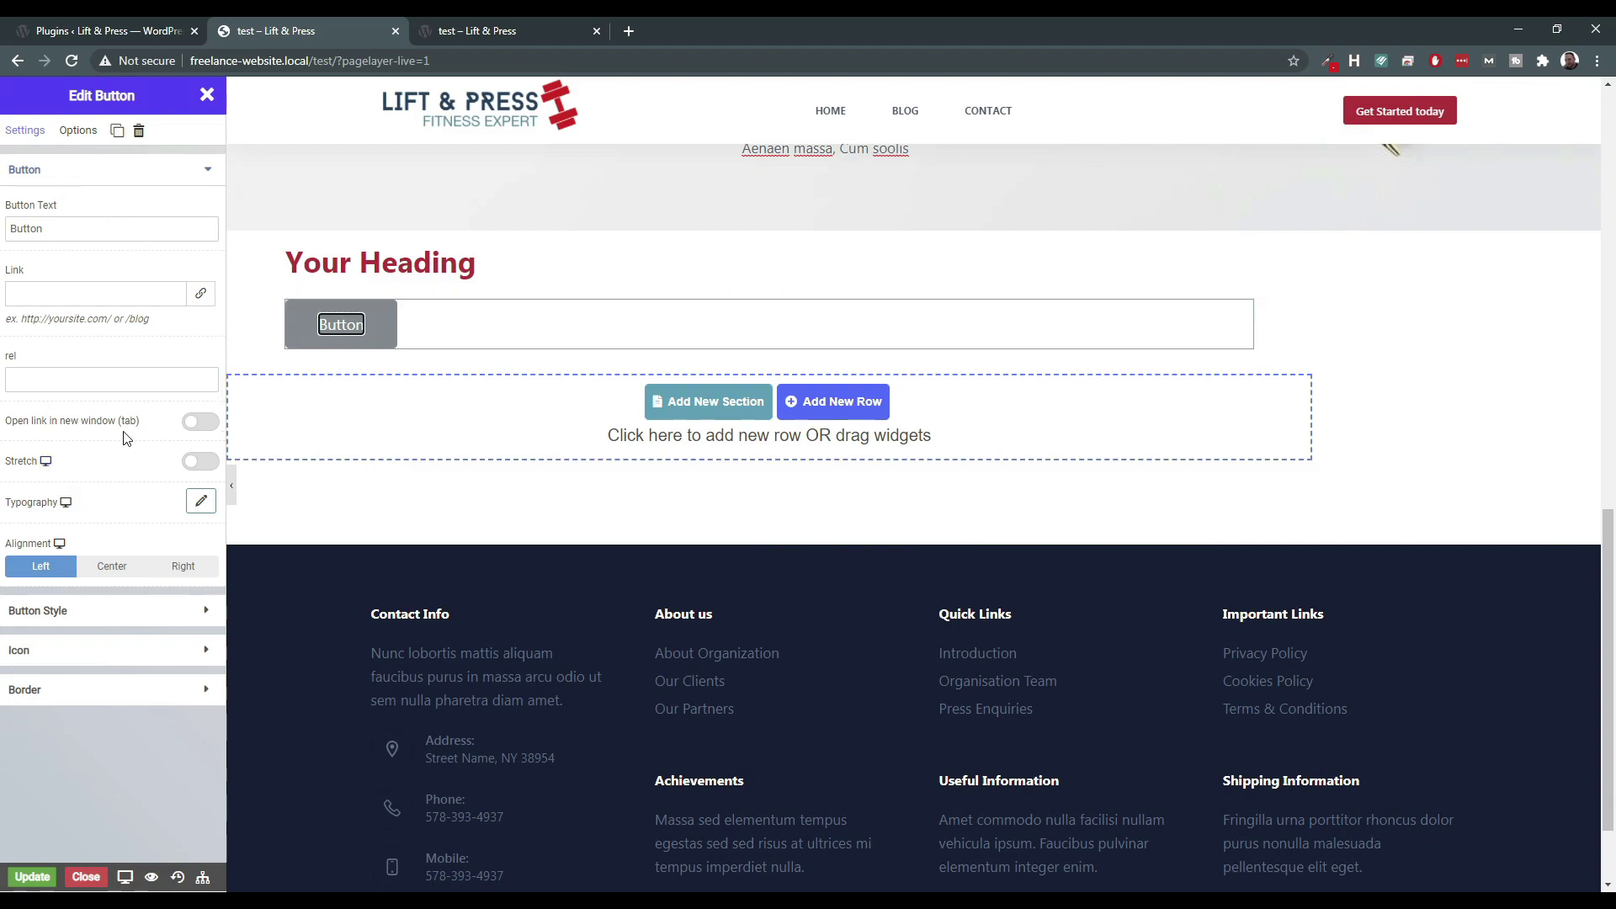
pyautogui.click(67, 611)
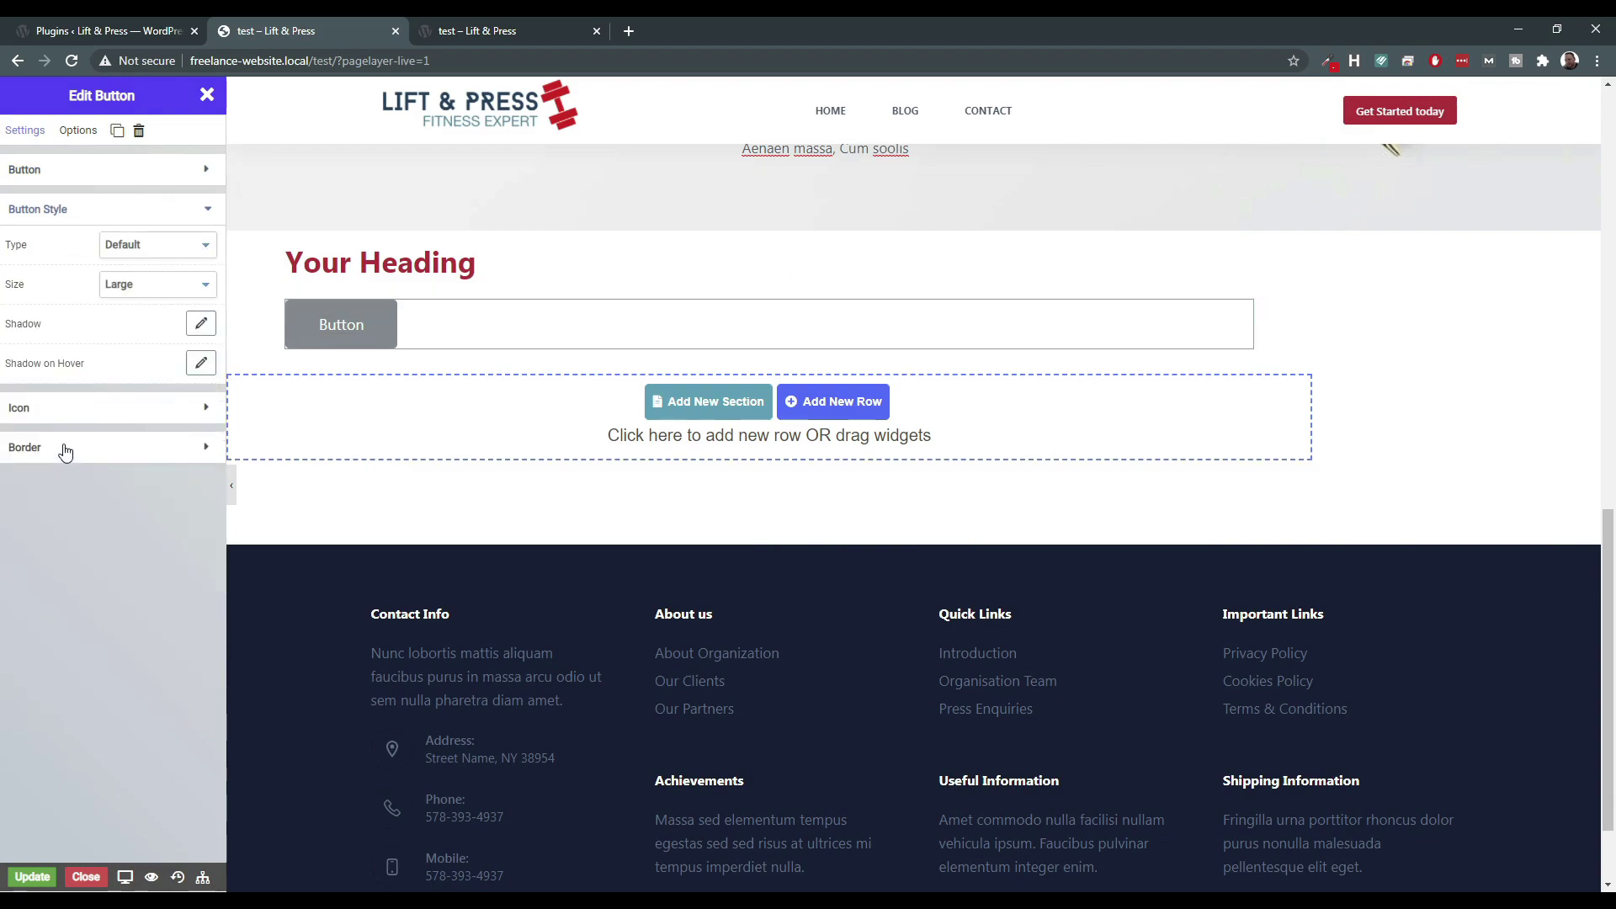
pyautogui.click(61, 415)
pyautogui.click(48, 450)
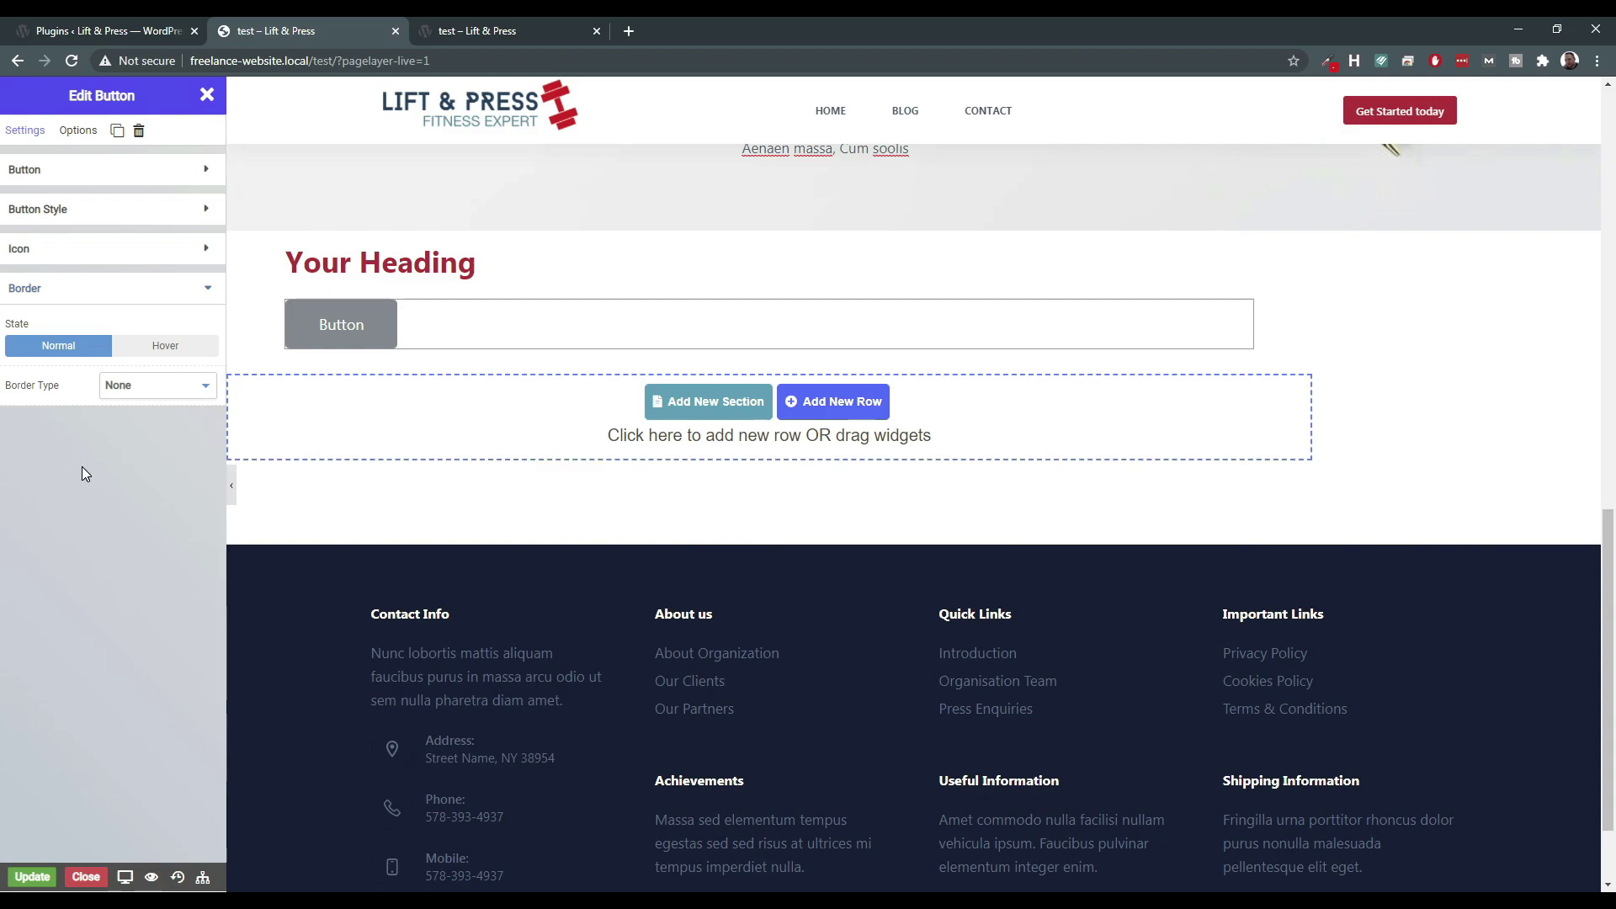
pyautogui.click(49, 173)
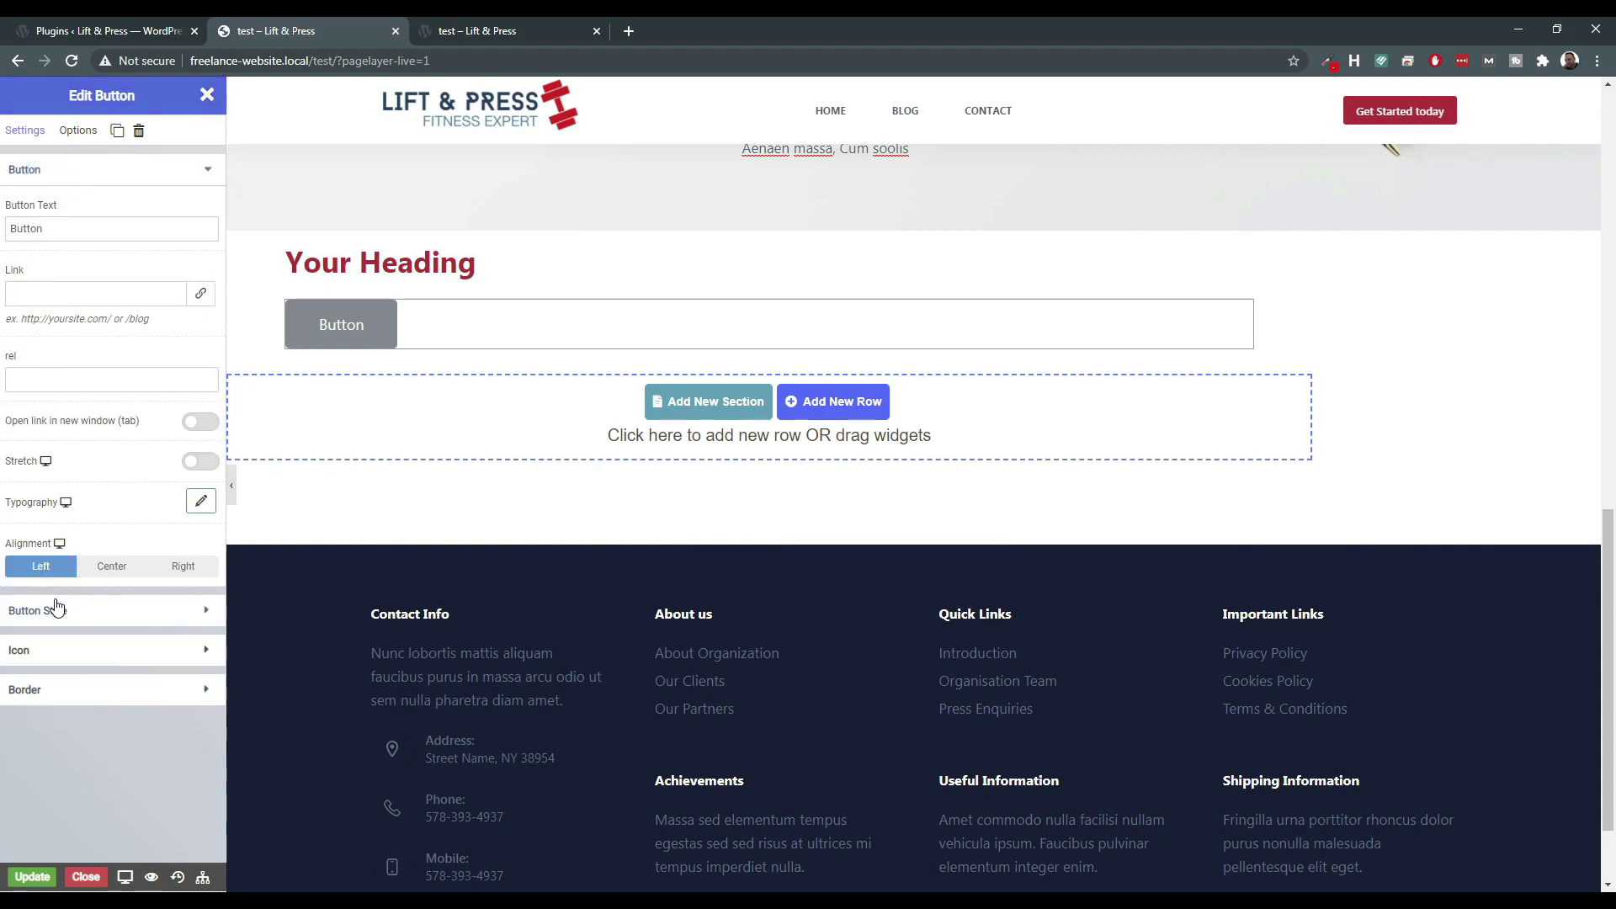
pyautogui.click(55, 608)
pyautogui.click(51, 413)
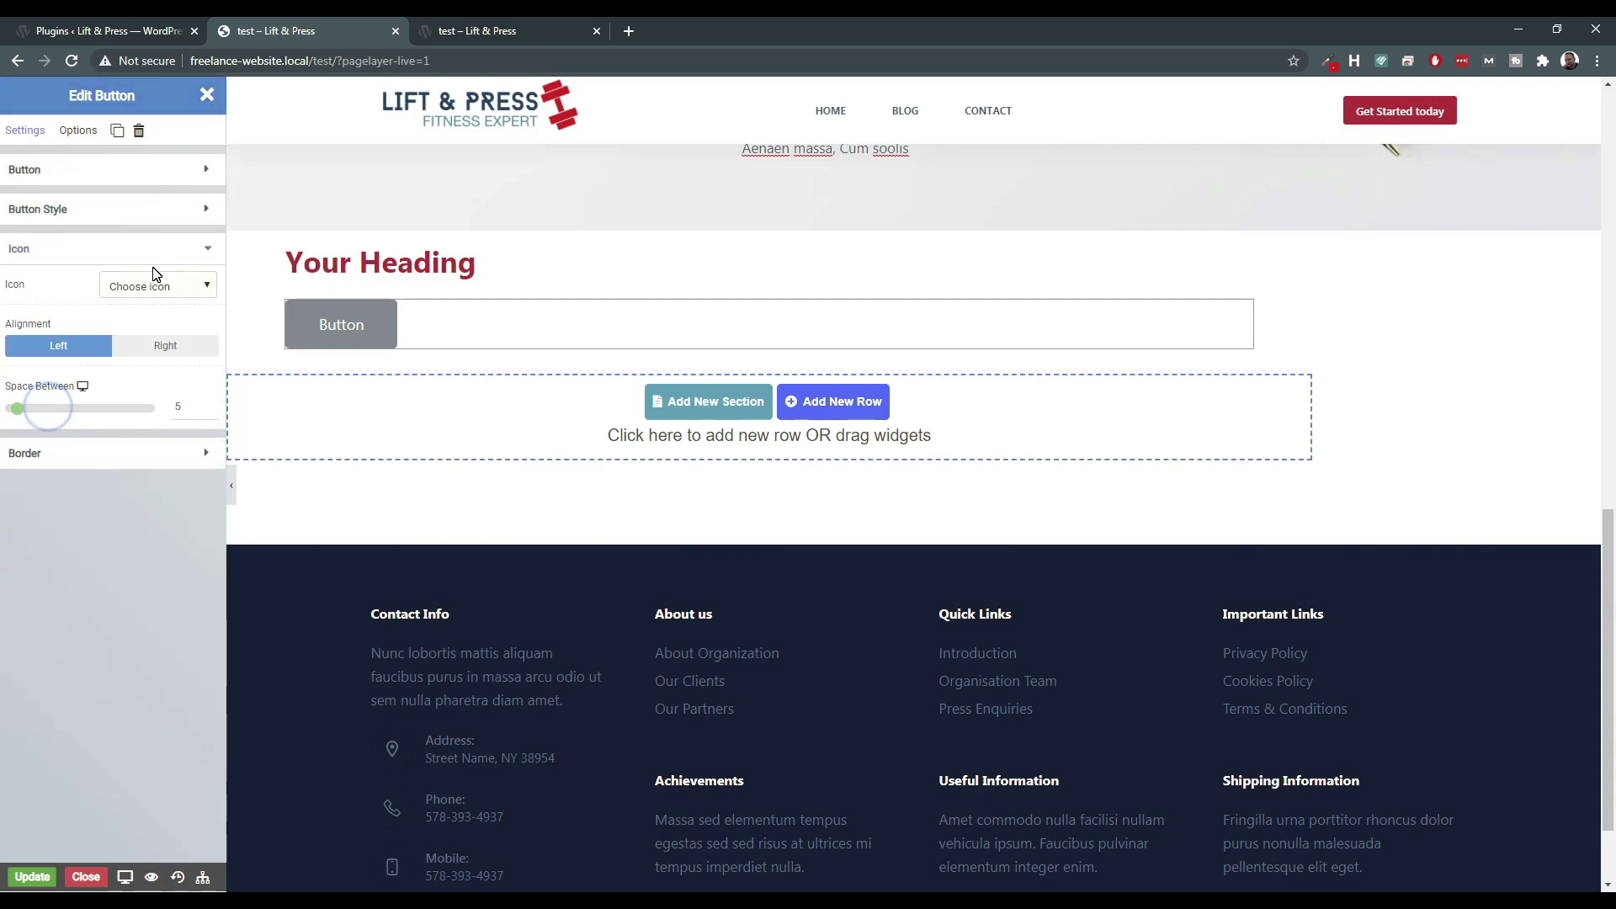
pyautogui.click(54, 172)
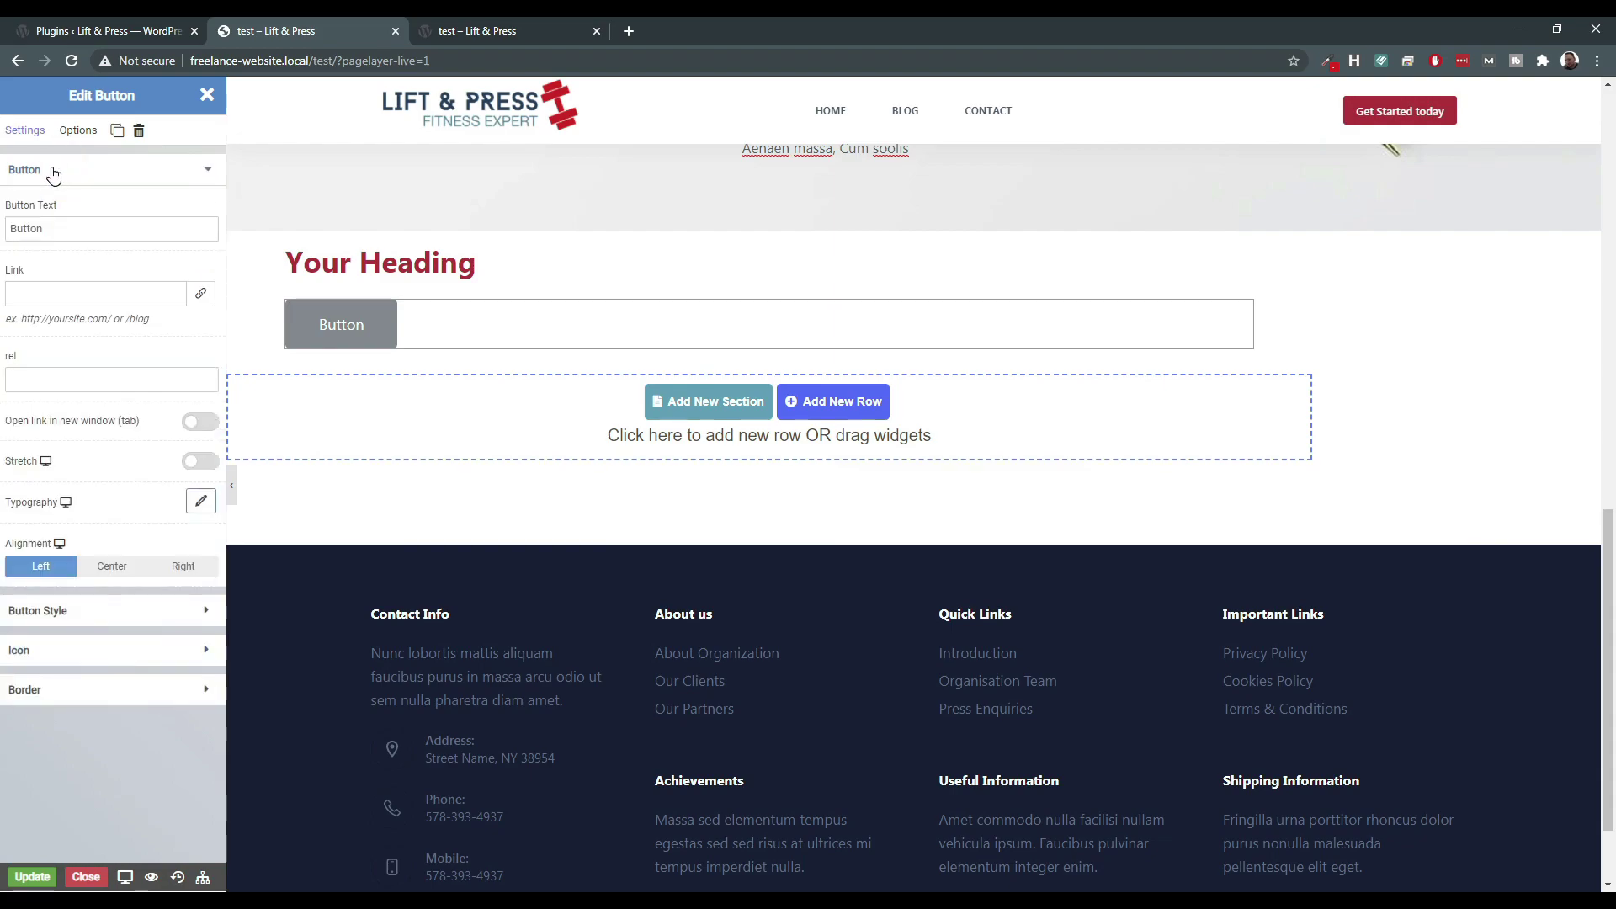
# Look over the built page and check the Your Heading title's inline formatting options.
pyautogui.scroll(4, 514, 362)
pyautogui.scroll(10, 551, 623)
pyautogui.scroll(-6, 529, 671)
pyautogui.scroll(-7, 528, 670)
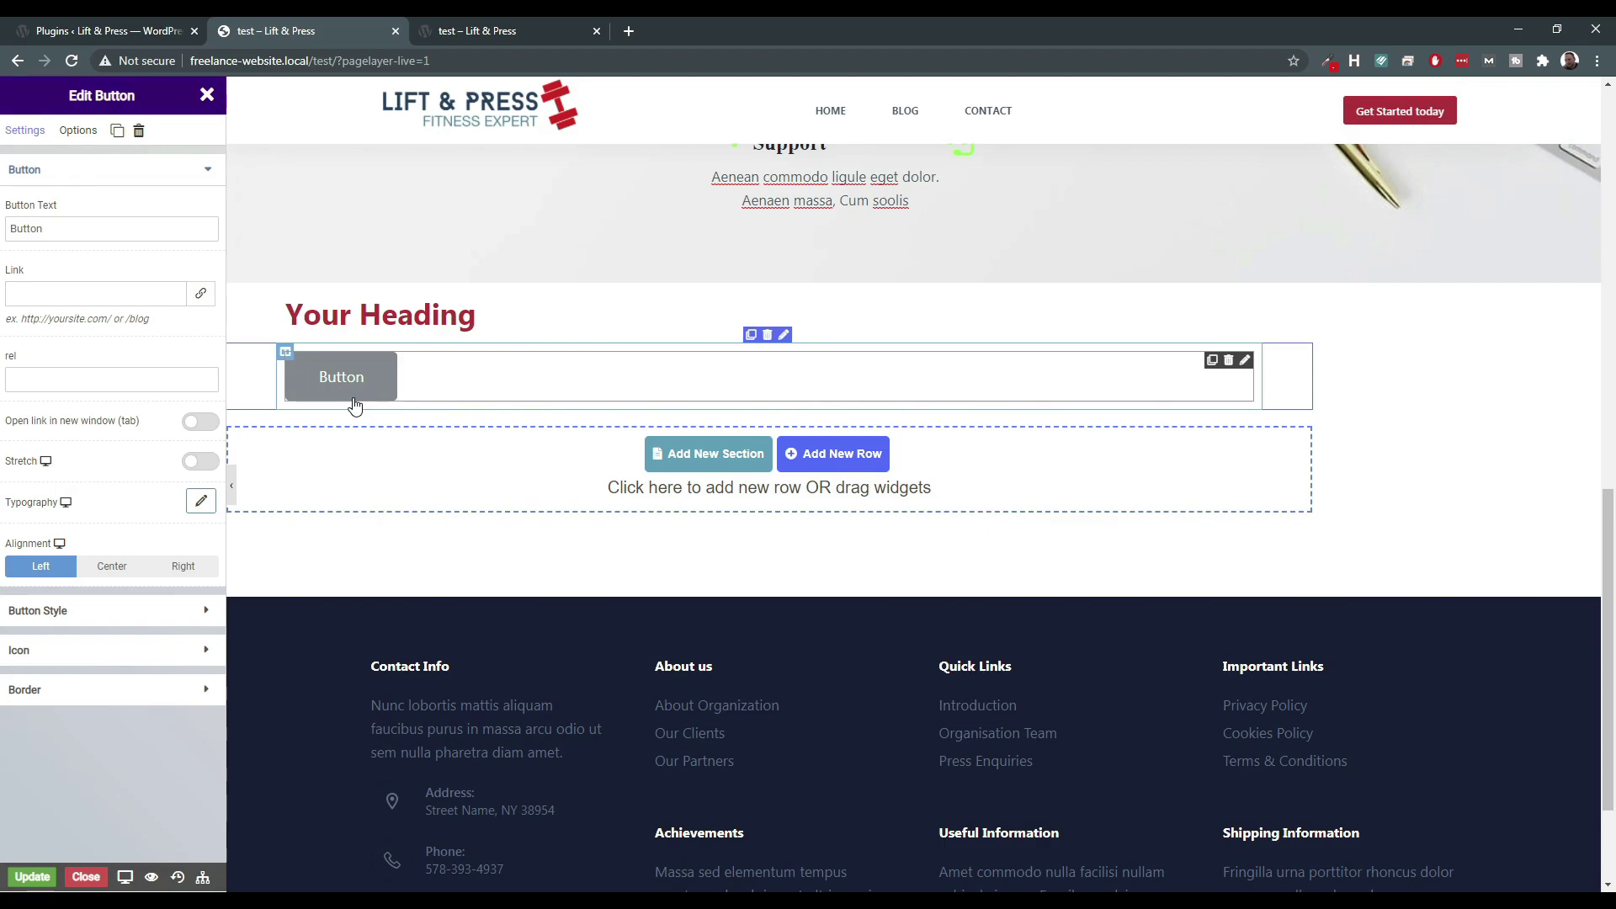
pyautogui.scroll(10, 433, 455)
pyautogui.scroll(3, 433, 456)
pyautogui.scroll(-10, 432, 456)
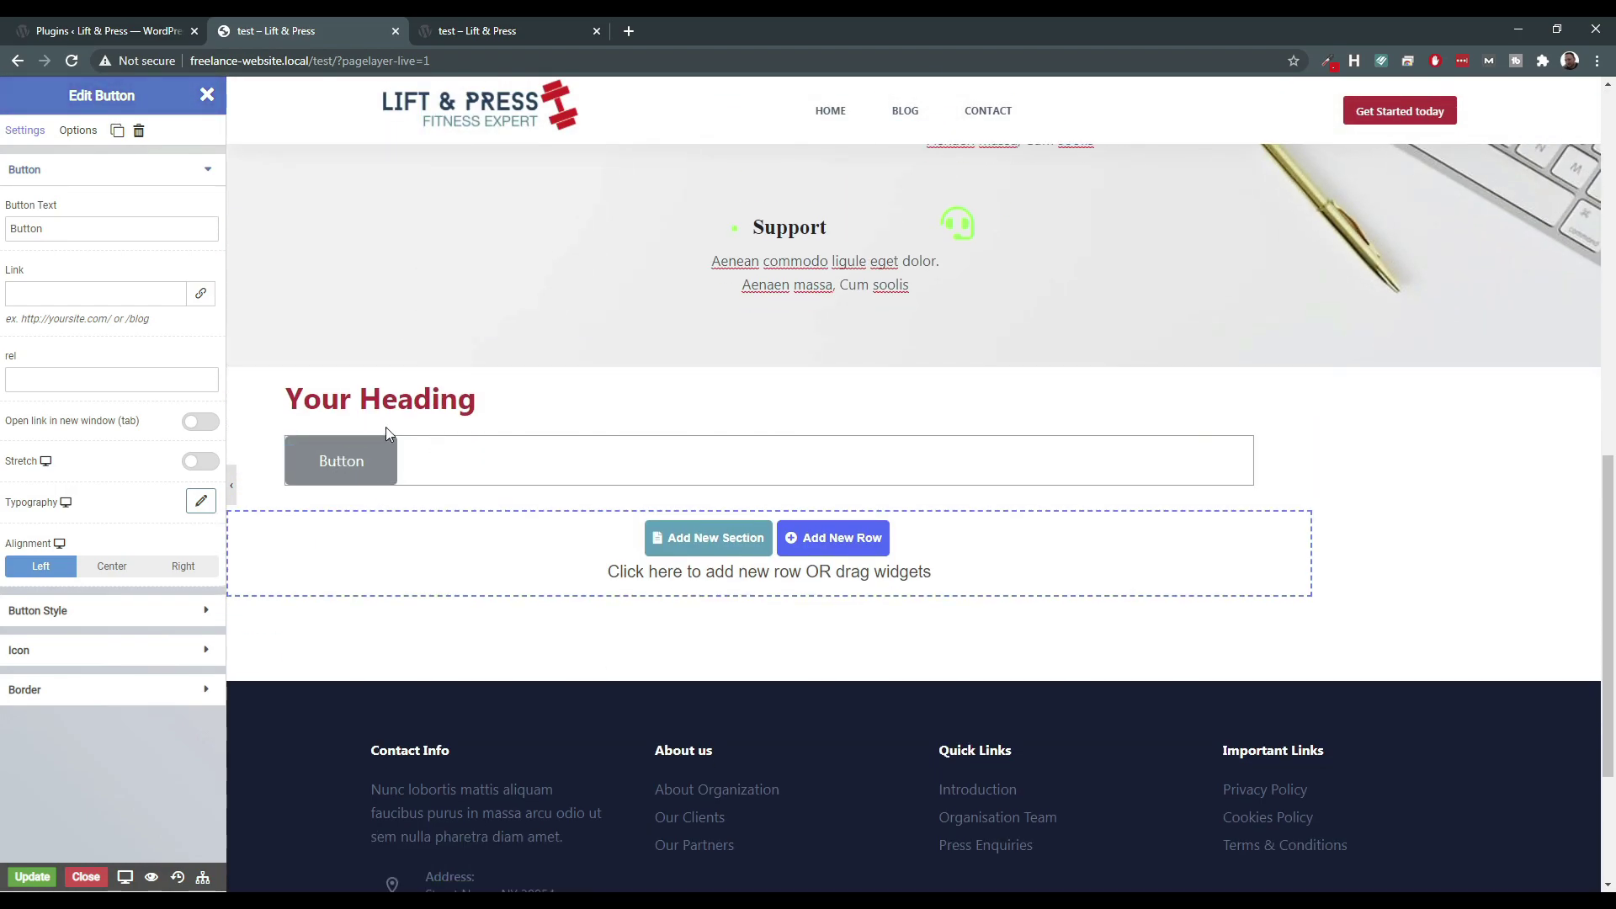
pyautogui.click(412, 400)
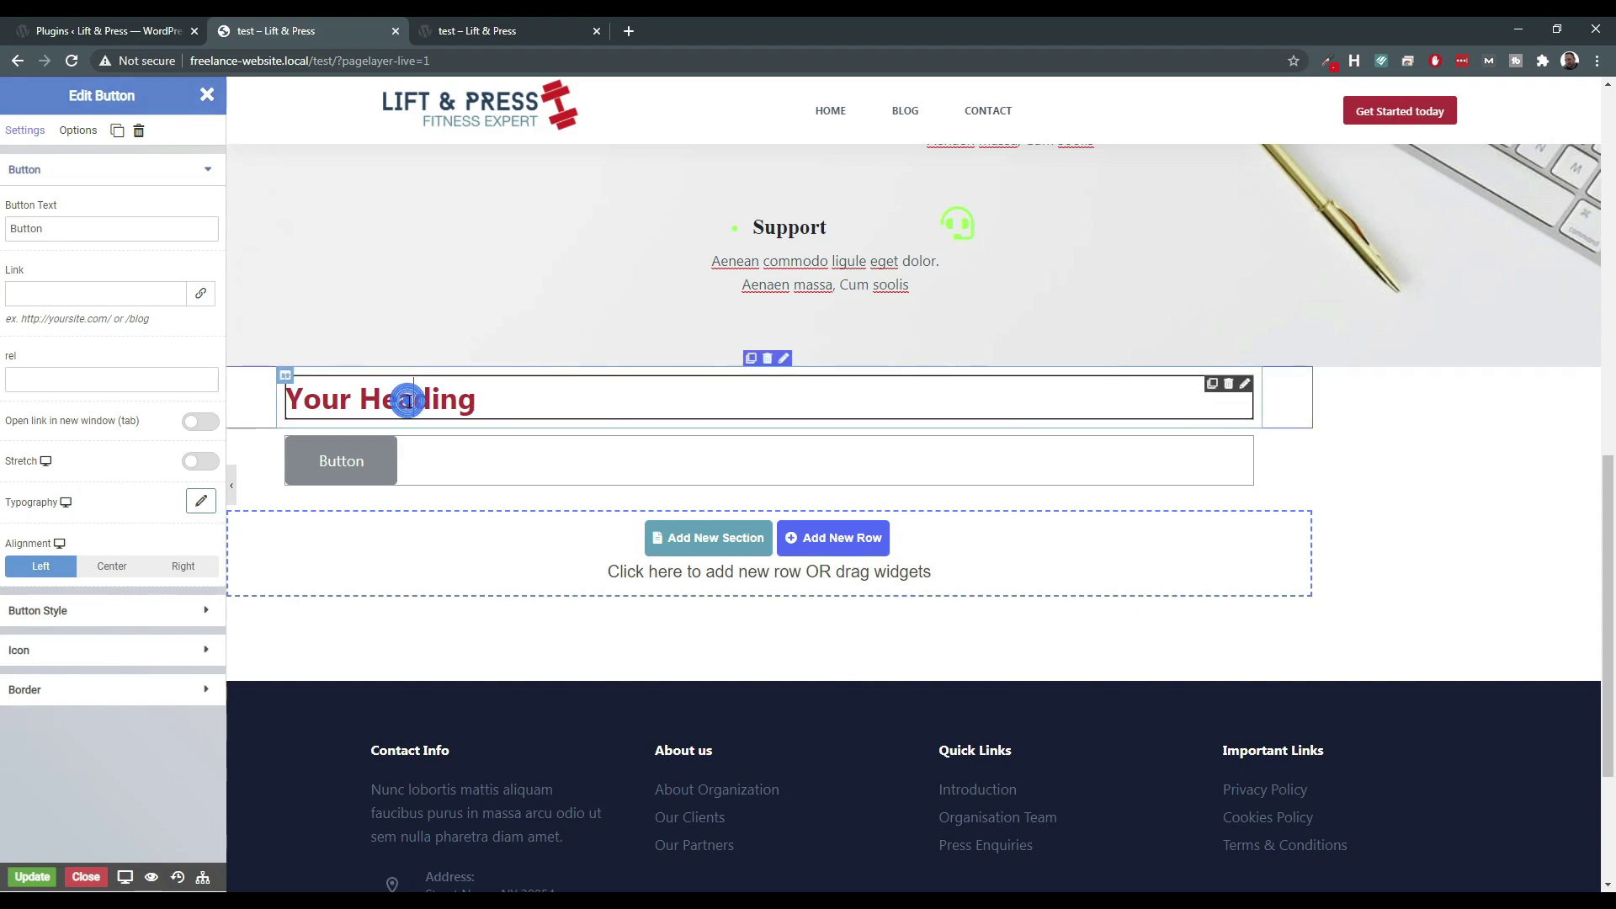
pyautogui.tripleClick(611, 408)
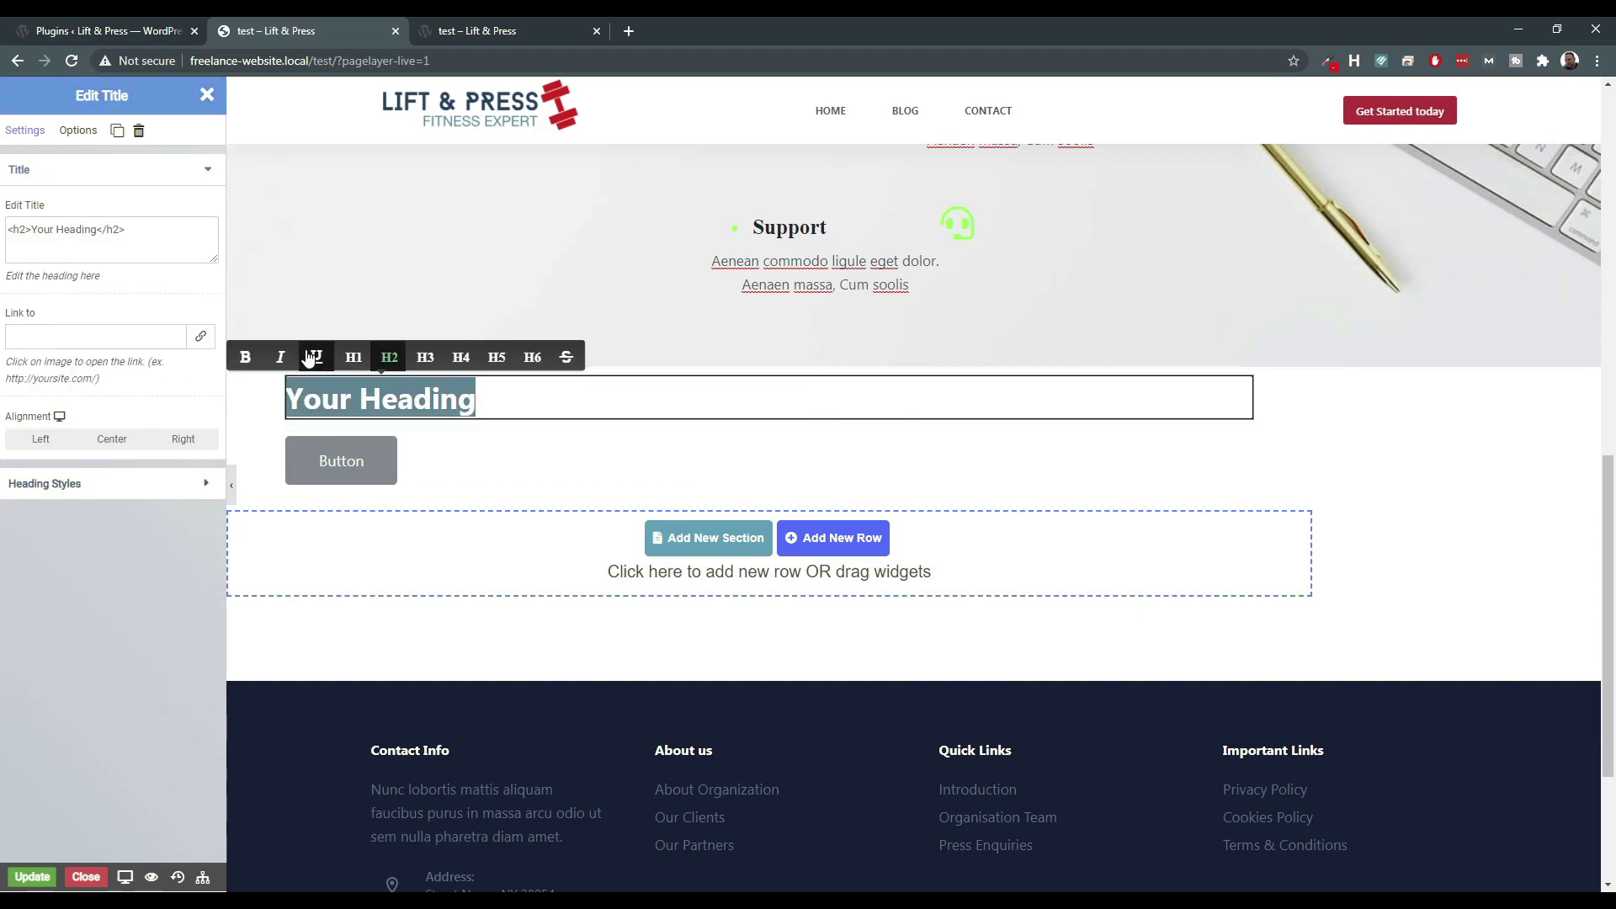
pyautogui.scroll(11, 367, 496)
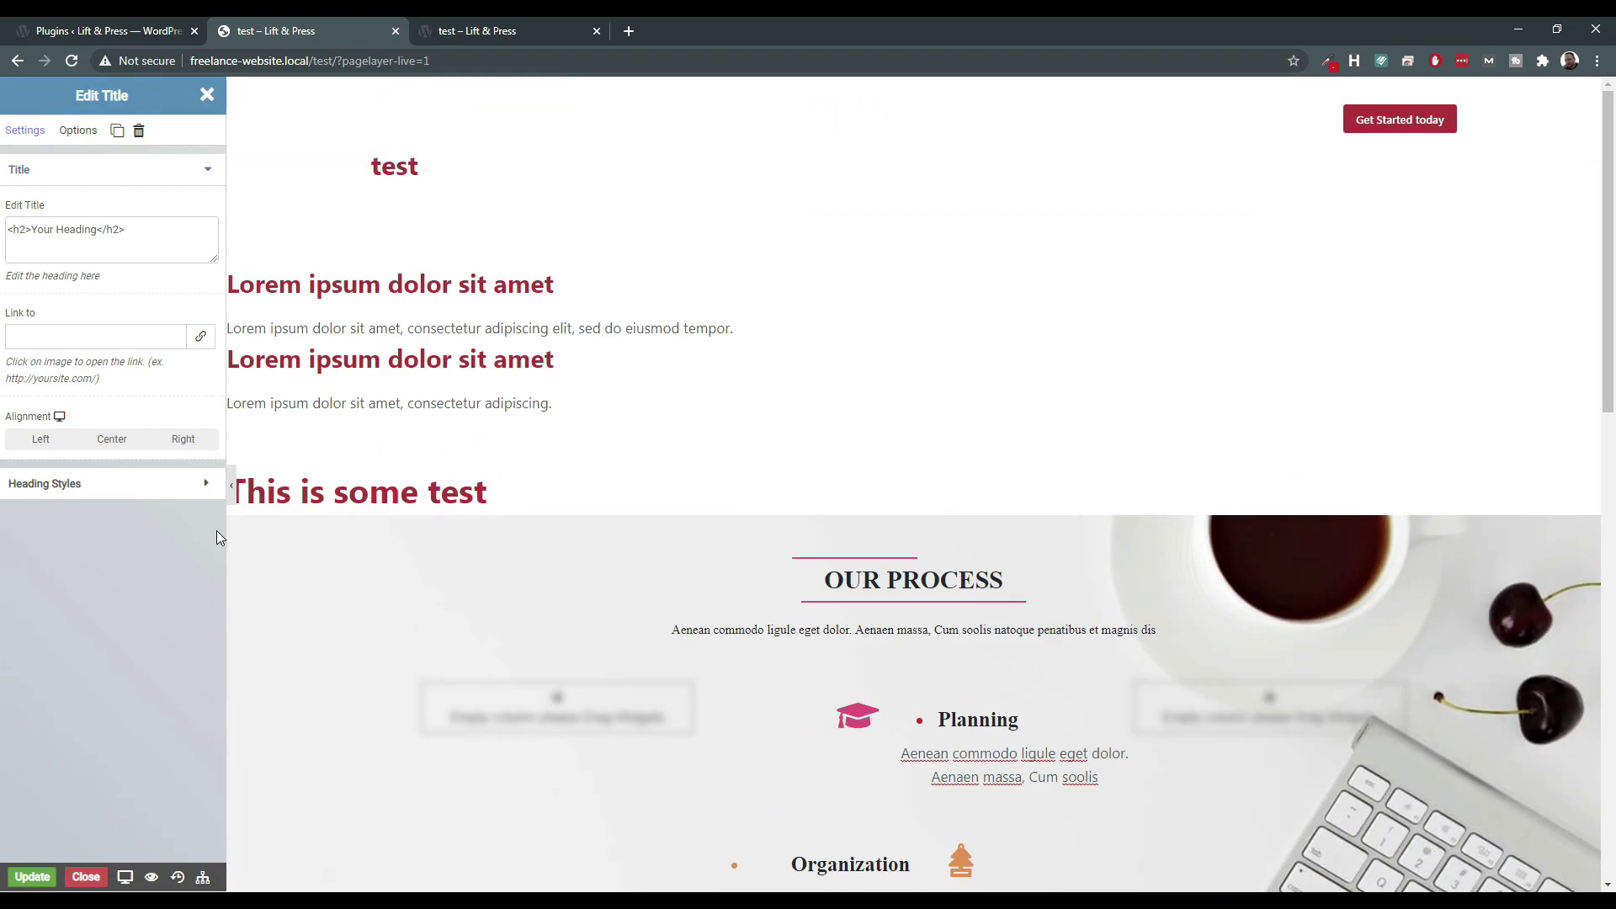
# Close the Pagelayer editor and return to the WordPress admin without saving the page changes.
pyautogui.click(86, 877)
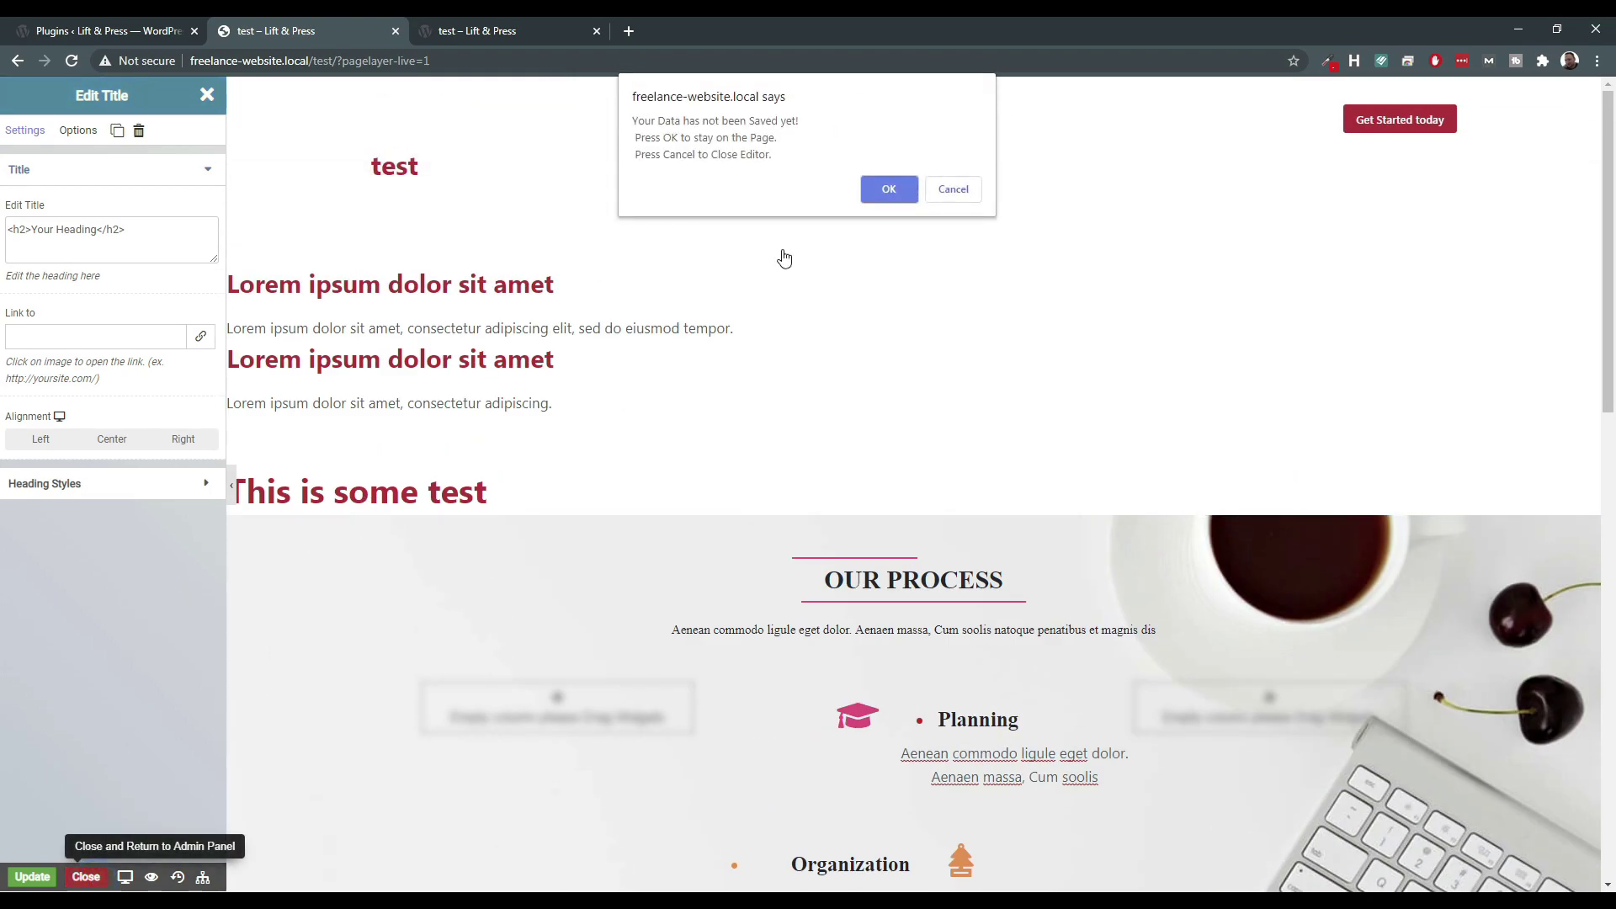
pyautogui.click(880, 188)
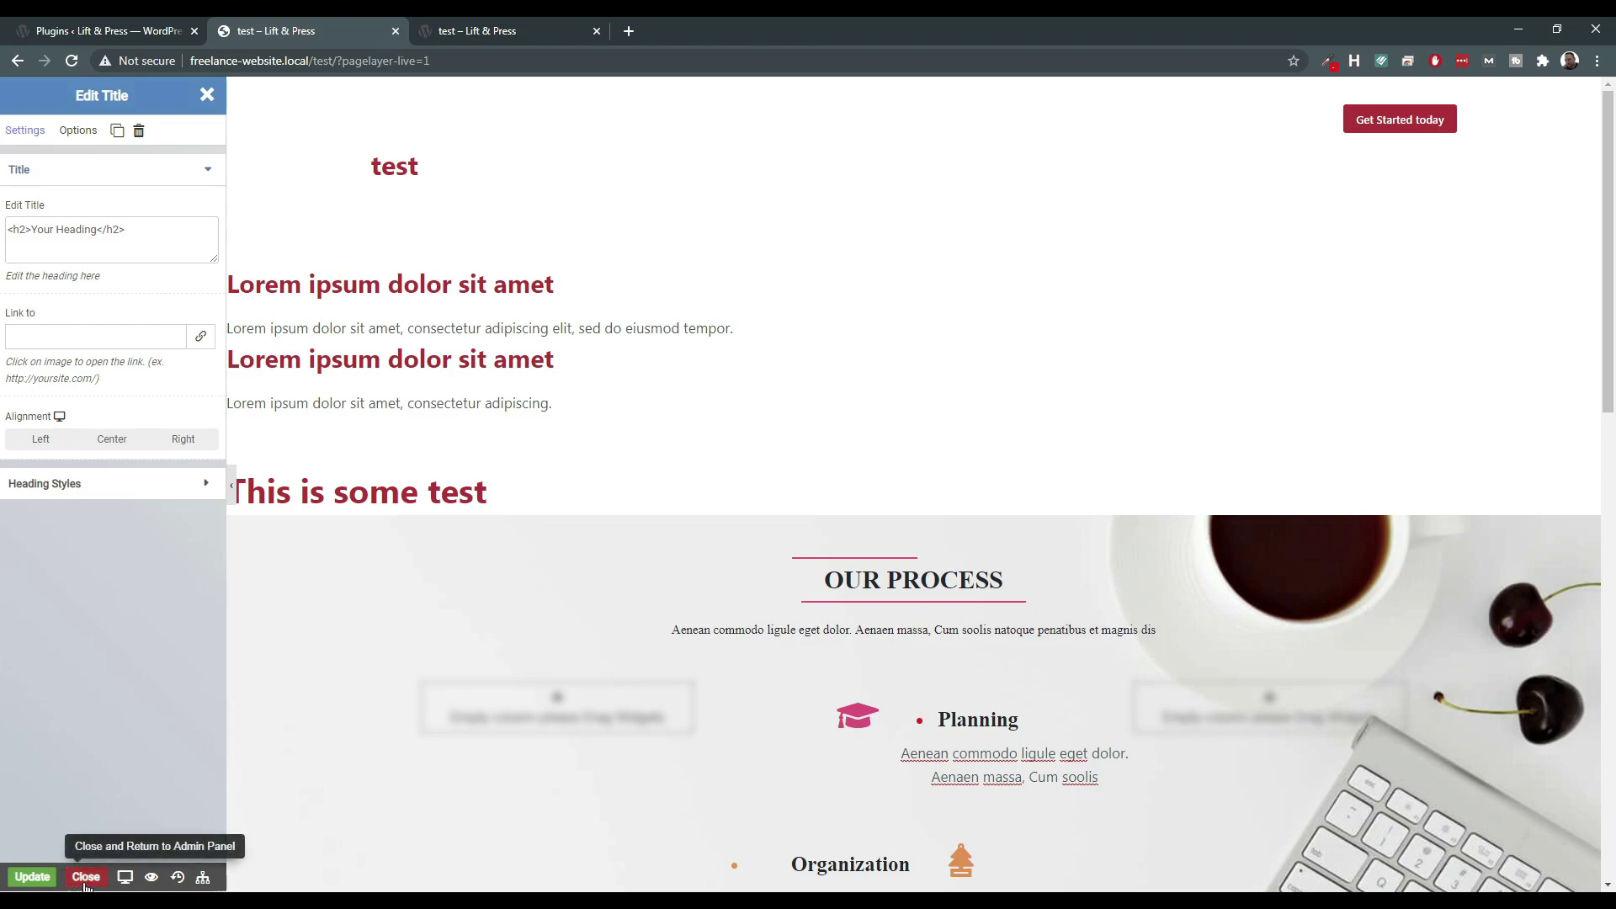
pyautogui.click(85, 882)
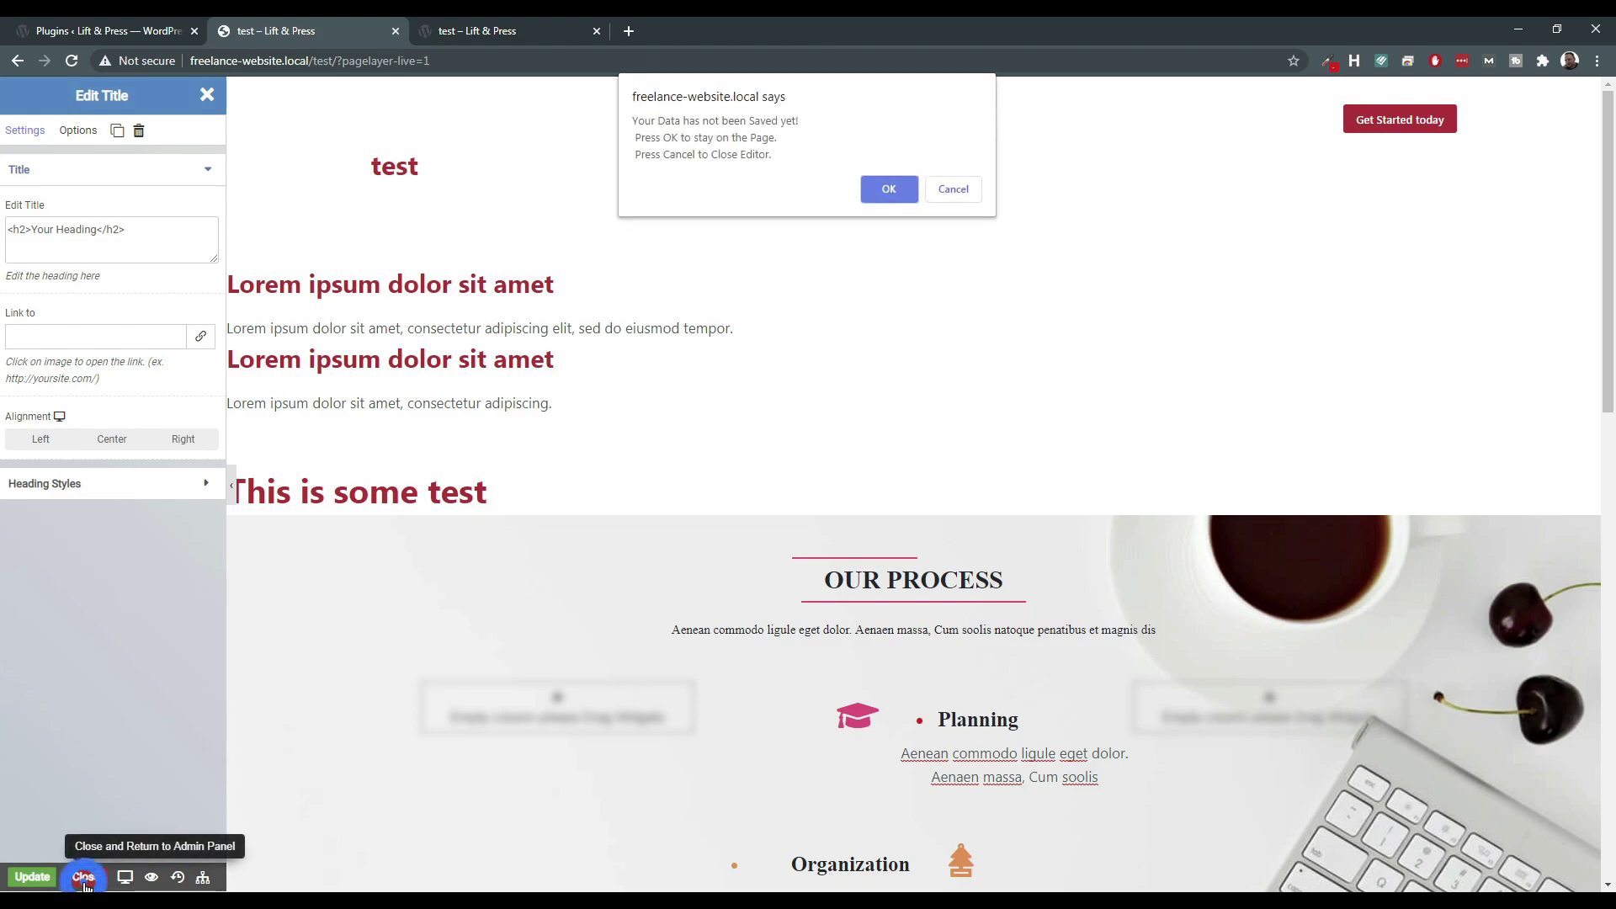
pyautogui.click(891, 190)
pyautogui.click(76, 883)
pyautogui.click(926, 189)
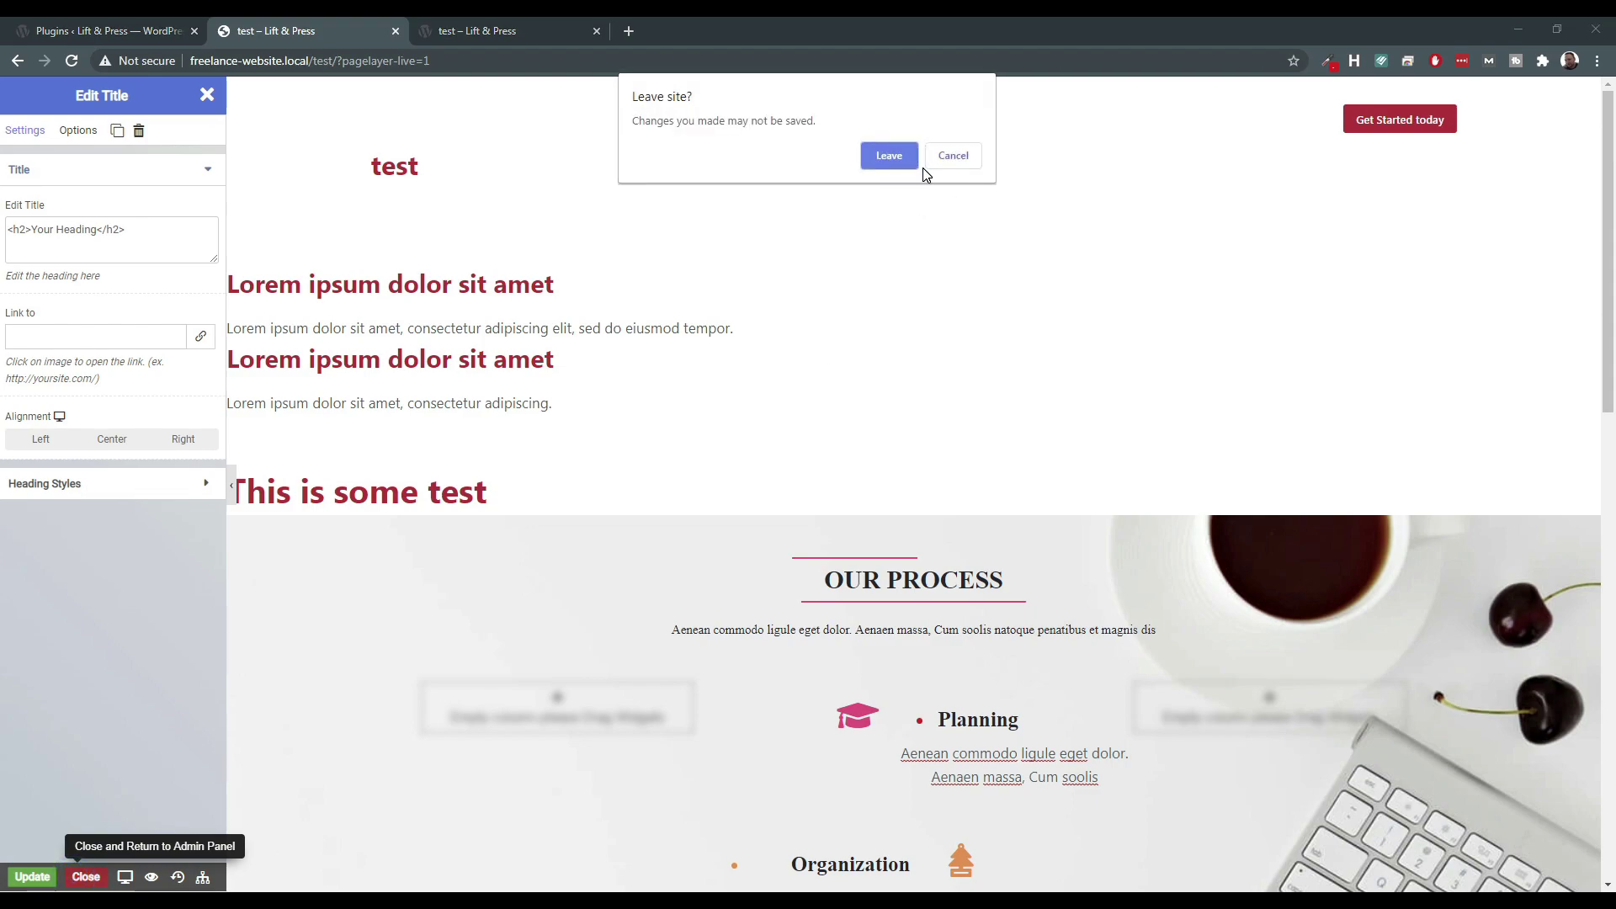
pyautogui.click(895, 157)
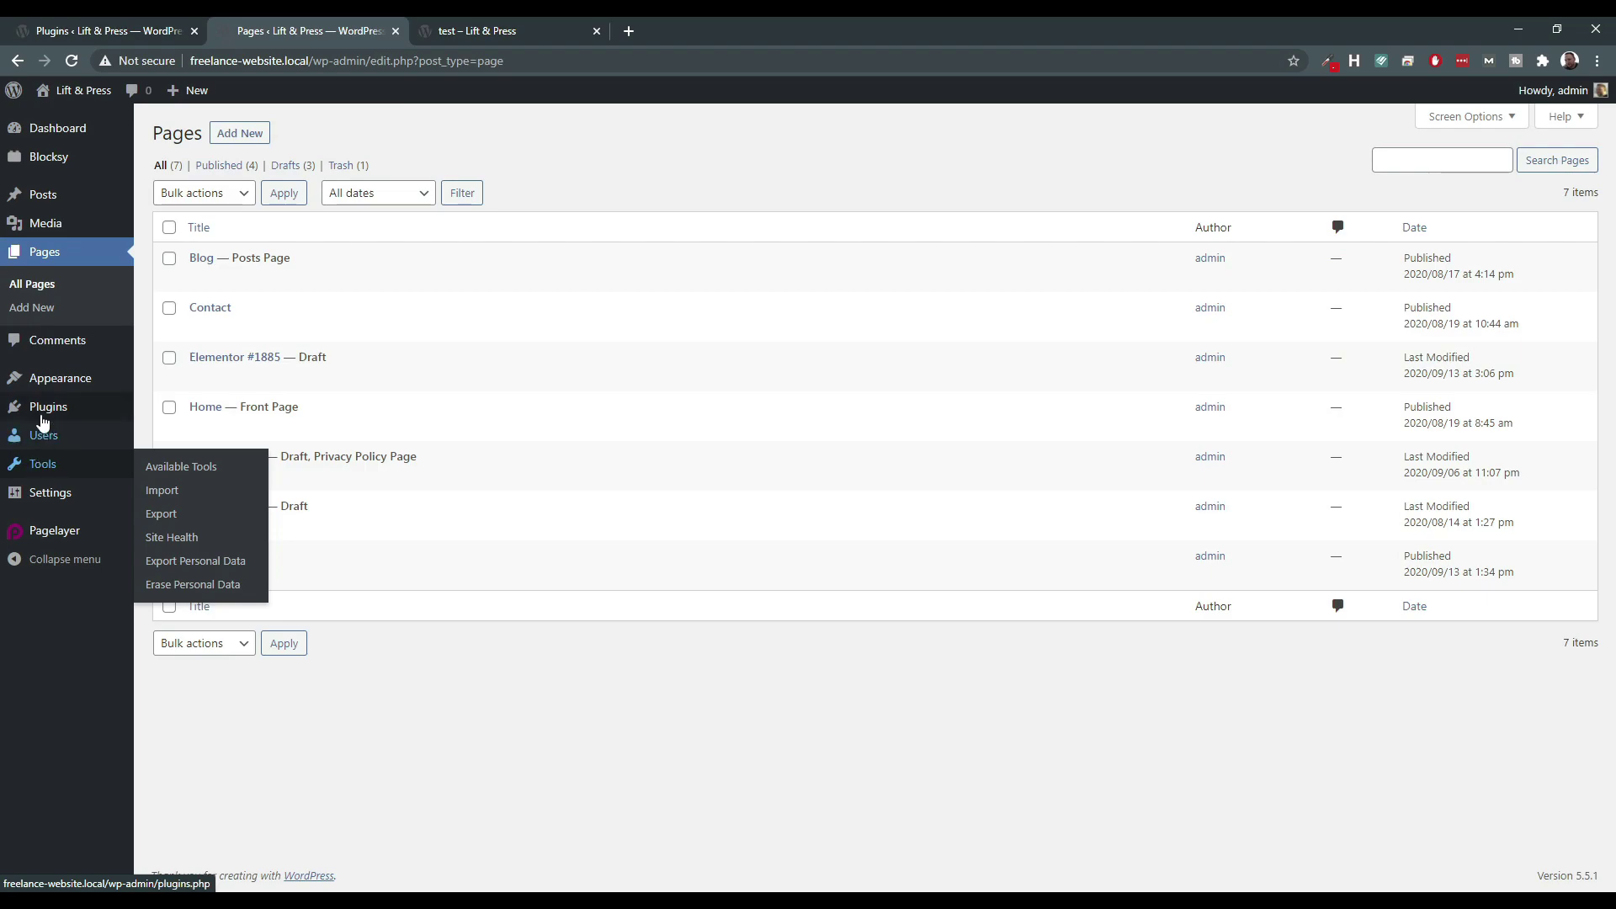
# Deactivate the PageLayer plugin and activate Brizy among the installed plugins.
pyautogui.click(162, 410)
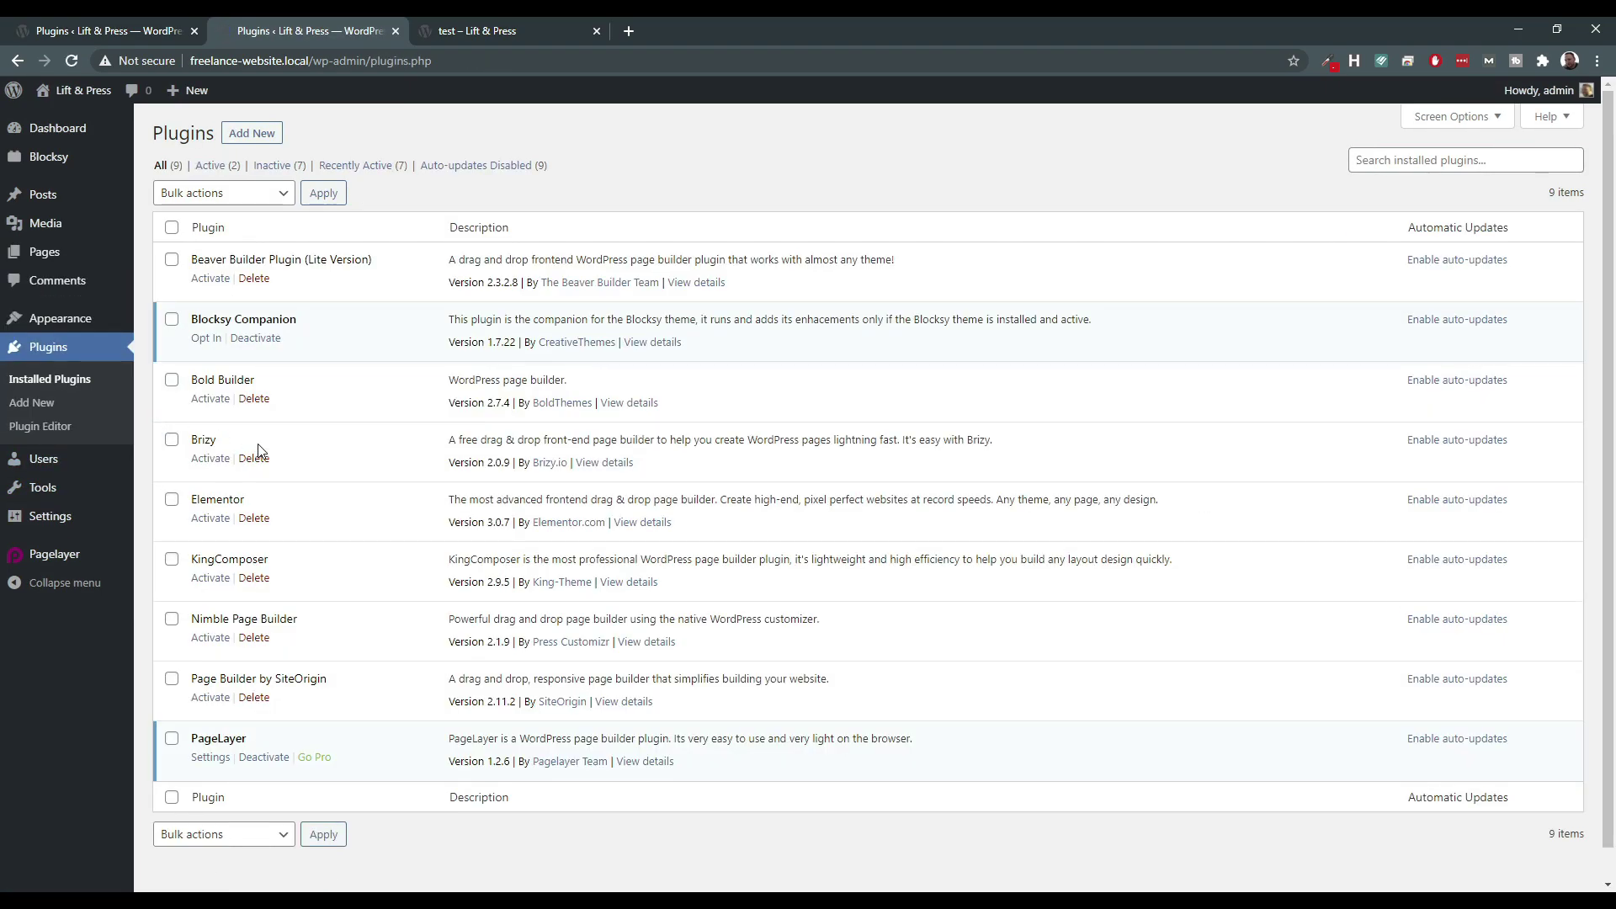
pyautogui.click(266, 757)
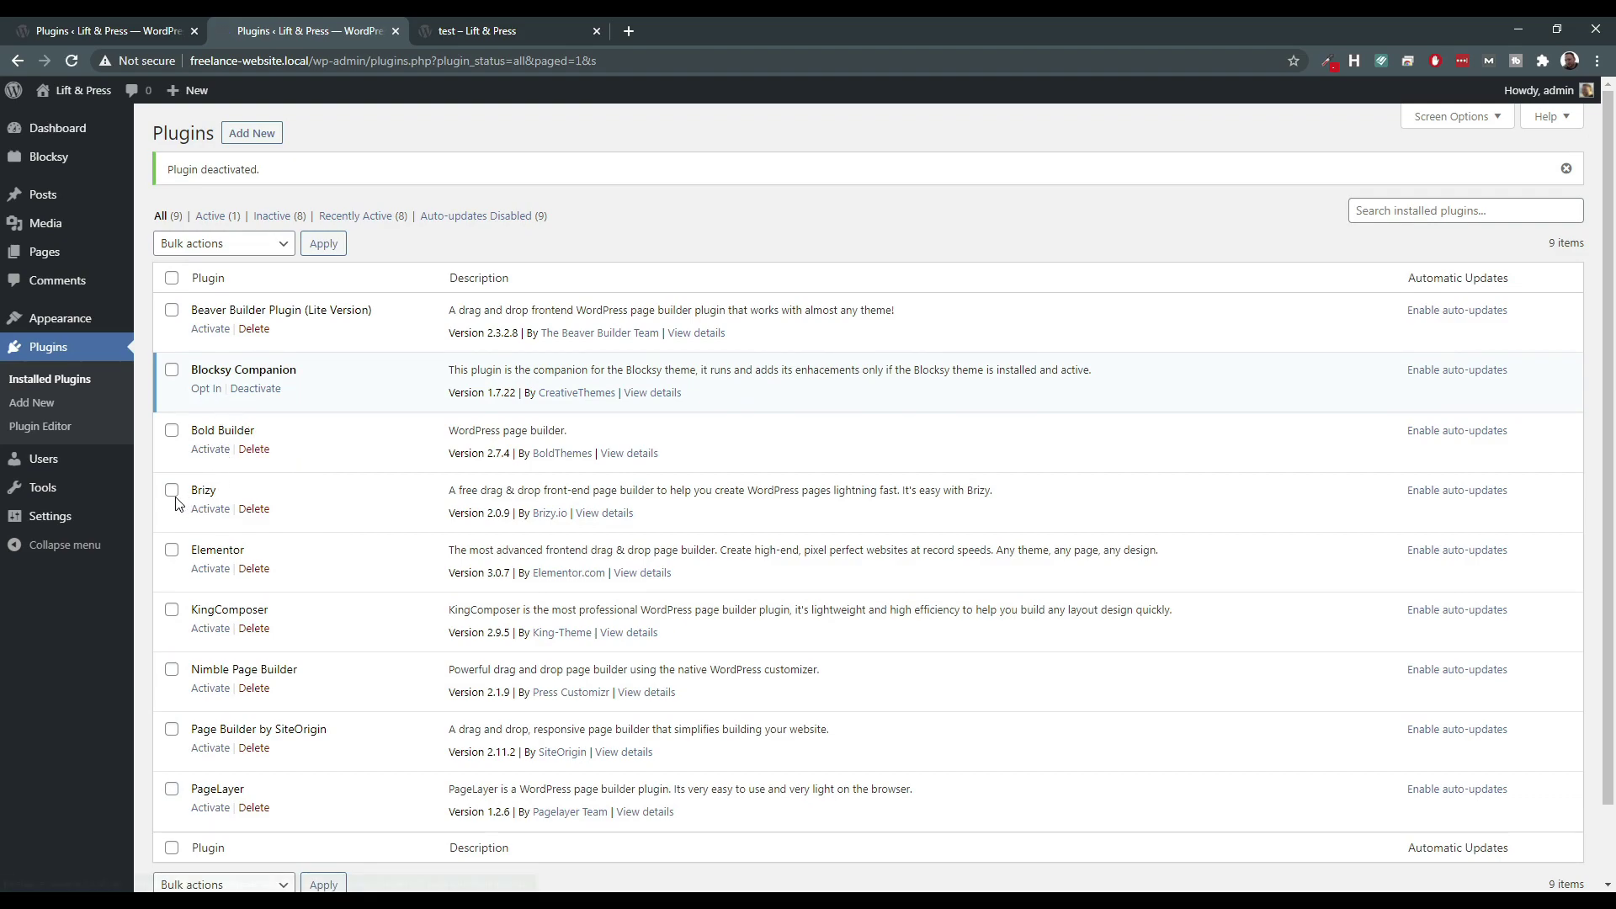
pyautogui.click(209, 508)
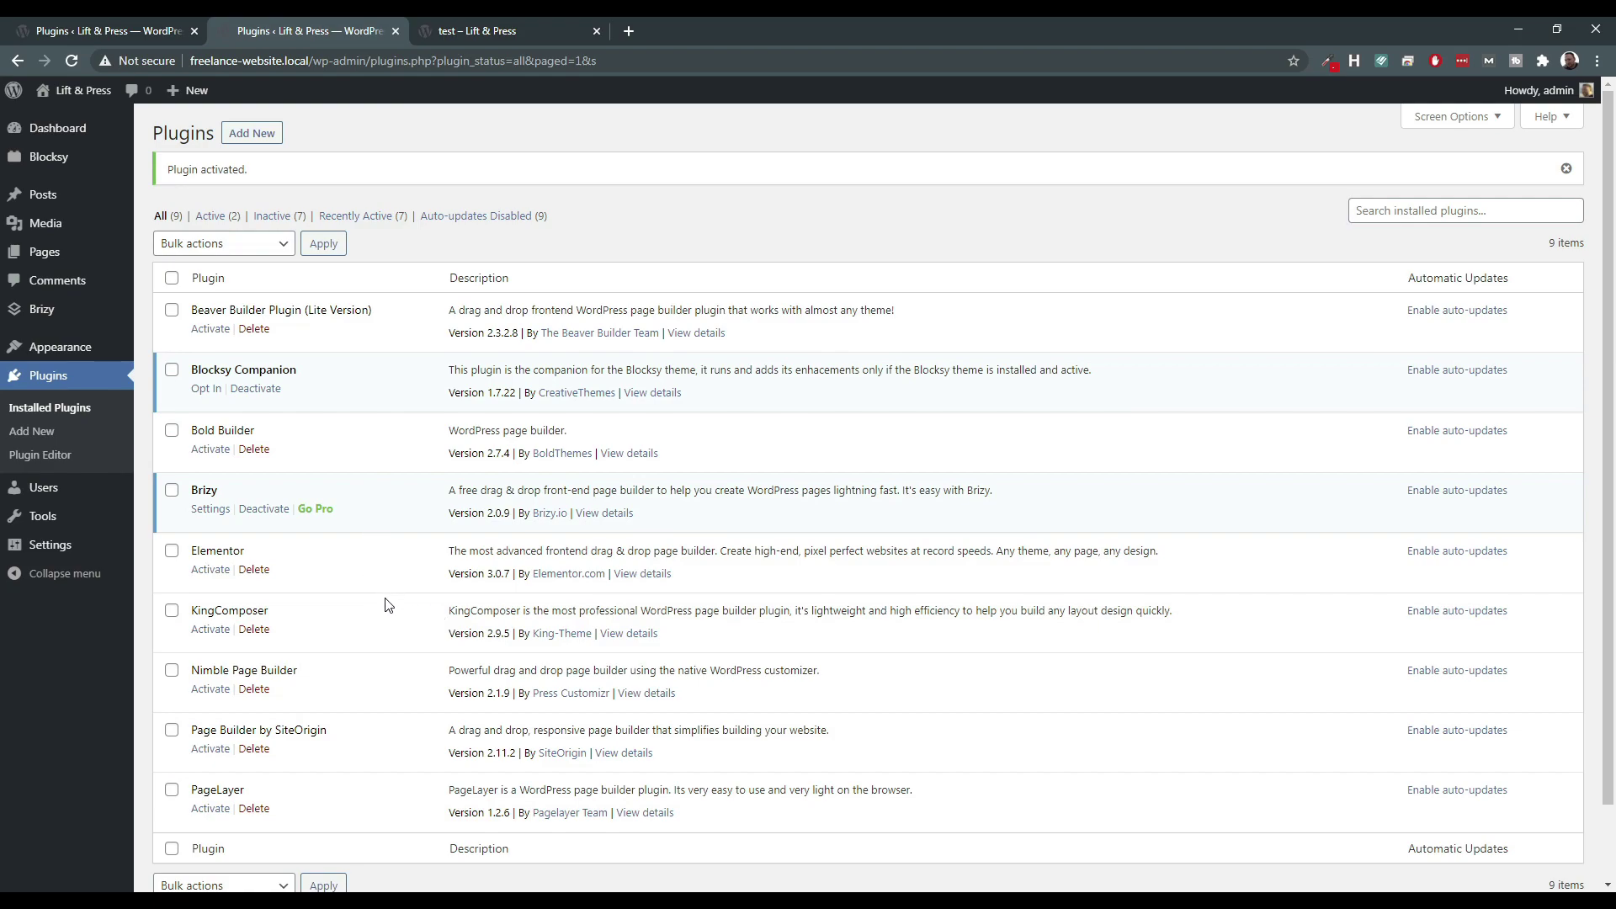
# Mark Page Builder by SiteOrigin, Brizy and Elementor in the plugin list, and clear the three marks again.
pyautogui.scroll(-1, 388, 605)
pyautogui.scroll(1, 376, 612)
pyautogui.scroll(-1, 379, 679)
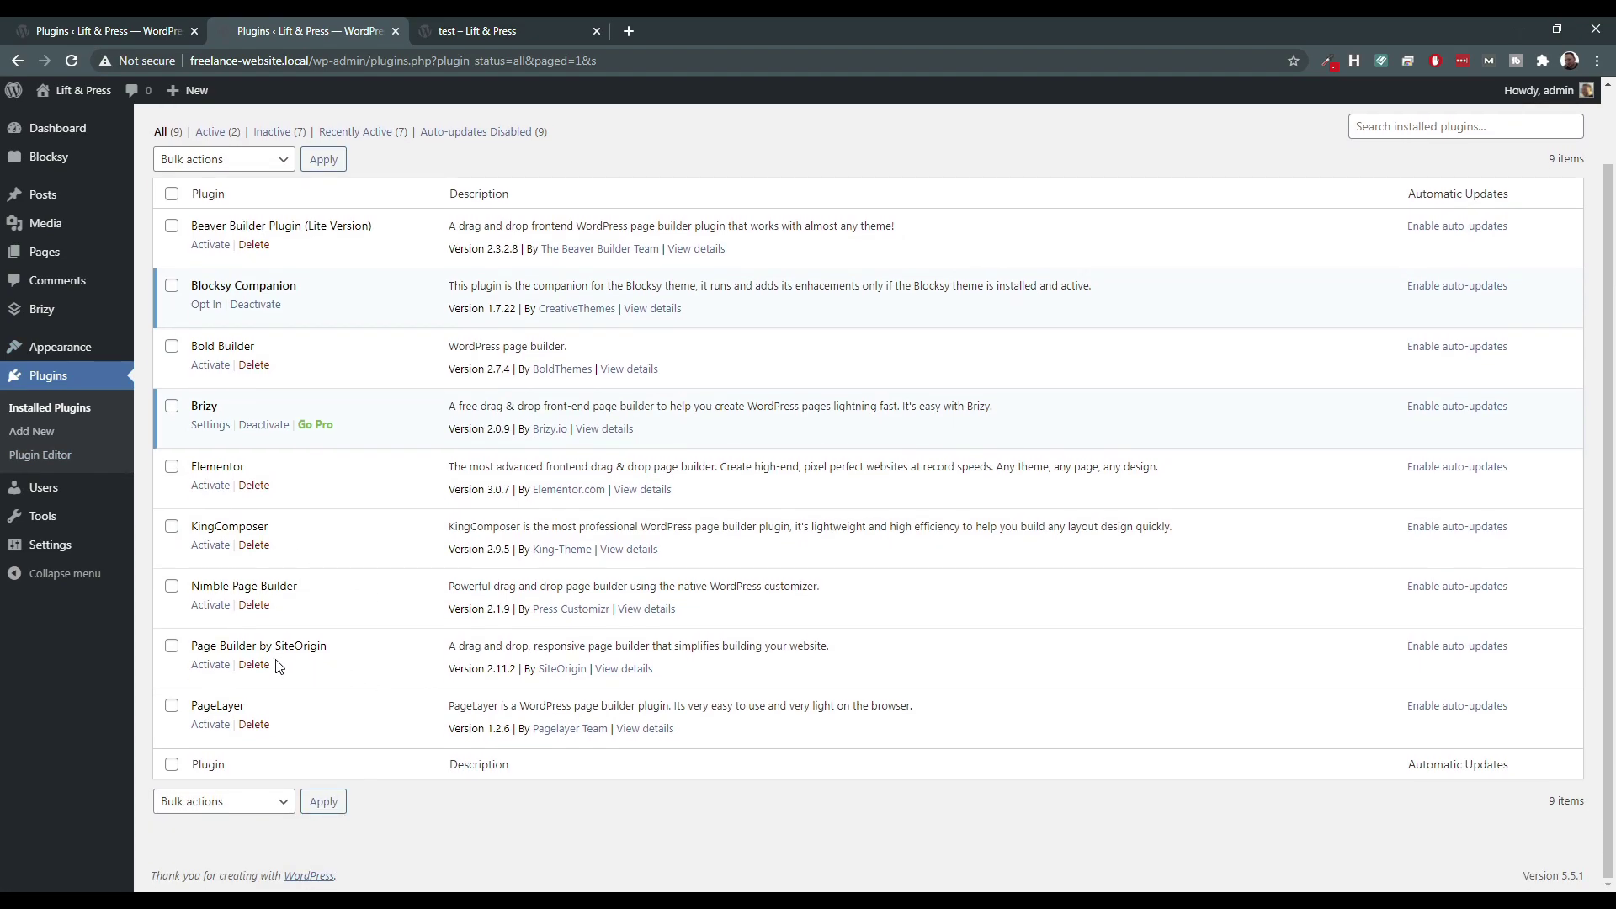
pyautogui.click(172, 646)
pyautogui.click(172, 407)
pyautogui.click(170, 468)
pyautogui.click(171, 466)
pyautogui.click(172, 406)
pyautogui.click(172, 646)
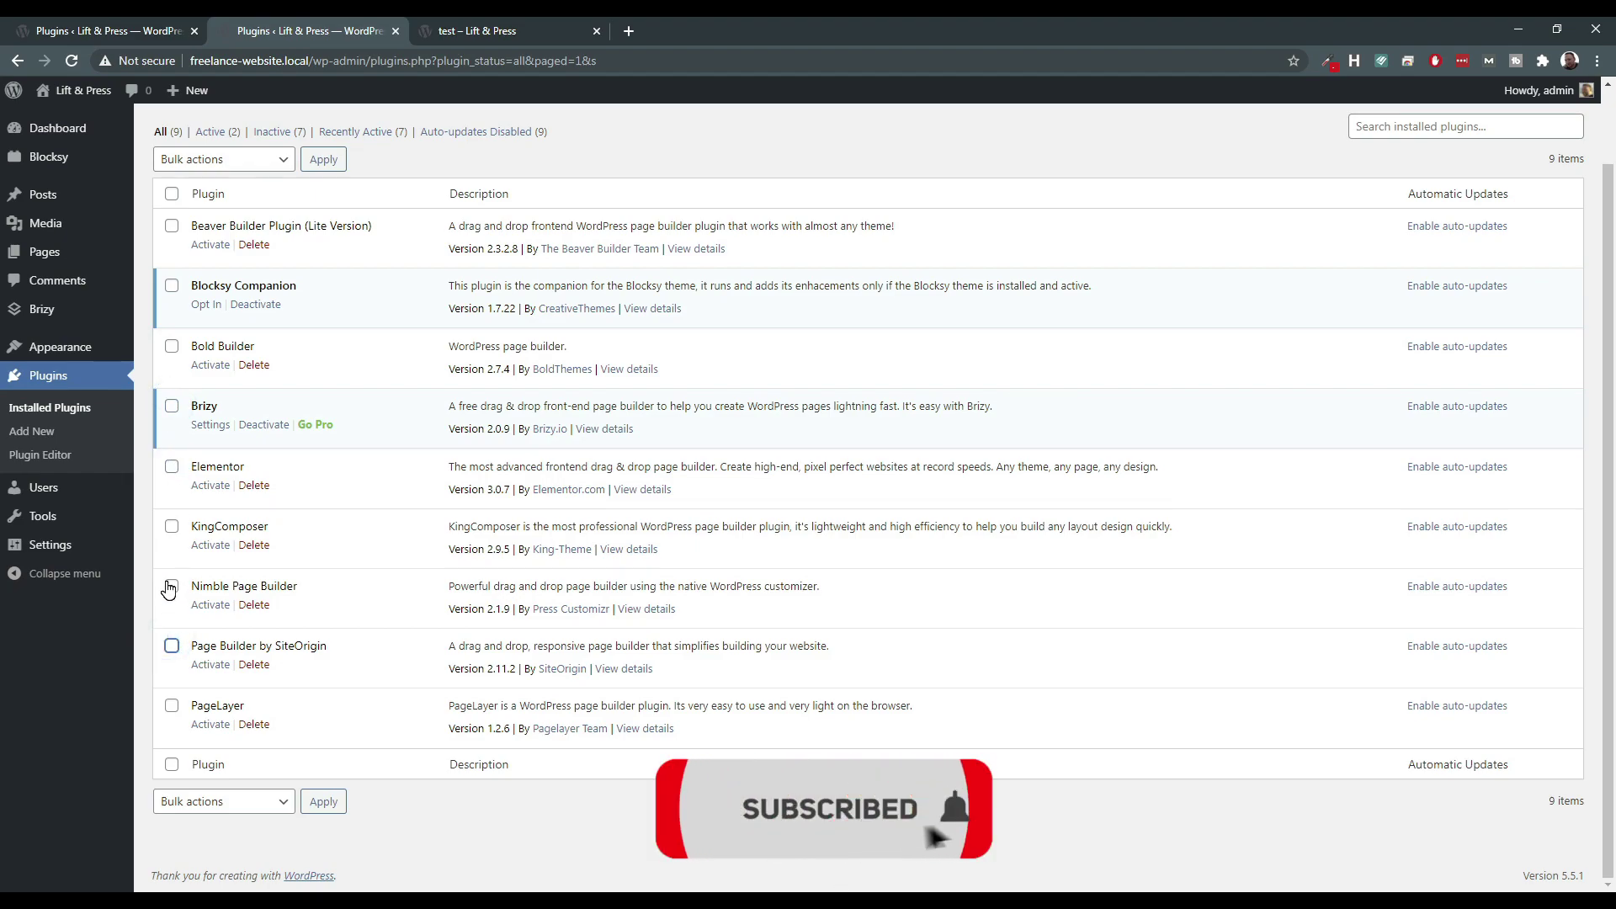
# Mark Bold Builder and Nimble Page Builder in the plugin list, and clear both marks again.
pyautogui.click(171, 345)
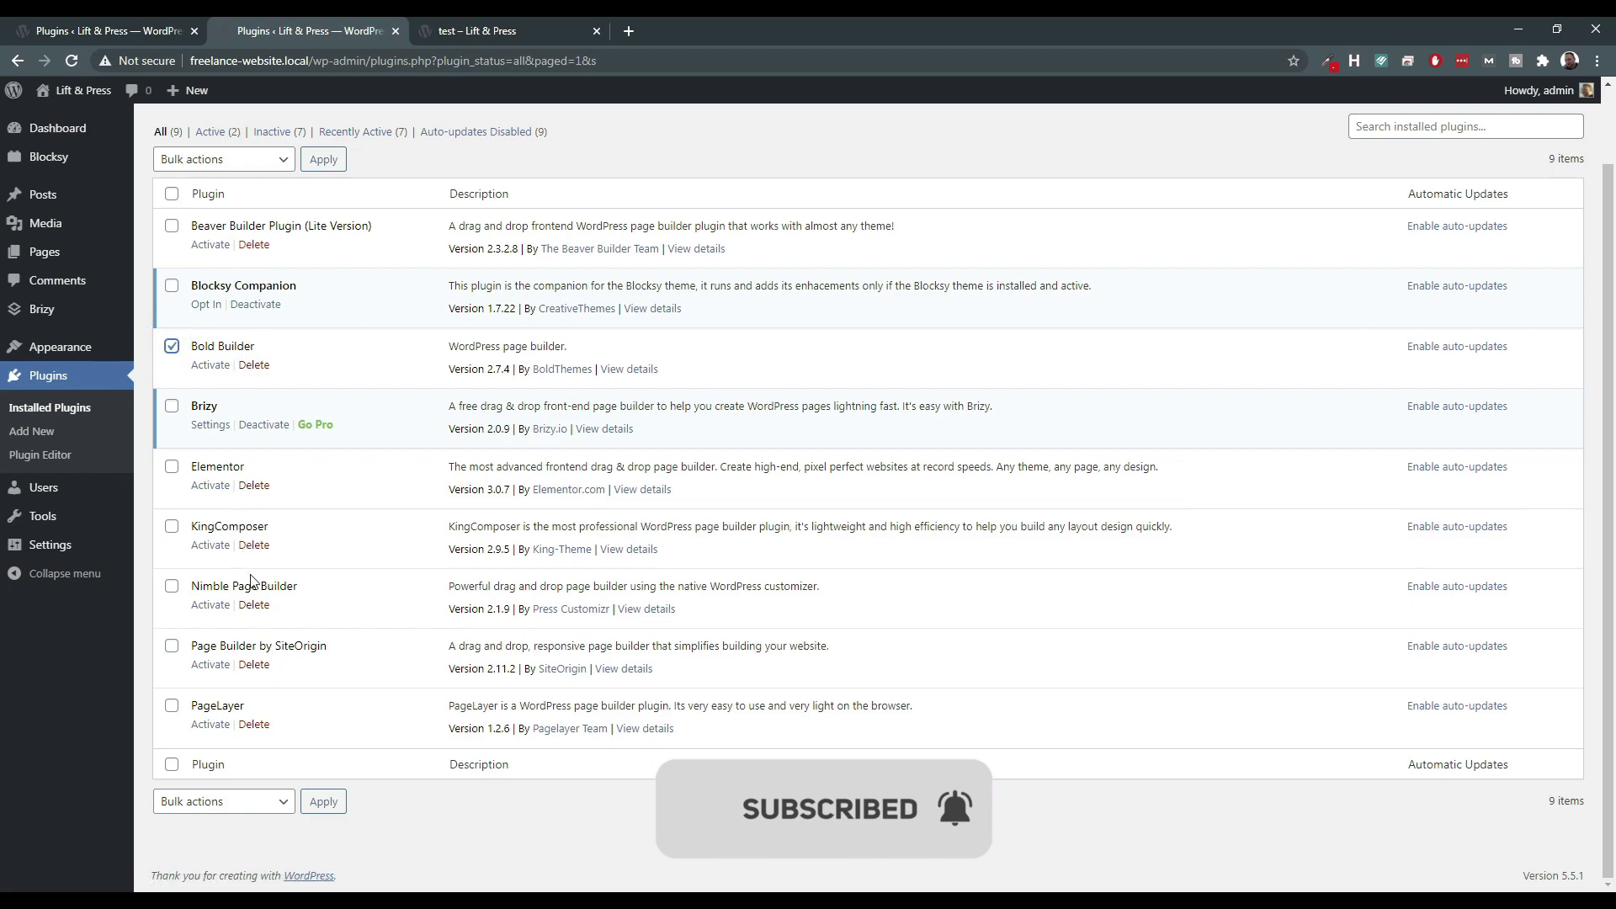
pyautogui.click(171, 587)
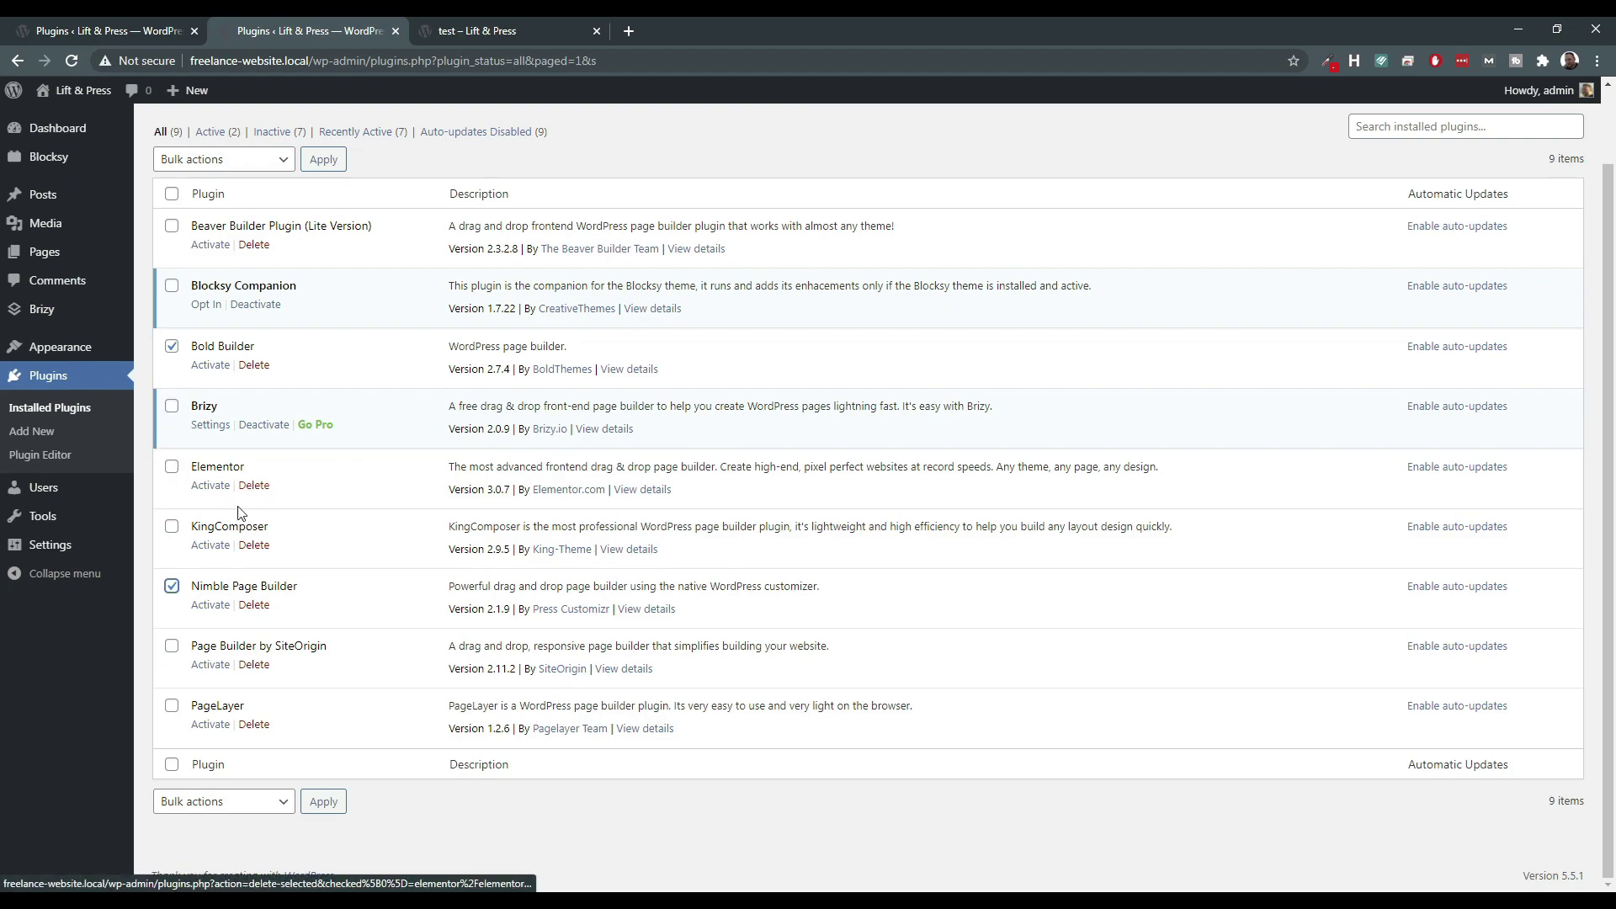
pyautogui.click(171, 586)
pyautogui.click(172, 346)
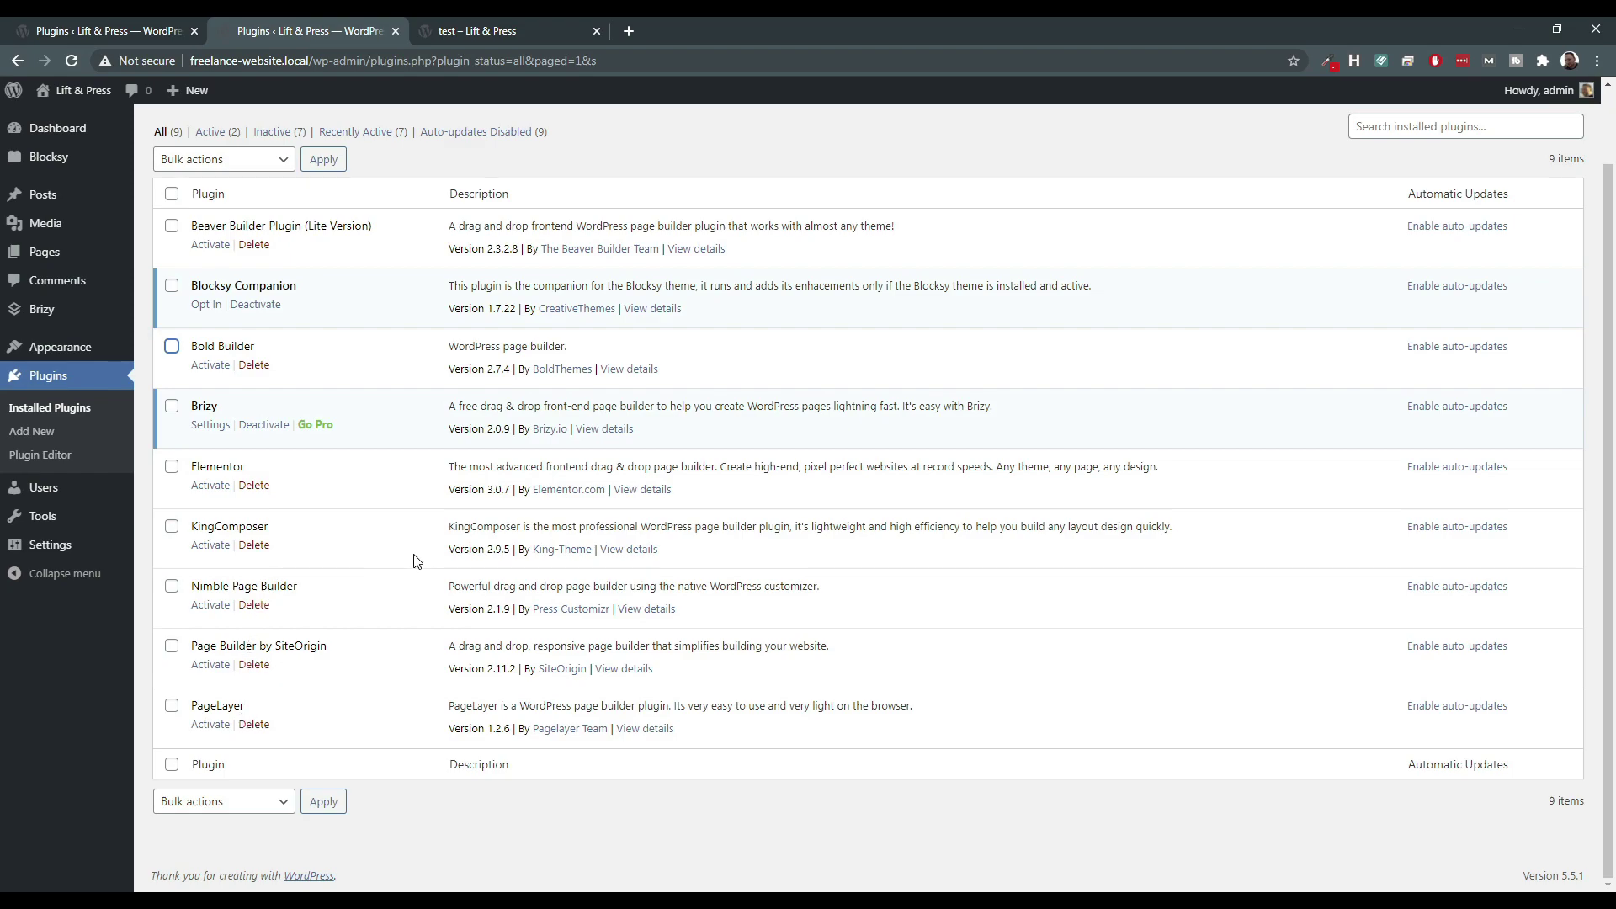
pyautogui.scroll(1, 412, 570)
pyautogui.scroll(-1, 412, 570)
pyautogui.scroll(1, 399, 585)
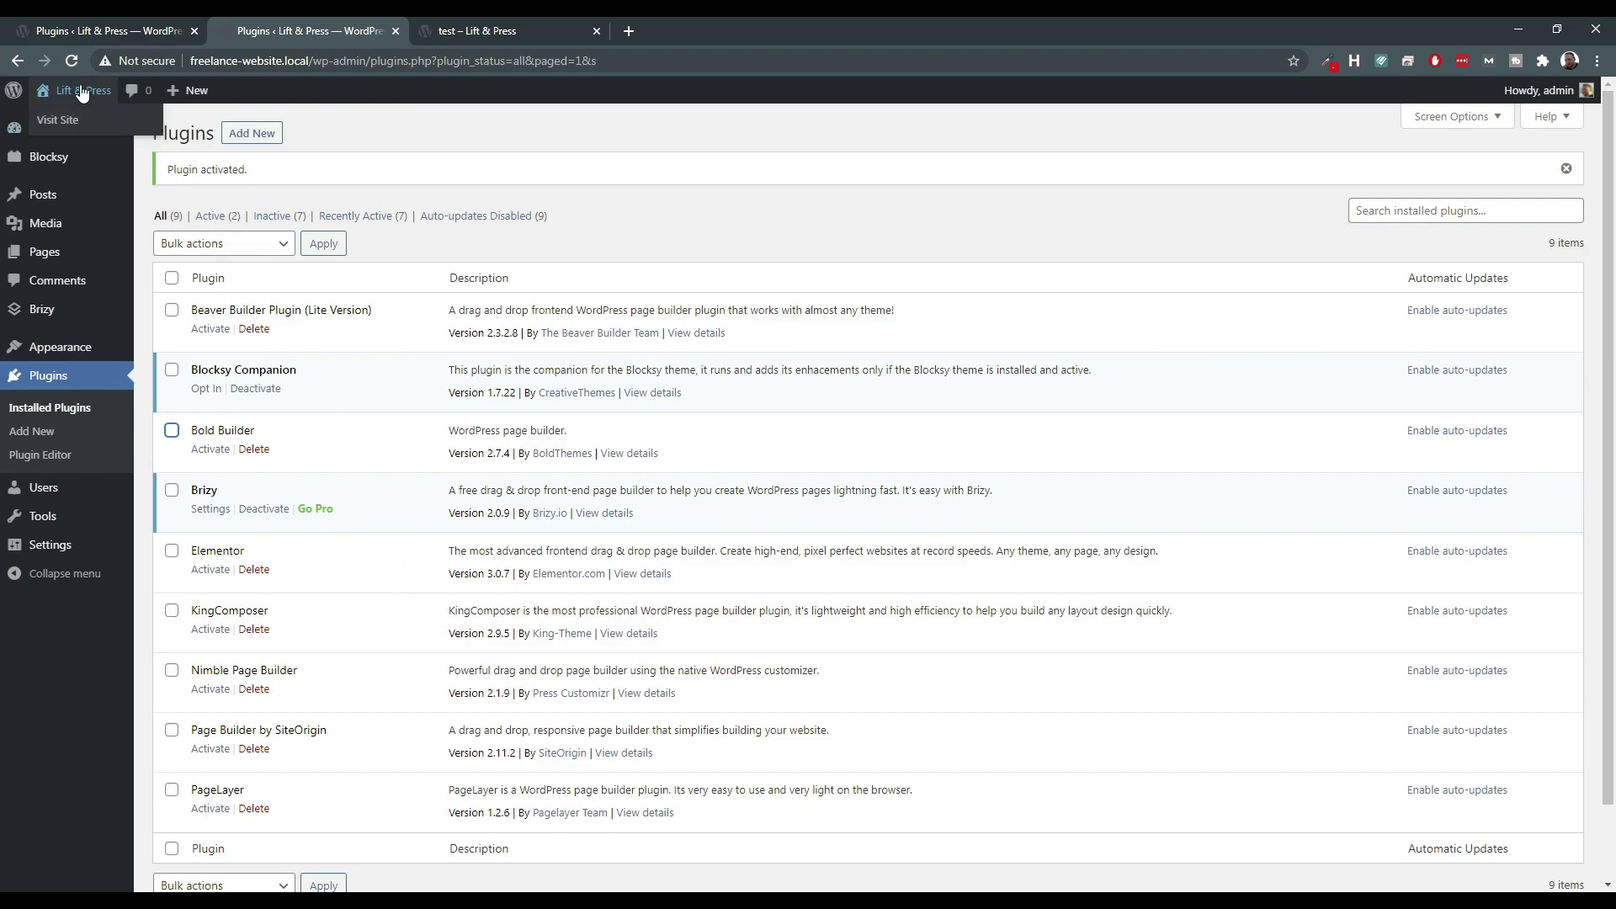
# Visit the Lift & Press front page and look through its hero, services and fitness process sections.
pyautogui.click(57, 120)
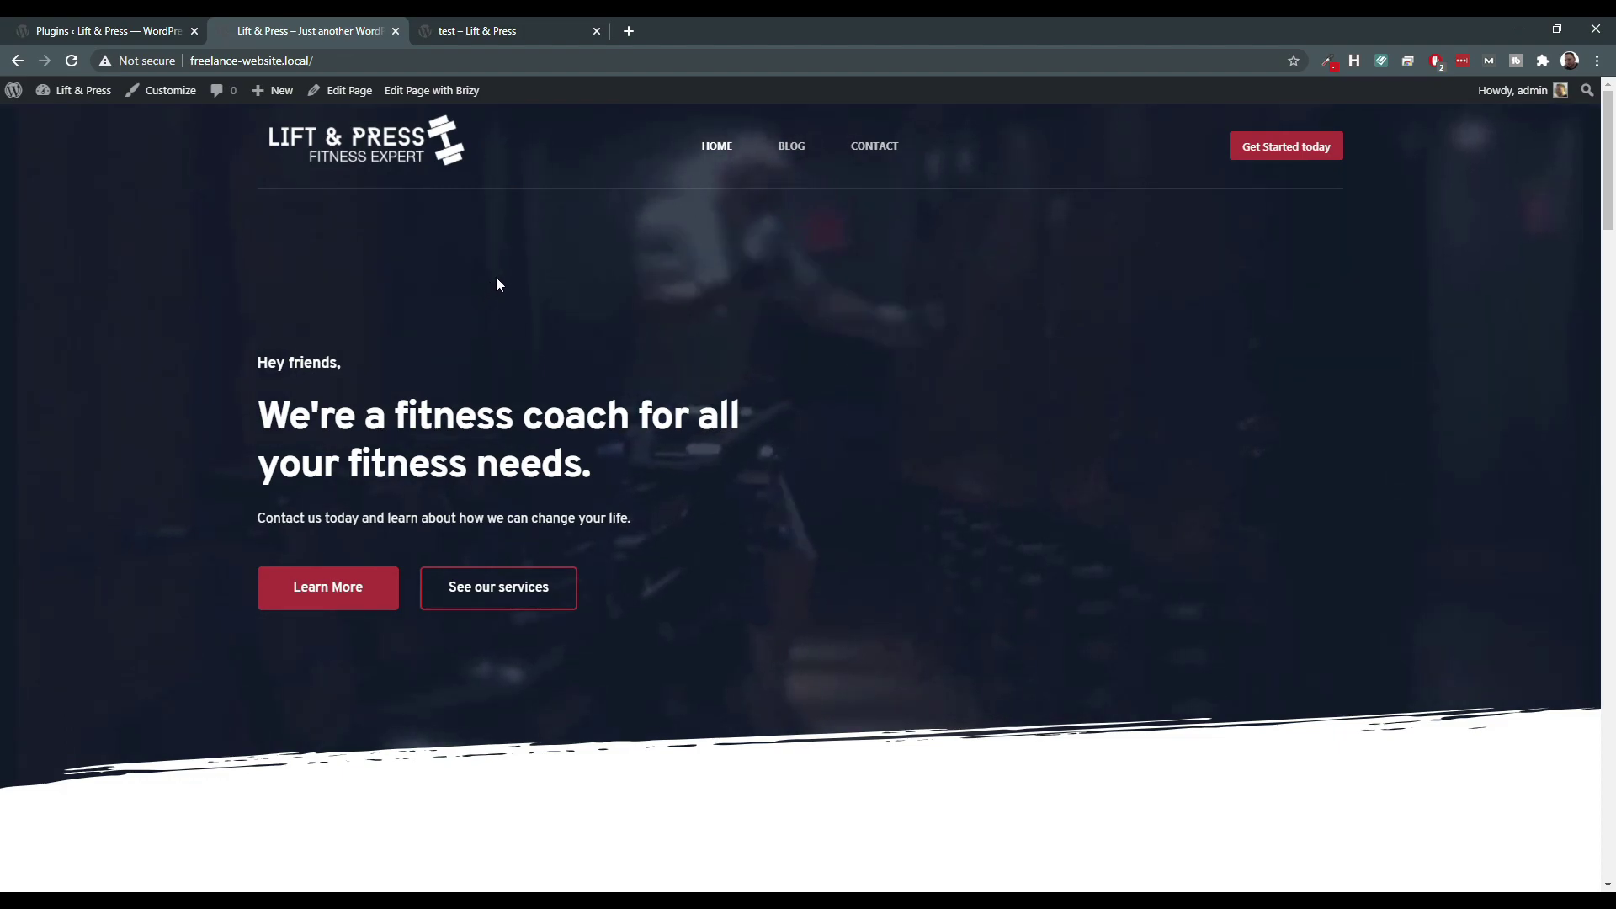
pyautogui.scroll(-8, 497, 286)
pyautogui.scroll(-18, 518, 362)
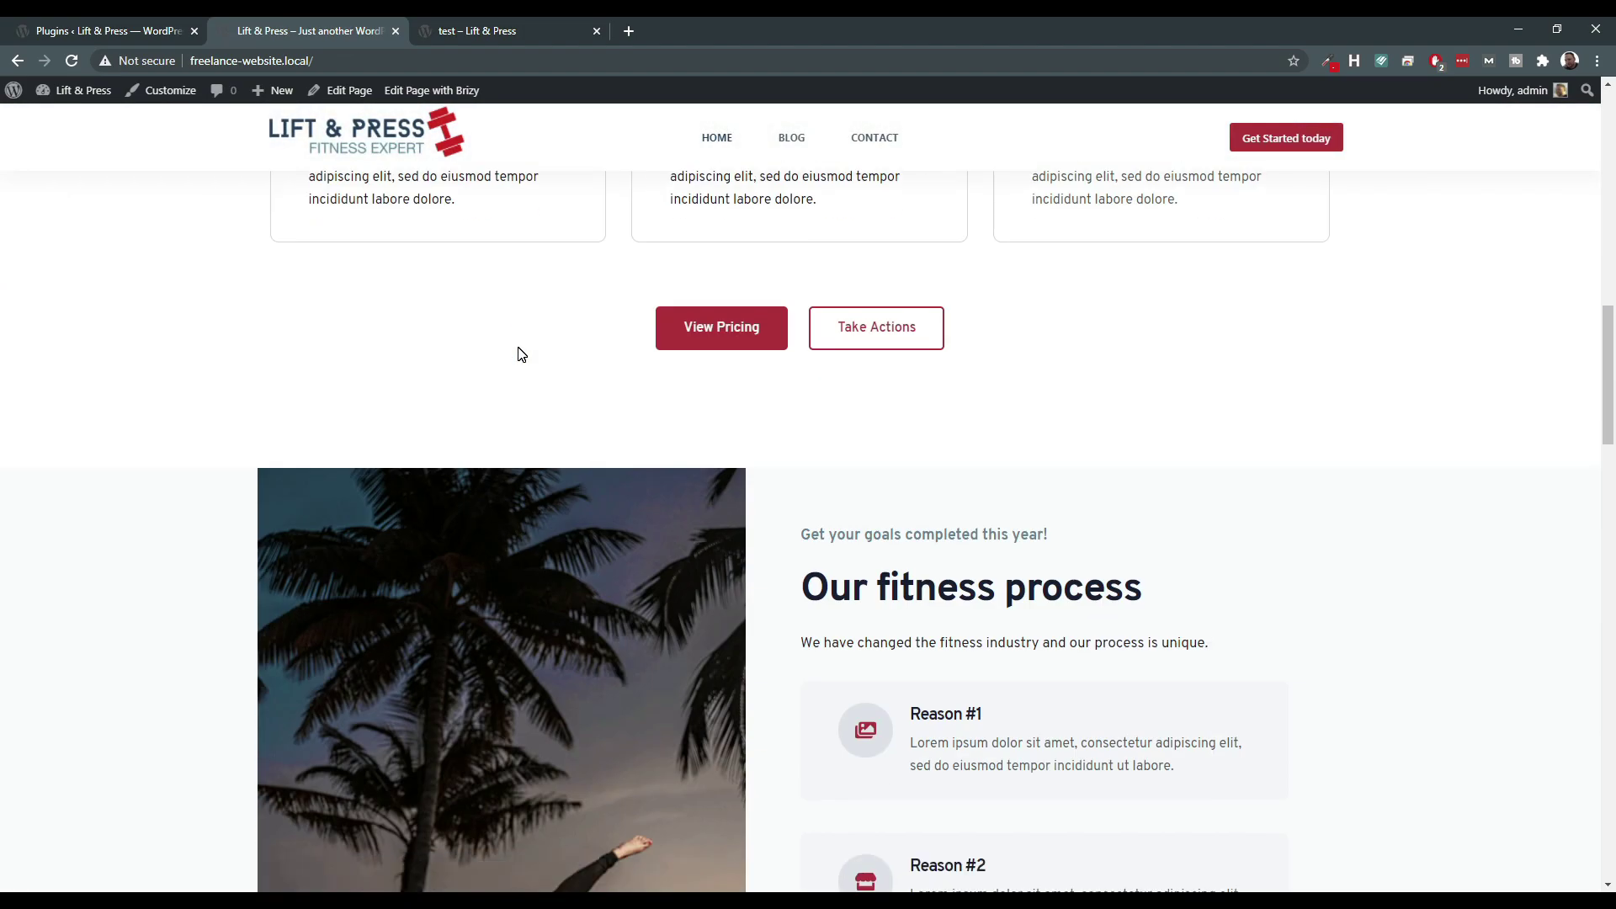
pyautogui.scroll(13, 514, 372)
pyautogui.scroll(10, 488, 377)
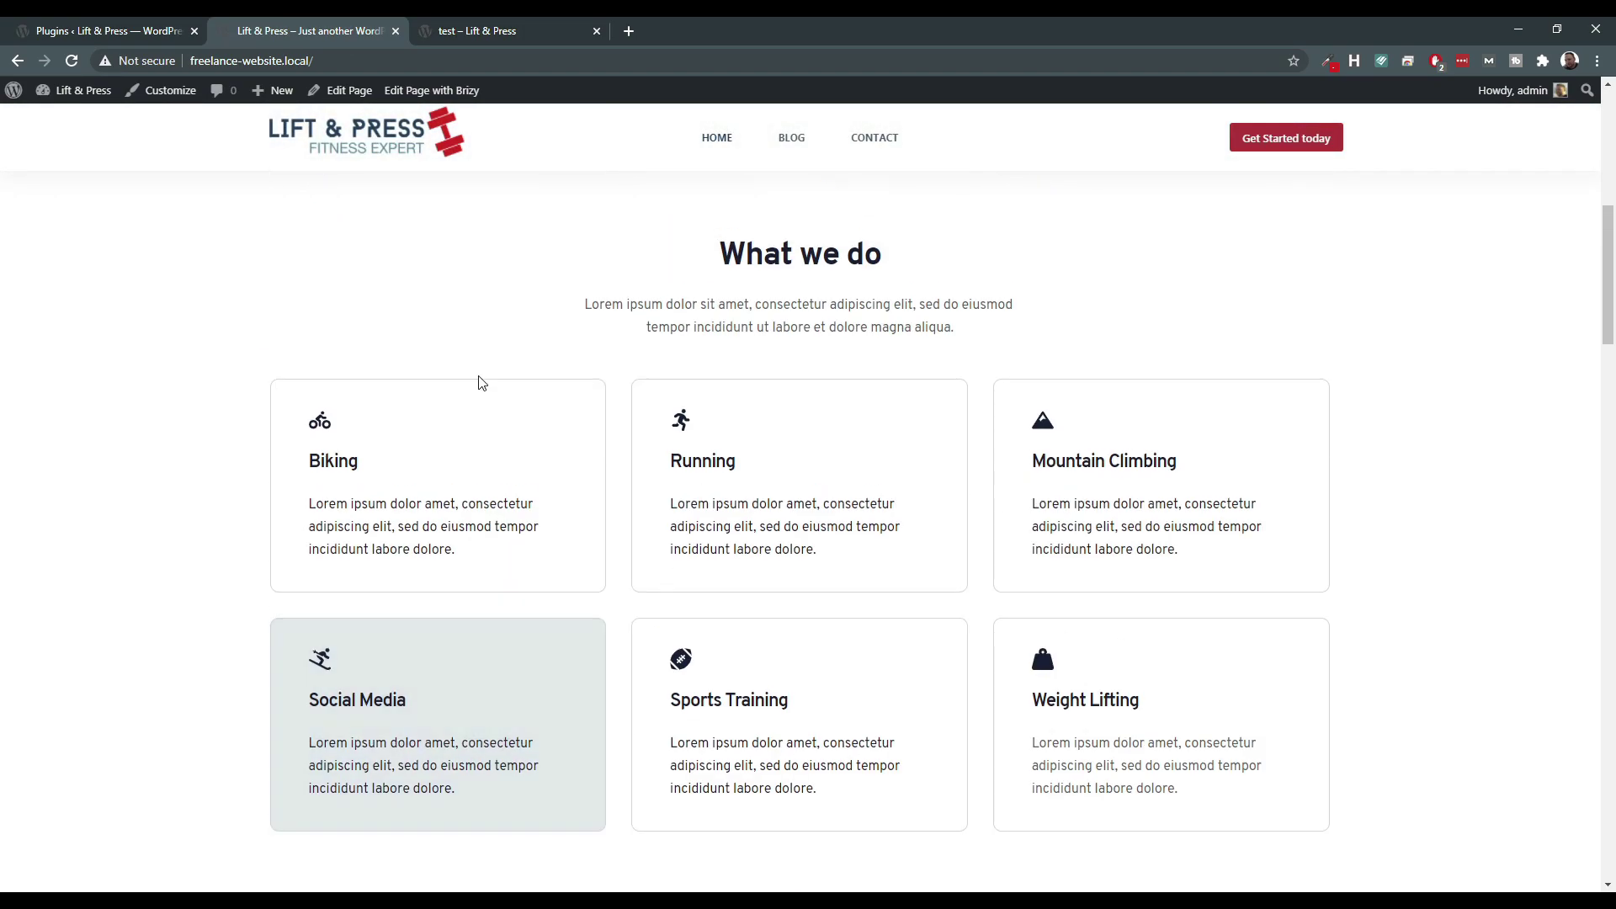
# Look through the rest of the front page, including the contact banner and the testimonials, and return to the hero.
pyautogui.scroll(-9, 432, 453)
pyautogui.scroll(-20, 426, 463)
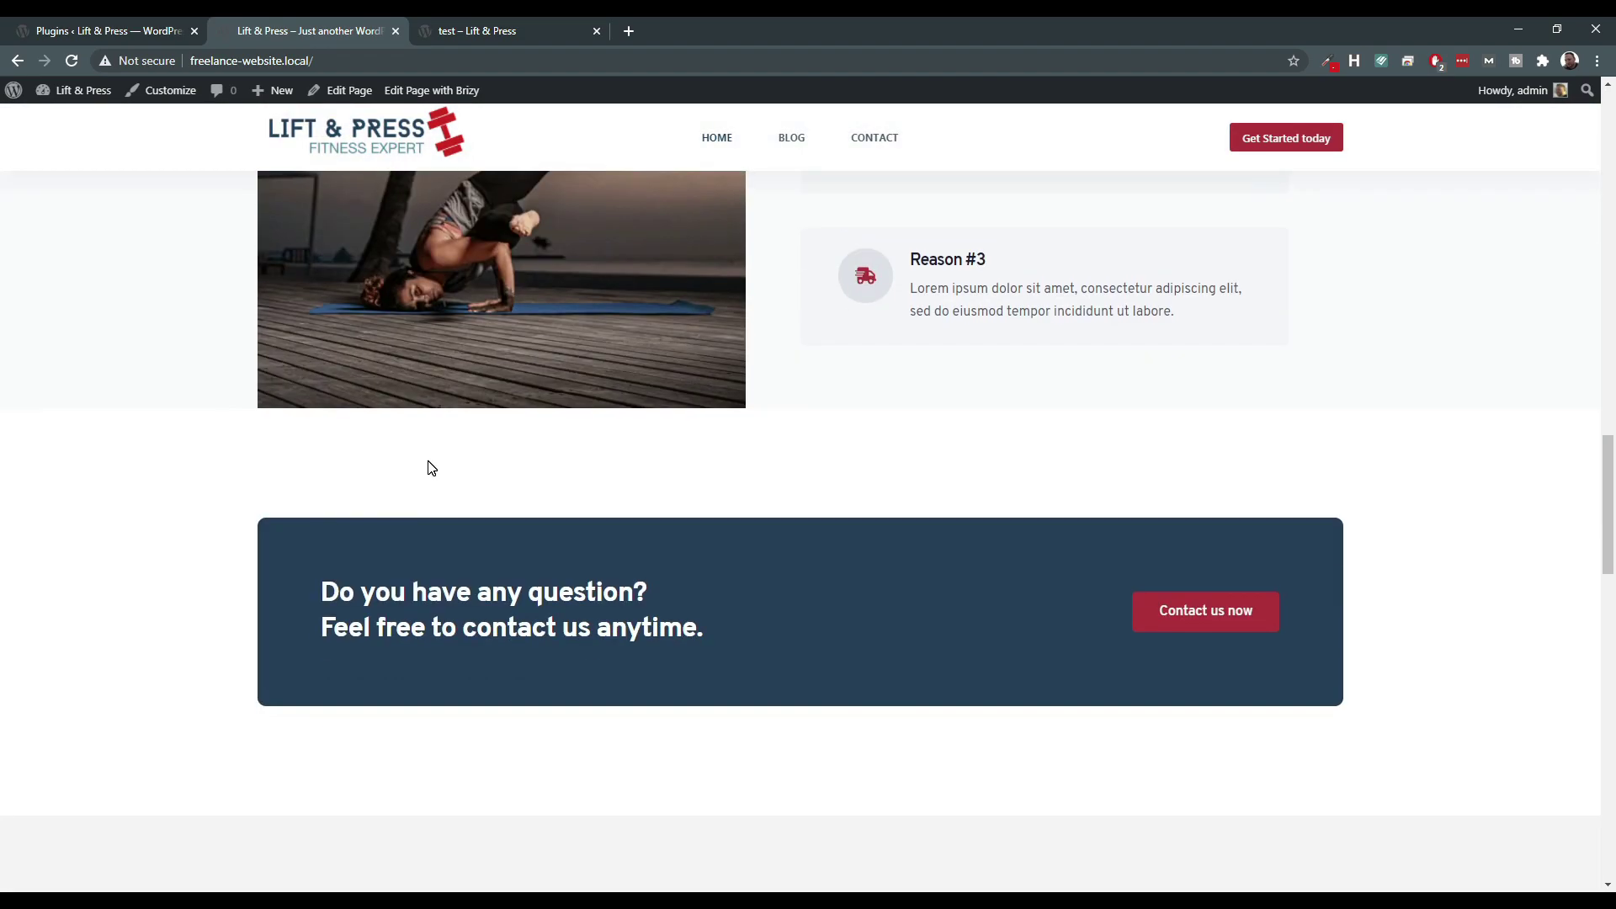
pyautogui.scroll(20, 413, 489)
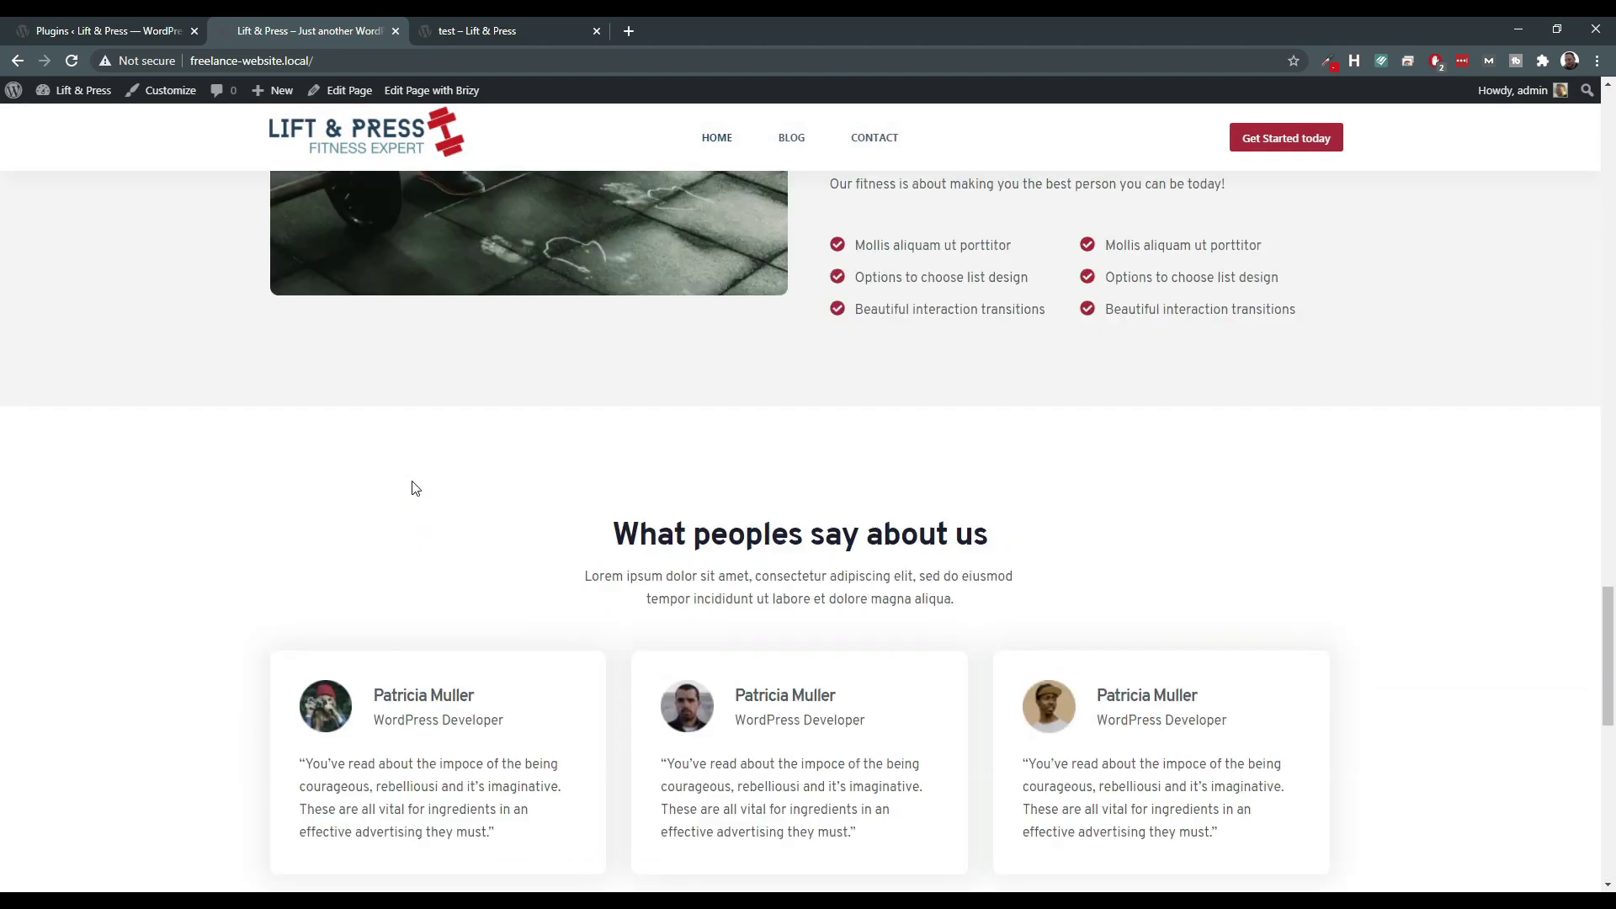
pyautogui.scroll(10, 411, 483)
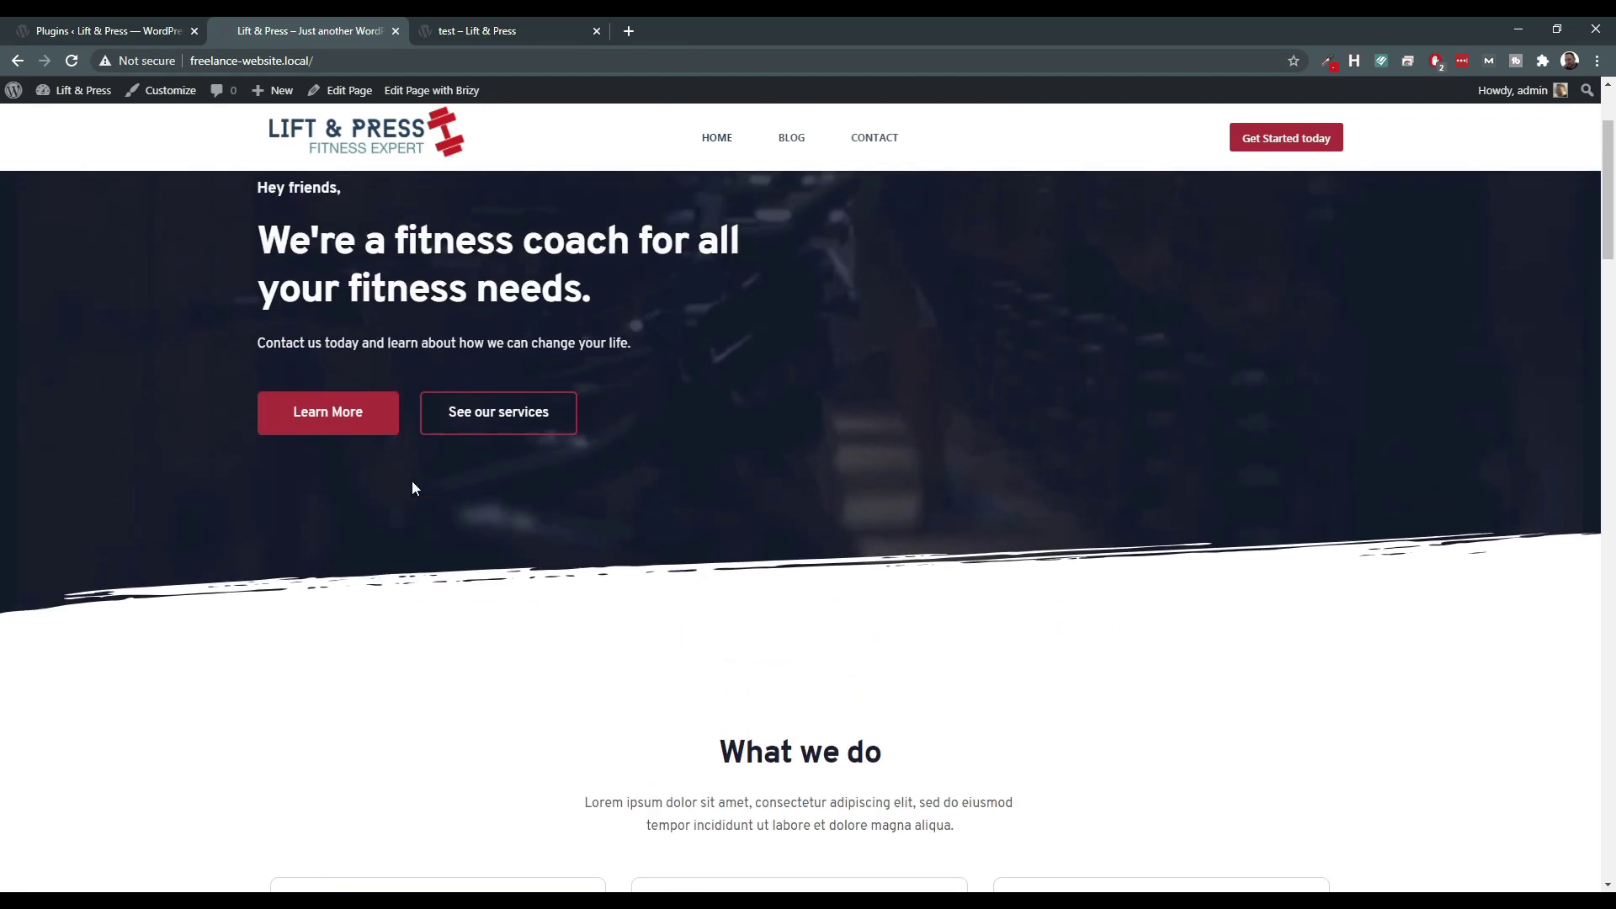
# Go back to the site's dashboard, open the list of installed plugins and look through the page builders.
pyautogui.click(64, 124)
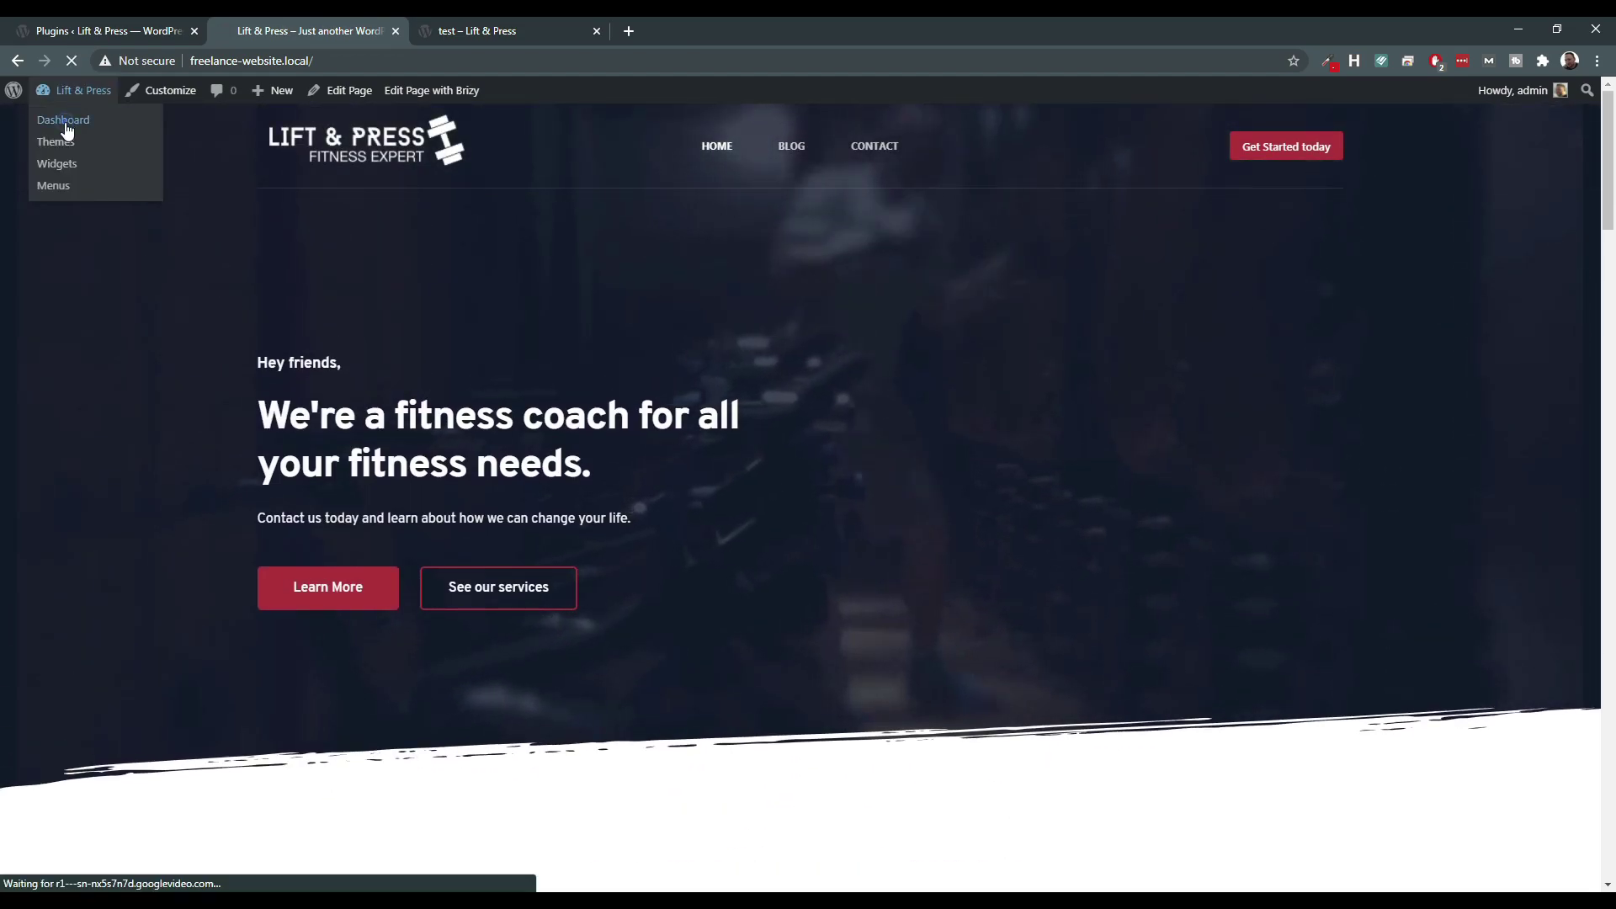
pyautogui.moveTo(93, 437)
pyautogui.click(152, 438)
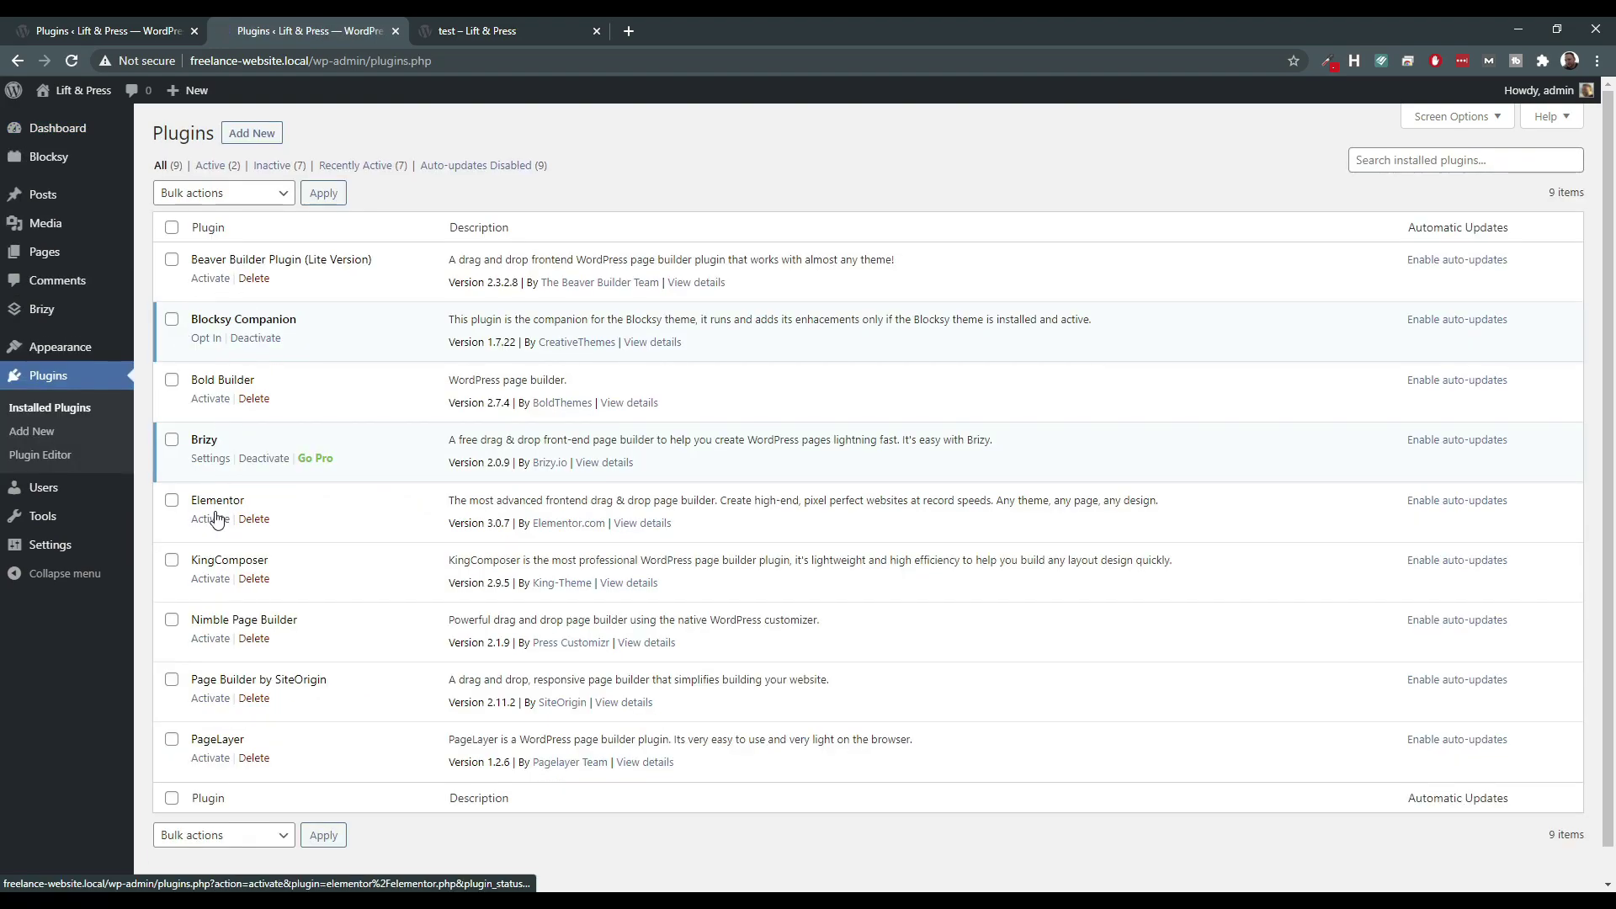
pyautogui.scroll(-1, 216, 516)
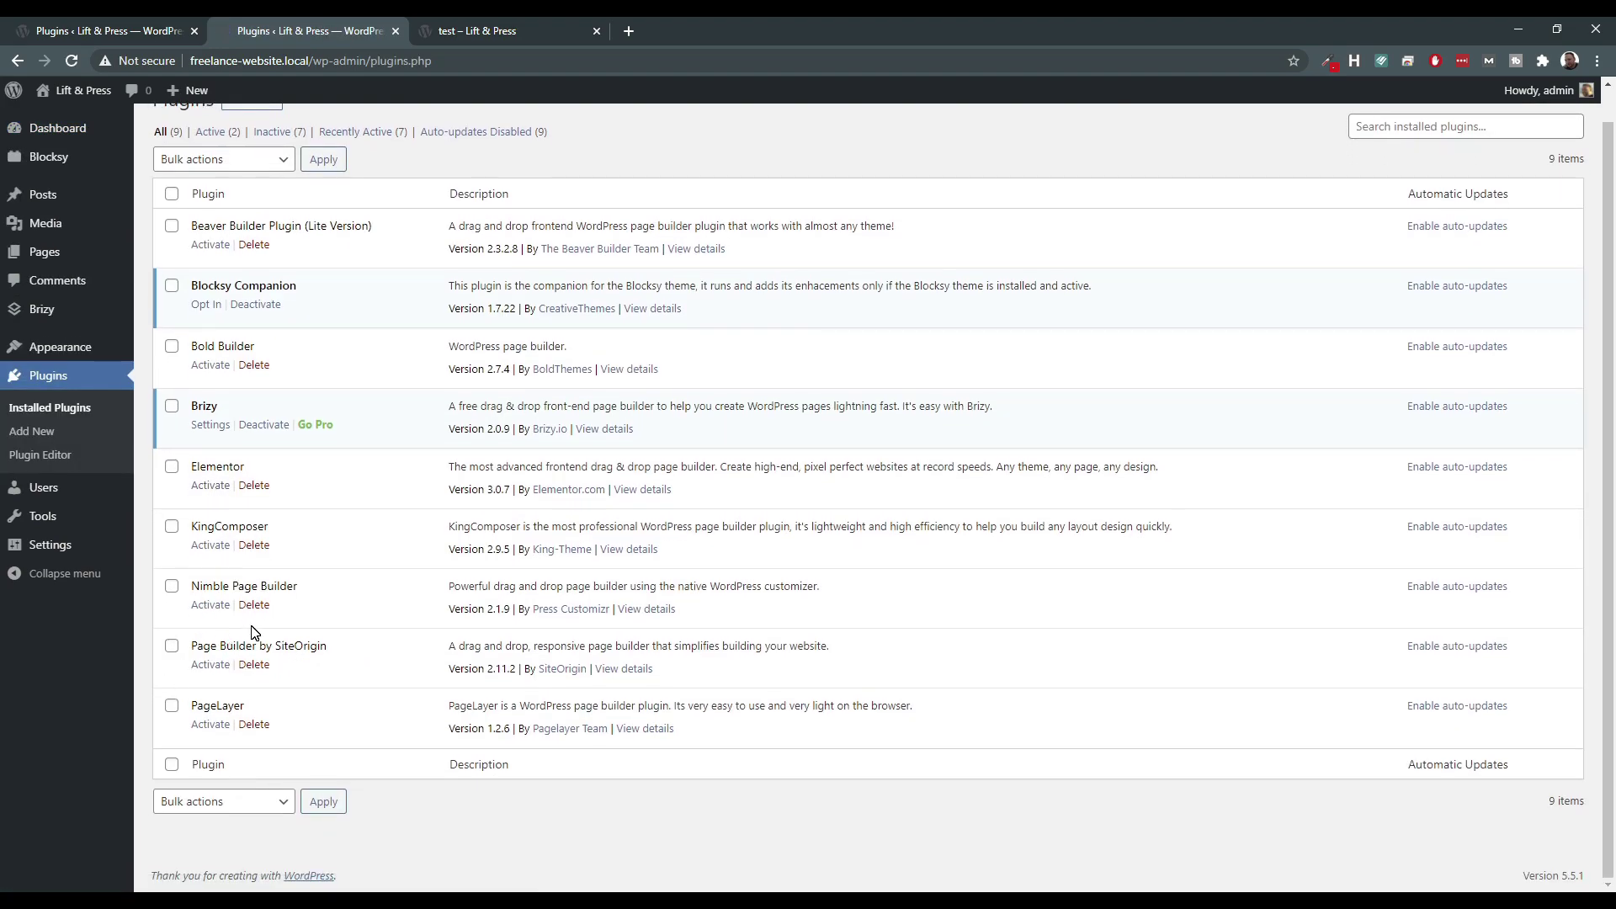
pyautogui.scroll(1, 300, 577)
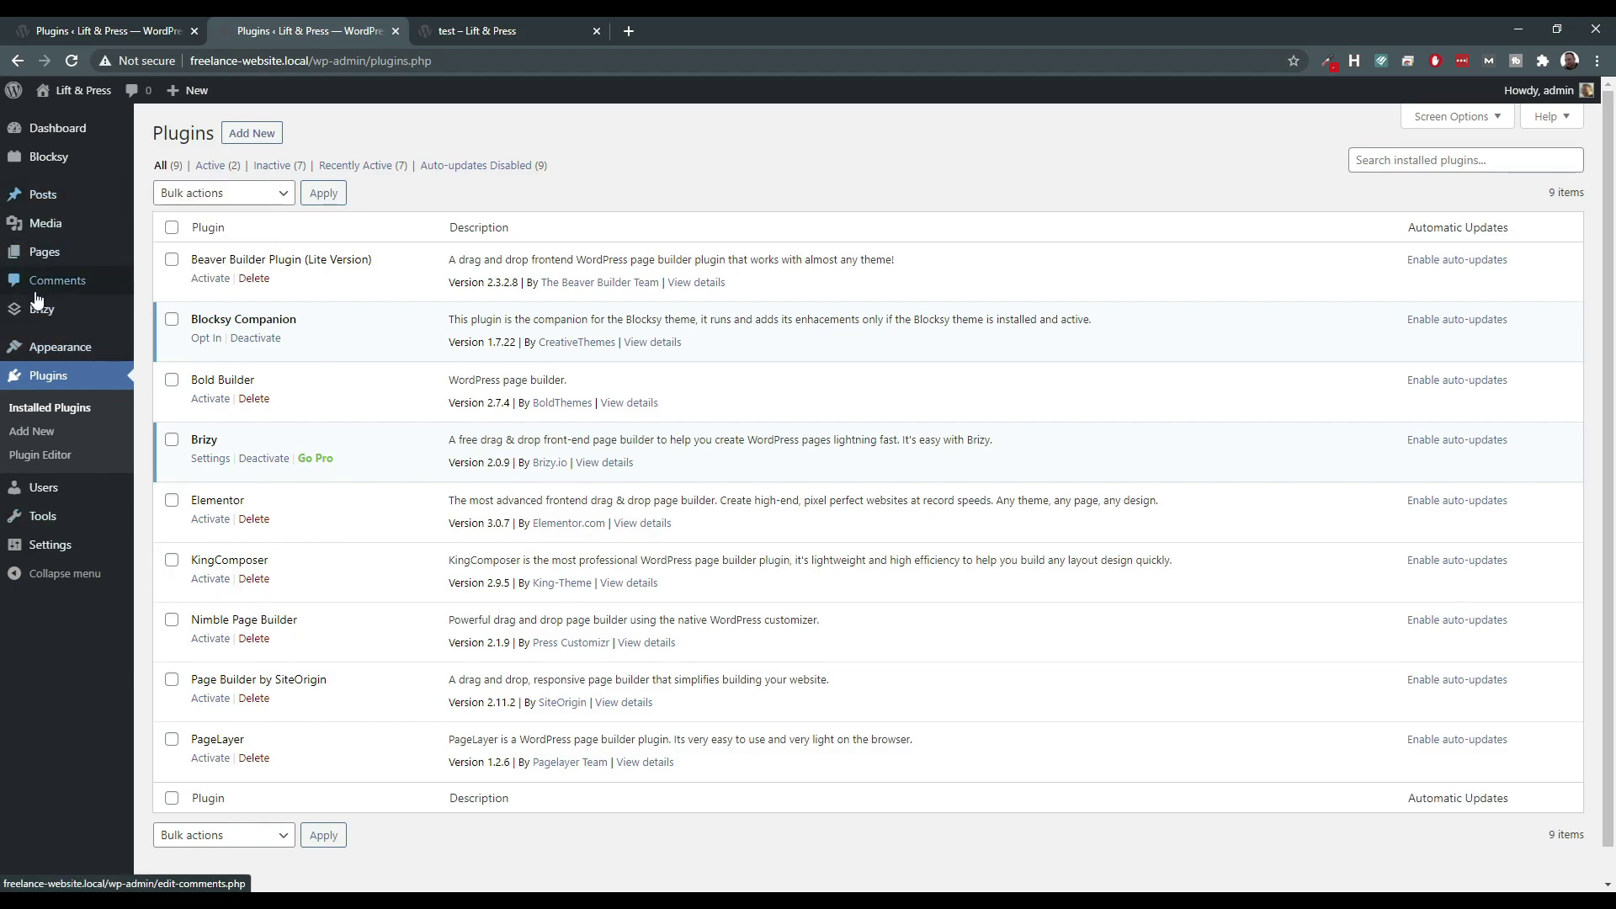
# View Brizy's admin options and mark Elementor in the plugin list.
pyautogui.moveTo(48, 328)
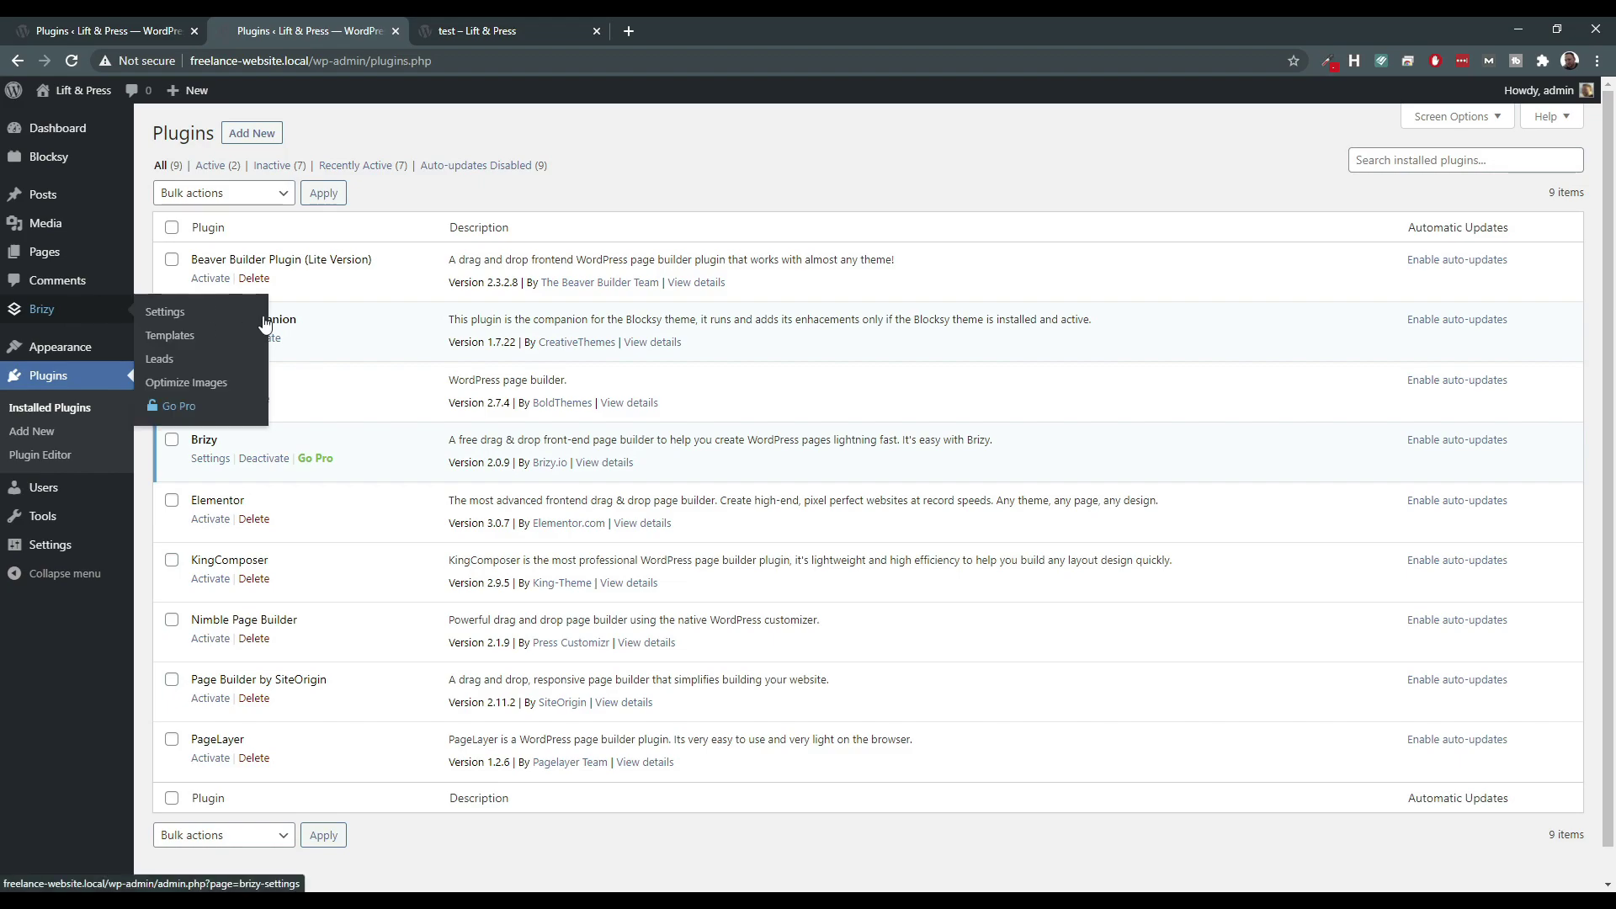
pyautogui.moveTo(77, 358)
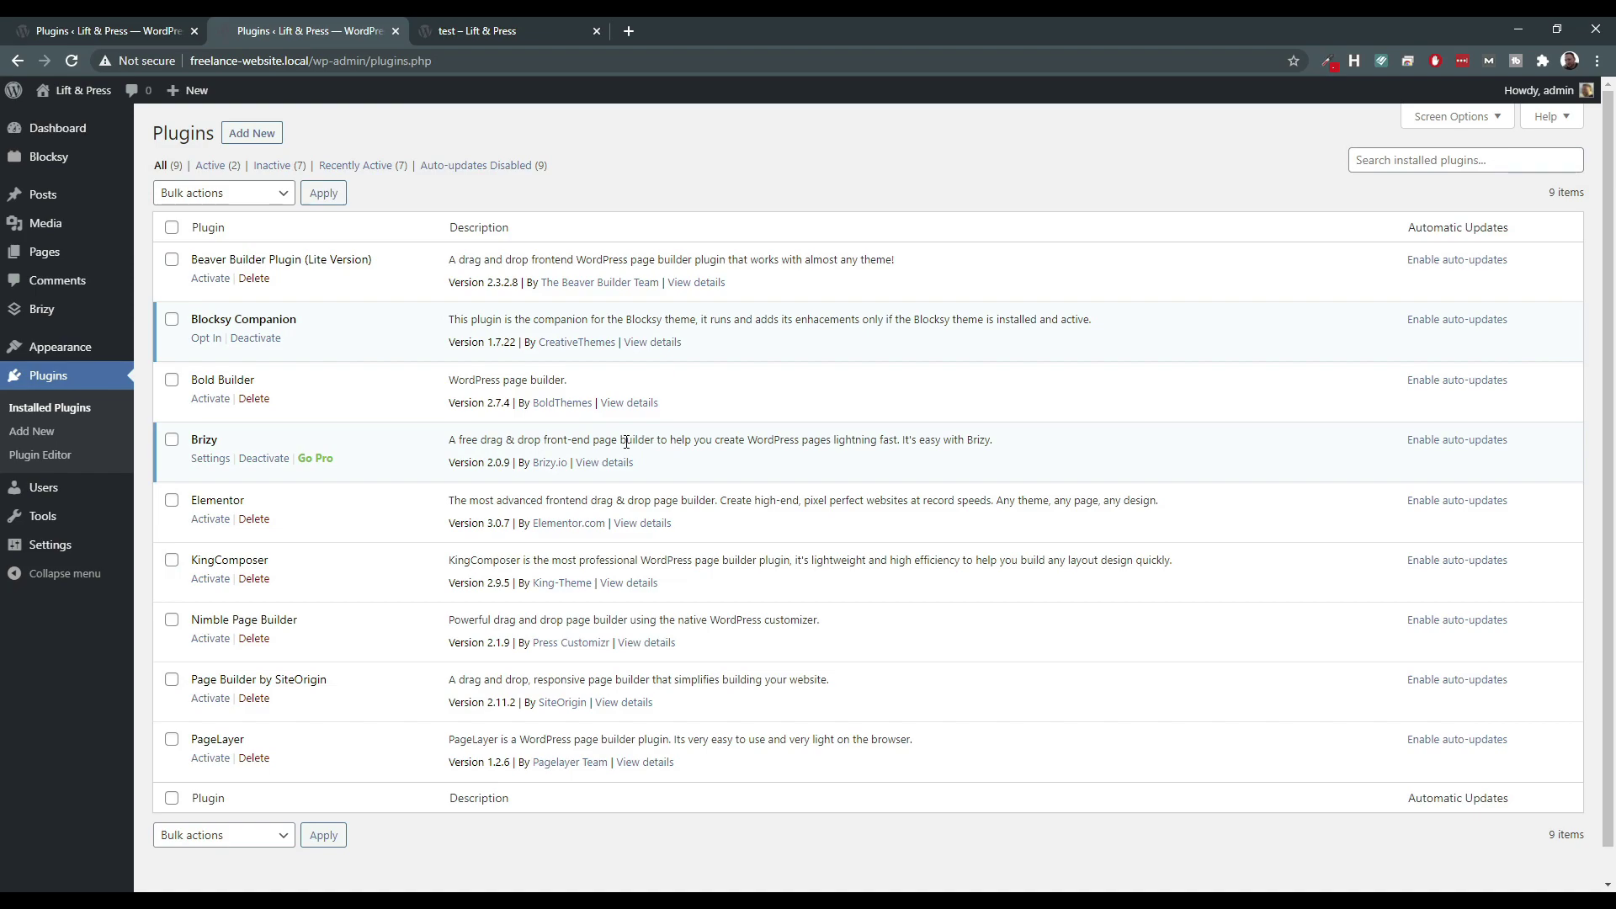
pyautogui.click(171, 505)
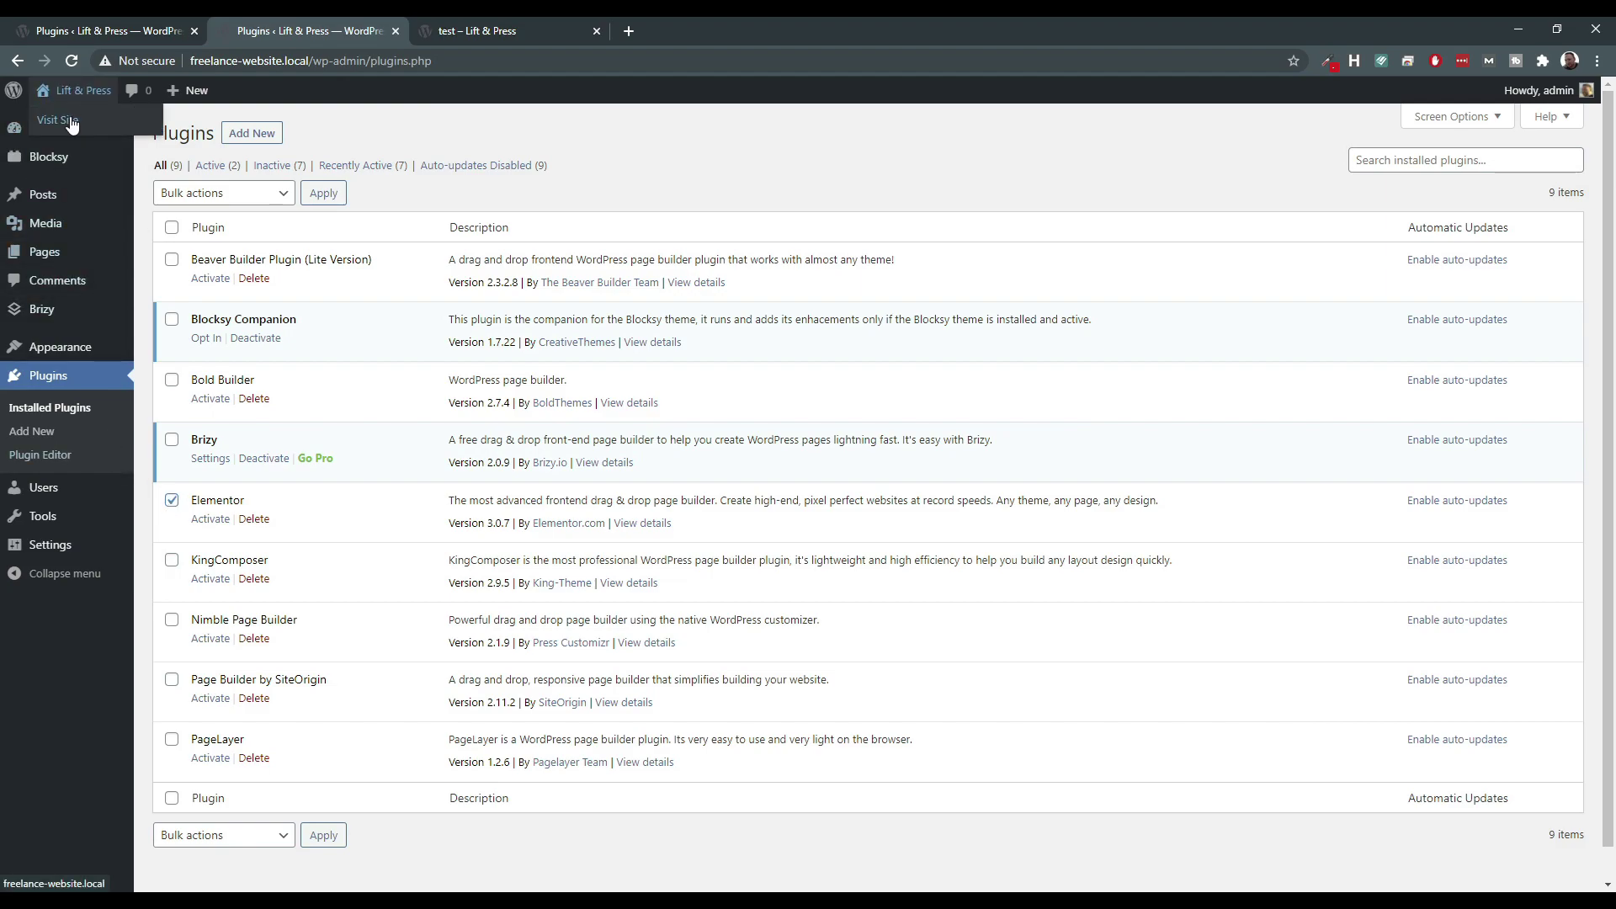
# Return to the live Lift & Press site and review the page from the hero to the fitness process section.
pyautogui.click(71, 122)
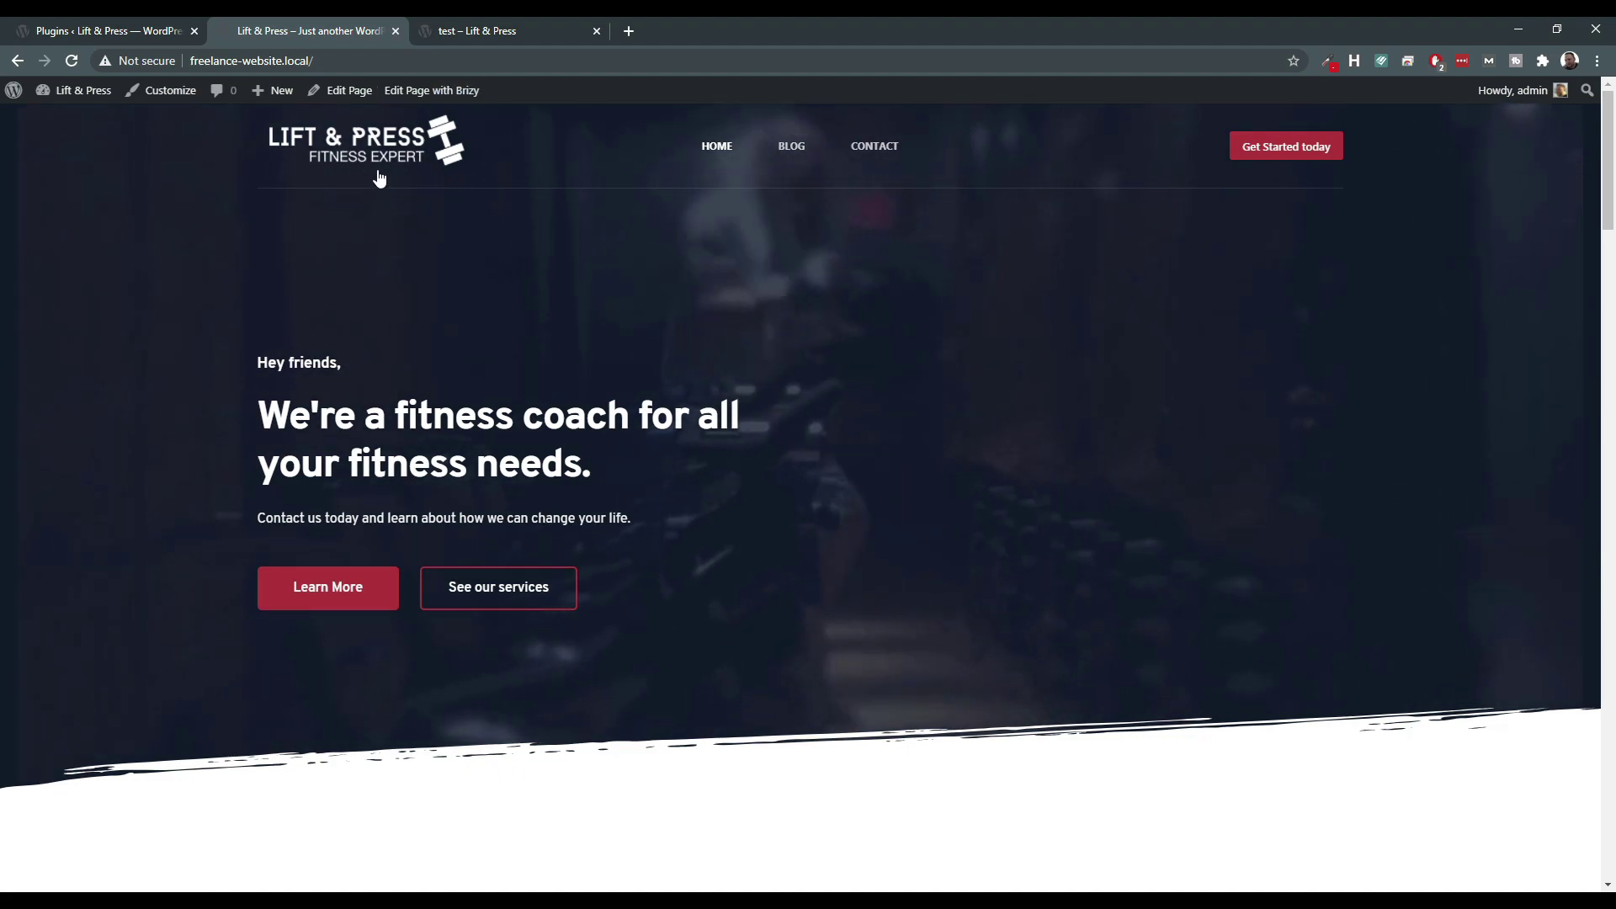
pyautogui.scroll(-3, 595, 271)
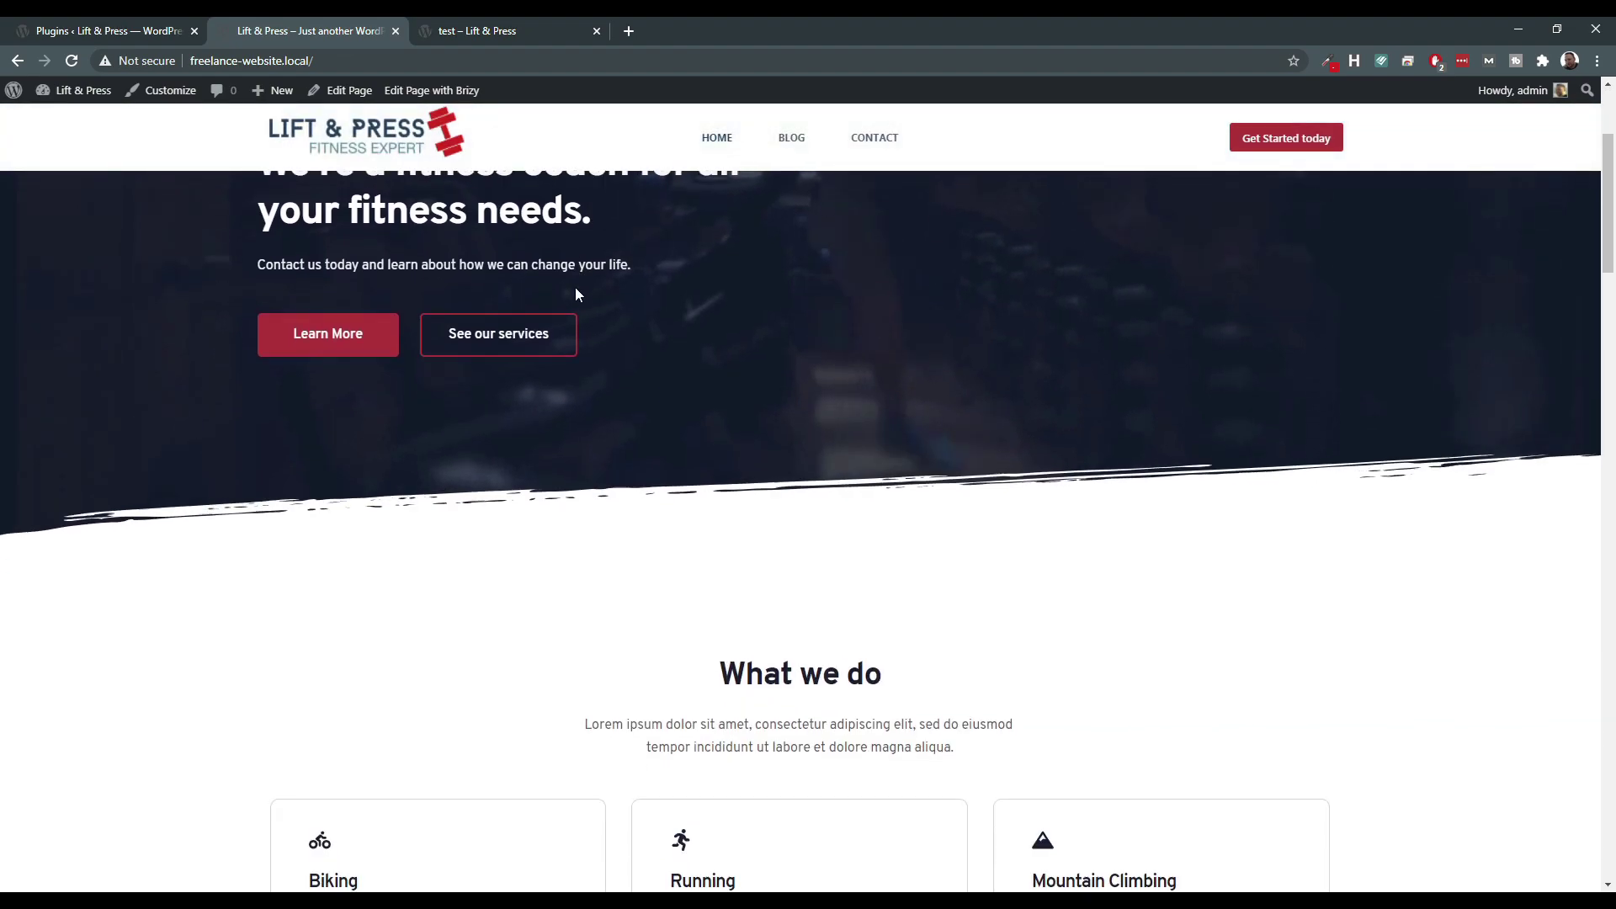
pyautogui.scroll(-10, 575, 291)
pyautogui.scroll(10, 548, 367)
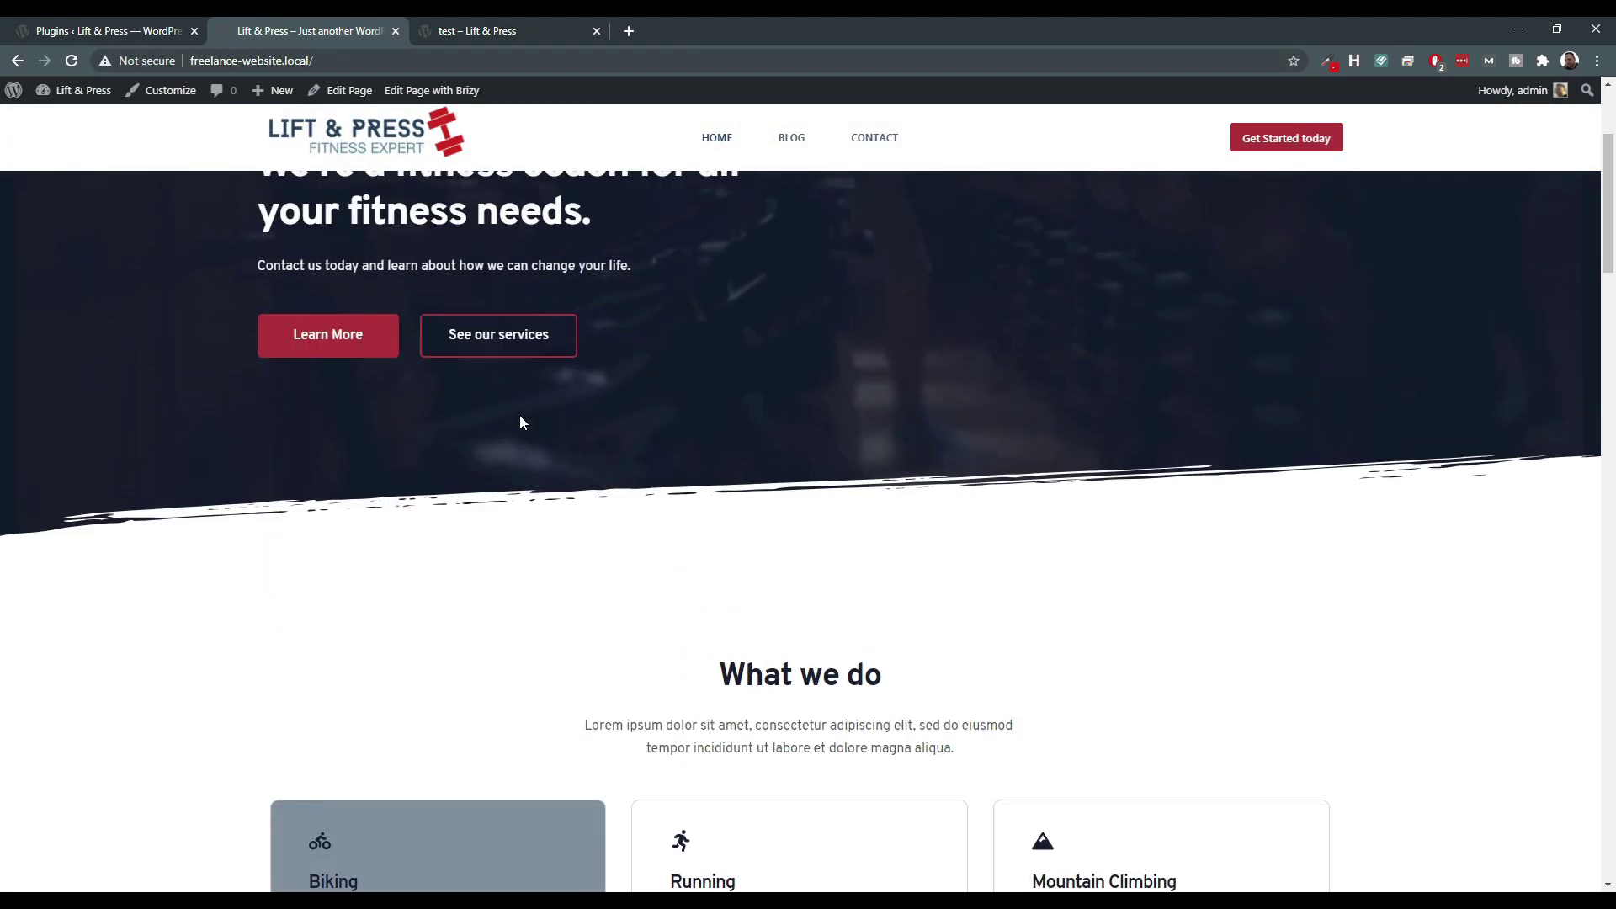
pyautogui.scroll(3, 520, 419)
pyautogui.scroll(-4, 350, 205)
pyautogui.scroll(-10, 348, 253)
pyautogui.scroll(5, 341, 336)
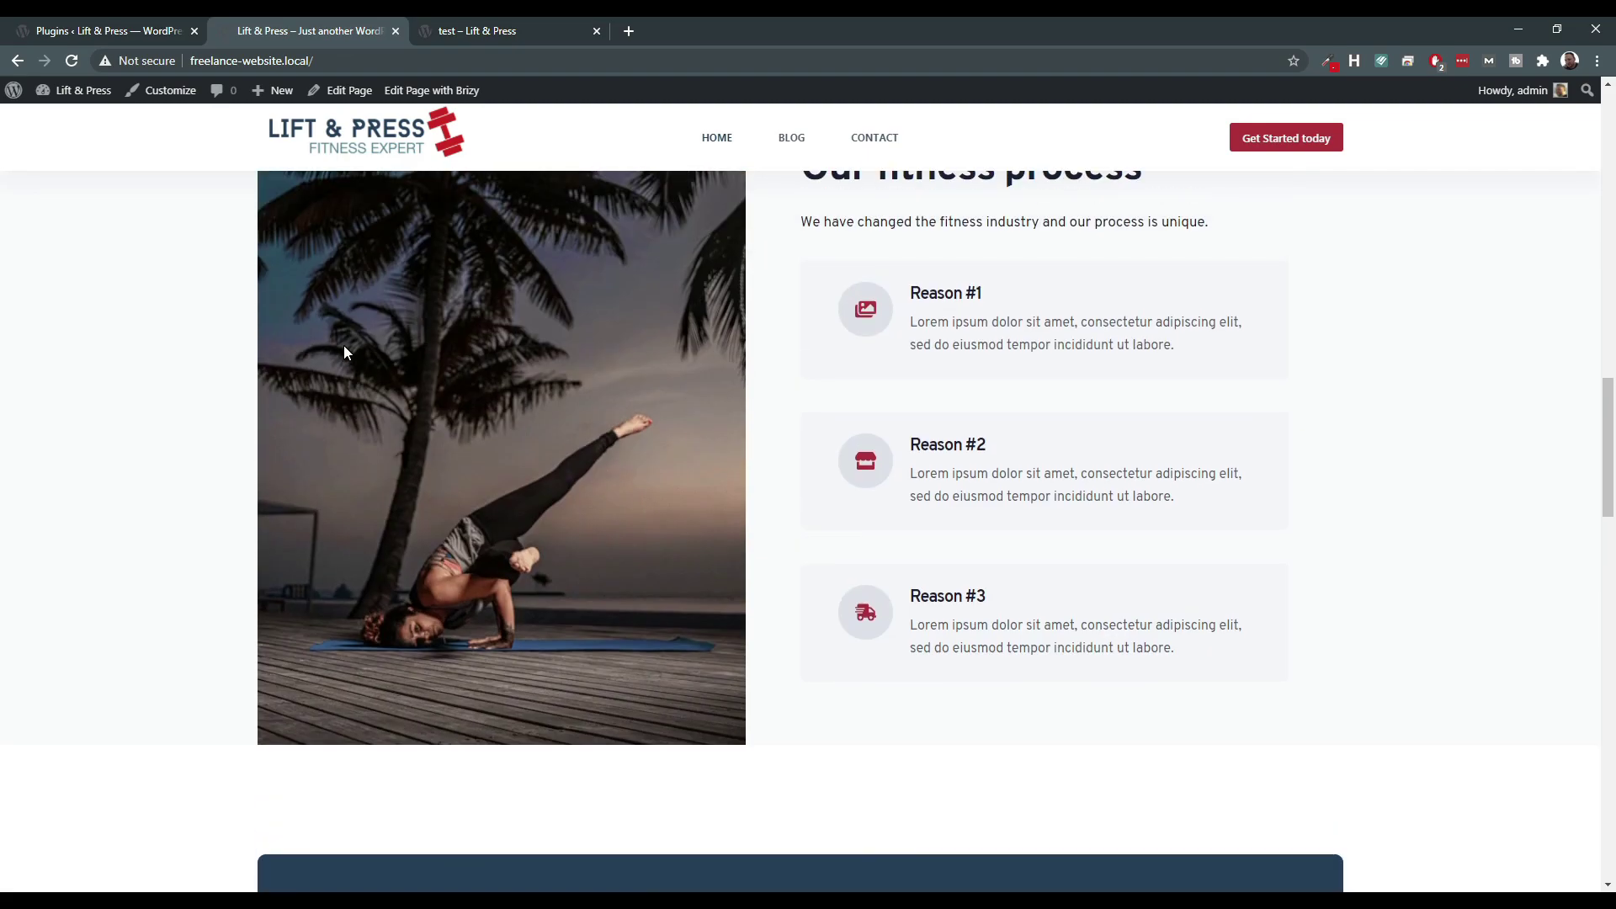
pyautogui.scroll(8, 343, 352)
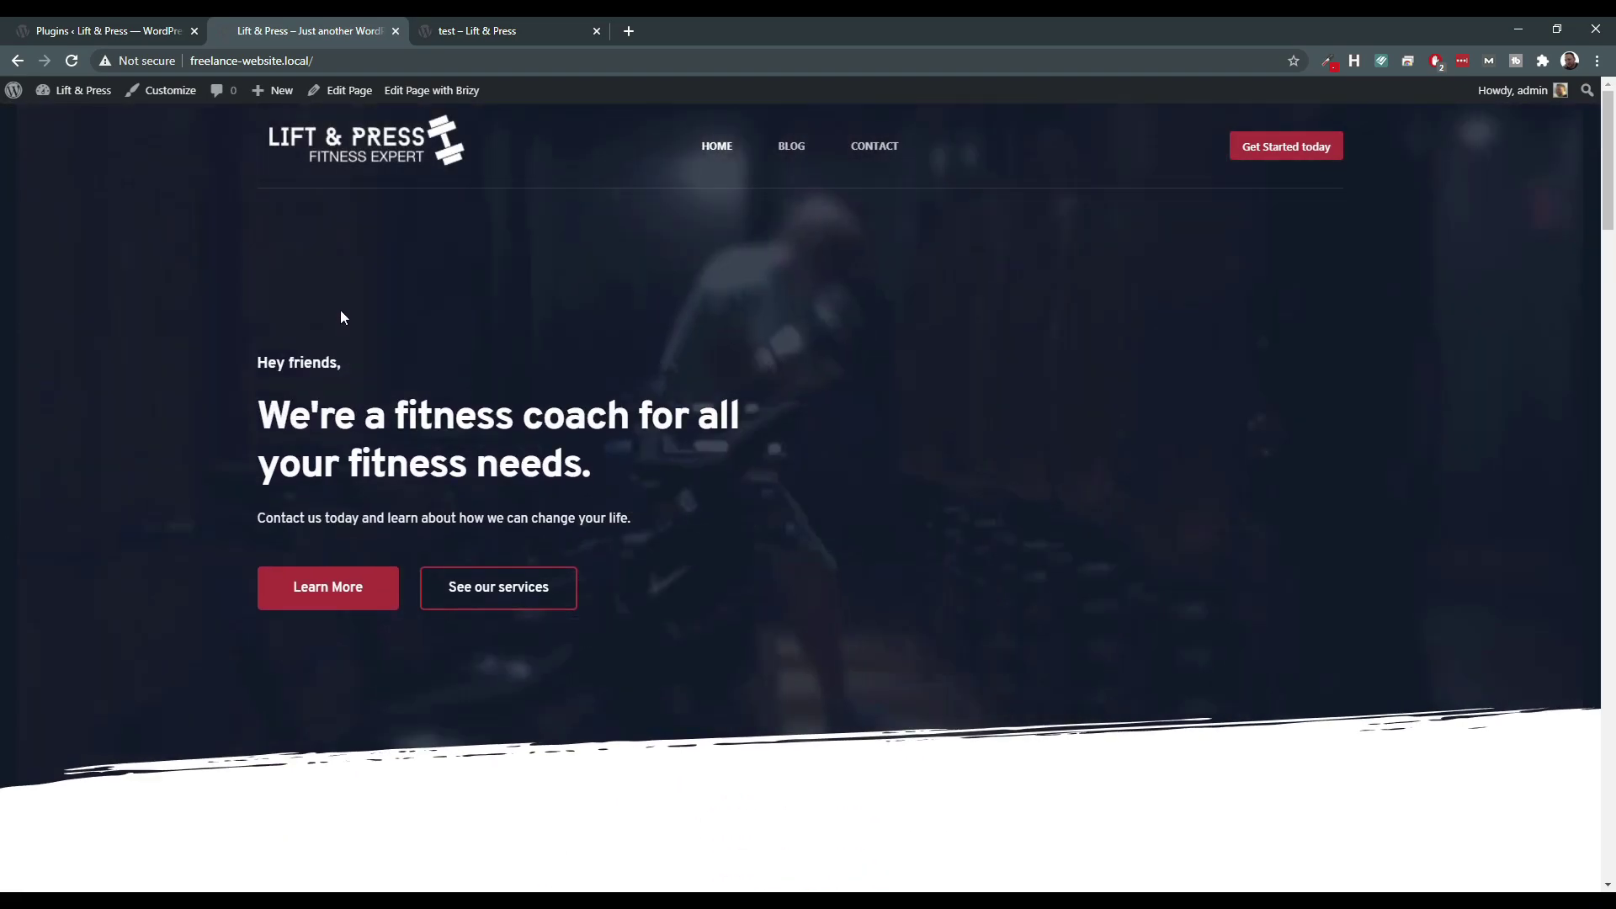